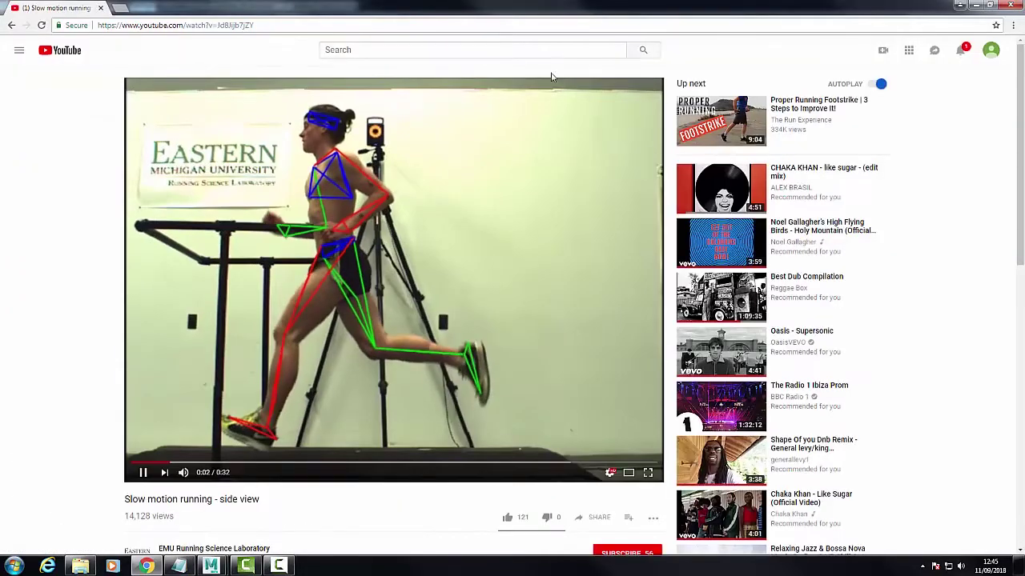
- Watch the slow-motion side-view running video from the start and replay it to study the leg motion
click(142, 473)
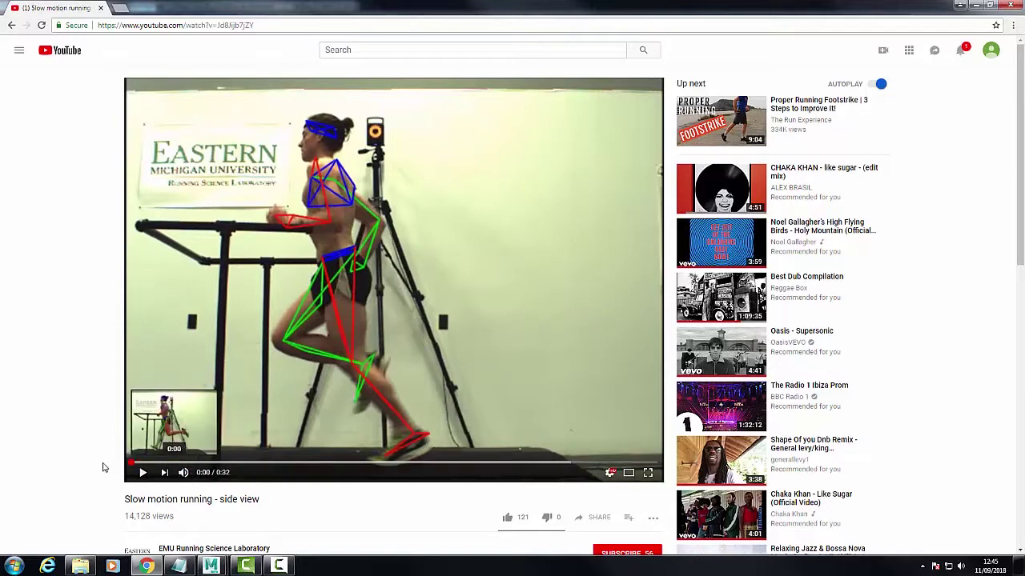
click(132, 463)
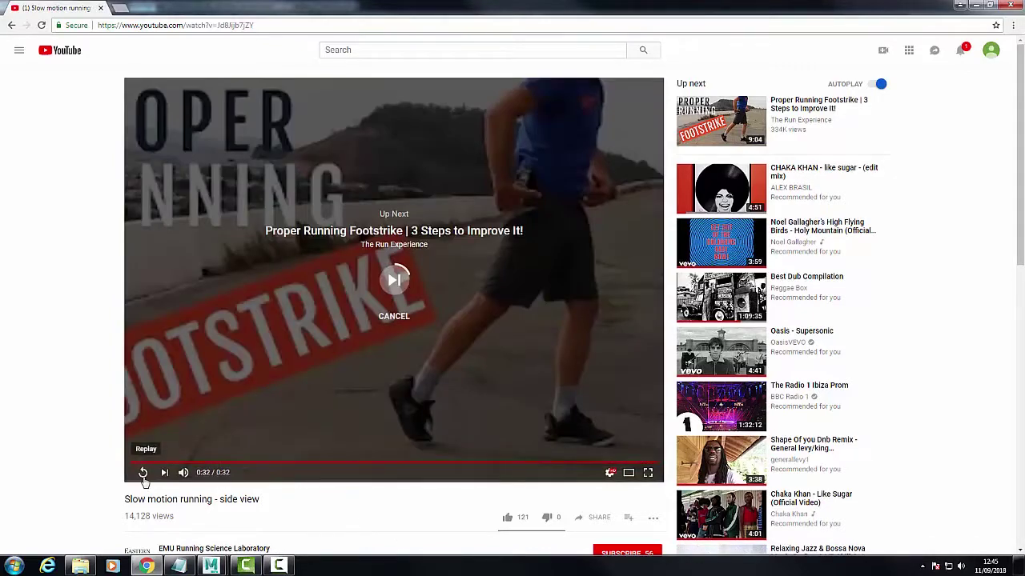
click(143, 473)
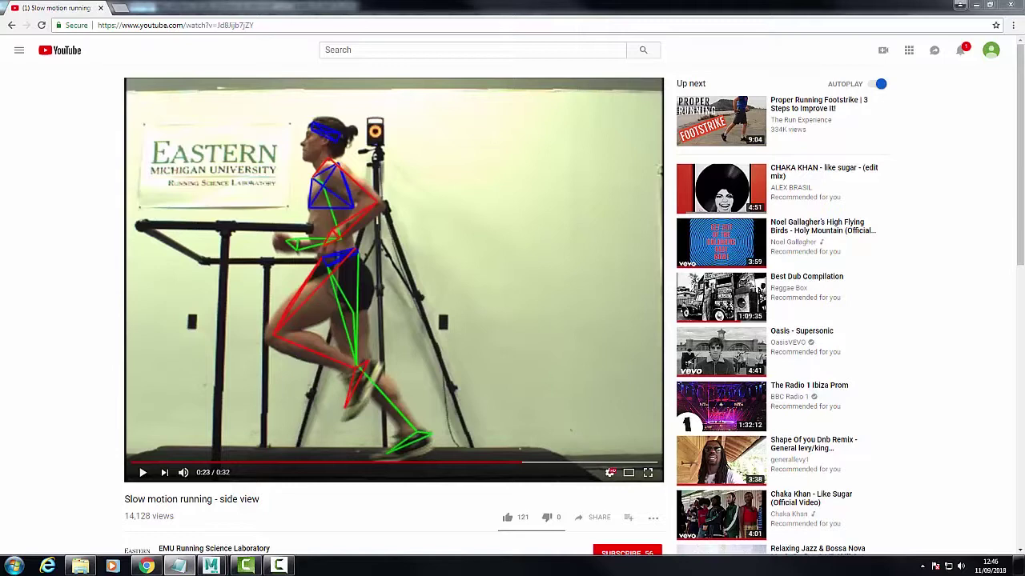
drag(254, 24, 92, 24)
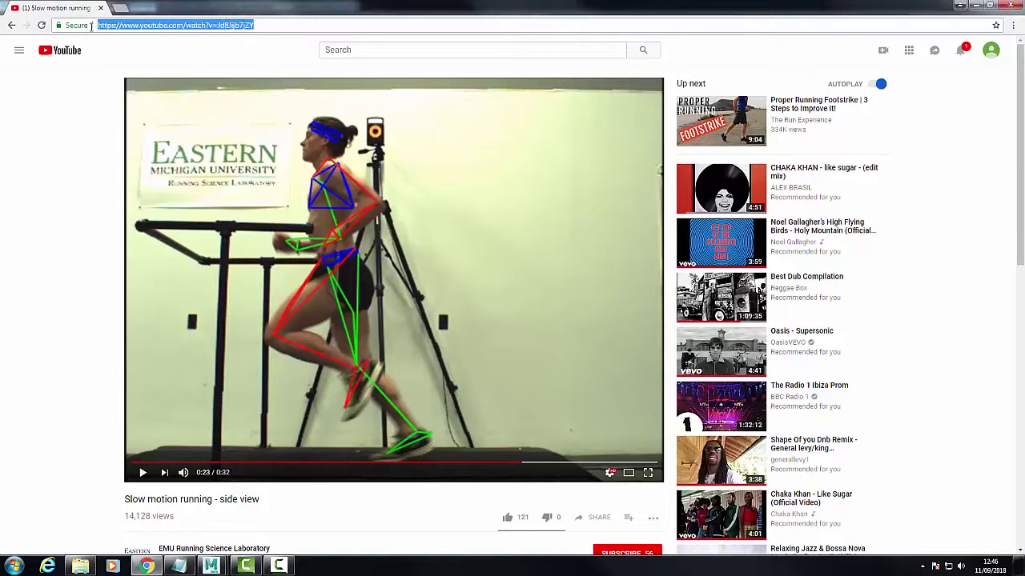
right_click(128, 29)
click(157, 76)
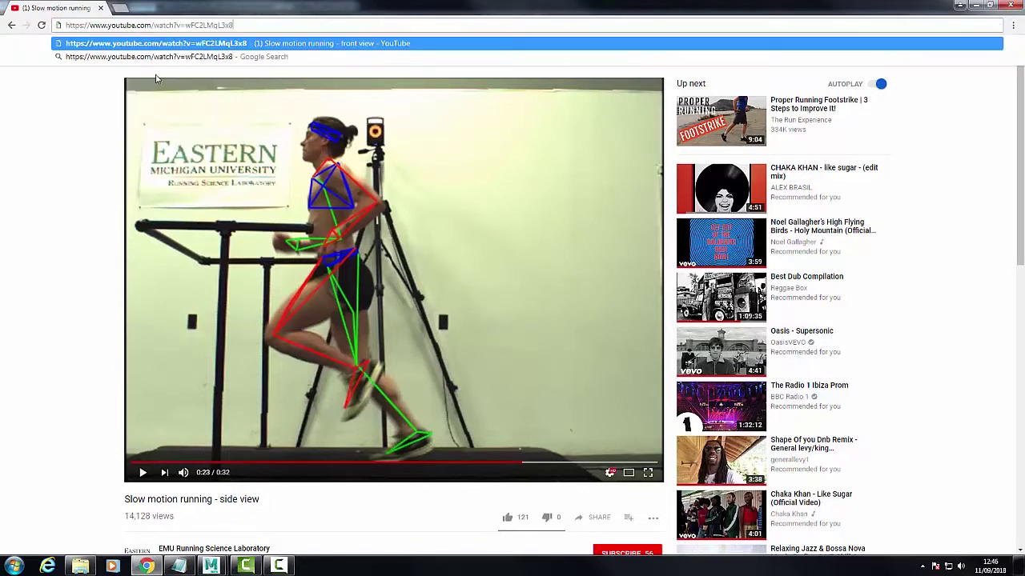
key(Return)
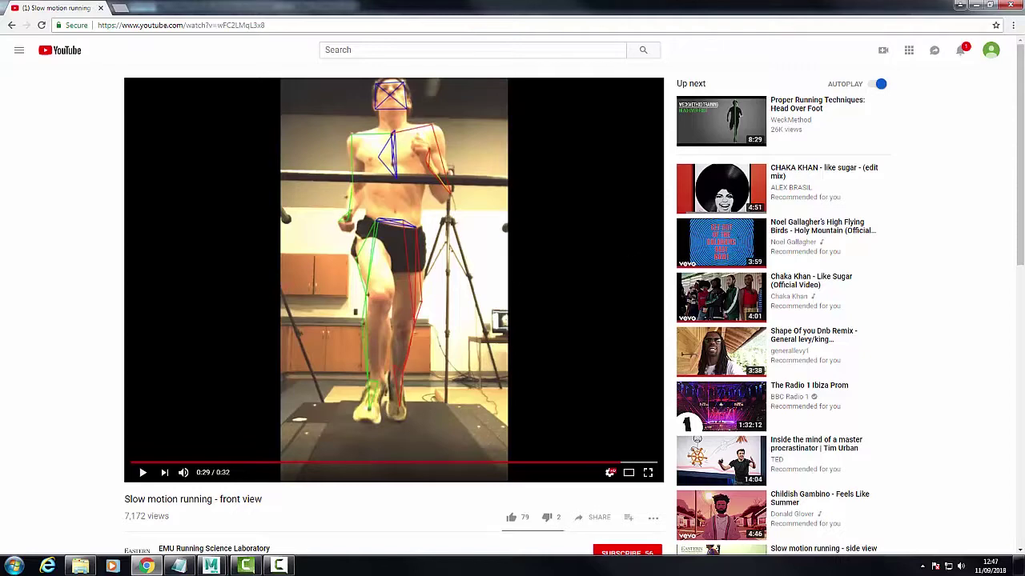
- Enlarge the run_cycle_image.jpg window to examine the drawn poses, move it aside and resume the front-view running video
drag(463, 146, 635, 72)
drag(919, 350, 978, 398)
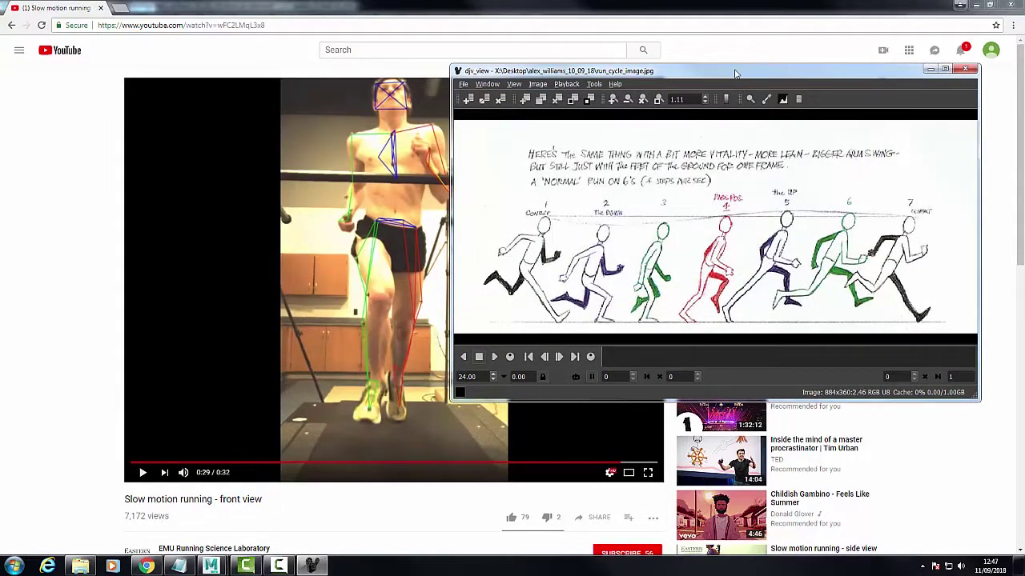
drag(735, 74, 655, 65)
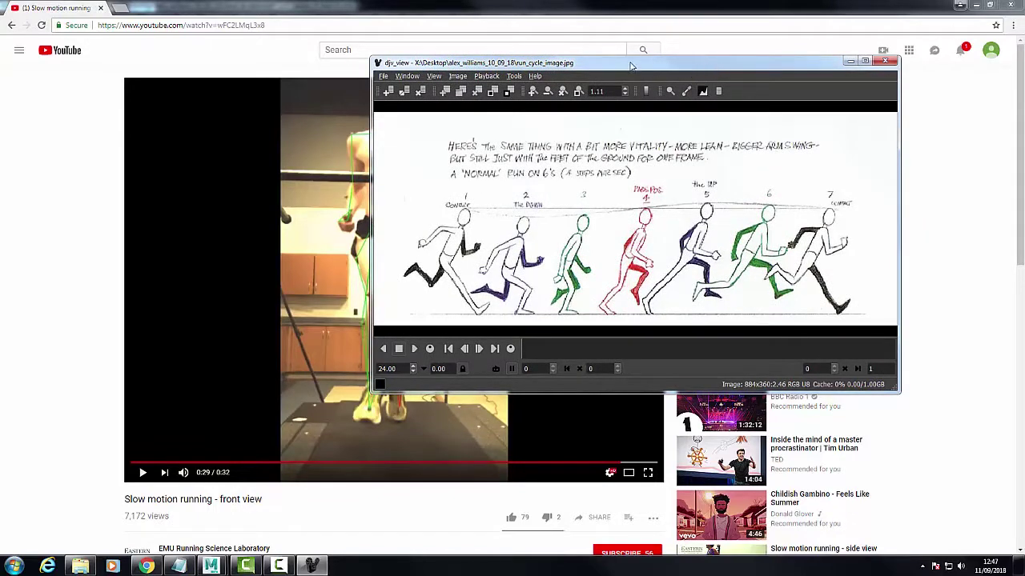
drag(631, 65, 1024, 64)
click(409, 403)
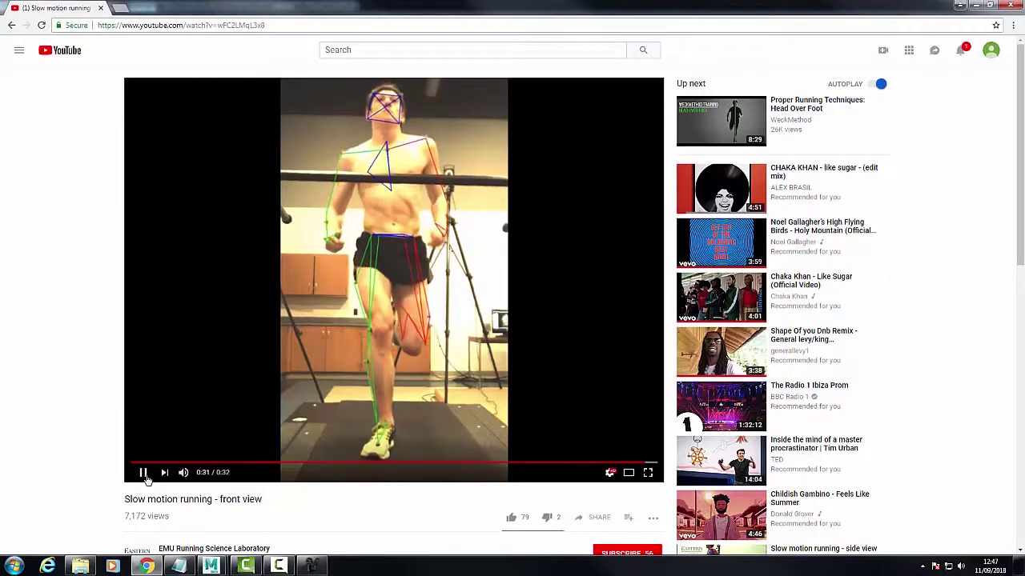
- Switch to Maya and place the run_cycle_image.jpg reference window beside the walker in the side view
mouse_move(216, 567)
click(249, 524)
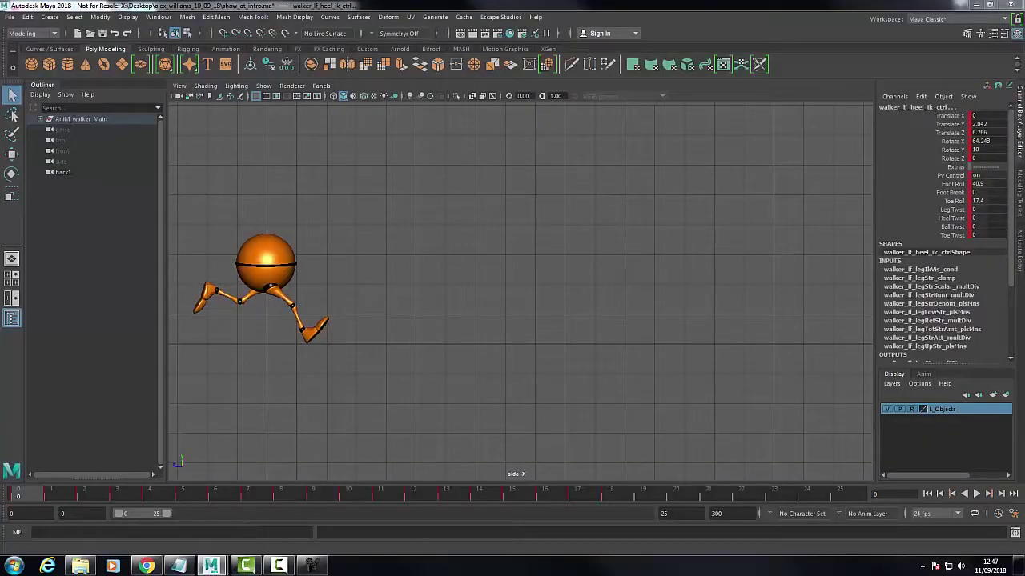
click(311, 566)
drag(1021, 64, 743, 30)
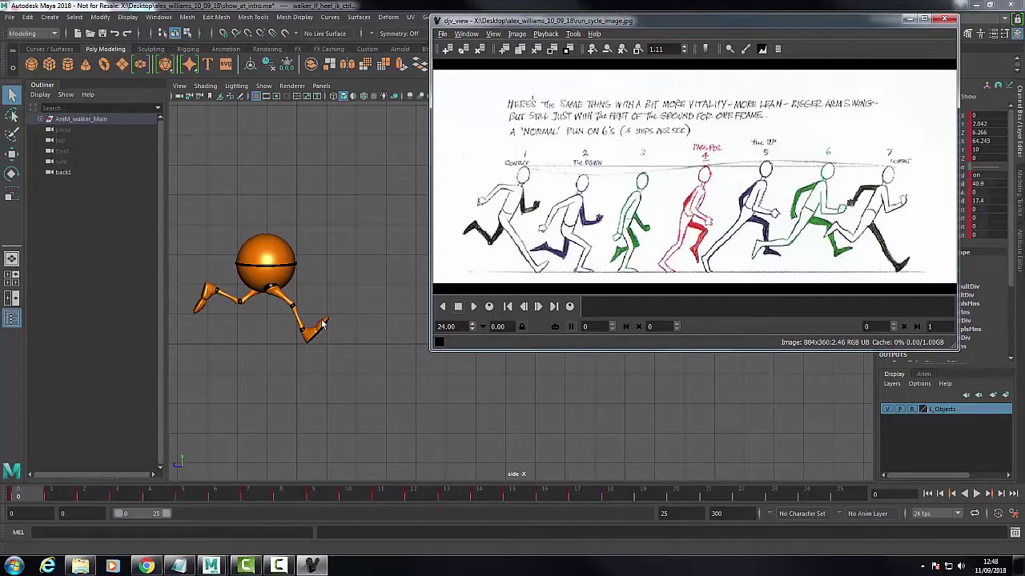
- Go to frame 1 and compare the walker's pose with the down pose in the run cycle reference
click(58, 498)
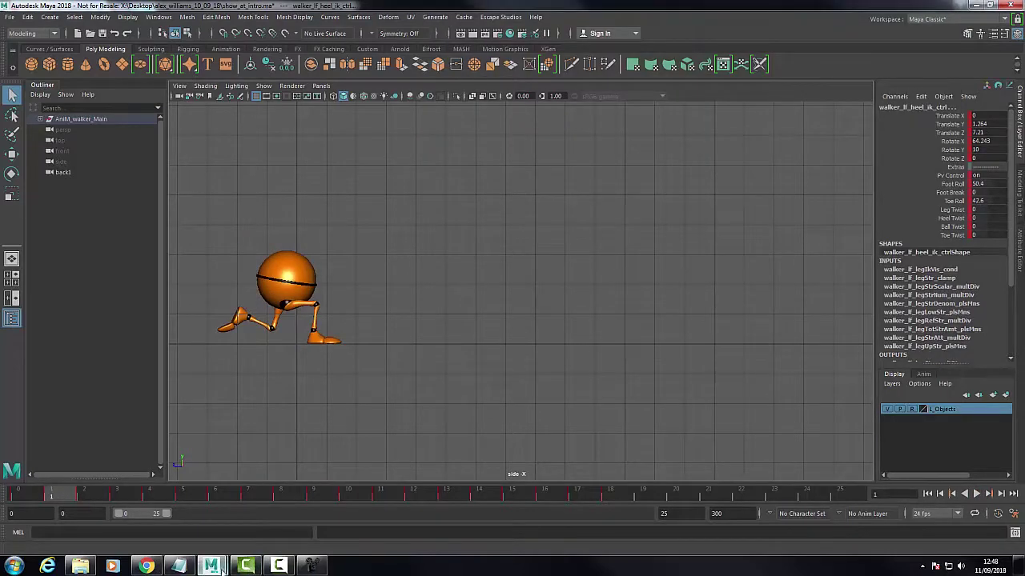
click(311, 566)
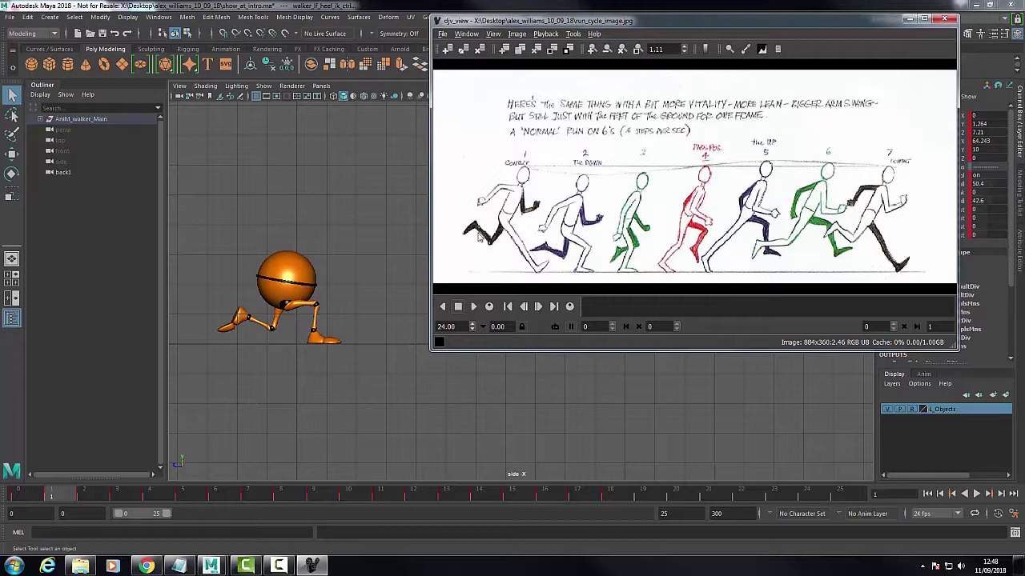
drag(556, 253, 588, 254)
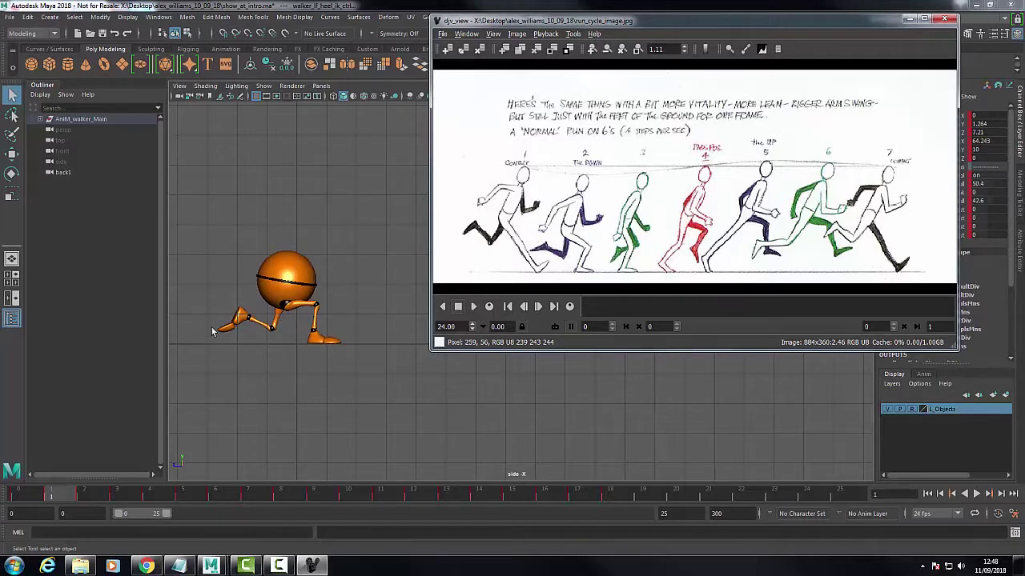
- Compare the walker's poses at frames 2 and 3 with drawings 3 and 4 of the run cycle reference
click(91, 494)
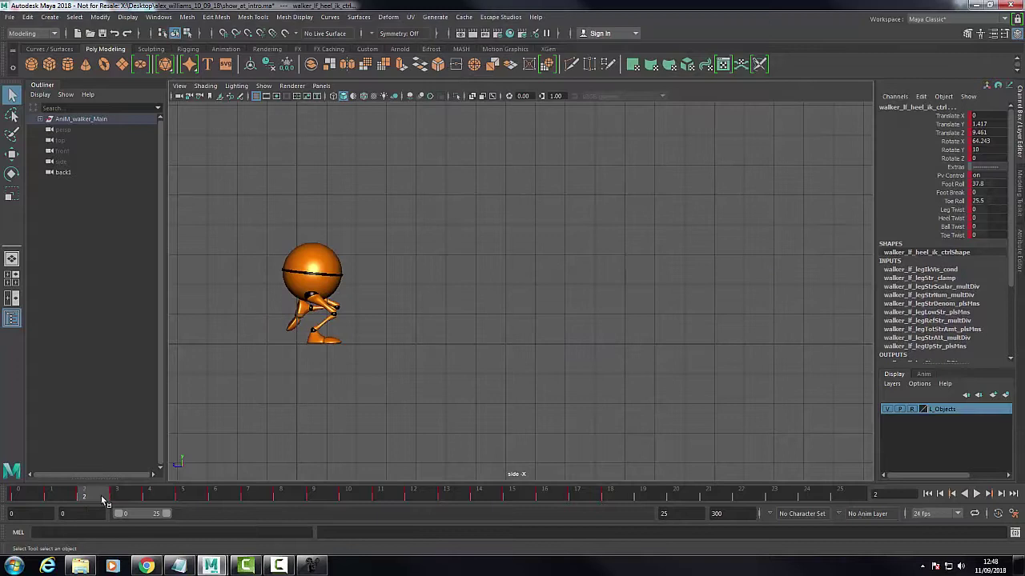
click(313, 567)
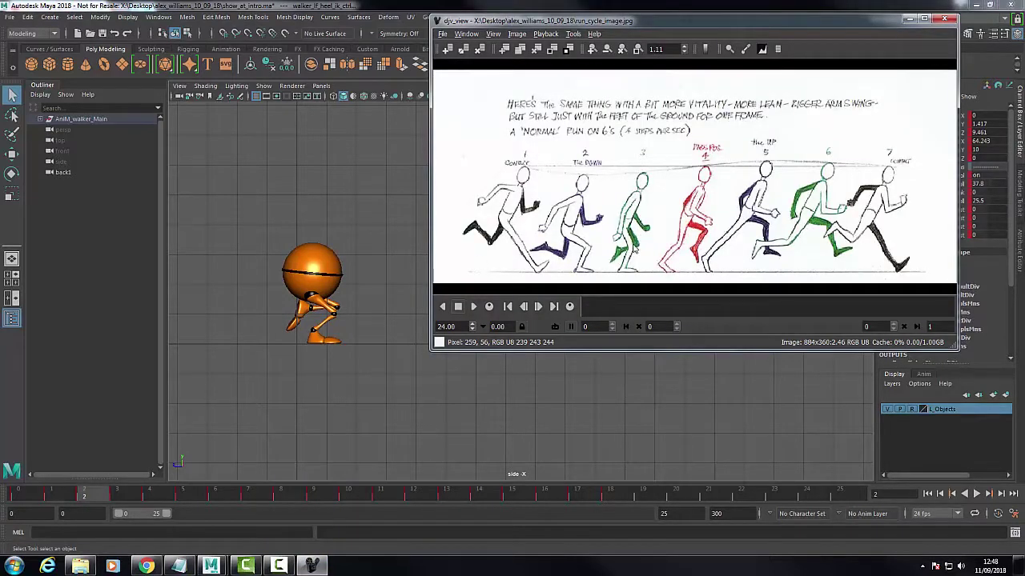
click(117, 494)
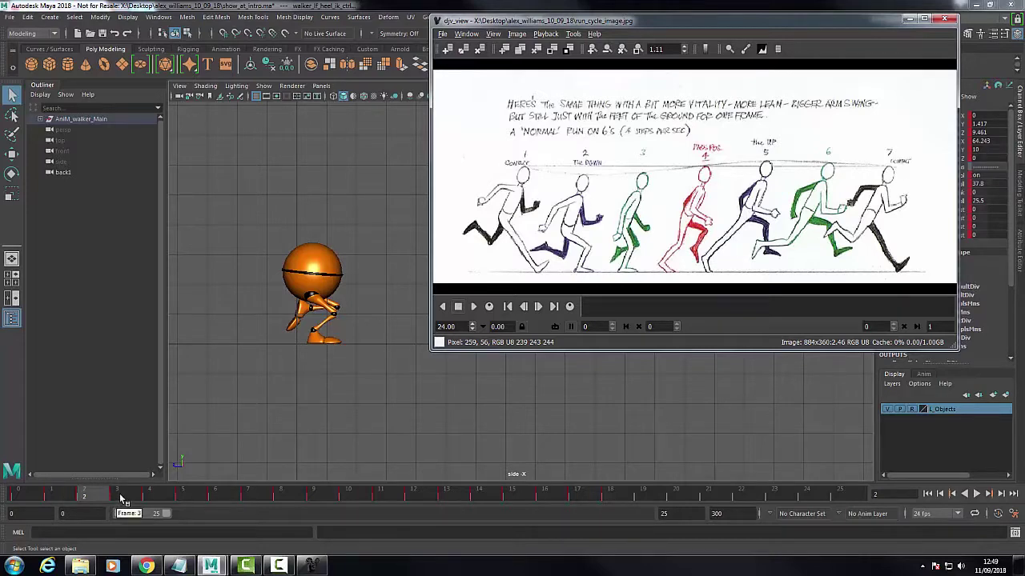
click(312, 567)
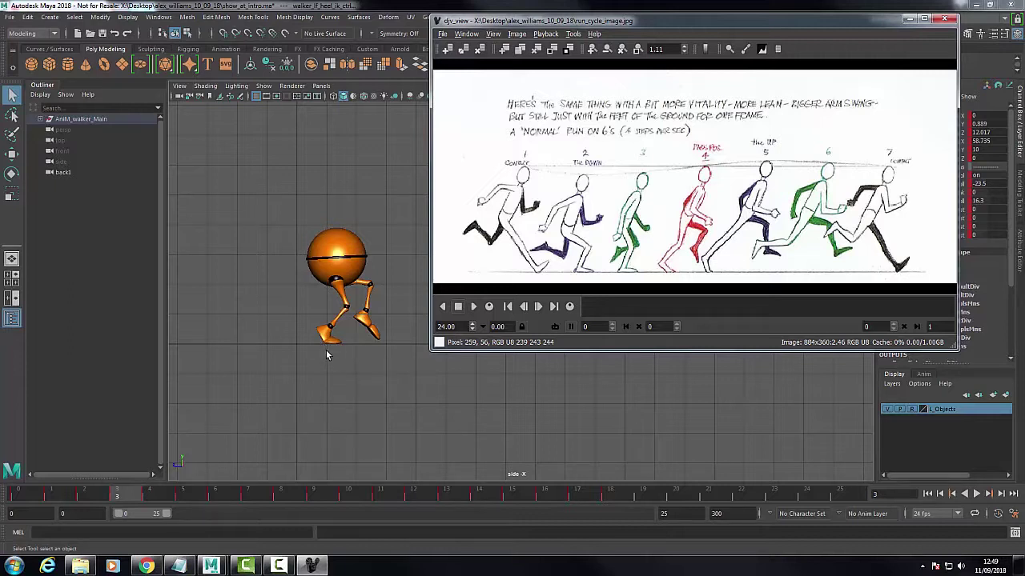
- Go to frame 4 and compare the walker's pose with the up pose in the run cycle reference
click(152, 497)
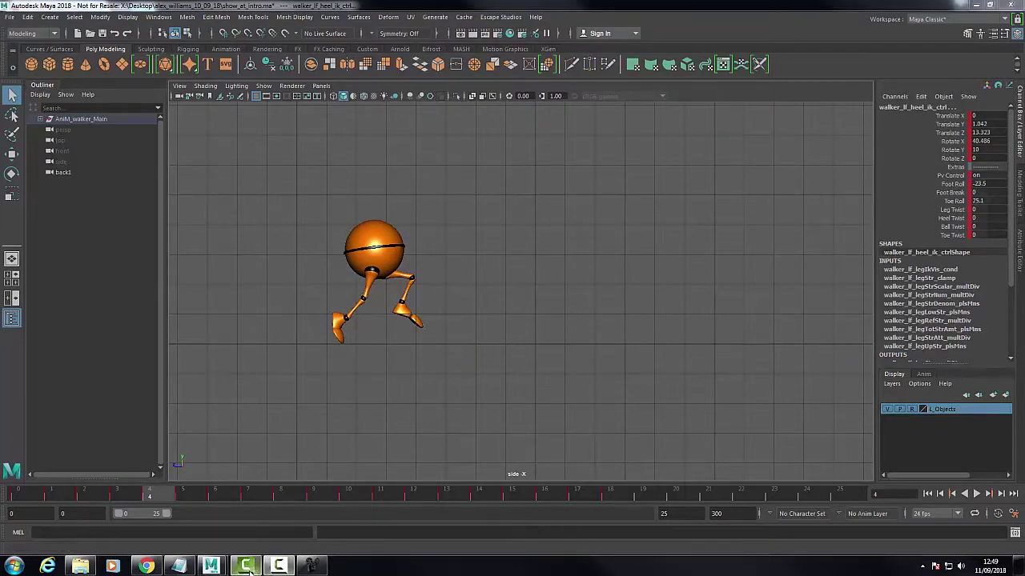
click(279, 566)
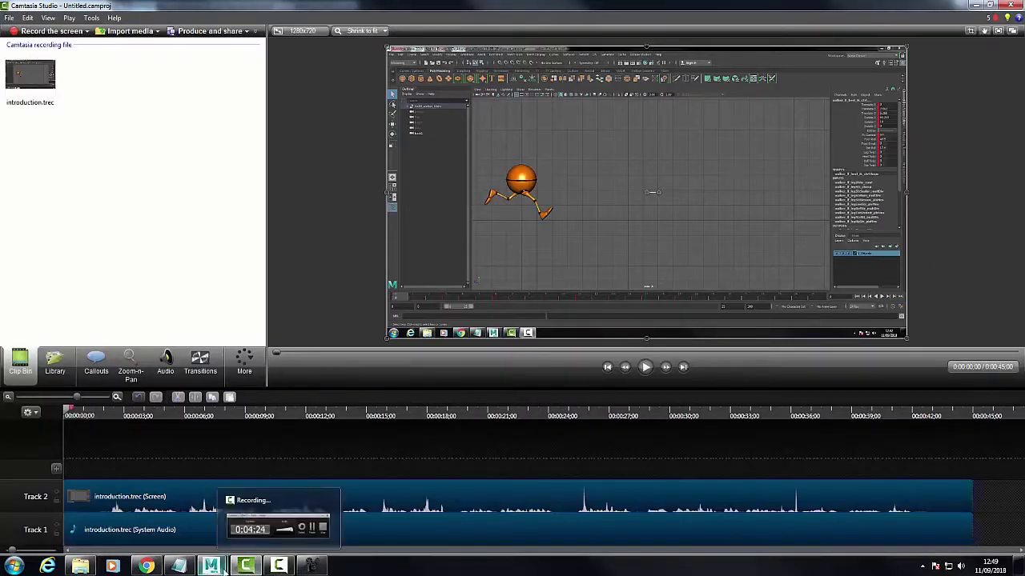
mouse_move(210, 566)
click(257, 526)
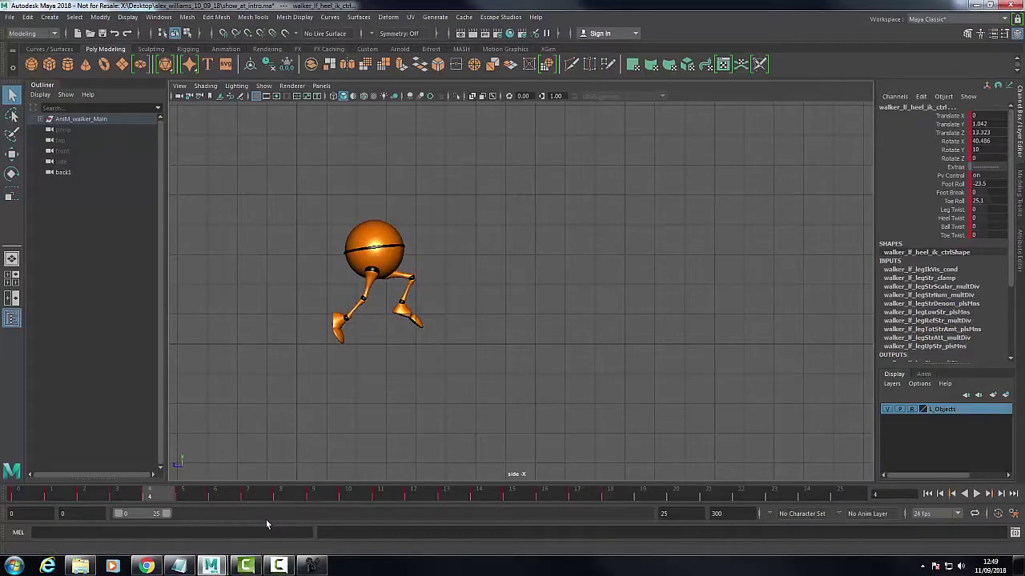
click(313, 566)
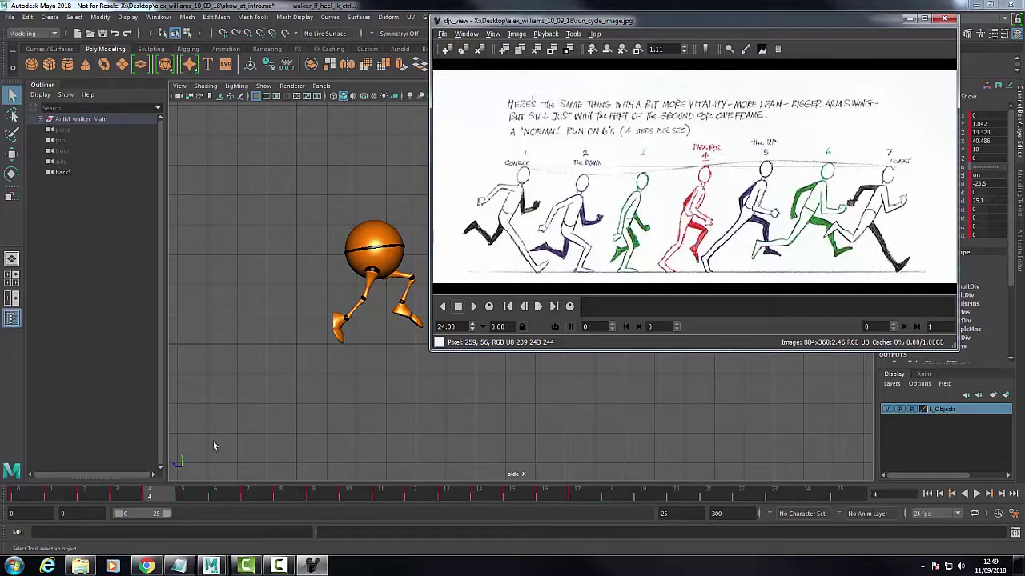
- Preview frame 5, return to frame 4 and re-examine the walker's rear foot against the reference, deselecting the heel control
click(172, 498)
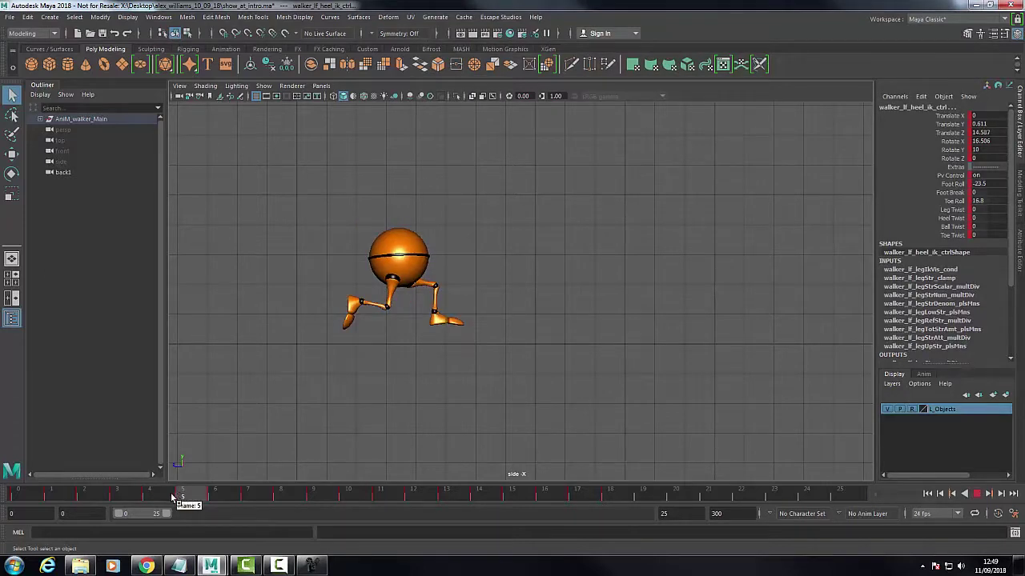
drag(172, 498, 149, 498)
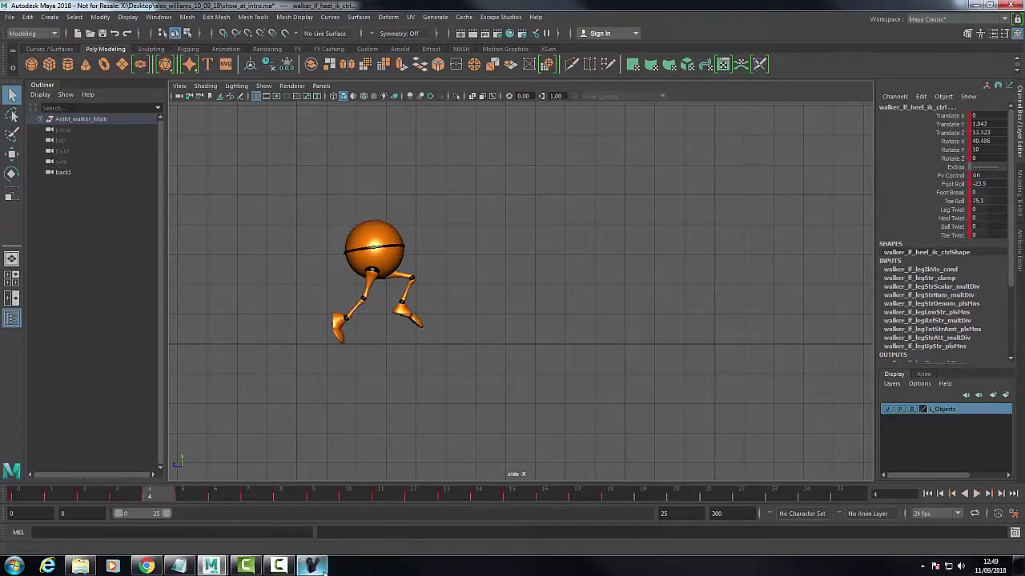
click(321, 566)
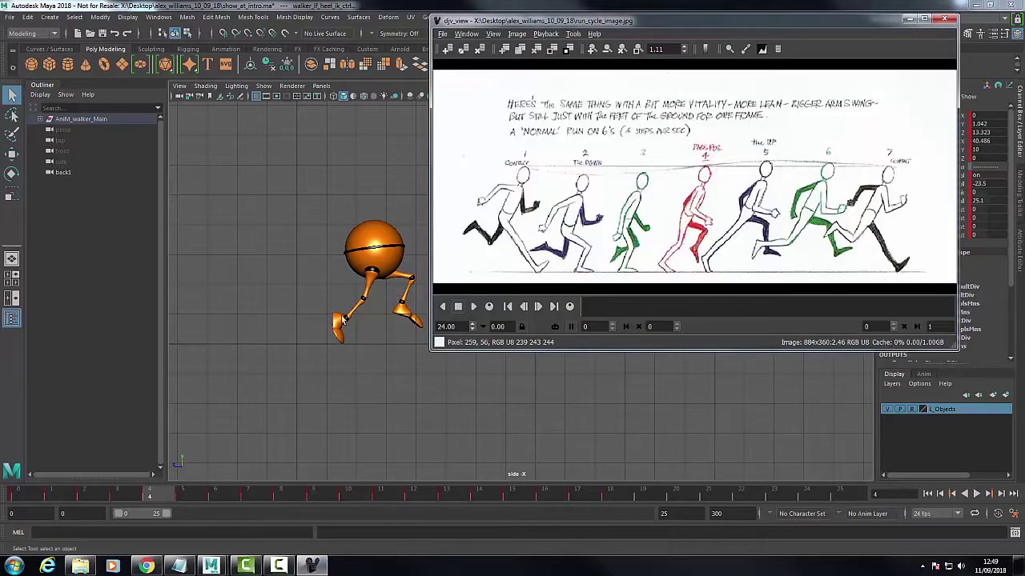
click(355, 344)
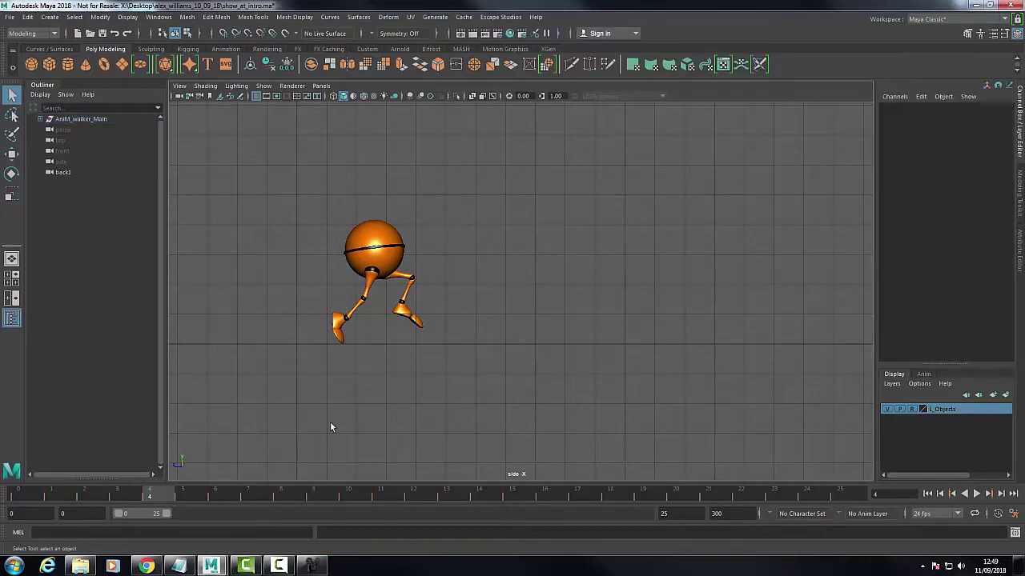
click(312, 567)
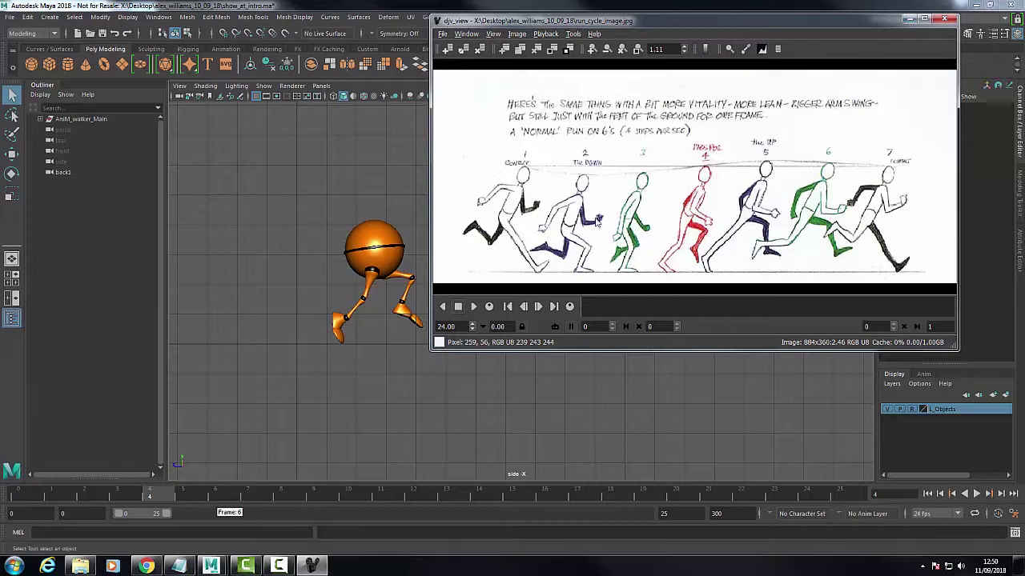
click(321, 6)
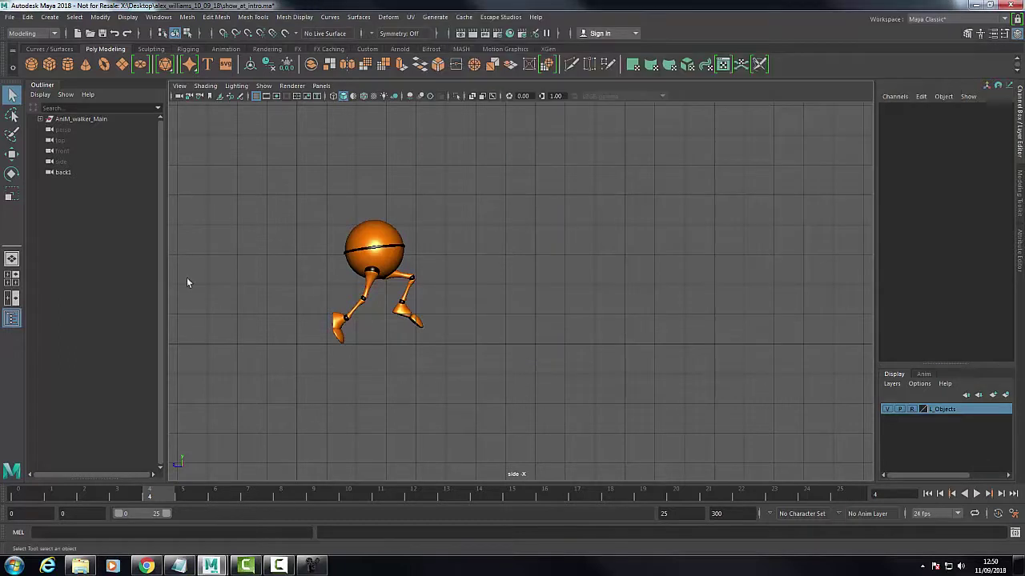
- Compare the walker's poses at frames 5 and 6 with drawings 6 and 7, moving the reference window clear of the feet
click(194, 498)
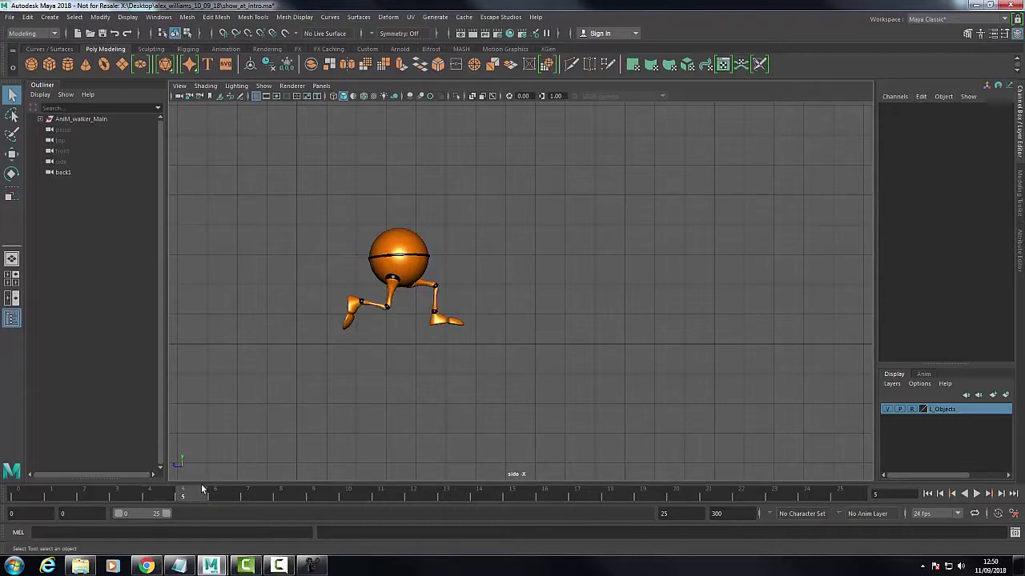
click(312, 566)
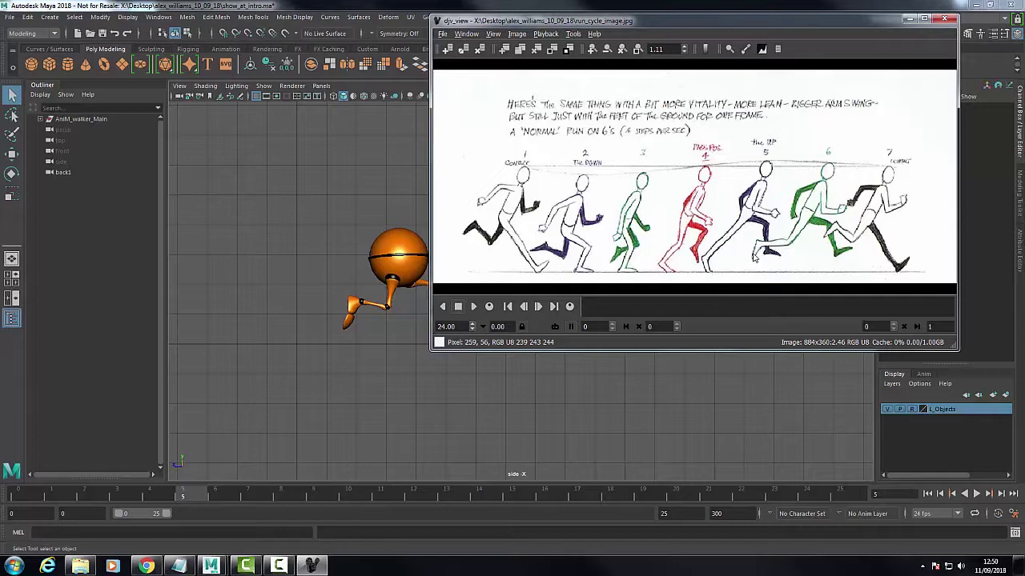
drag(665, 22, 716, 39)
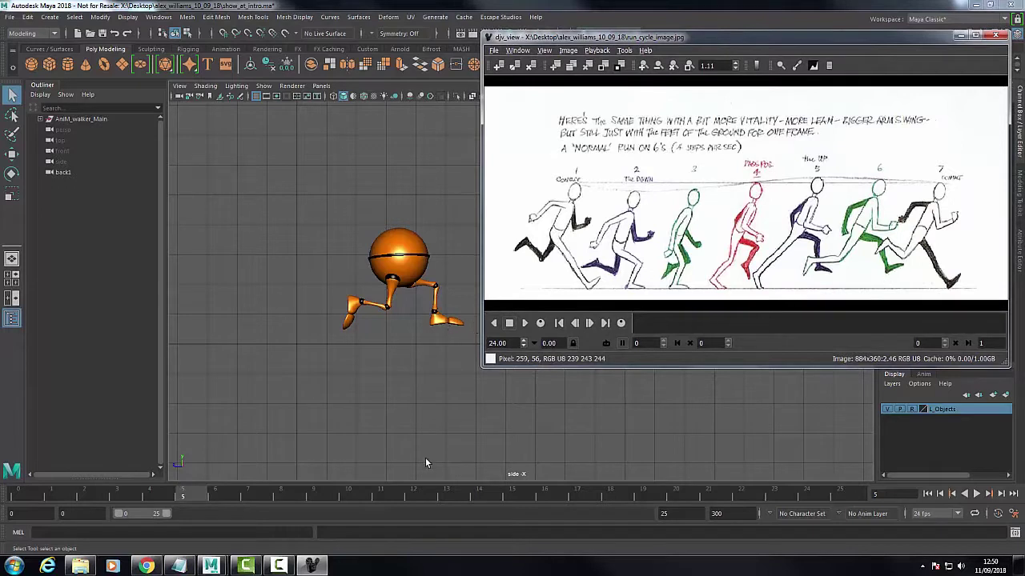
click(227, 494)
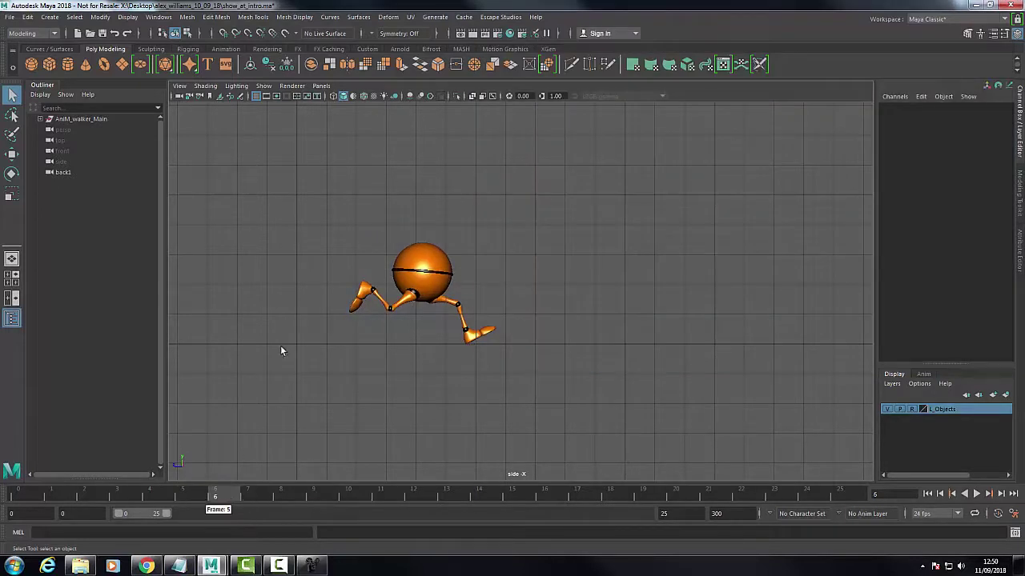
click(312, 566)
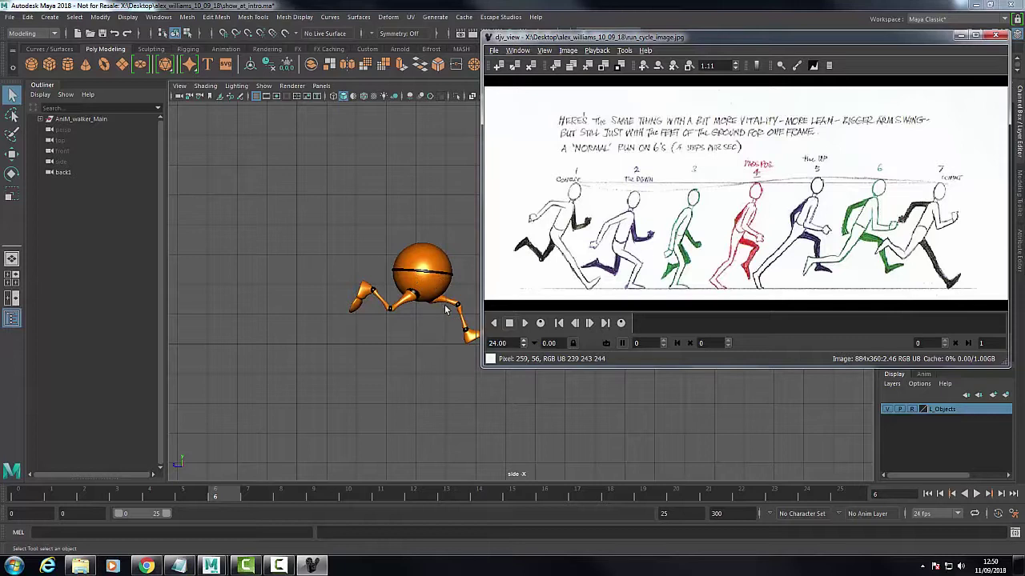
- Play the walker's run animation from frame 0 and return to frame 6 to examine the full cycle in motion
drag(228, 497, 22, 499)
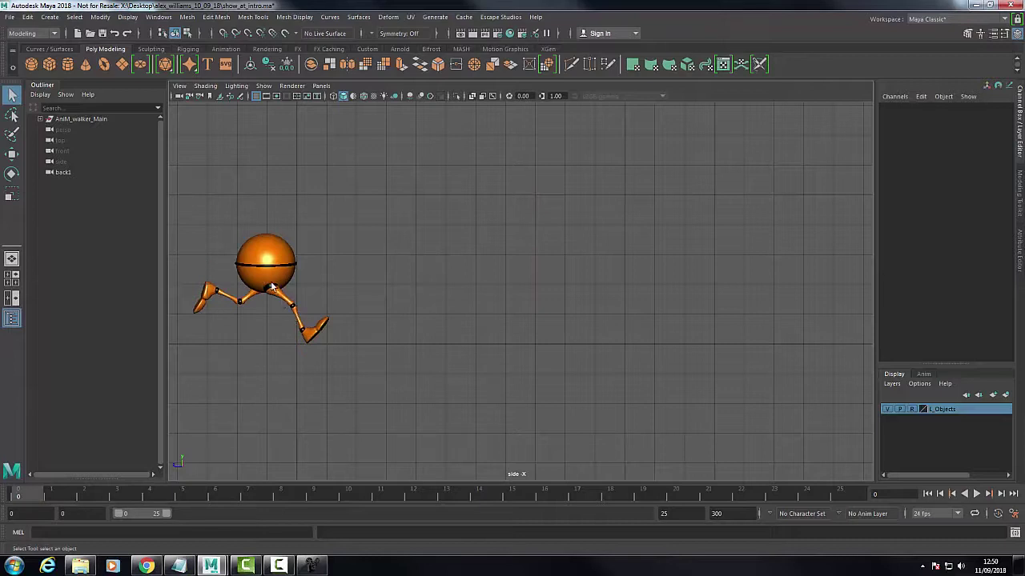
key(alt+v)
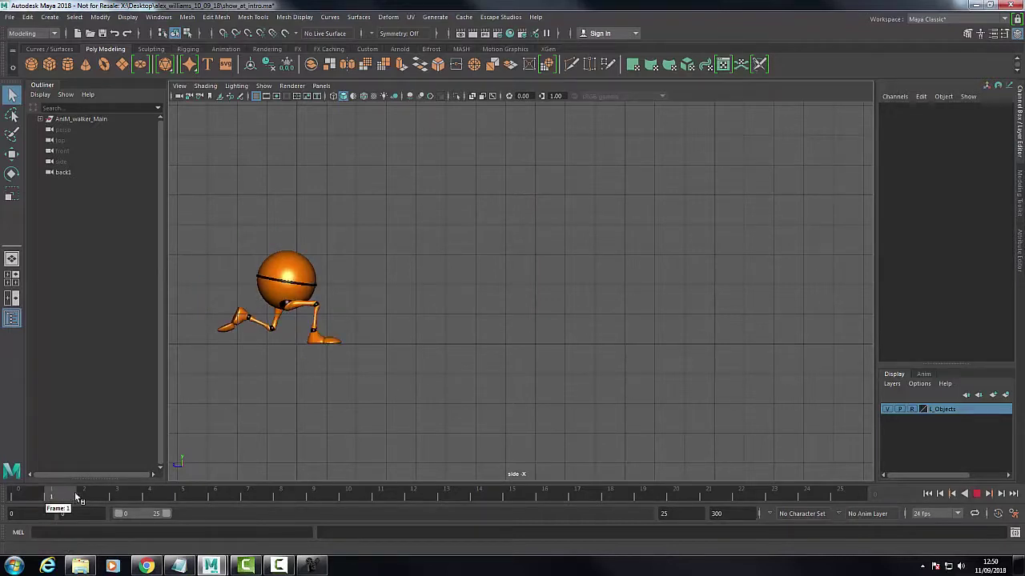
drag(245, 498, 212, 502)
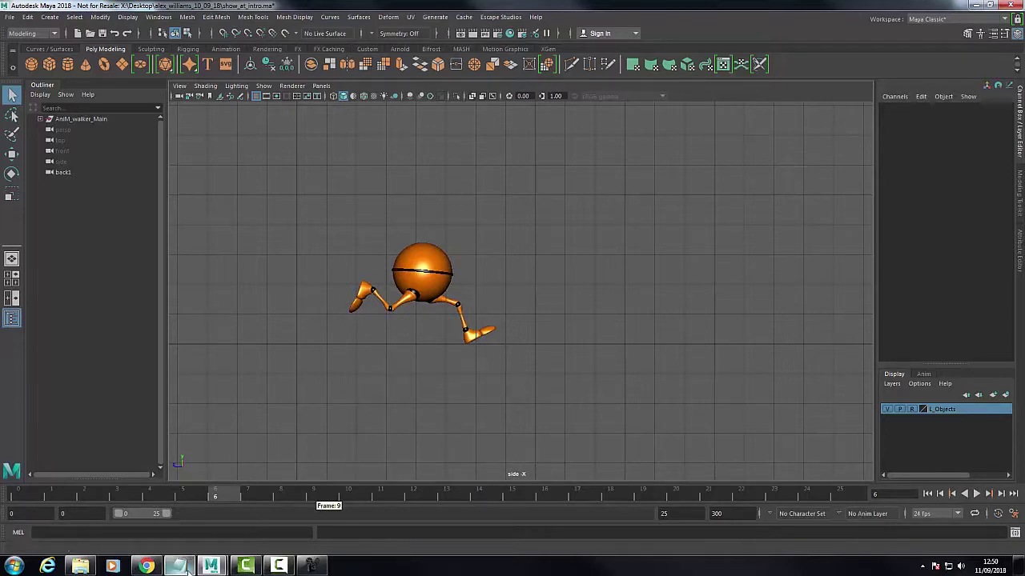
- Switch to the YouTube slow motion running front view video, play it from near the start and pause it
click(147, 566)
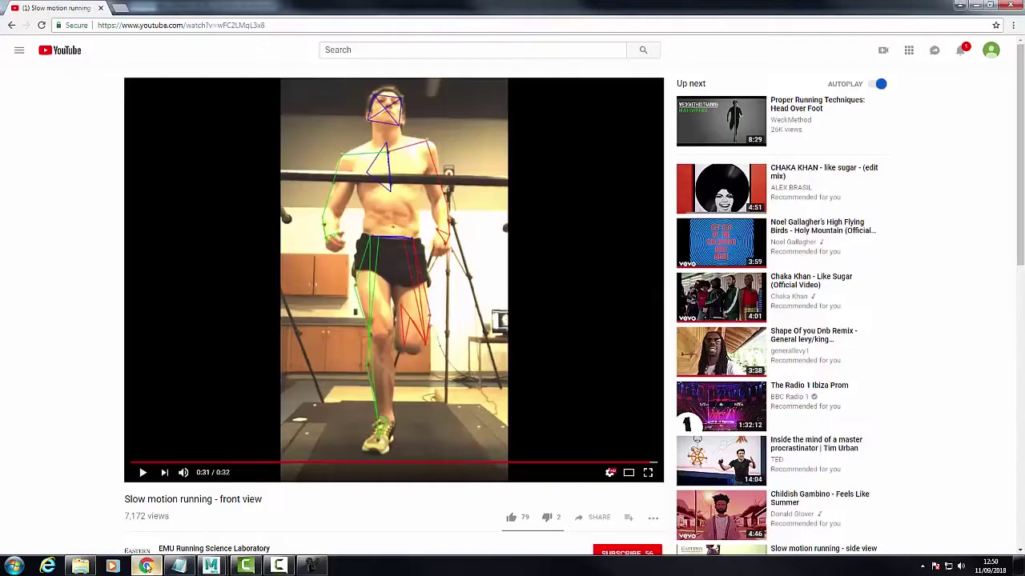
click(142, 463)
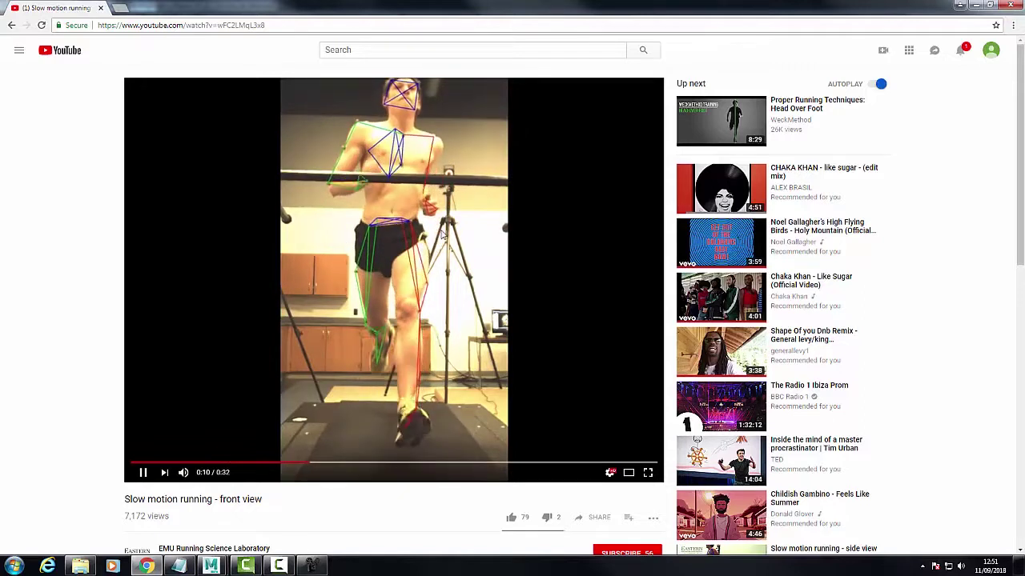
click(143, 472)
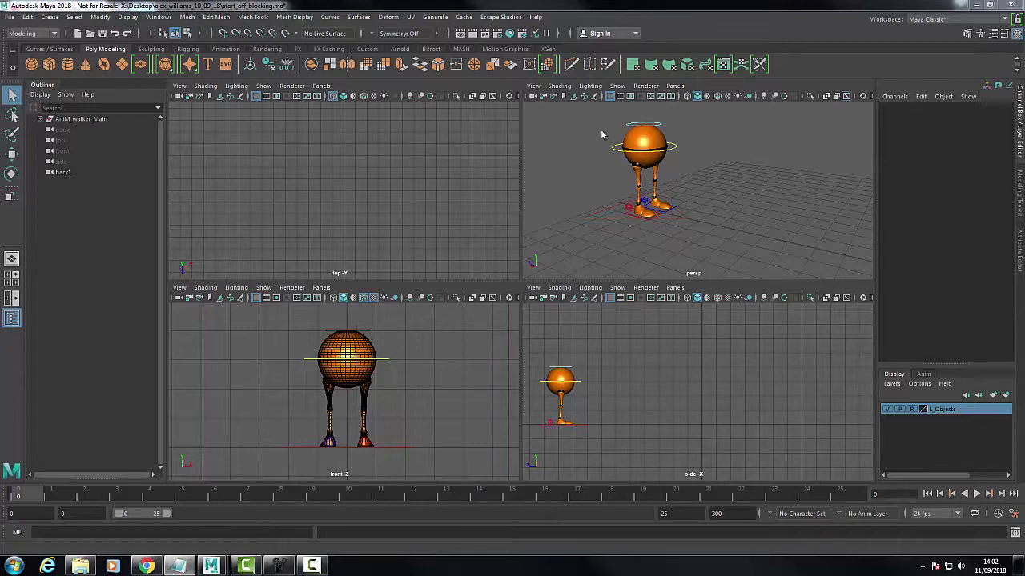
- In the perspective view of the start_off_blocking scene, move the walker's main body control forward along Z to about -6.04
key(space)
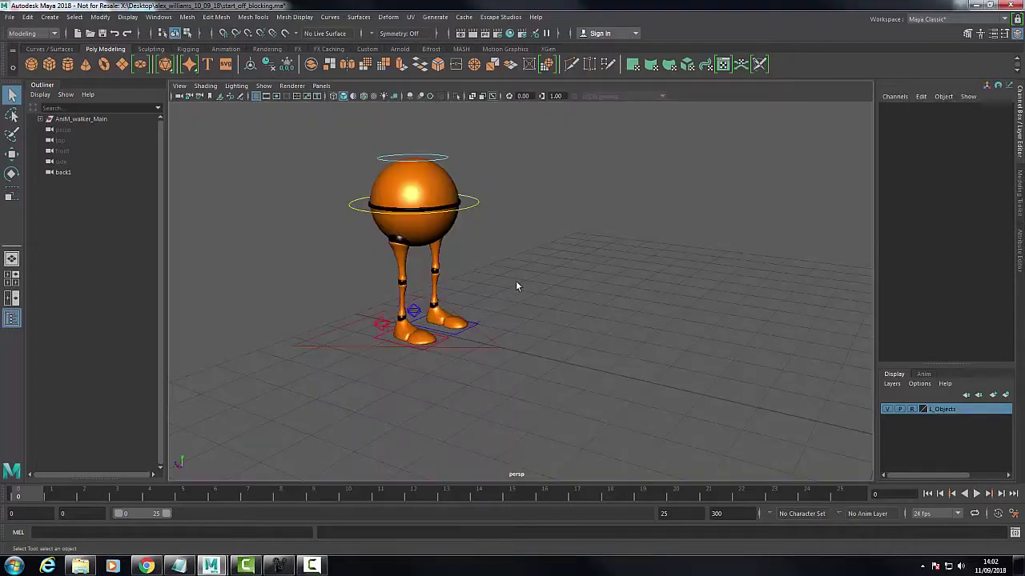
alt+drag(516, 285, 539, 259)
click(407, 308)
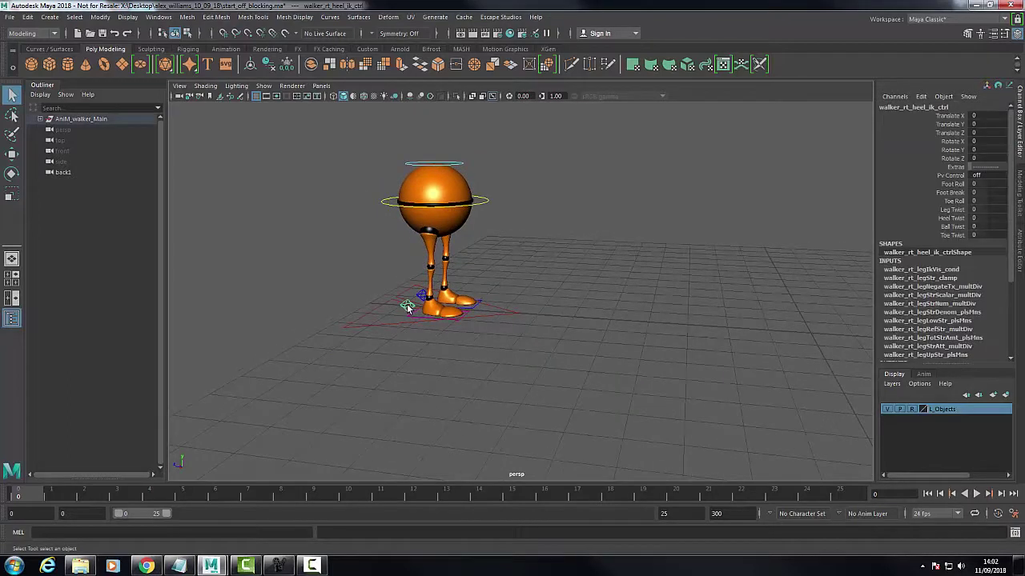
click(474, 209)
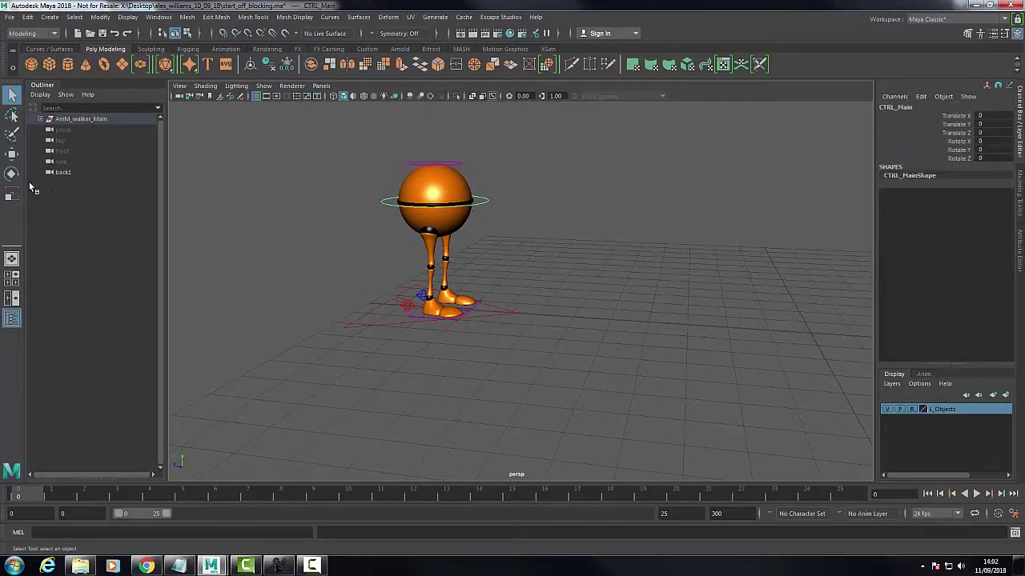
click(12, 153)
drag(404, 212, 579, 235)
- Move both heel IK controls forward along Z to about 5.99 to place the feet under the body
click(406, 310)
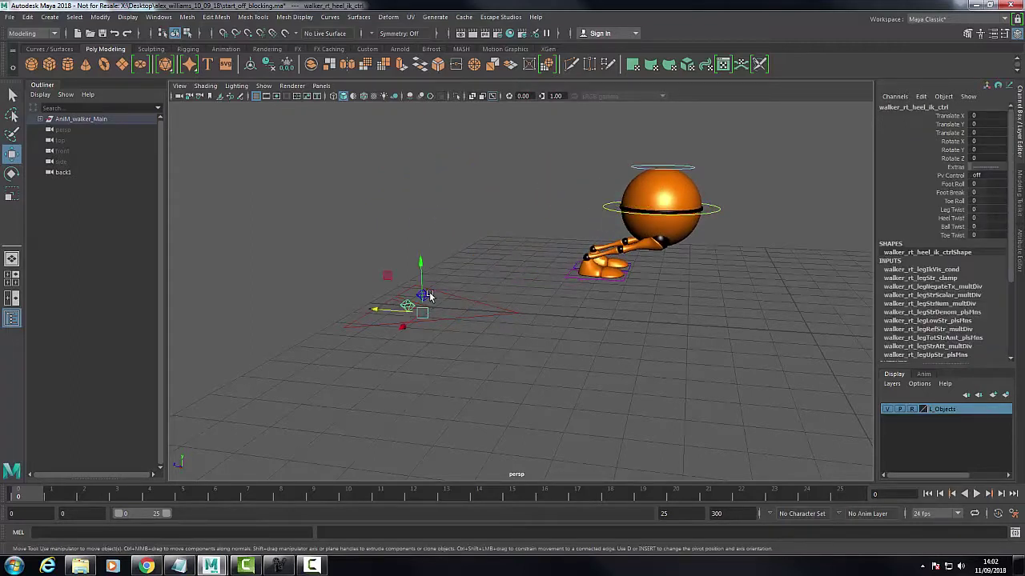
click(430, 296)
drag(428, 297, 591, 306)
click(553, 310)
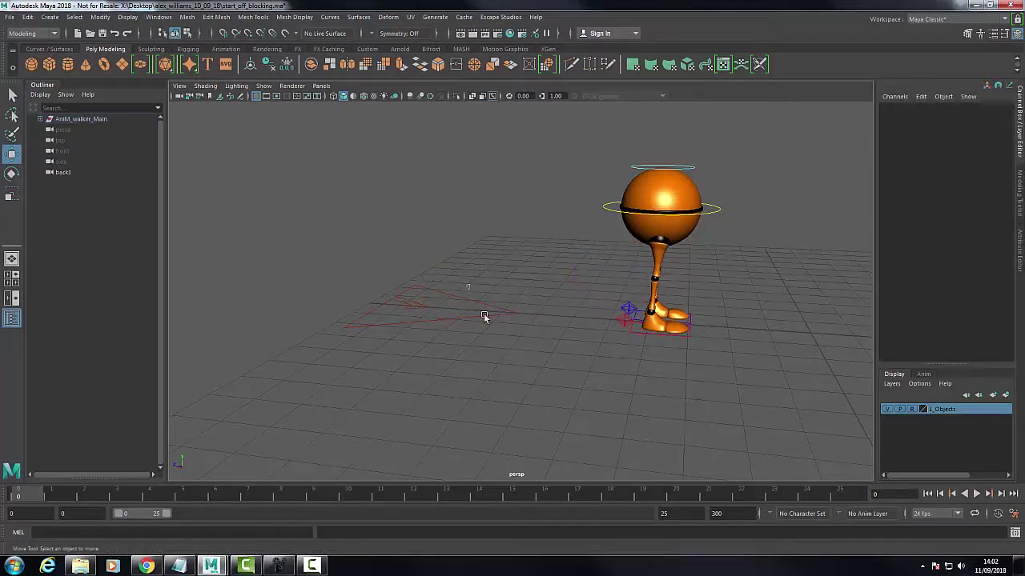
- Select the walker's root control, try a small move along Z and undo it
drag(472, 290, 549, 371)
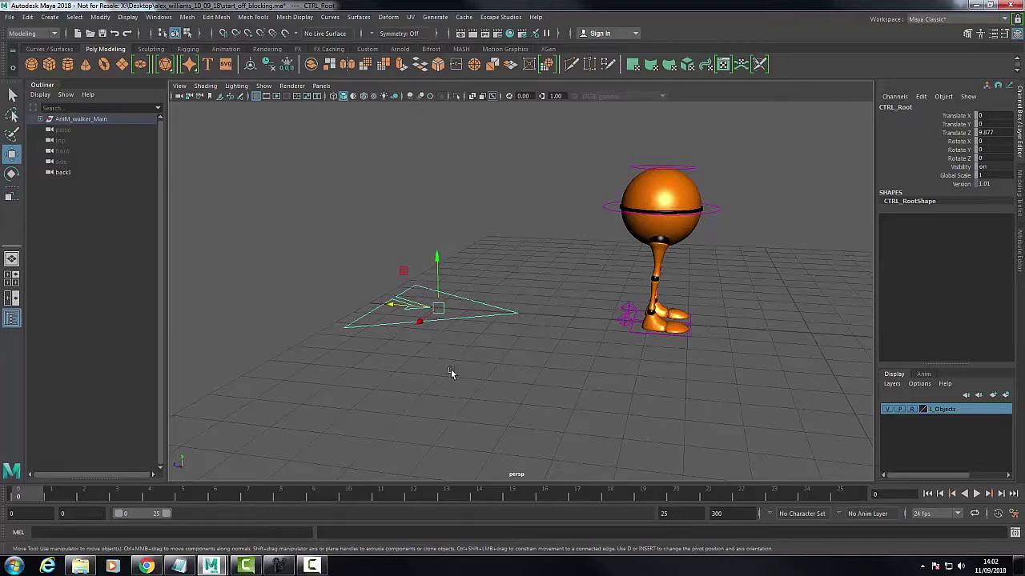
mouse_move(404, 310)
mouse_down()
mouse_move(427, 305)
mouse_move(414, 309)
mouse_up()
key(ctrl+z)
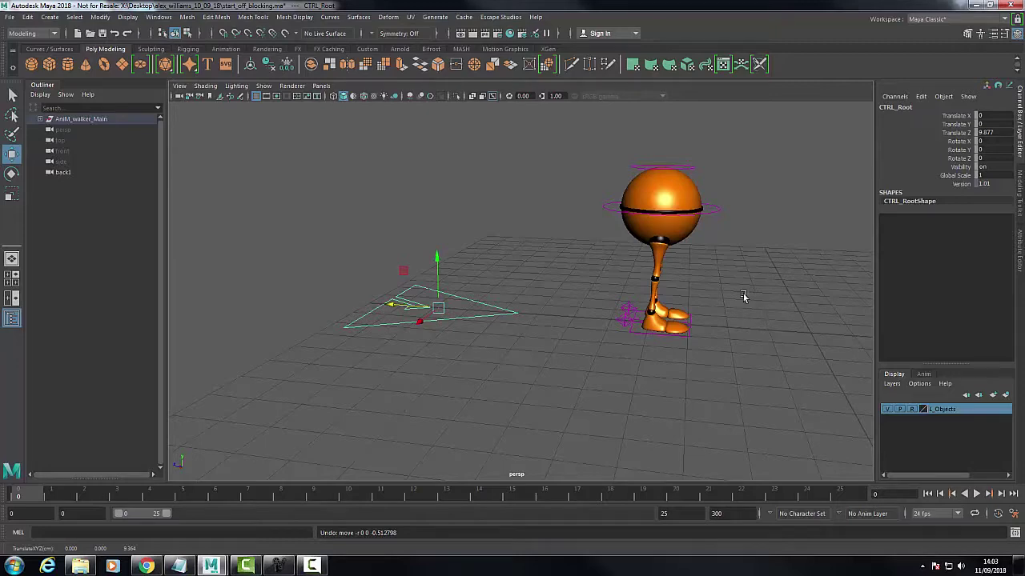
- Frame the walker more closely and select the right heel IK control to review its channels
alt+middle_drag(778, 295, 542, 287)
alt+right_drag(460, 429, 513, 415)
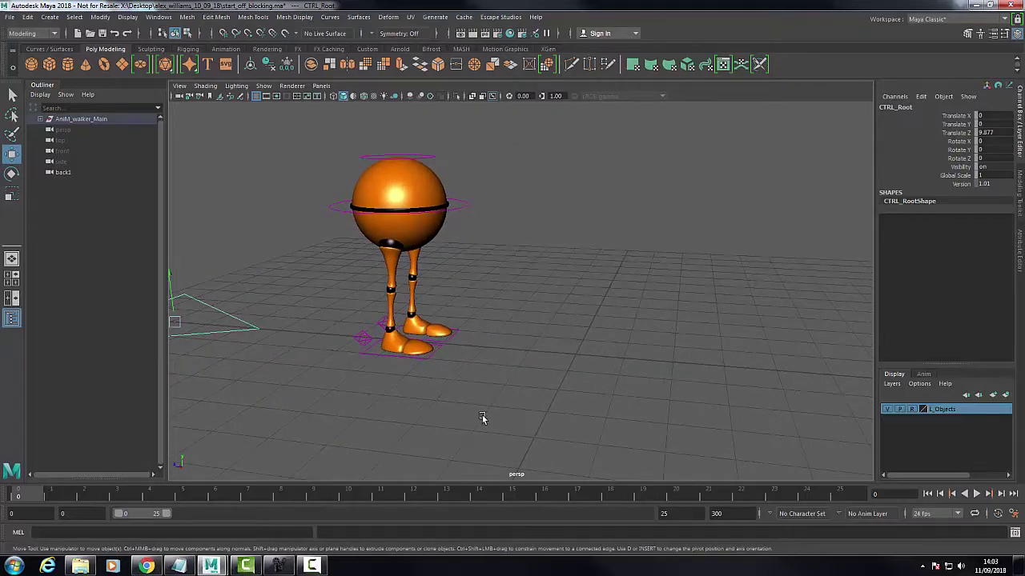
key(q)
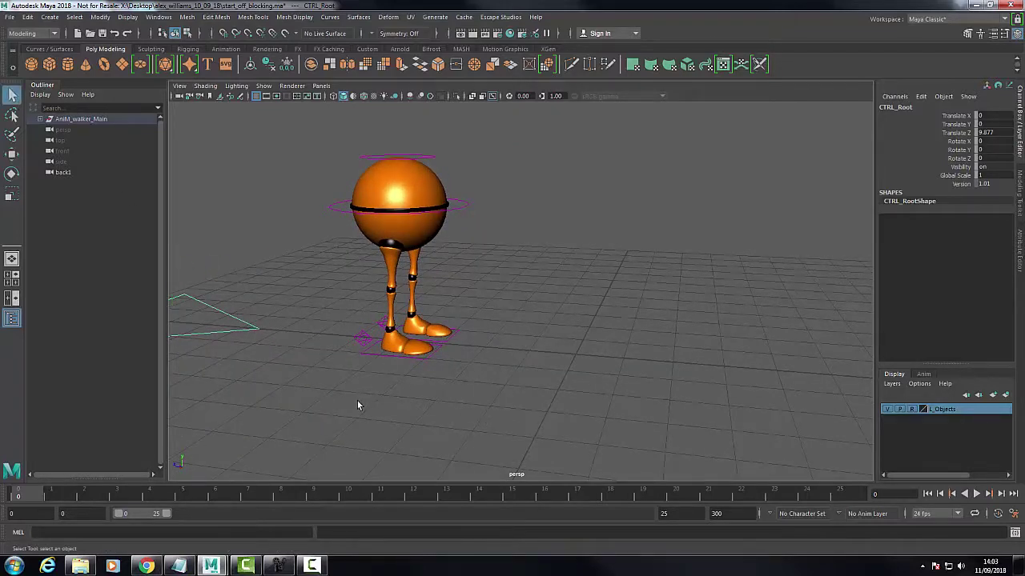
alt+drag(357, 401, 365, 359)
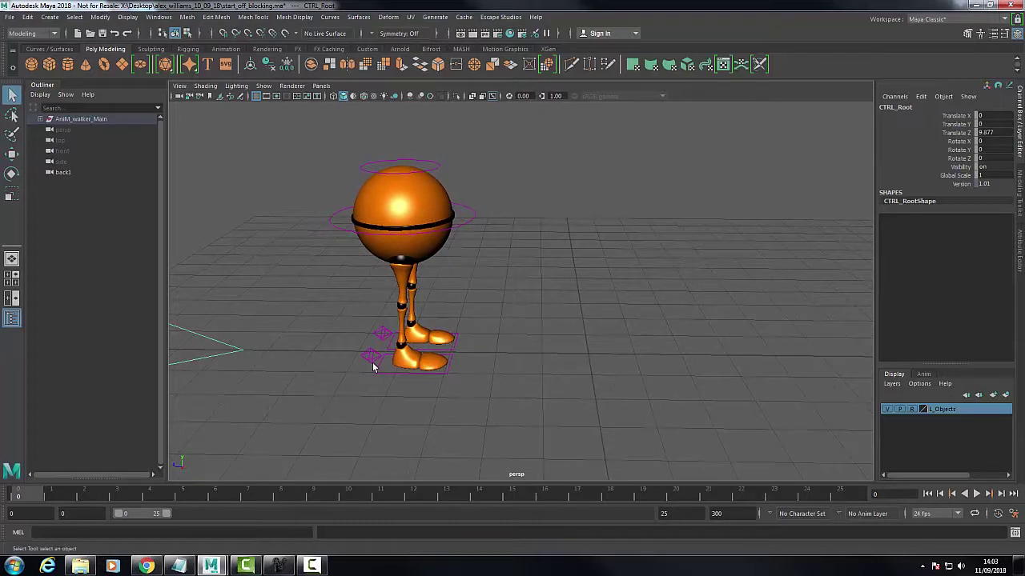
click(373, 357)
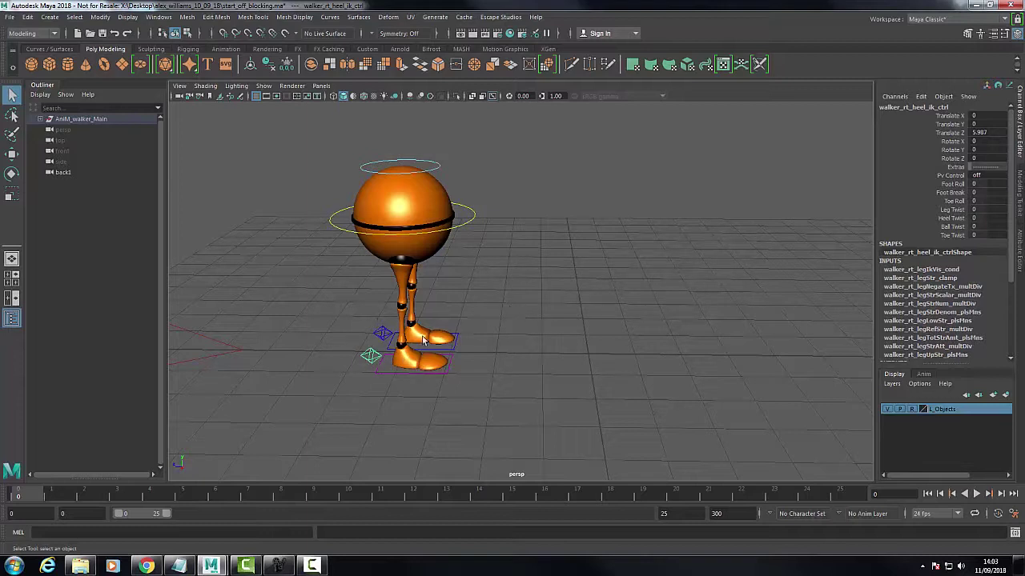
- Move the main body control down and slightly forward to bend the knees, with Translate Y about -0.284 and Z about -6.344
click(469, 224)
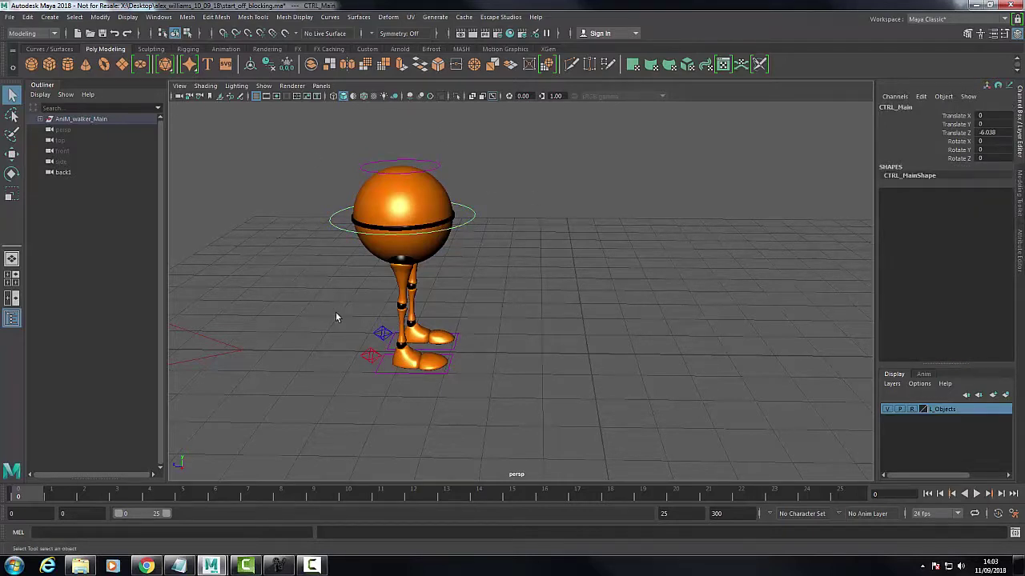
click(12, 154)
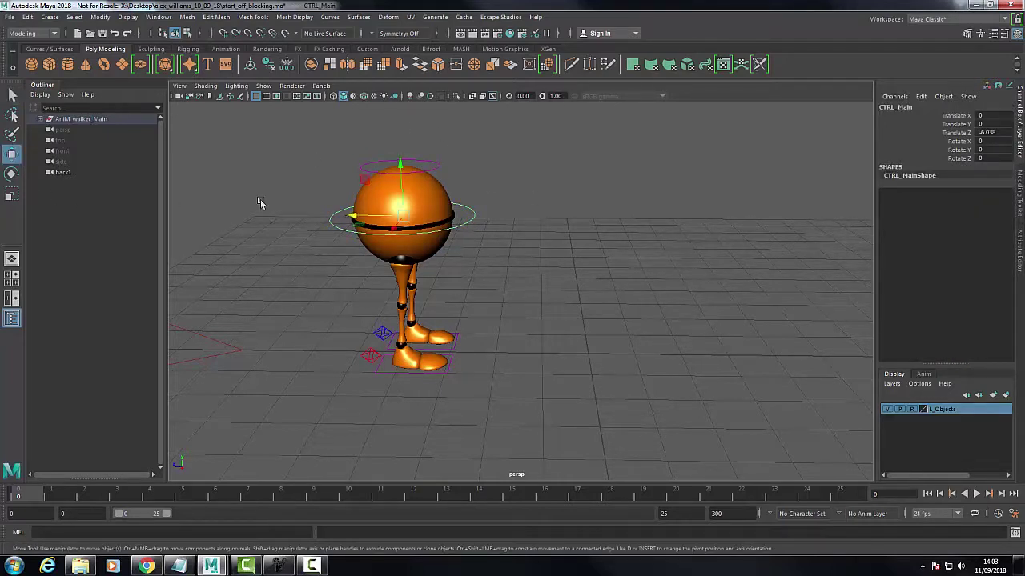
drag(355, 217, 417, 232)
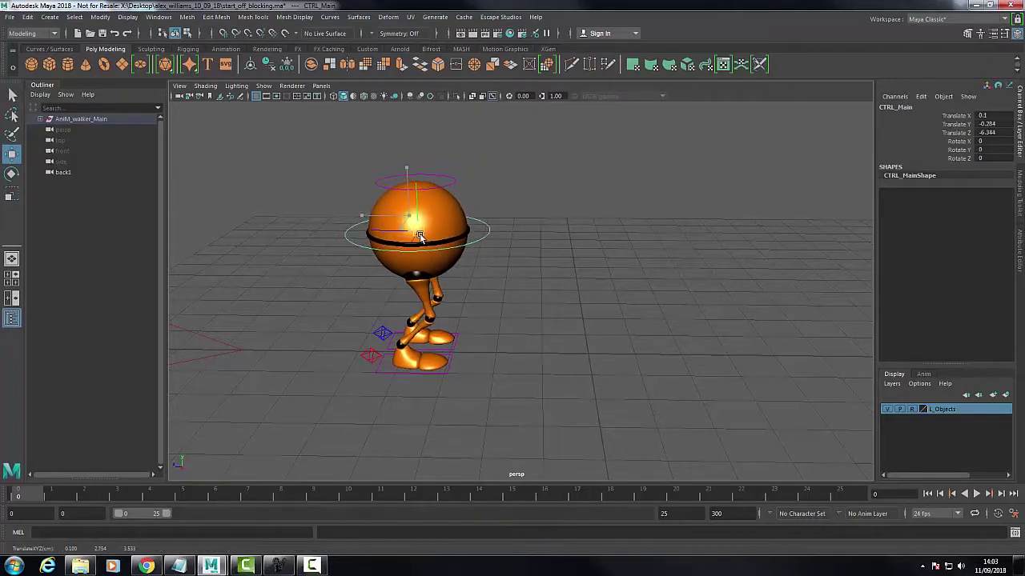
- Squash the ball body slightly with the top control against the run cycle reference, setting its Translate Y to about -0.05
click(453, 183)
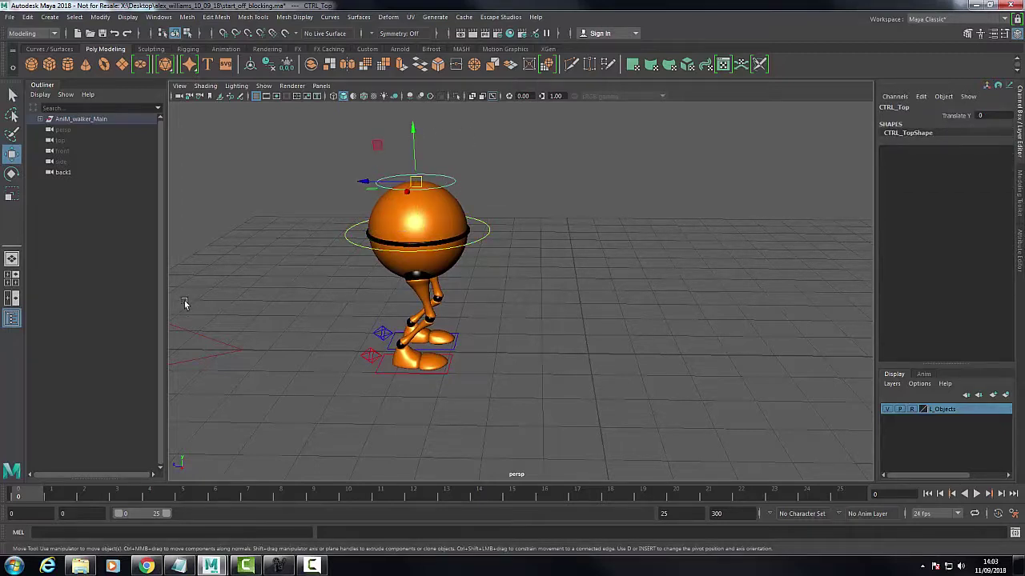
click(280, 566)
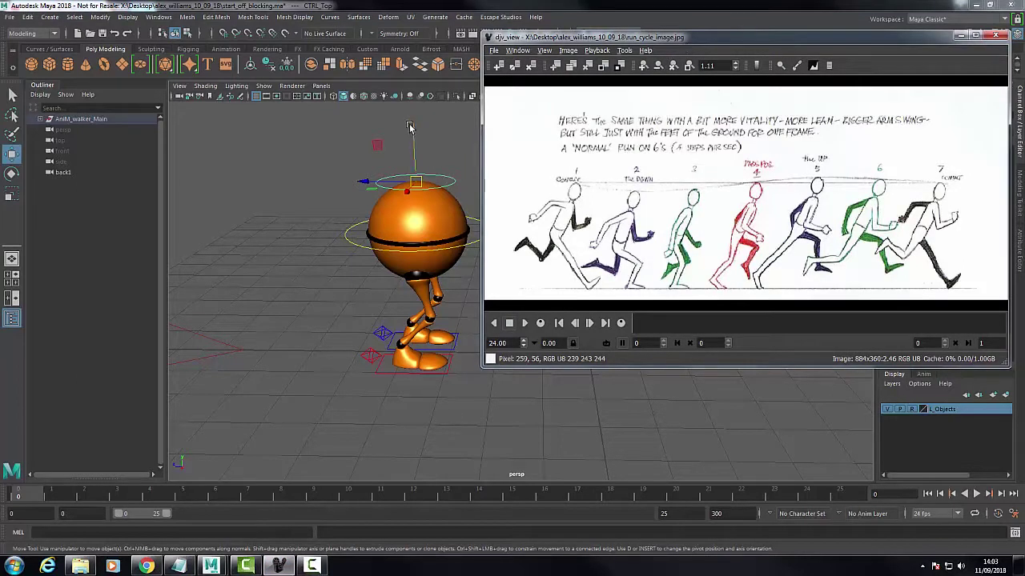
drag(410, 129, 412, 132)
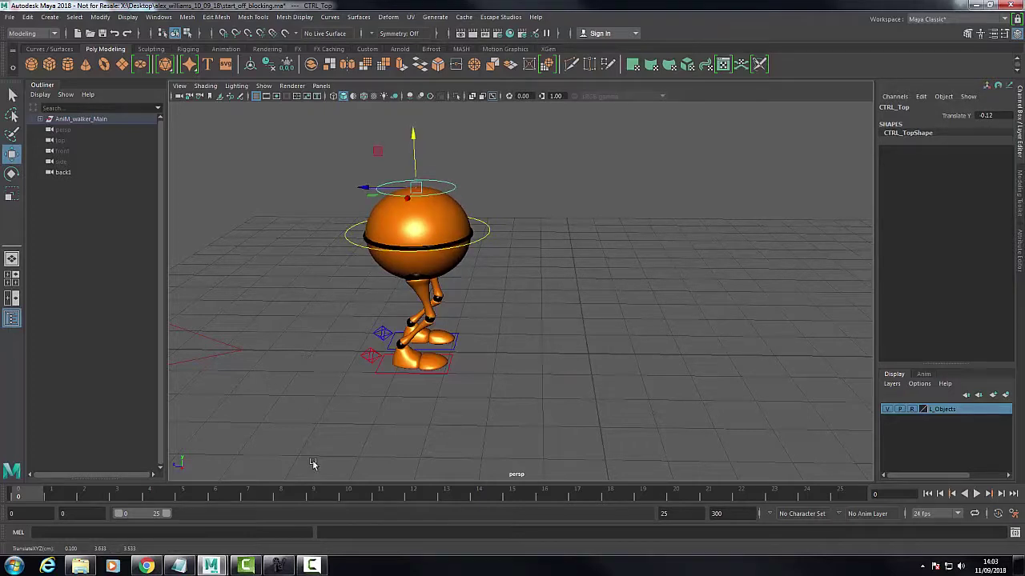
click(279, 566)
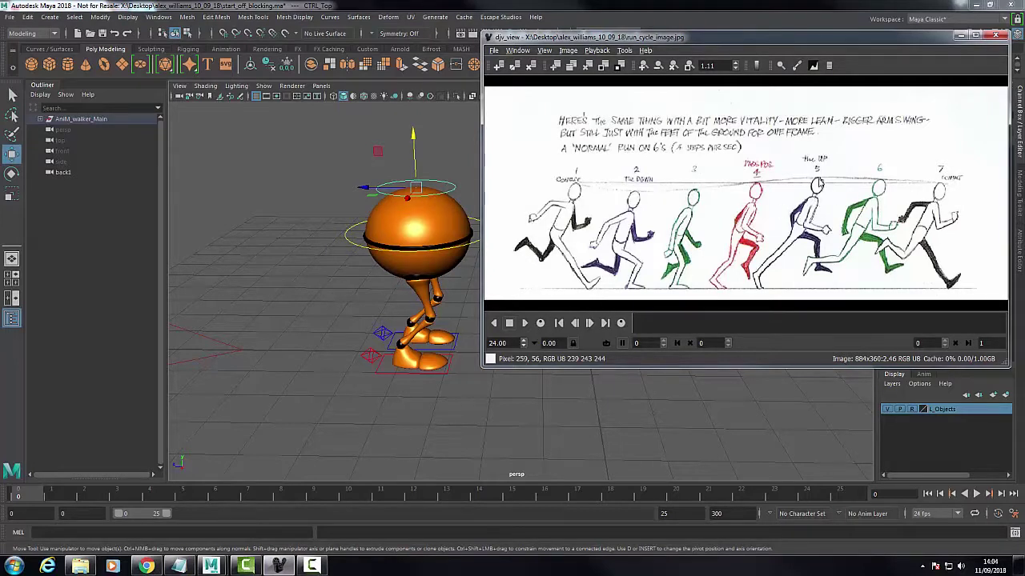
click(414, 134)
drag(414, 137, 414, 131)
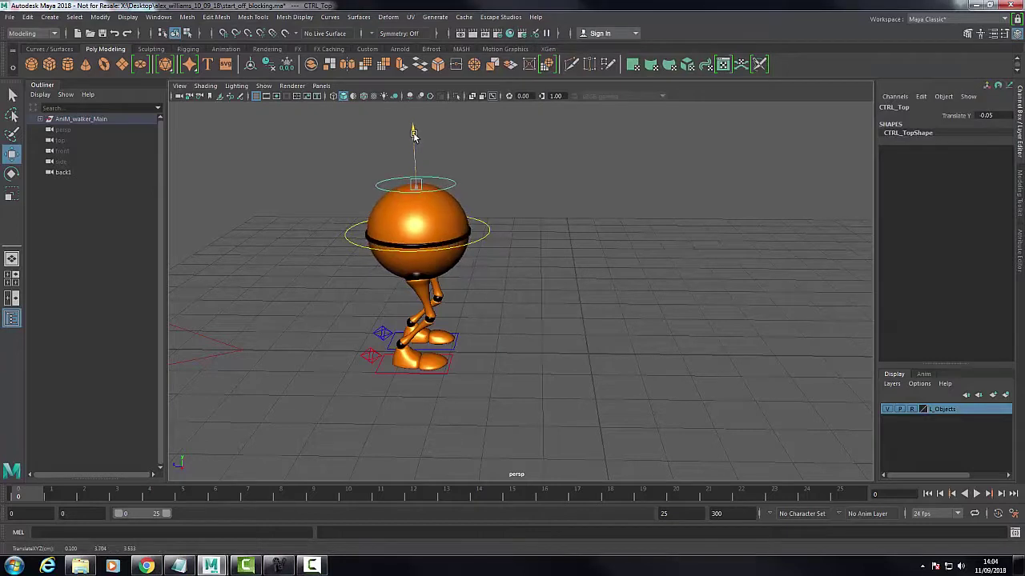
click(411, 424)
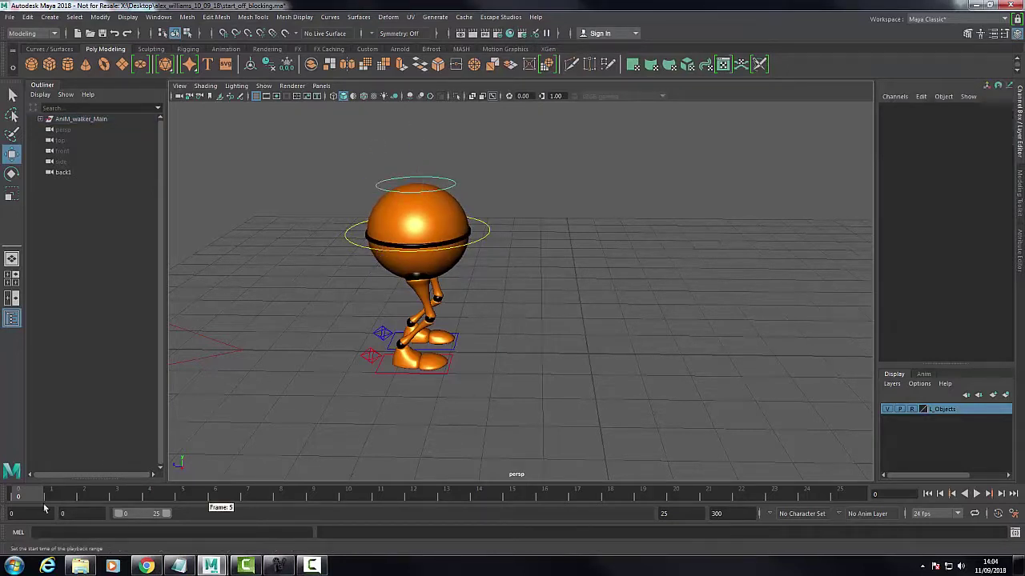
- Review the run cycle reference and frame the whole walker in the maximized side view
click(278, 566)
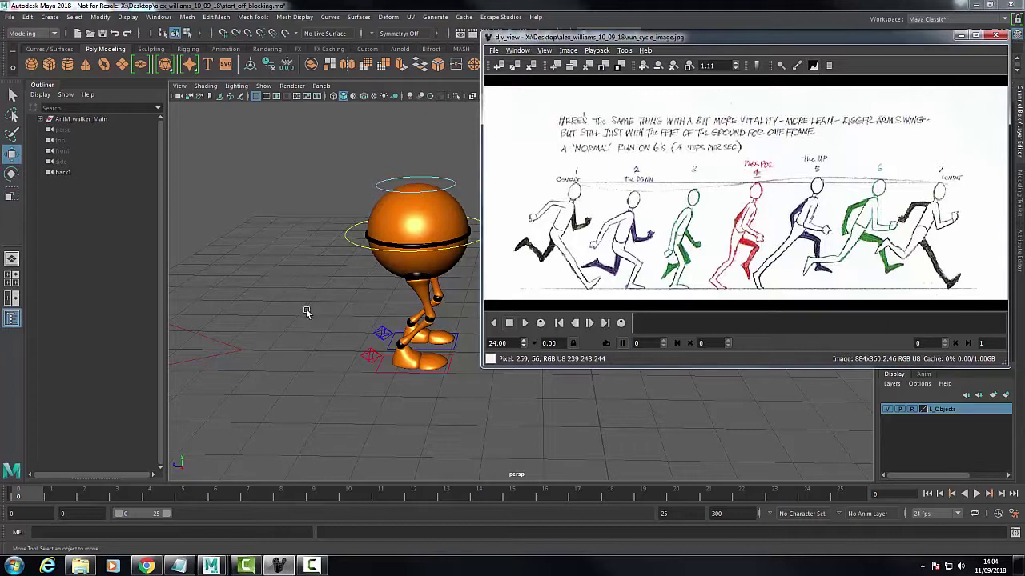
alt+drag(308, 303, 352, 286)
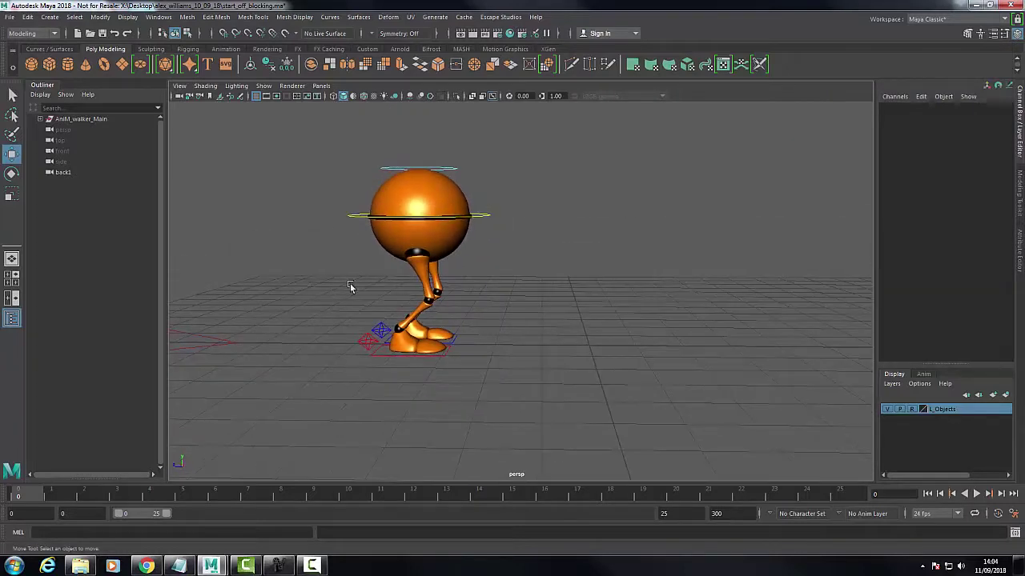
key(space)
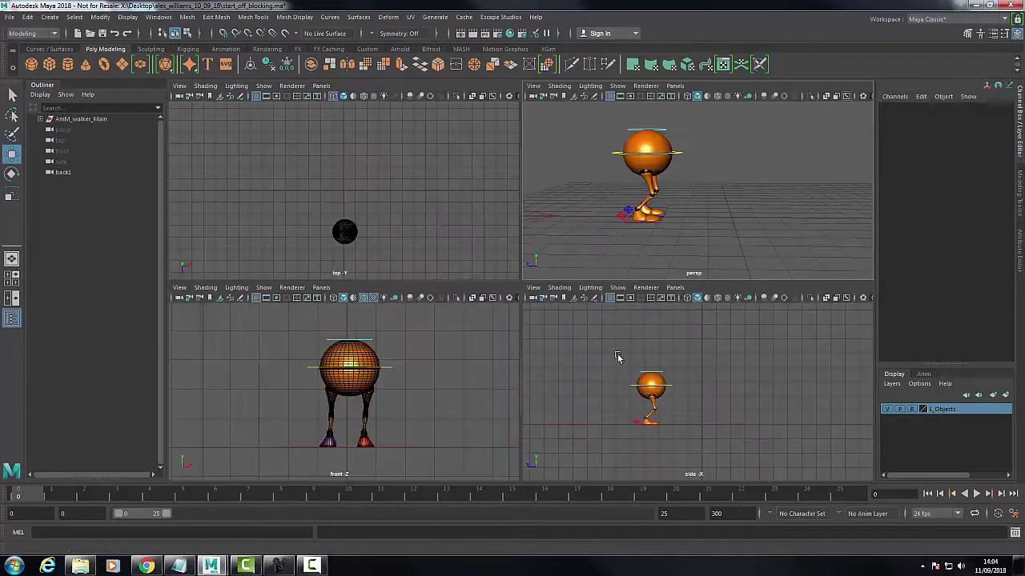
key(space)
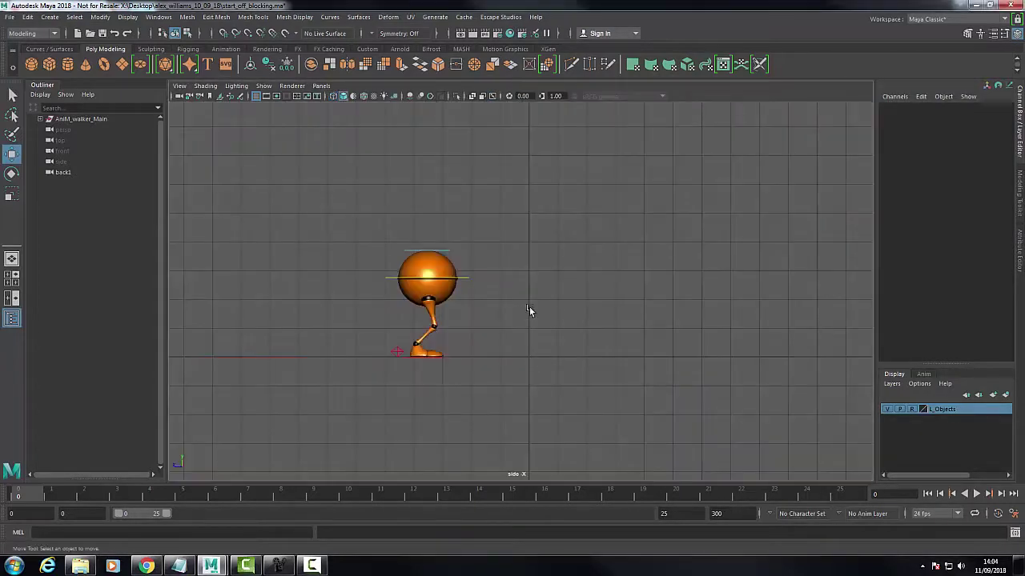
alt+middle_drag(540, 294, 418, 290)
scroll(439, 377, up, 3)
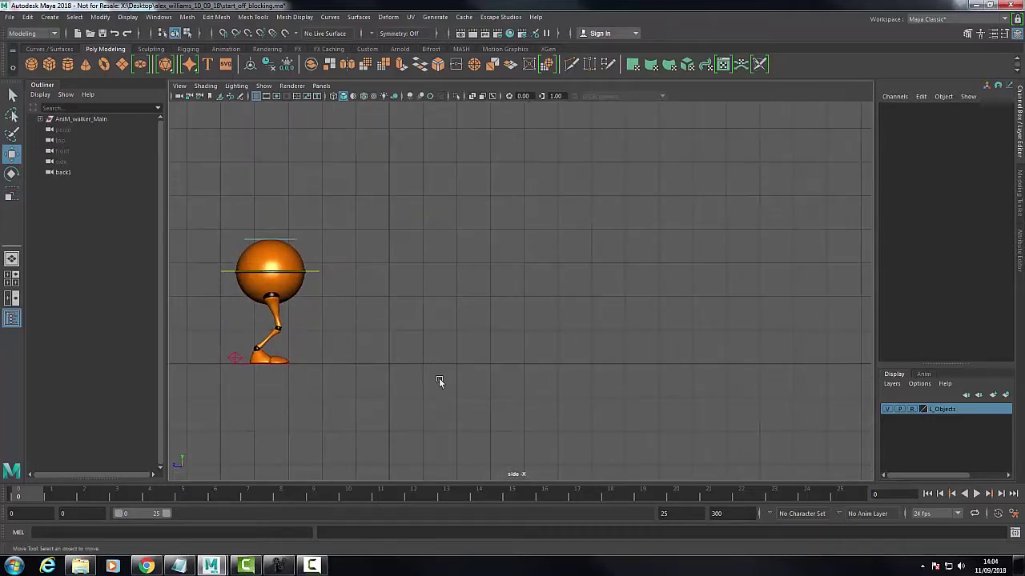
alt+middle_drag(413, 376, 457, 338)
scroll(424, 373, up, 1)
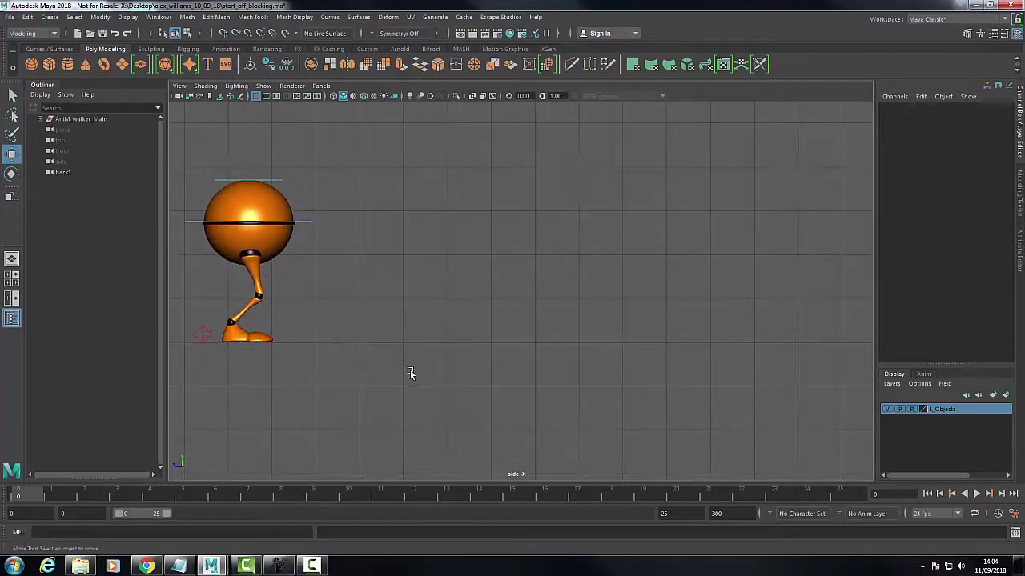
alt+middle_drag(412, 373, 465, 386)
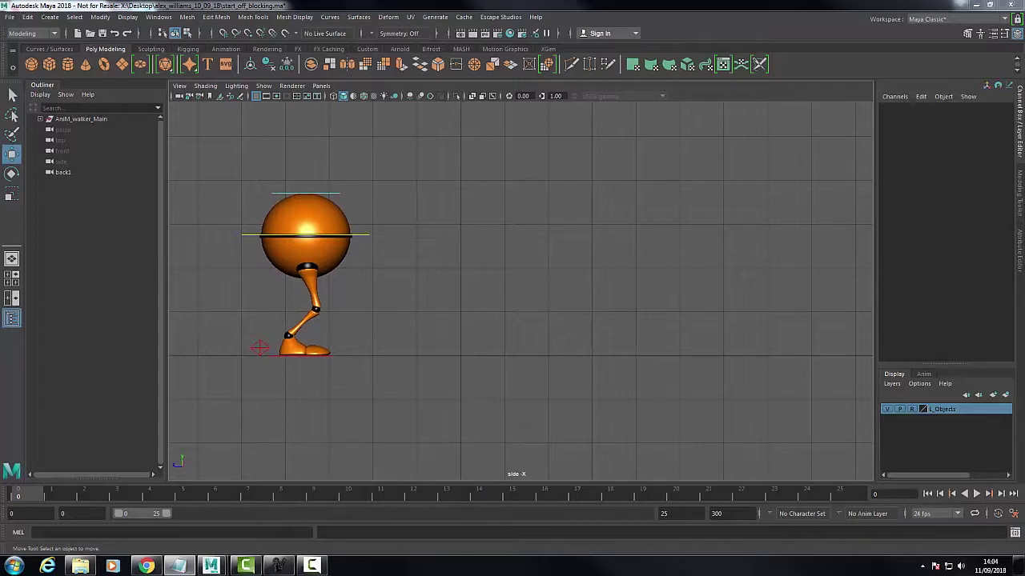
- Check the run cycle reference and move the right heel IK control forward to a Translate Z of about 7.533
click(279, 566)
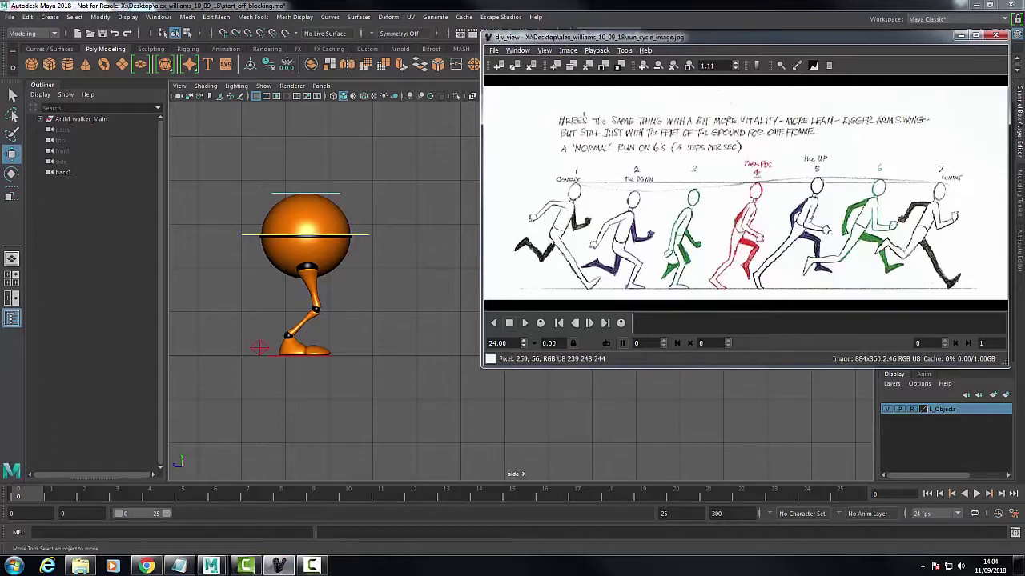
click(267, 352)
click(263, 351)
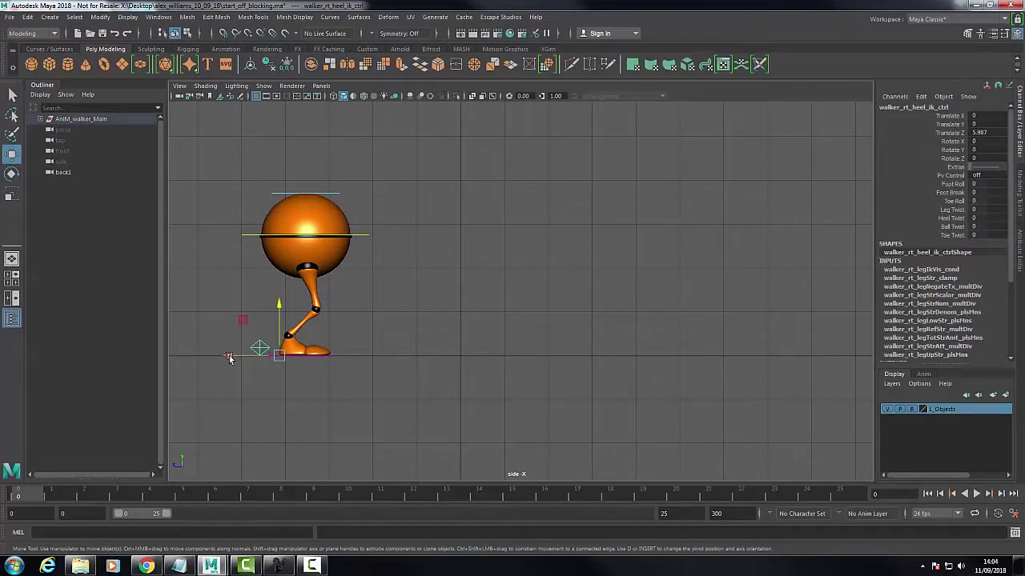
drag(229, 358, 297, 358)
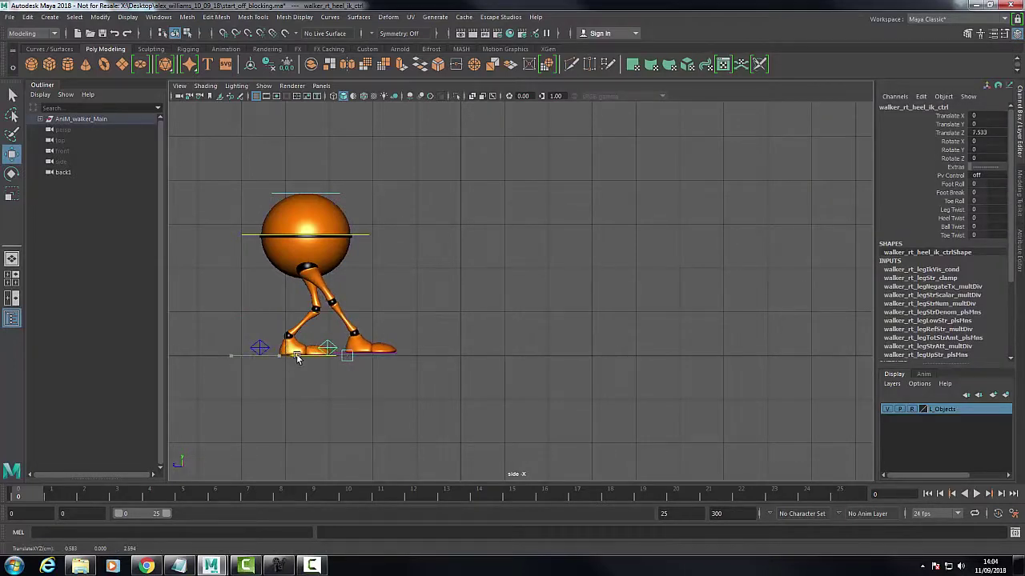
- Shift the main body control forward to Translate Z about -6.94 and extend the right heel control to about 7.98
click(364, 236)
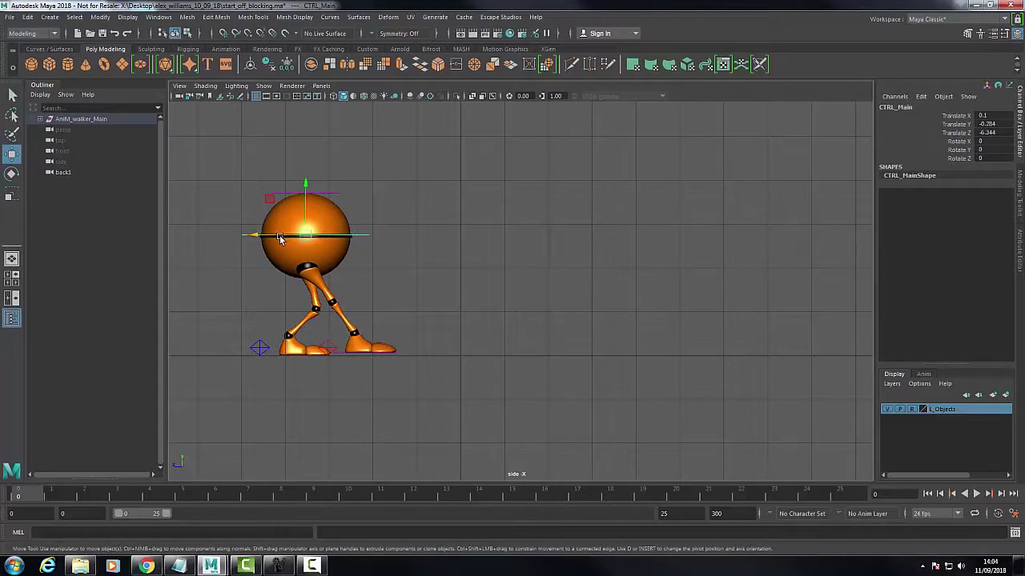
drag(280, 238, 306, 237)
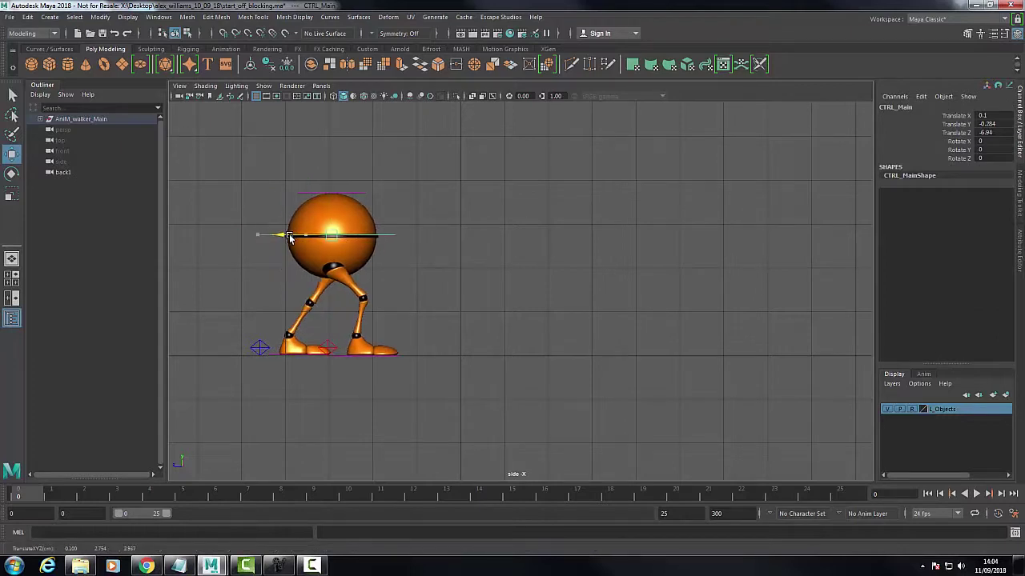
click(333, 355)
drag(299, 358, 318, 360)
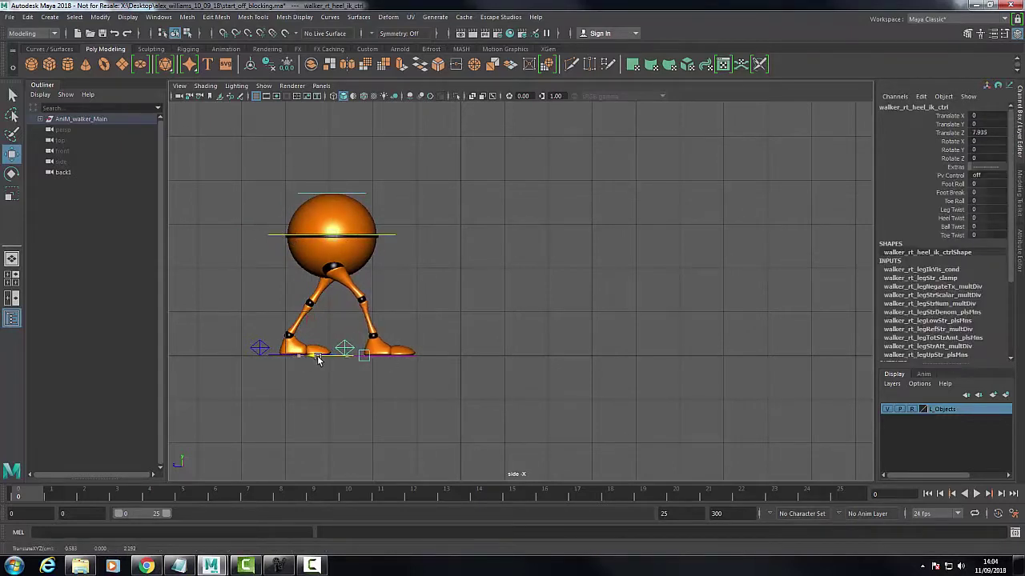
- Lift the left heel IK control and move it back, with Translate Y about 0.962 and Z about 5.549
click(262, 349)
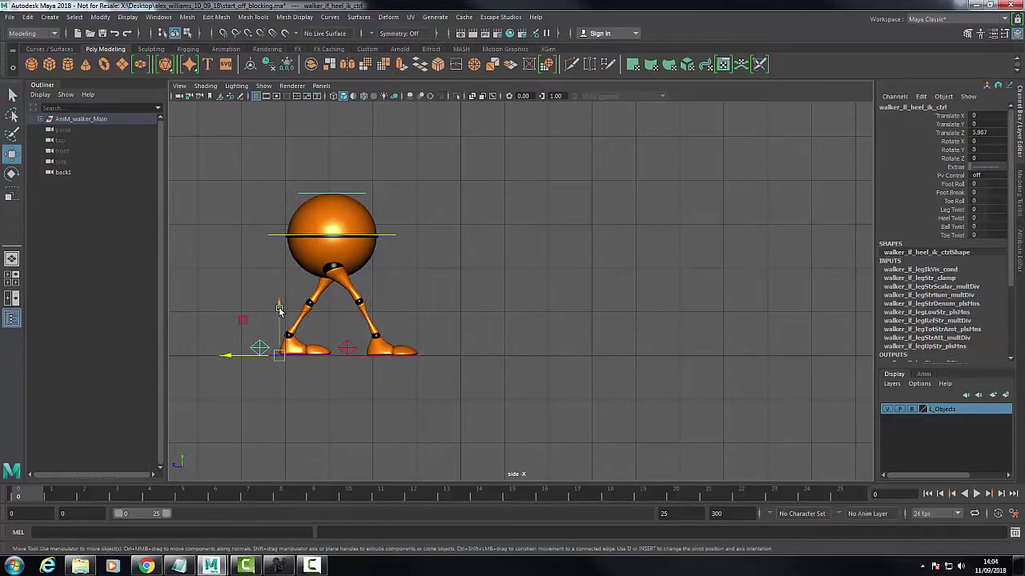
drag(279, 311, 279, 267)
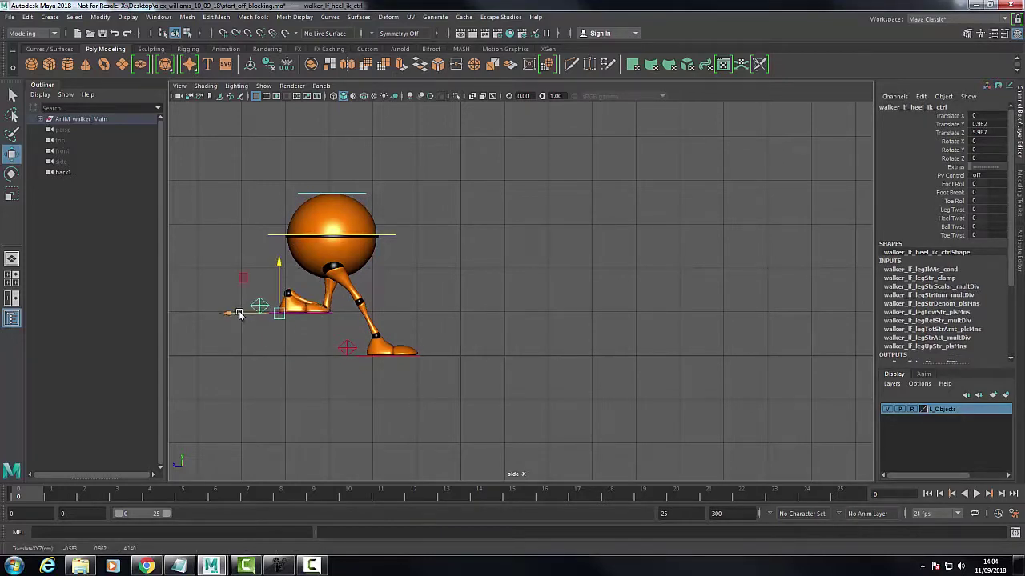
drag(246, 309, 228, 310)
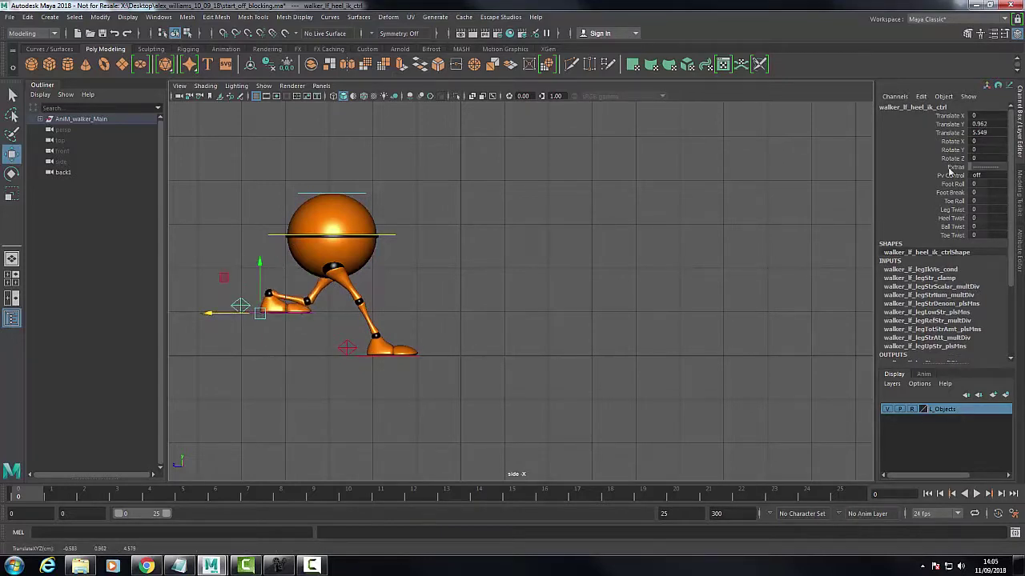
- Compare with the run cycle reference and rotate the left foot toe-down, with Rotate X about 84.987
click(282, 567)
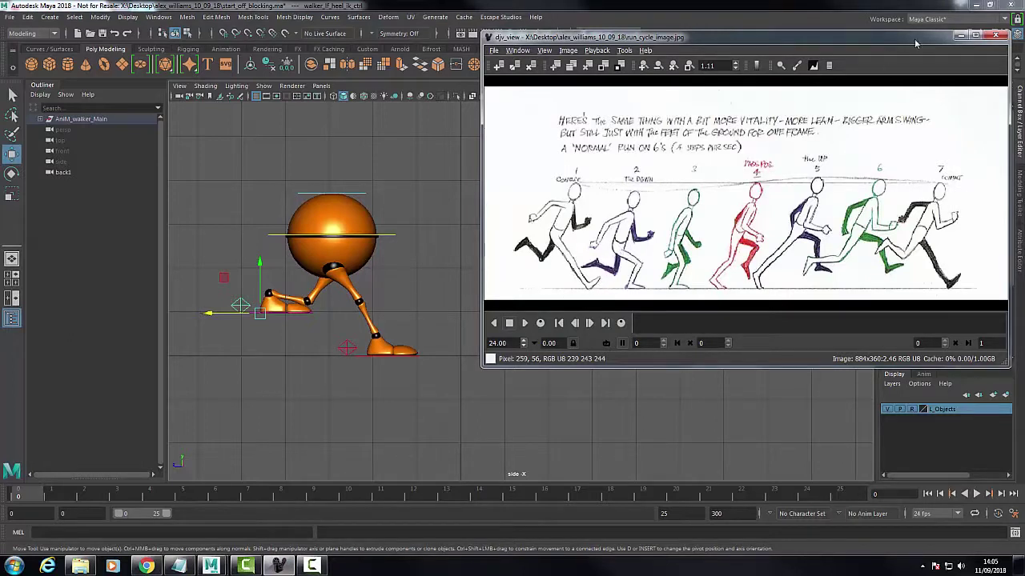
click(958, 36)
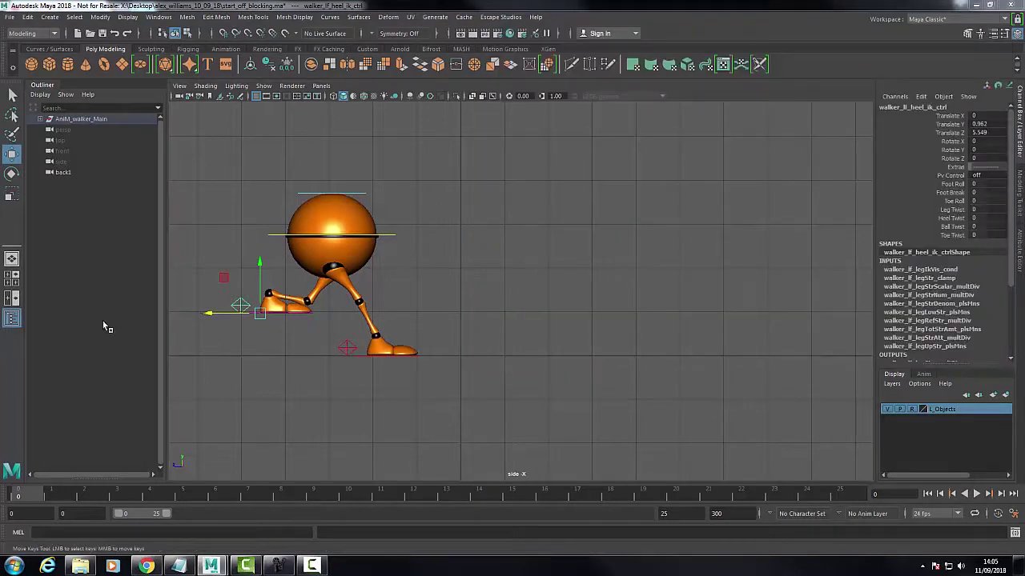
click(11, 173)
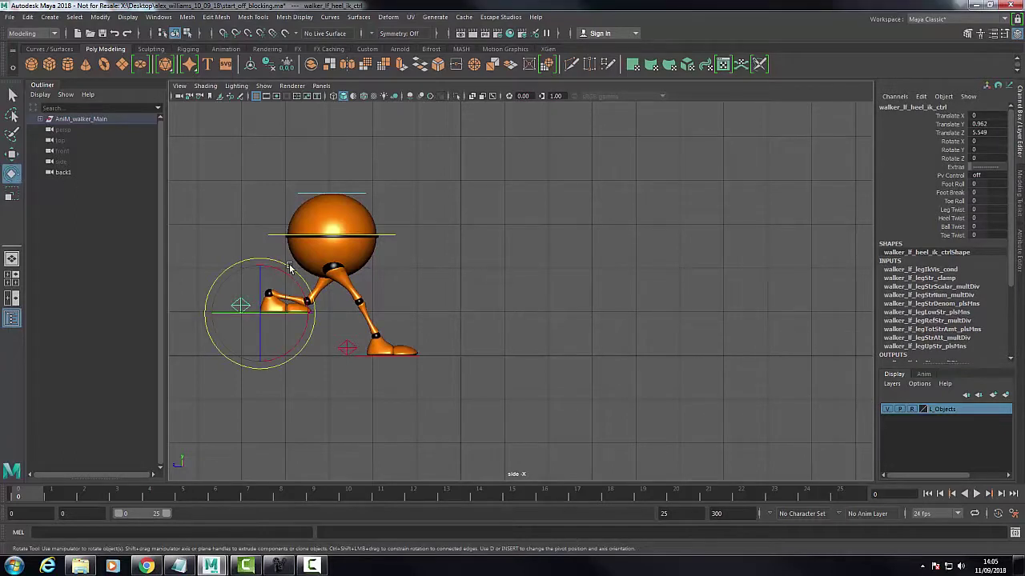
drag(271, 268, 341, 324)
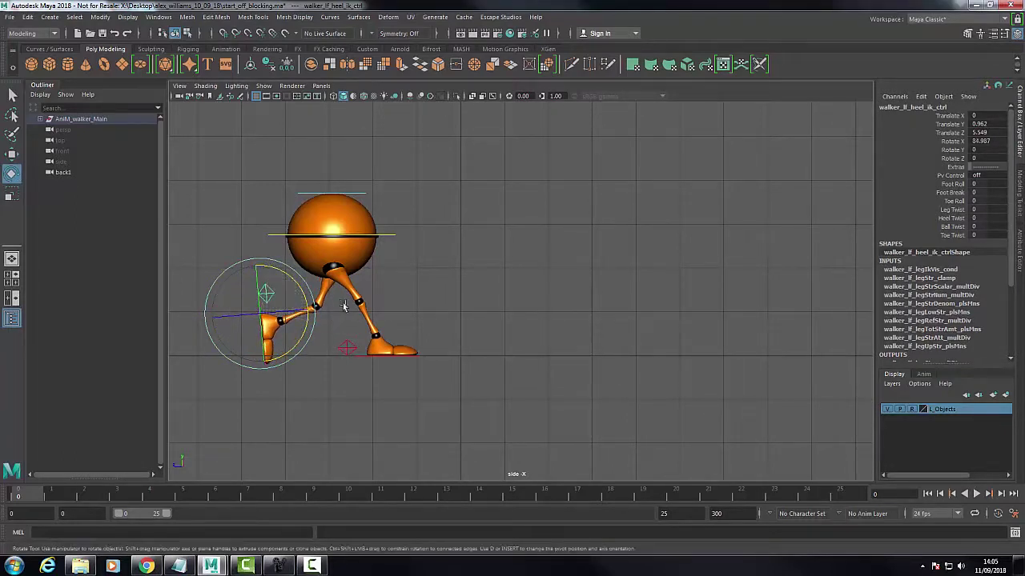
click(196, 240)
- Raise the trailing left foot further behind the body, with Translate Y about 1.911 and Z about 5.306
click(12, 153)
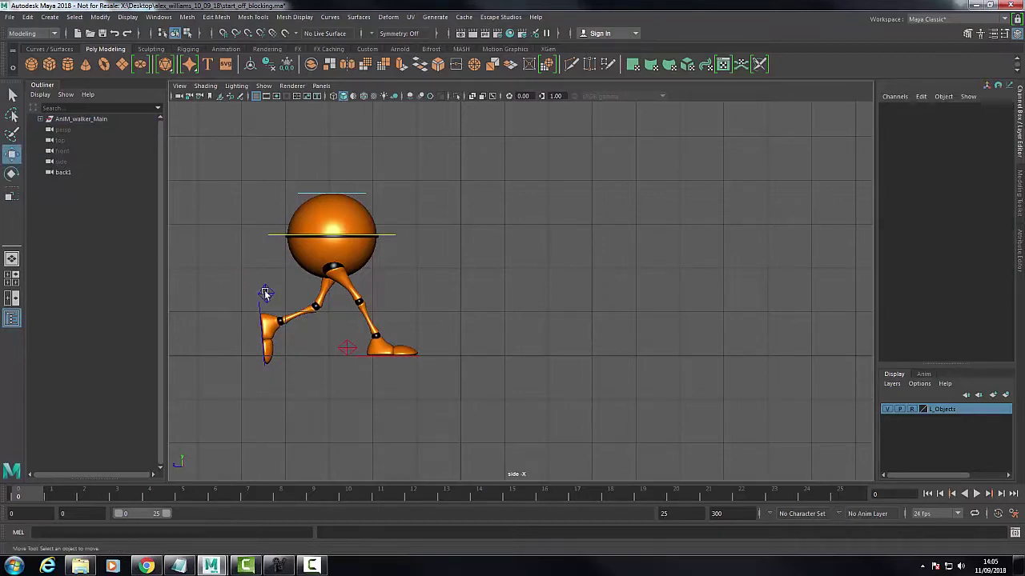
click(266, 294)
drag(258, 272, 224, 268)
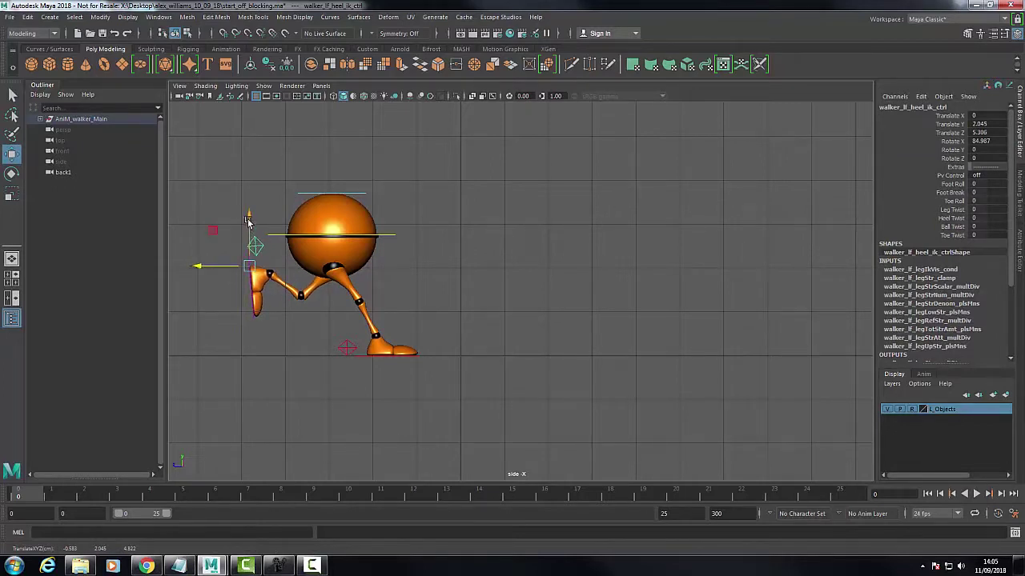
drag(249, 225, 249, 227)
- Tilt the right foot onto its heel with Toe Roll -18.6 and Foot Roll -26.7, and shift it slightly forward
click(352, 350)
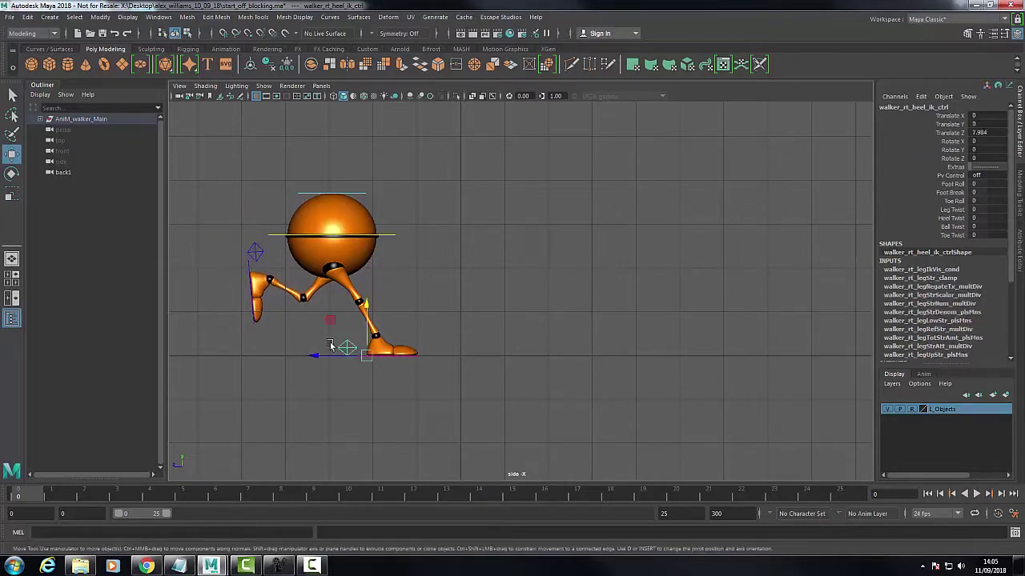
click(953, 201)
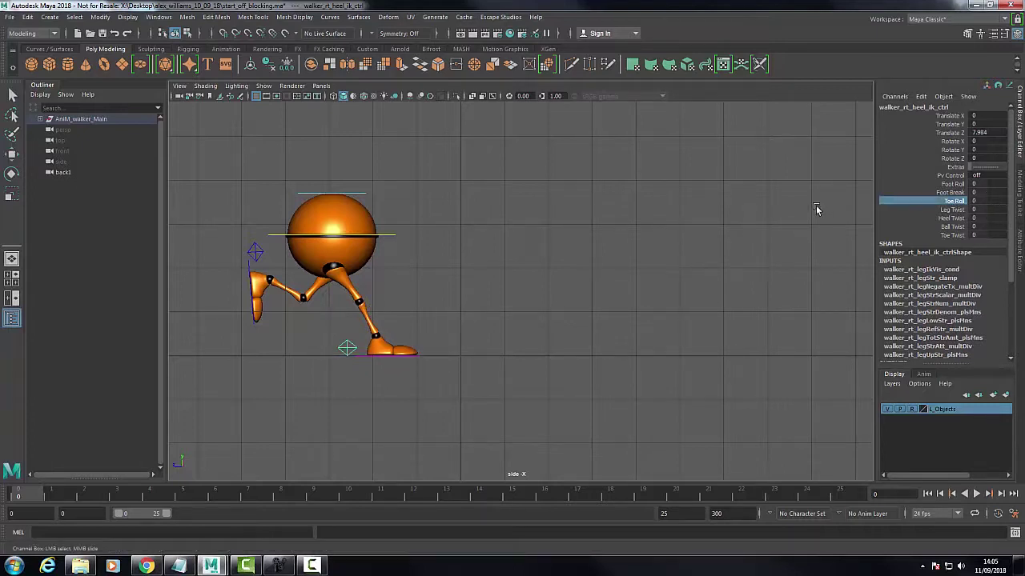
middle_drag(815, 210, 717, 221)
click(955, 184)
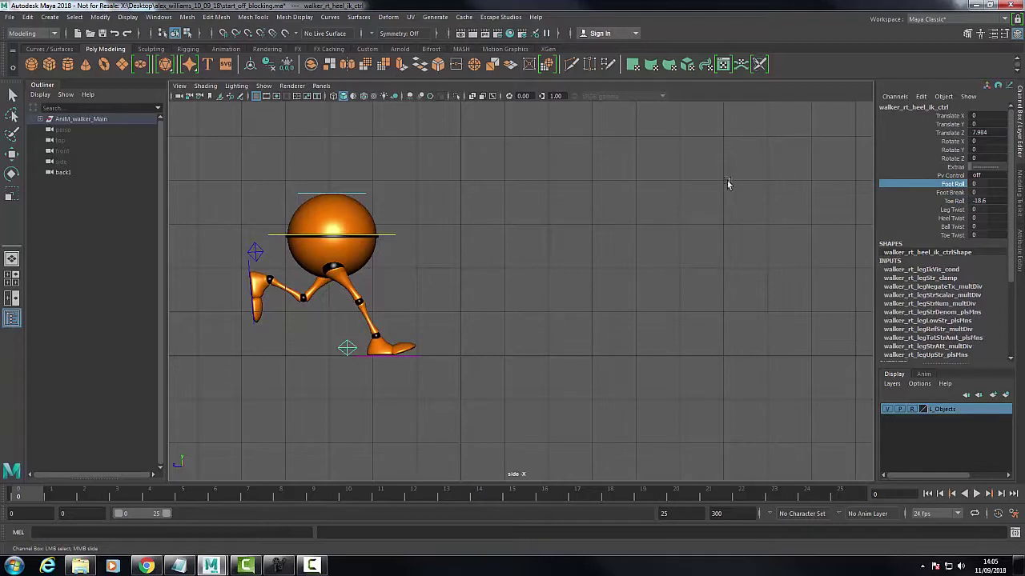
middle_drag(731, 184, 590, 186)
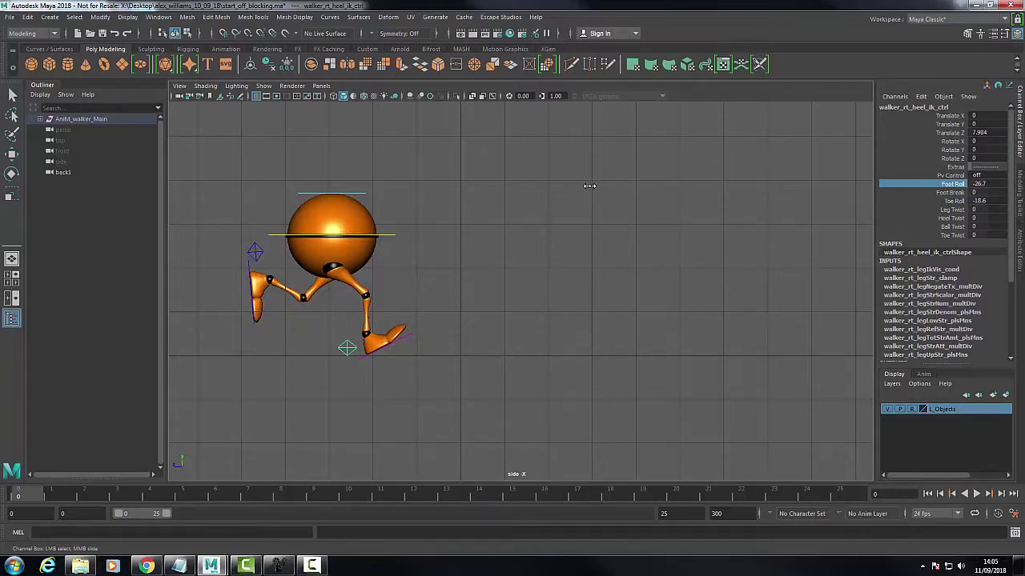
click(12, 154)
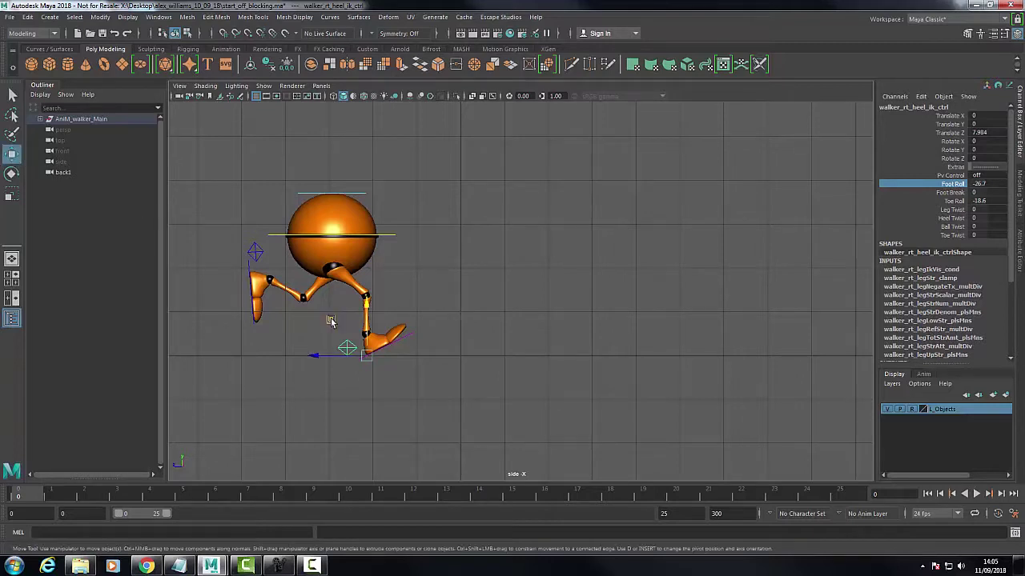
drag(313, 355, 325, 355)
key(Up)
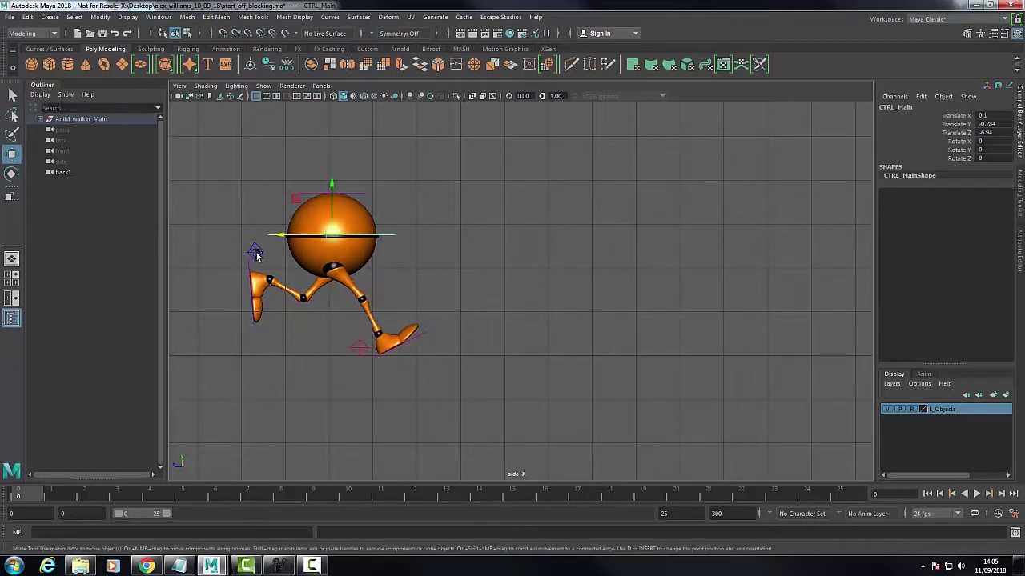
- Move the left heel control slightly back to Translate Z about 5.233 and rotate it to Rotate X about 96.702
click(256, 254)
drag(240, 272, 244, 268)
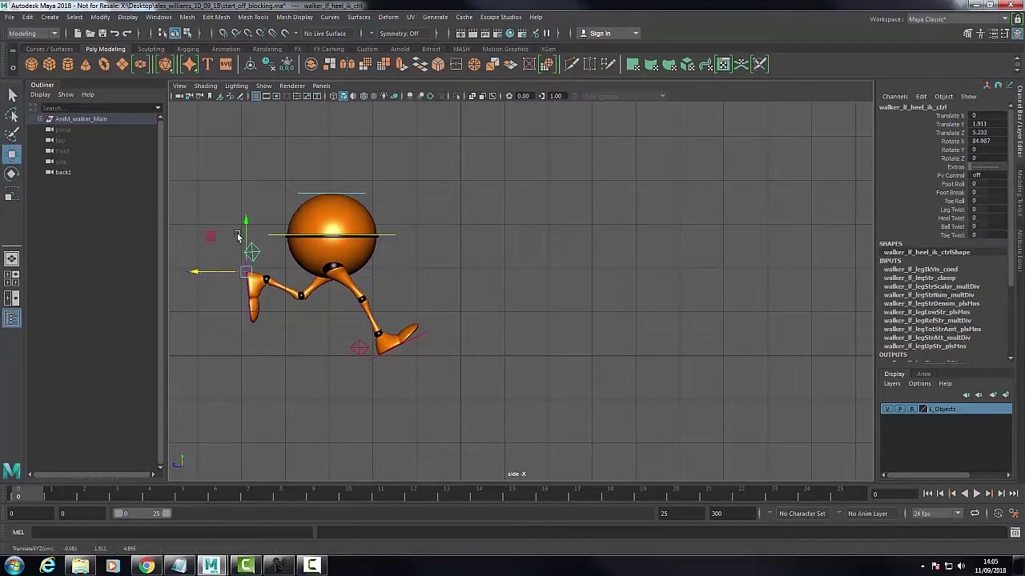
click(11, 173)
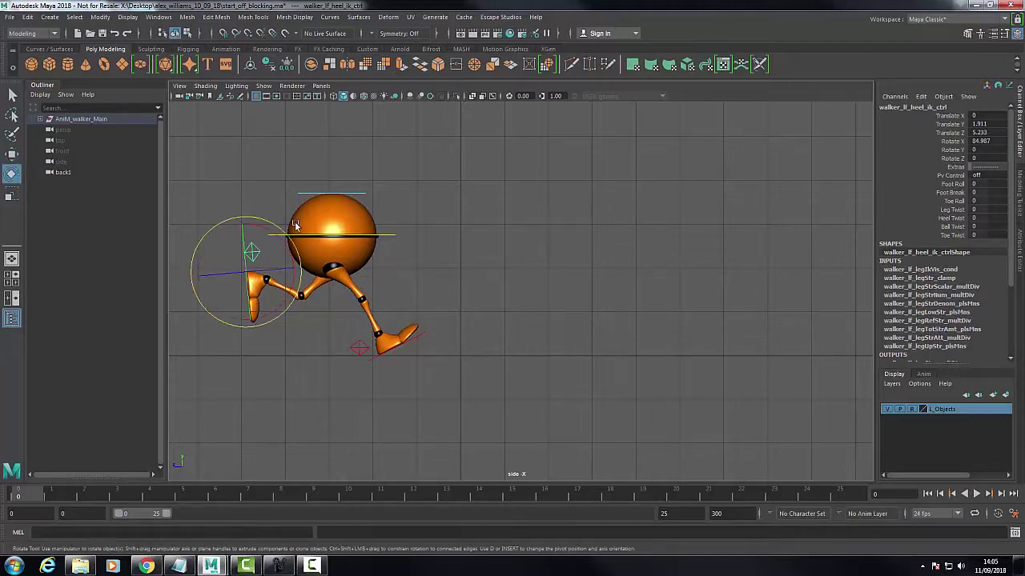
drag(274, 226, 273, 230)
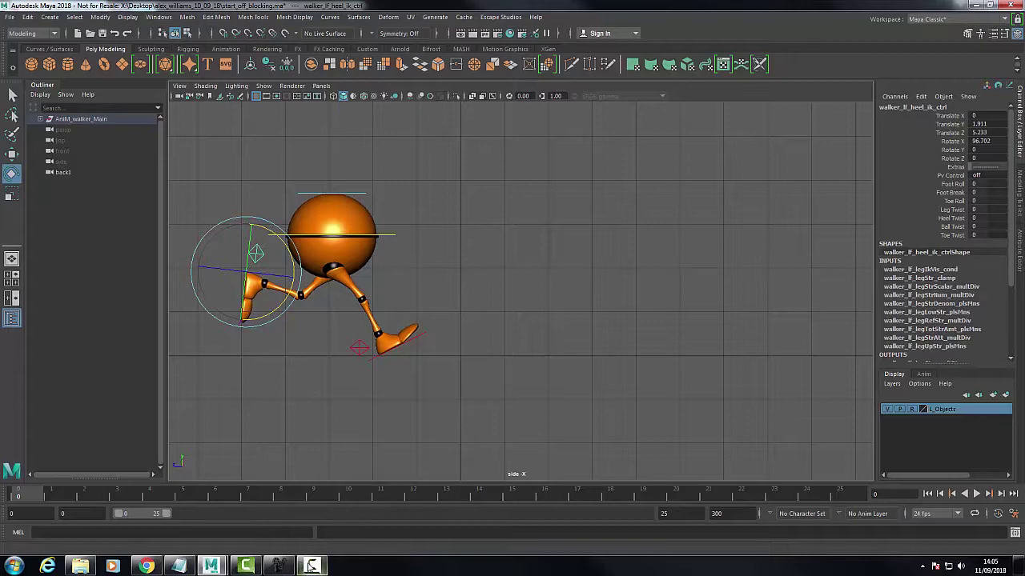
- Refine the left foot against the run cycle reference, with Rotate X about 108.019 and Translate Z about 5.464
click(311, 566)
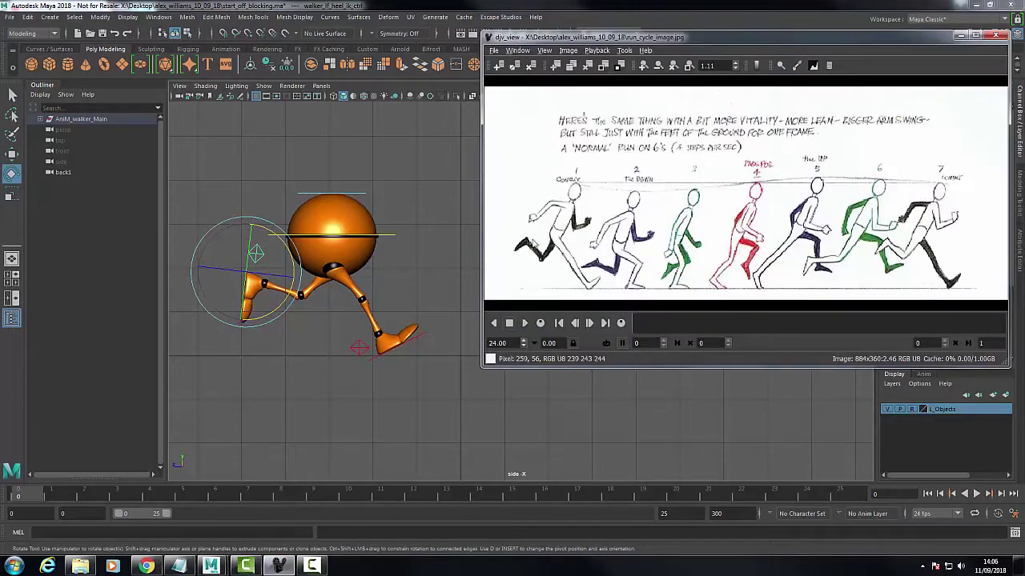
click(294, 262)
drag(294, 262, 296, 268)
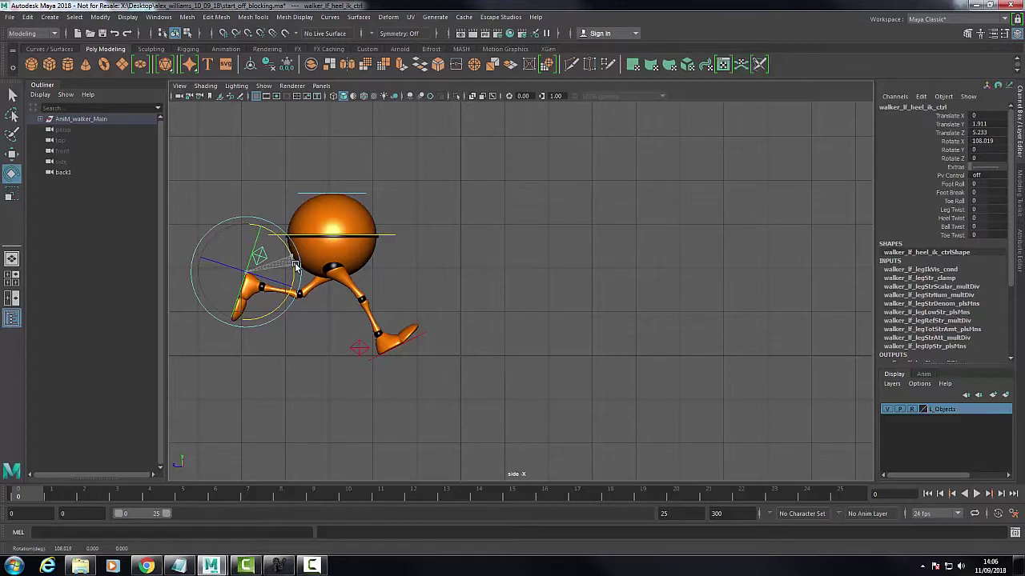
click(12, 153)
mouse_move(218, 272)
mouse_down()
mouse_move(240, 270)
mouse_move(228, 266)
mouse_up()
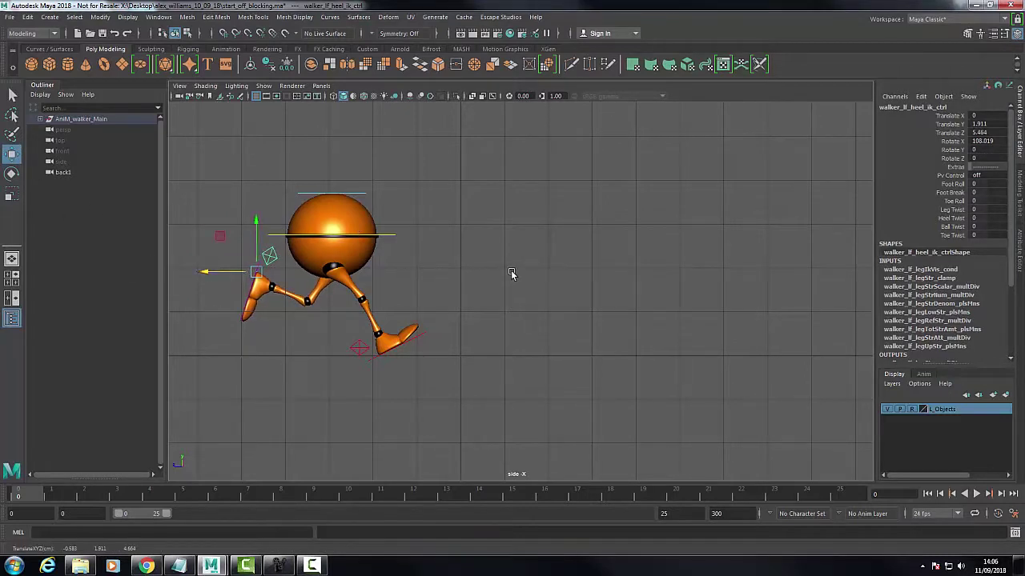
- Return to the four-view layout and switch the front view to the orthographic back1 camera
key(space)
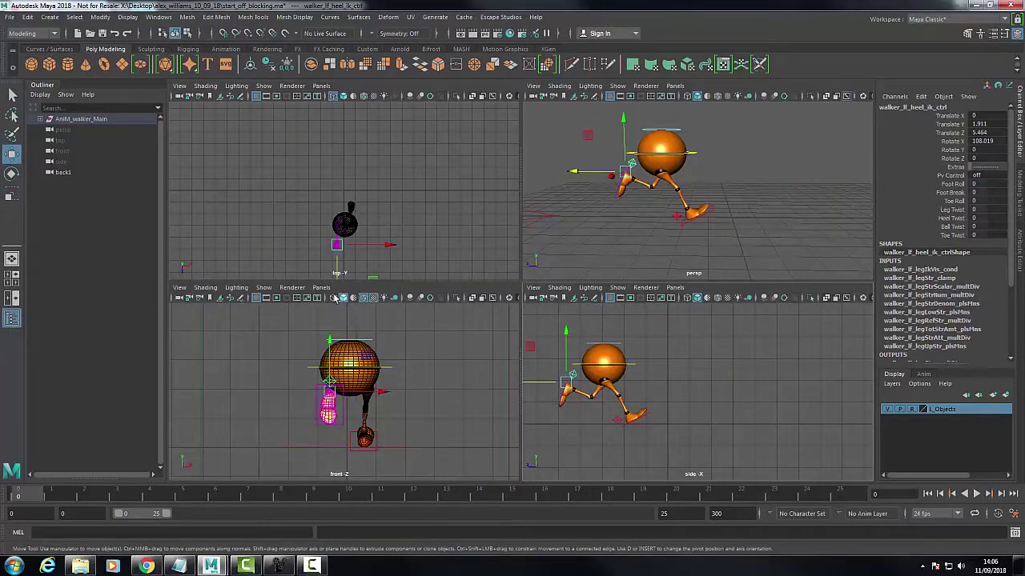
click(321, 287)
mouse_move(346, 323)
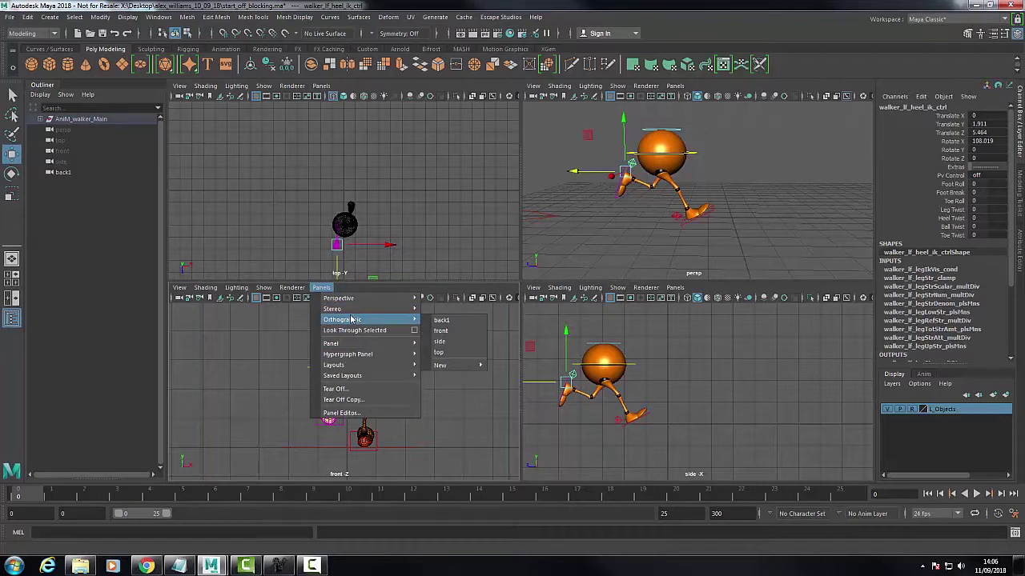
click(452, 322)
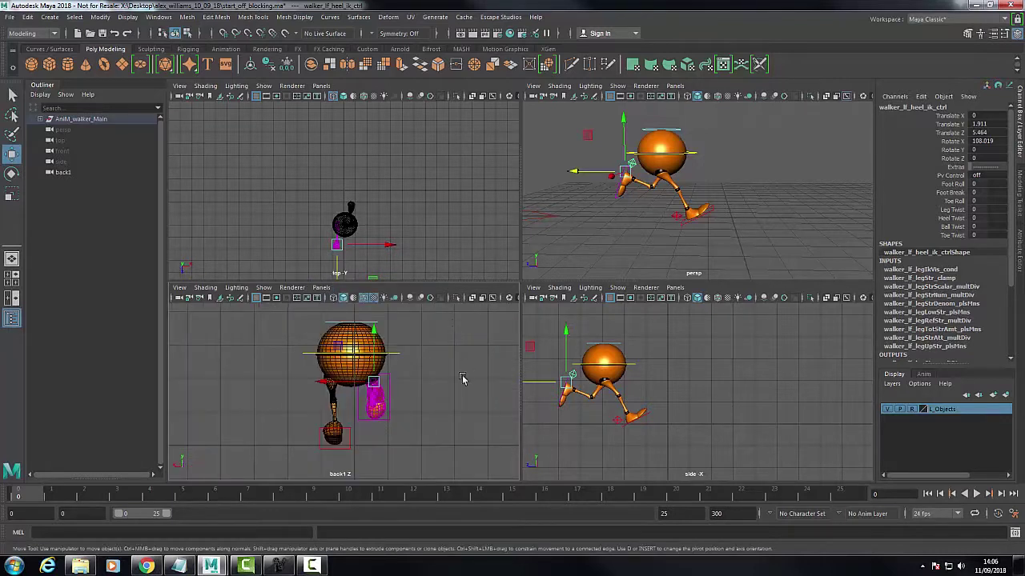
- Tilt the main body control sideways in the back view, with Rotate Z about -7.3
click(309, 355)
click(402, 358)
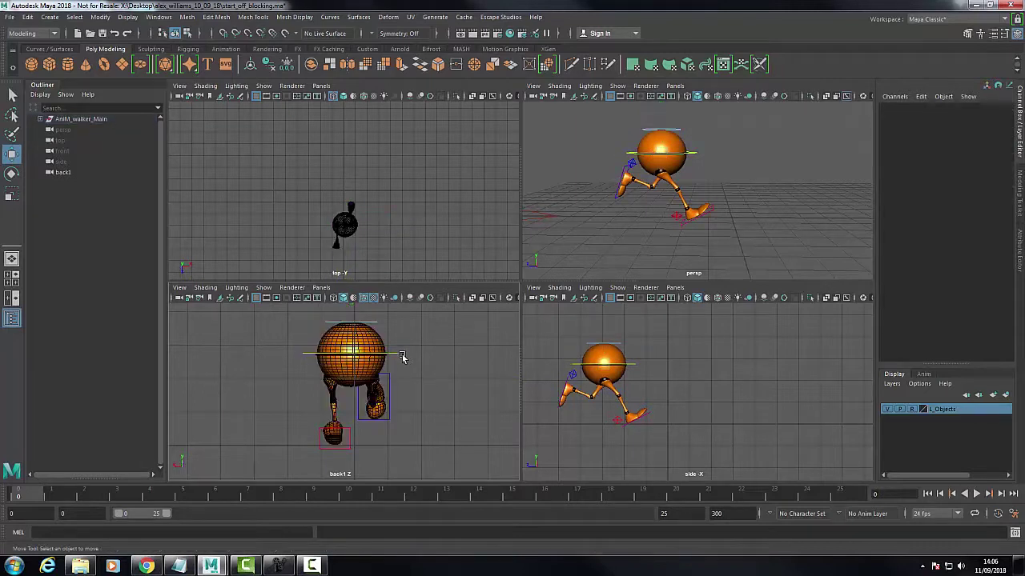
click(398, 354)
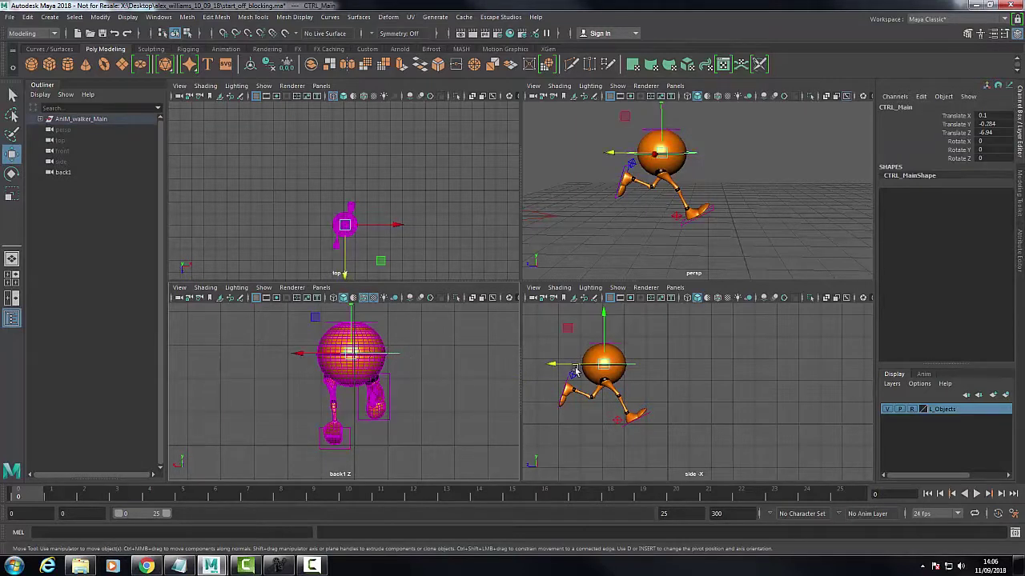
key(e)
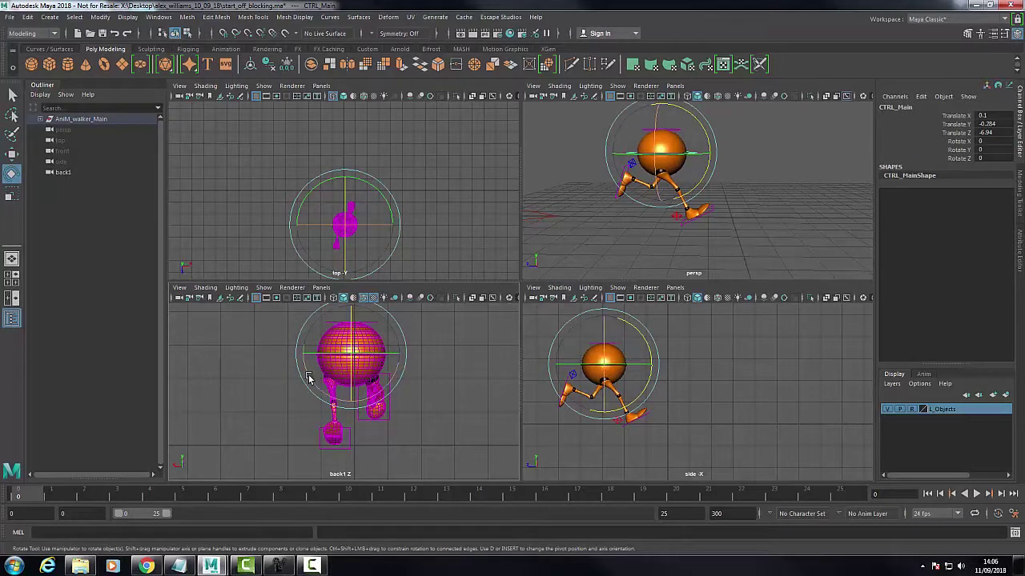
drag(311, 379, 312, 383)
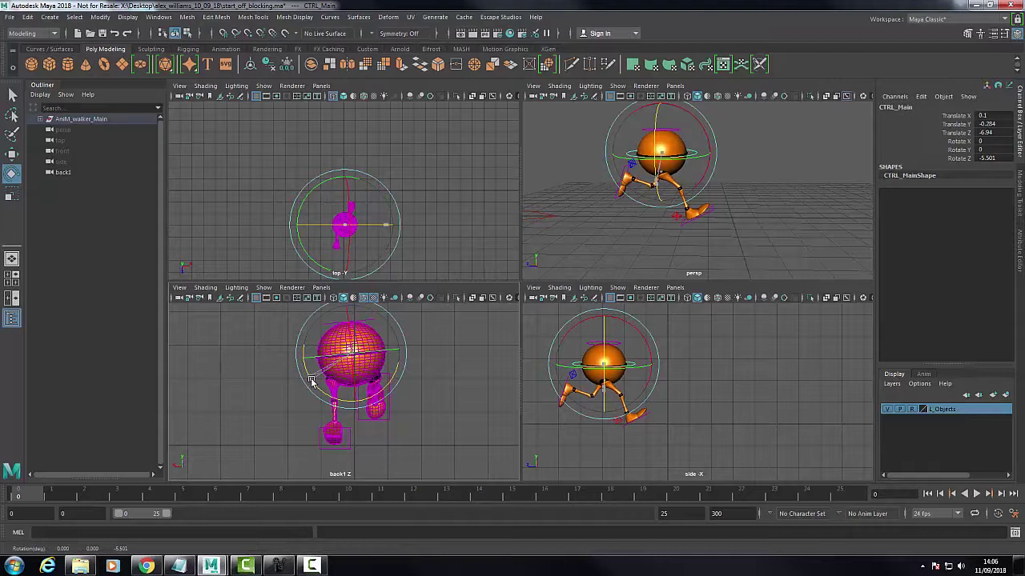
drag(312, 381, 315, 385)
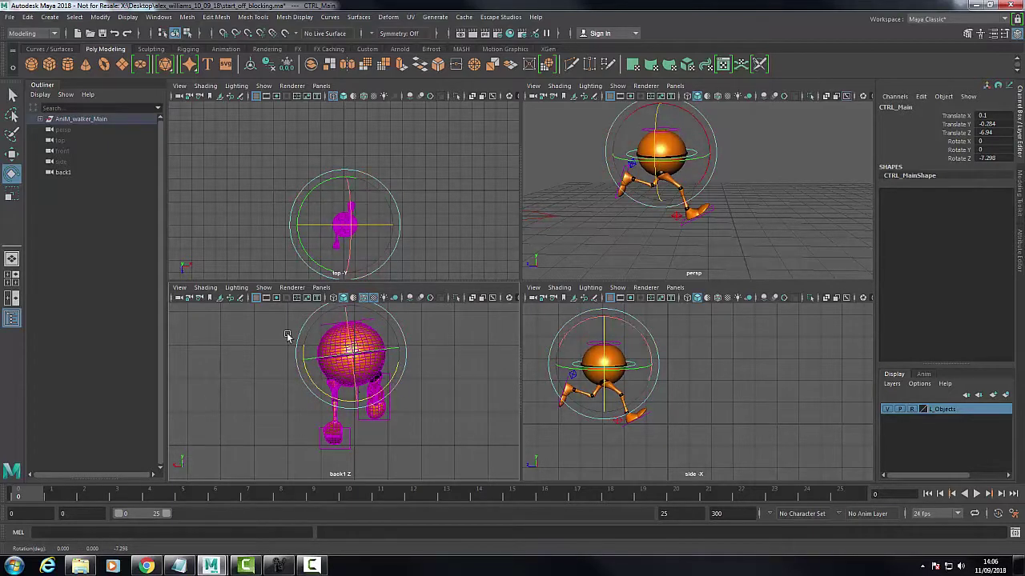
- Switch to Chrome to study the hip movement in the front-view slow motion running video, and return to Maya
click(146, 566)
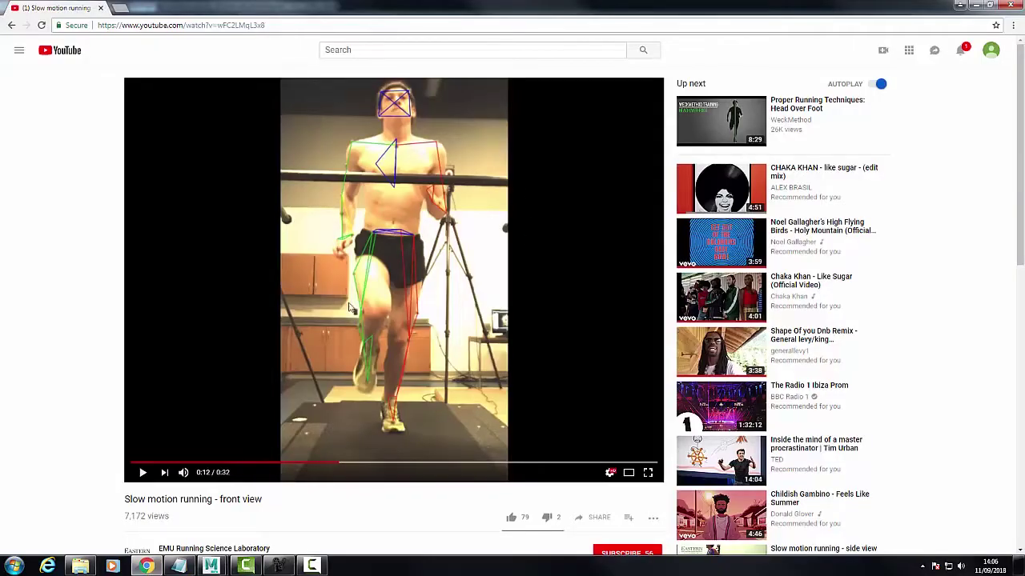
click(150, 464)
click(143, 472)
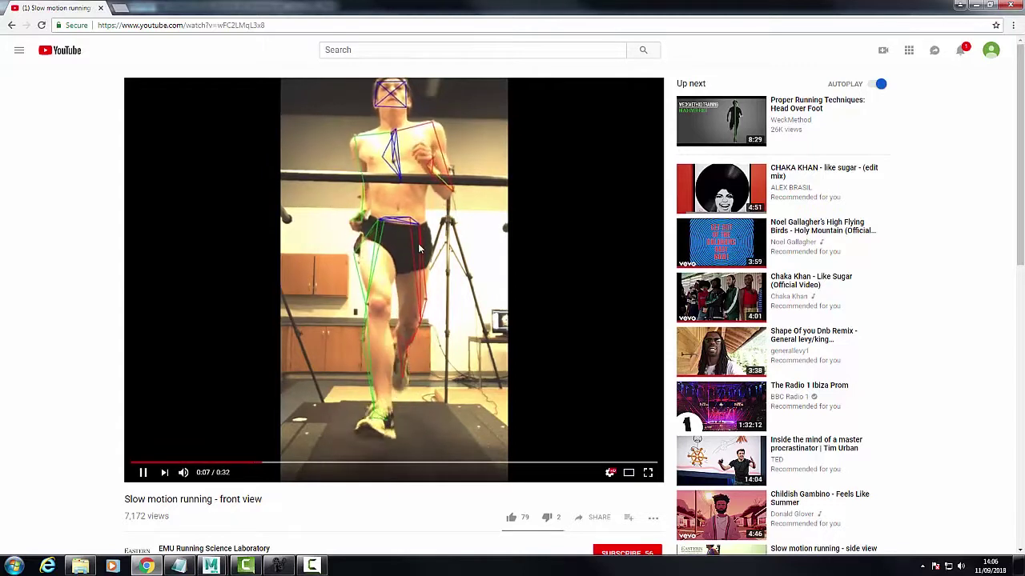
click(142, 472)
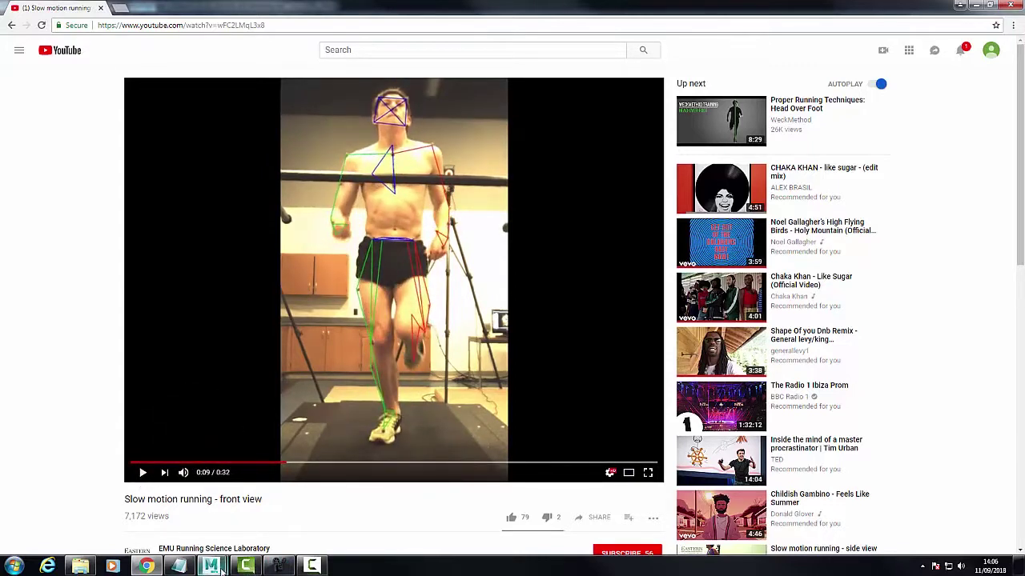
mouse_move(210, 566)
click(254, 517)
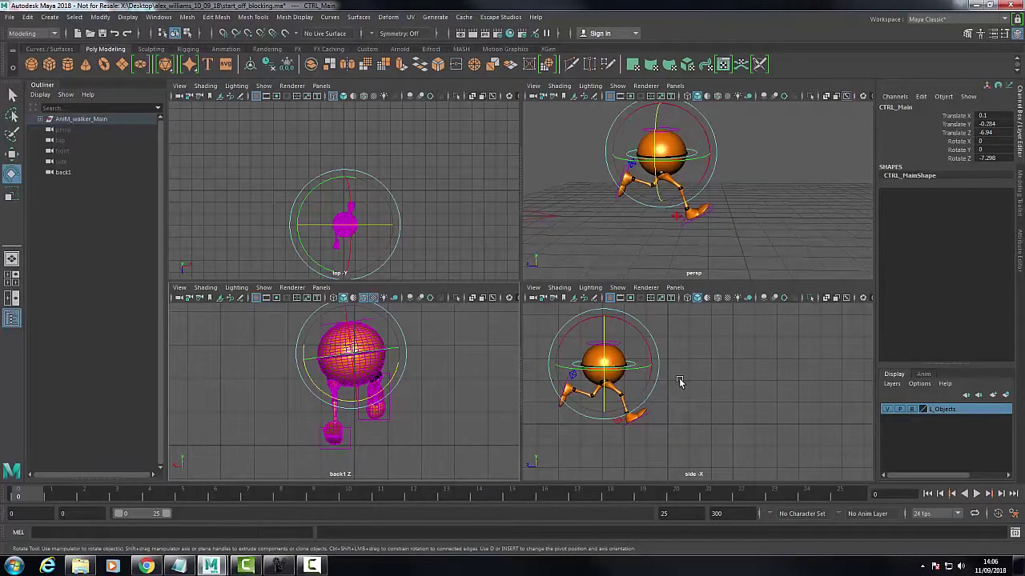
- In the side view, move the right heel control forward to Translate Z 8.434 and the main body control to Translate Z -7.062
key(space)
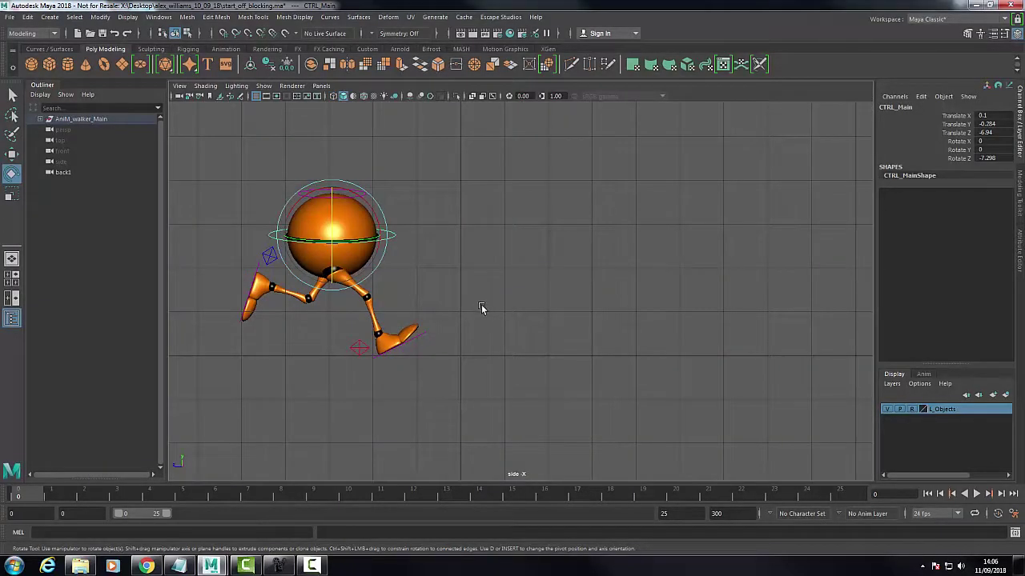
alt+middle_drag(479, 306, 558, 318)
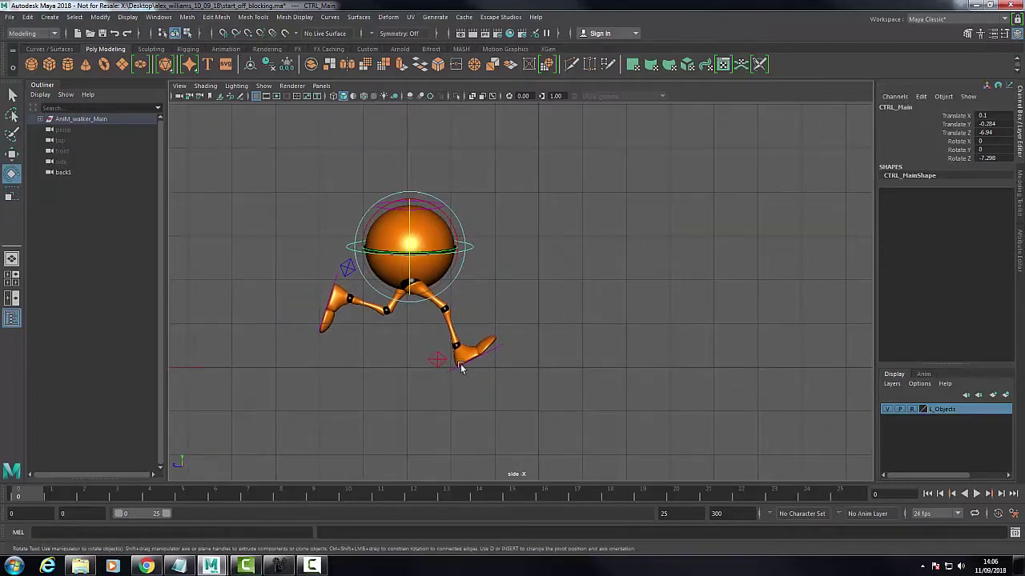
click(439, 360)
key(w)
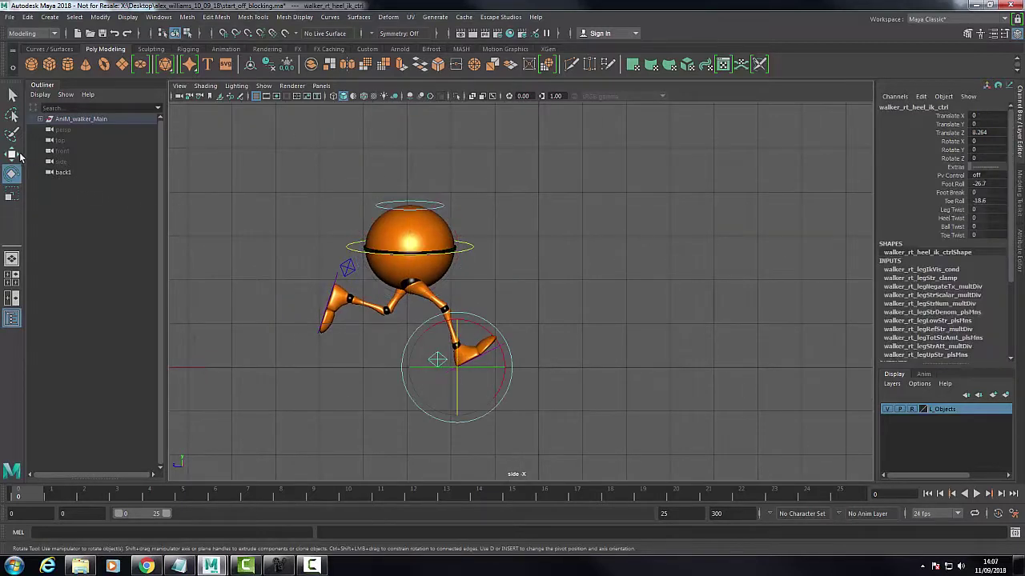
middle_drag(402, 367, 413, 370)
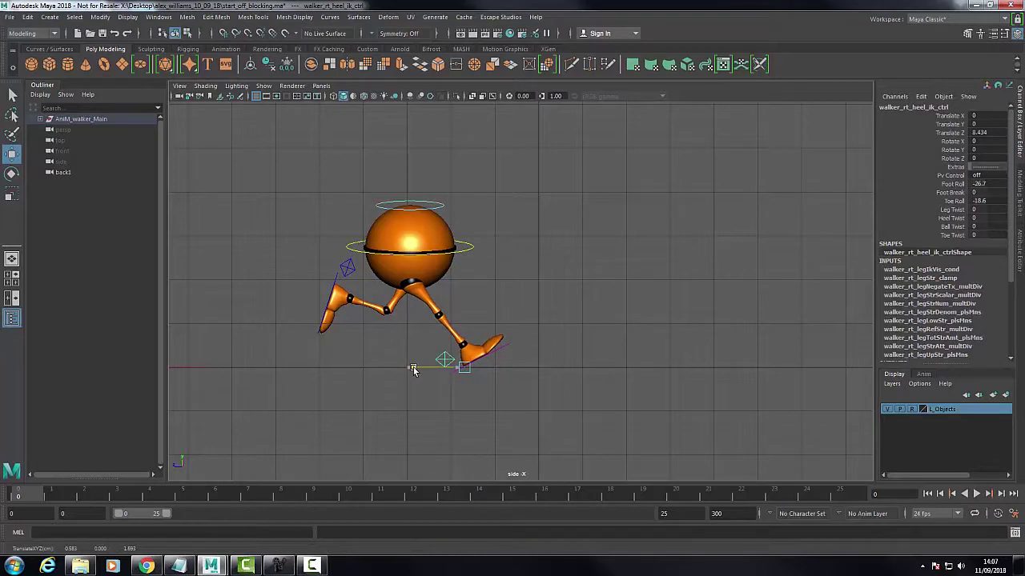
click(469, 247)
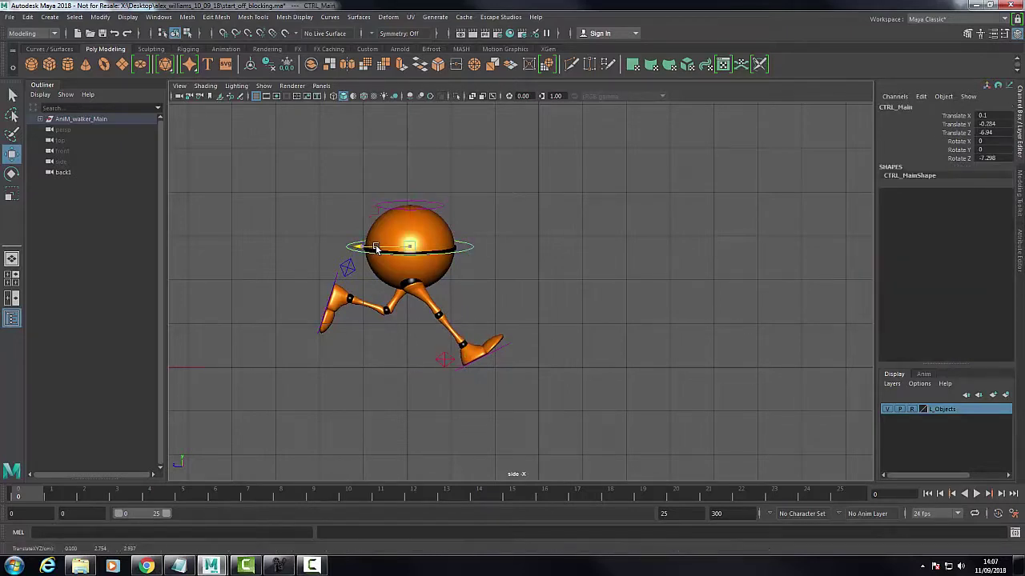
middle_drag(375, 248, 378, 249)
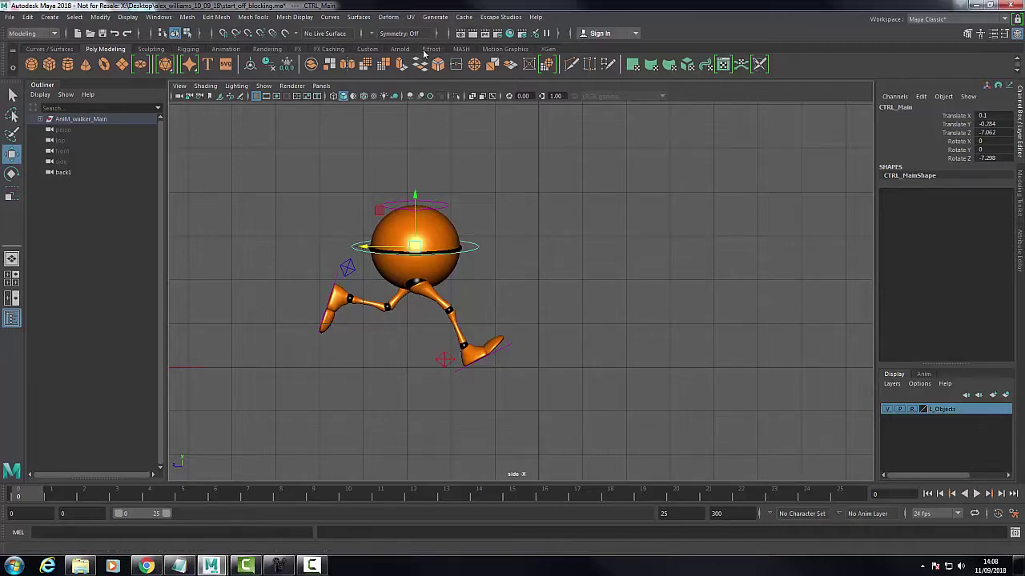
- Compare the silhouette with the run cycle reference and try the left heel control under the body at Translate Y 1.972 and Translate Z 6.998
key(7)
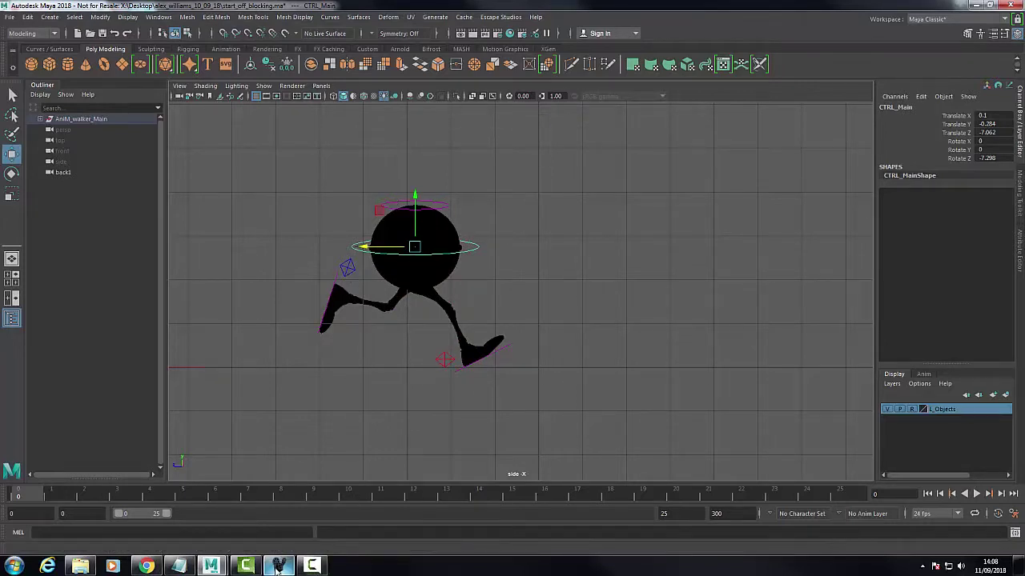
click(279, 566)
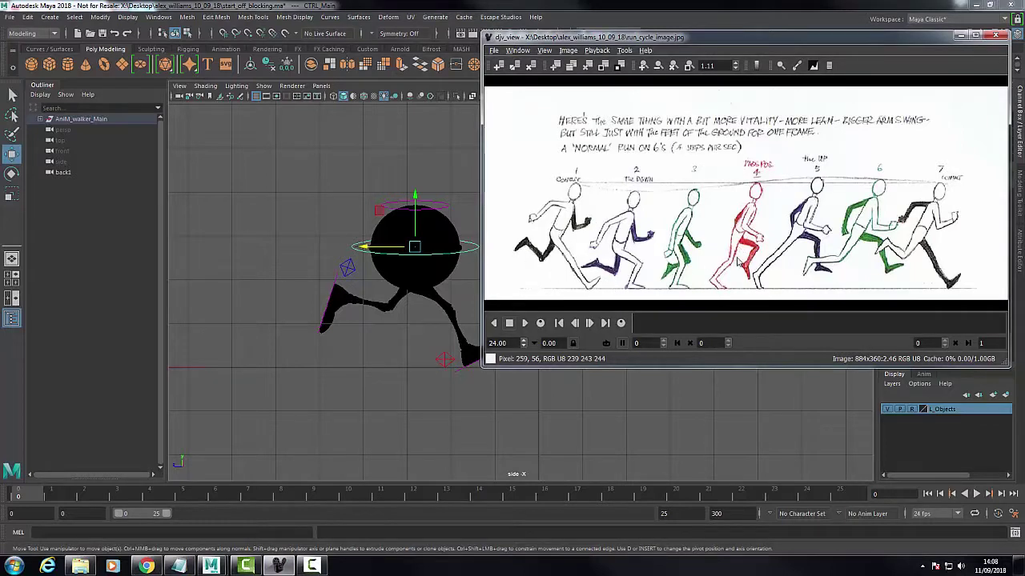
click(346, 270)
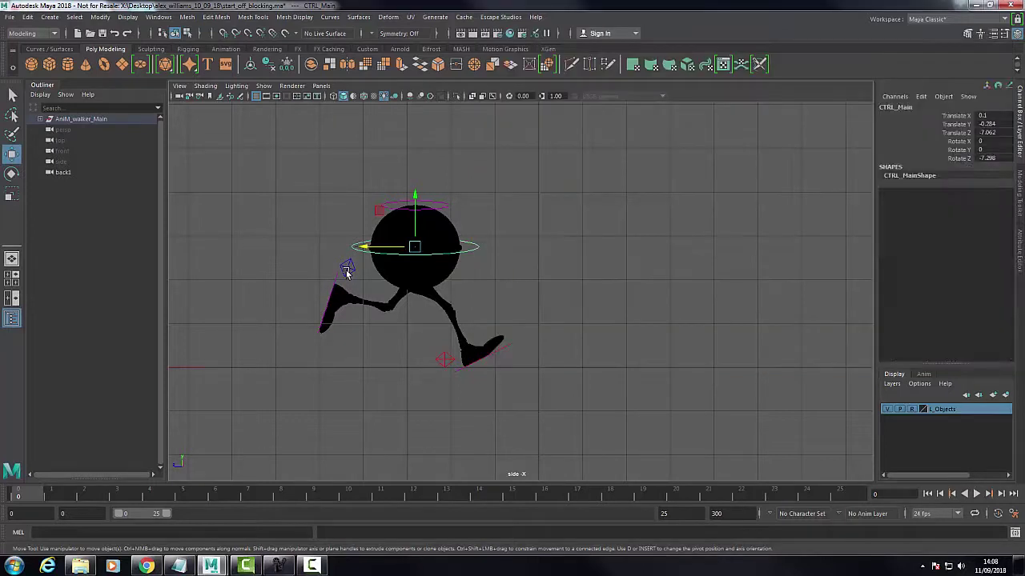
drag(280, 283, 350, 289)
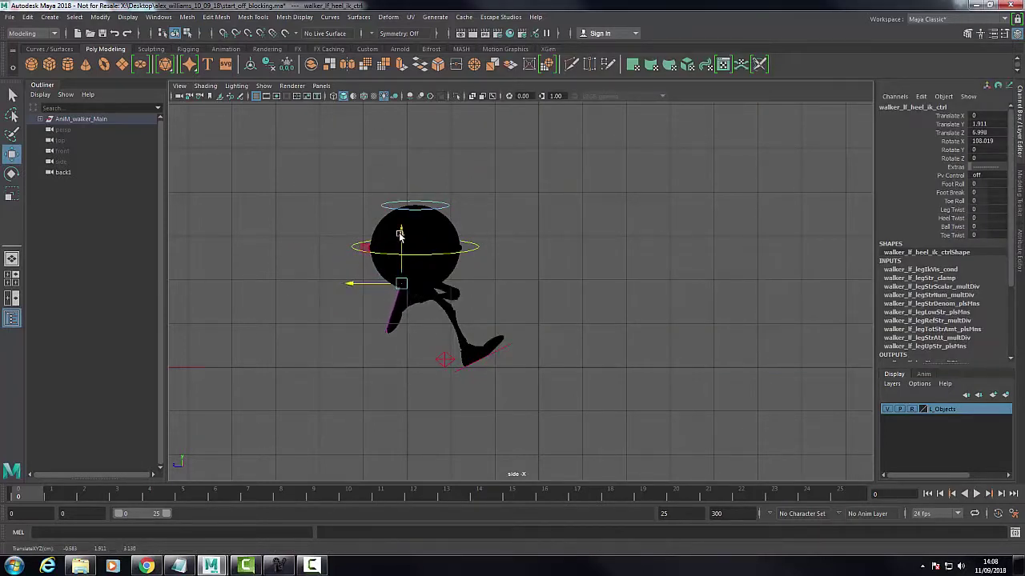
drag(403, 235, 402, 232)
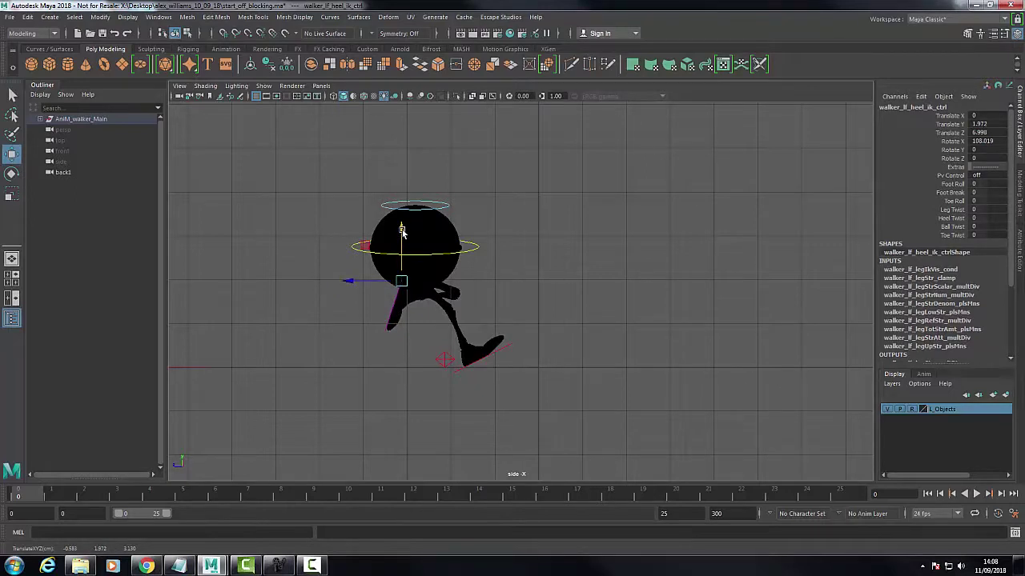
key(5)
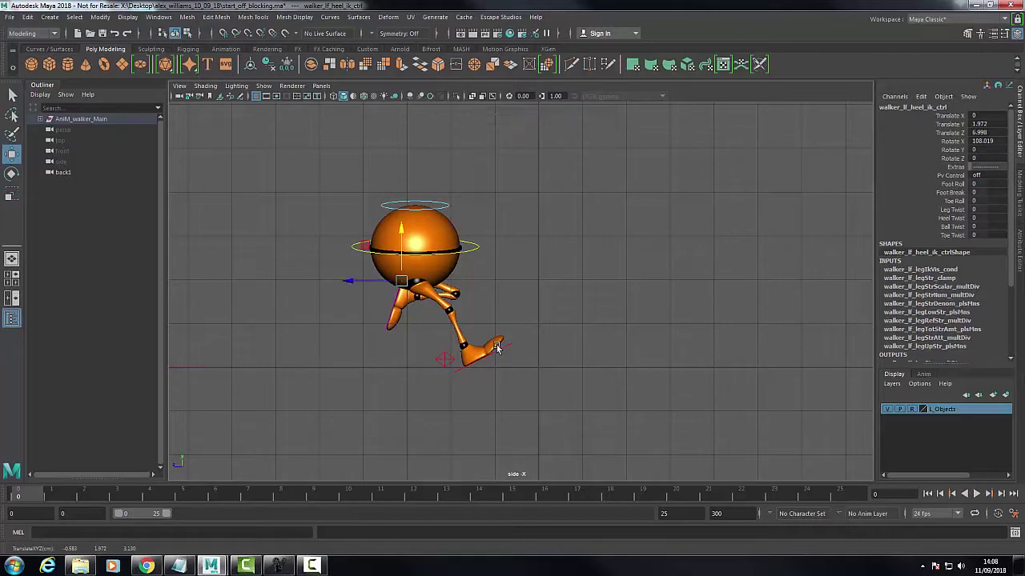
key(7)
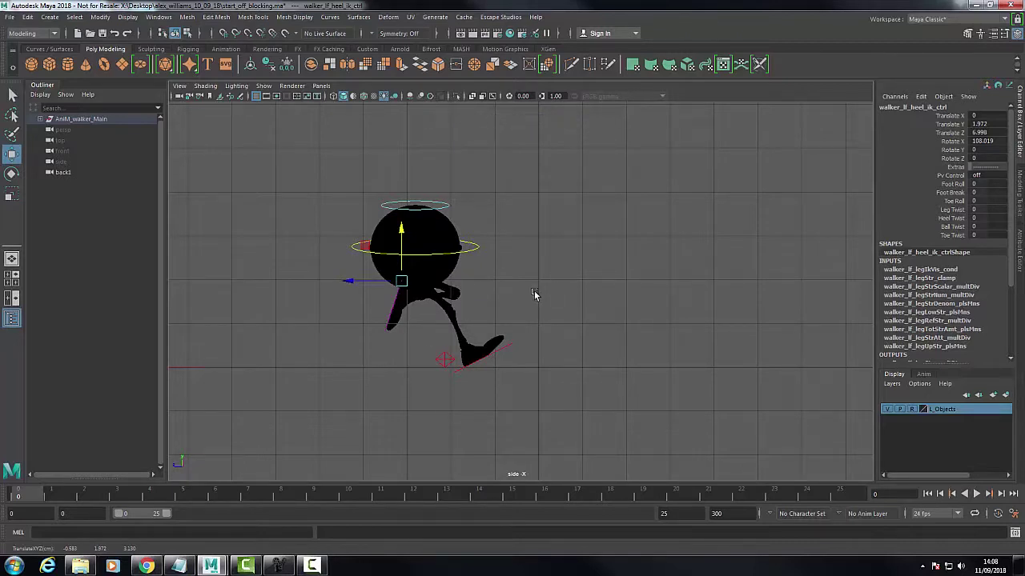
key(5)
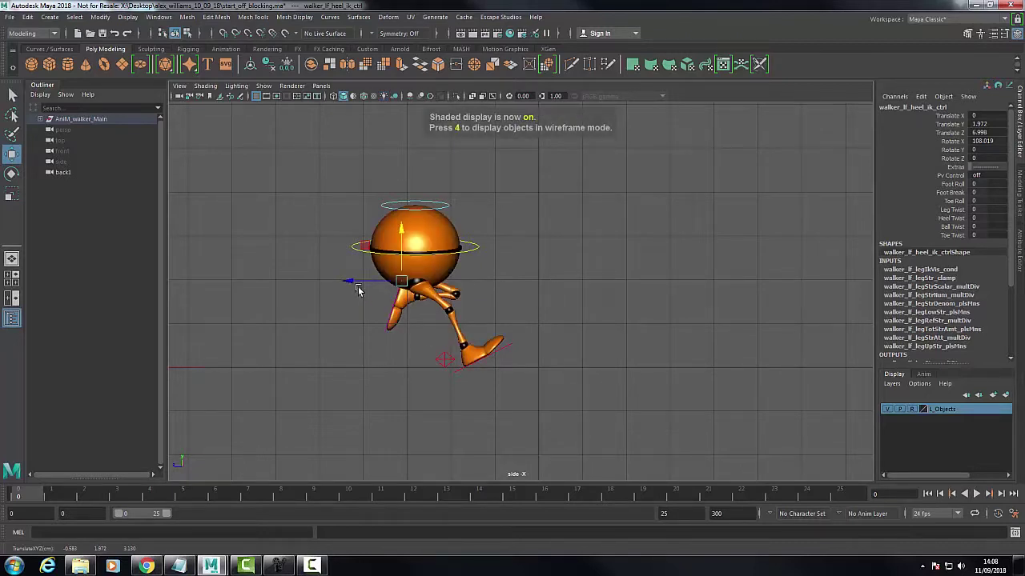
key(ctrl+z)
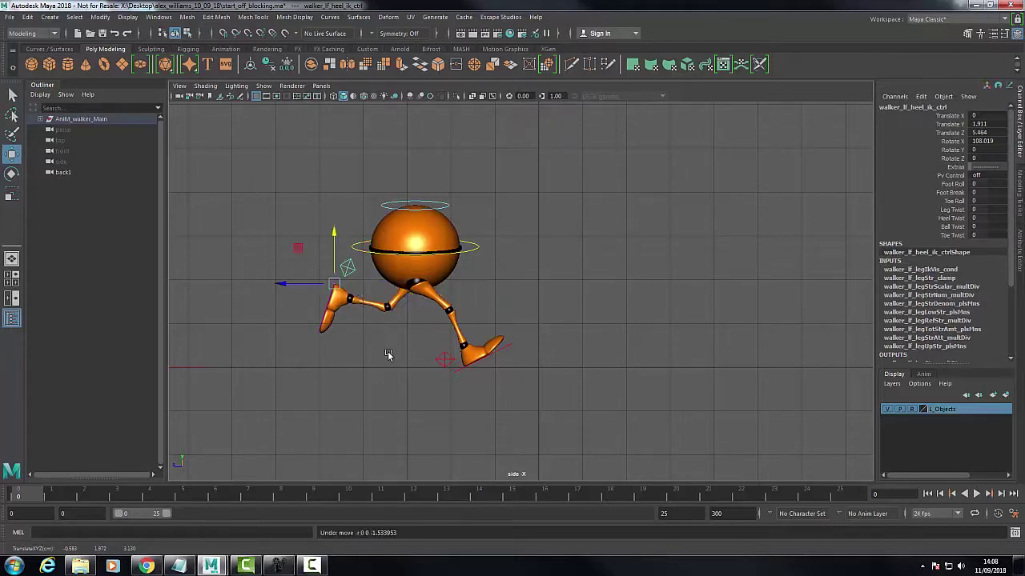
- Move the left heel control slightly forward to Translate Z 5.622 while viewing the silhouette, and return to shaded display
key(7)
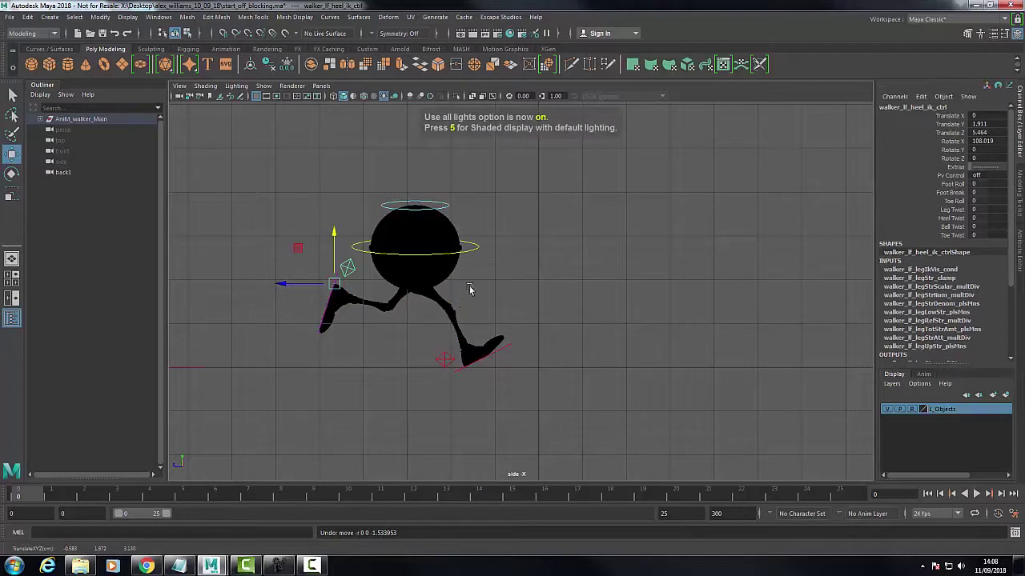
click(295, 287)
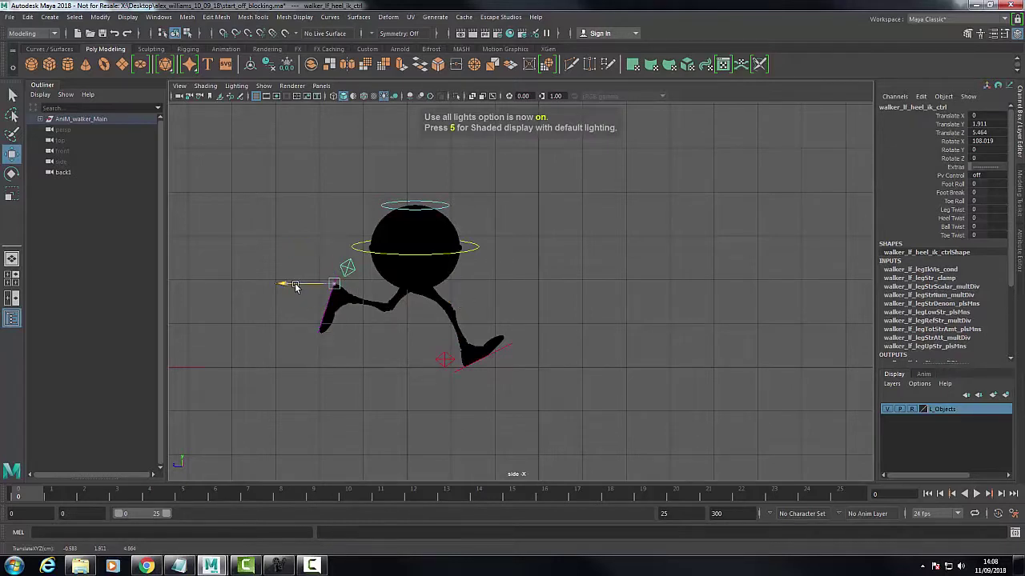
drag(295, 287, 303, 286)
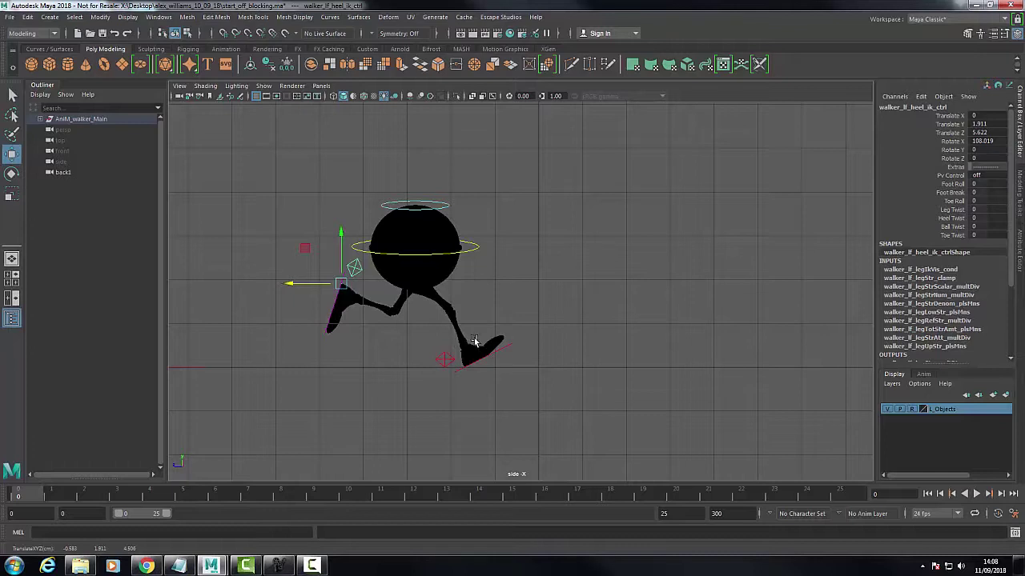
key(5)
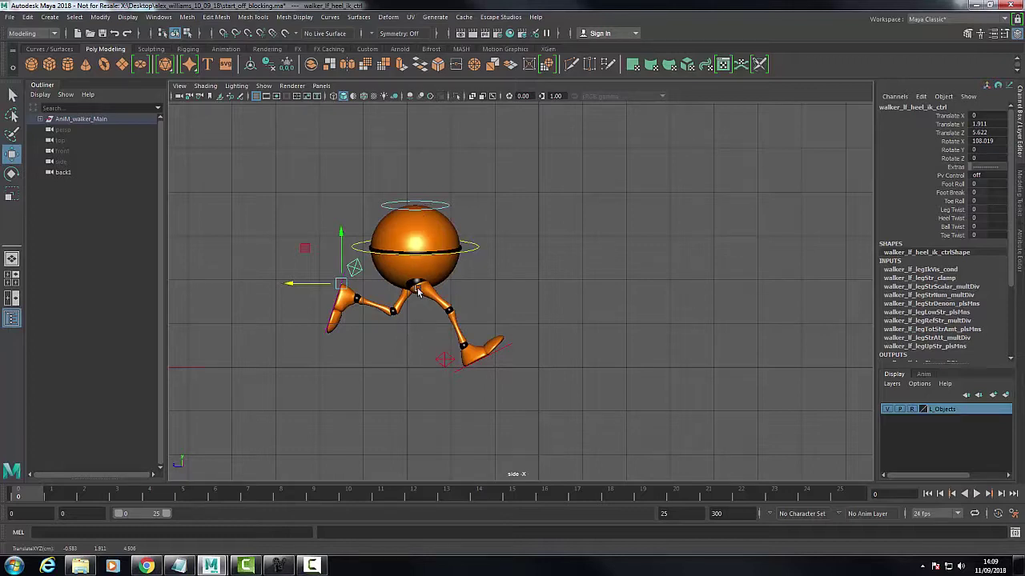
- Twist the main body control around its vertical axis to Rotate Y 15.627
click(454, 254)
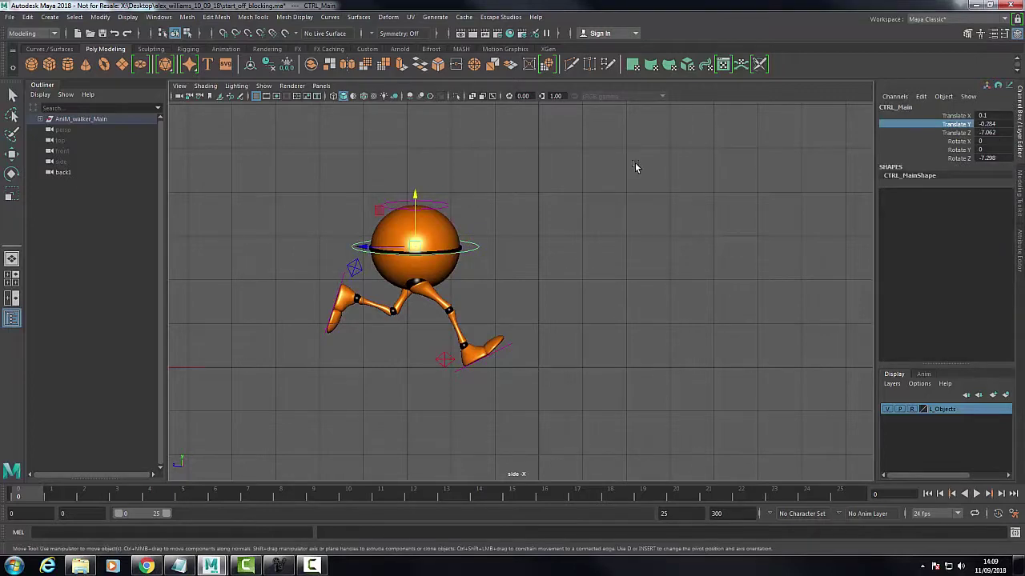
click(640, 166)
key(e)
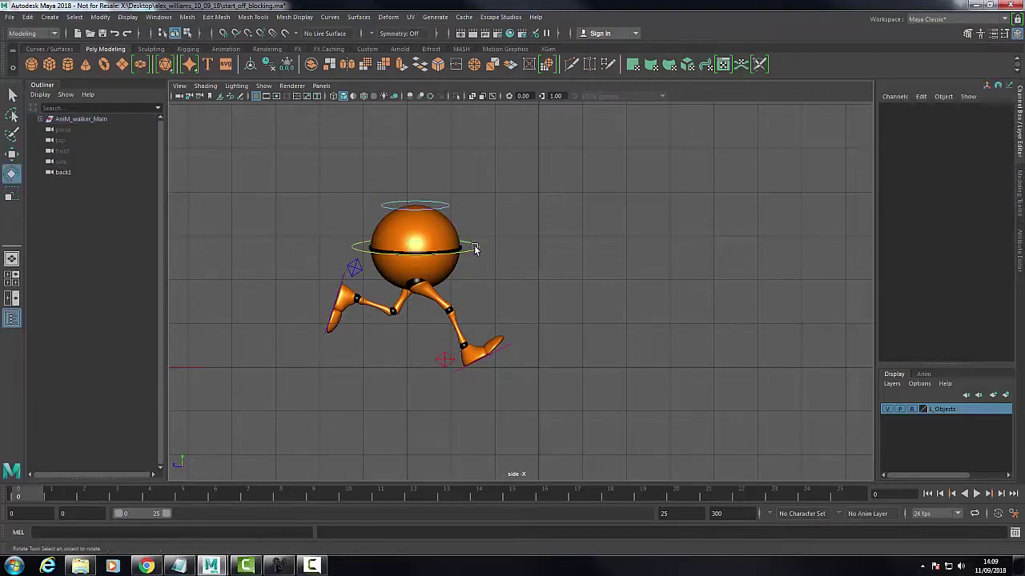
click(474, 245)
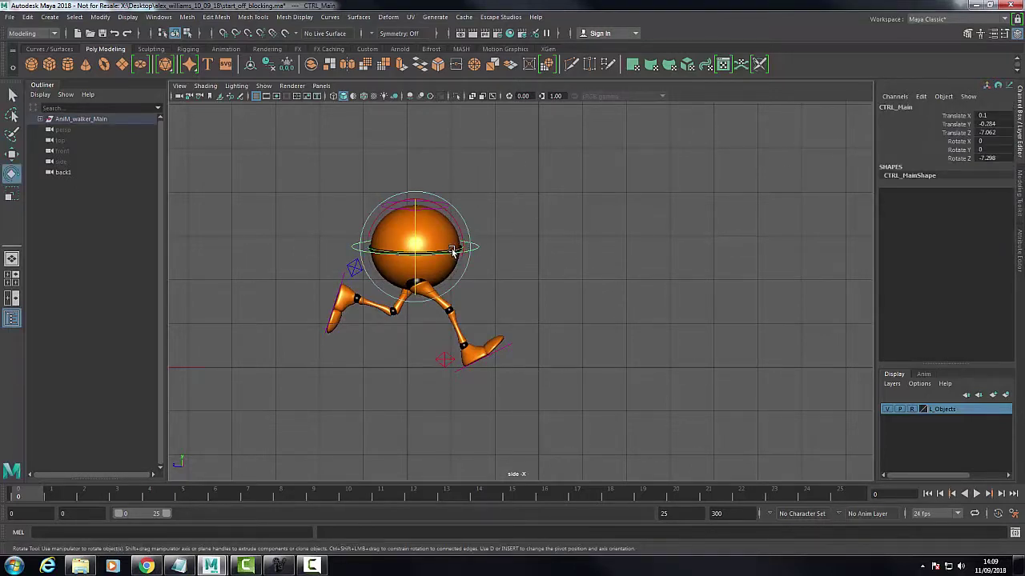
drag(453, 252, 464, 256)
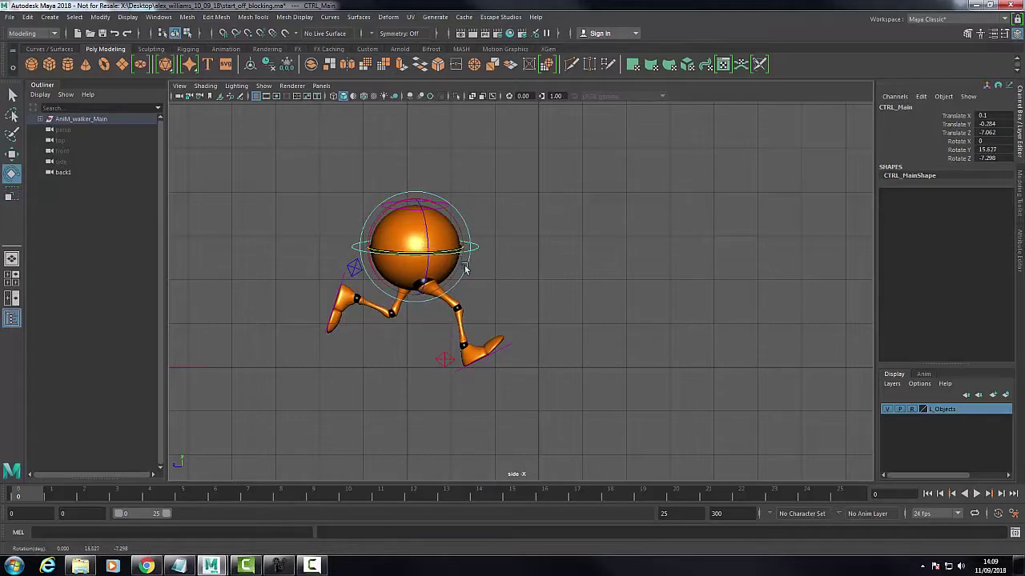
- Move the right heel control forward to Translate Z 8.593 and keyframe all the walker's controls at frame 0
click(449, 362)
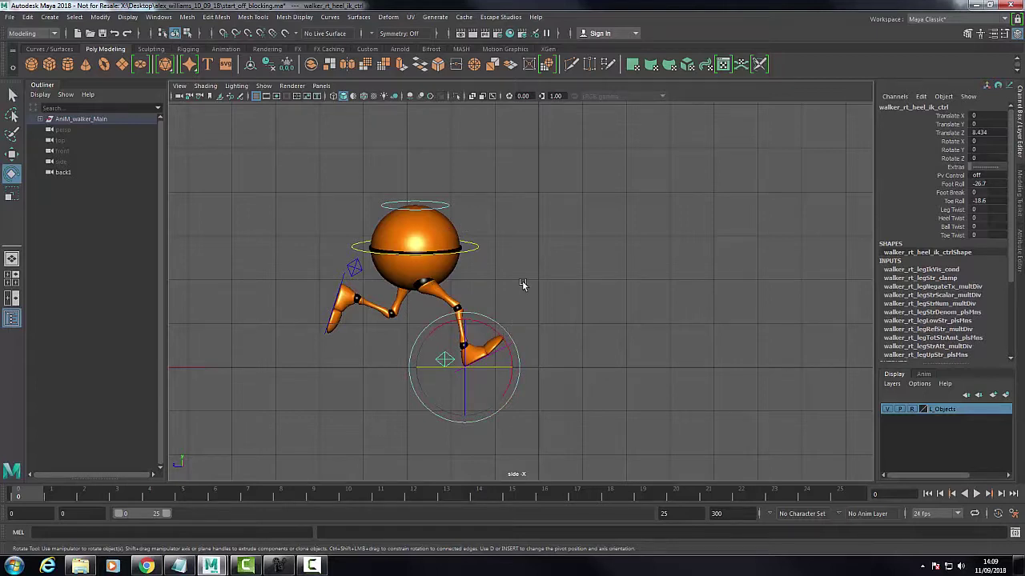
click(12, 154)
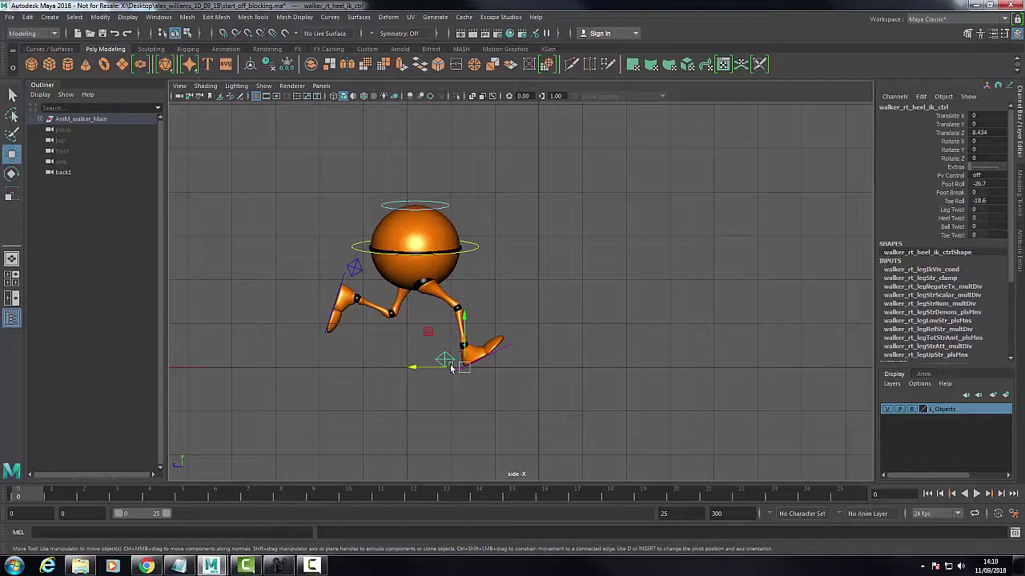
drag(412, 370, 419, 369)
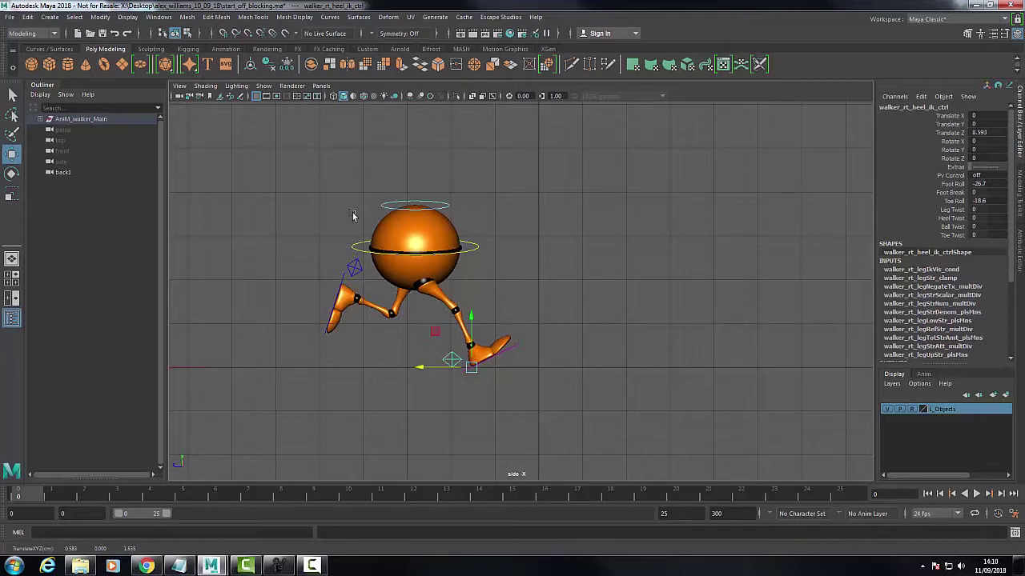
key(Left)
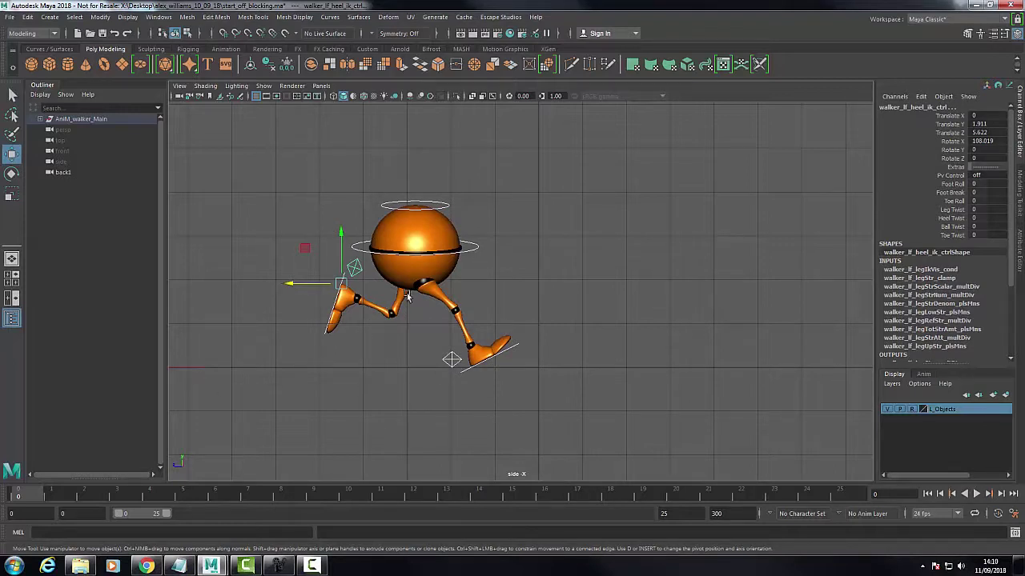
key(s)
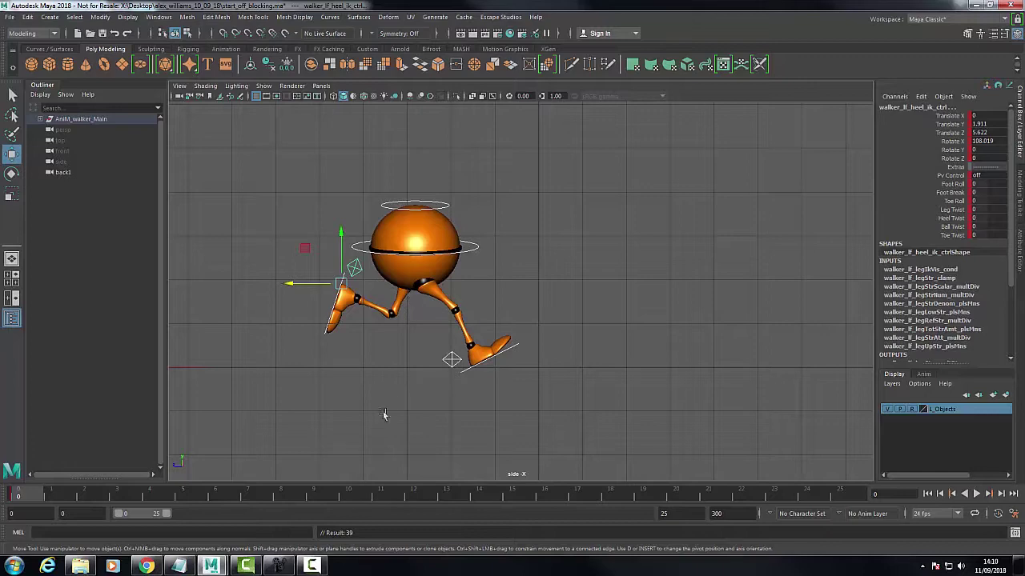
- Switch the top view to shaded display and select the main body control, ending in the four-view layout
key(space)
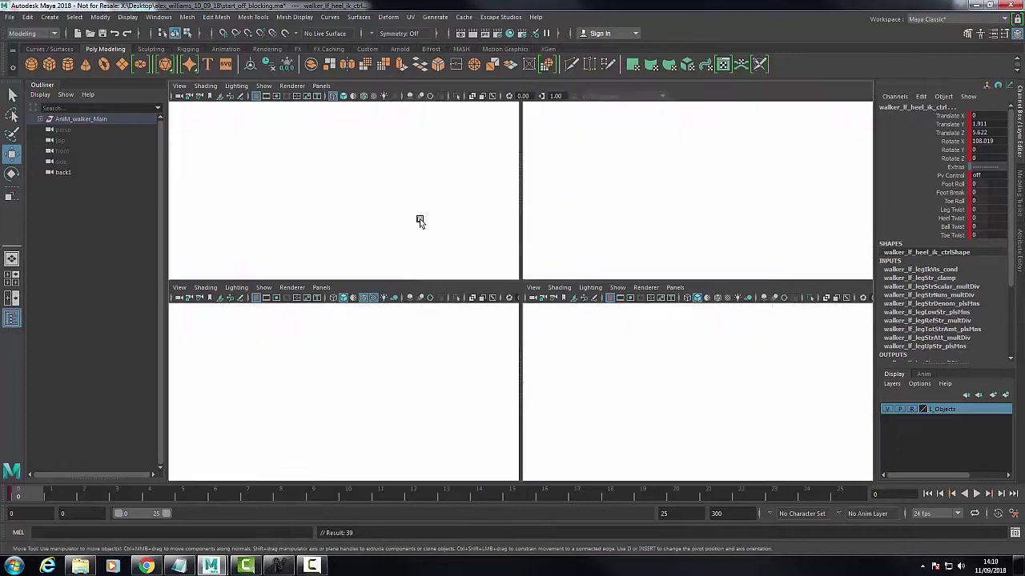
key(space)
click(613, 344)
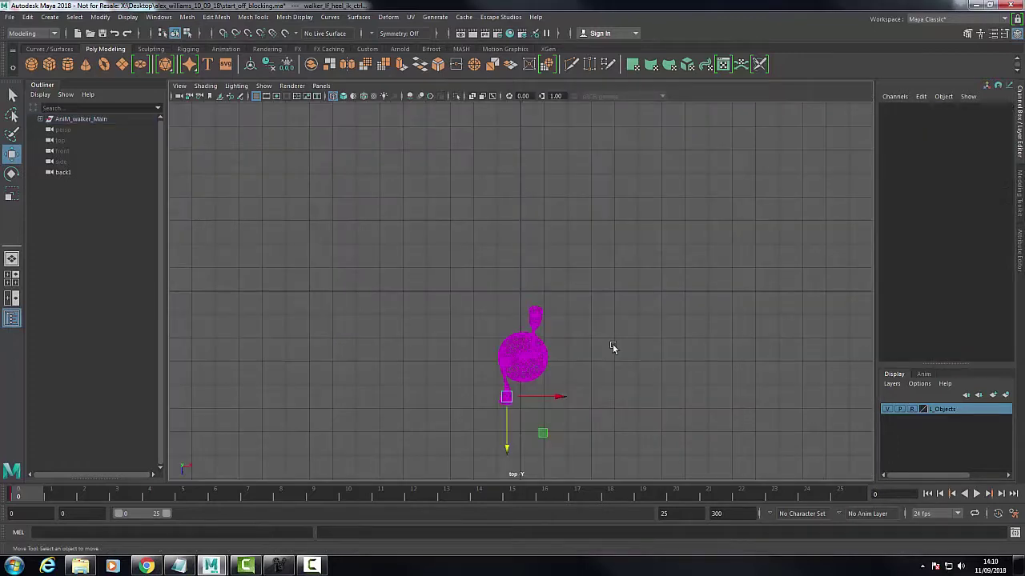
click(535, 364)
key(space)
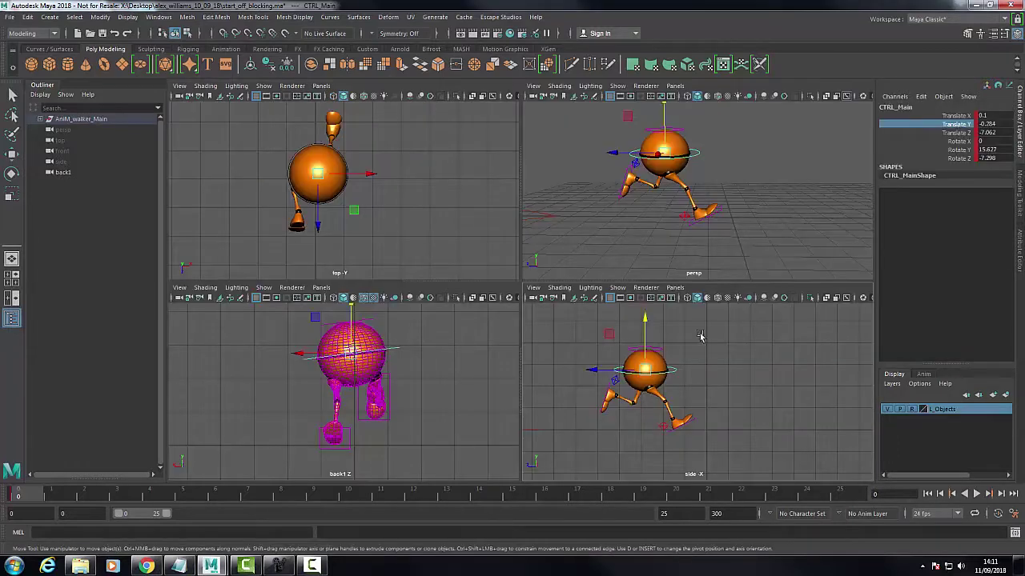
- Try a stronger twist of the main body control around its vertical axis, to Rotate Y 46.409, and undo it
key(w)
scroll(700, 337, up, 1)
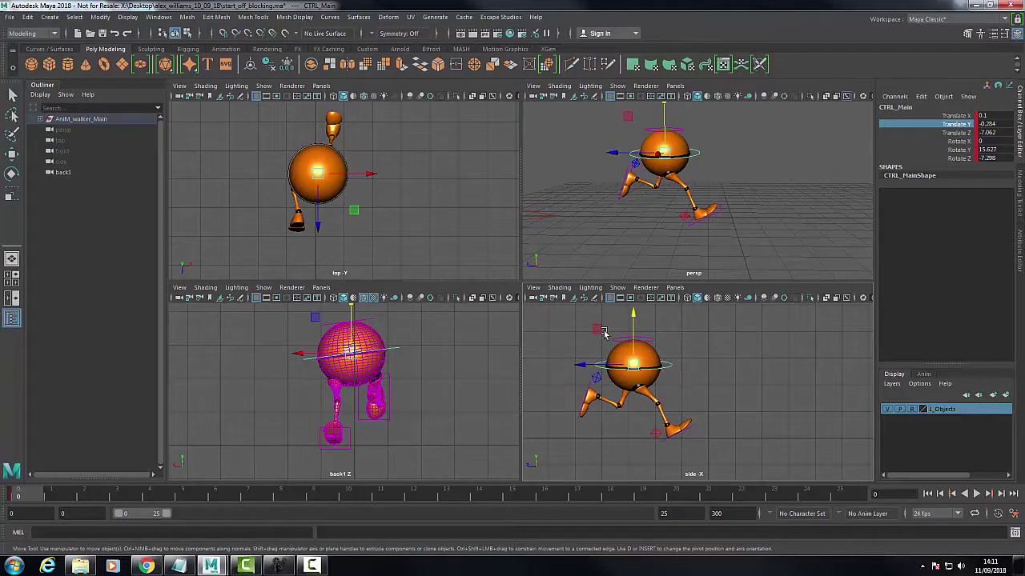
key(e)
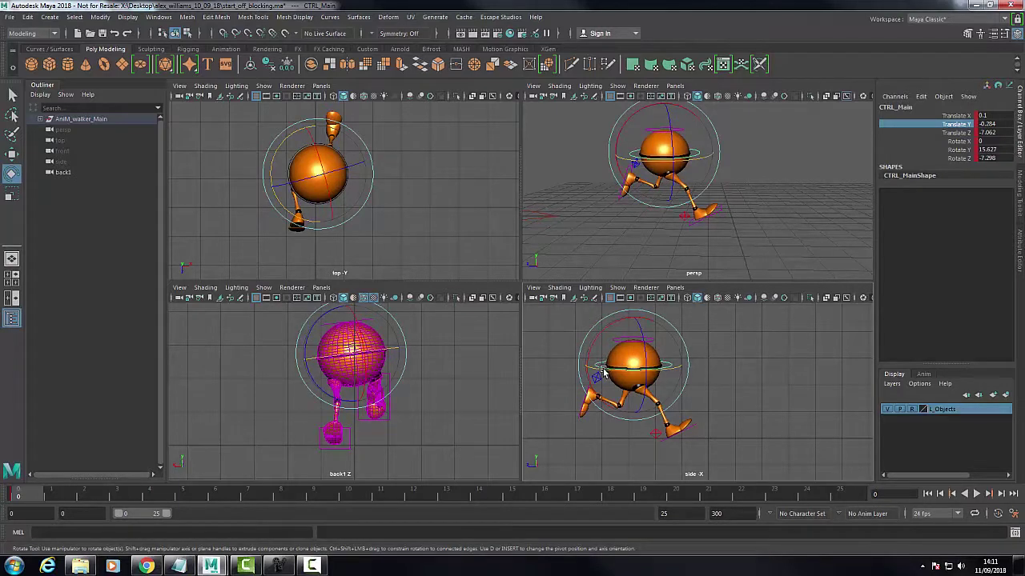
drag(605, 371, 626, 372)
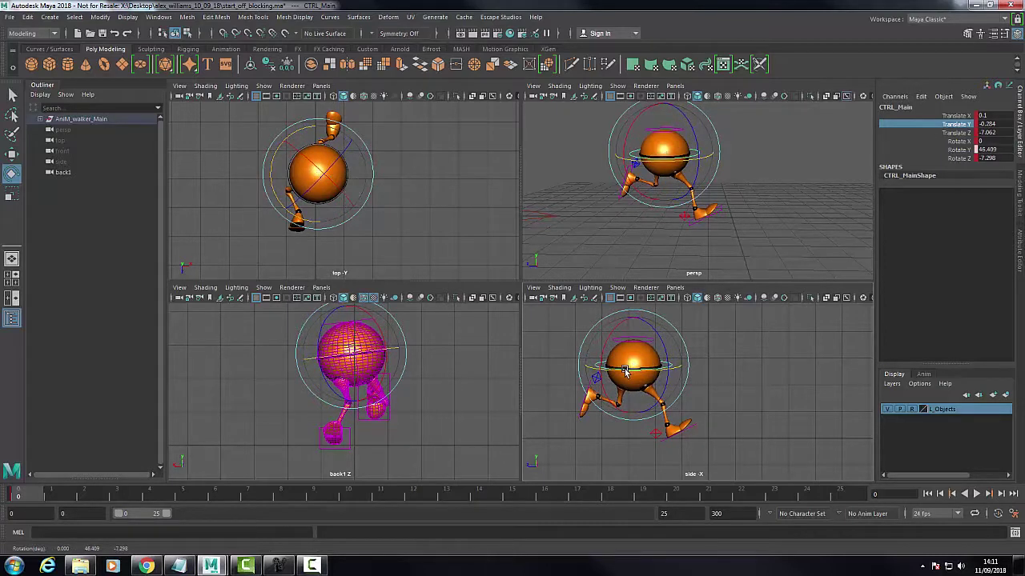
key(ctrl+z)
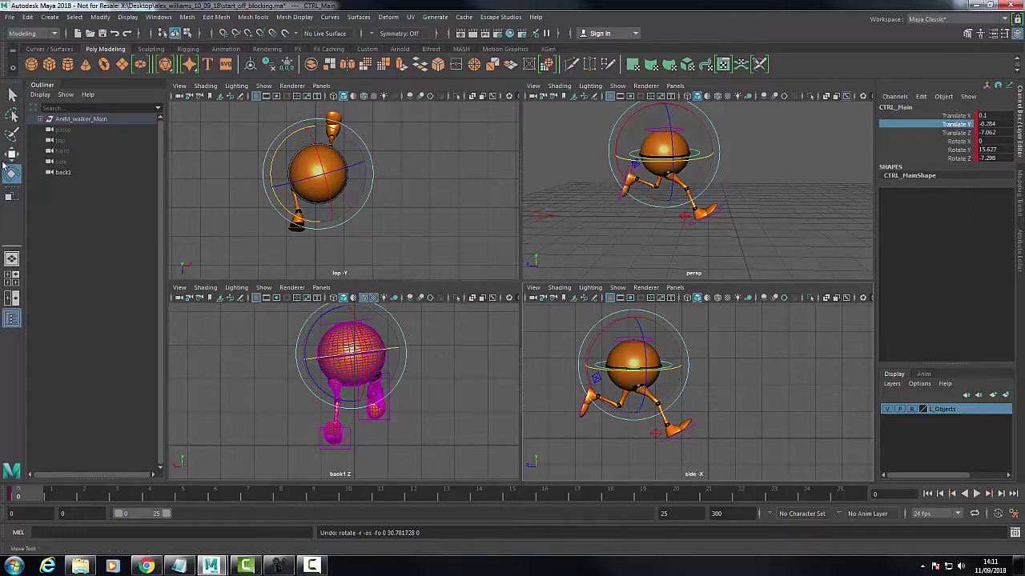
- Enlarge the side view to fill the workspace, frame the walker in it and go to frame 1
key(w)
key(space)
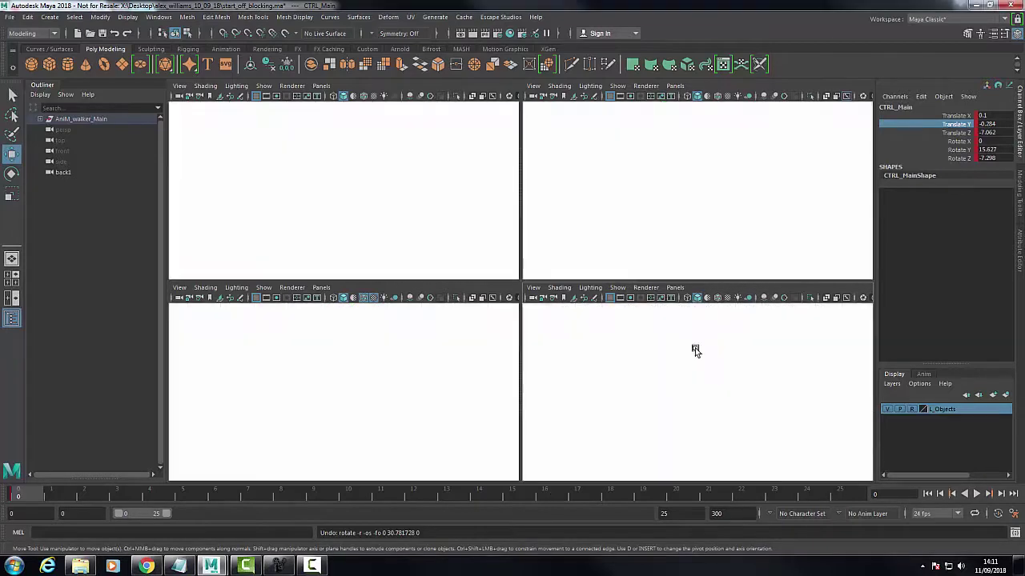
alt+right_drag(552, 298, 426, 338)
alt+middle_drag(426, 337, 441, 318)
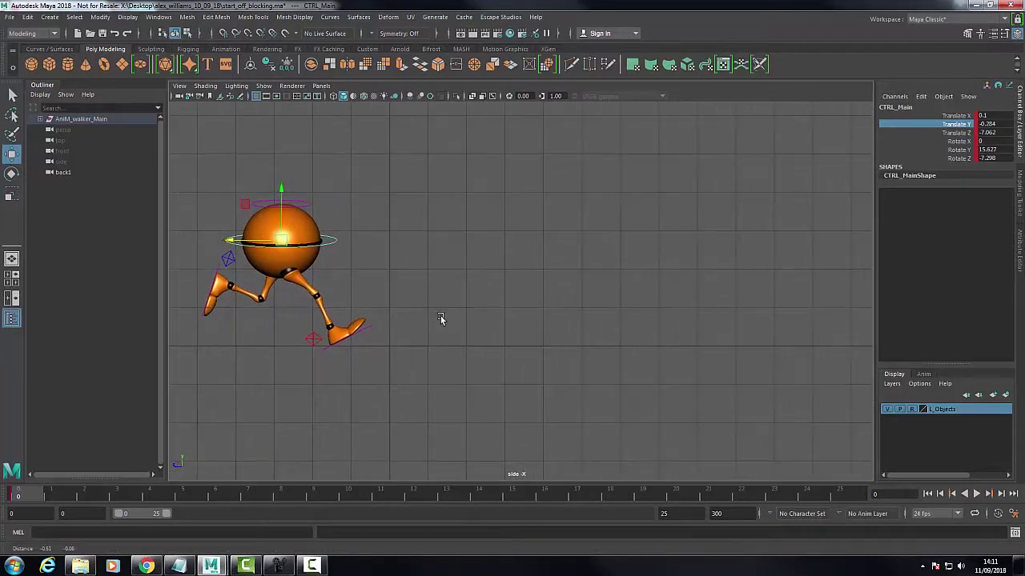
click(59, 499)
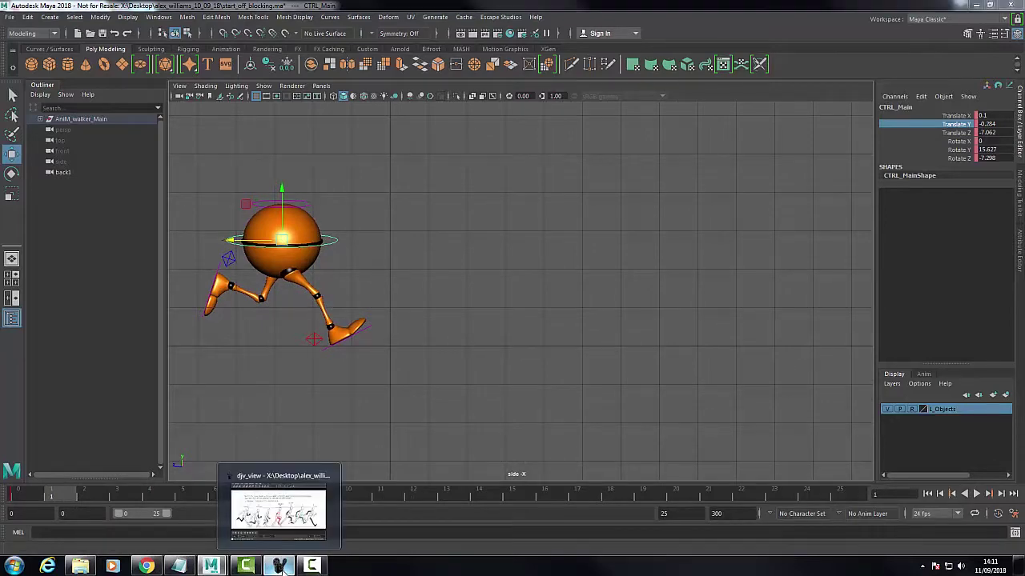
- Switch to djv_view and place the run_cycle_image.jpg reference beside the walker to study the down pose
click(280, 567)
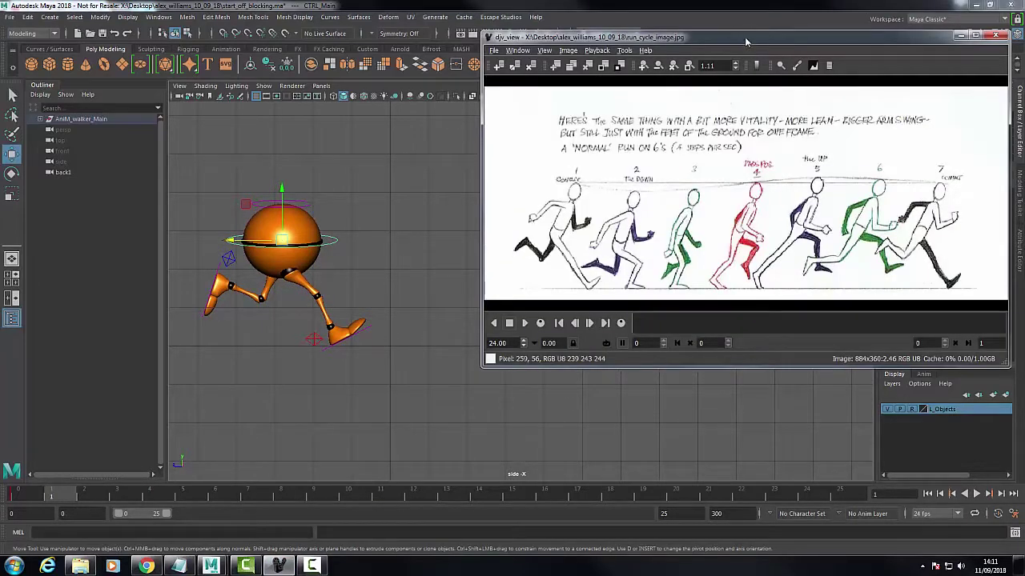
drag(745, 42, 711, 42)
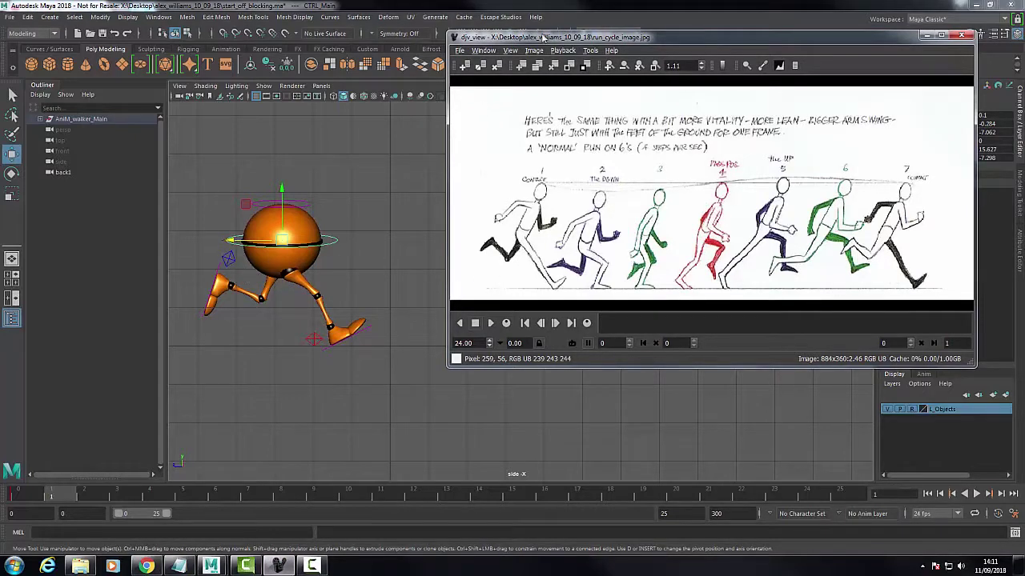
drag(542, 37, 585, 36)
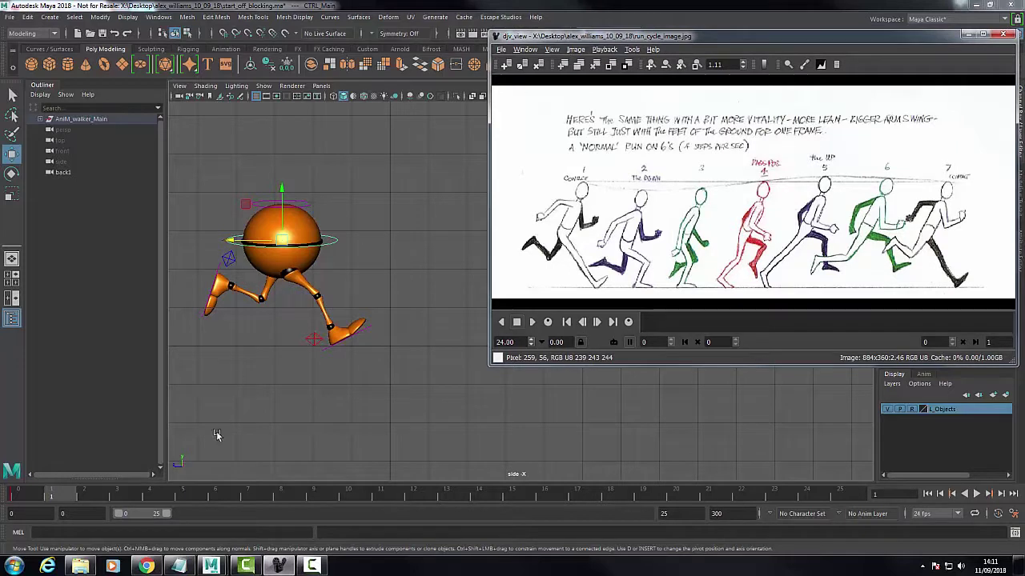
- Set the right heel control's Foot Roll and Toe Roll to 0 so the front foot lies flat
click(315, 340)
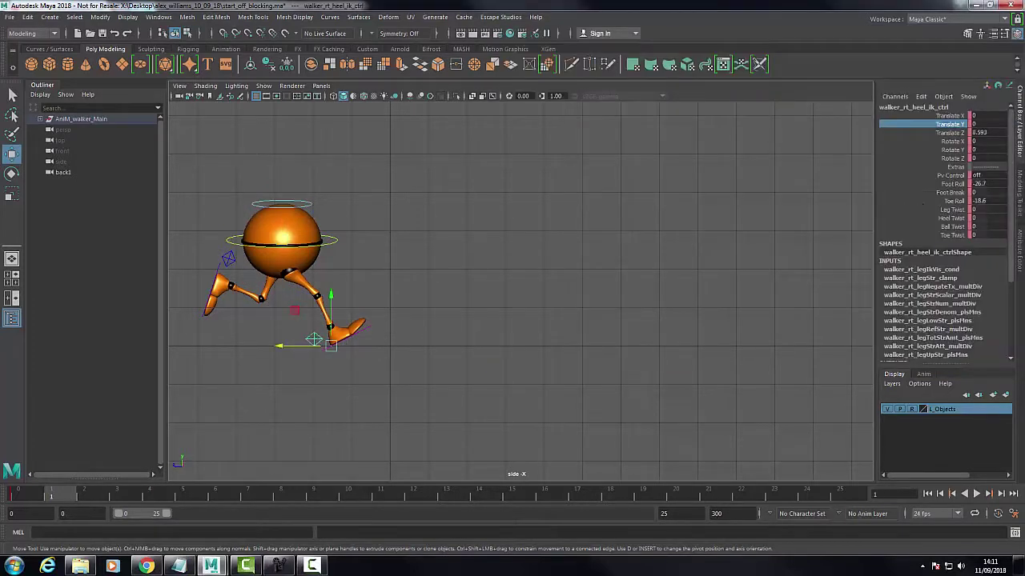
click(987, 184)
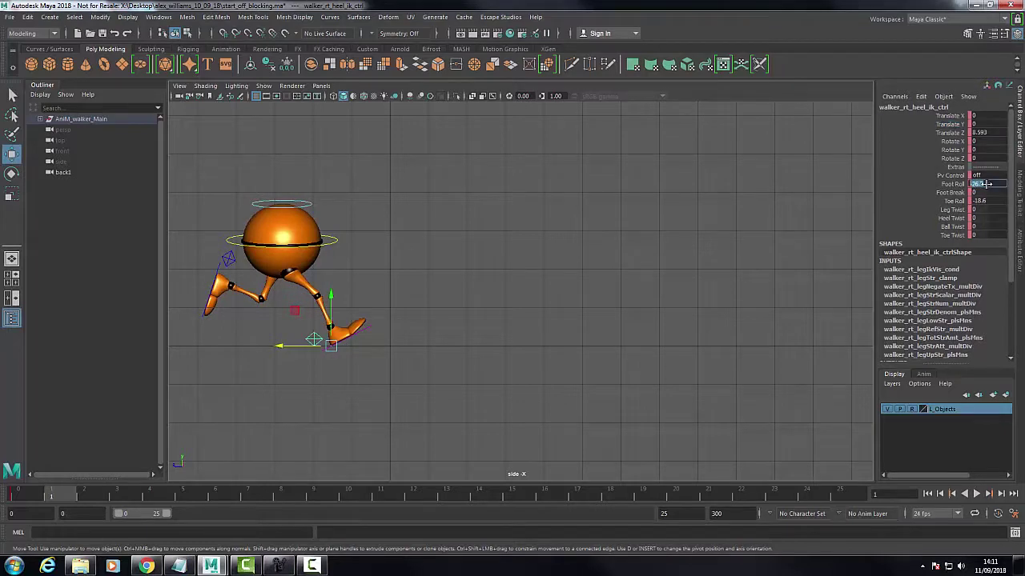
key(Return)
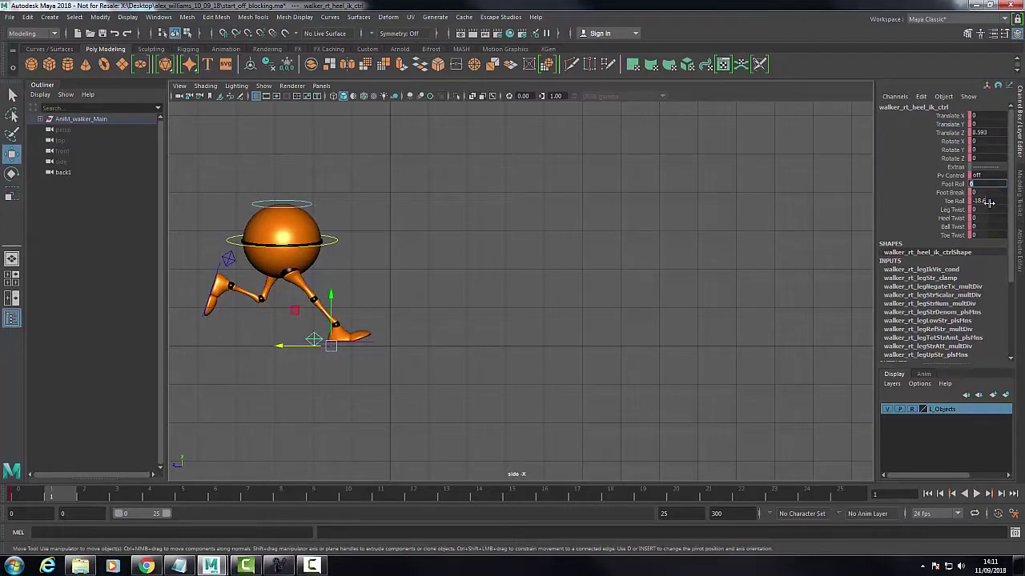
click(989, 201)
text(0)
key(Return)
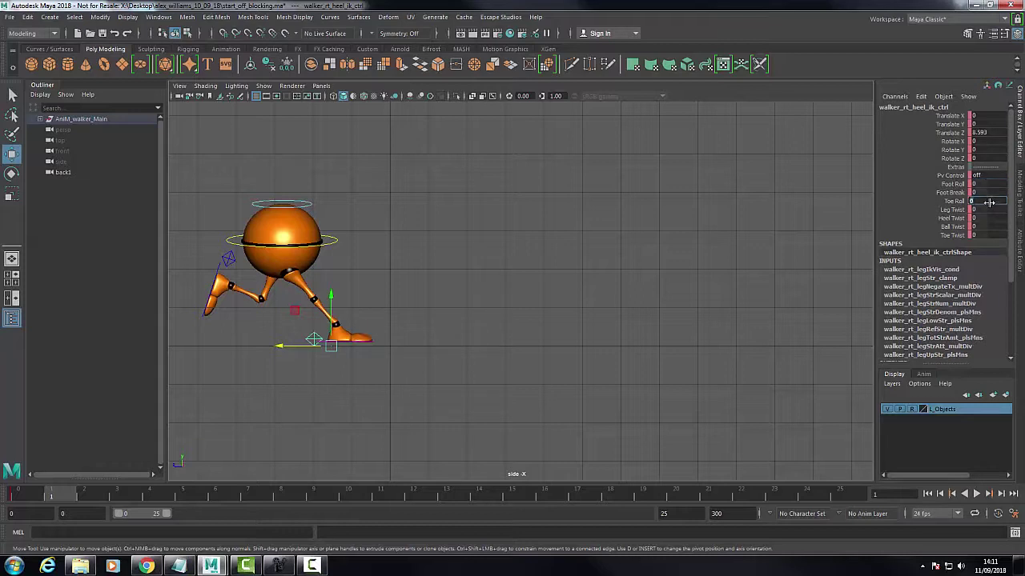
- Move the main body down and forward to Translate Y -0.923, Z -7.923, and the left heel control to Translate Y 1.286, Z 6.622
click(334, 244)
drag(245, 241, 313, 271)
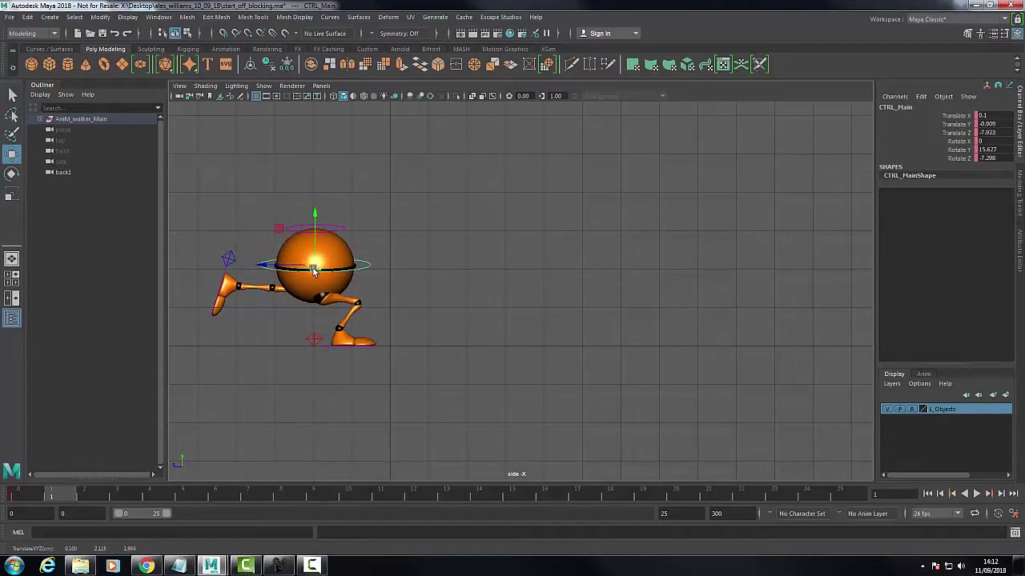
click(234, 263)
drag(218, 272, 257, 297)
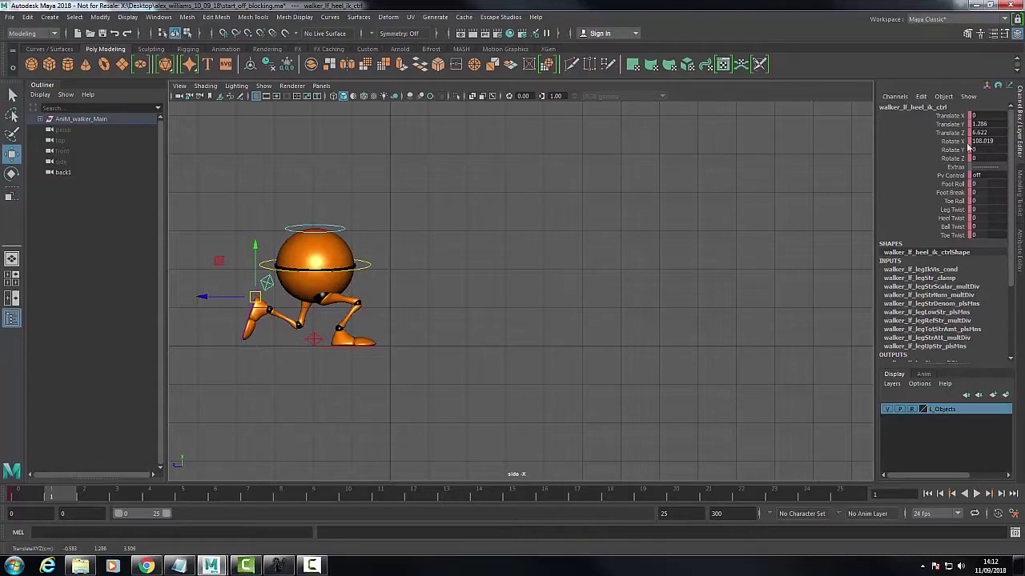
- Set the main body control's Rotate Y and Rotate Z to 0
click(366, 265)
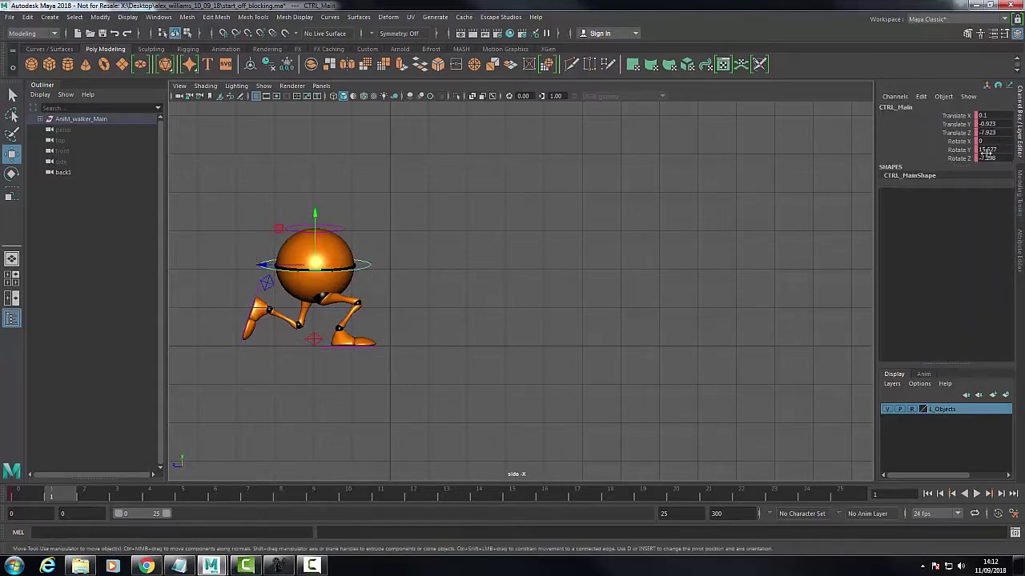
double_click(996, 150)
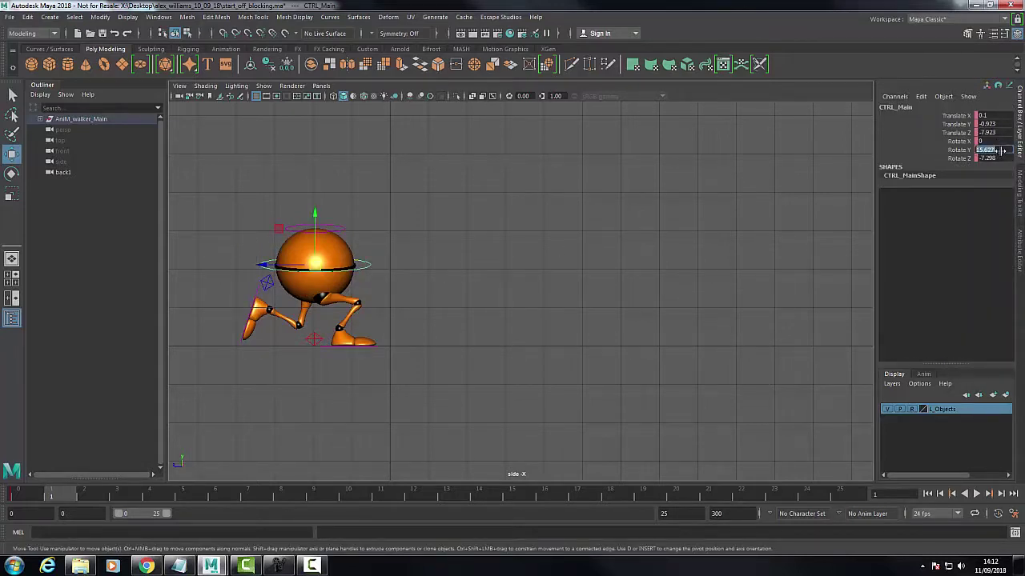
text(0)
key(Return)
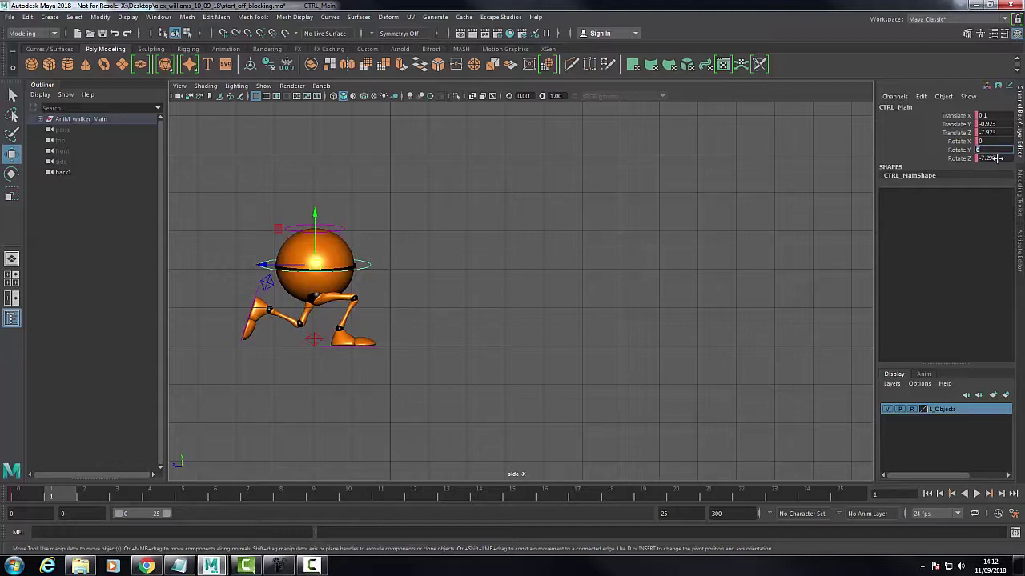
click(993, 157)
text(0)
key(Return)
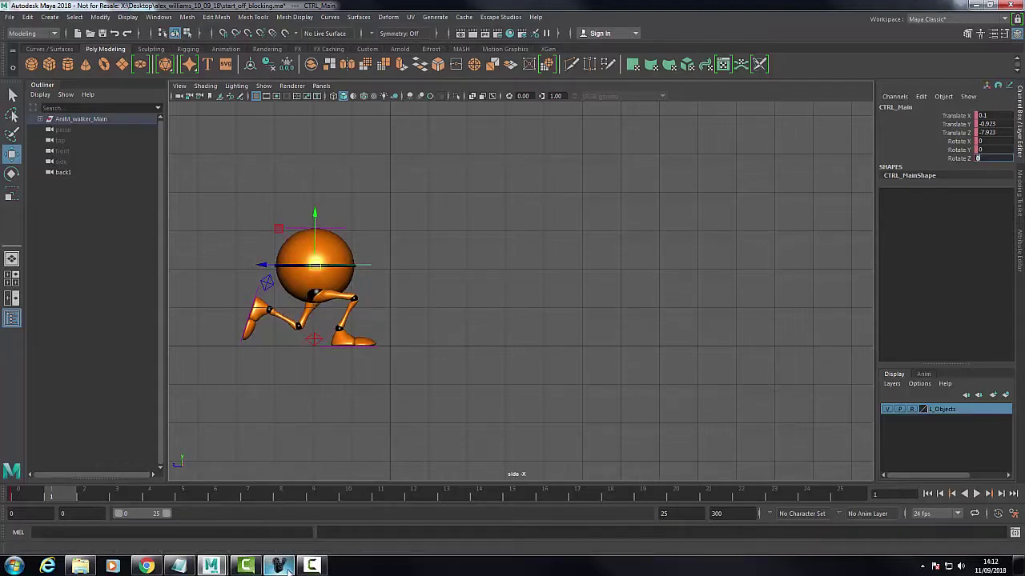
- Deselect the controls, display the walker as a silhouette and bring up the run cycle reference in djv_view
click(480, 240)
key(q)
alt+middle_drag(503, 212, 502, 262)
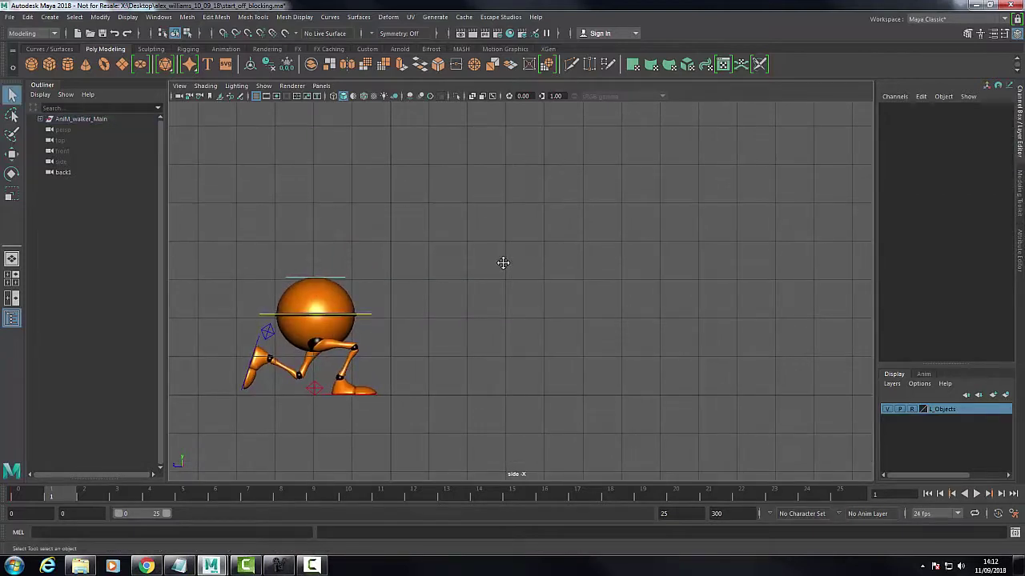
key(7)
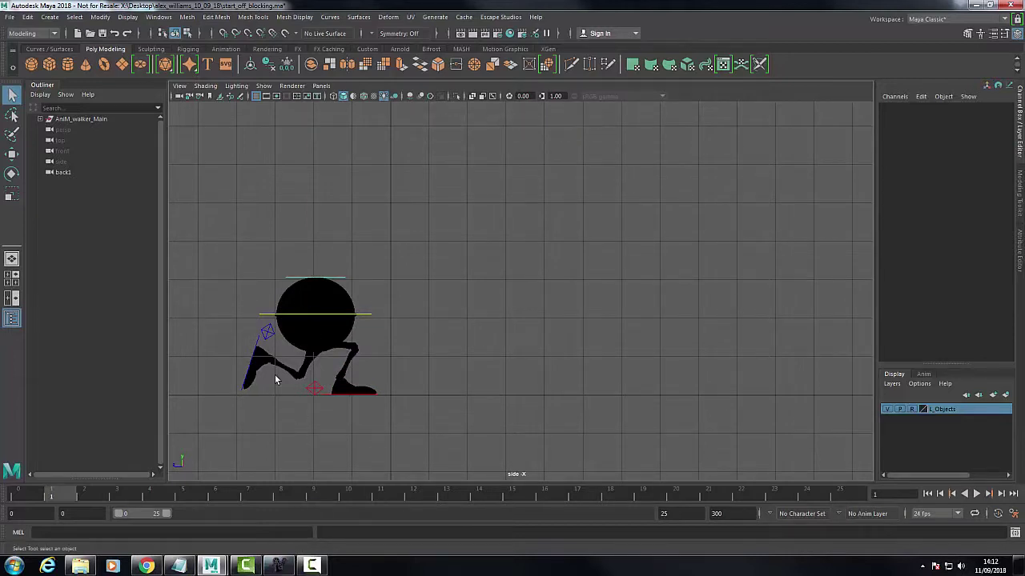
click(277, 566)
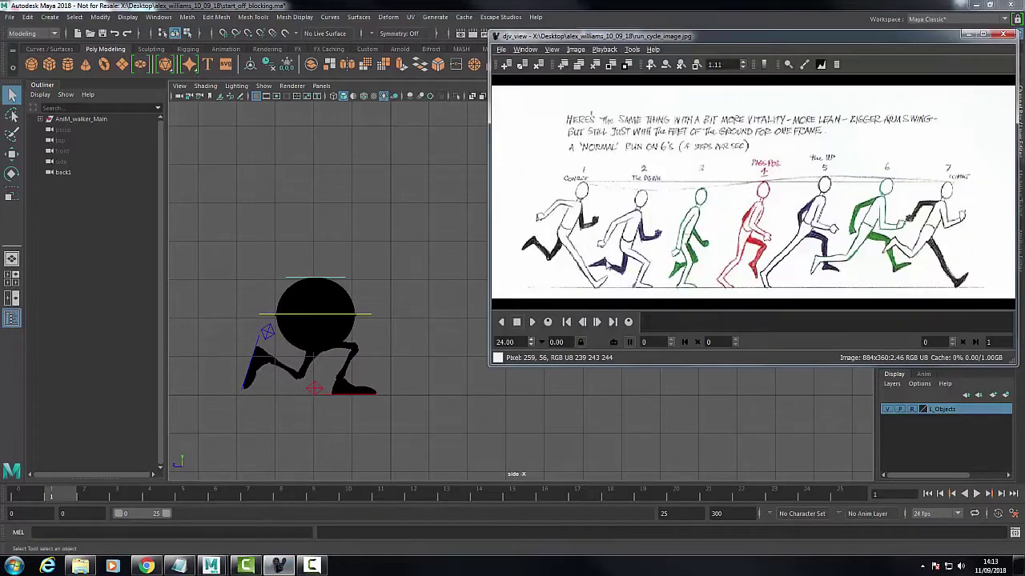
- Rotate the left heel control to Rotate X 129.984 and check the pose against the run cycle reference
click(266, 333)
click(11, 173)
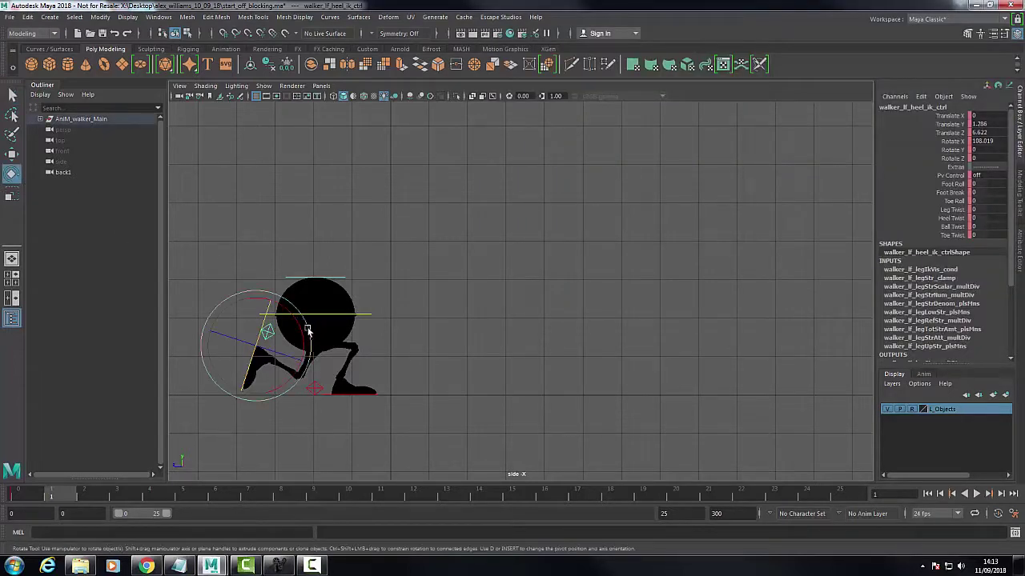
drag(309, 330, 305, 345)
click(279, 566)
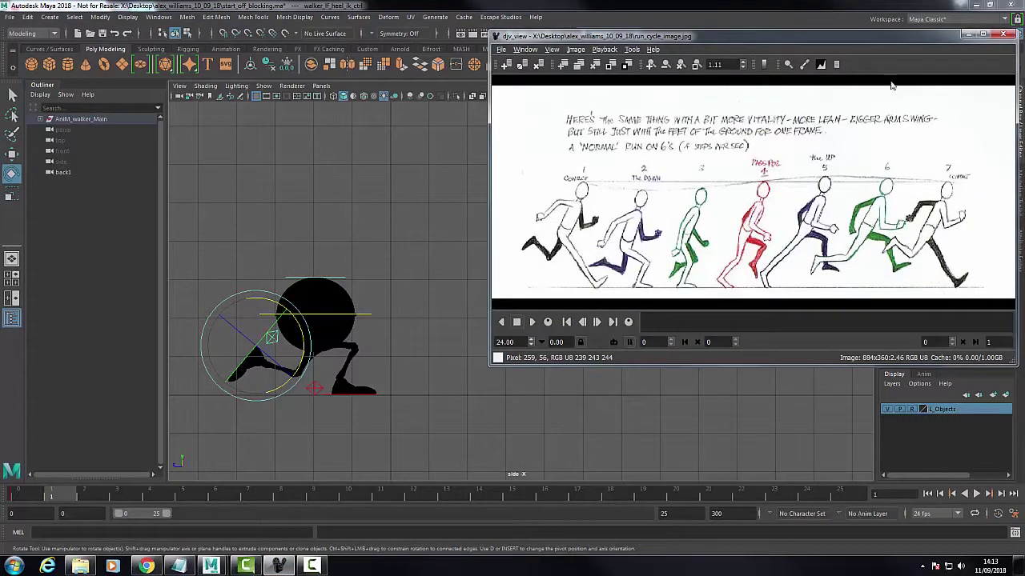
click(785, 11)
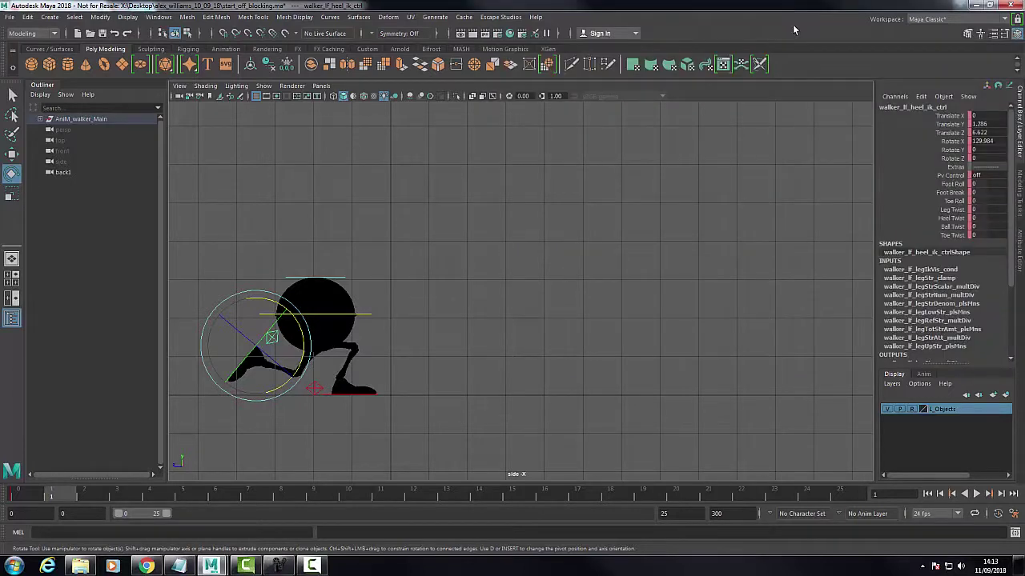
- Set the left heel control's Toe Roll to 25.5 and move it slightly forward to Translate Z 6.719
click(960, 203)
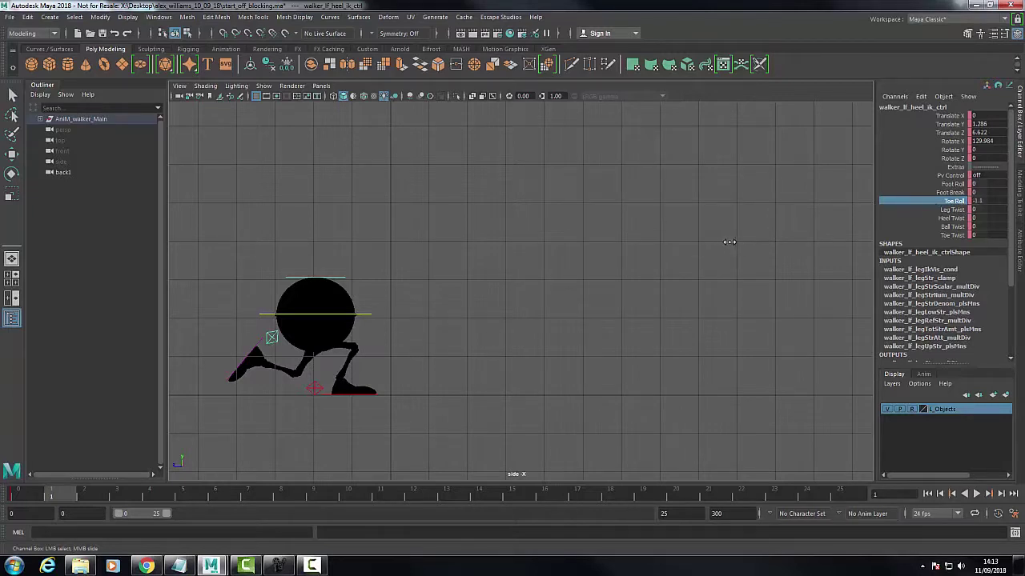
middle_drag(729, 242, 825, 242)
middle_drag(663, 241, 670, 240)
key(w)
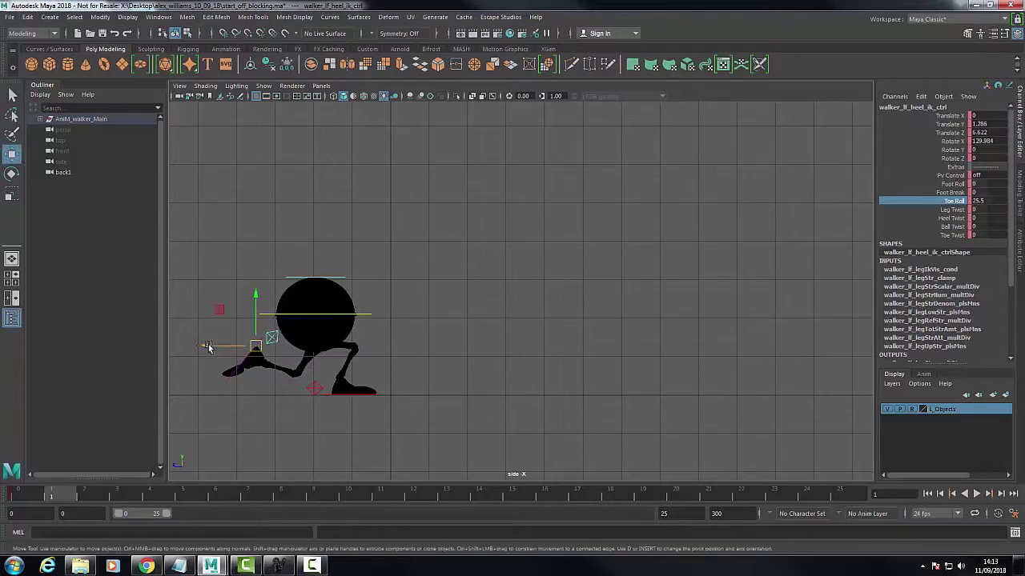
drag(207, 346, 211, 347)
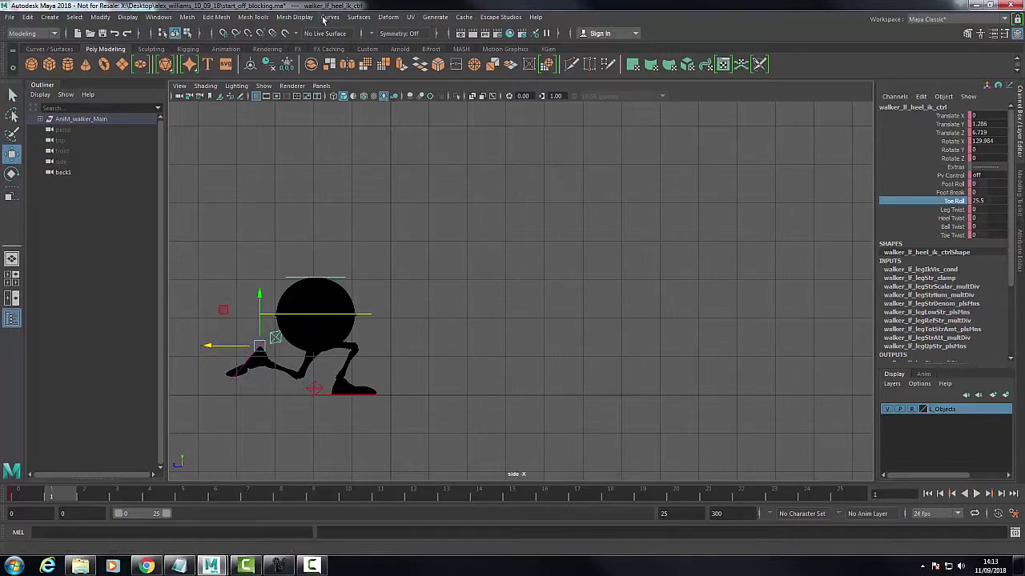
- Return to shaded display and keyframe all the walker's controls at frame 1
key(5)
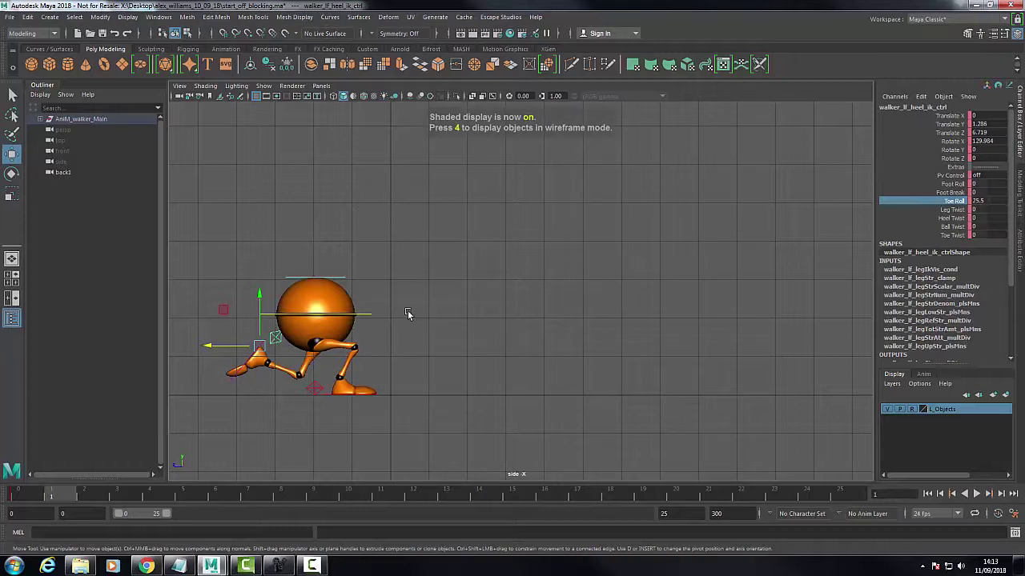
drag(209, 240, 421, 434)
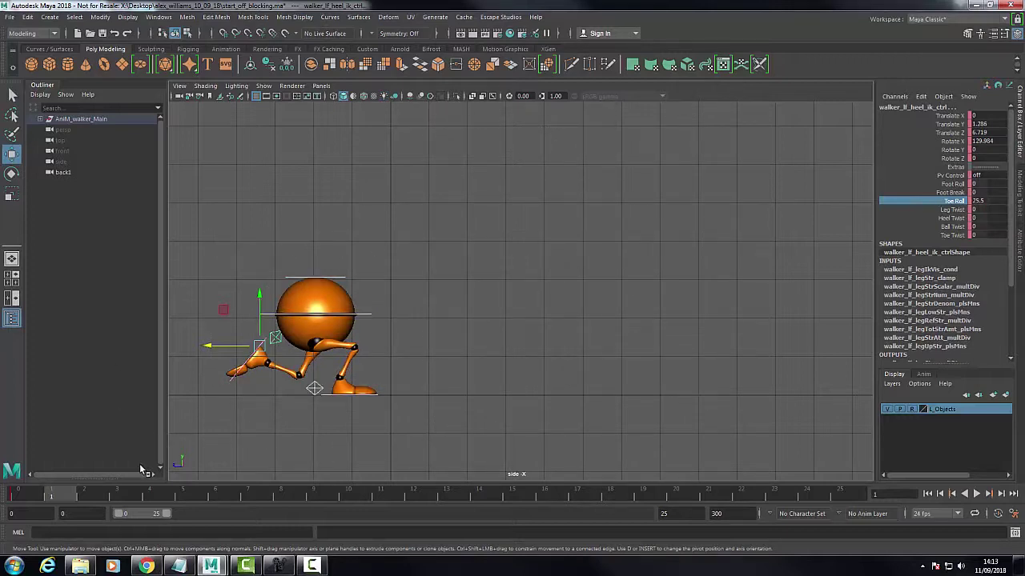
key(s)
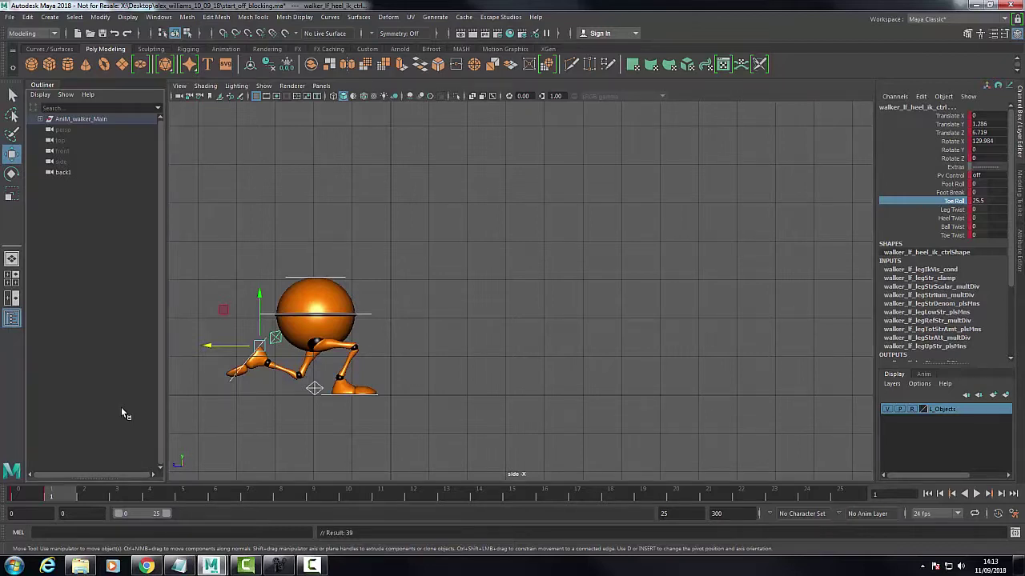
- Flip back and forth between frames 0 and 1 to compare the contact and down poses
click(34, 495)
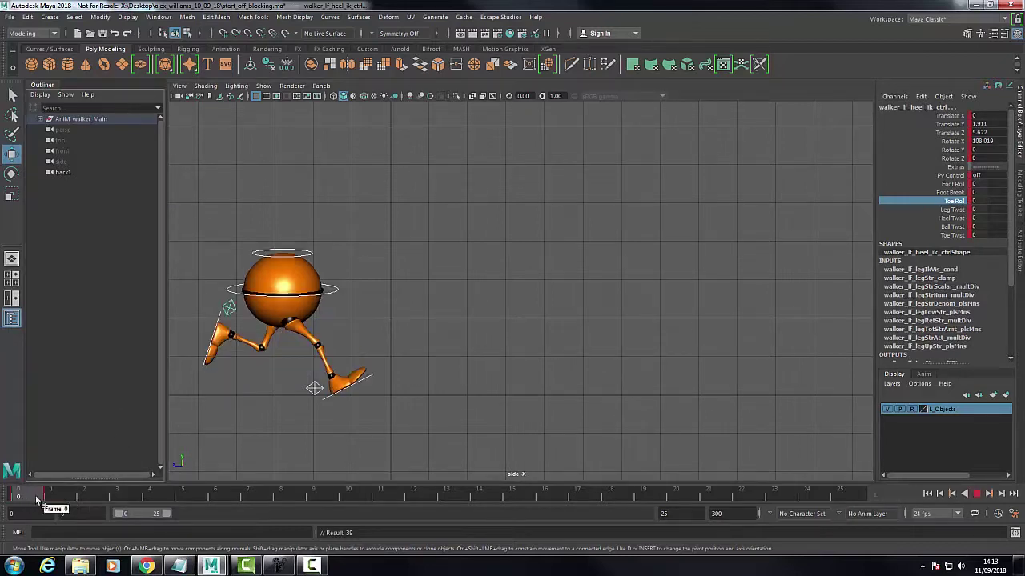
click(64, 497)
click(35, 496)
click(65, 499)
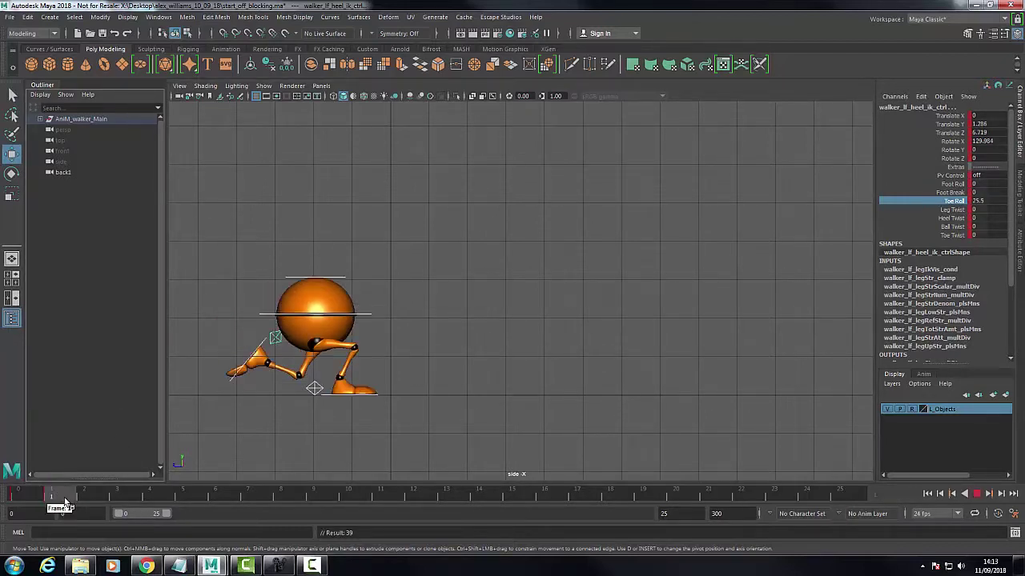
click(35, 497)
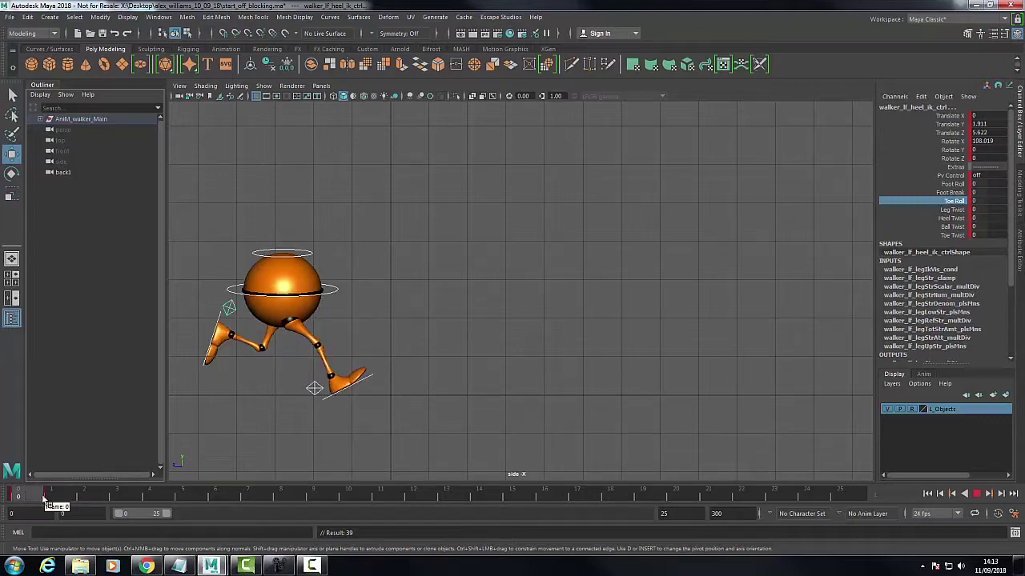
- Compare frames 0 and 1 again, ending on frame 1, and bring up the run cycle reference beside the viewport
click(65, 500)
click(36, 495)
click(64, 498)
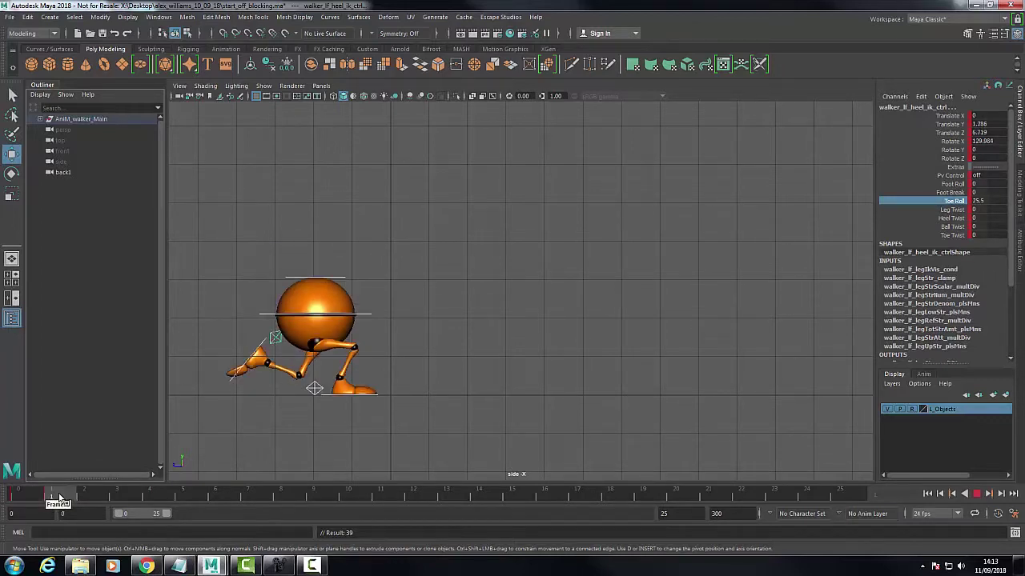
click(37, 493)
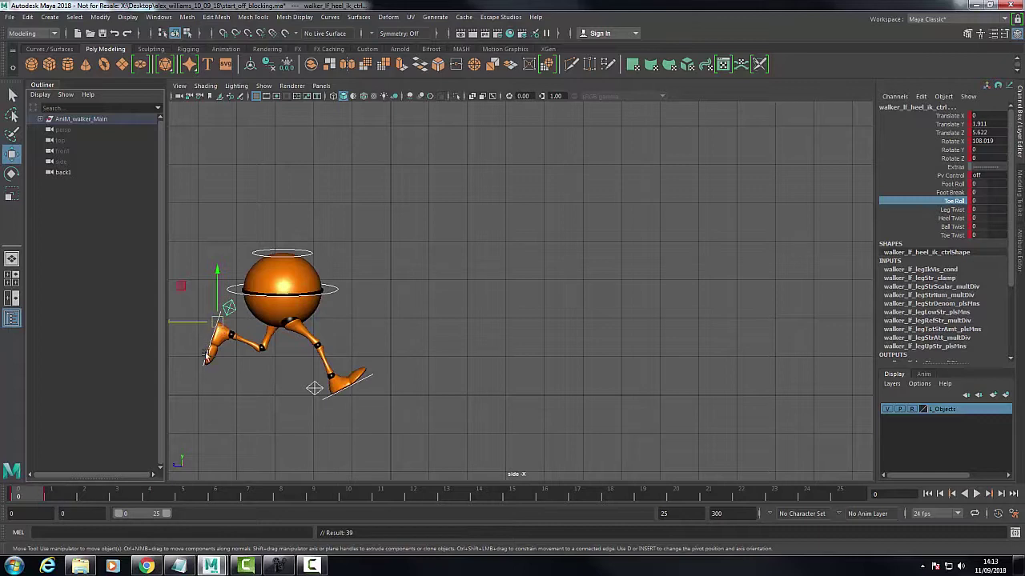
click(53, 498)
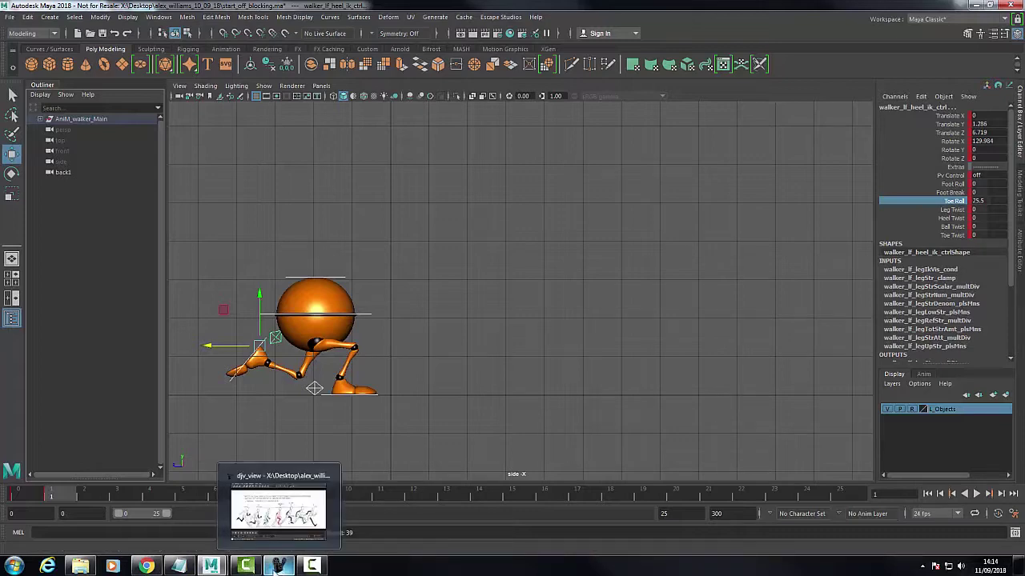
click(278, 567)
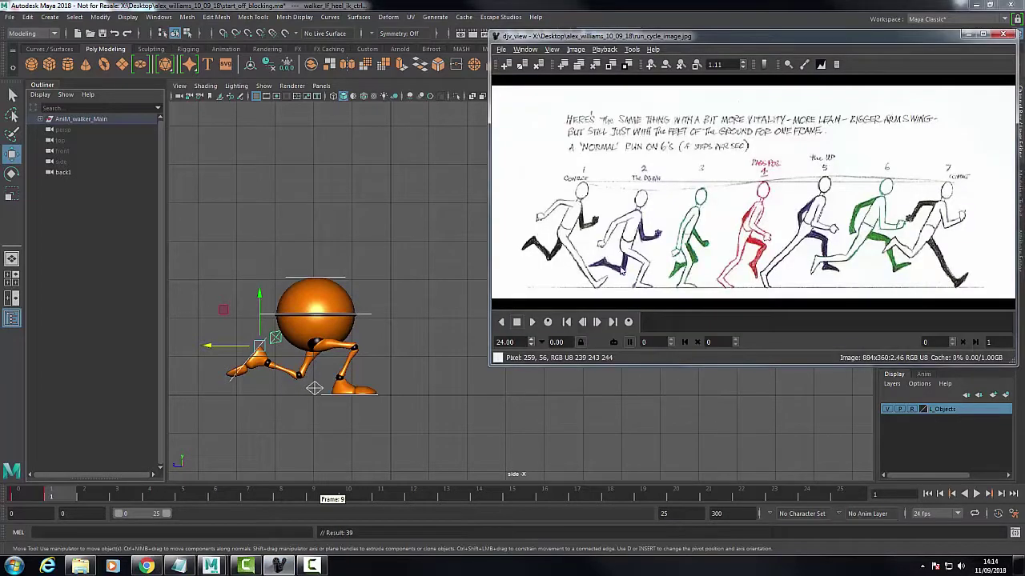
drag(678, 41, 702, 28)
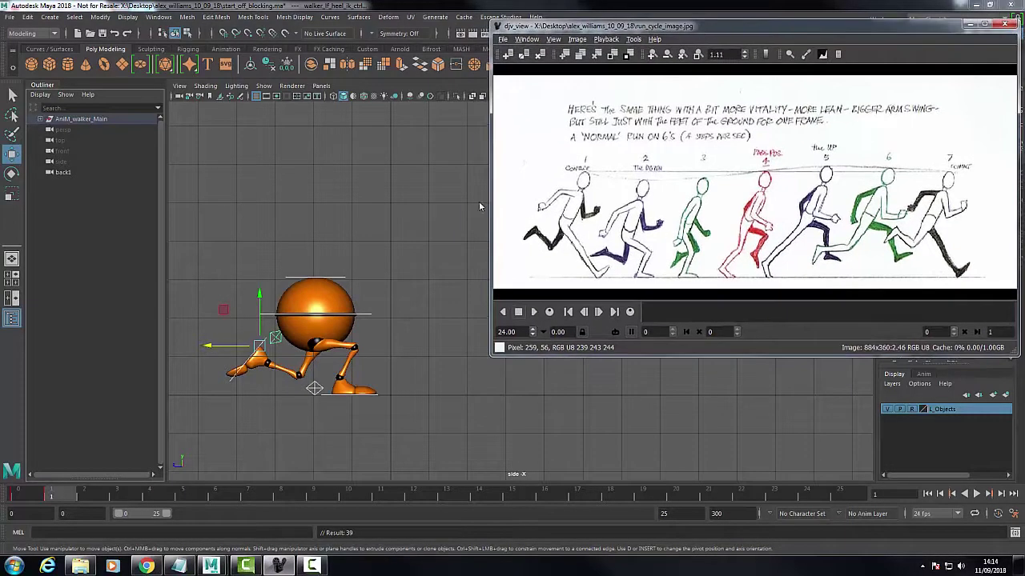
- Move the main body control up and forward to about Translate Y -0.631, Z -8.409, and bring the left heel control forward under the body
click(370, 316)
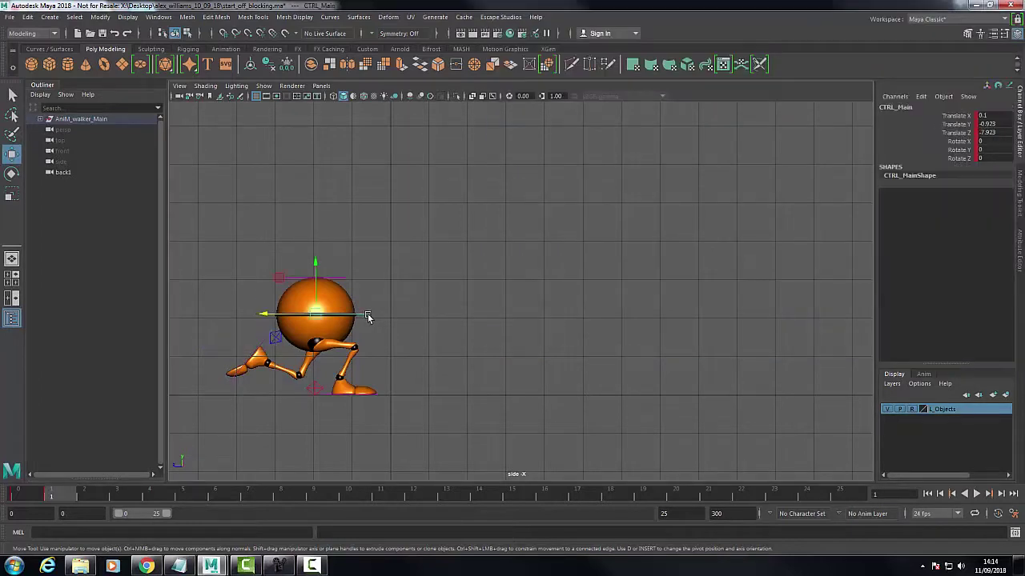
drag(320, 312, 340, 301)
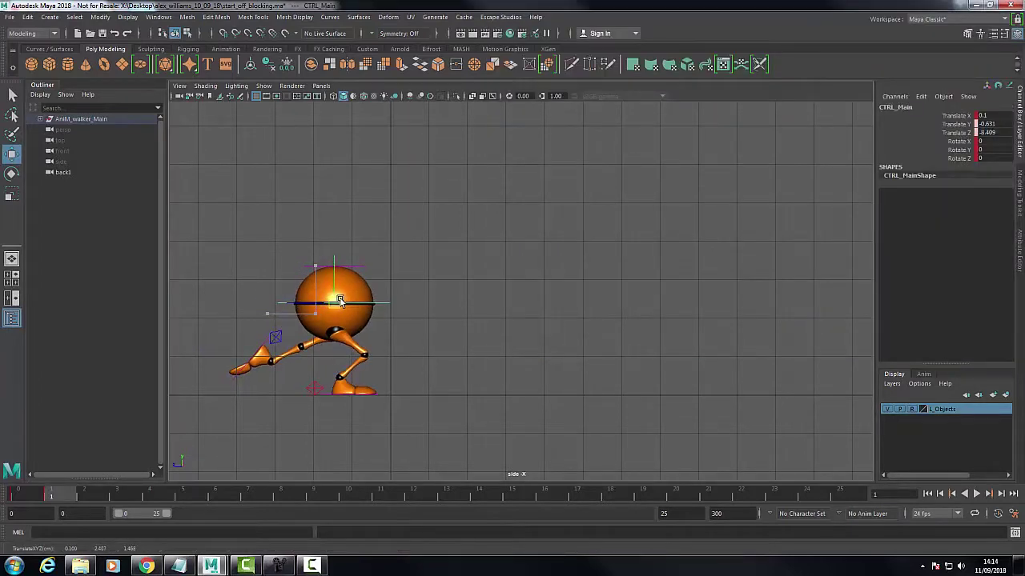
click(277, 337)
drag(210, 348, 272, 357)
key(ctrl+z)
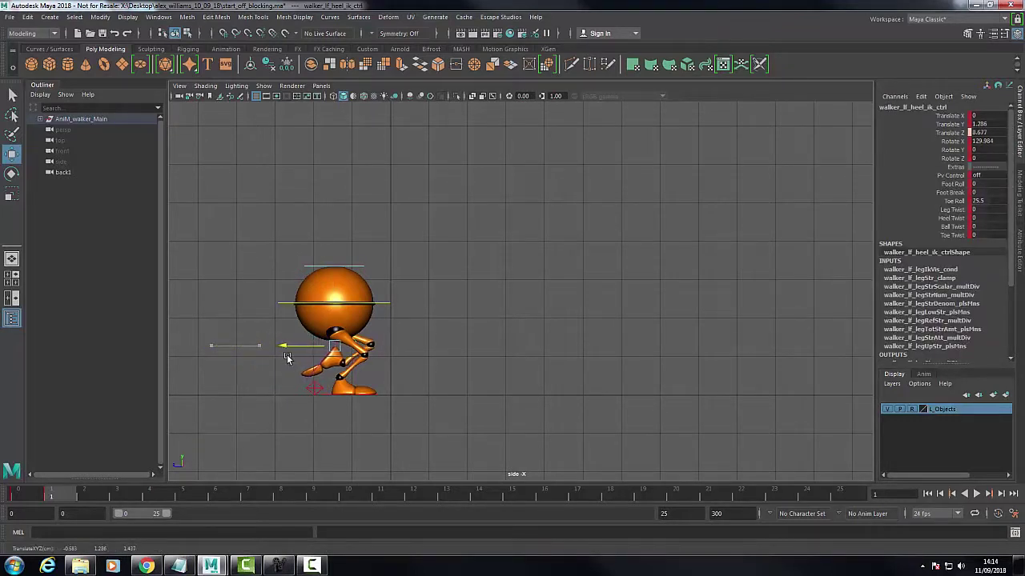
- Refine the main body control to about Translate Y -0.506, Z -8.562, and set the left heel control to Translate Z 8.622
click(386, 301)
drag(344, 304, 346, 299)
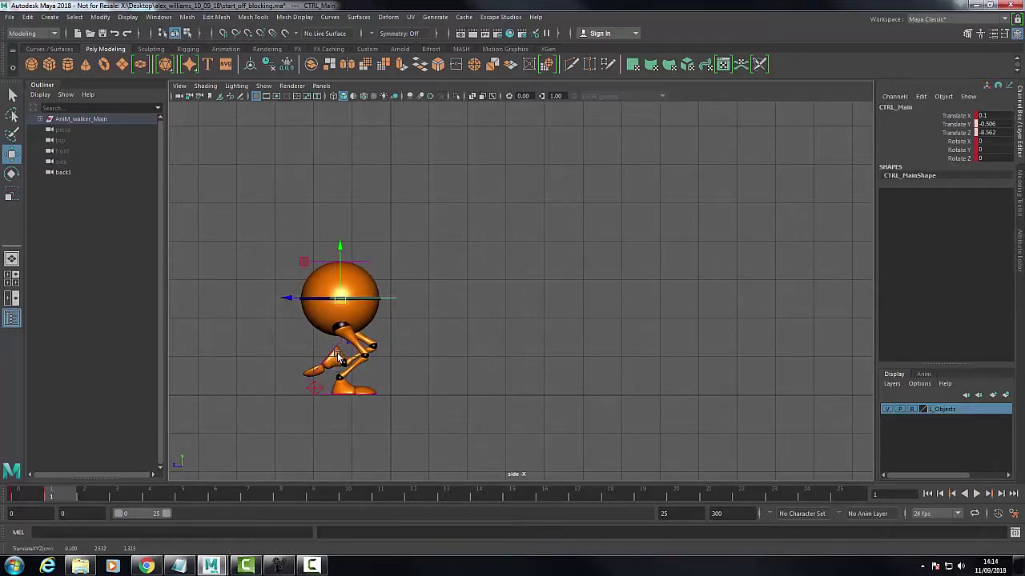
click(379, 368)
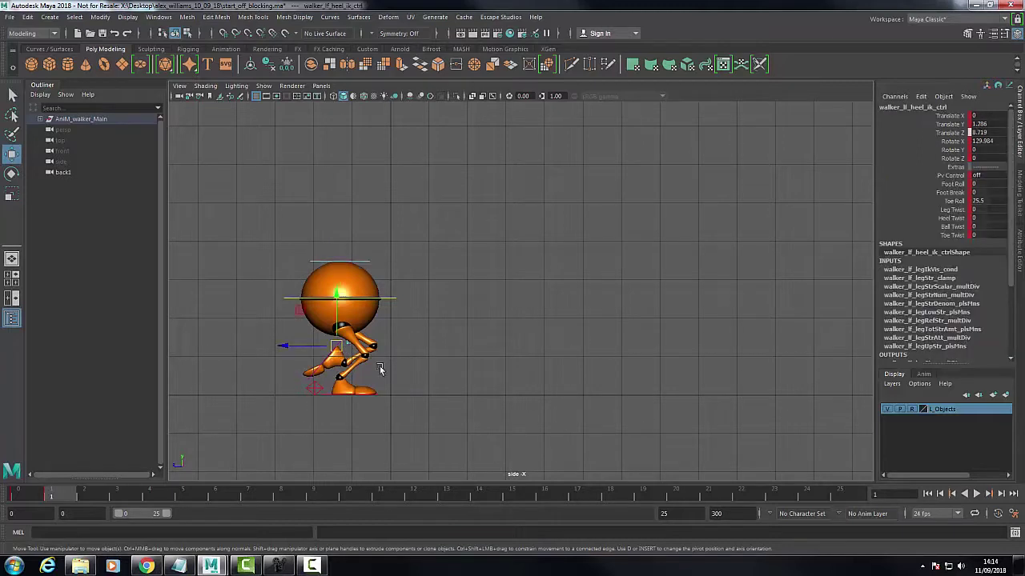
drag(301, 349, 298, 350)
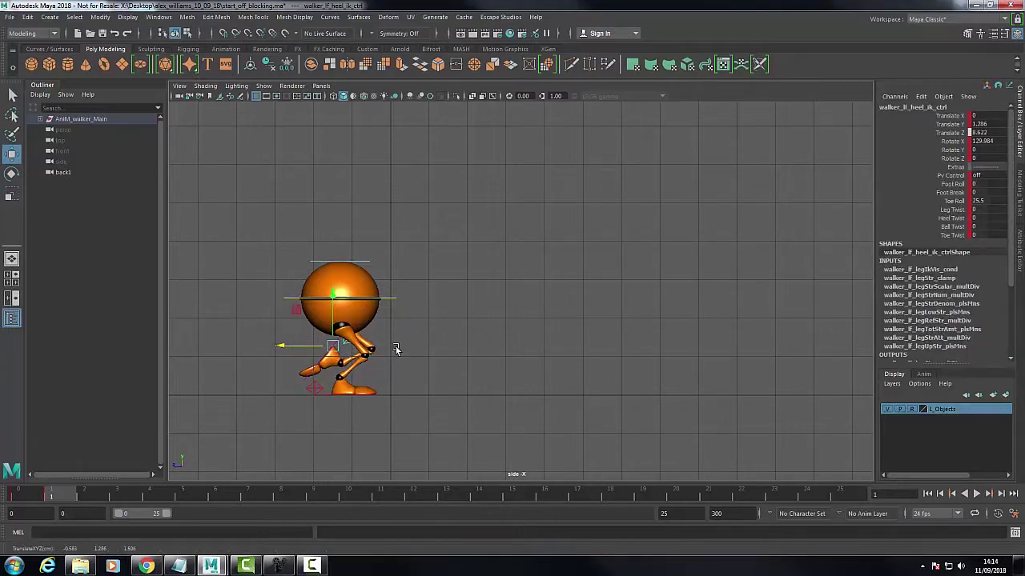
- Check the run cycle reference, rotate the left heel control to Rotate X 101.01 and move it back slightly to Translate Z 8.524
click(279, 566)
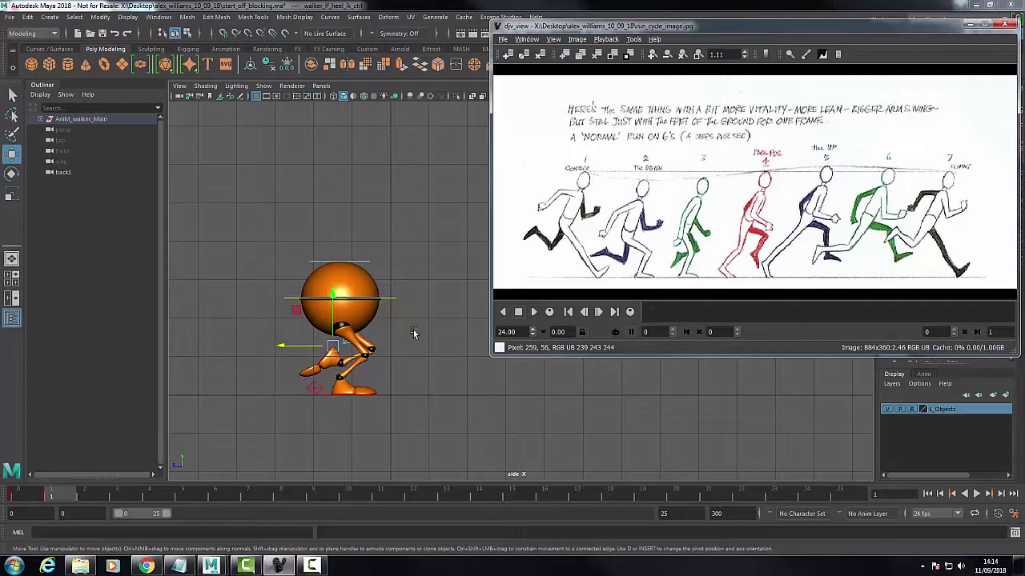
click(25, 194)
key(e)
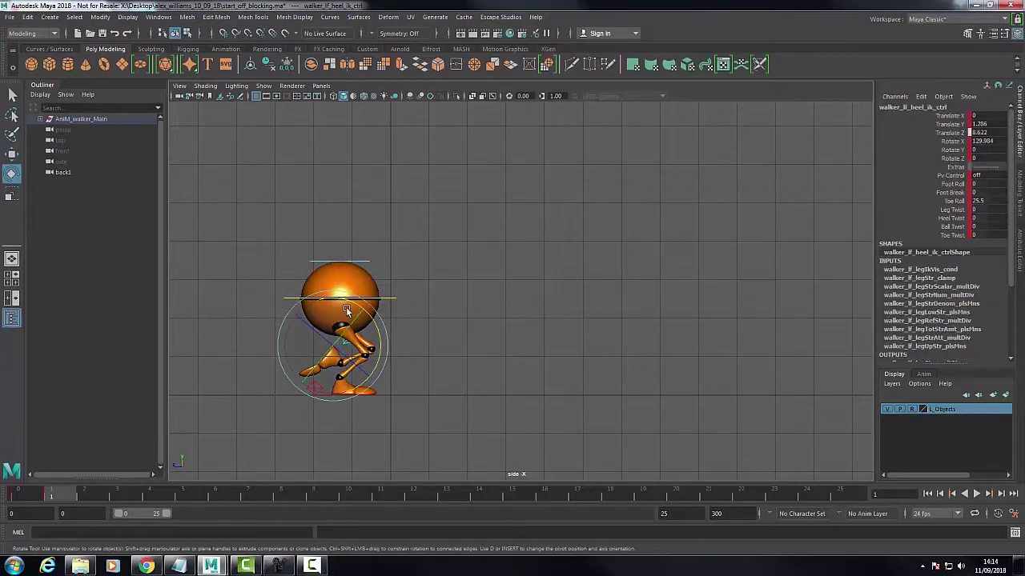
drag(337, 301, 321, 309)
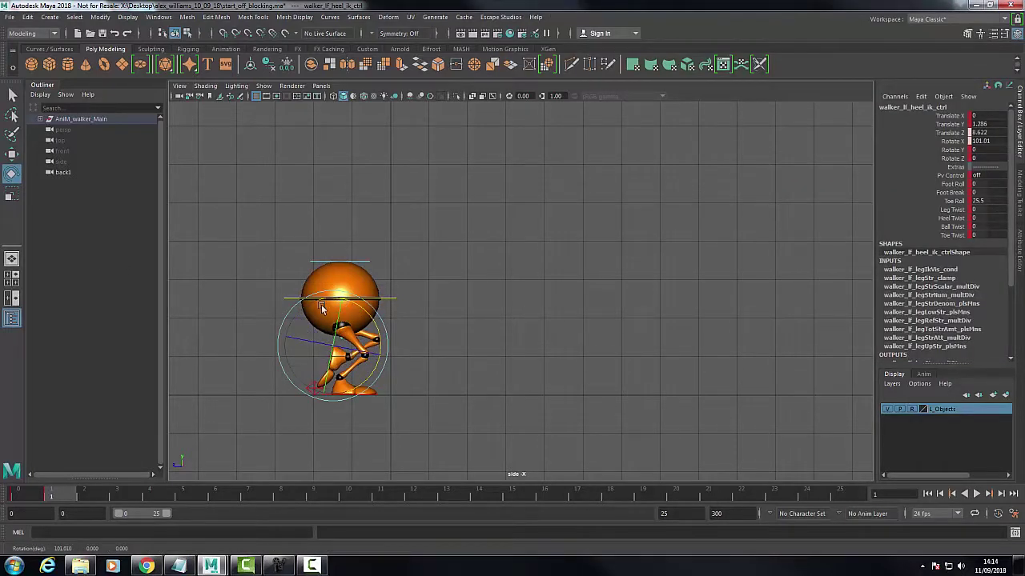
key(w)
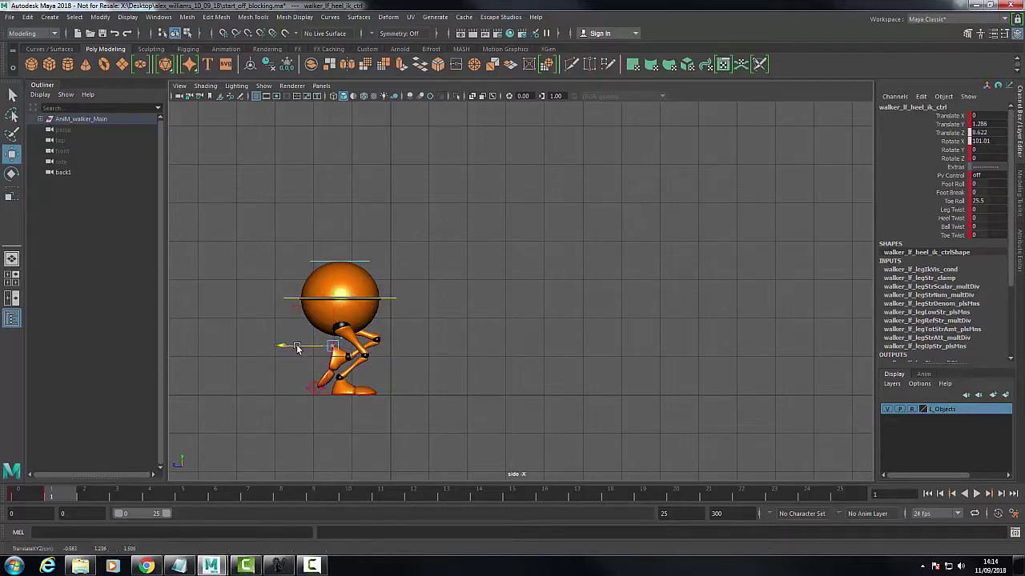
drag(289, 346, 297, 347)
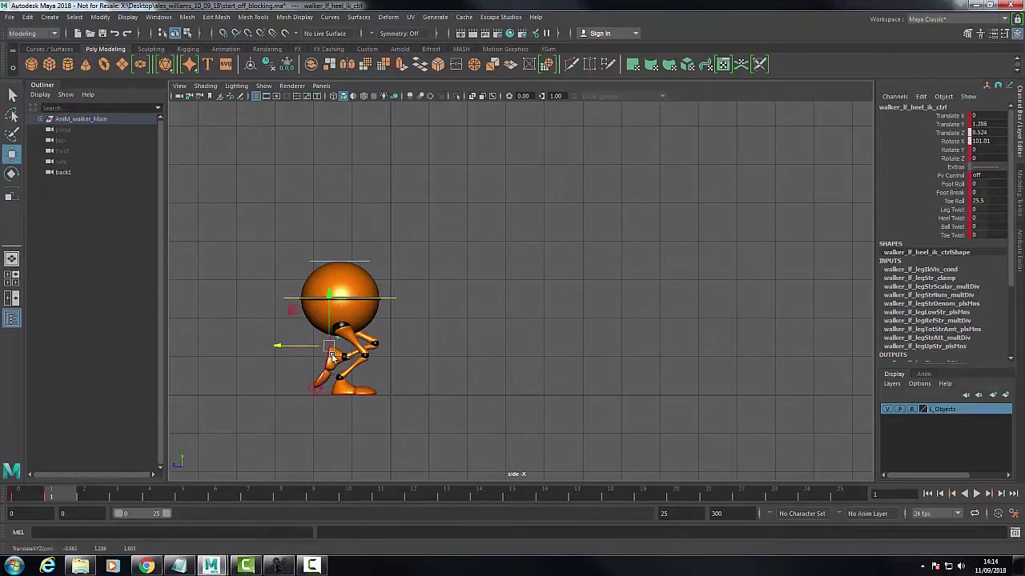
- Check the pose as a silhouette, return to shaded display, and keyframe all the walker's controls in this pose at frame 2
key(7)
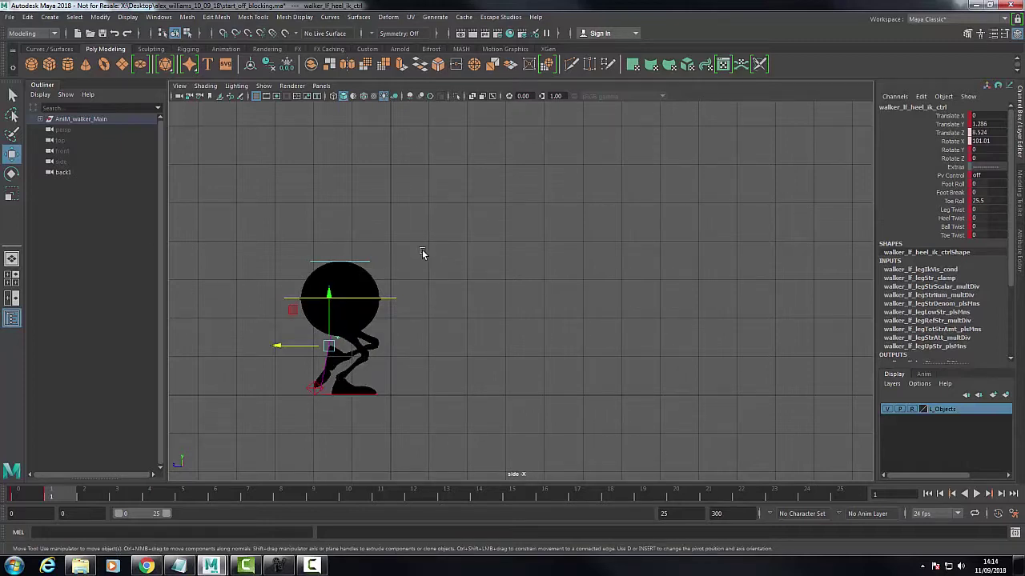
key(5)
drag(268, 233, 423, 398)
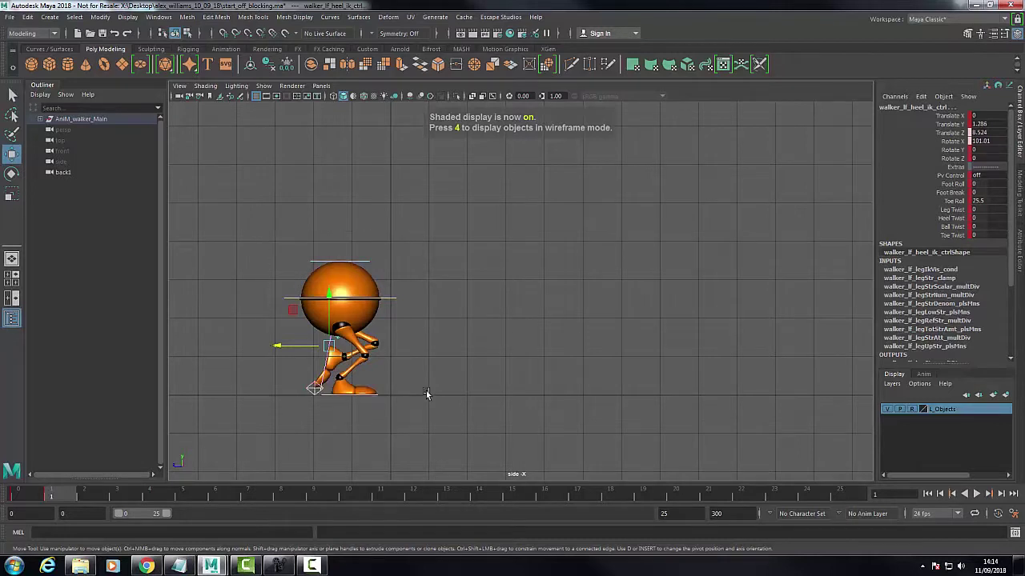
click(87, 500)
key(s)
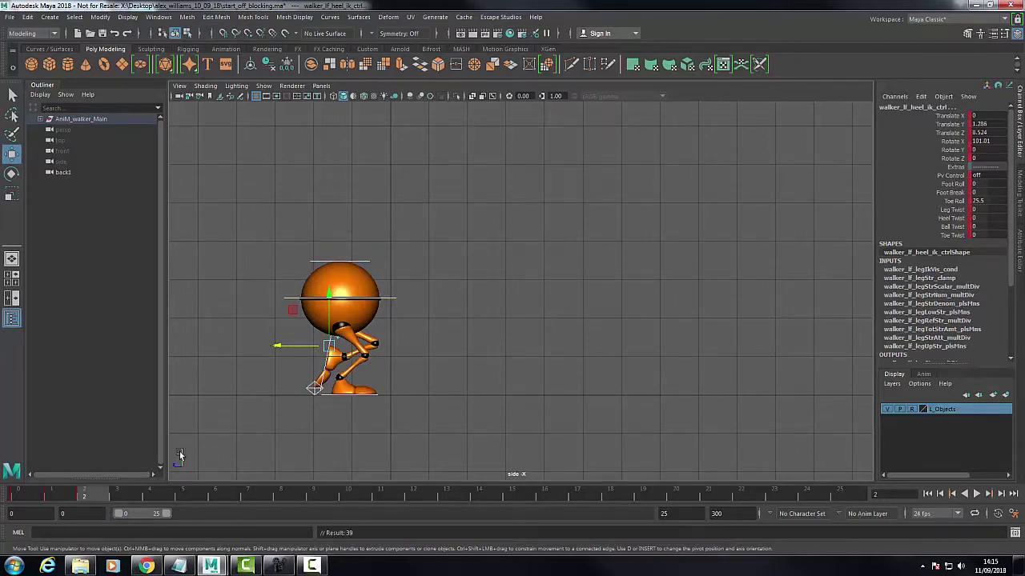
mouse_move(92, 497)
mouse_down()
mouse_move(20, 497)
mouse_move(104, 496)
mouse_up()
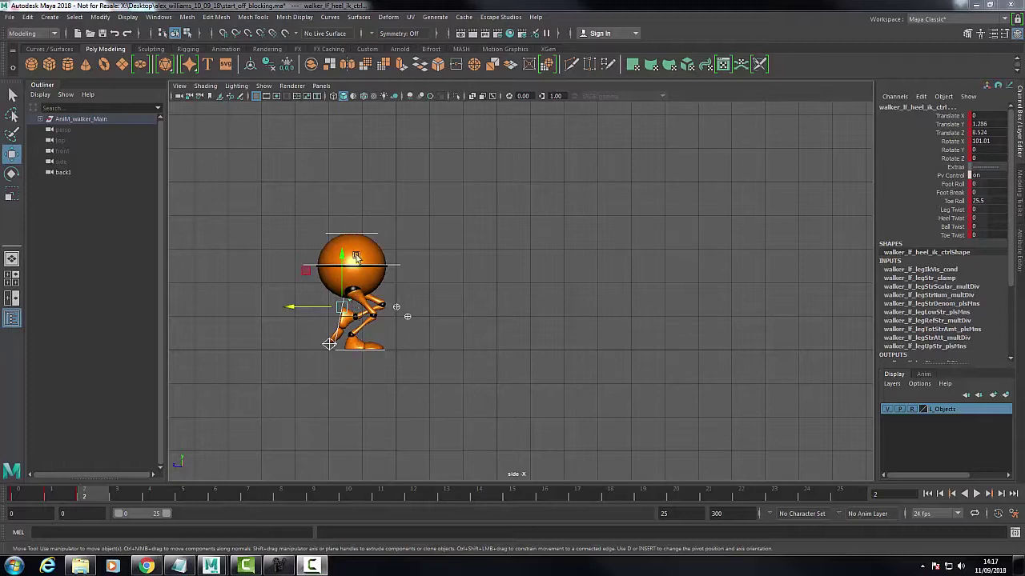
- Move the main body control forward to Translate Z -8.8 using the run cycle reference, and keyframe all the walker's controls at frame 2
click(392, 266)
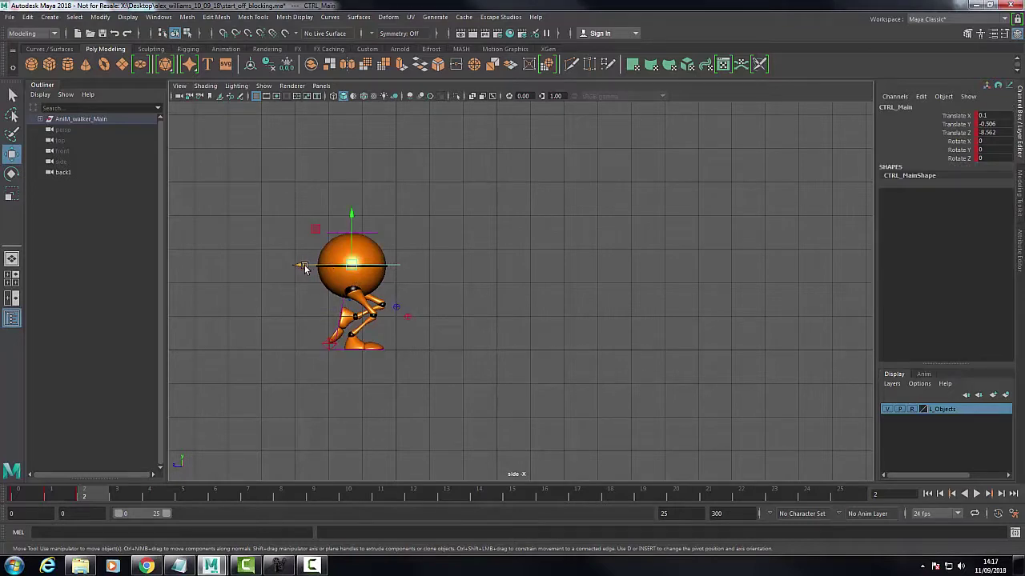
drag(304, 265, 308, 263)
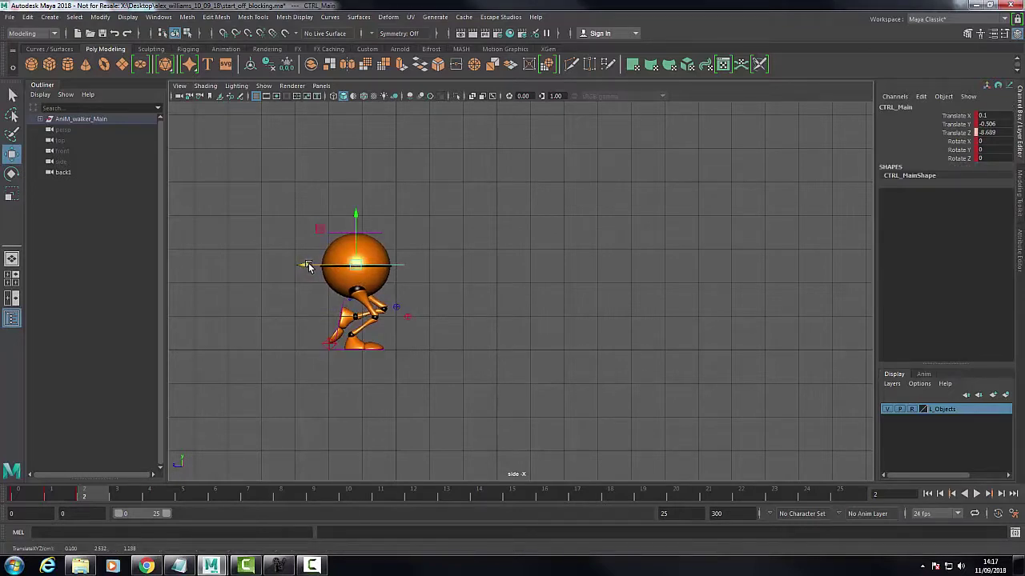
click(310, 566)
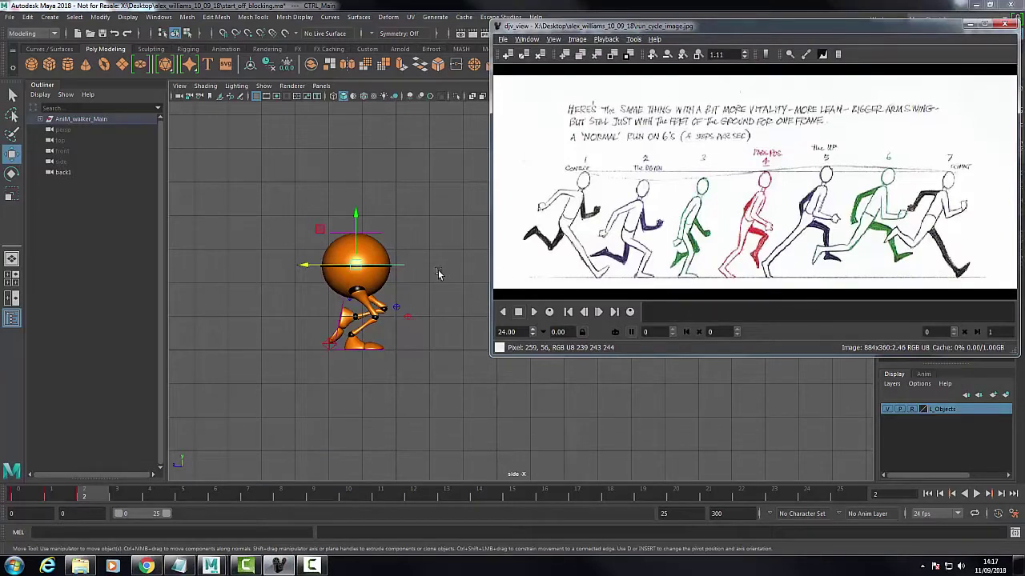
click(313, 268)
drag(313, 268, 316, 268)
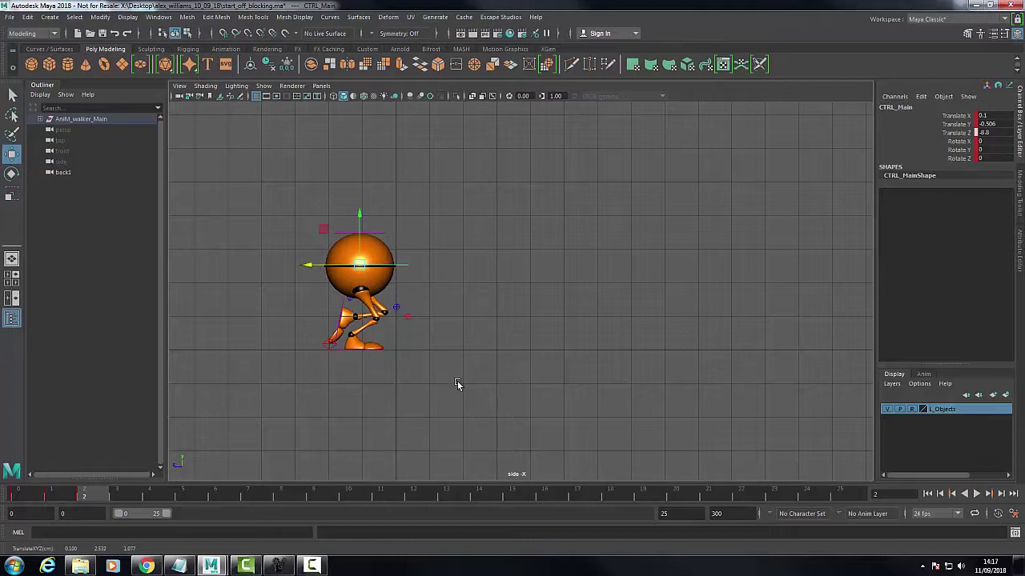
drag(283, 200, 452, 398)
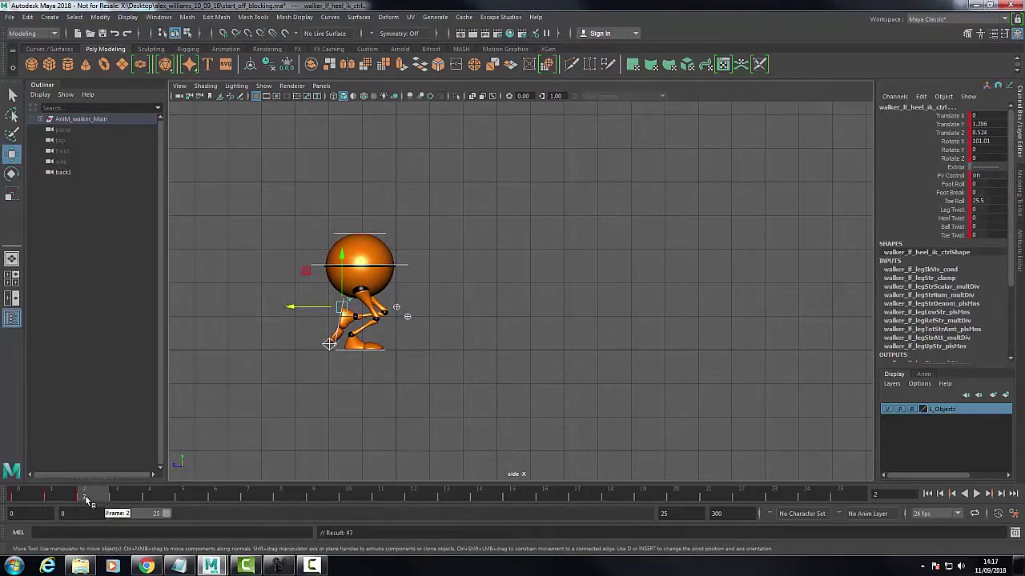
key(alt+v)
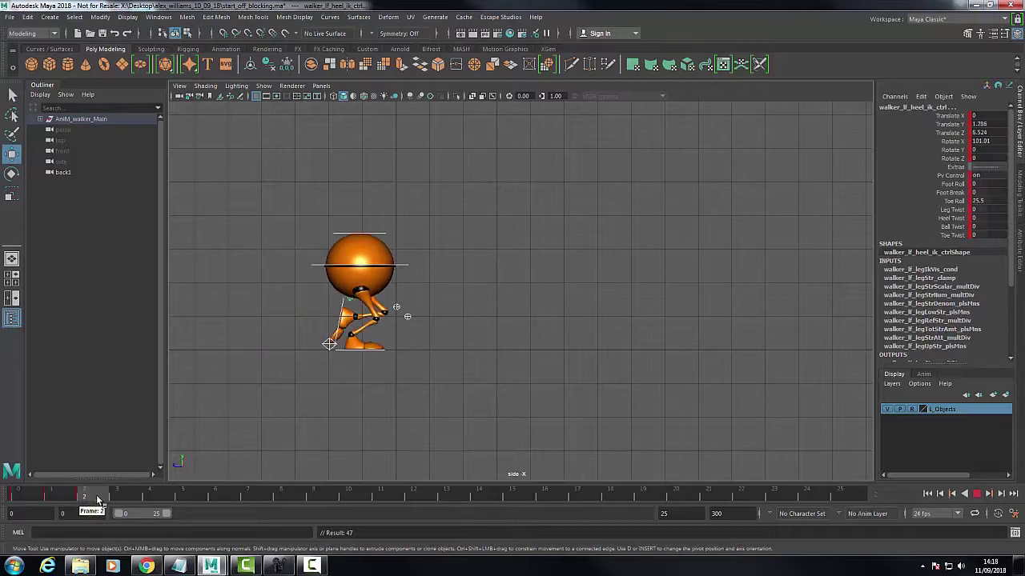
- Go to frame 3, check the reference's next pose, and move the main body control up and forward to about Translate Y -0.284, Z -9.245
drag(97, 501, 120, 498)
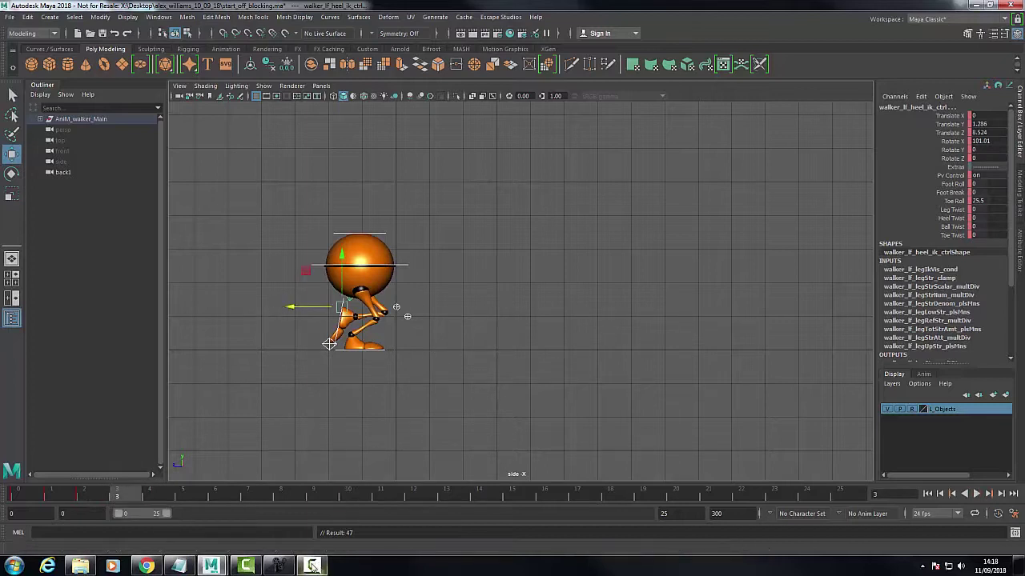
click(280, 566)
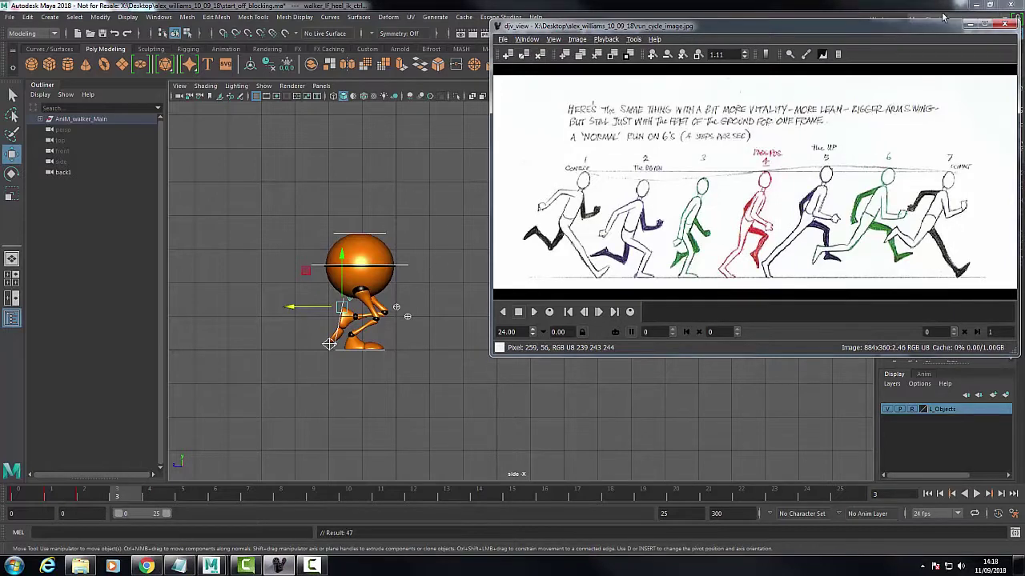
click(736, 12)
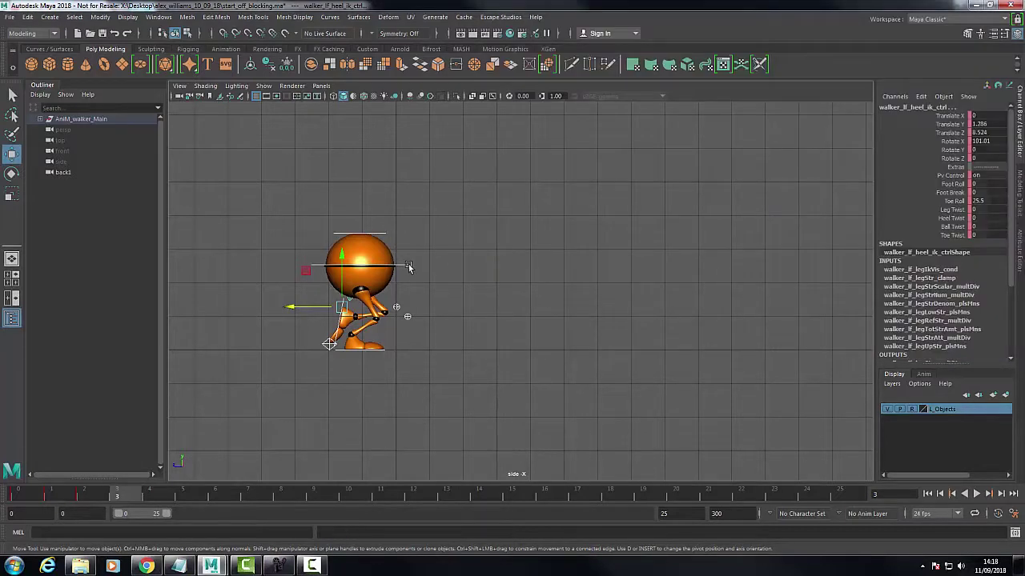
click(376, 271)
drag(362, 266, 381, 259)
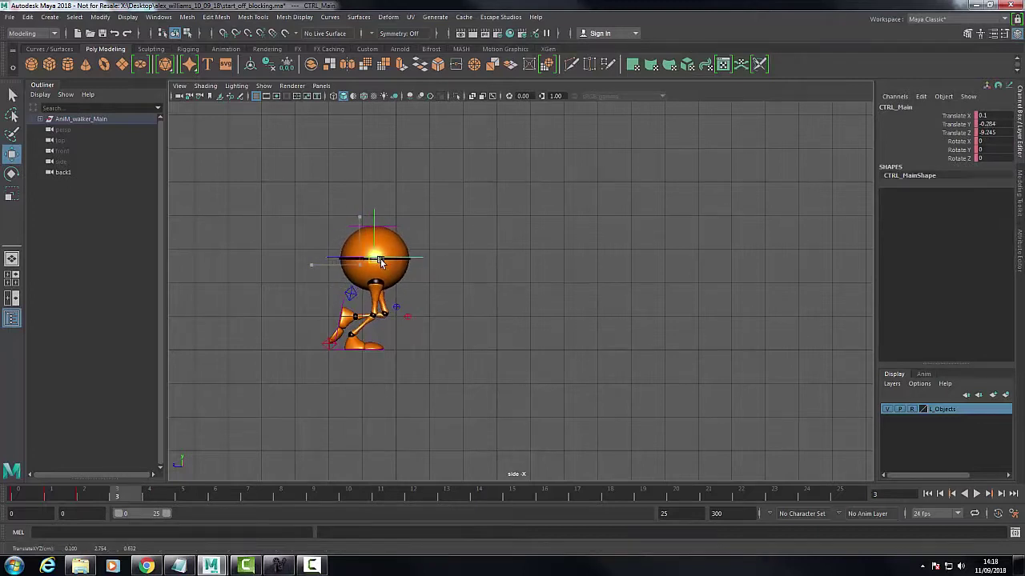
- Move the left heel control forward past the standing leg to Translate Z 9.843
click(351, 296)
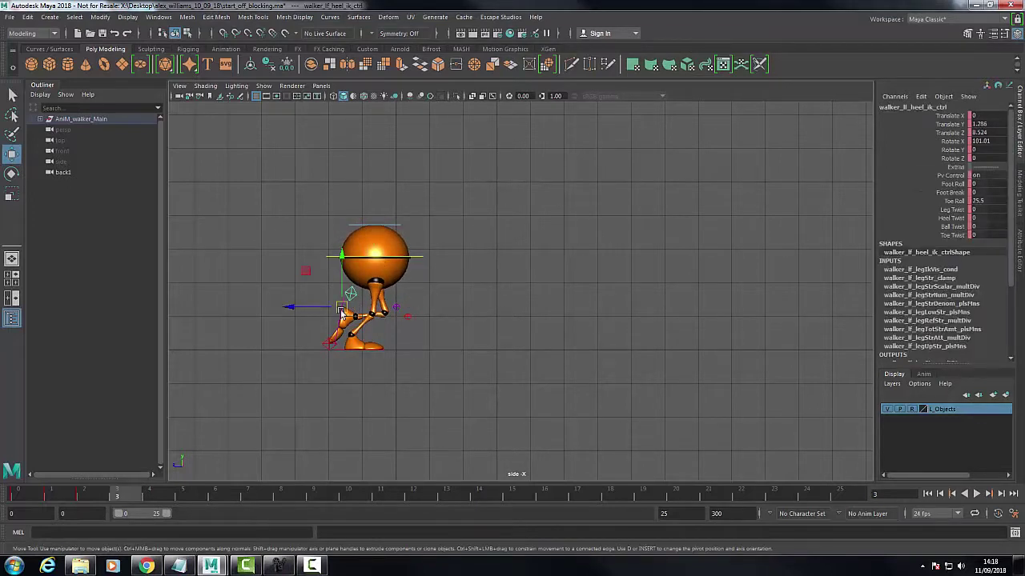
drag(302, 307, 326, 311)
drag(347, 311, 345, 311)
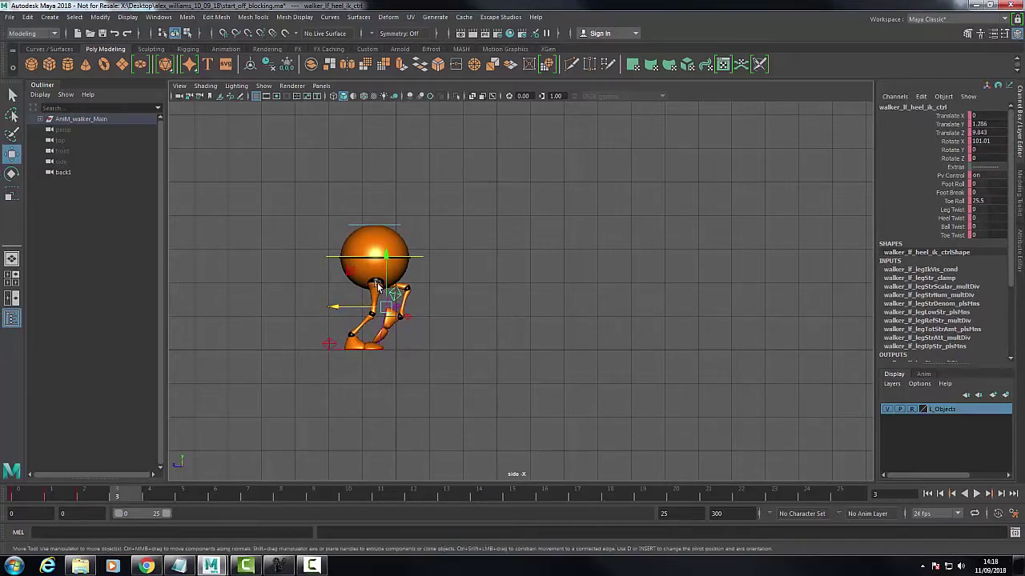
- Move the left knee pole vector control forward and up, and the right knee's forward to Translate Z 9.577, keeping both ahead of the knees
click(403, 306)
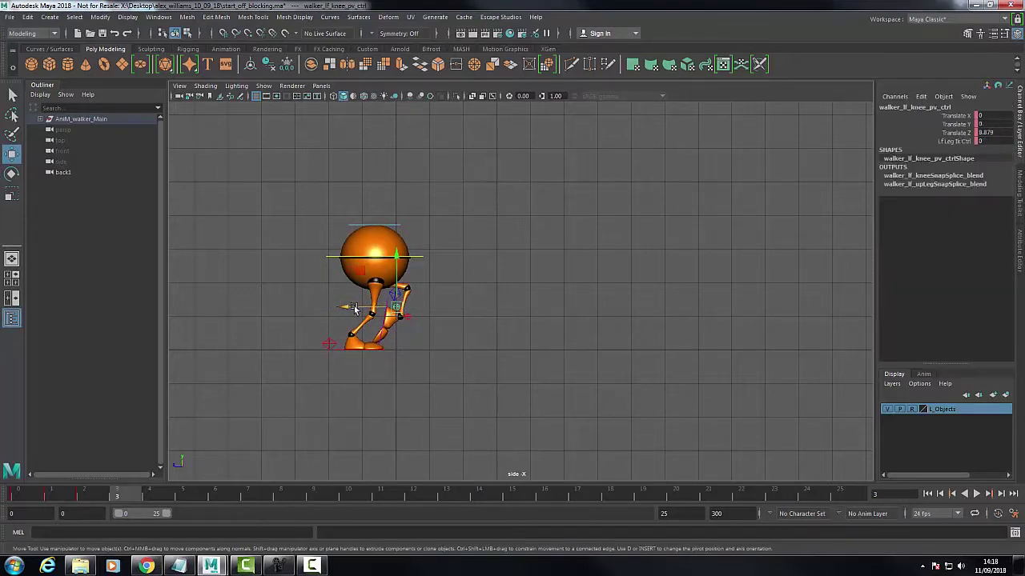
drag(400, 308, 431, 308)
drag(430, 270, 430, 248)
click(414, 318)
drag(414, 319, 419, 317)
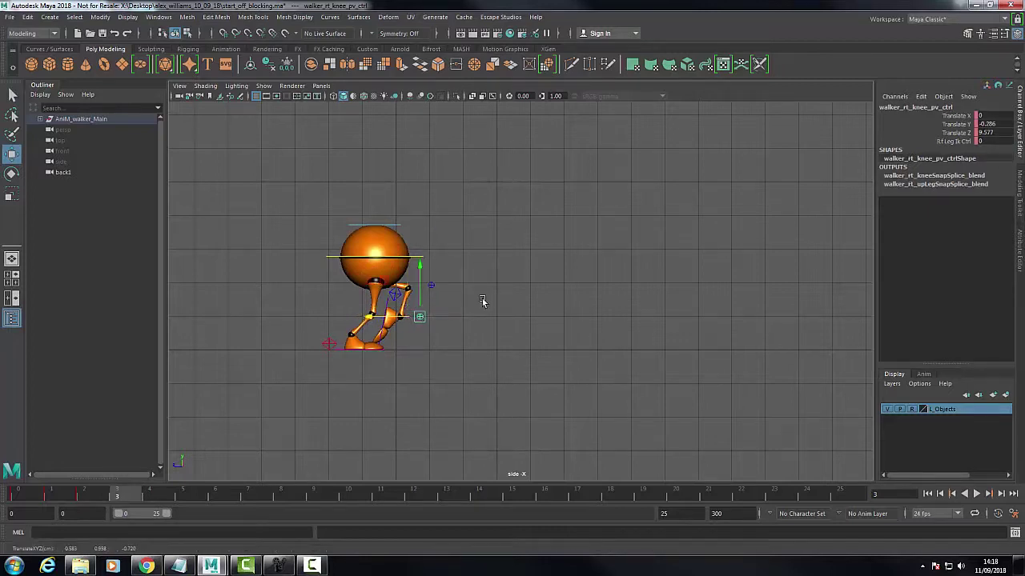
click(396, 296)
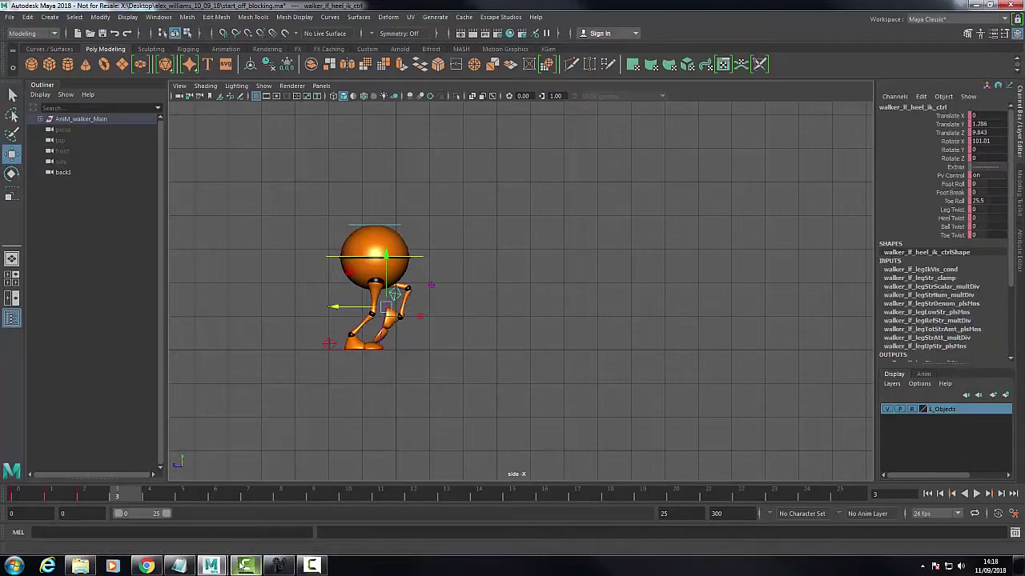
- Using the run cycle reference, rotate the left heel control to Rotate X 50.081 and set its Toe Roll to 11.3
click(278, 566)
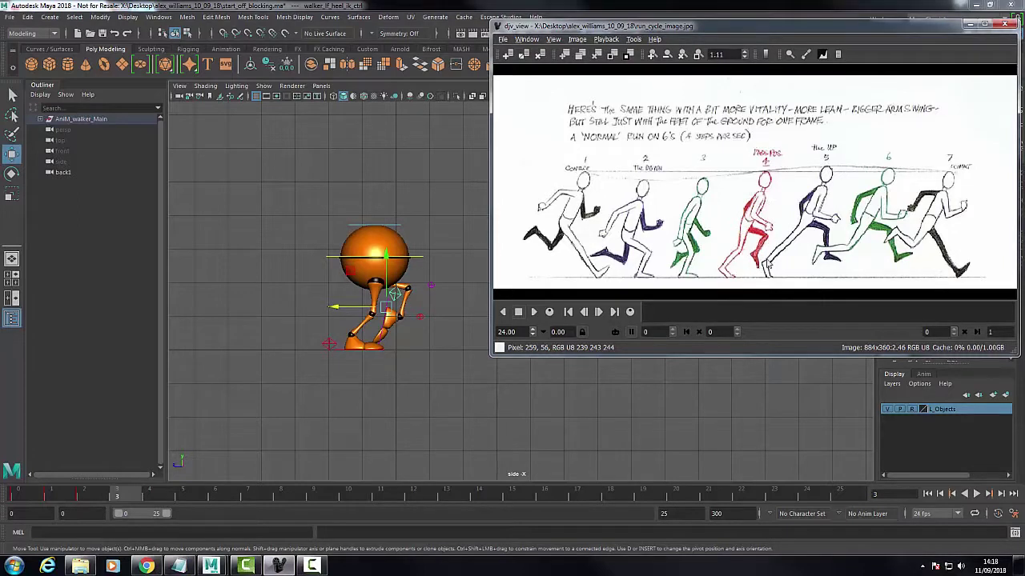
click(12, 173)
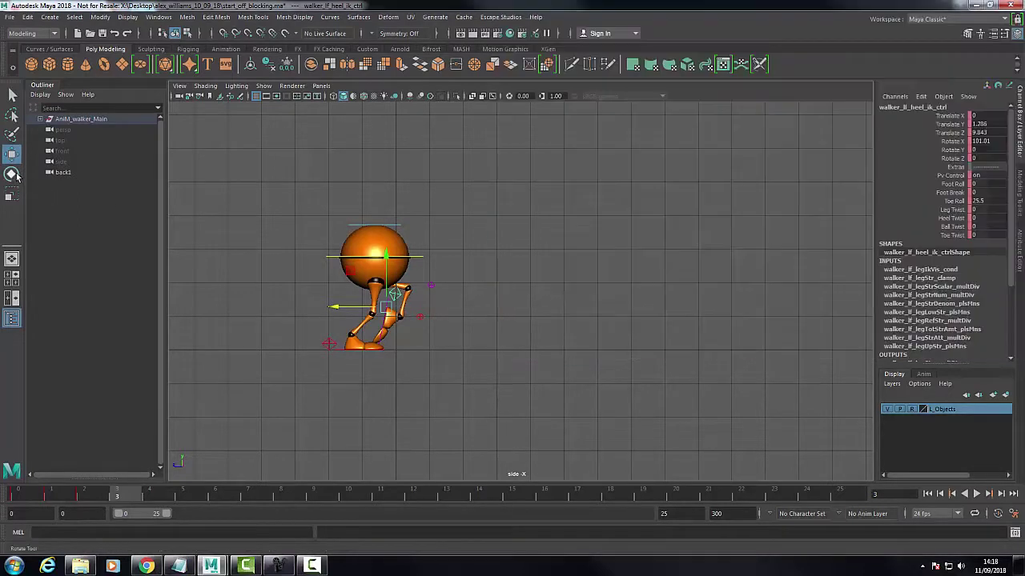
drag(411, 270, 369, 258)
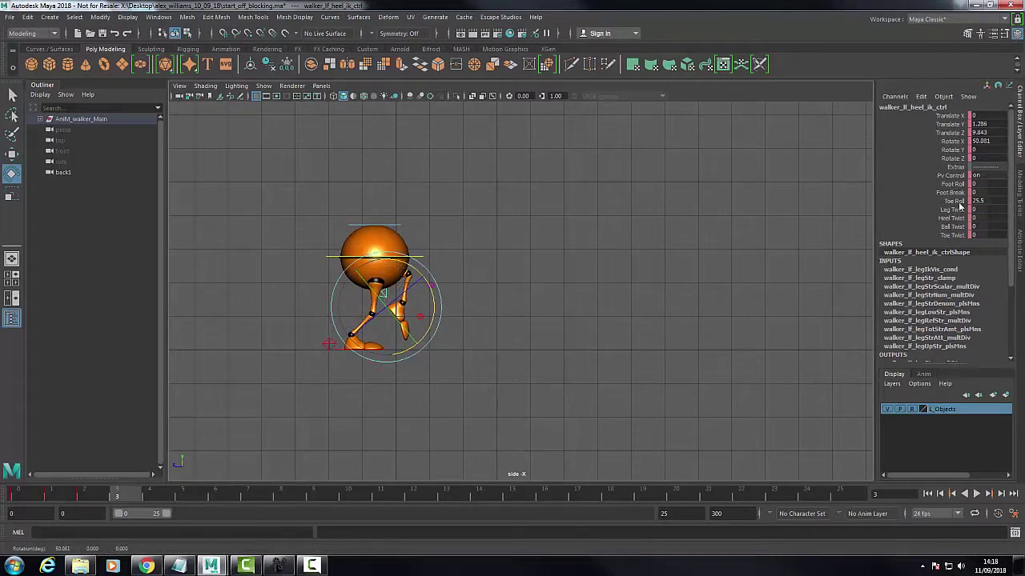
click(953, 201)
middle_drag(736, 228, 677, 232)
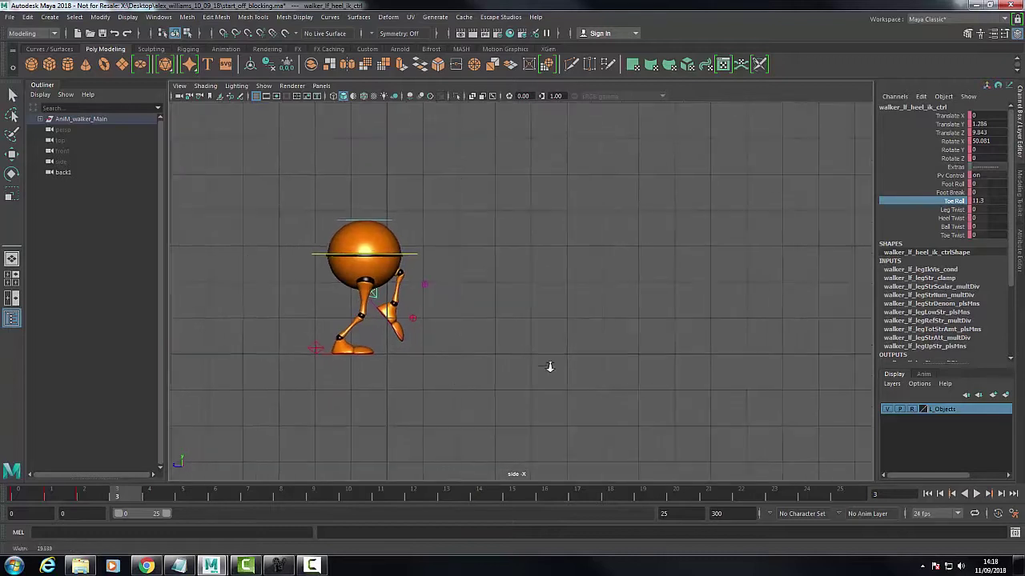
- Reposition the left heel control against the reference pose, settling at Translate Y 1.009 and Translate Z 9.918
scroll(538, 289, up, 2)
alt+middle_drag(536, 297, 520, 272)
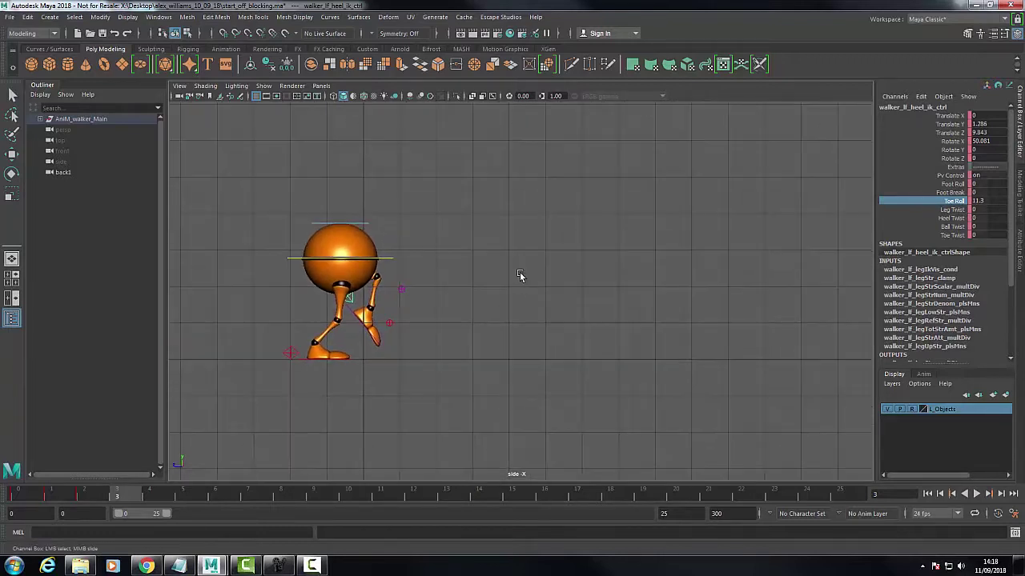
key(w)
middle_drag(591, 218, 605, 216)
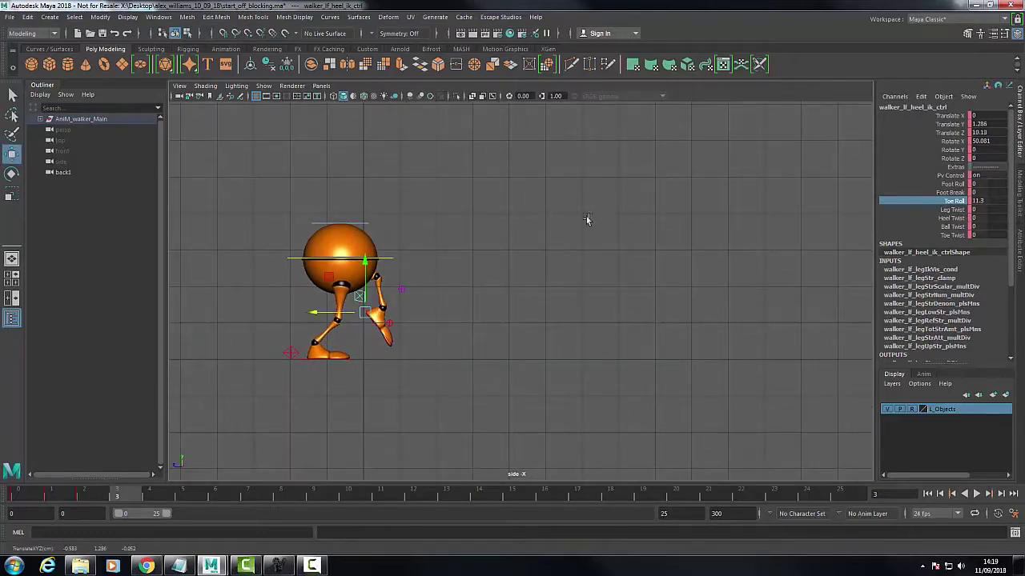
alt+right_drag(445, 270, 461, 330)
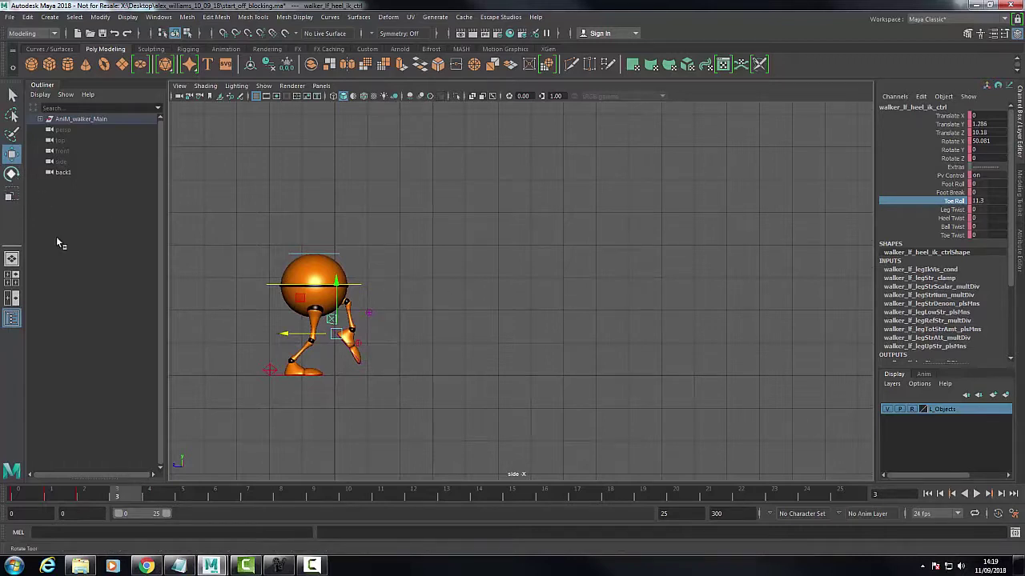
click(280, 567)
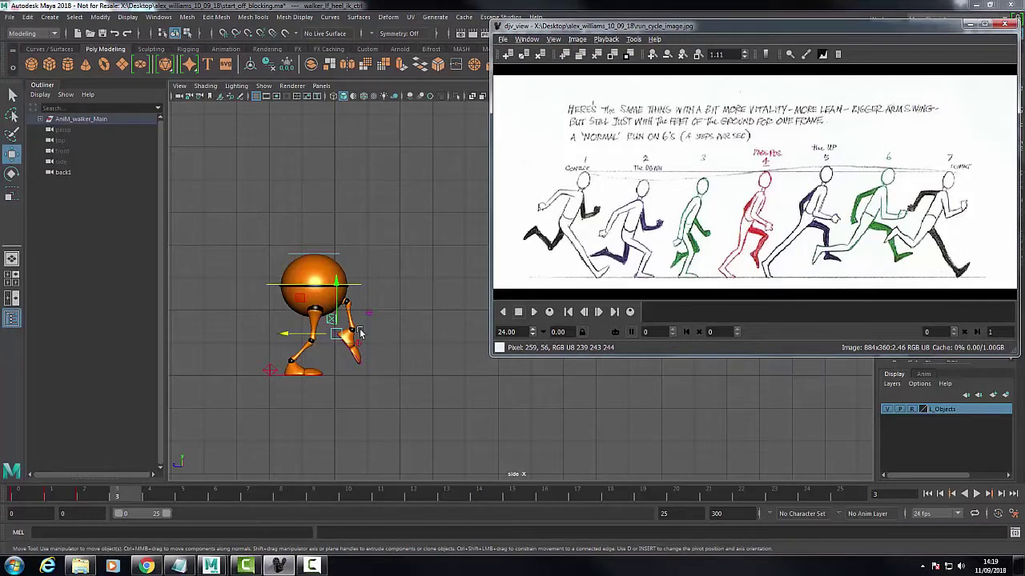
click(337, 289)
drag(338, 290, 337, 292)
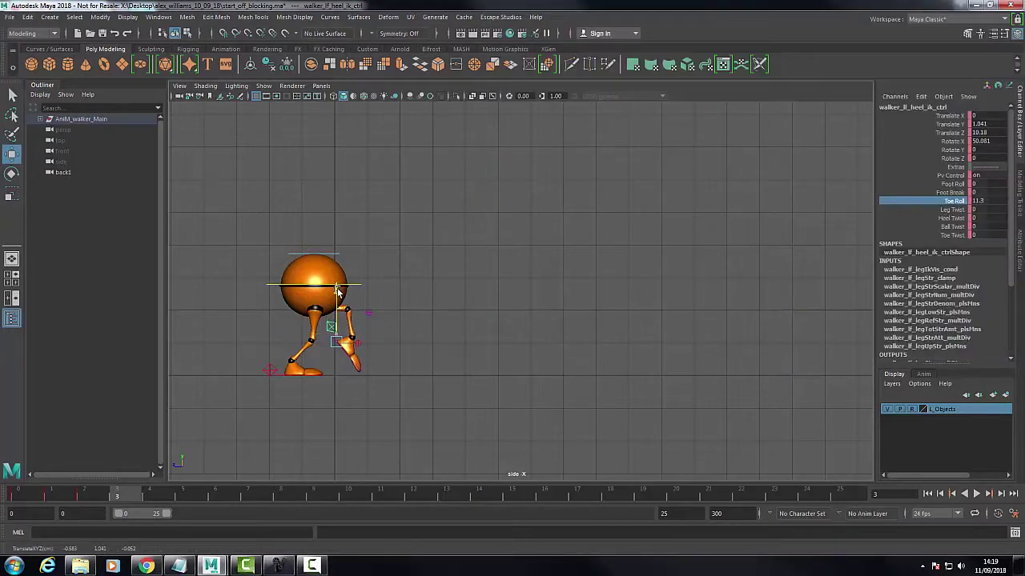
drag(304, 344, 294, 344)
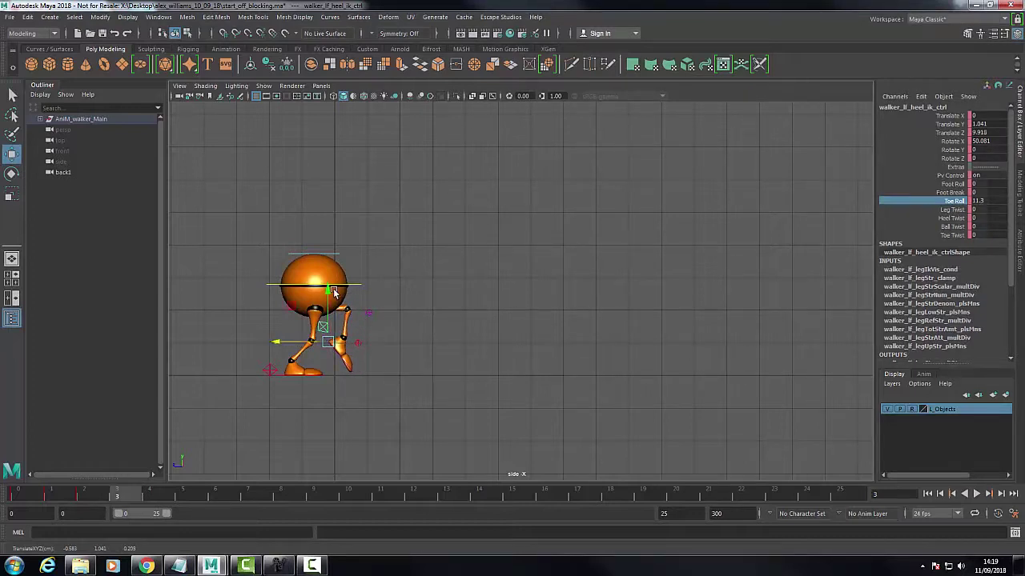
drag(331, 292, 331, 293)
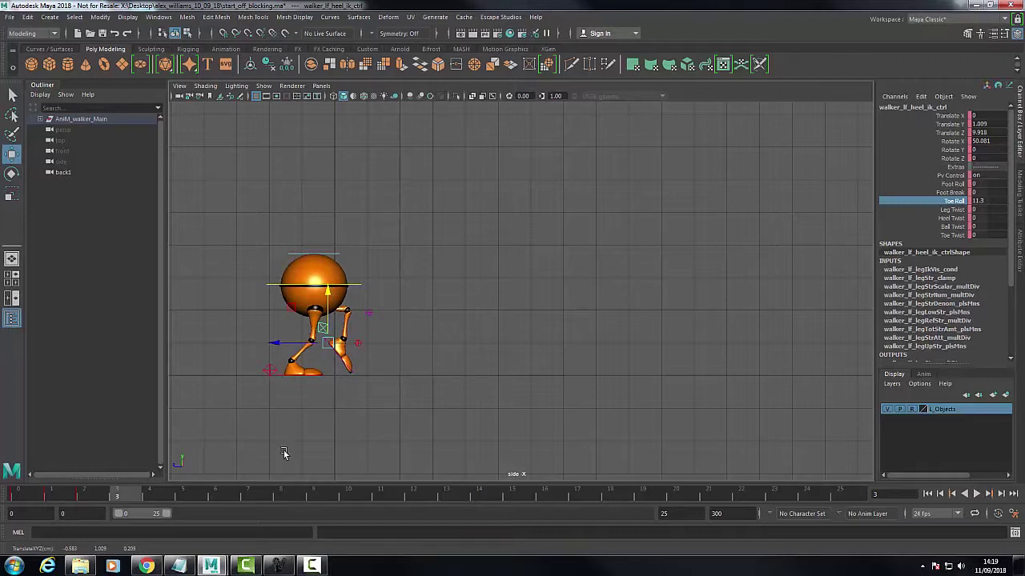
- Check the reference's standing foot, then set the right heel control's Toe Roll to -50 and Foot Roll to 2.1
click(292, 567)
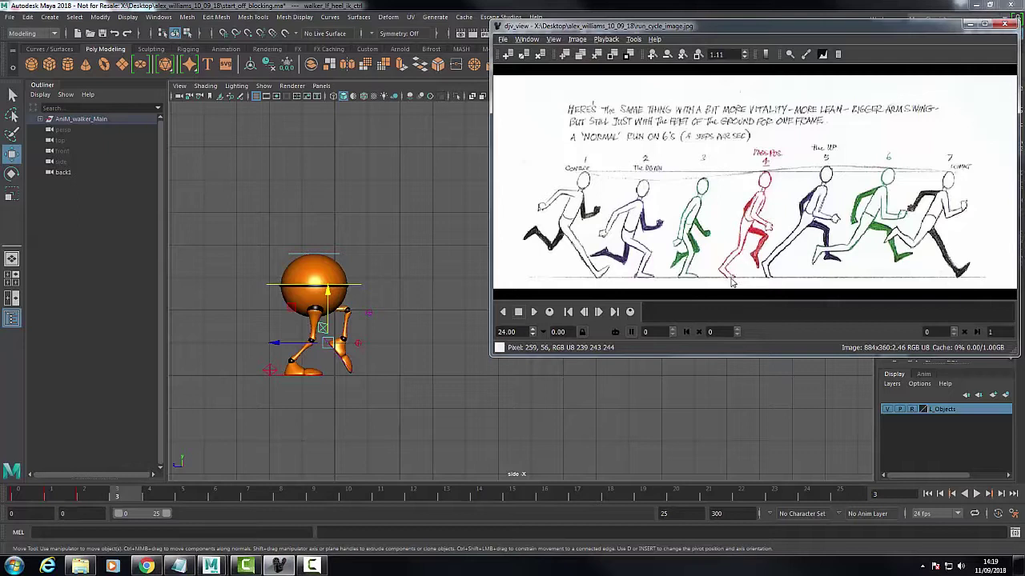
click(269, 372)
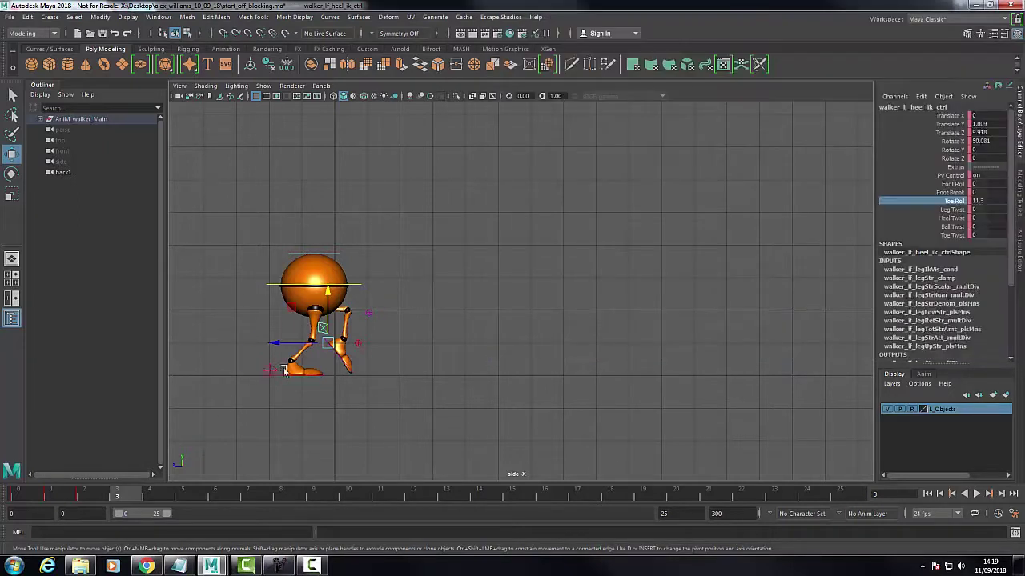
click(960, 205)
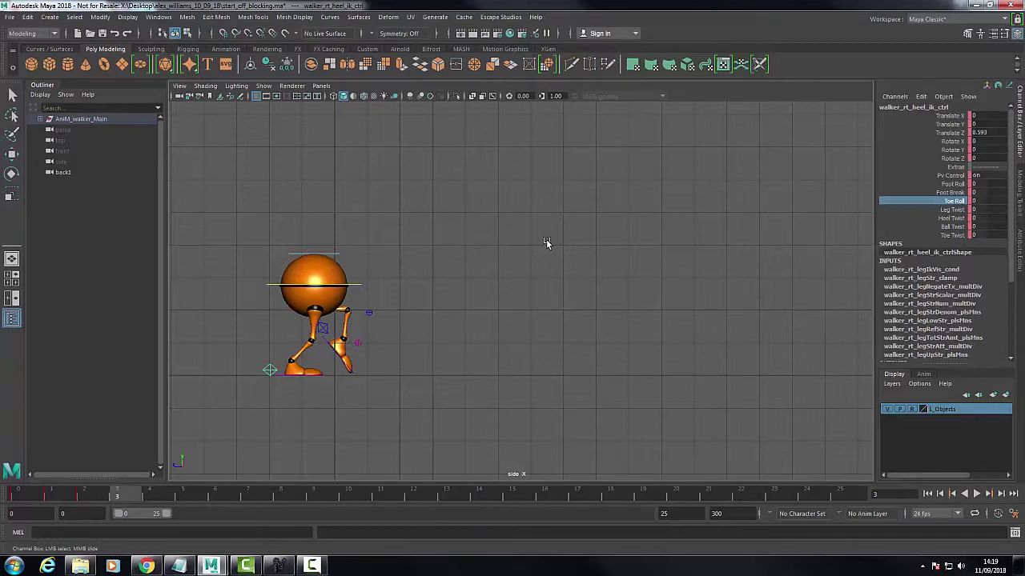
middle_drag(546, 242, 446, 252)
click(956, 186)
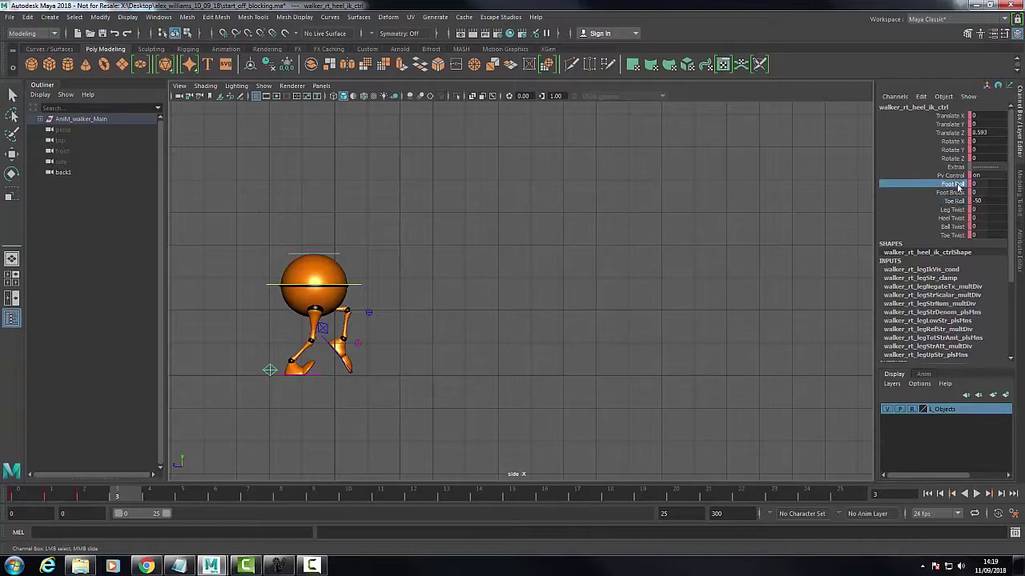
mouse_move(480, 246)
middle_down()
mouse_move(565, 247)
mouse_move(491, 250)
middle_up()
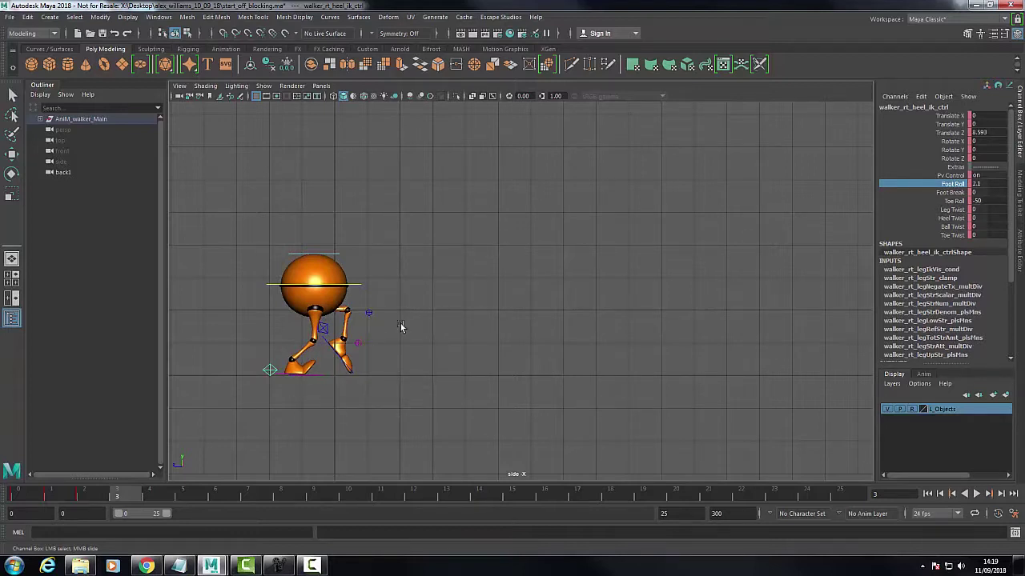
- Rotate the right heel control to Rotate X 67.79 and raise it back to Translate Y 0.699, Translate Z 8.382
alt+middle_drag(401, 326, 521, 302)
alt+right_drag(521, 301, 526, 442)
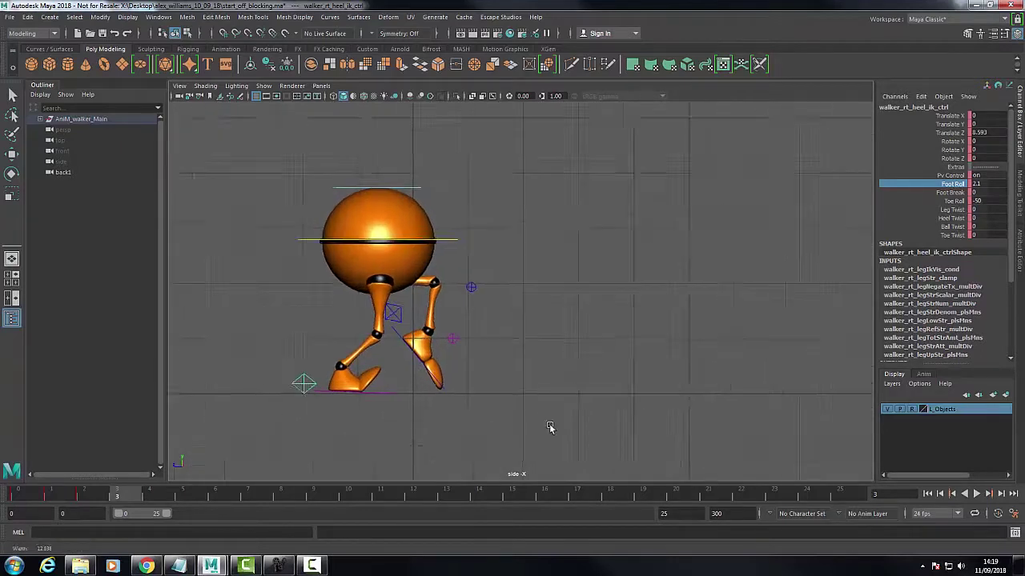
alt+middle_drag(526, 442, 650, 329)
alt+right_drag(650, 329, 629, 421)
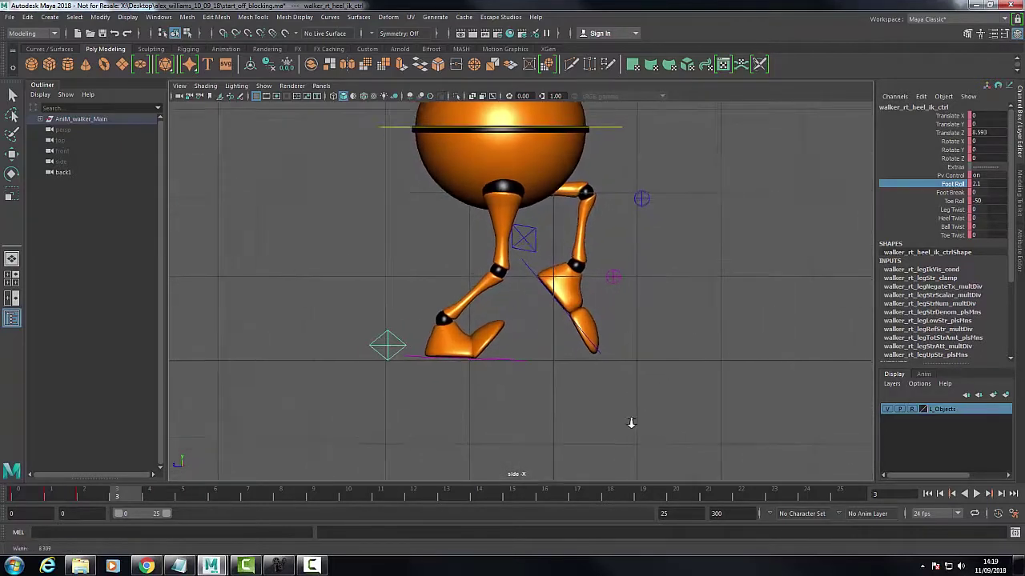
alt+middle_drag(629, 421, 620, 413)
click(464, 384)
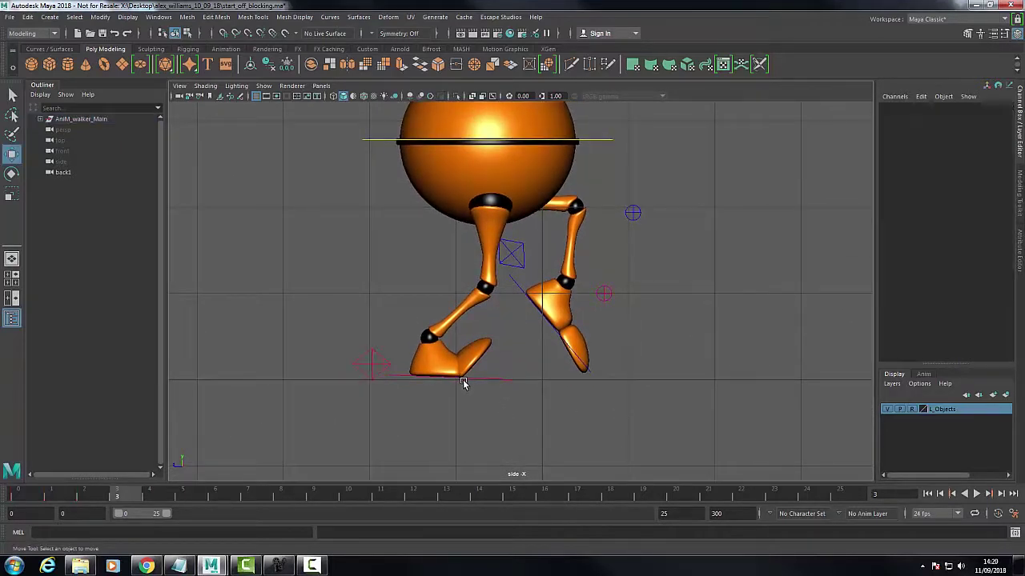
click(380, 358)
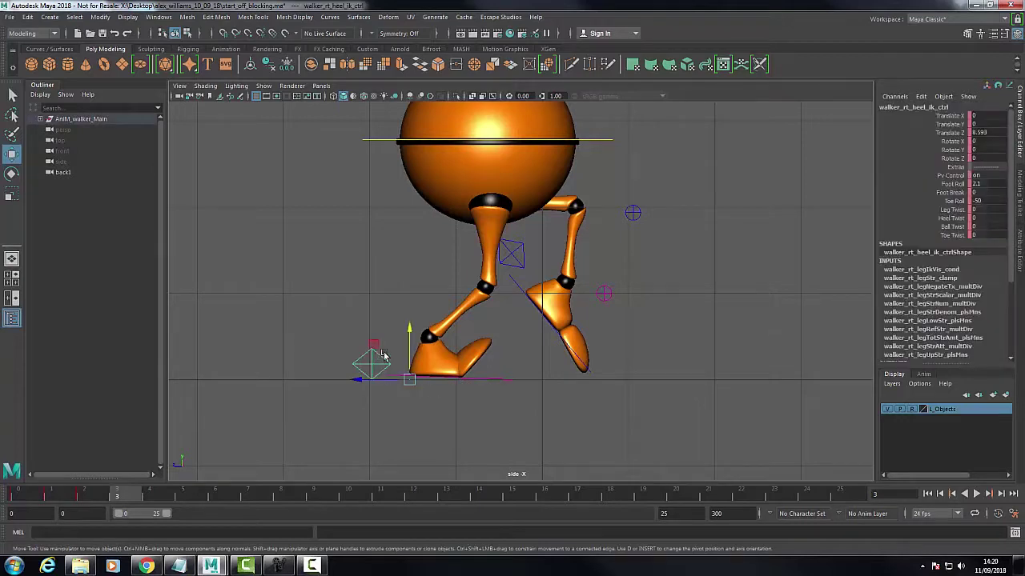
click(12, 172)
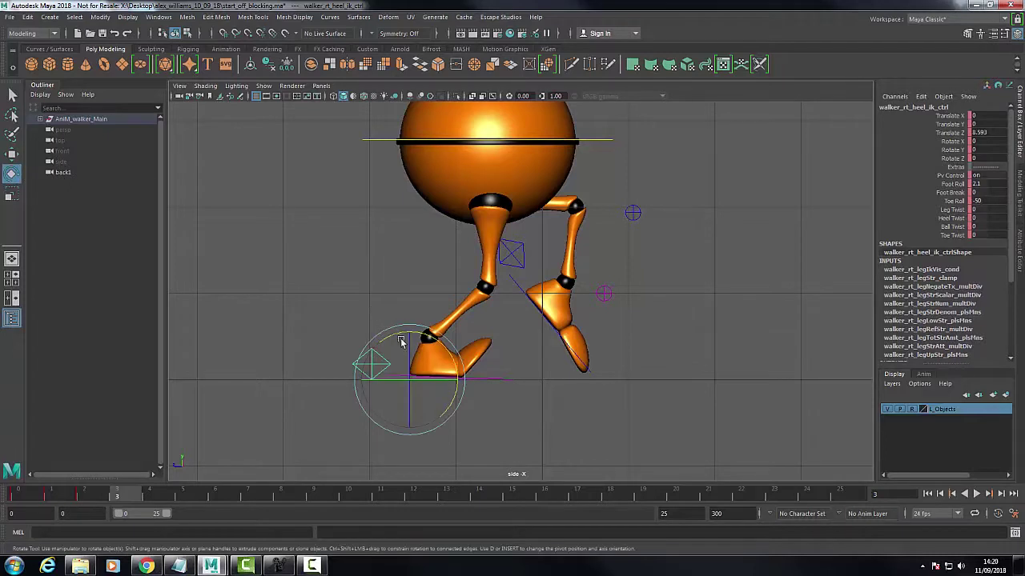
drag(396, 336, 470, 336)
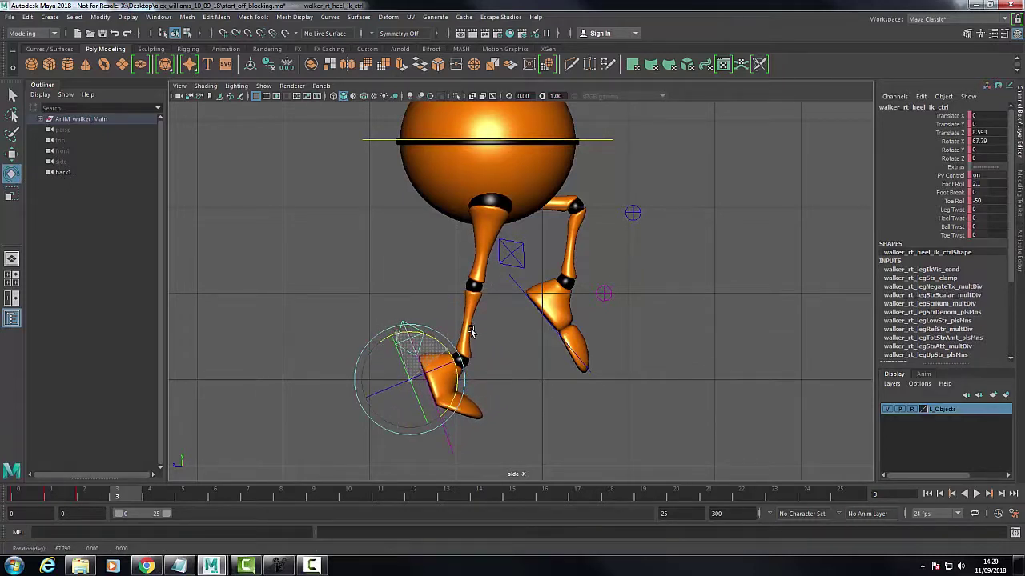
click(11, 153)
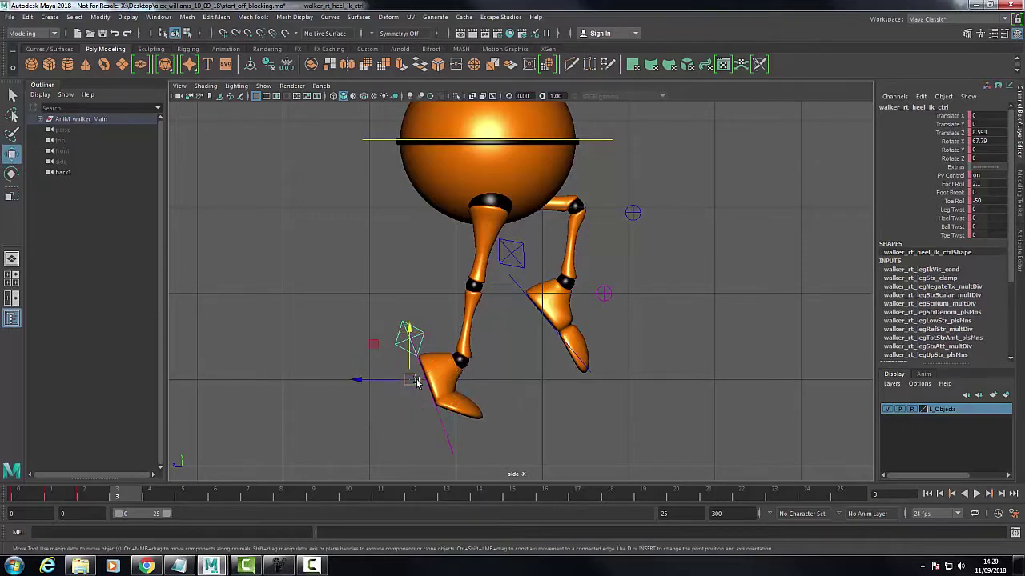
drag(409, 379, 392, 320)
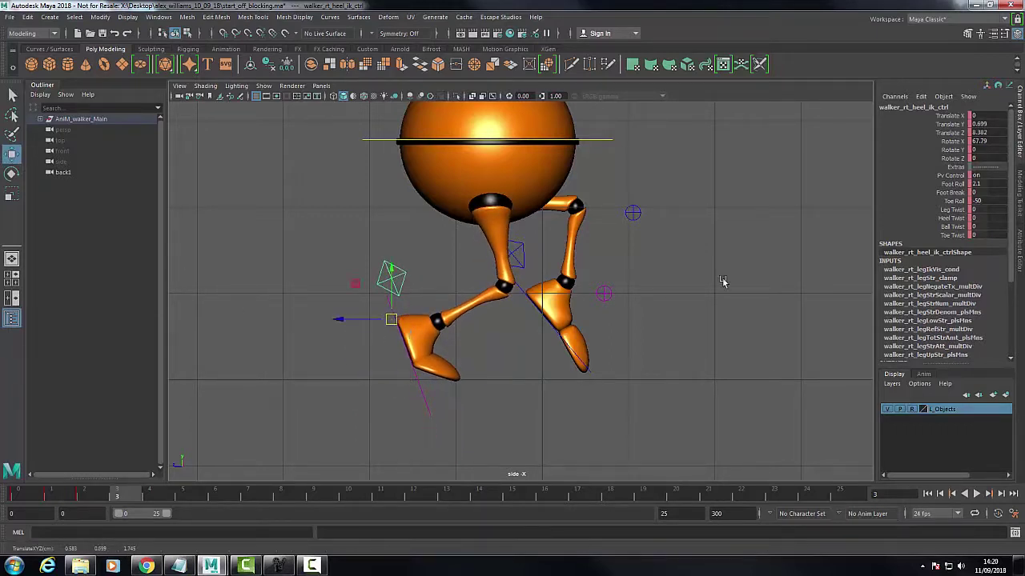
- Flatten the right toes with Toe Roll -67.4 and lower the right heel control to Translate Y 0.557 so they meet the ground
click(953, 201)
middle_drag(704, 288, 680, 273)
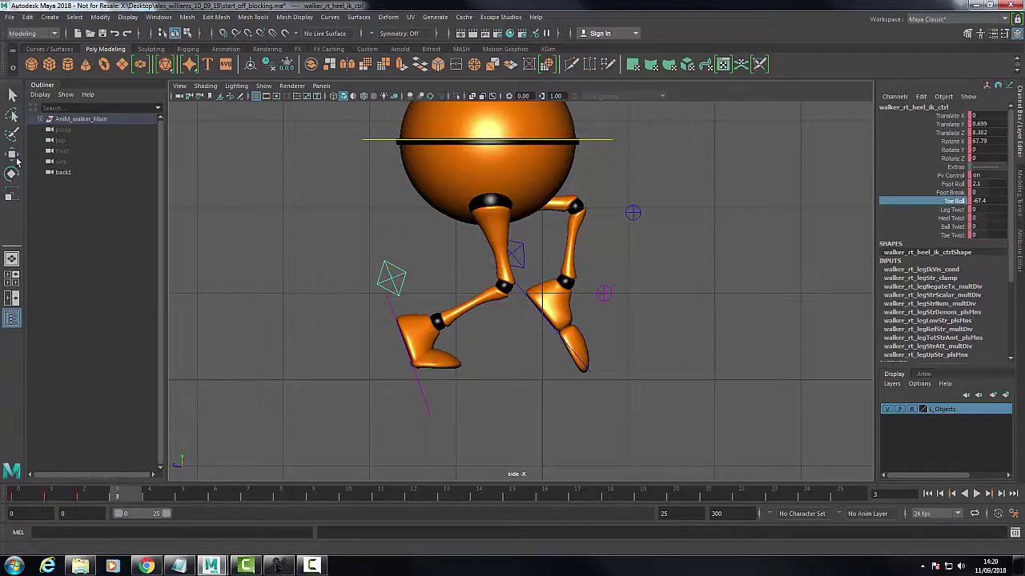
click(12, 154)
drag(392, 270, 393, 282)
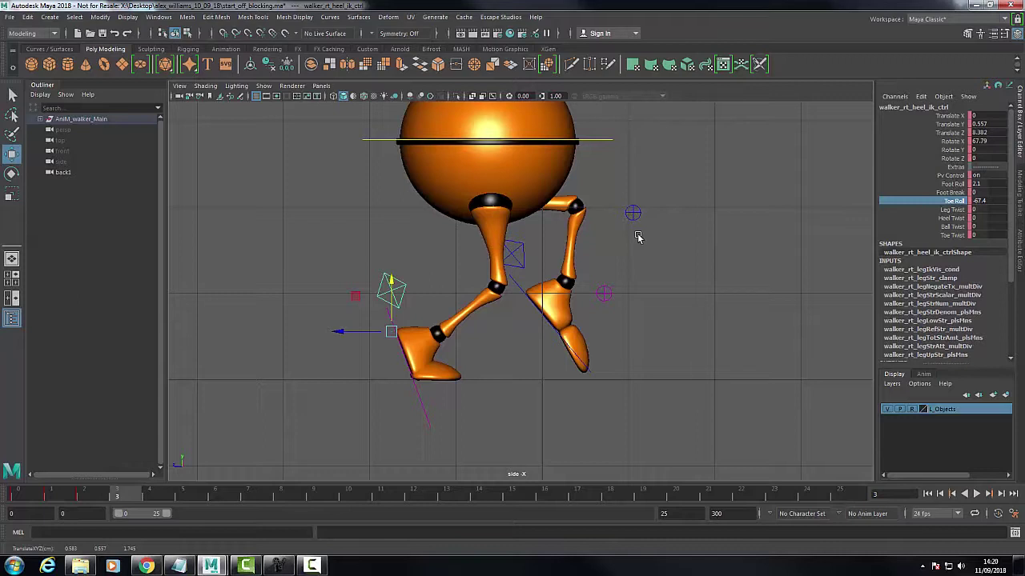
alt+middle_drag(670, 238, 597, 301)
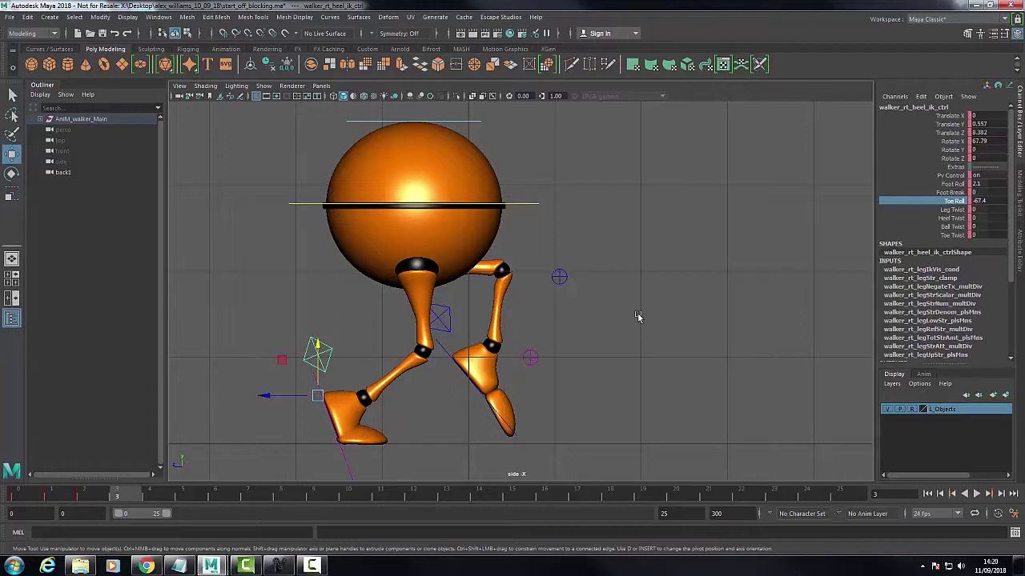
alt+middle_drag(596, 370, 607, 367)
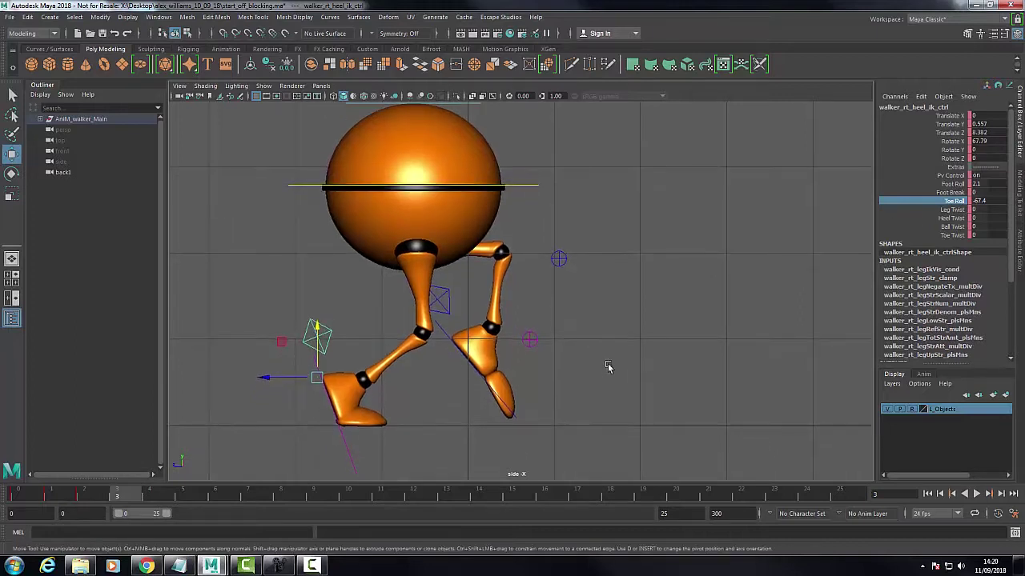
scroll(608, 367, down, 5)
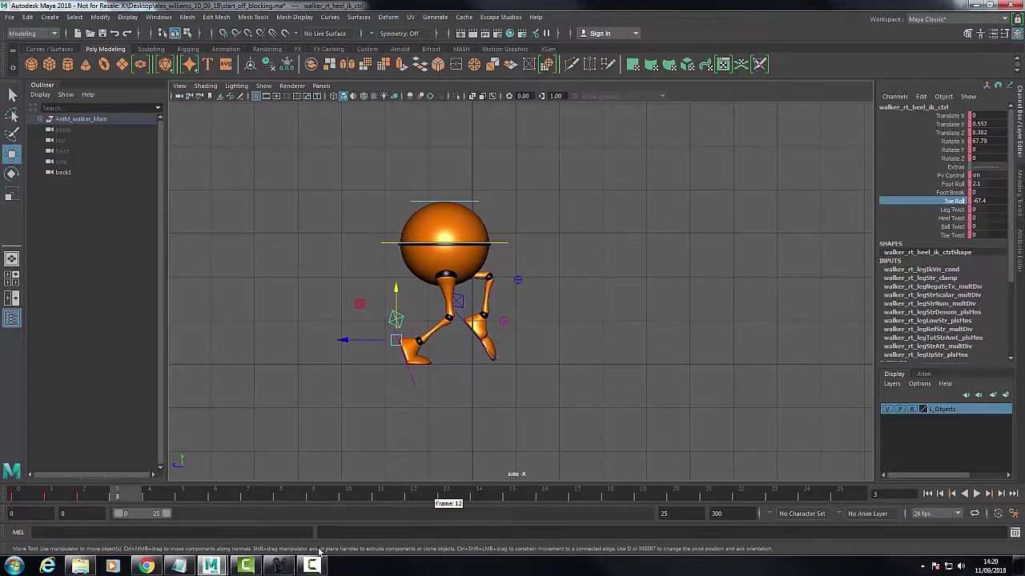
- Using the reference, move the main body control to Translate Y -0.24, Z -9.27, and keyframe all the walker's controls at frame 3
click(279, 566)
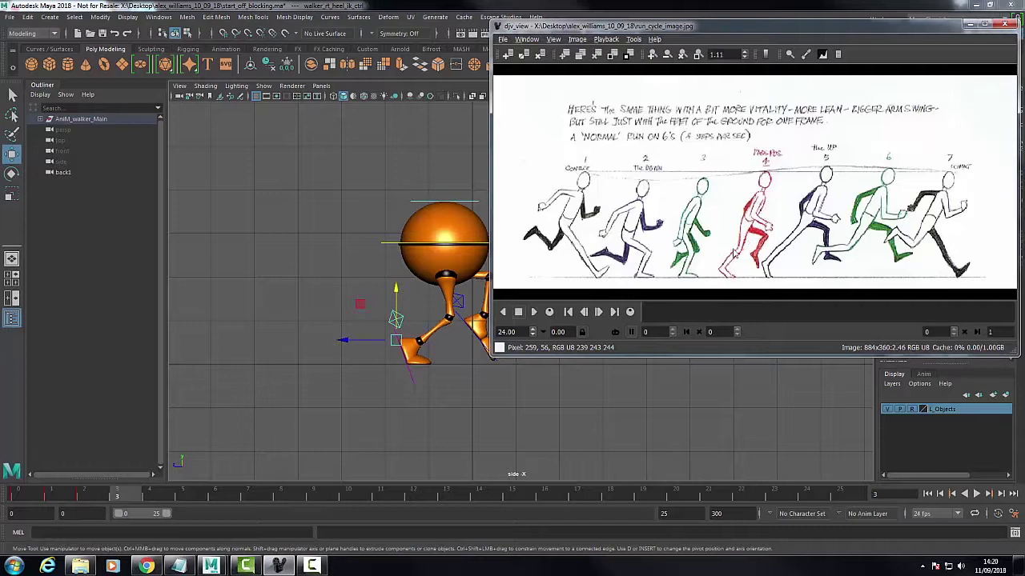
click(968, 24)
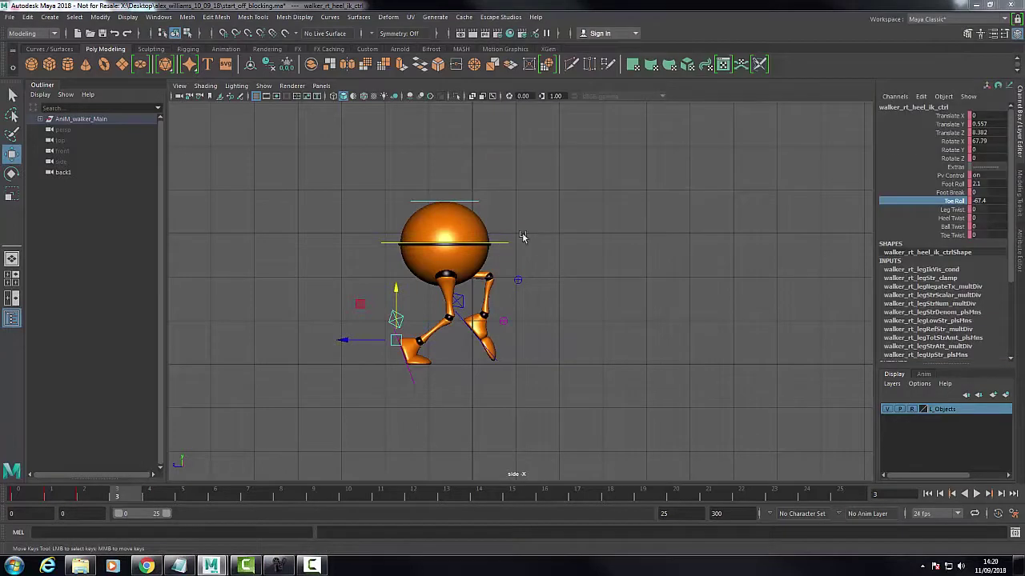
click(505, 241)
drag(453, 241, 452, 243)
key(7)
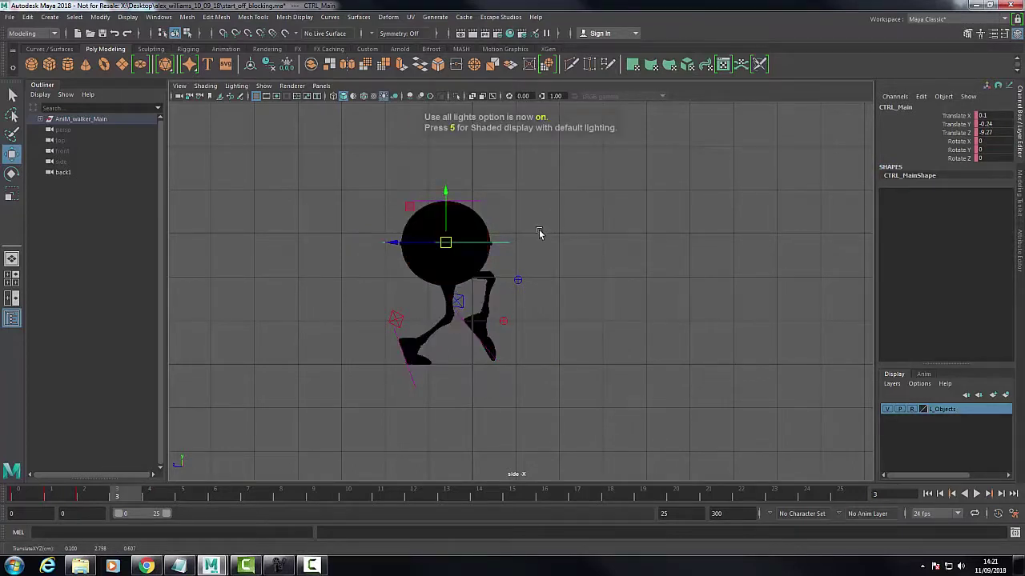
key(5)
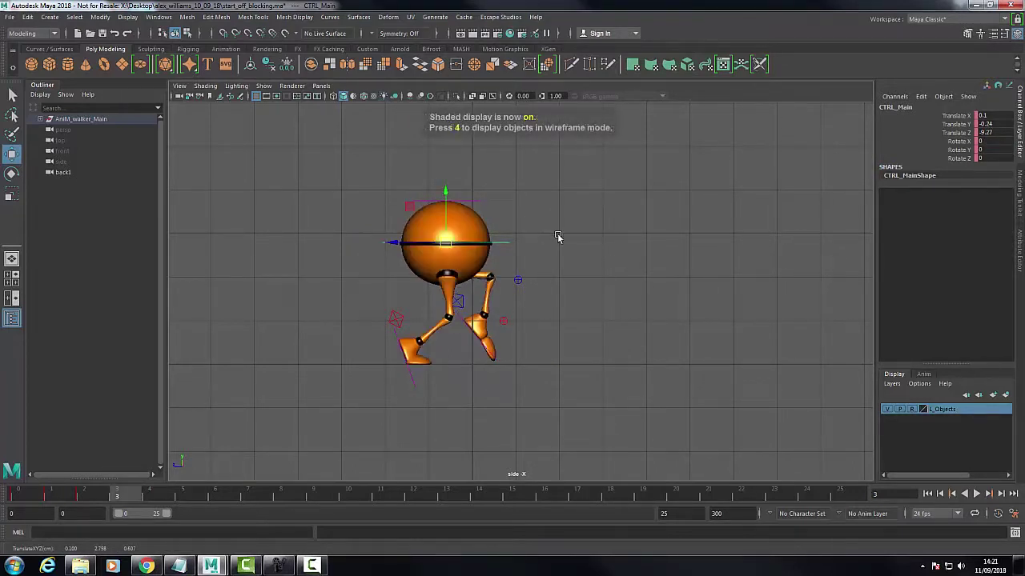
drag(343, 184, 543, 403)
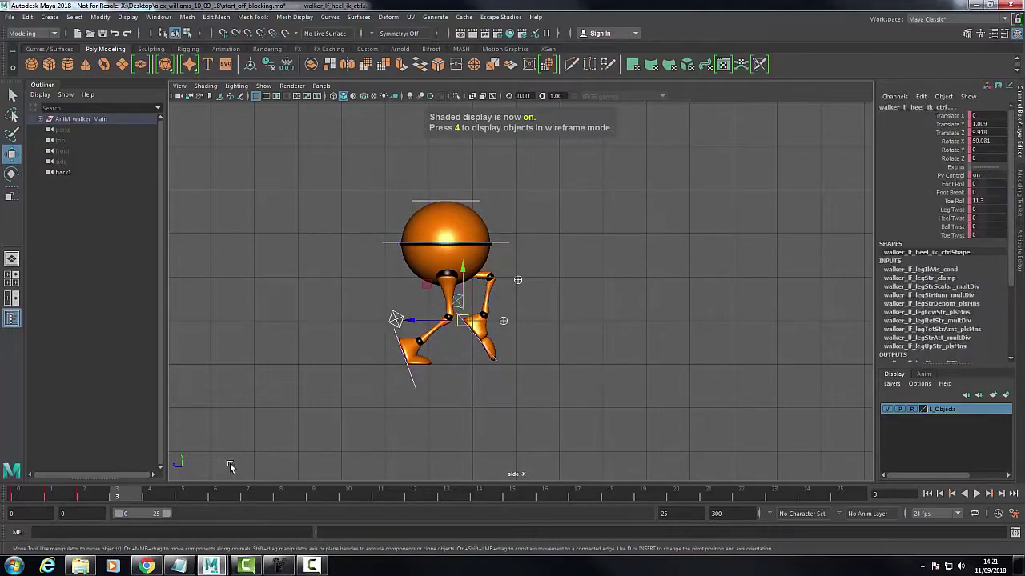
click(91, 494)
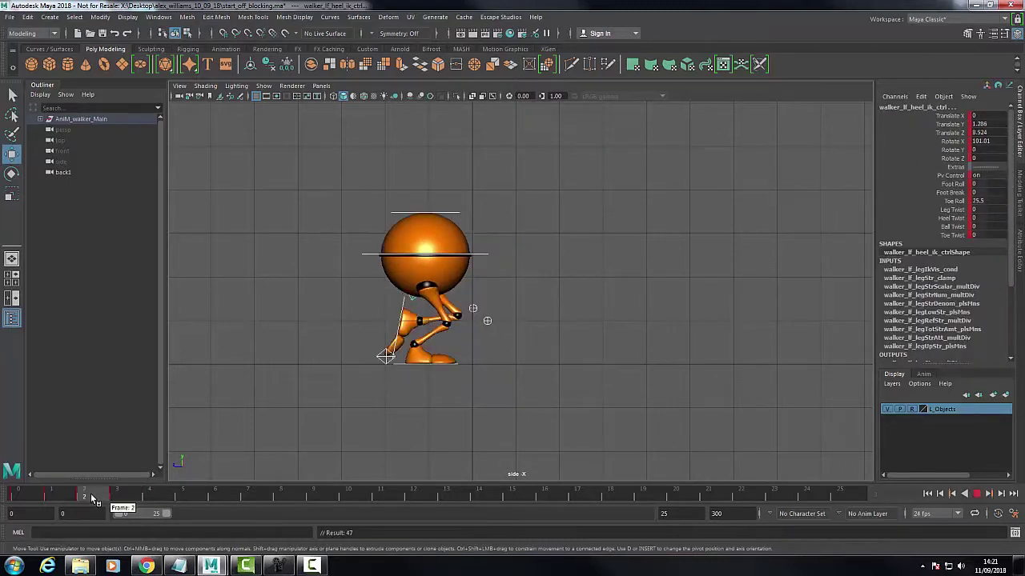
- Compare frames 2 and 3, then at frame 3 move the right heel control to Translate Z 8.652 and the left to 10.029
click(117, 497)
click(85, 496)
click(118, 497)
click(102, 496)
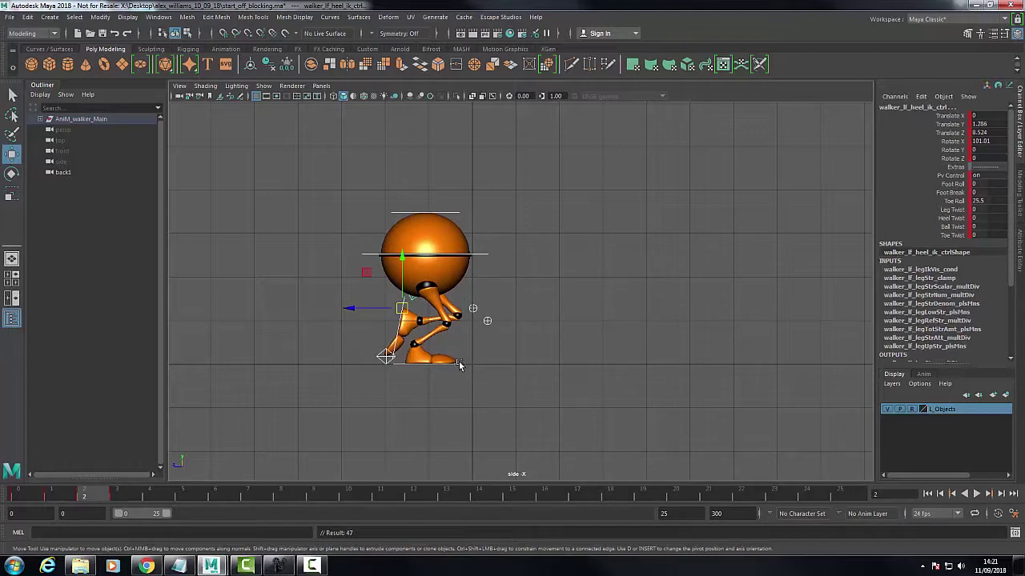
click(130, 497)
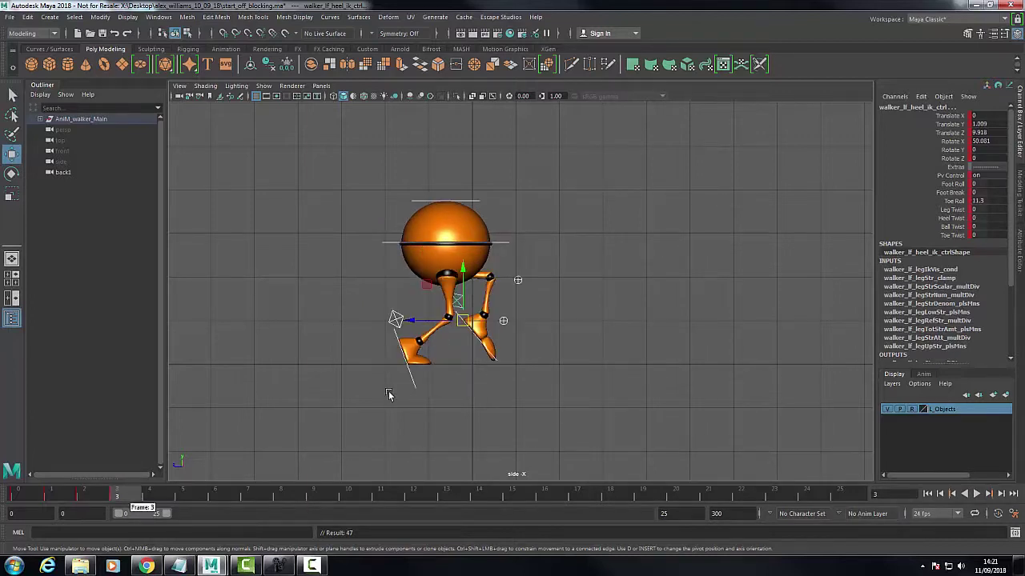
click(402, 320)
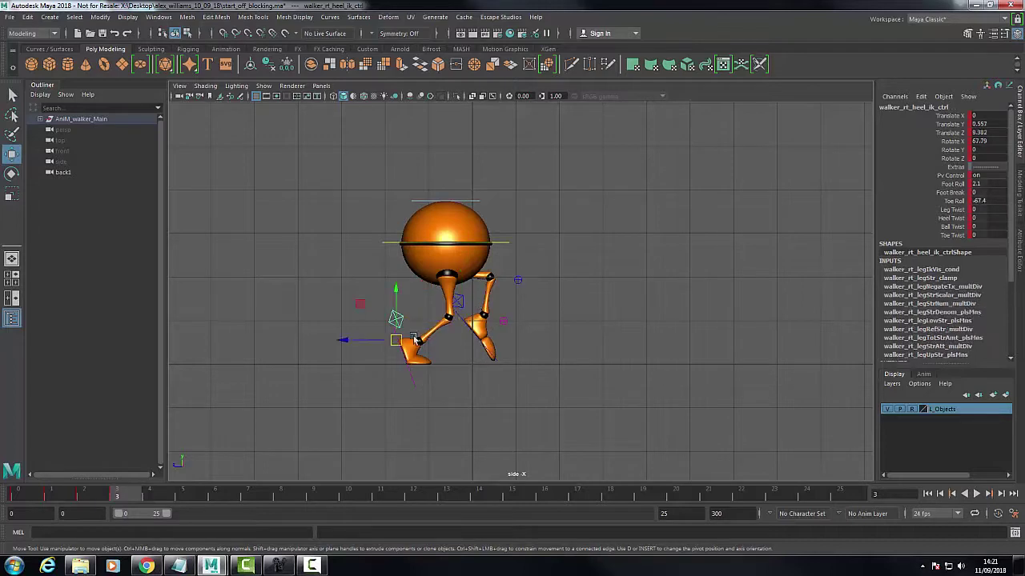
drag(348, 340, 360, 341)
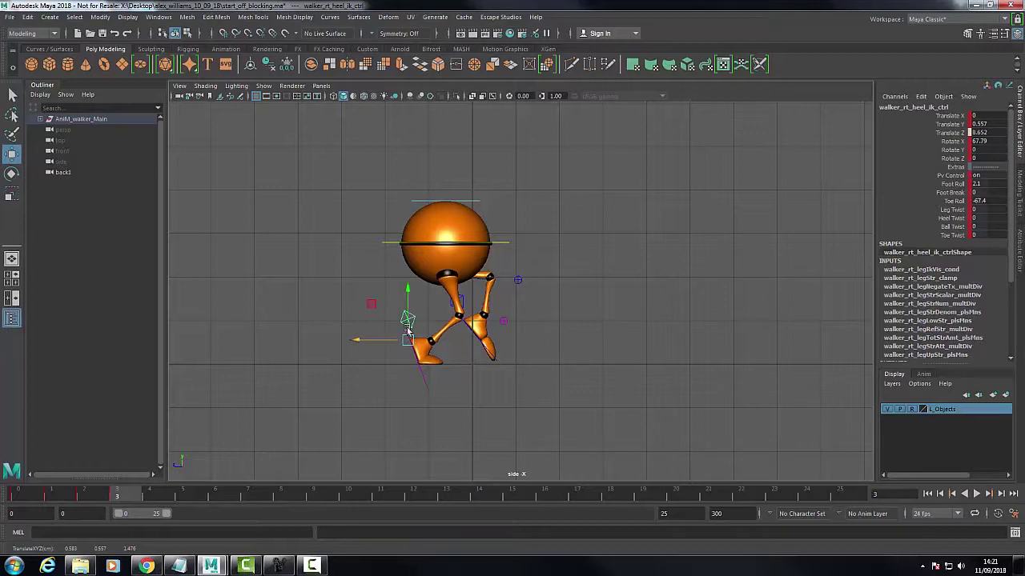
click(465, 303)
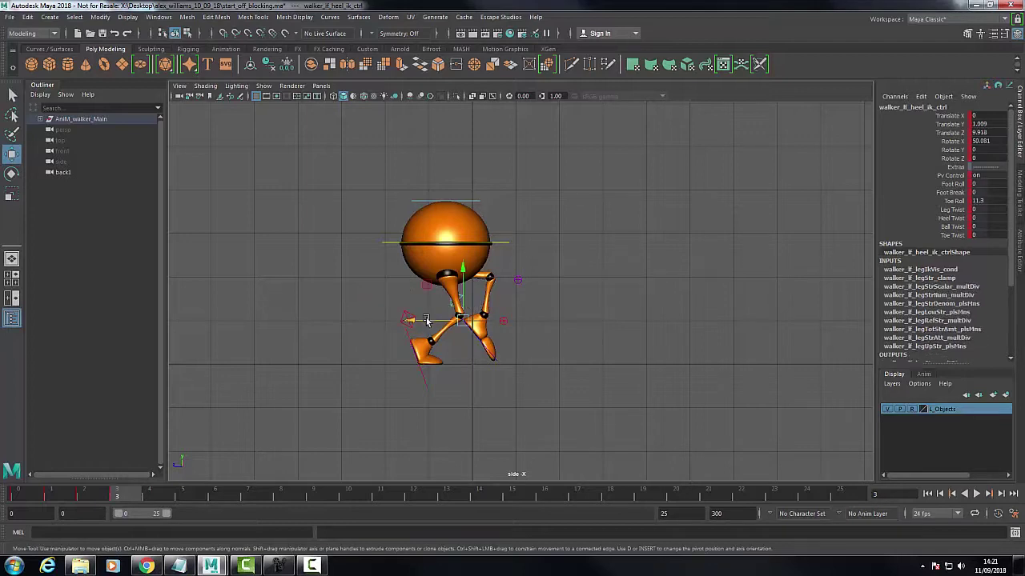
drag(428, 320, 432, 320)
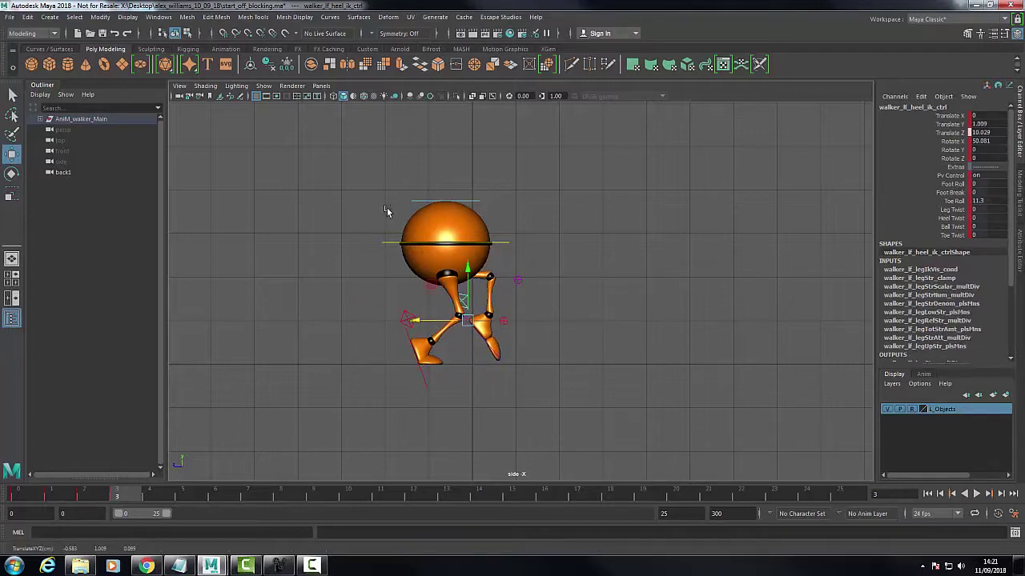
- Keyframe all the walker's controls at frame 3 and play back the animation
drag(366, 182, 554, 386)
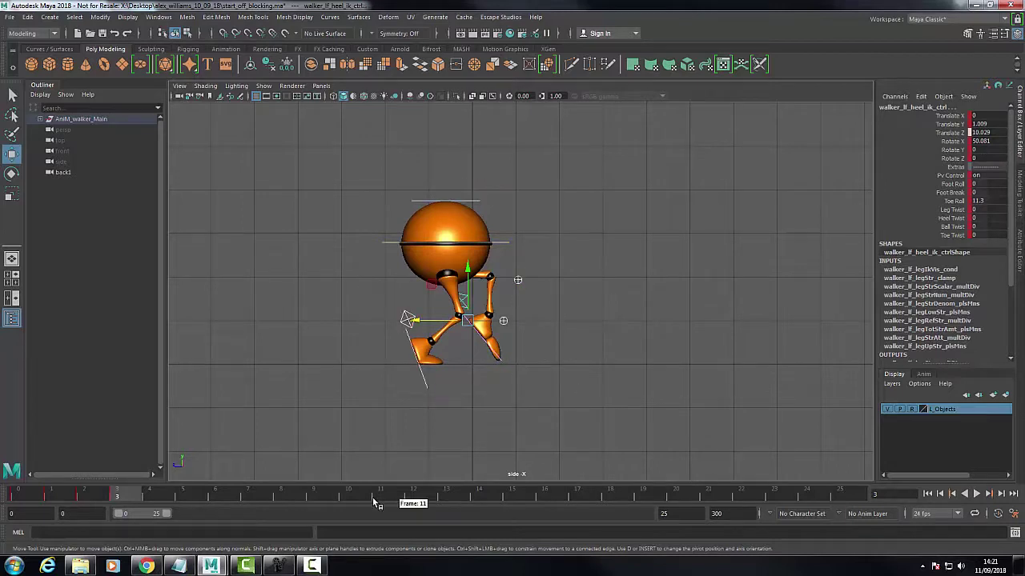
key(s)
key(alt+v)
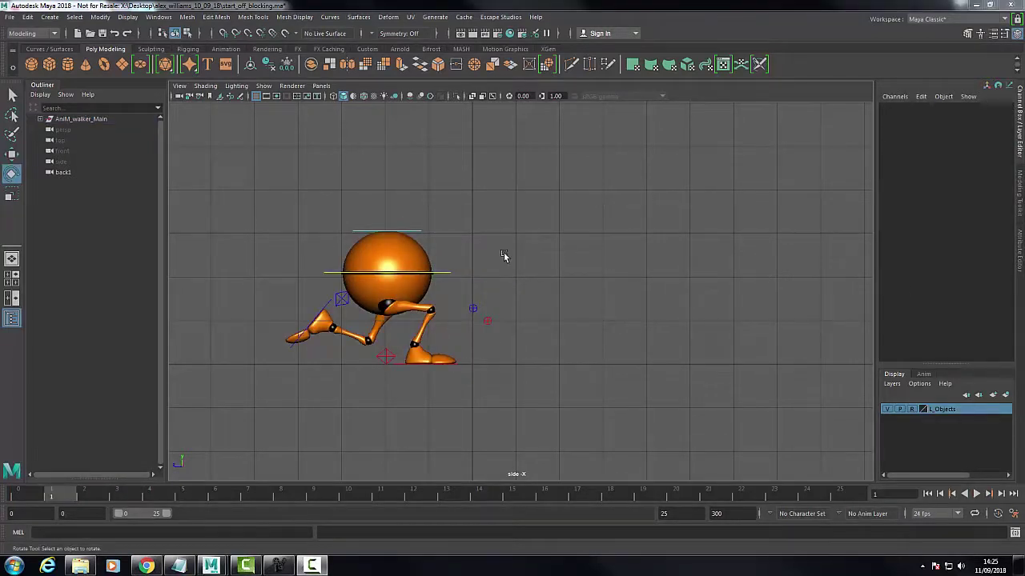
- At frame 1, lean the main body control to Rotate X -10.621 and keyframe all the walker's controls
click(452, 279)
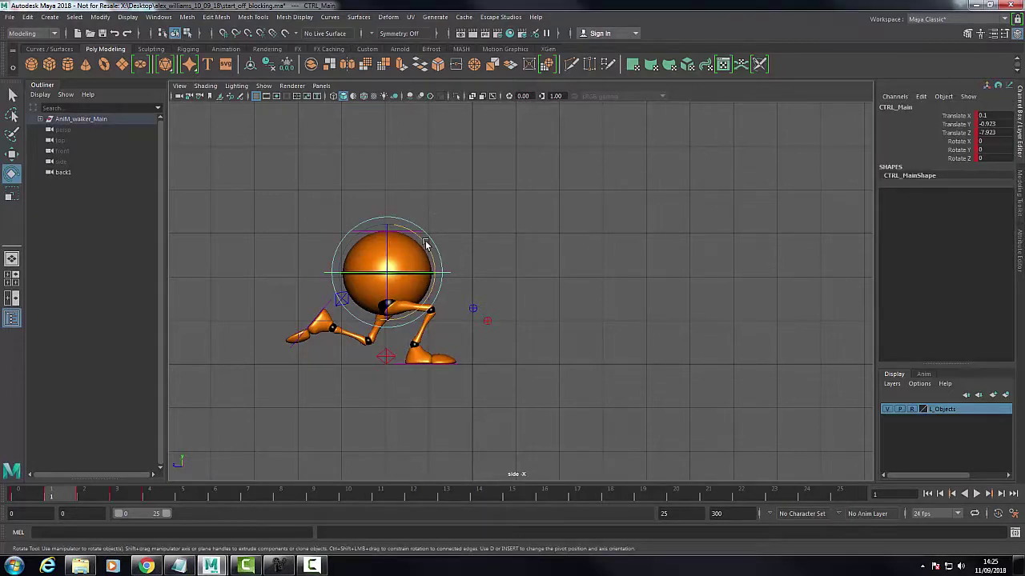
drag(425, 242, 428, 252)
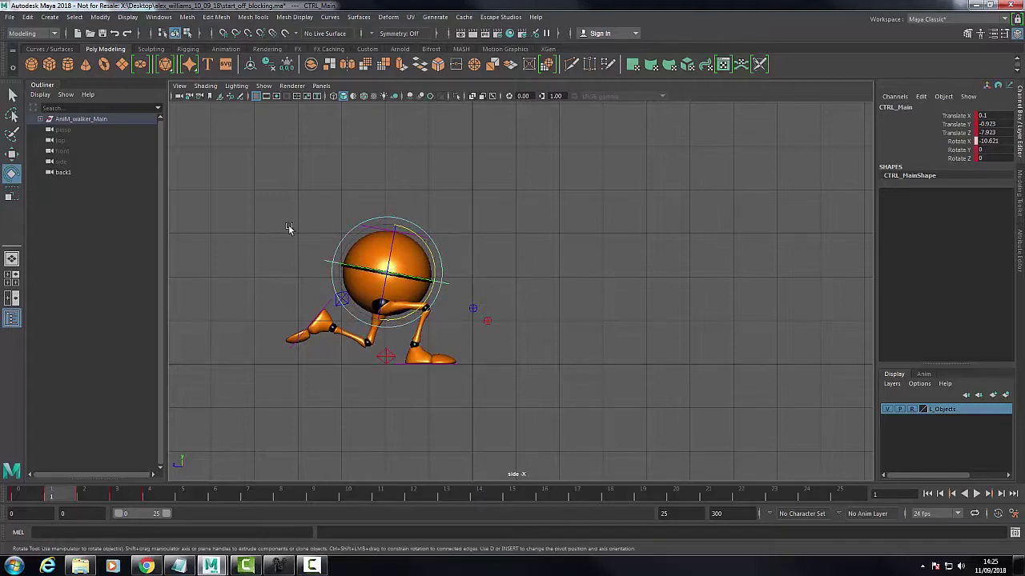
drag(280, 213, 535, 432)
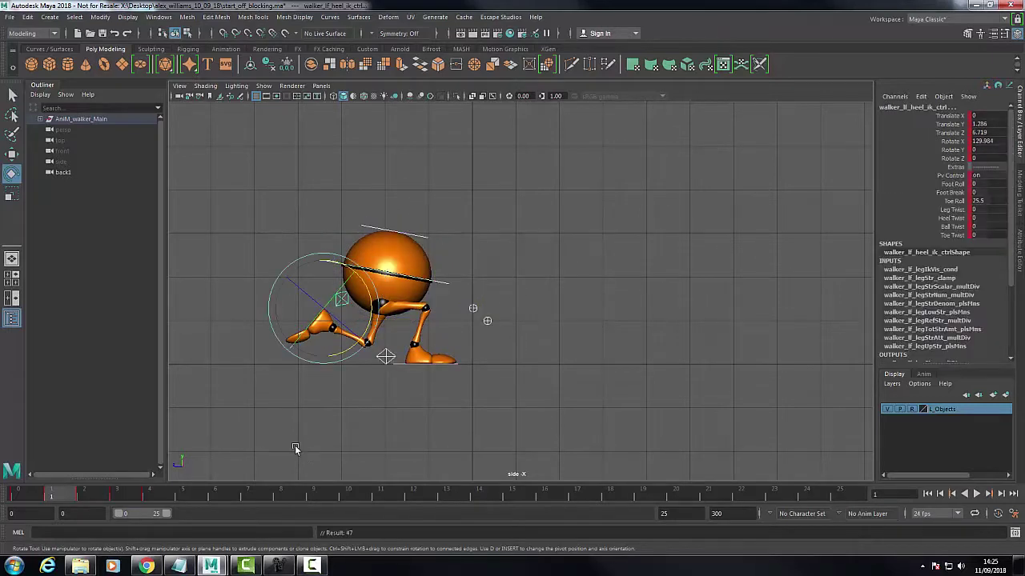
- Play and scrub the blocked animation up to frame 4 to review the body lean and leg motion
click(40, 494)
key(alt+v)
drag(40, 494, 158, 497)
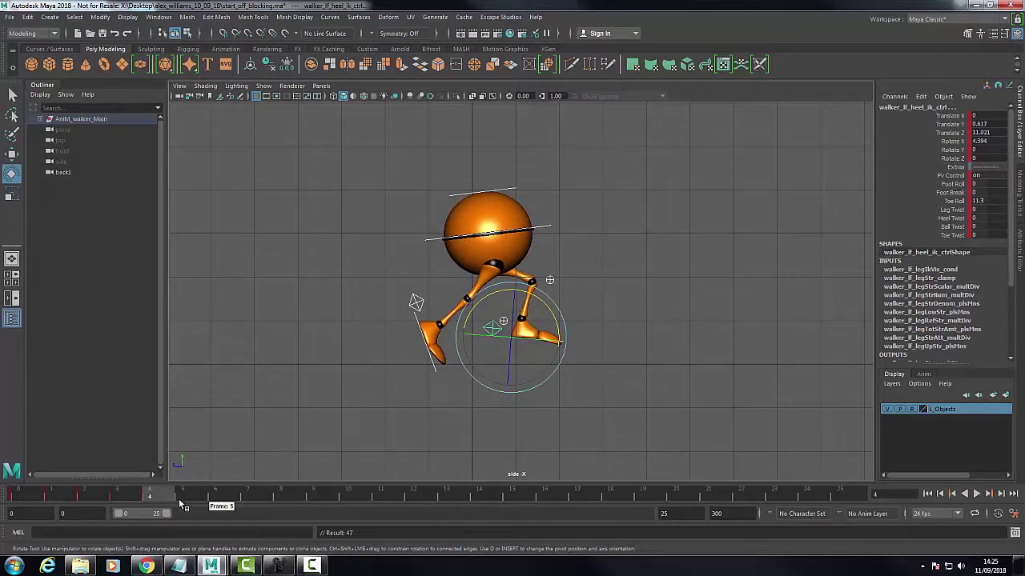
click(54, 500)
key(alt+v)
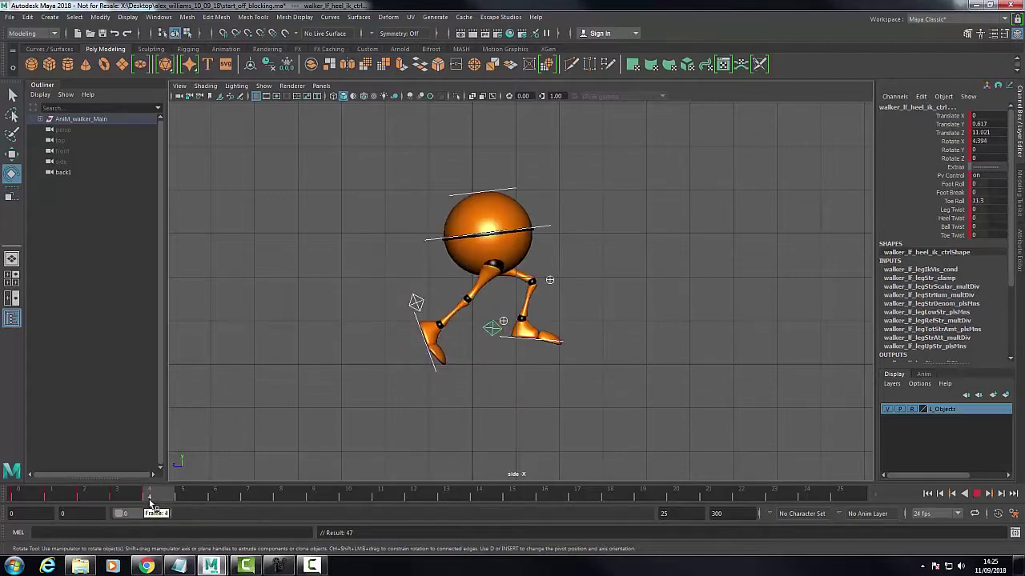
key(Escape)
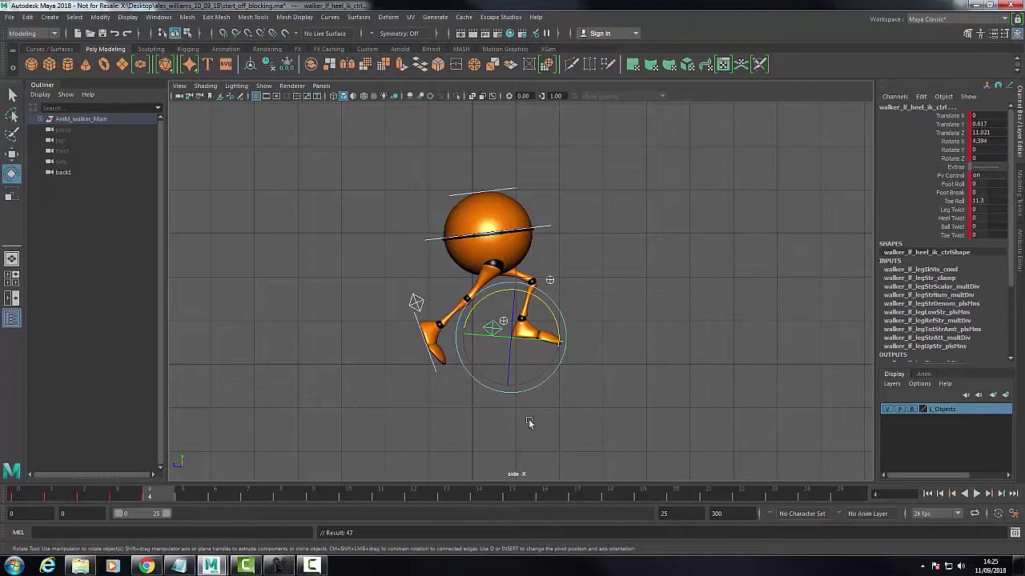
- Check the run cycle reference's final contact pose, then set the main body control's Rotate X to 0 at frame 5
click(278, 566)
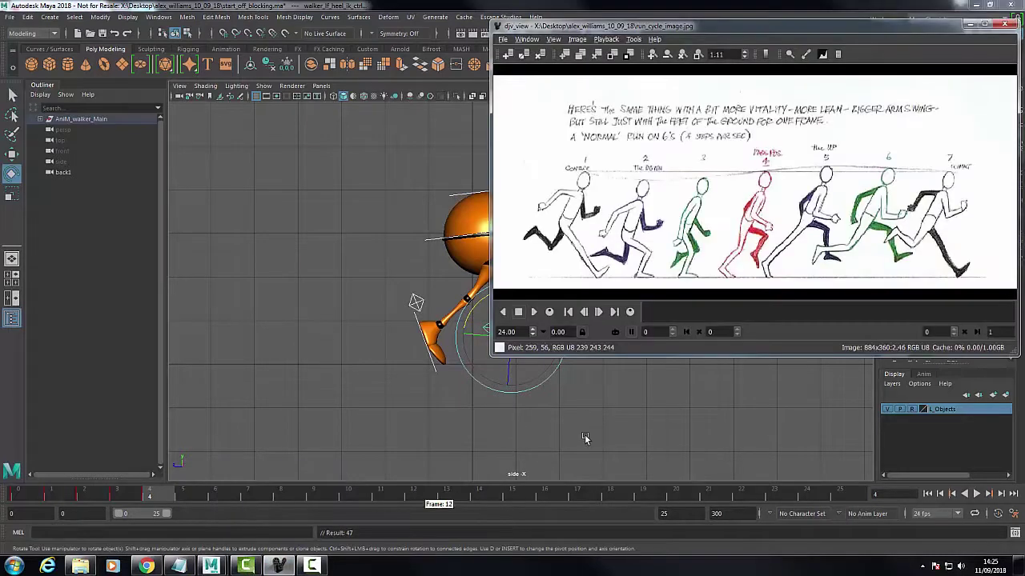
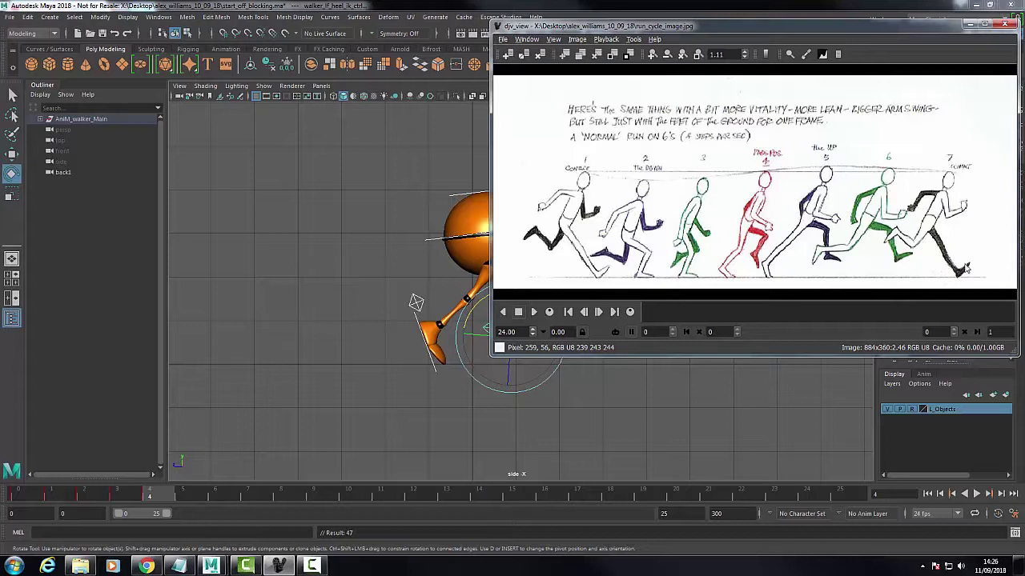
click(969, 26)
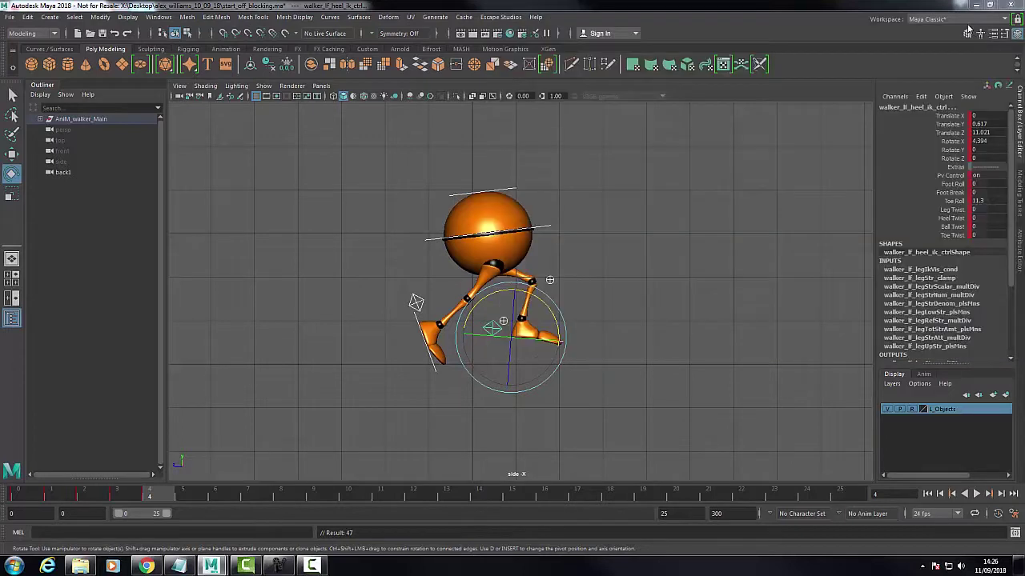
click(552, 229)
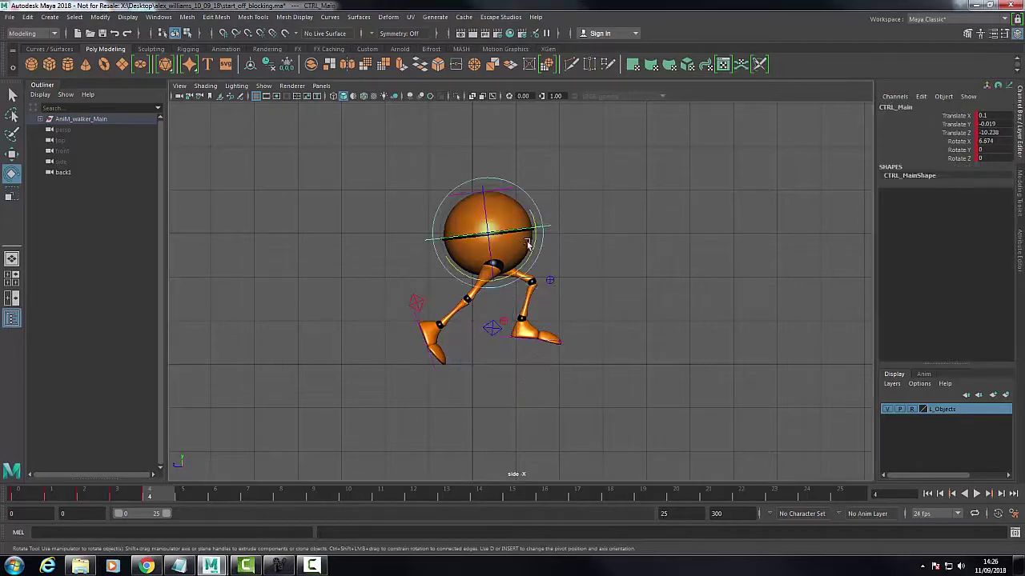
double_click(991, 142)
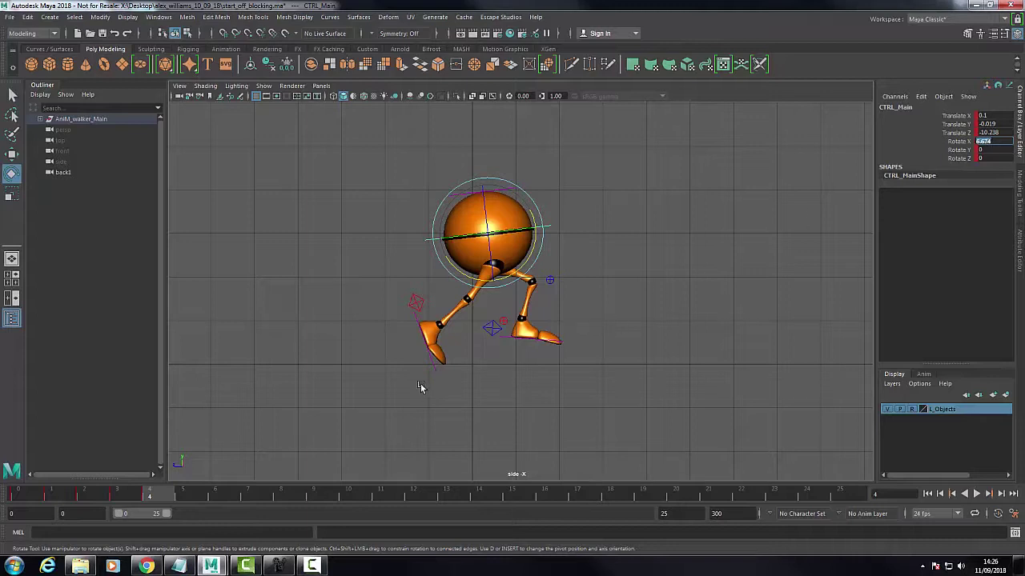
click(192, 494)
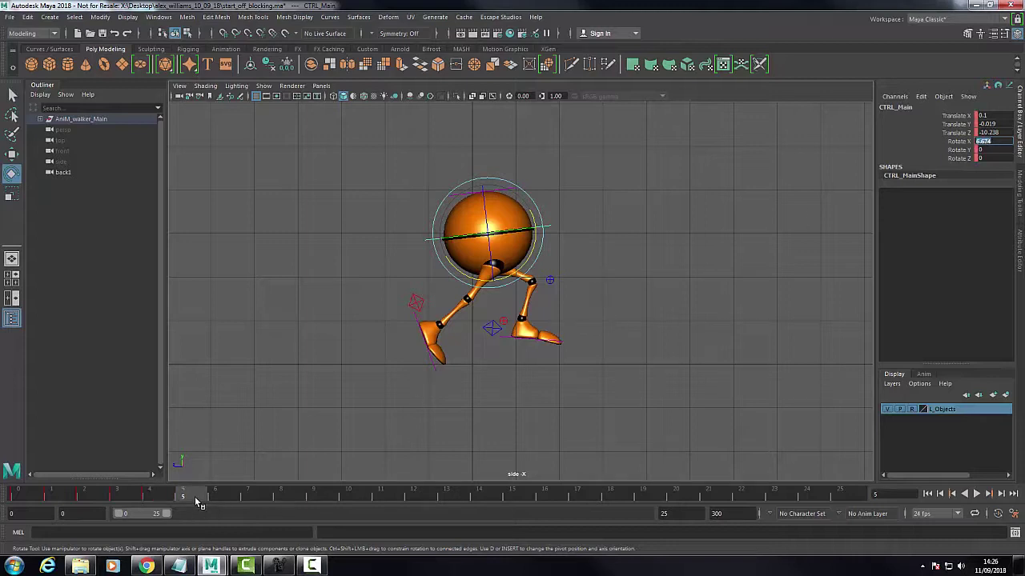
click(989, 140)
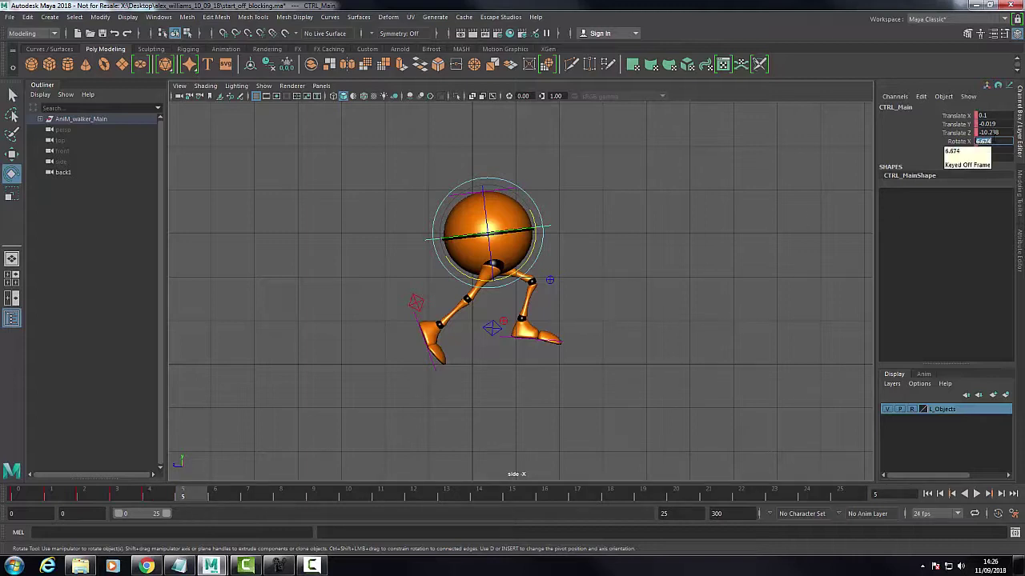
text(0)
key(Return)
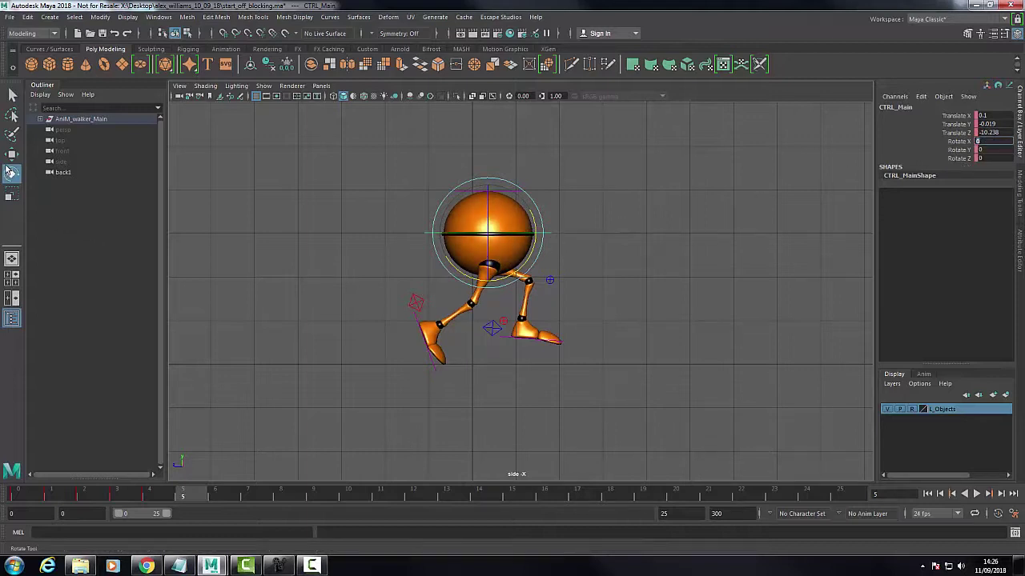
- Move the main body control to Translate Z -10.716 and shift the left heel control forward
key(w)
drag(450, 233, 471, 233)
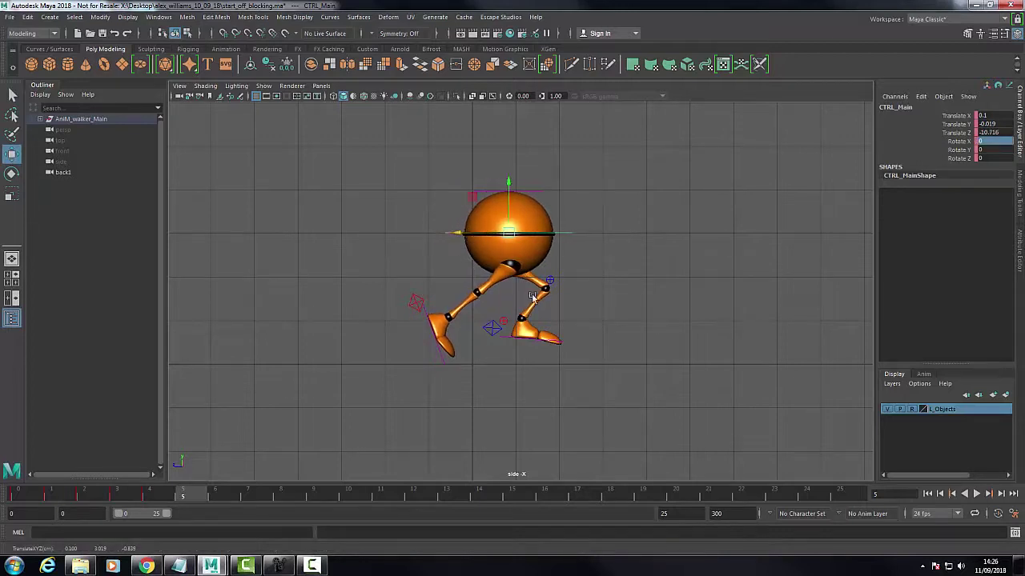
click(492, 328)
drag(481, 337, 511, 339)
- Lift the right heel control forward behind the body to Translate Y 1.366, Translate Z 9.252
click(417, 301)
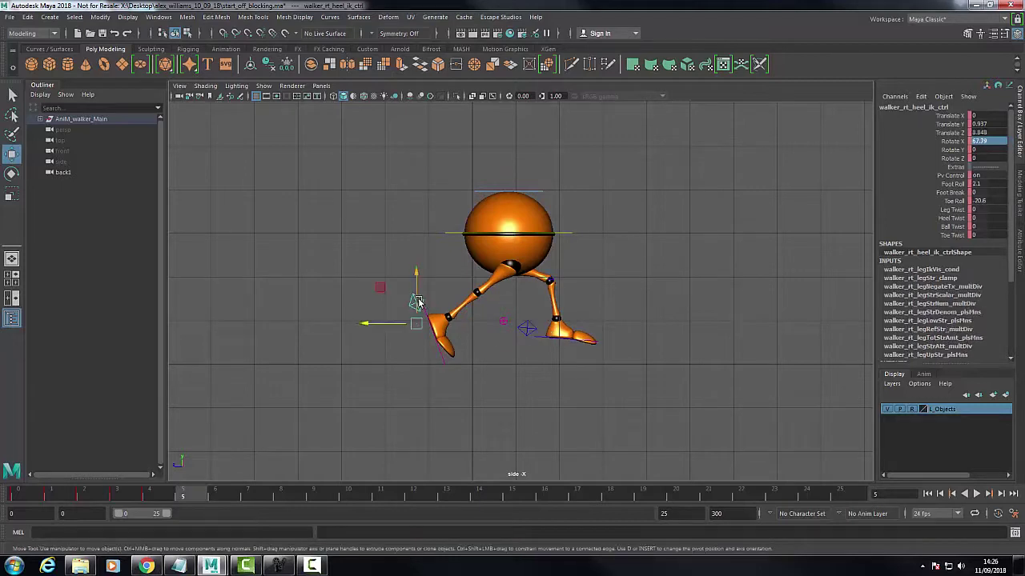
drag(416, 281, 399, 313)
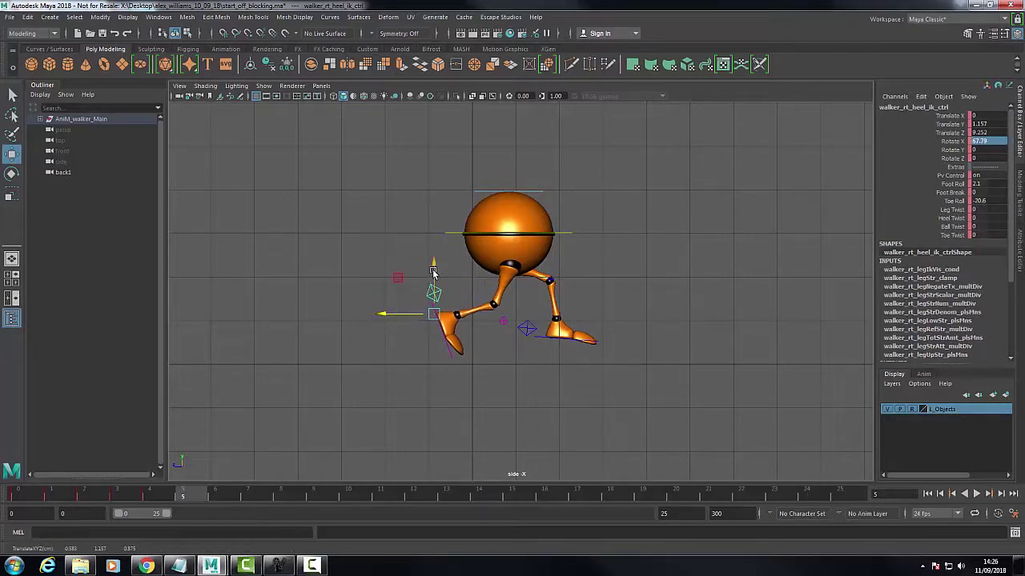
drag(433, 276, 433, 267)
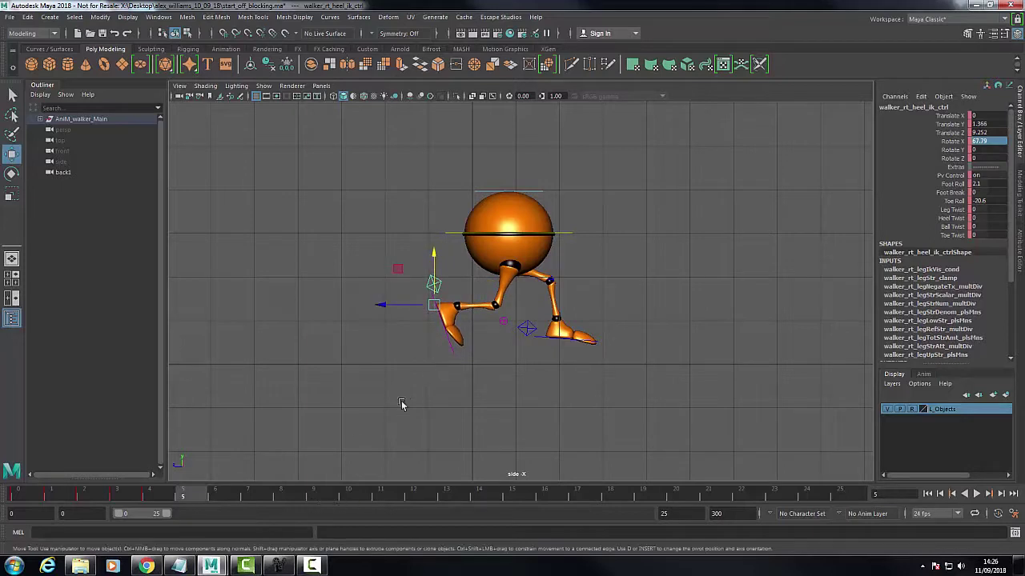
- Check the trailing foot in the run cycle reference, then set the right heel control's Toe Roll to 23.9
click(278, 567)
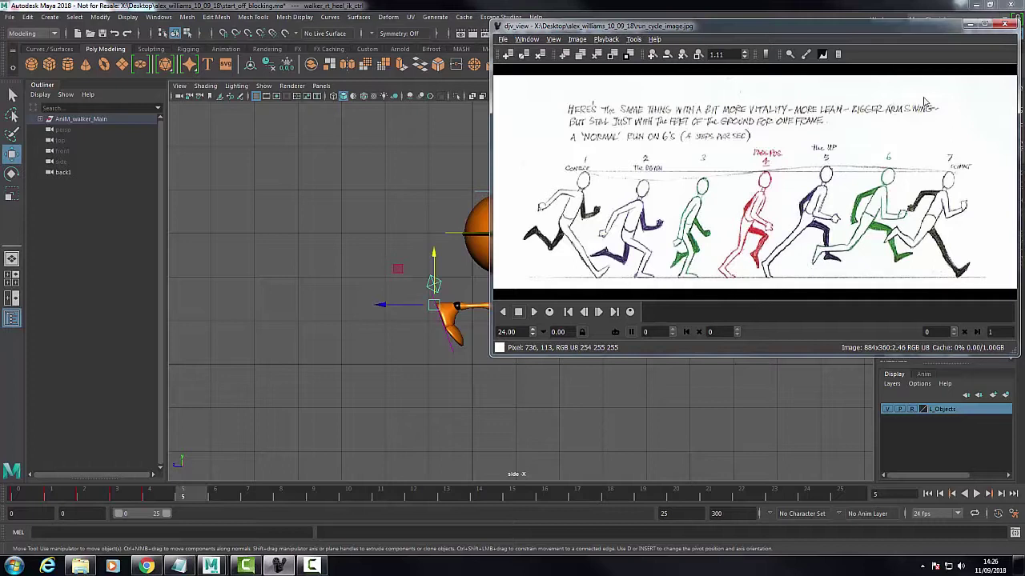
click(967, 25)
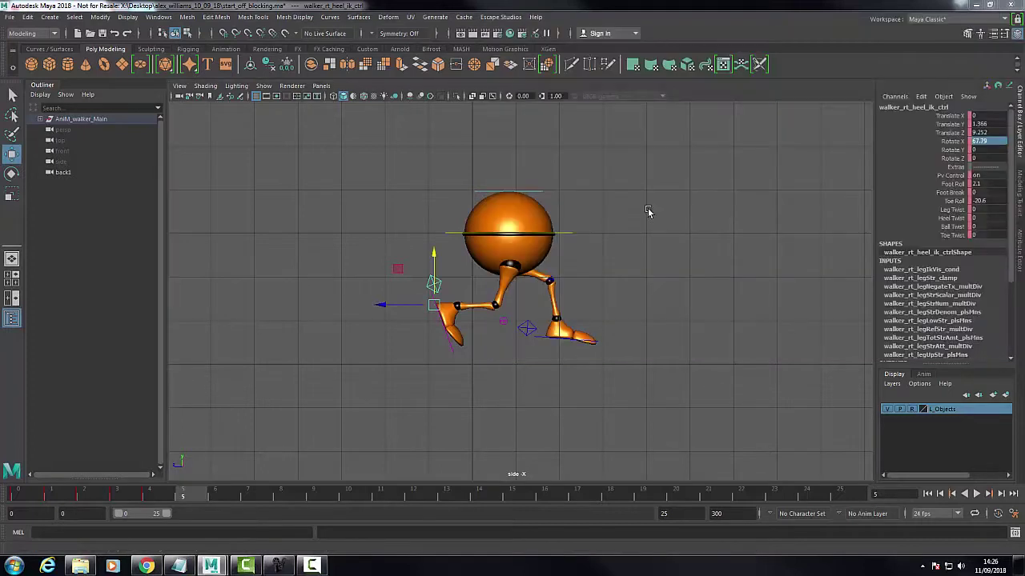
click(952, 201)
middle_drag(727, 268, 694, 264)
scroll(687, 264, down, 2)
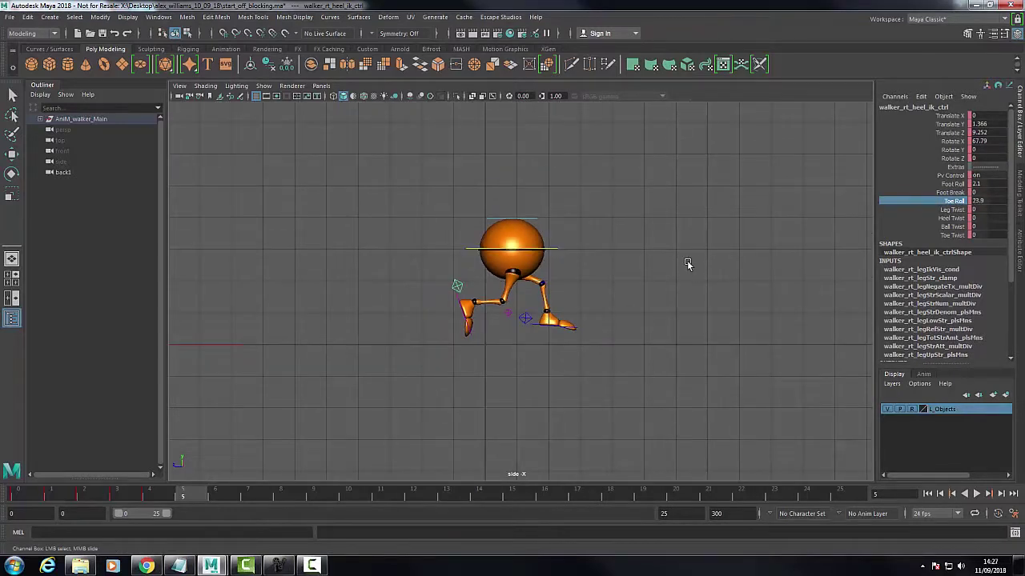
alt+right_drag(590, 273, 625, 339)
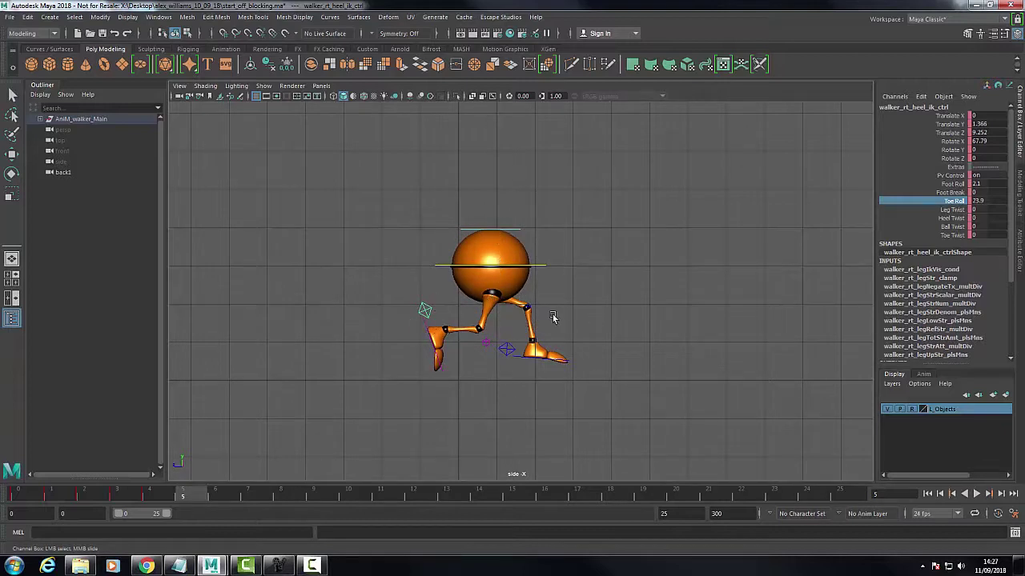
- Move the main body control slightly forward to Translate Z -10.827
click(544, 268)
key(w)
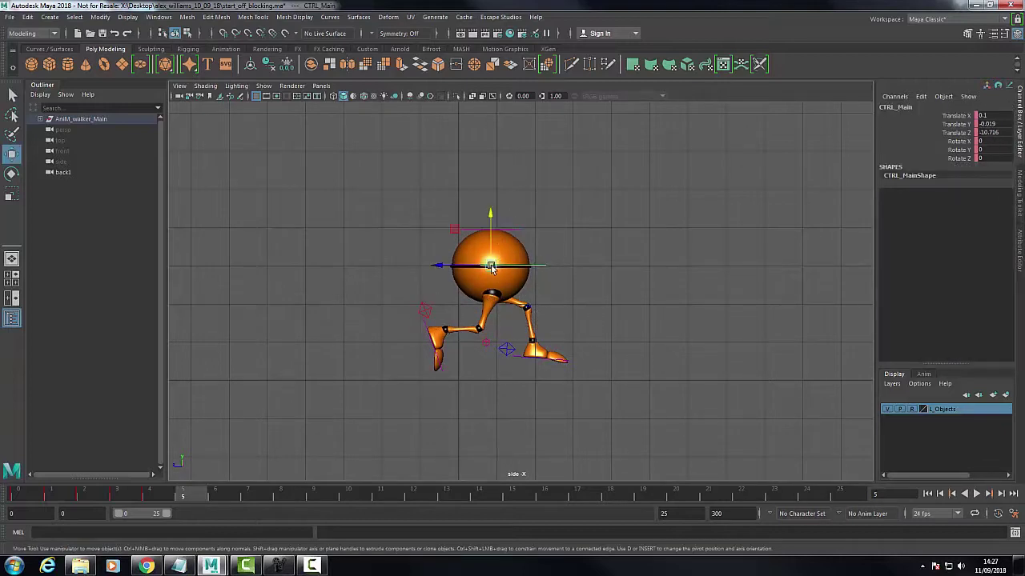
drag(465, 271, 470, 274)
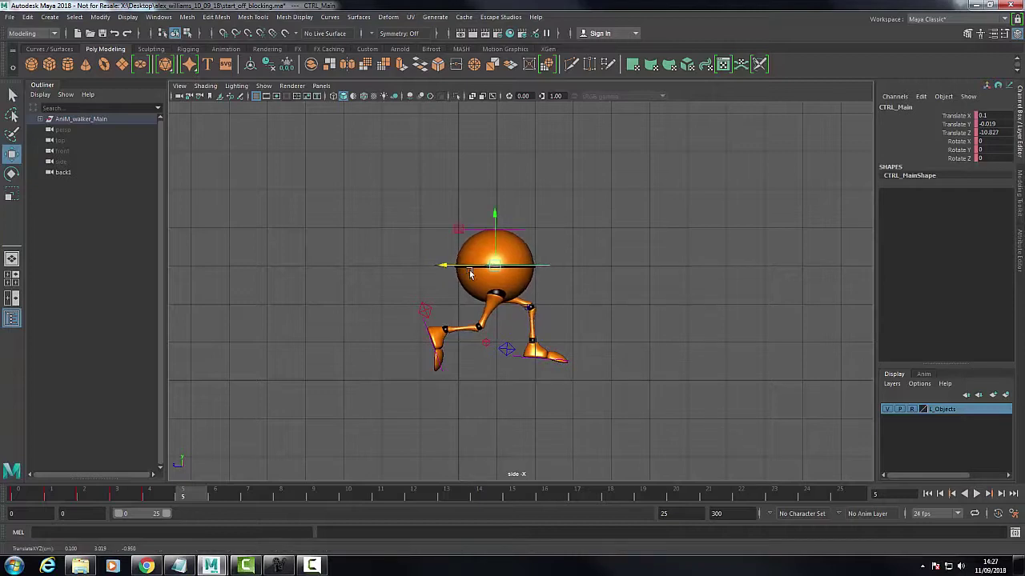
- Move the left heel control forward to Translate Z 12.027 and rotate it to Rotate X -2.992
click(510, 353)
drag(490, 358, 498, 360)
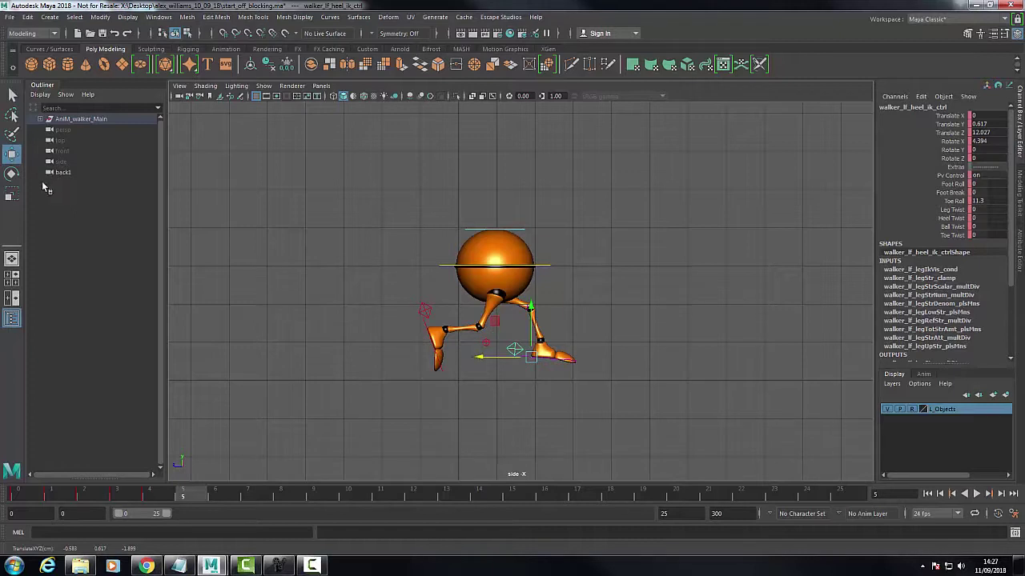
click(11, 173)
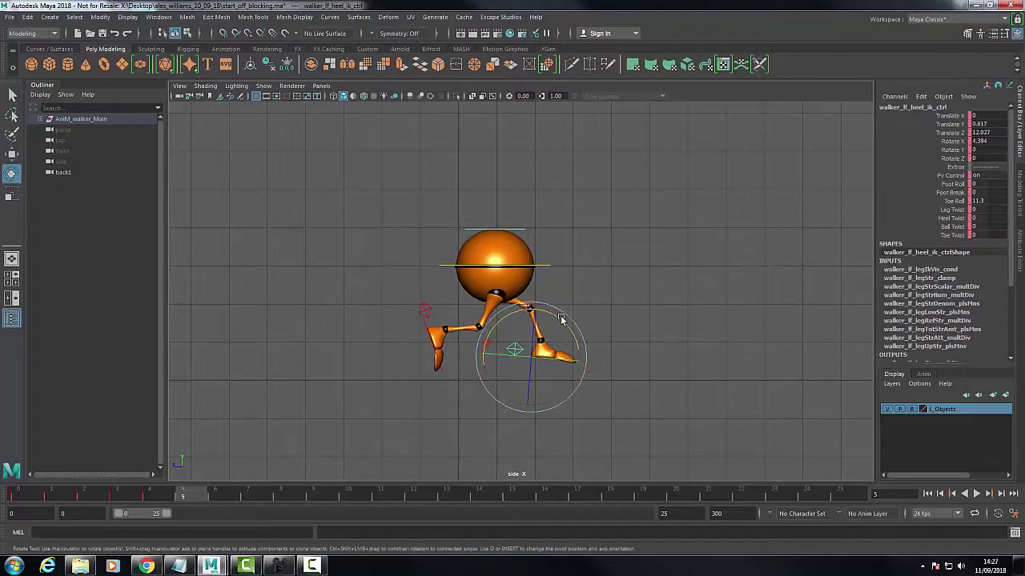
drag(561, 314, 534, 306)
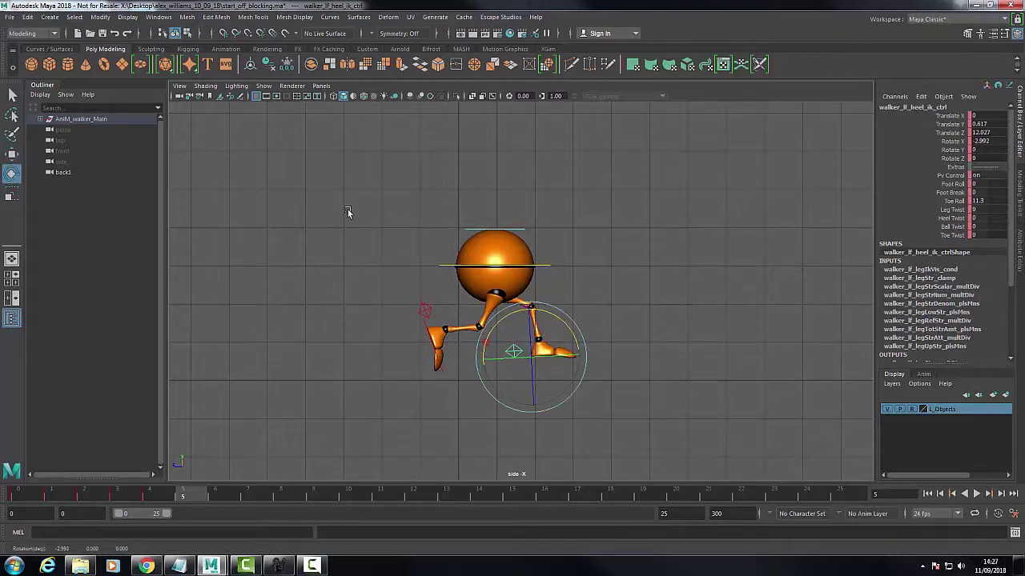
- Key the pose on all of the walker's controls at frame 5 and compare it with the run cycle reference image
drag(340, 193, 601, 405)
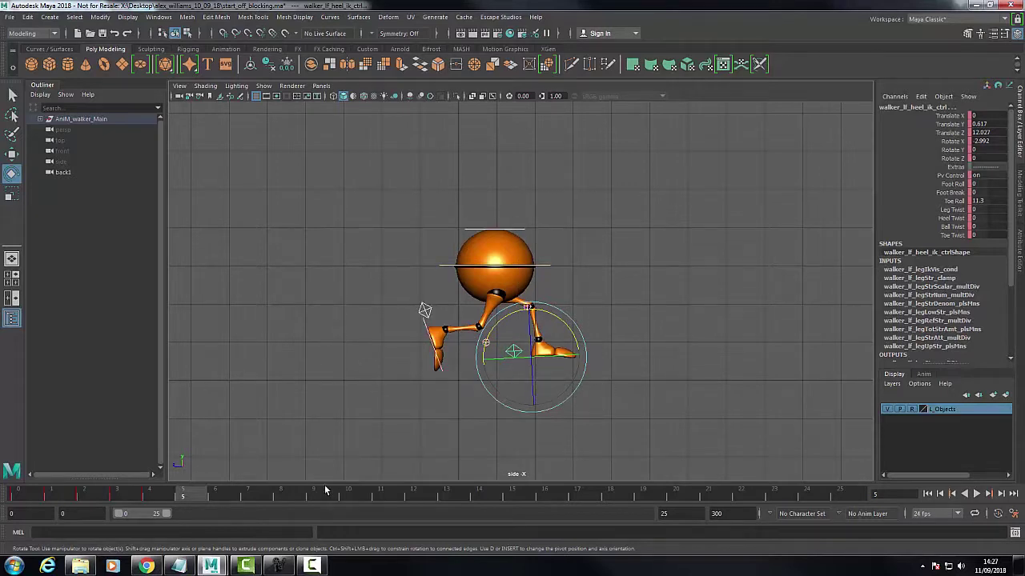
key(s)
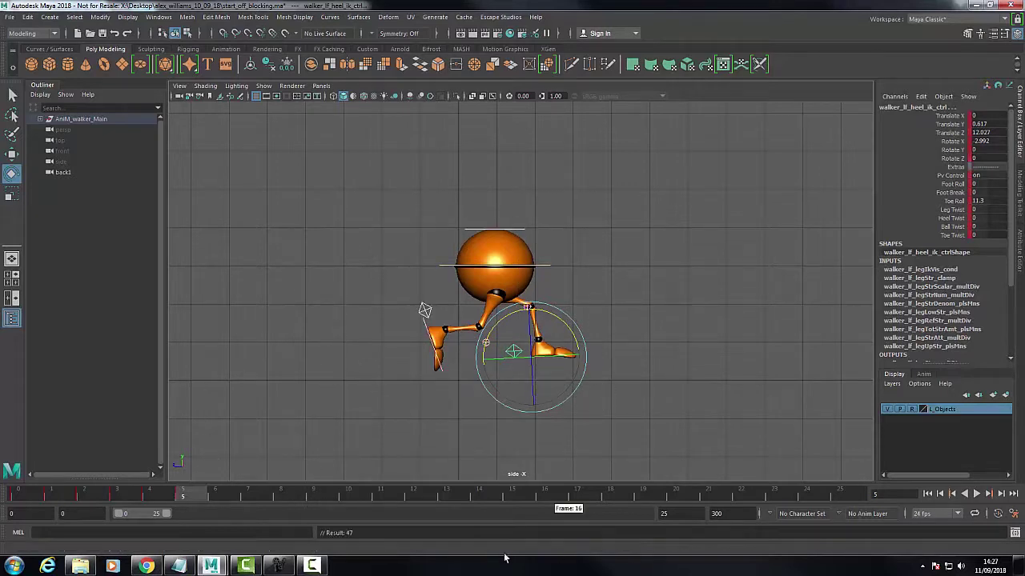
click(288, 566)
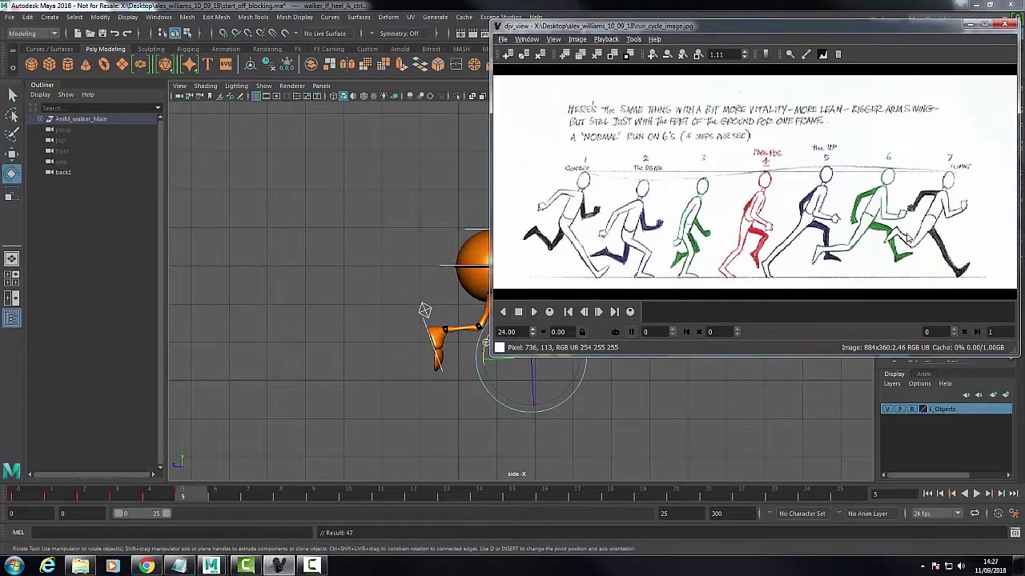
click(970, 24)
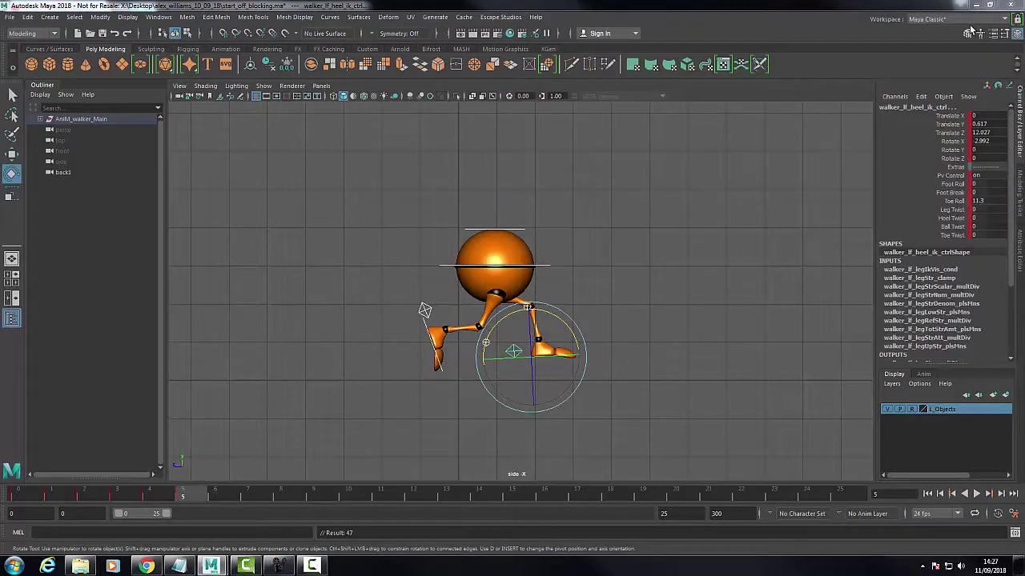
- Tilt the left foot up by rotating the left heel control to Rotate X -18.049 and setting its Toe Roll to 4.3
click(567, 336)
click(525, 349)
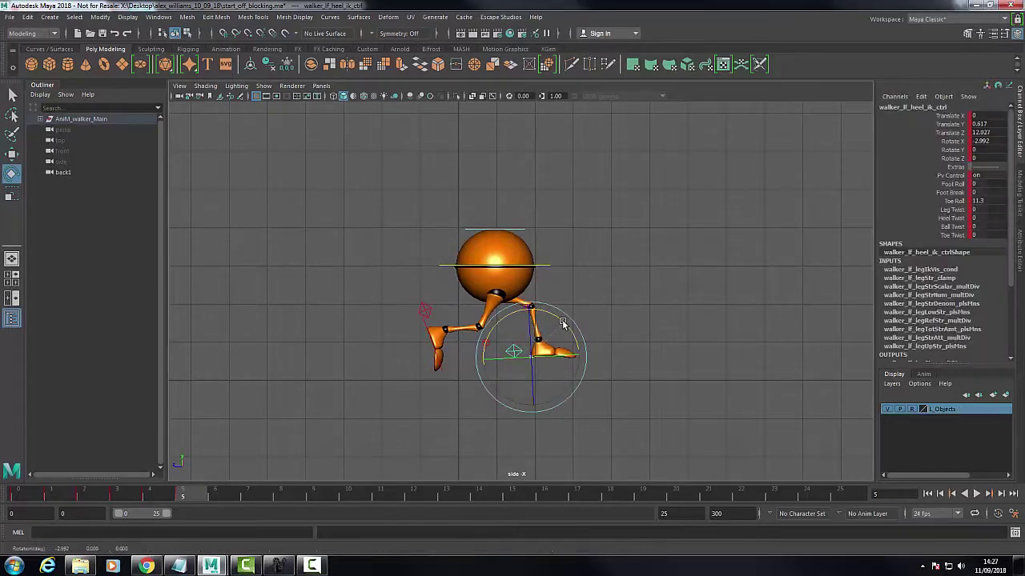
drag(552, 321, 549, 321)
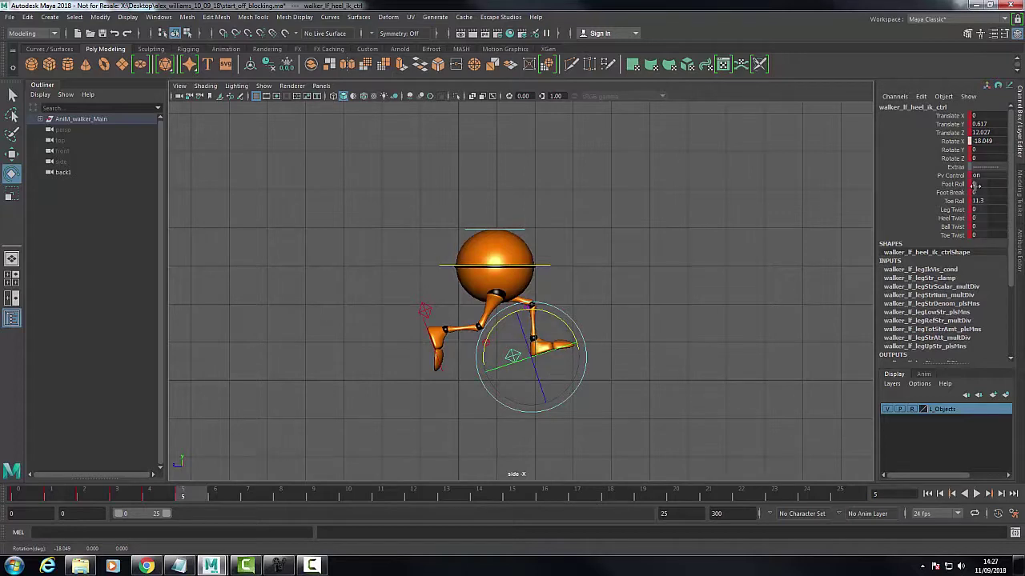
click(953, 201)
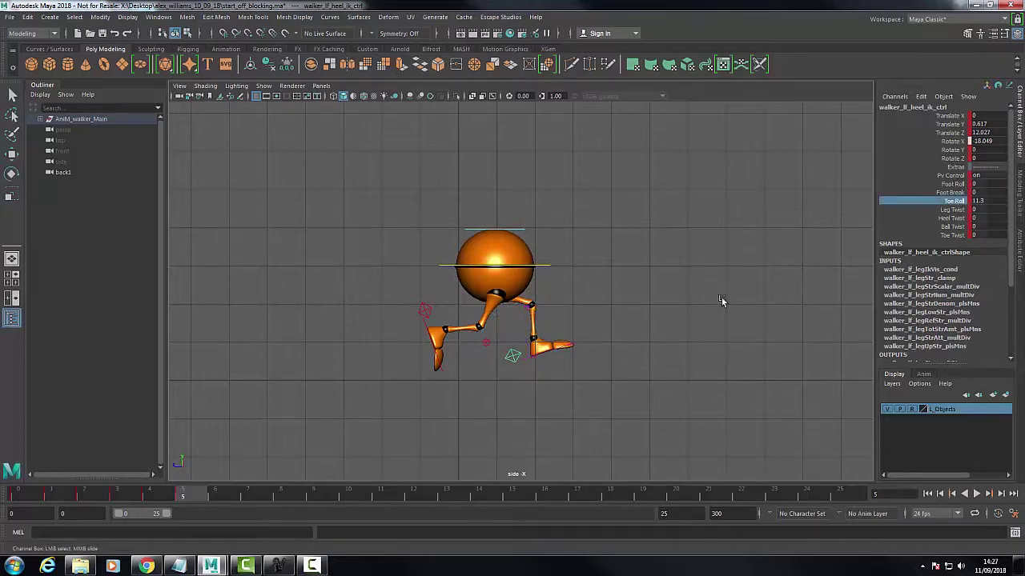
middle_drag(720, 297, 684, 298)
drag(394, 201, 623, 401)
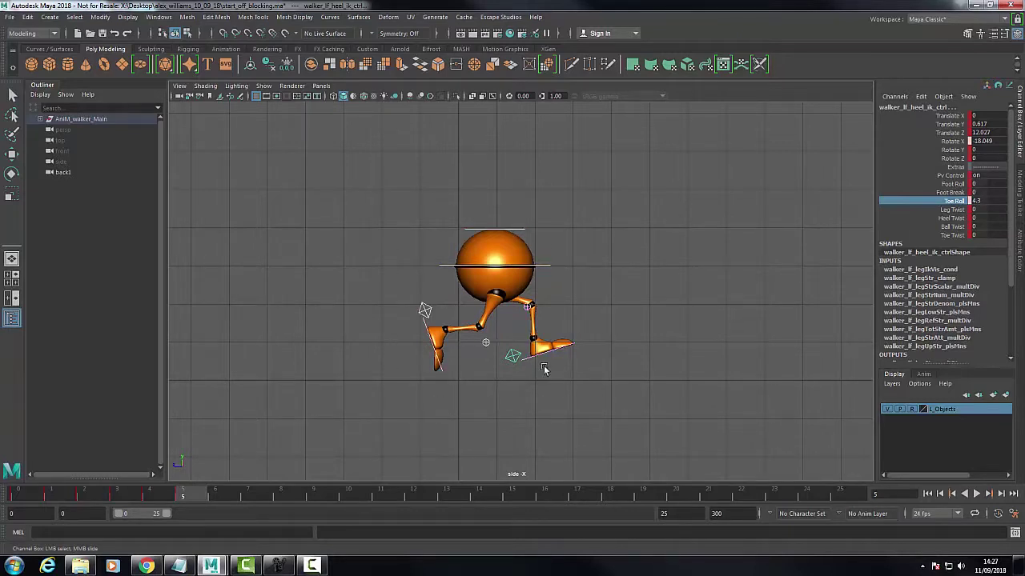
click(516, 357)
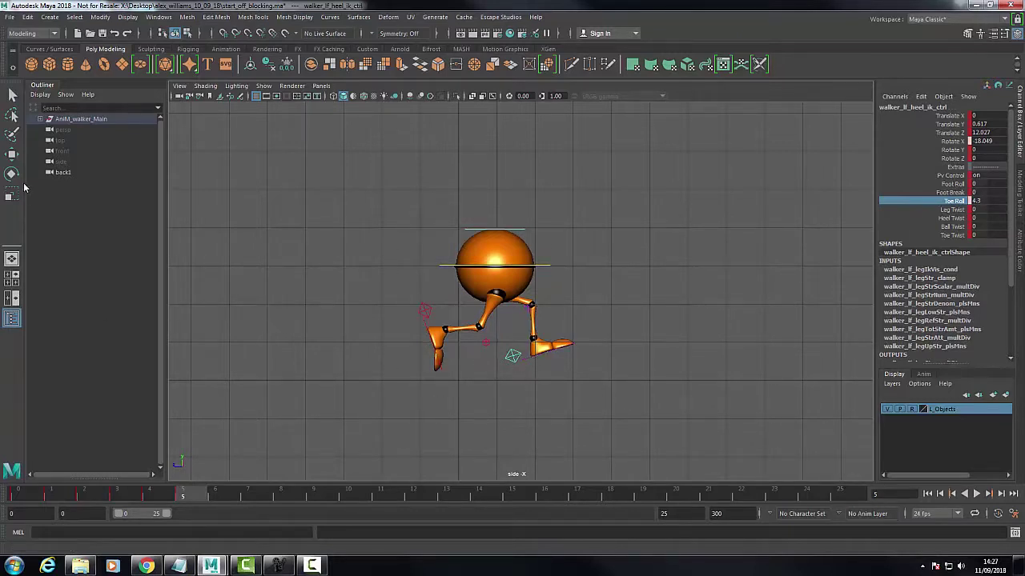
- Move the left heel control forward to Translate Z 12.292 and key all walker controls at frame 5
key(w)
drag(487, 360, 493, 360)
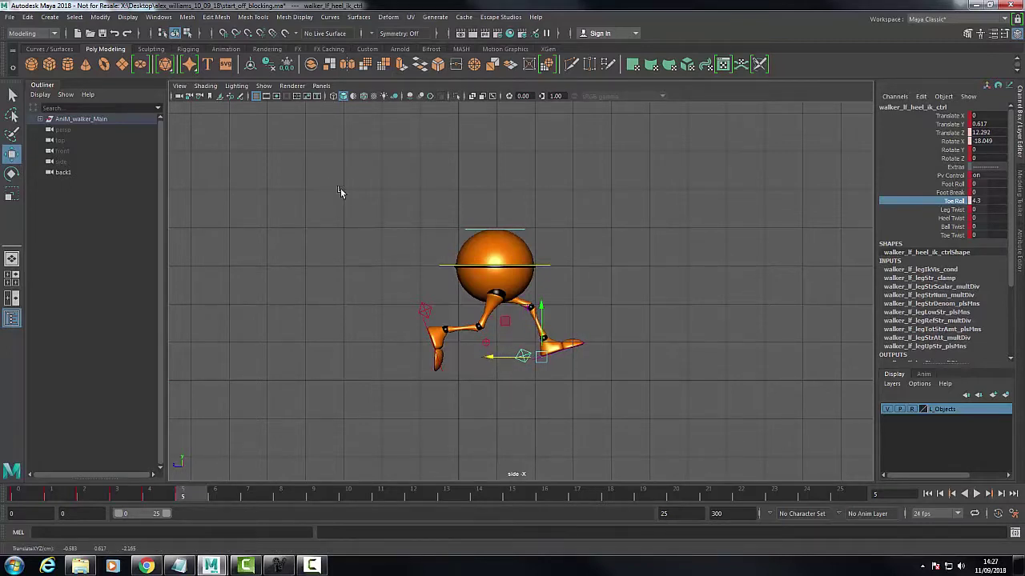
drag(366, 201, 631, 418)
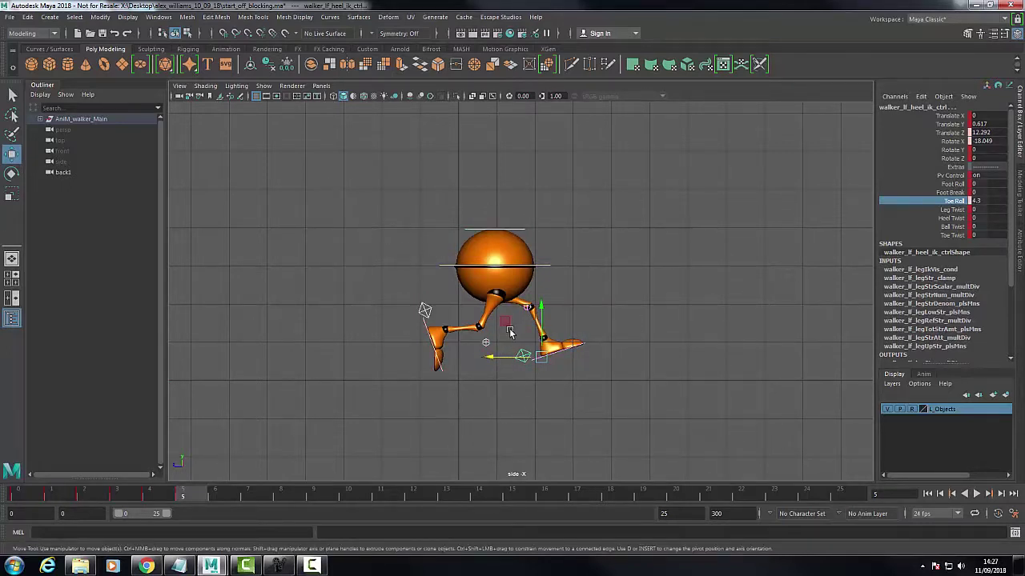
key(s)
- Go to frame 6, check the run cycle reference image, and key all walker controls there
mouse_move(195, 495)
mouse_down()
mouse_move(32, 500)
mouse_move(196, 498)
mouse_move(11, 511)
mouse_move(87, 492)
mouse_move(182, 499)
mouse_move(12, 500)
mouse_move(215, 496)
mouse_up()
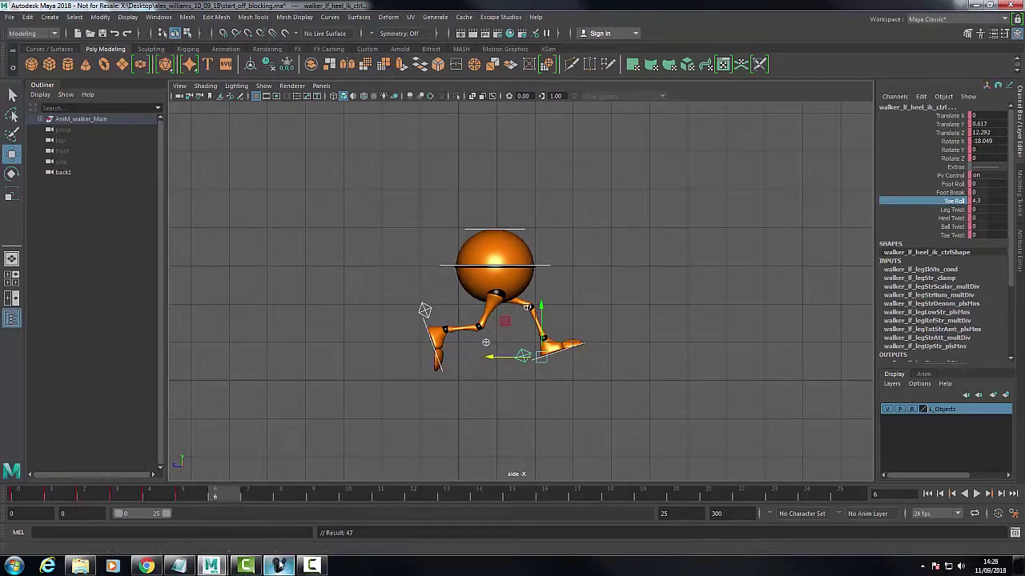
click(279, 568)
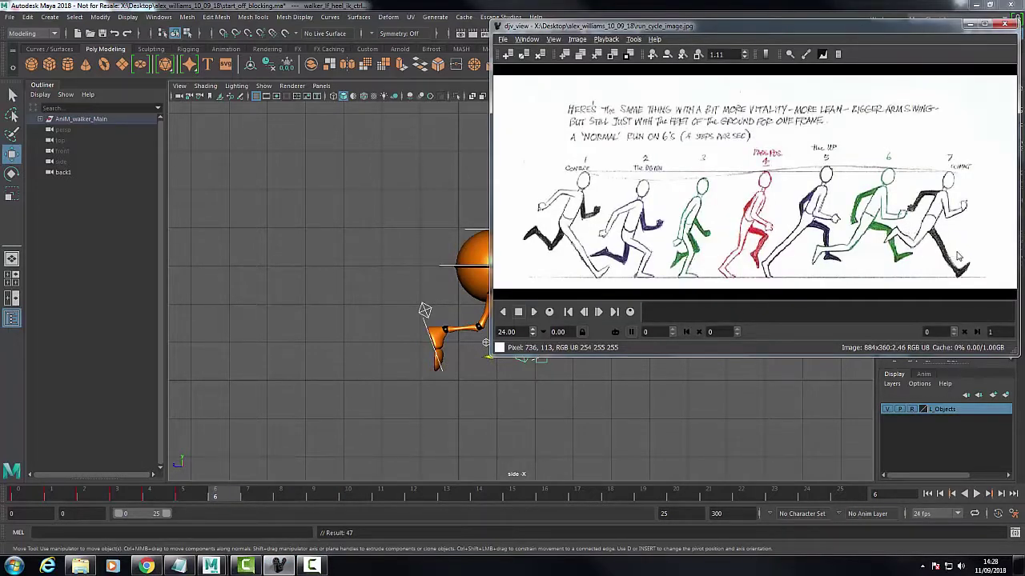
click(971, 27)
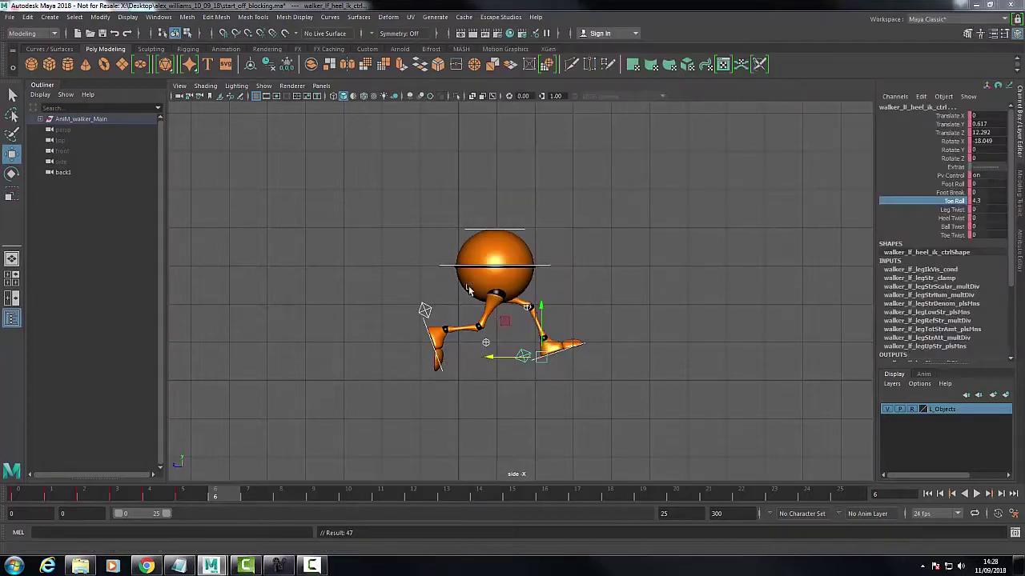
drag(415, 210, 605, 397)
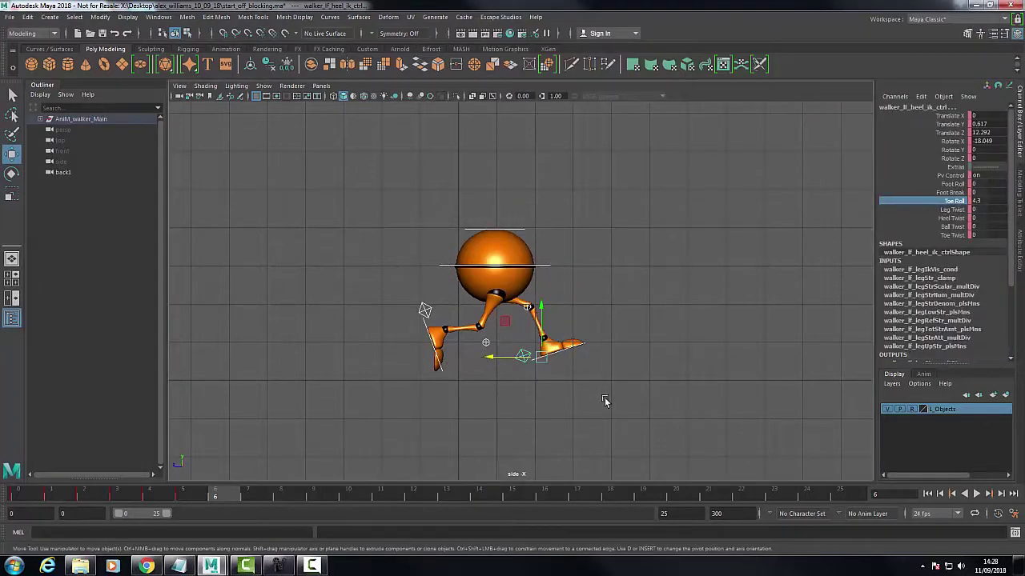
- Review the run motion by stepping back to frame 2, playing it, and scrubbing up to frame 6
click(183, 496)
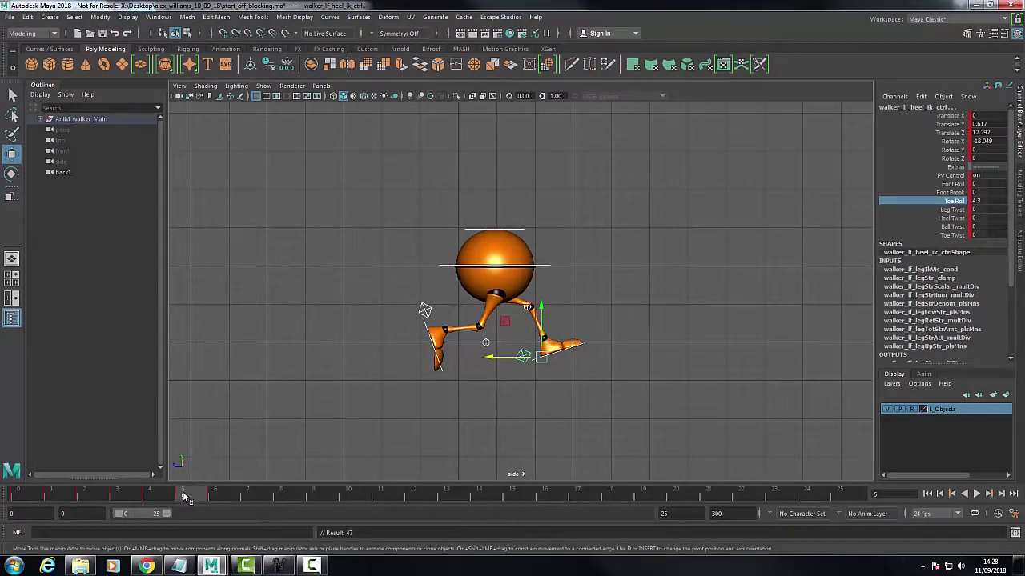
click(151, 496)
click(118, 496)
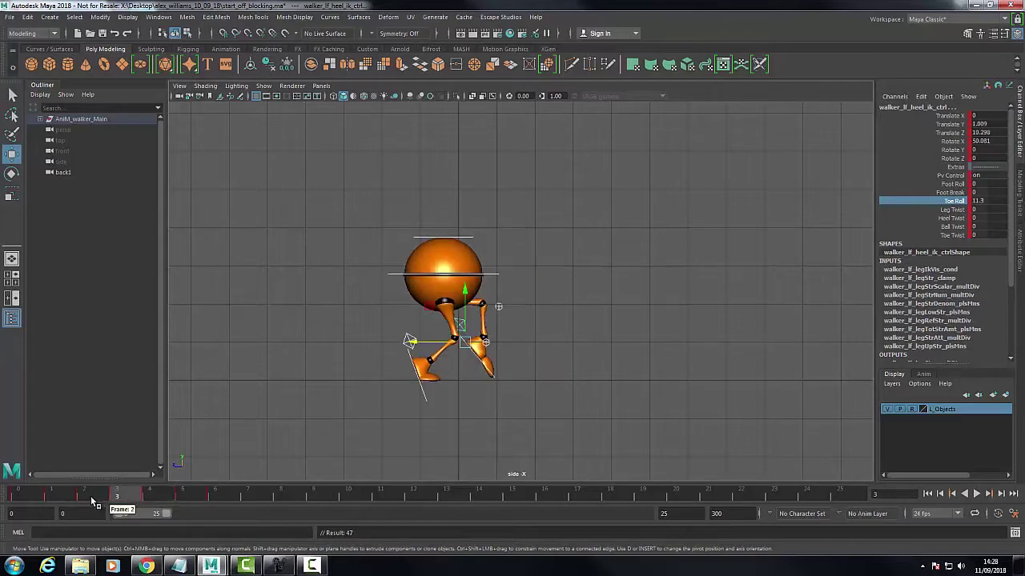
key(alt+v)
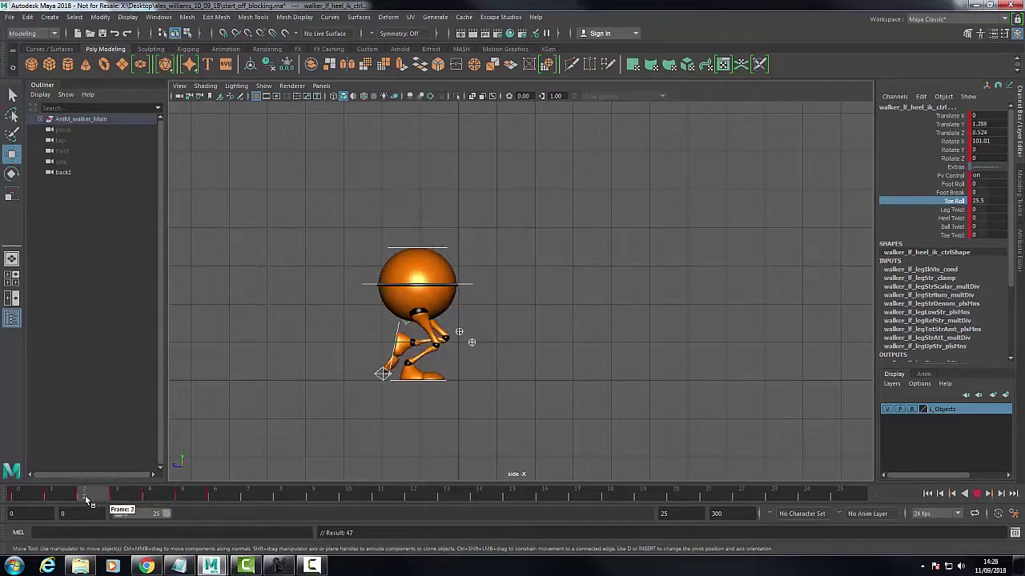
mouse_move(88, 497)
mouse_down()
mouse_move(258, 500)
mouse_move(218, 497)
mouse_up()
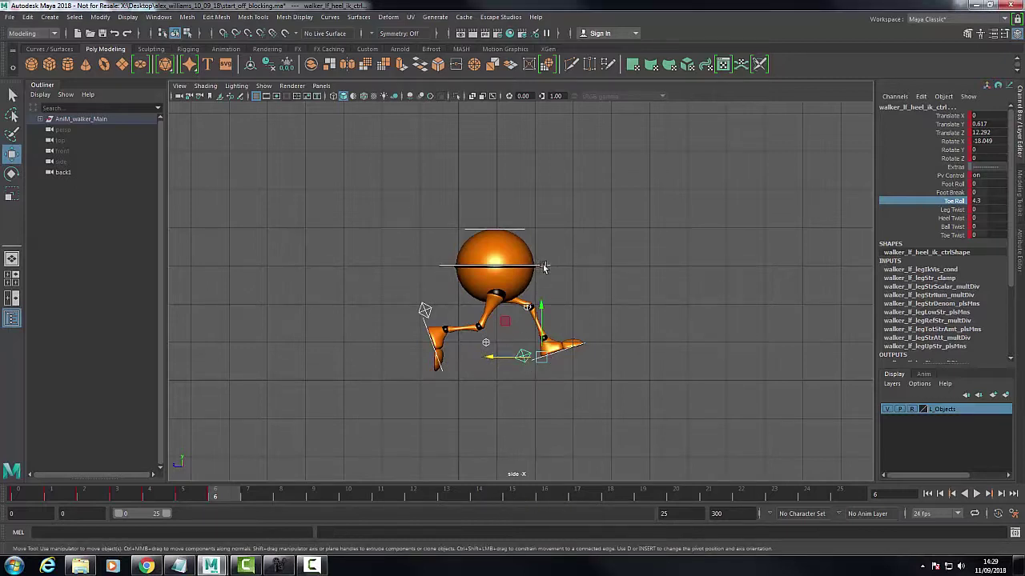
- At frame 6, lower the body and left foot and shift them forward, bringing the left heel to Translate Y -0.095, Z 12.963
click(513, 264)
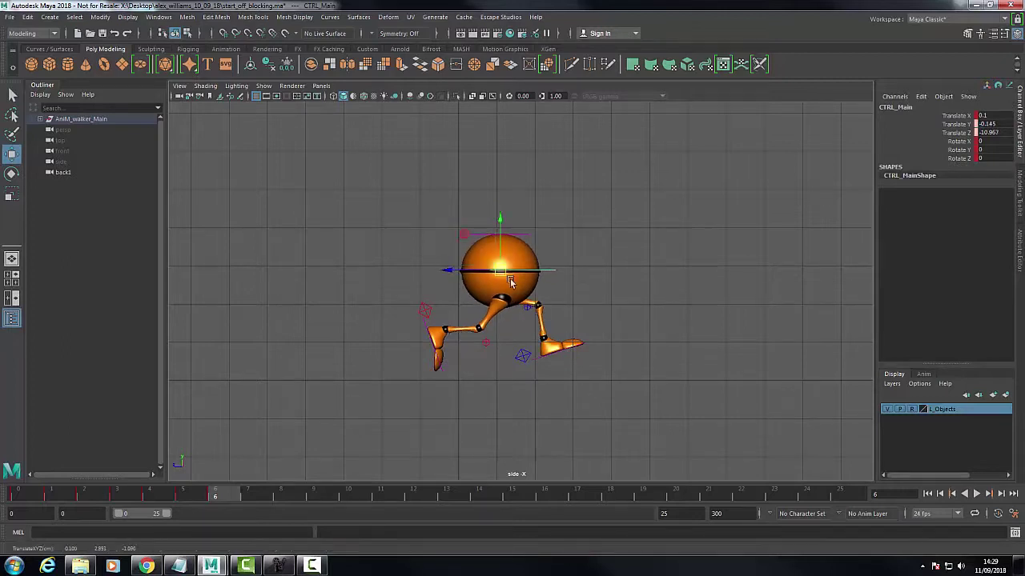
click(522, 354)
middle_drag(543, 356, 560, 373)
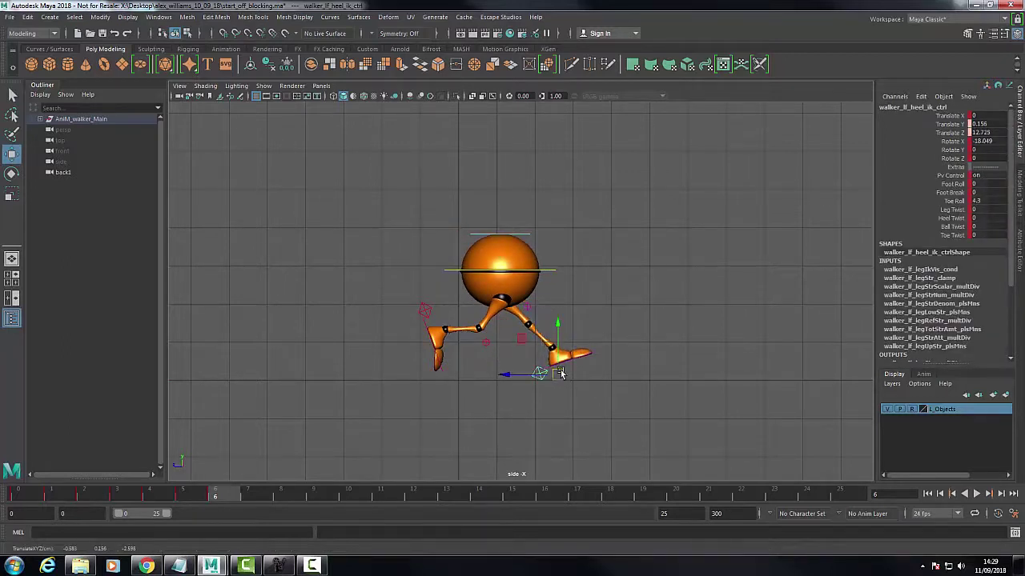
click(552, 282)
middle_drag(503, 276, 514, 291)
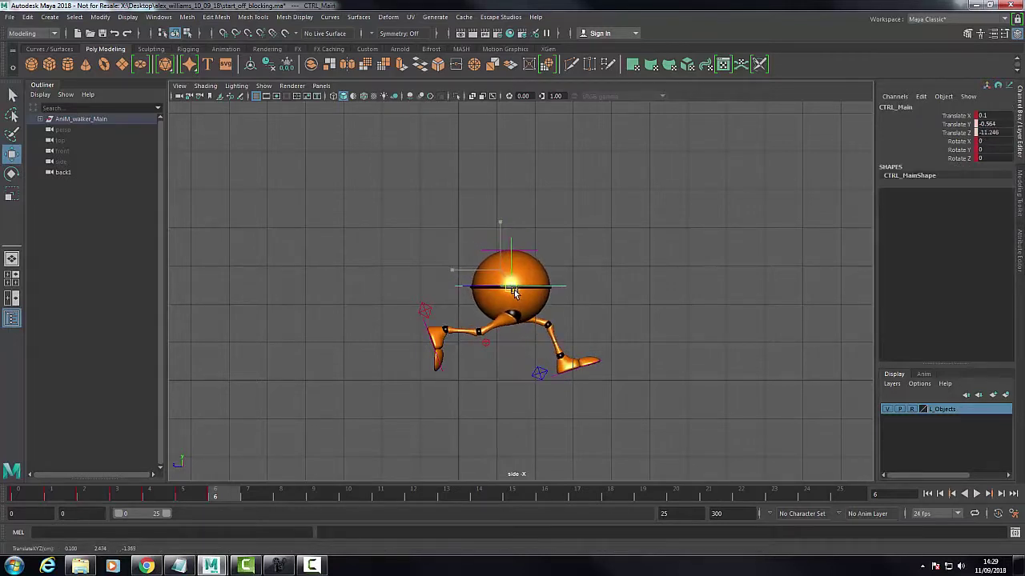
click(542, 372)
drag(561, 377, 571, 389)
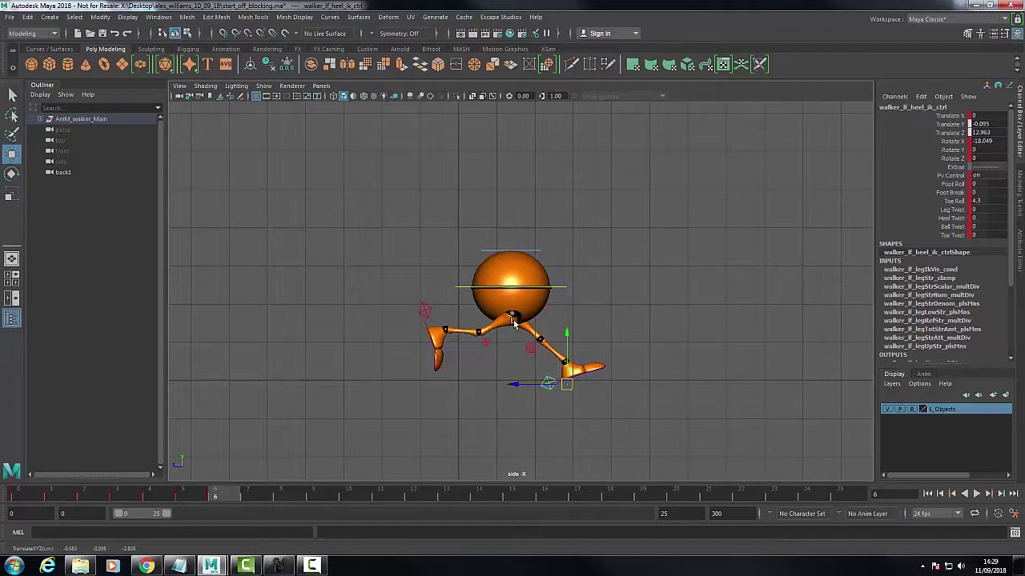
- Move the right heel control forward to Translate Z about 9.53
click(560, 288)
click(425, 311)
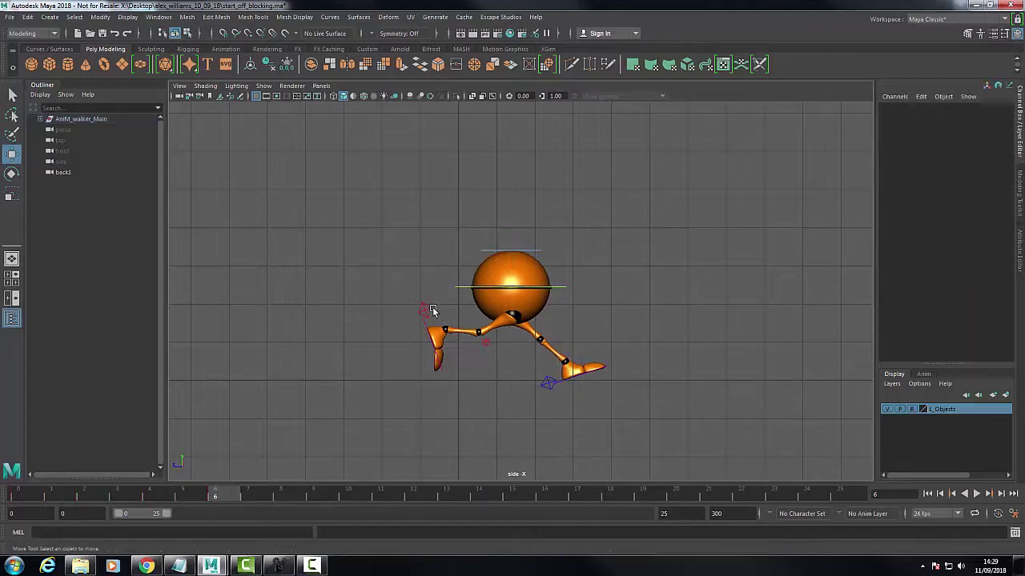
drag(377, 329, 384, 328)
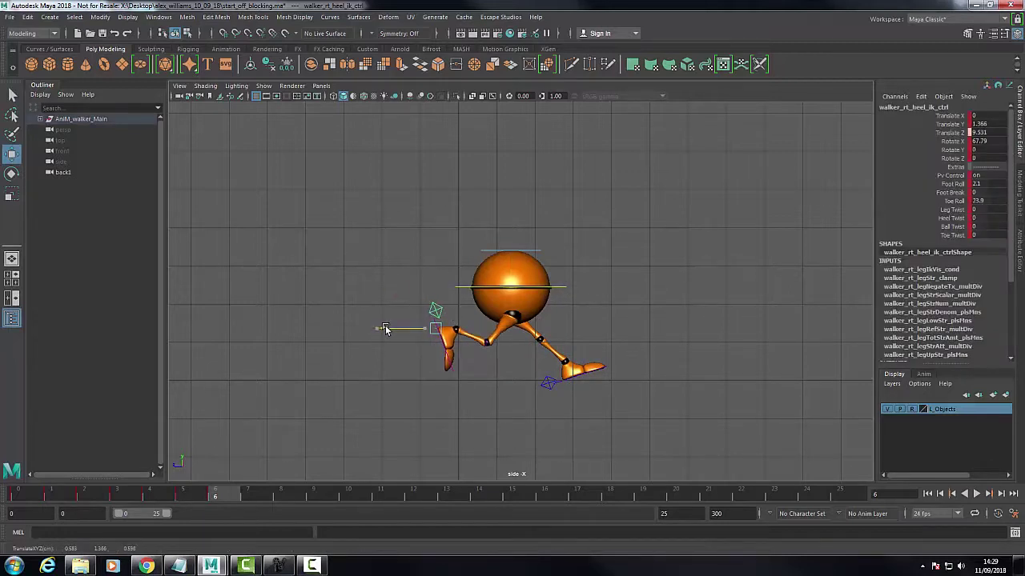
- Shift the main body control forward to Translate Z -11.553 and the left heel to Translate Z 13.046
click(558, 284)
drag(478, 289, 490, 289)
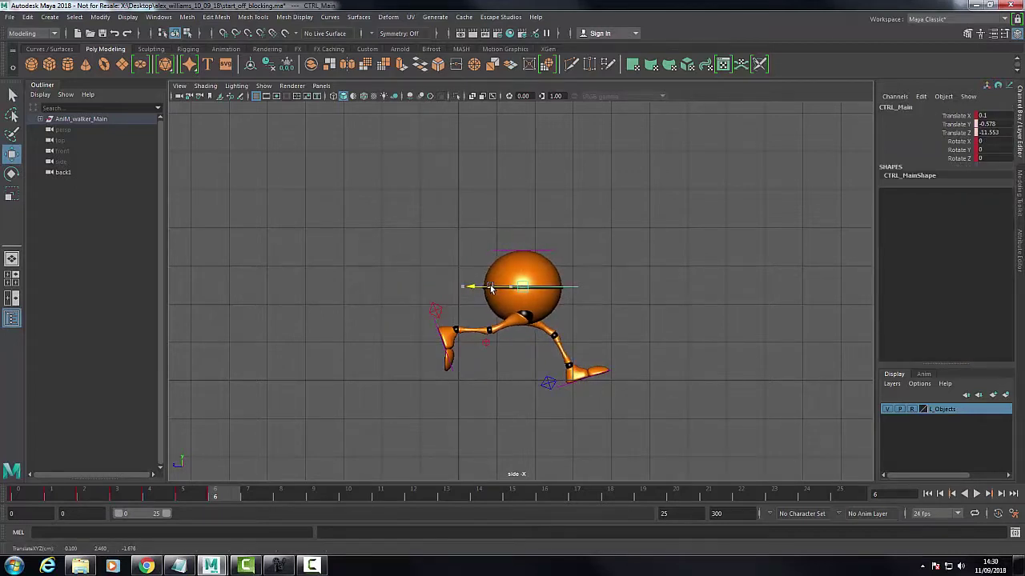
click(552, 389)
drag(520, 388, 525, 389)
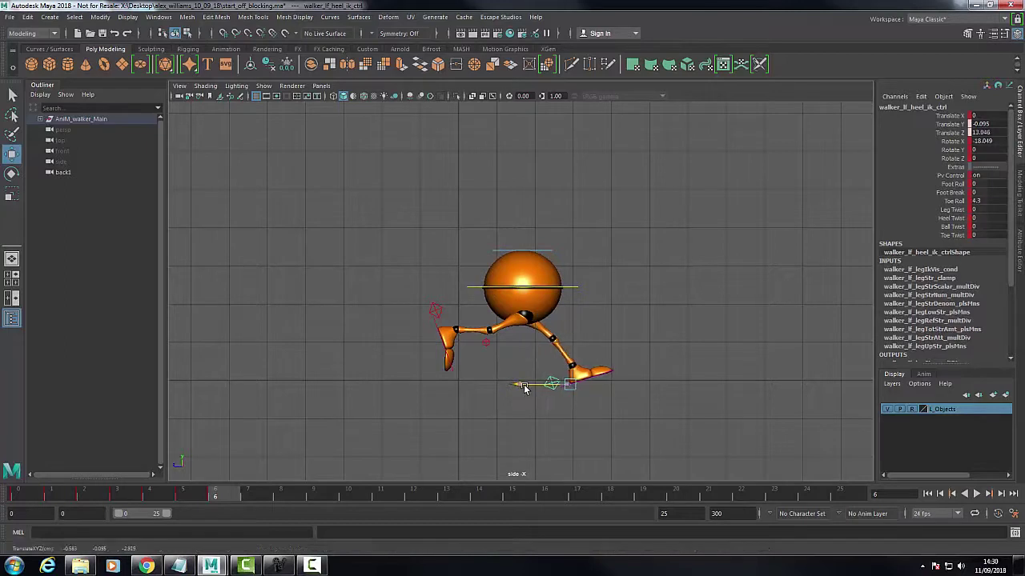
- Tilt the main body control sideways to Rotate Z 5.493, working from the back view
click(573, 286)
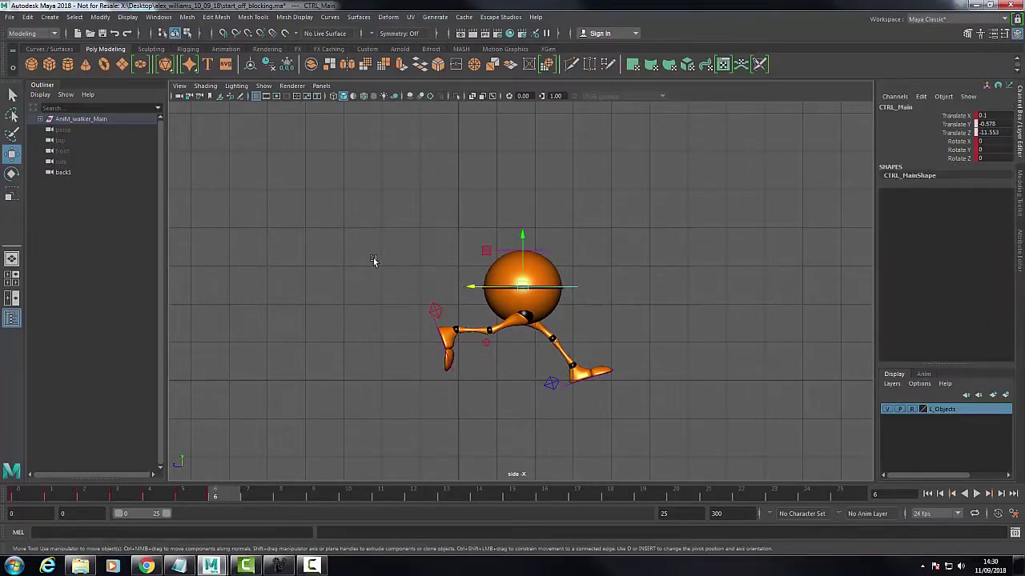
key(space)
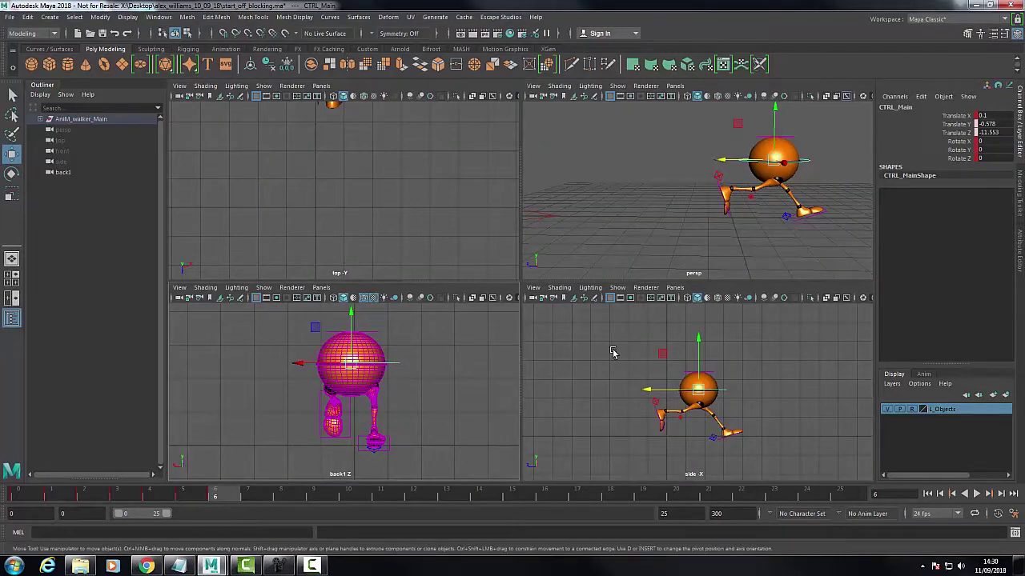
click(12, 172)
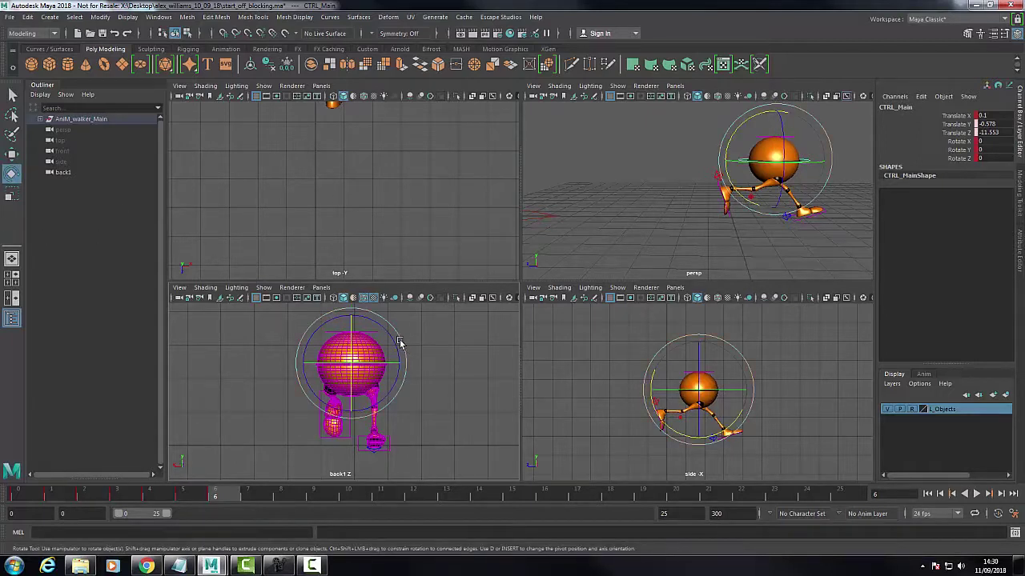
drag(390, 335, 393, 338)
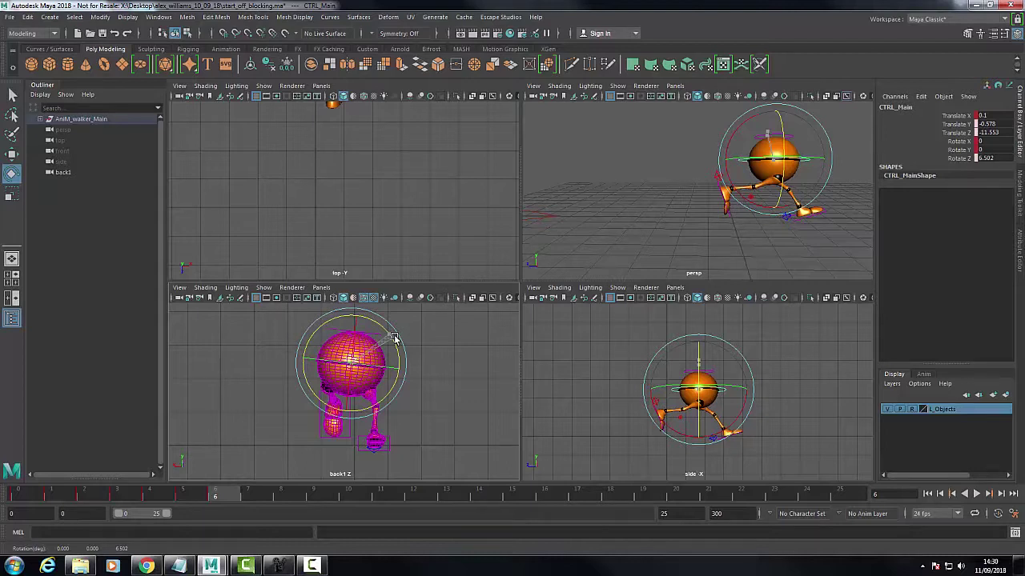
drag(393, 338, 390, 336)
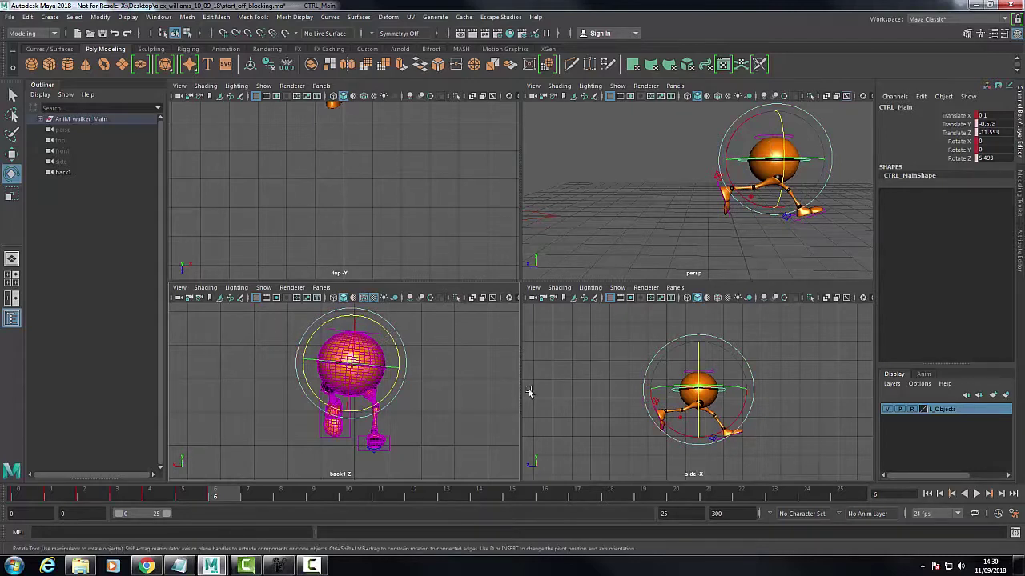
click(12, 154)
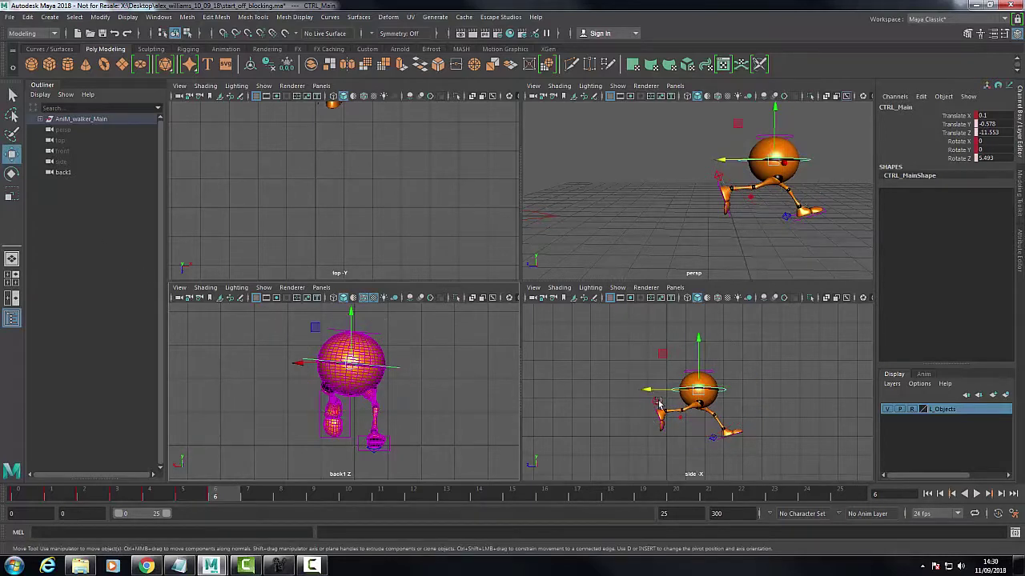
- In the side view, move the right heel to Translate Y 1.463, Z 9.95 and rotate it to Rotate X 84.114
key(space)
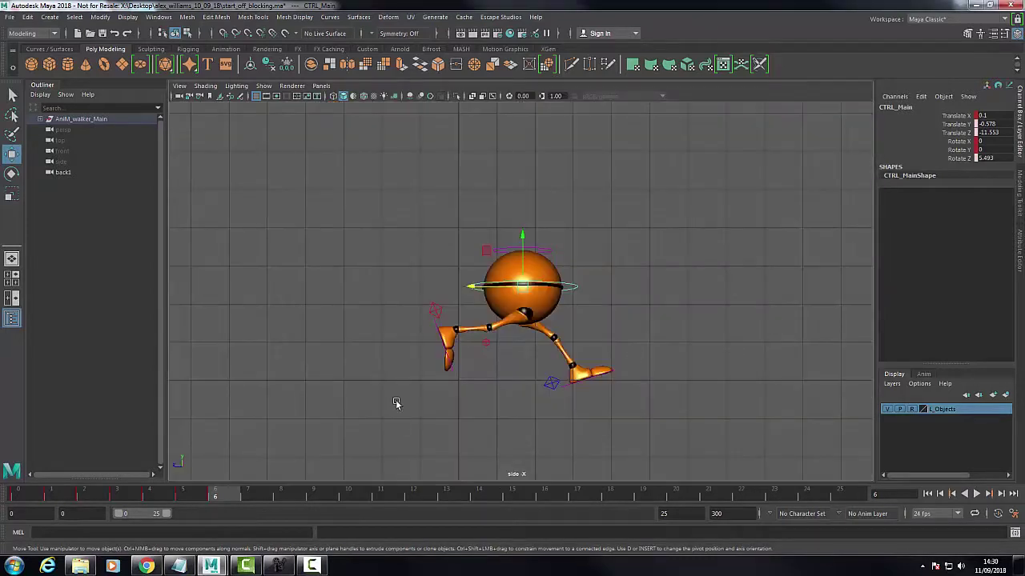
click(453, 312)
drag(396, 328, 412, 328)
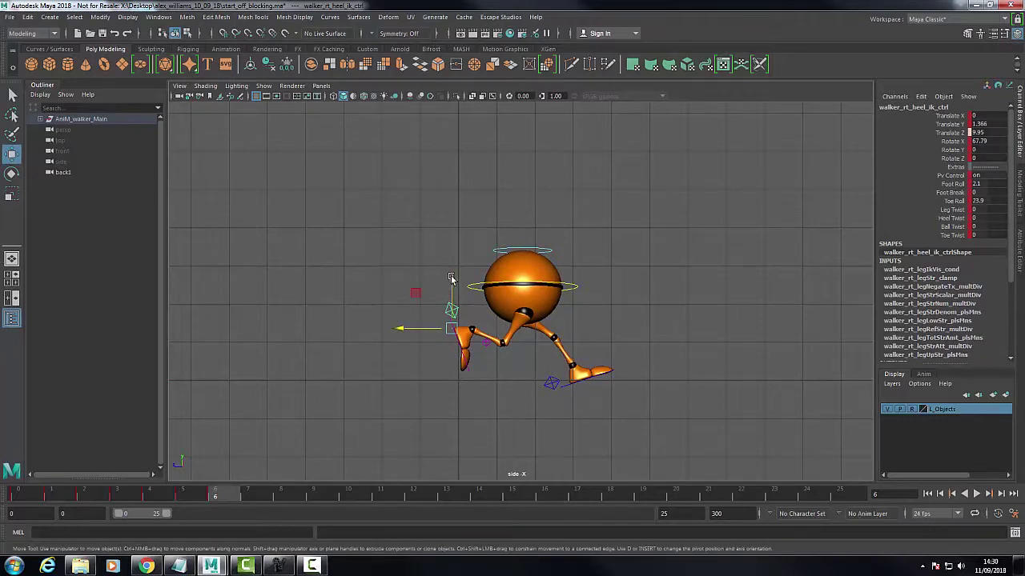
drag(451, 281, 450, 320)
click(12, 173)
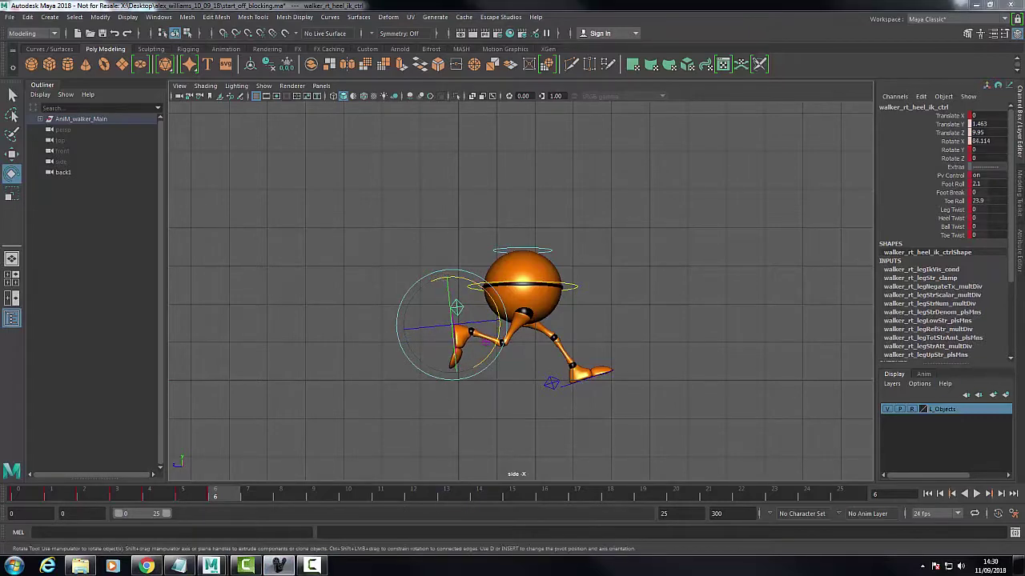
- Compare the pose with the run cycle reference image and rotate the right heel further to Rotate X about 96.6
click(278, 566)
mouse_move(761, 62)
mouse_down()
mouse_move(380, 60)
mouse_move(382, 48)
mouse_move(771, 49)
mouse_up()
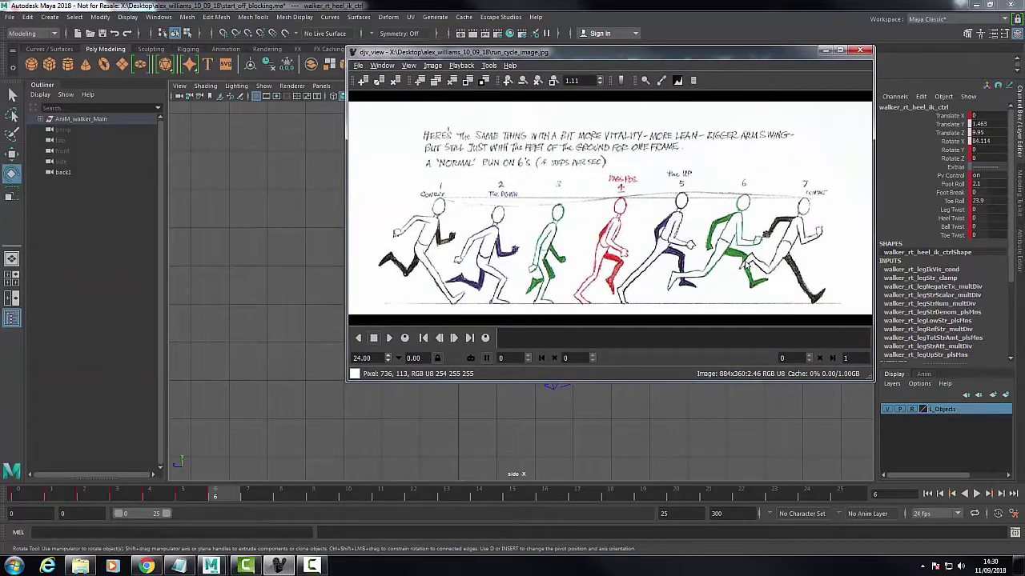
click(824, 51)
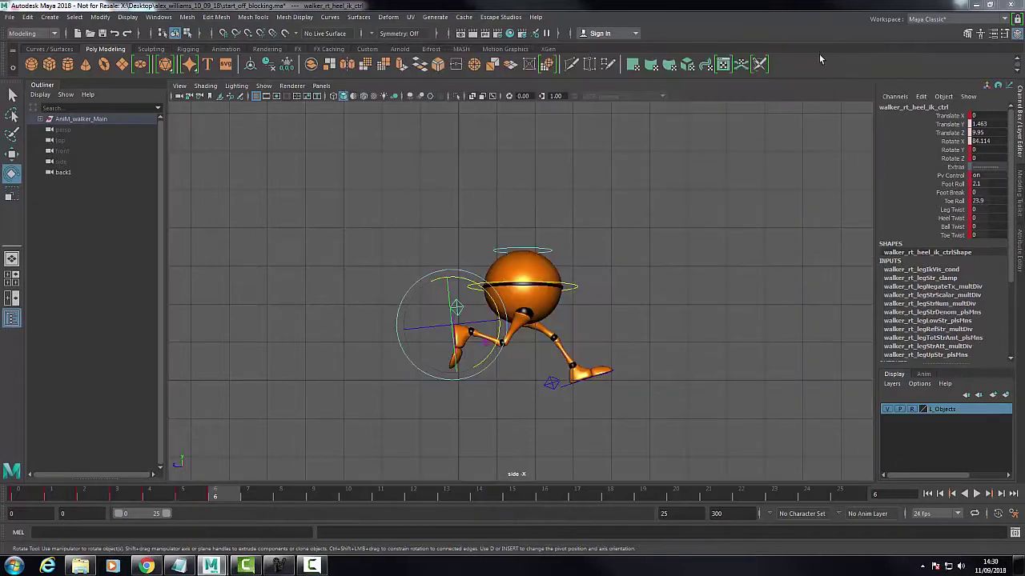
drag(481, 295, 498, 301)
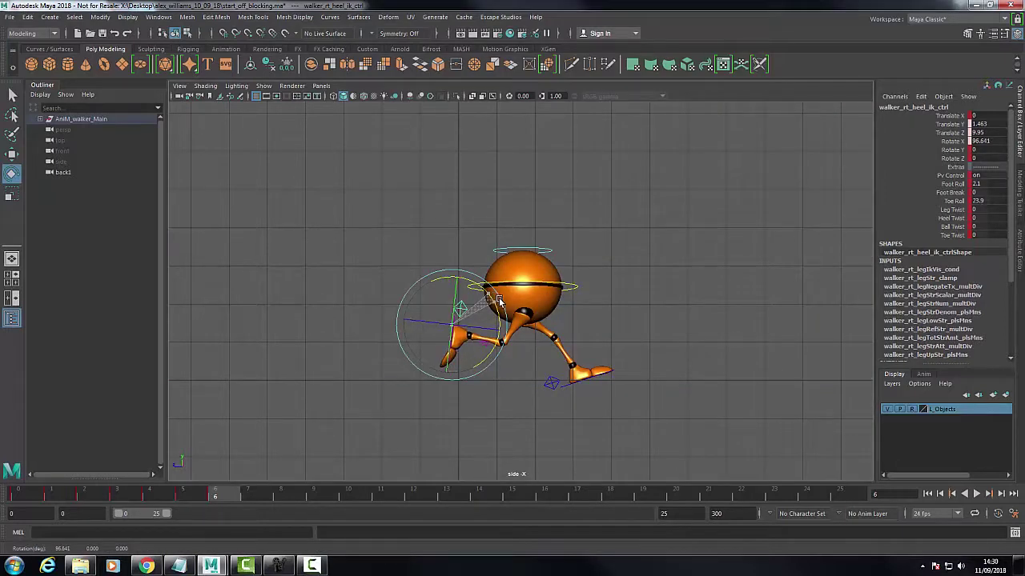
- Rotate the left heel control to Rotate X -41.547 and nudge the foot slightly forward and up to extend the leg
click(551, 384)
drag(591, 342, 572, 340)
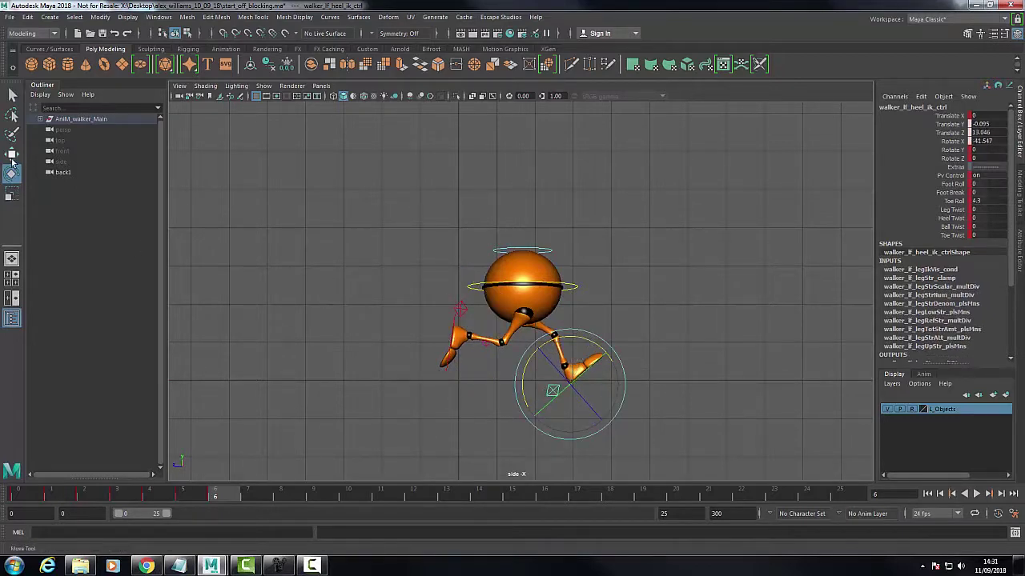
key(w)
drag(519, 388, 528, 388)
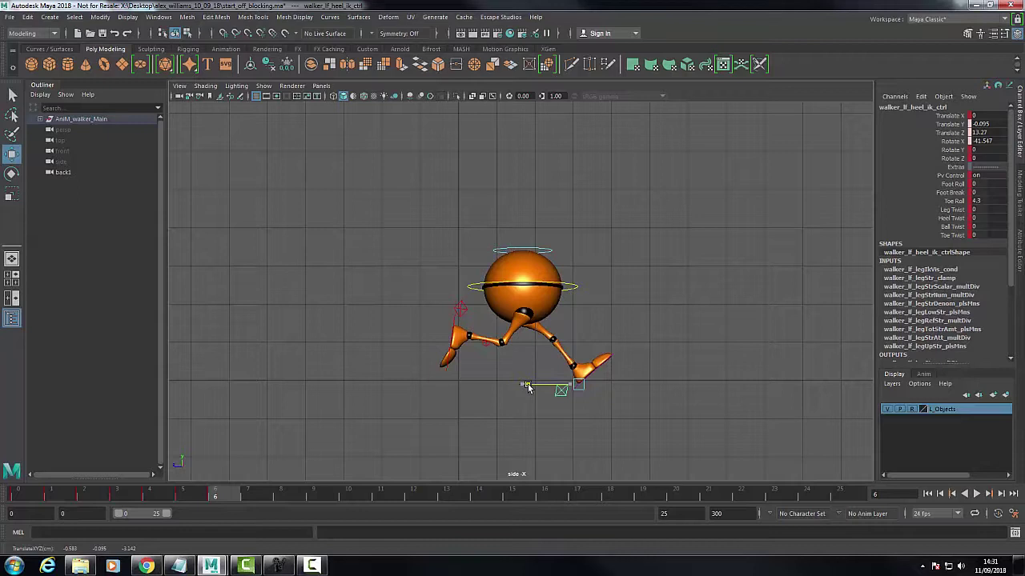
drag(579, 337, 581, 333)
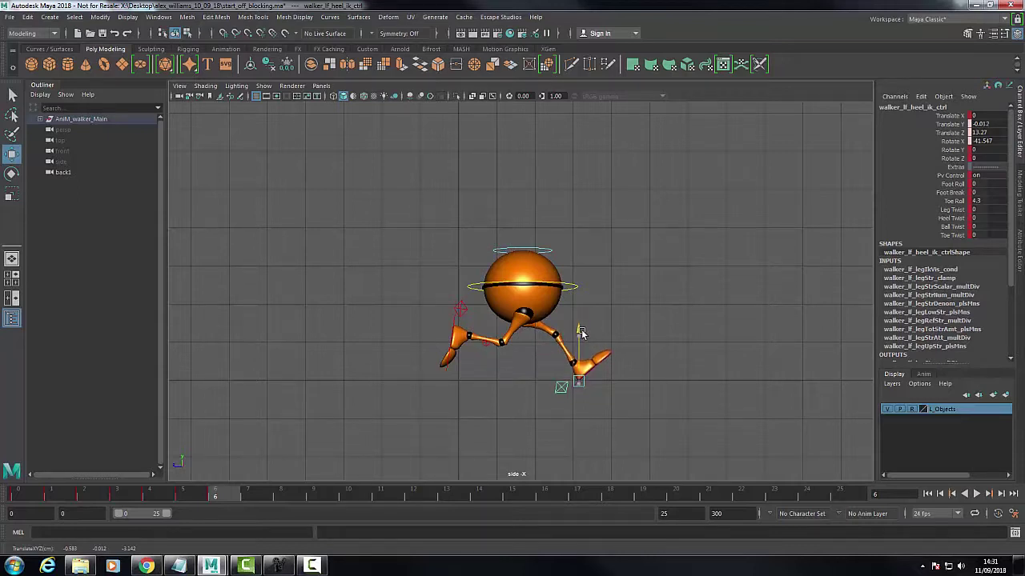
mouse_move(552, 379)
mouse_down()
mouse_move(540, 382)
mouse_move(549, 382)
mouse_up()
- Move the main body control forward to Translate Z about -11.72
click(578, 289)
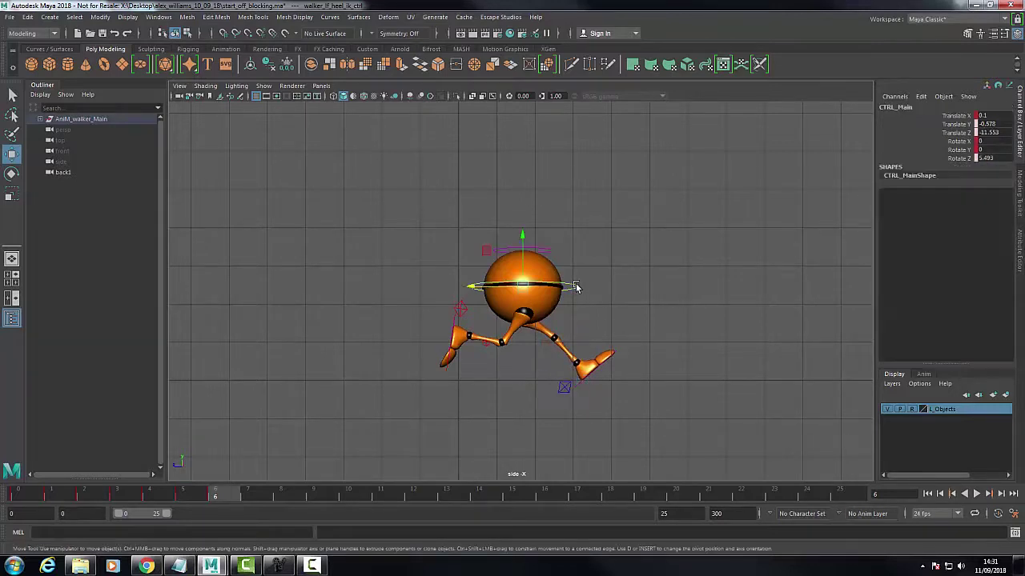
drag(491, 289, 498, 288)
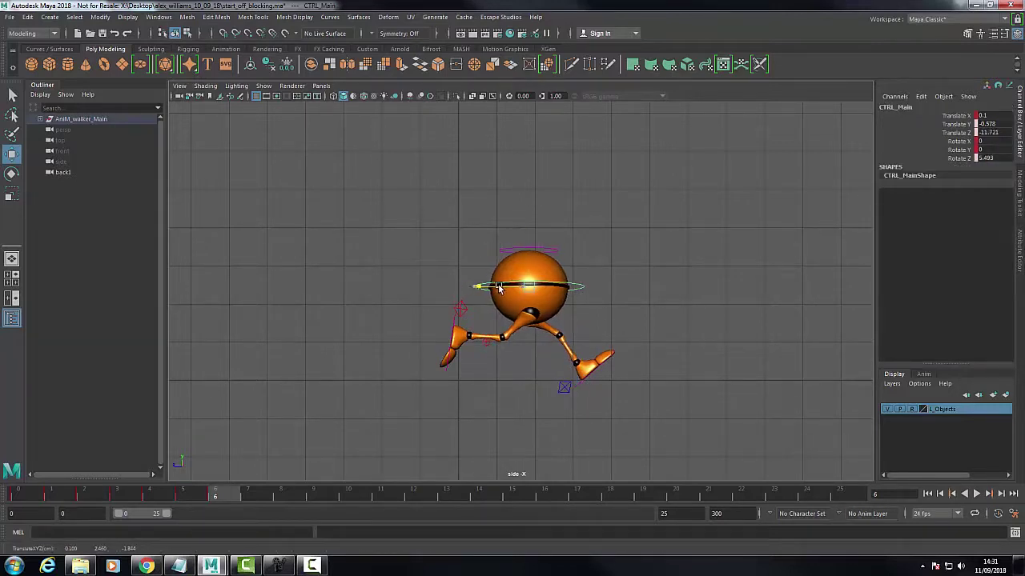
- Move the left heel control forward to Translate Z 13.479 and raise the right heel control to Translate Y 1.826
click(563, 389)
drag(536, 382, 543, 384)
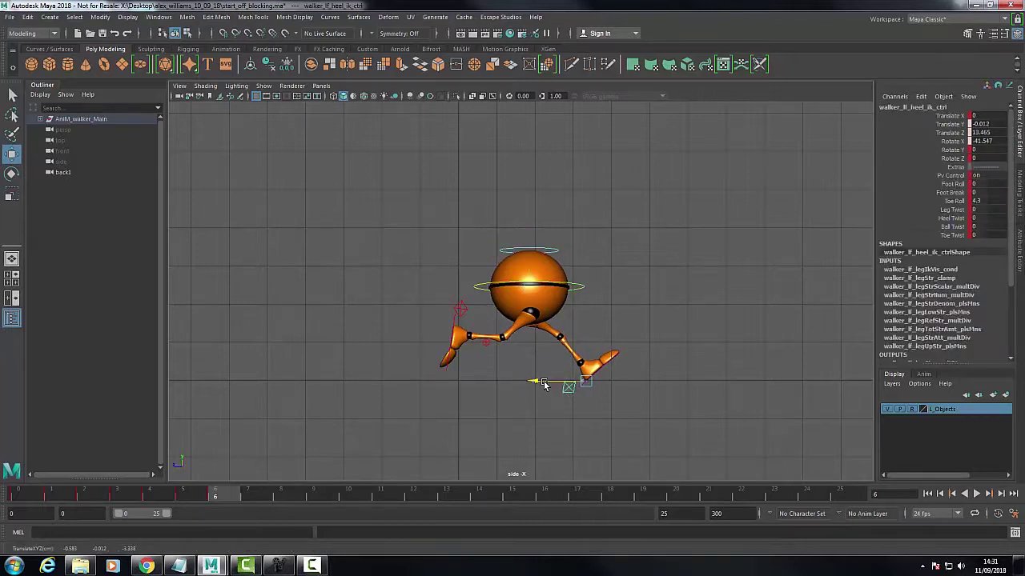
click(462, 308)
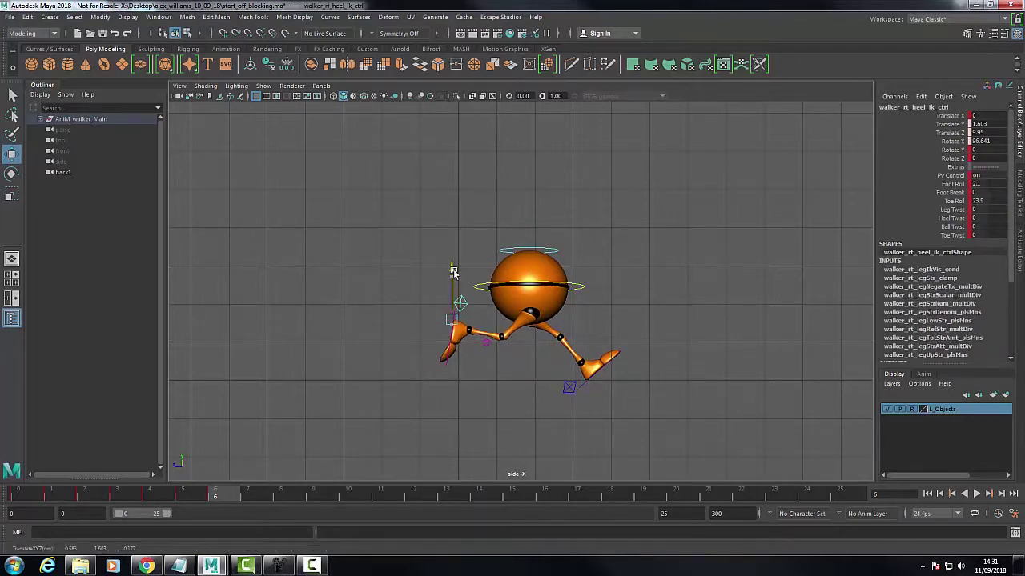
drag(453, 273, 453, 263)
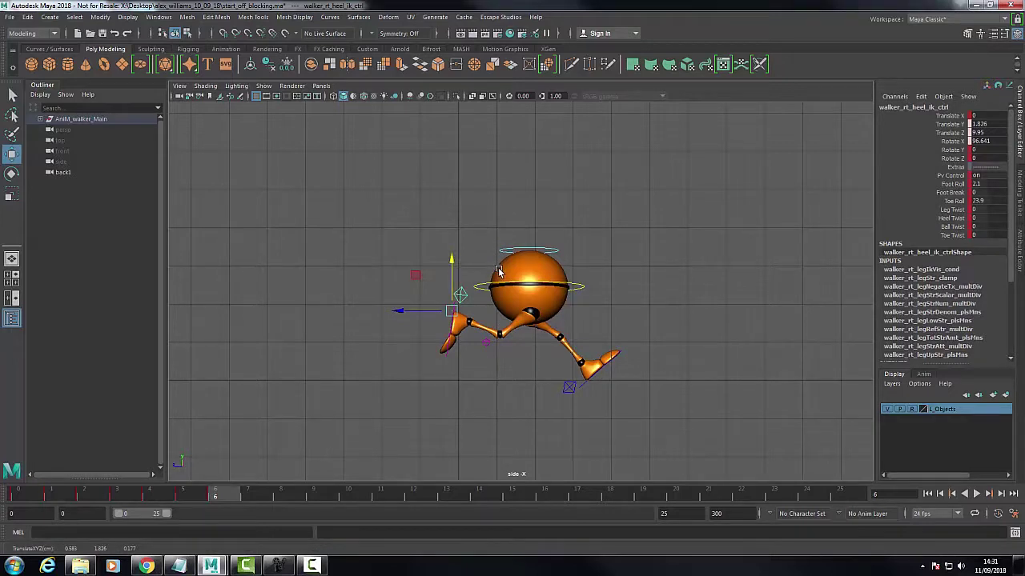
click(464, 376)
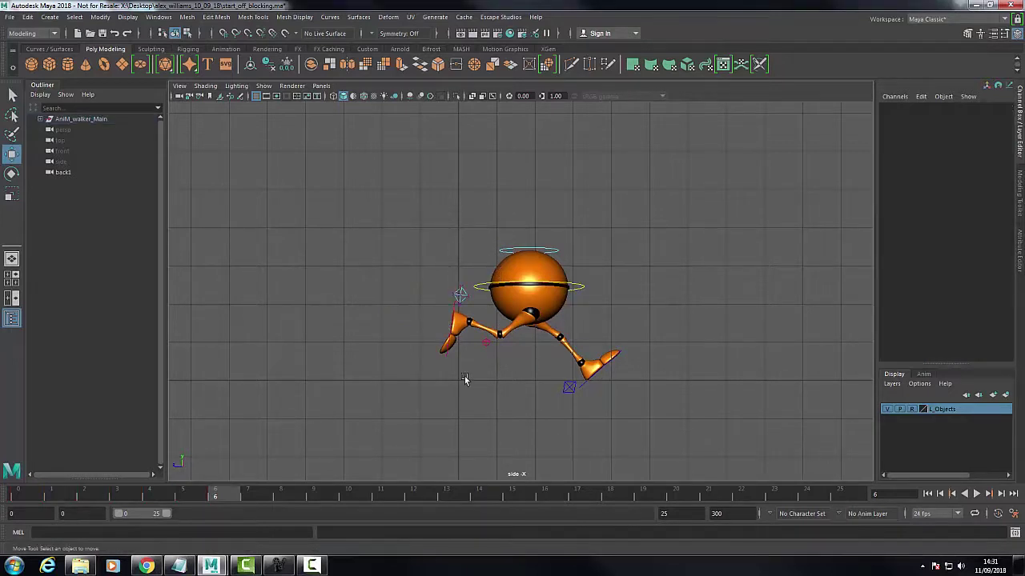
- Rotate the main body control to Rotate Y -6.258 and key all the rig controls at frame 6
key(space)
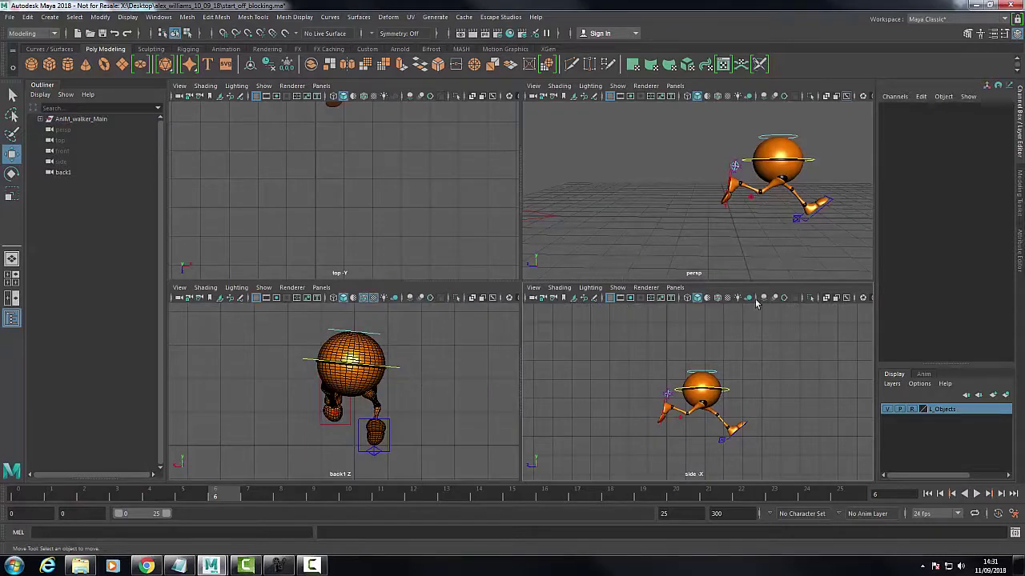
click(728, 391)
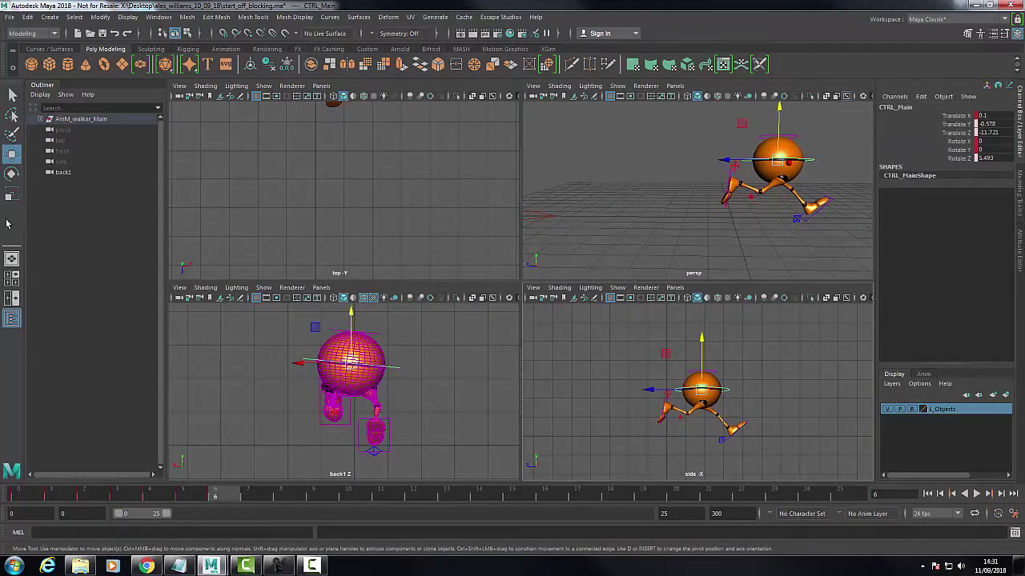
click(12, 173)
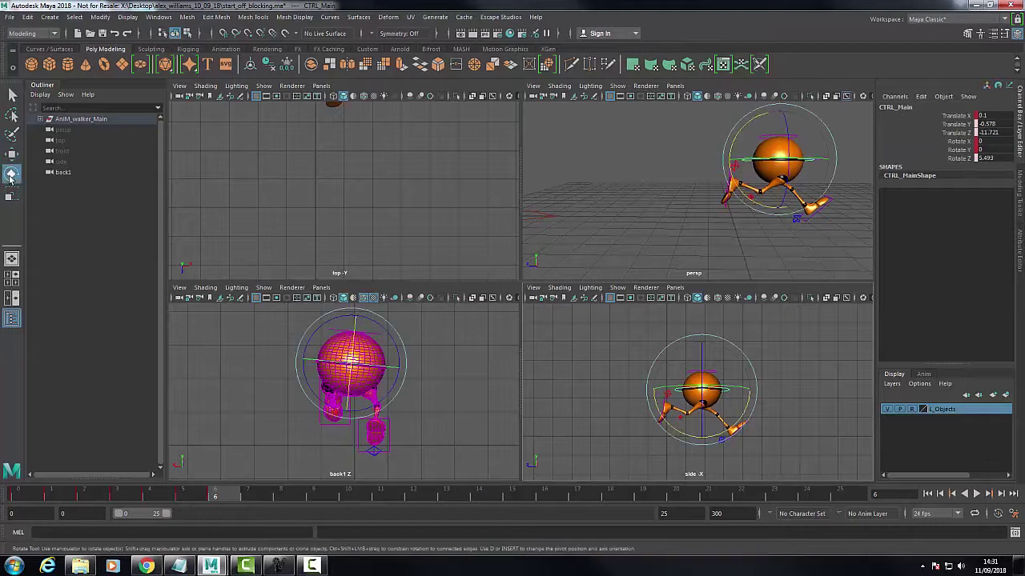
click(741, 390)
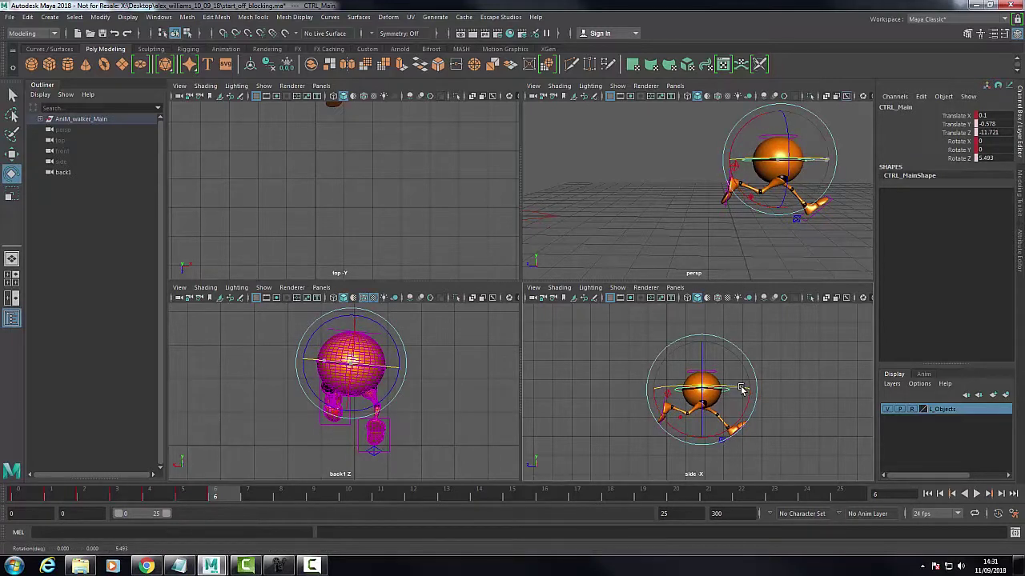
drag(741, 390, 739, 390)
click(12, 94)
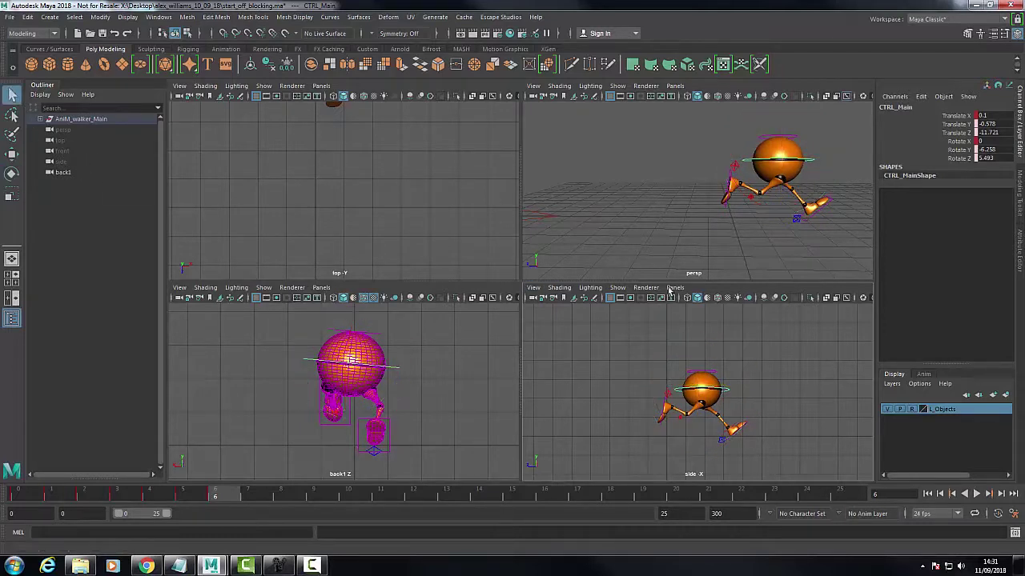
key(space)
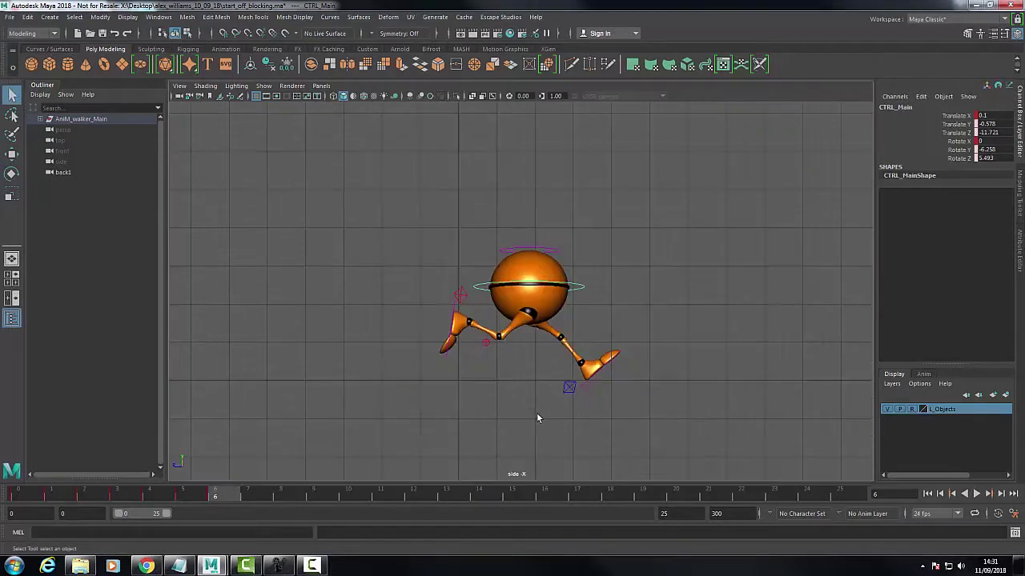
drag(393, 214, 686, 442)
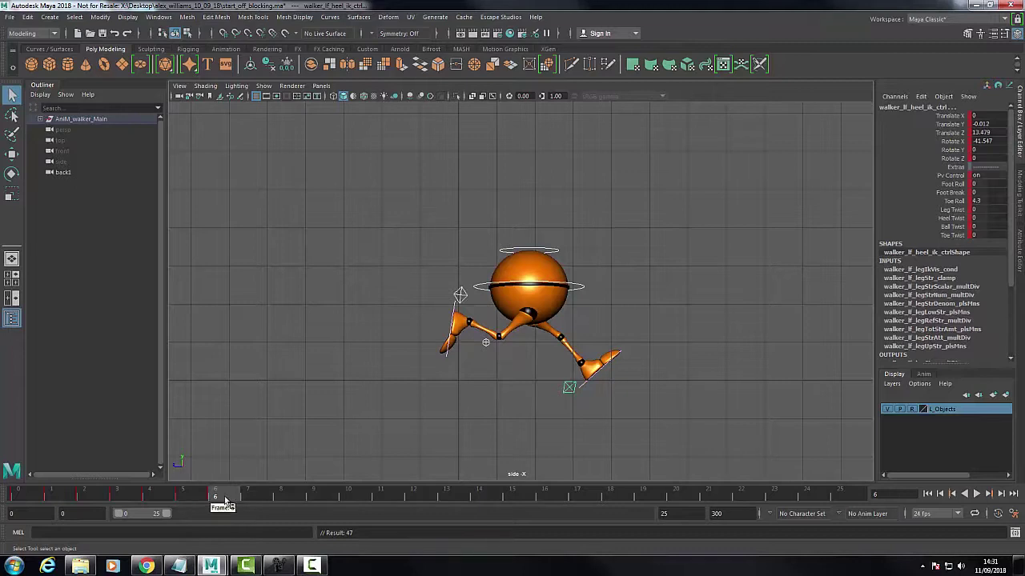
- Compare the poses at frames 0 and 6 in the side view and the four-view layout
drag(218, 499, 2, 498)
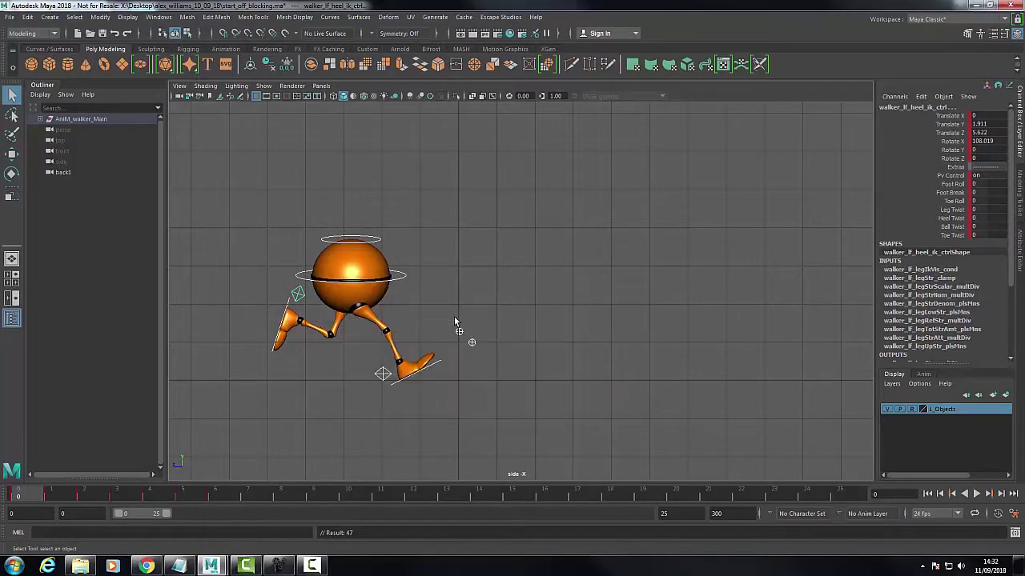
key(space)
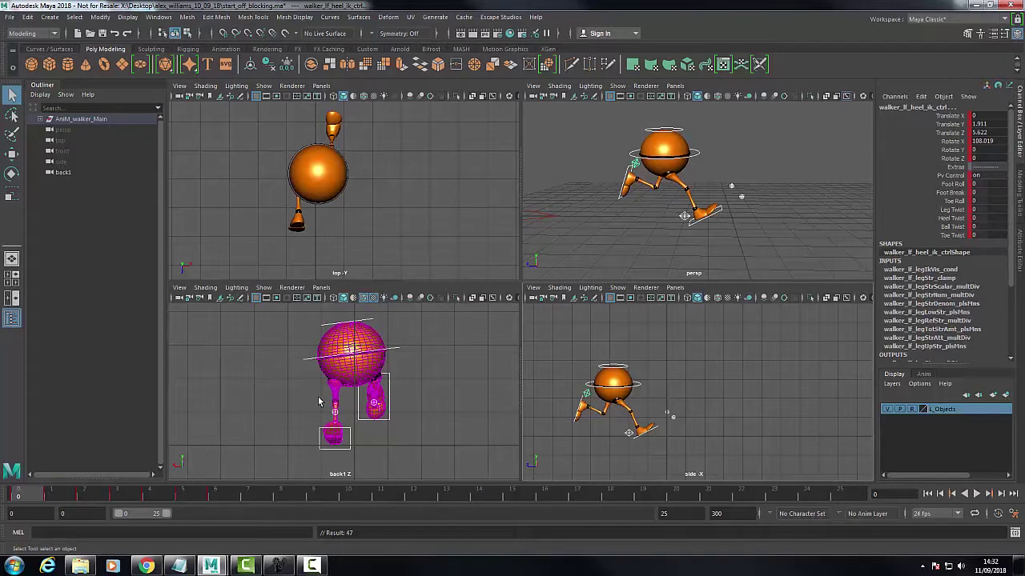
click(219, 497)
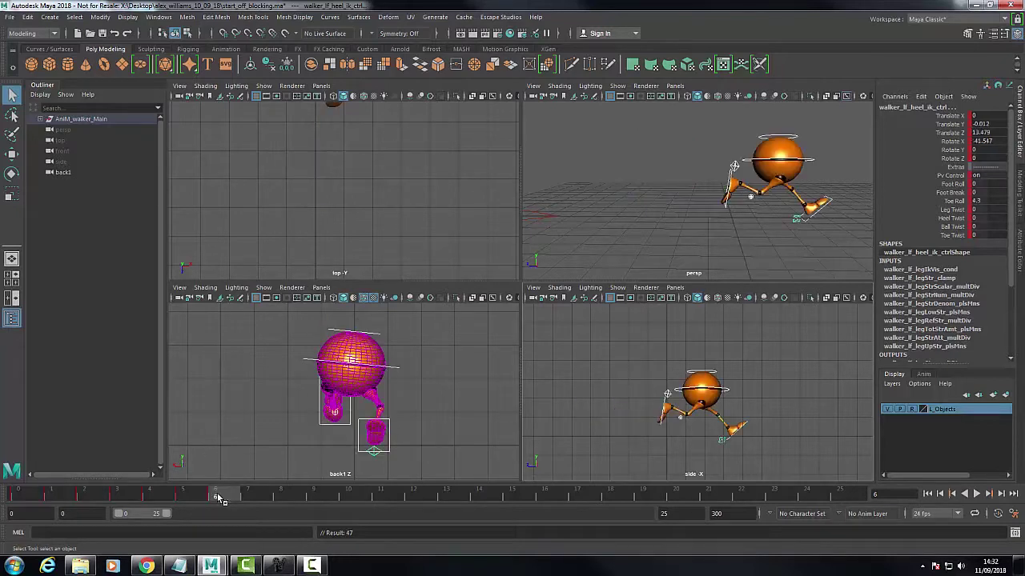
click(20, 497)
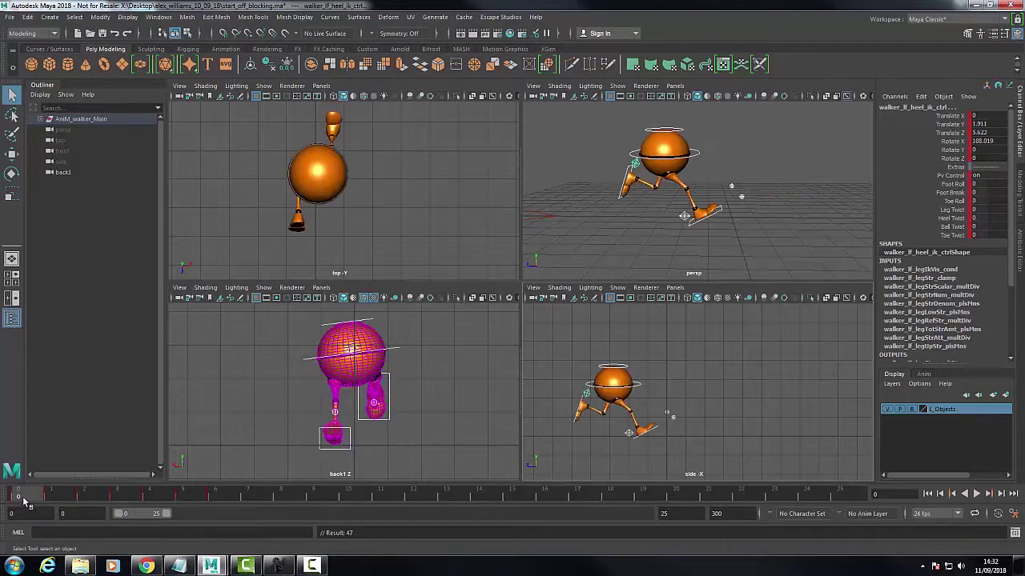
click(229, 499)
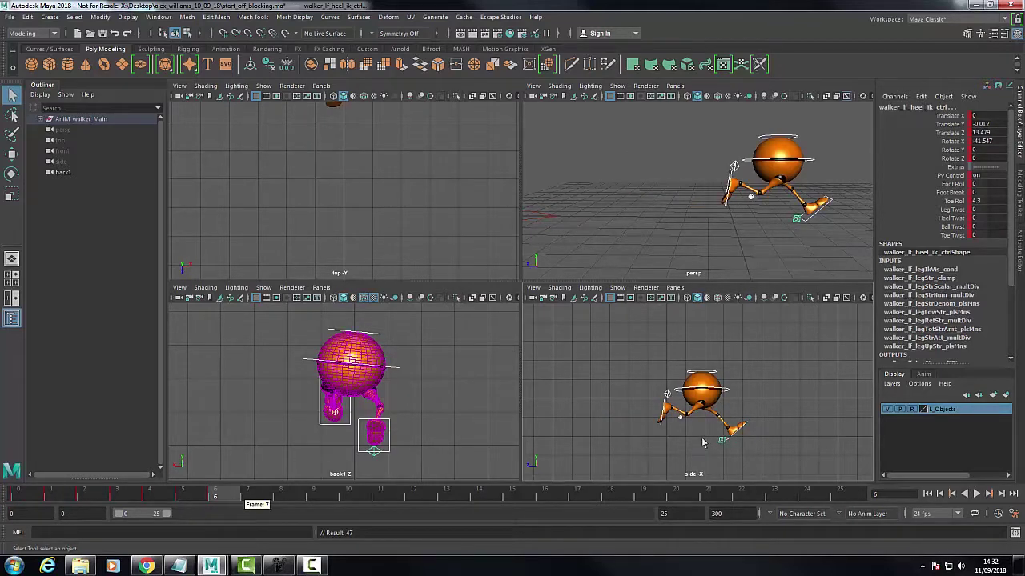
- Move the right knee pole vector control forward along Z to in front of the body
click(679, 423)
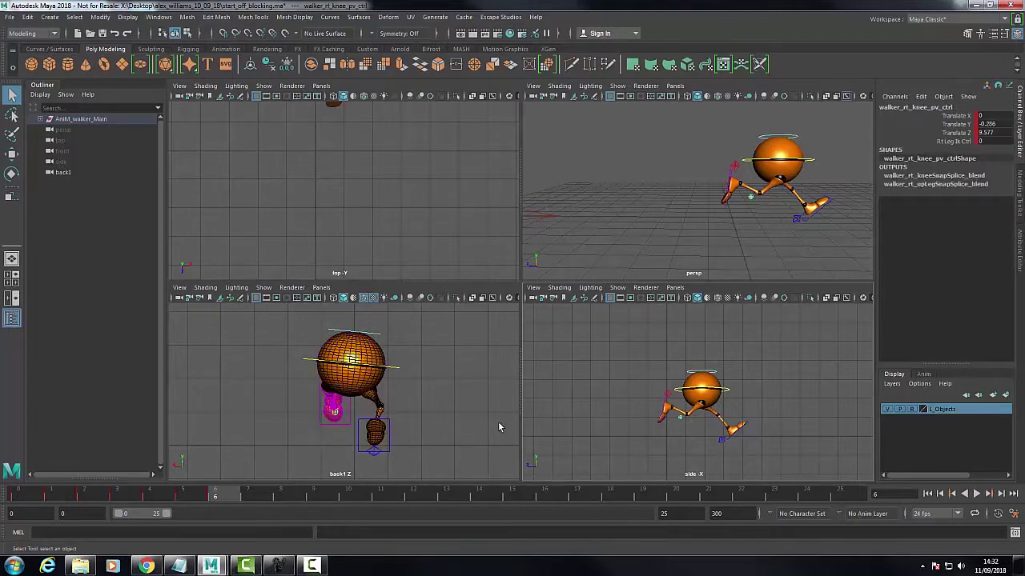
click(12, 152)
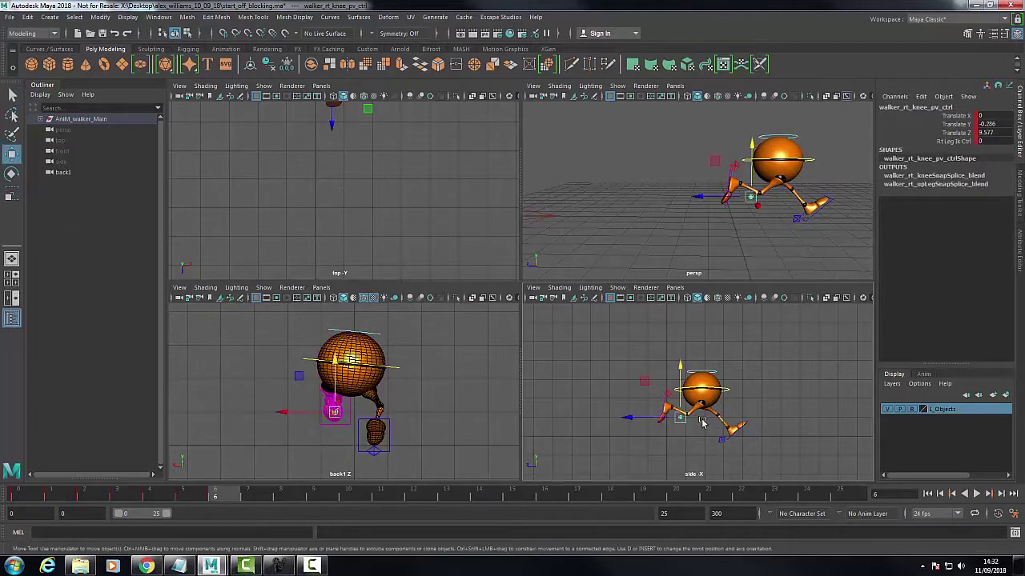
drag(644, 419, 740, 417)
click(775, 384)
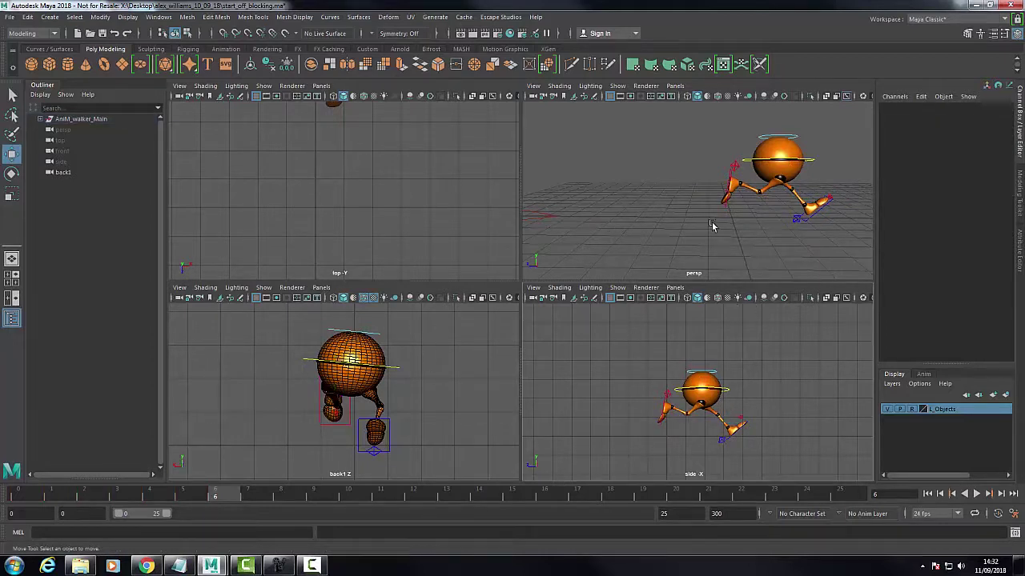
- Move the left knee pole vector control forward to Translate Z 13.121 and lower it slightly in the side view
alt+drag(724, 241, 698, 222)
click(752, 178)
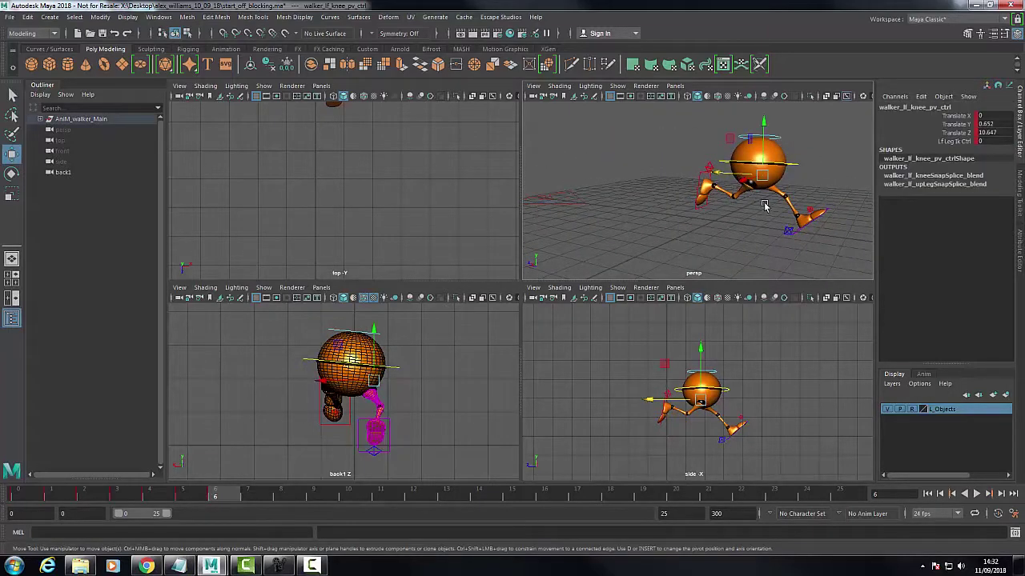
drag(752, 177, 829, 178)
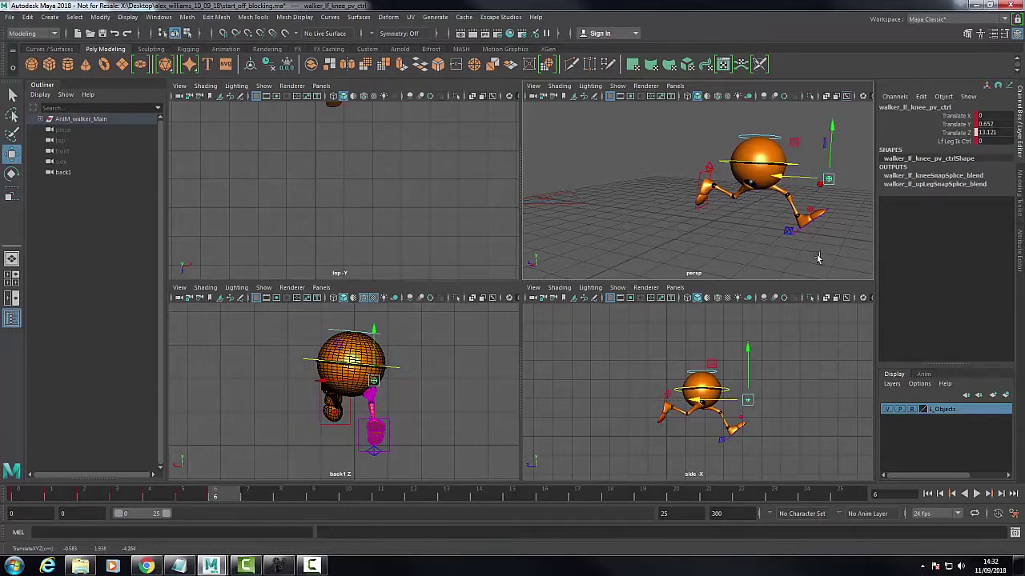
alt+drag(818, 257, 792, 256)
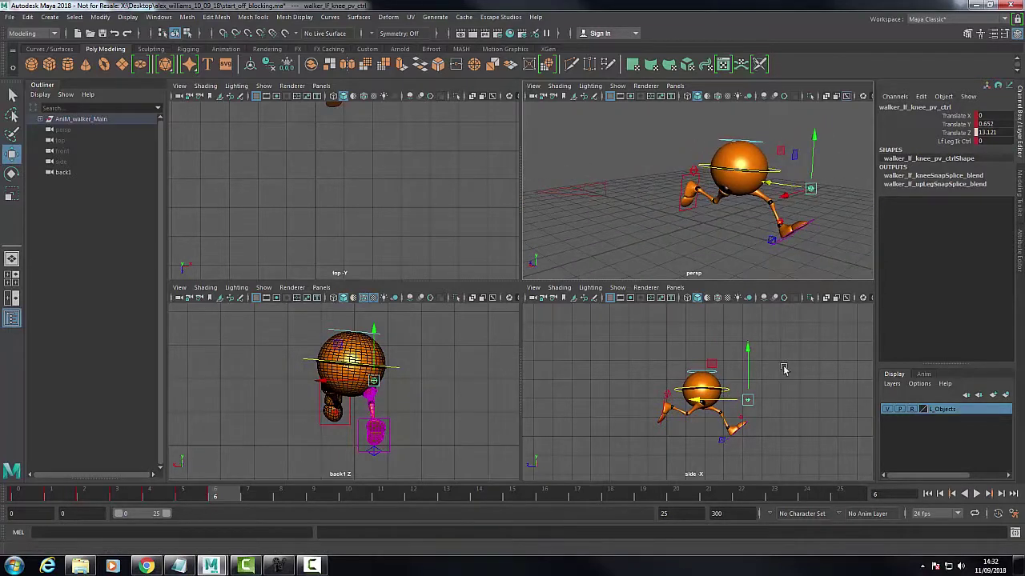
key(space)
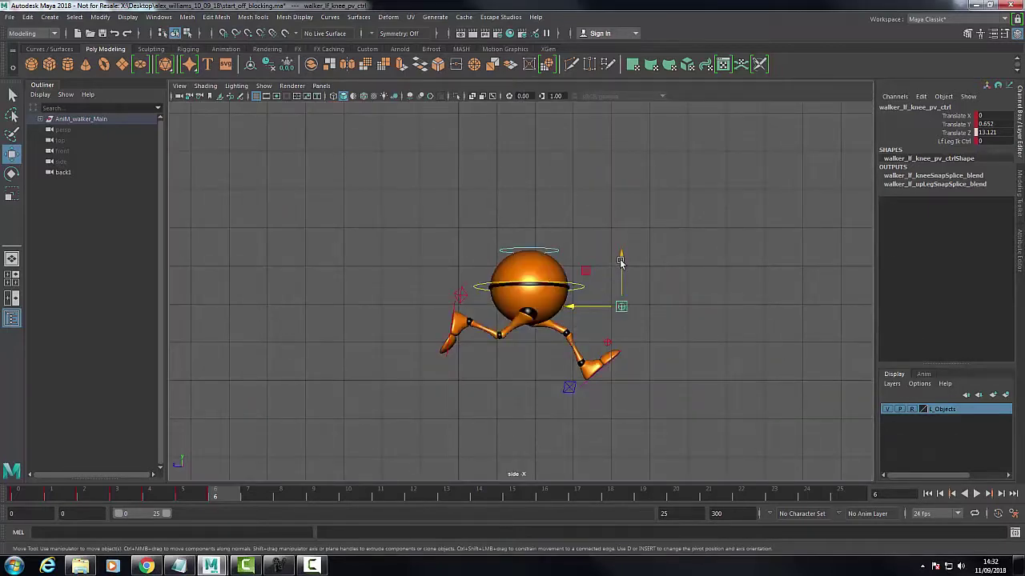
drag(622, 262, 621, 269)
- Nudge the left heel to Translate Z 13.549, show the rig as a silhouette, and key all controls at frame 6
click(569, 389)
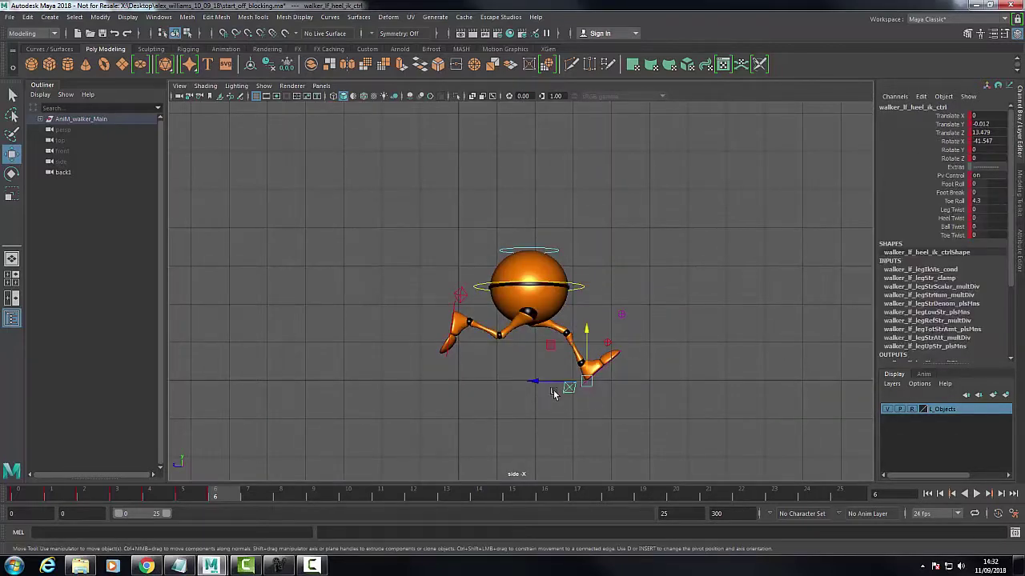
drag(554, 385, 550, 385)
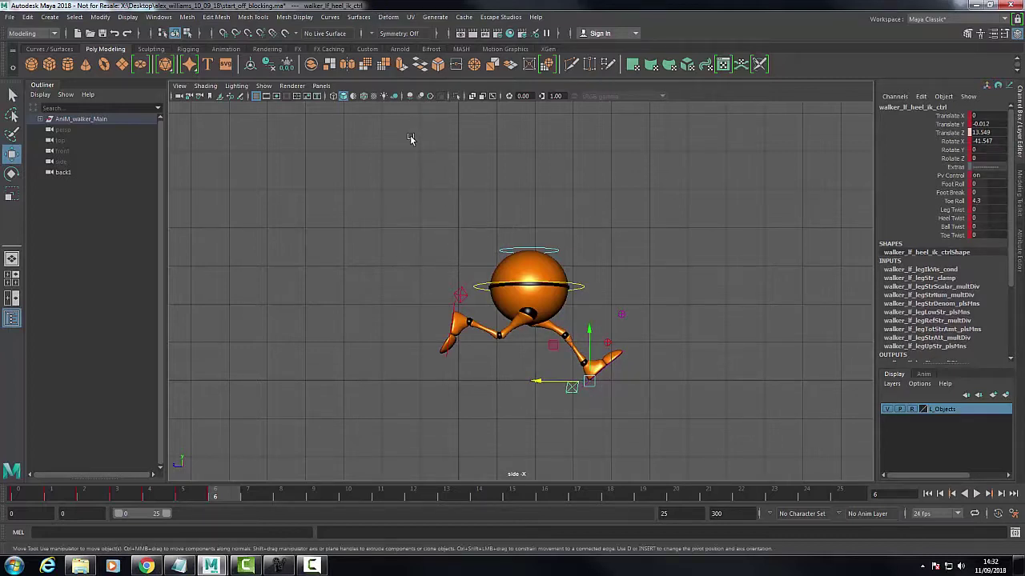
key(7)
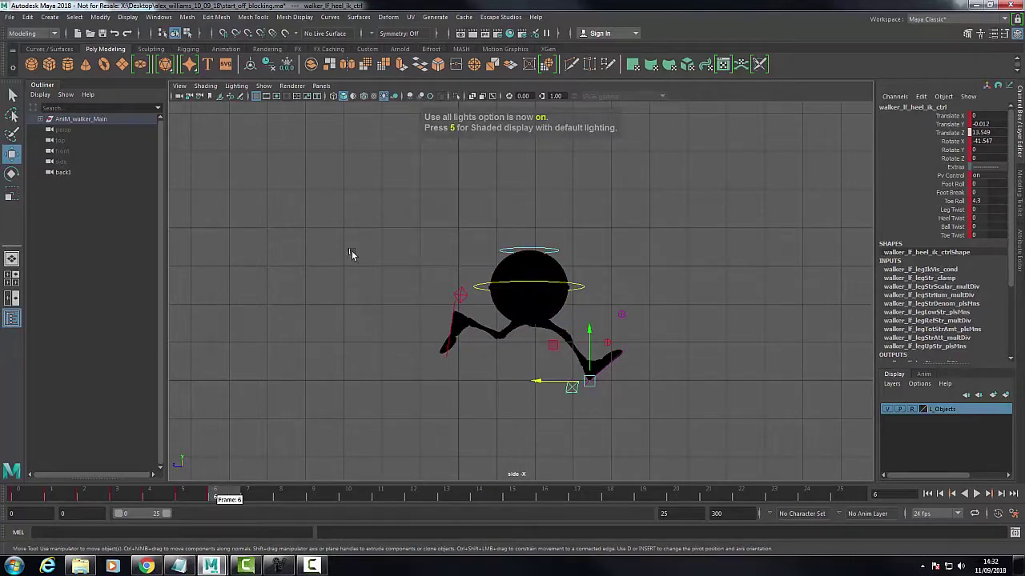
drag(381, 210, 713, 433)
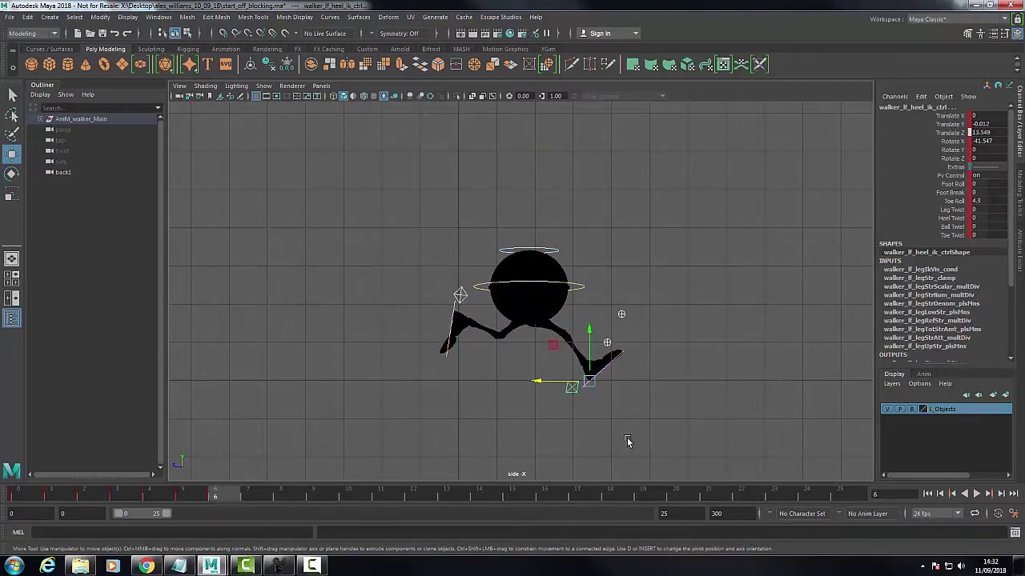
mouse_move(217, 496)
mouse_down()
mouse_move(12, 500)
mouse_move(216, 516)
mouse_up()
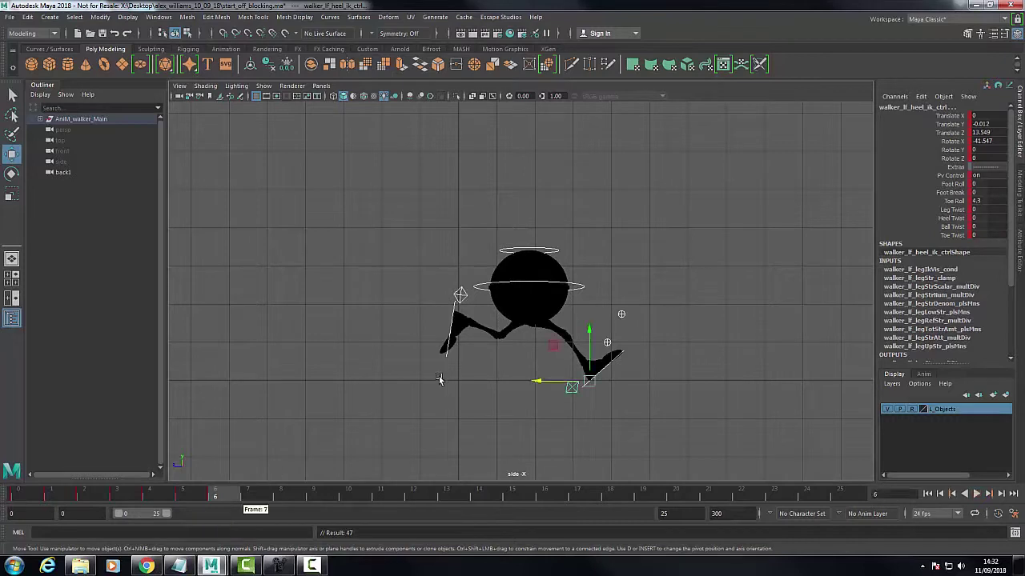
- Nudge the right heel slightly forward in silhouette, key all rig controls again at frame 6, and restore the default shaded display
click(452, 313)
drag(415, 312, 421, 312)
drag(407, 218, 691, 412)
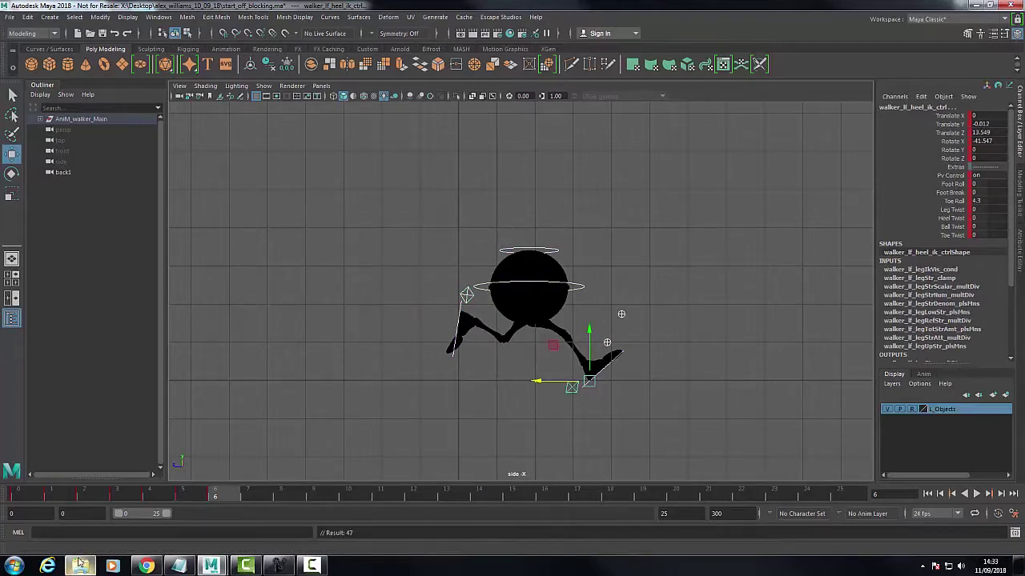
mouse_move(212, 494)
mouse_down()
mouse_move(22, 496)
mouse_move(214, 496)
mouse_up()
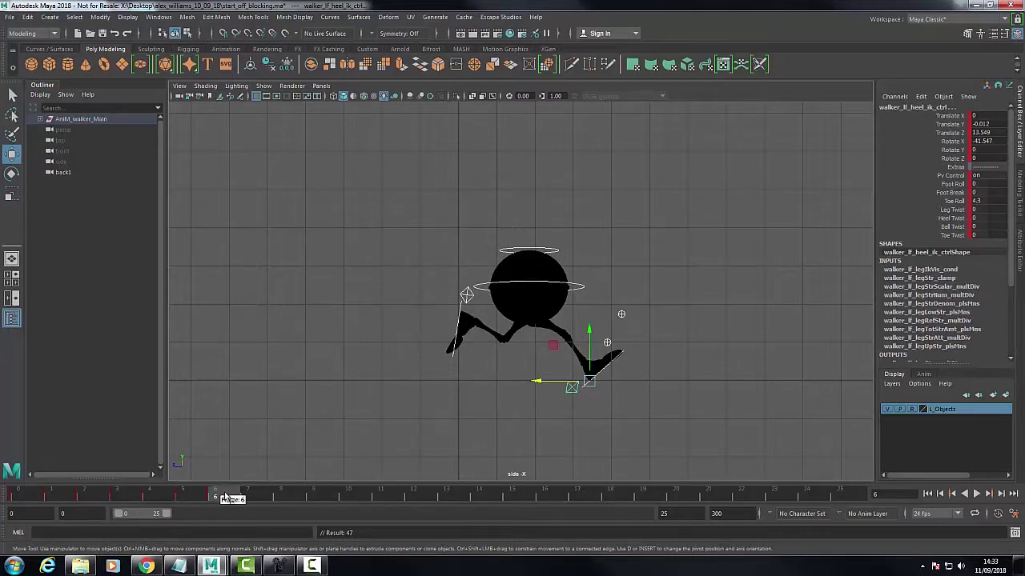
mouse_move(222, 497)
mouse_down()
mouse_move(36, 497)
mouse_move(214, 496)
mouse_up()
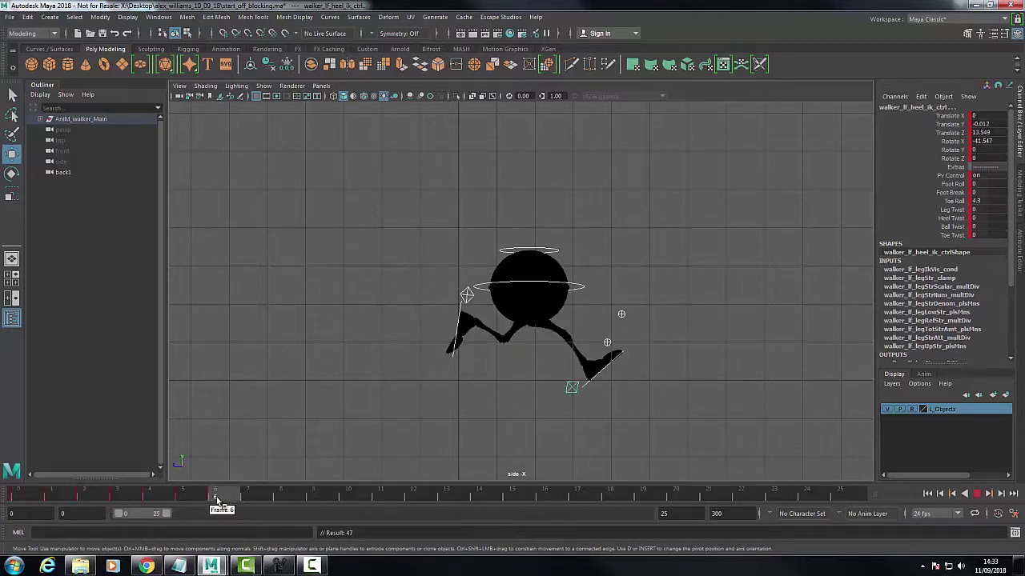
key(5)
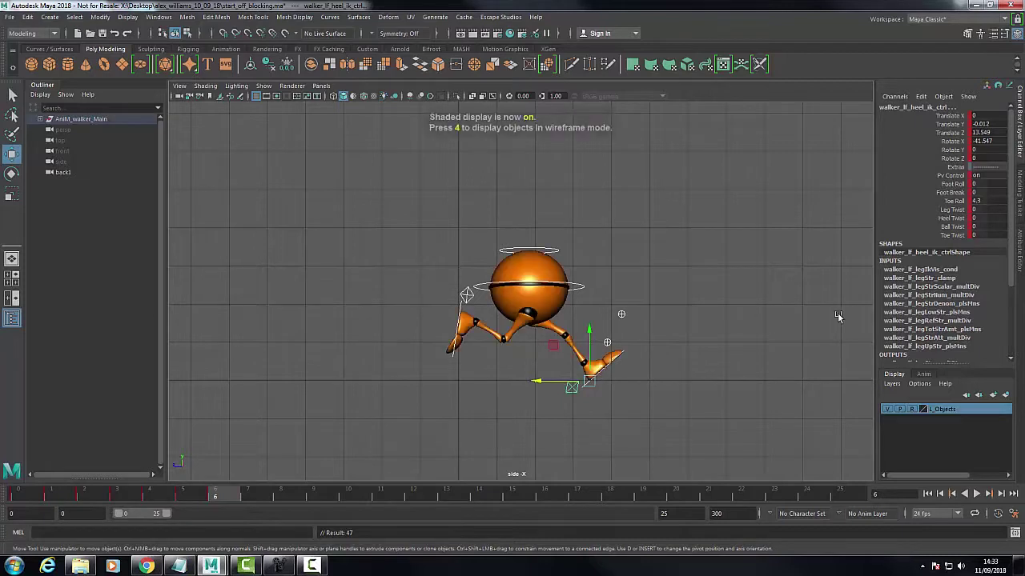
- Check the run cycle reference image in djv_view and go to frame 7 in Maya
click(278, 566)
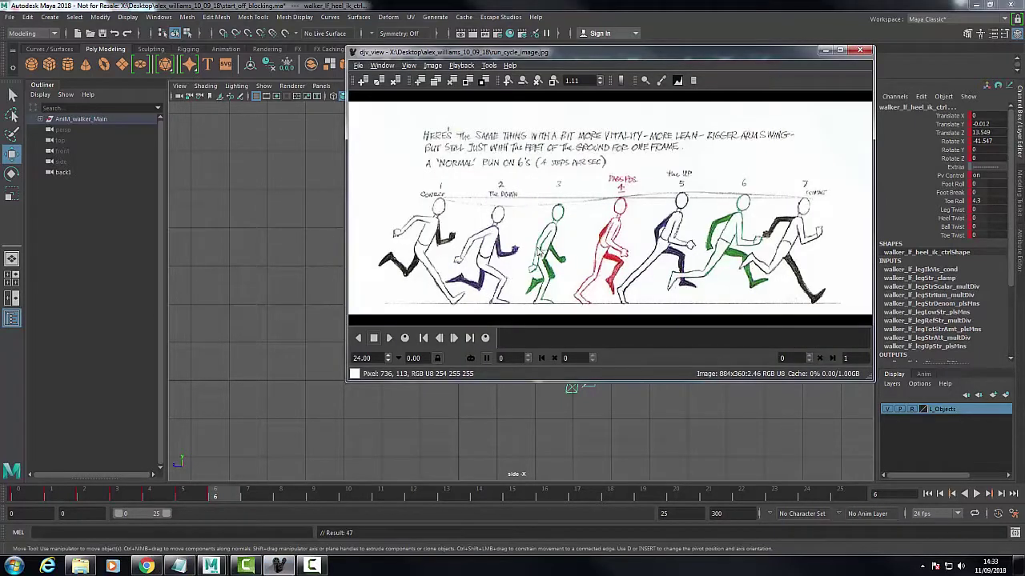
click(823, 52)
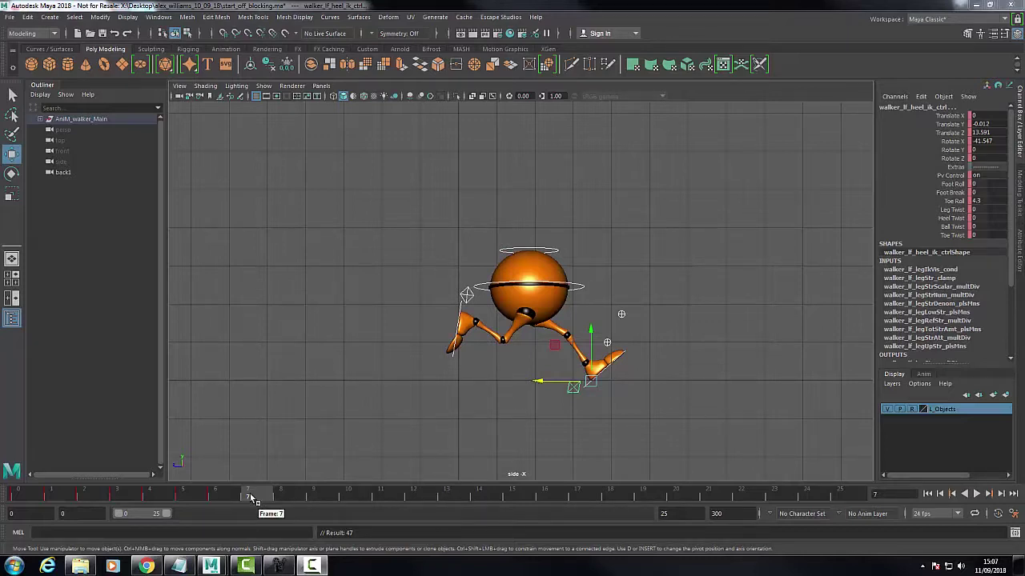
mouse_move(252, 499)
mouse_down()
mouse_move(28, 494)
mouse_move(264, 498)
mouse_up()
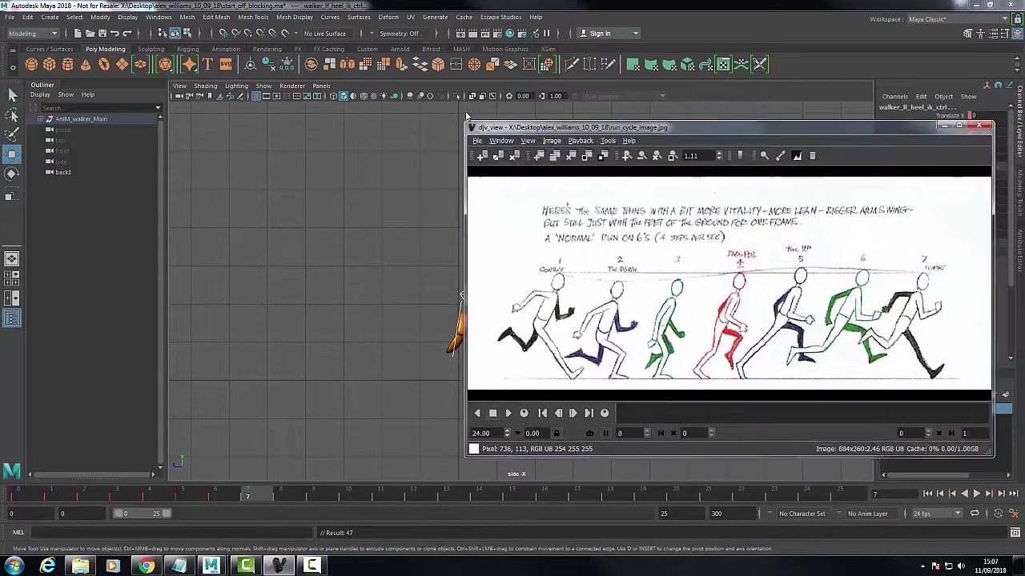
- Check the run cycle reference image, and reset the left heel control's Toe Roll and Rotate X to 0 at frame 7
mouse_move(670, 135)
mouse_down()
mouse_move(342, 118)
mouse_move(353, 83)
mouse_up()
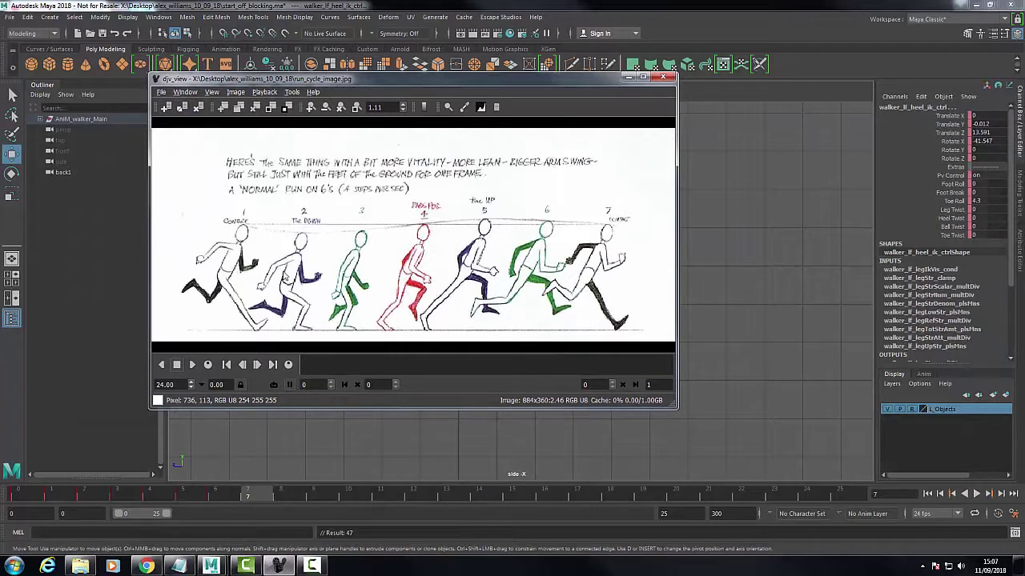
click(628, 78)
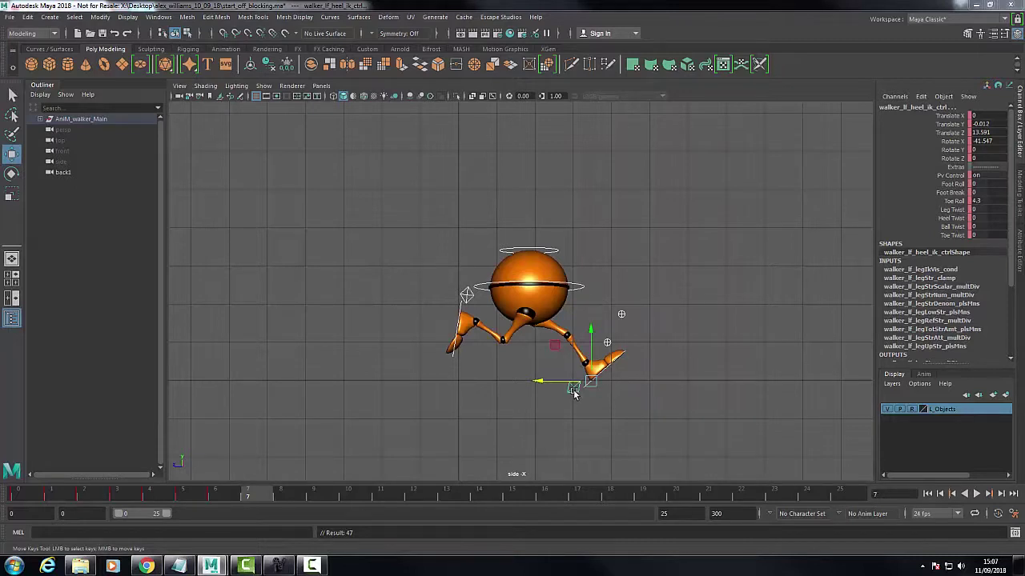
double_click(982, 202)
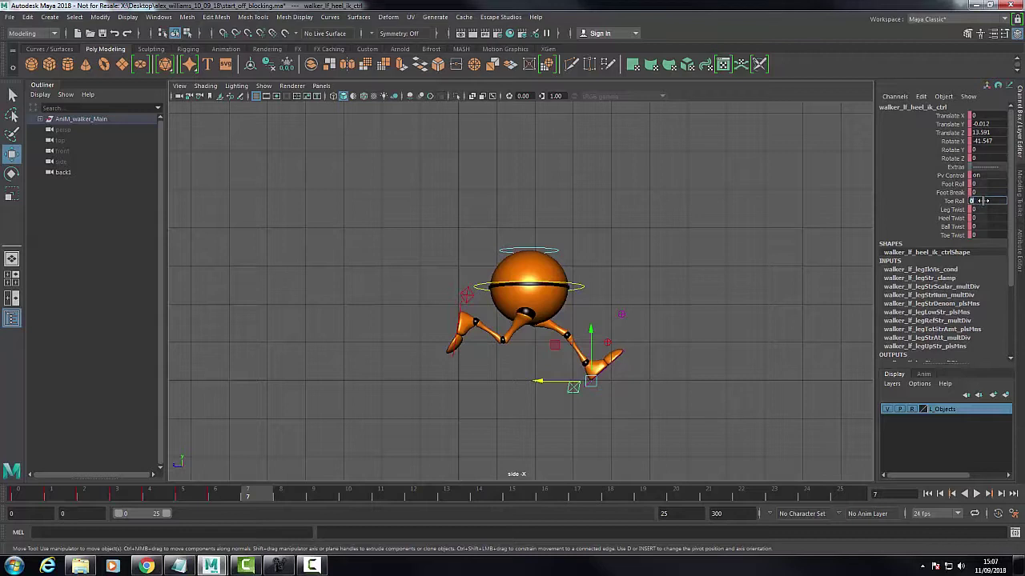
double_click(991, 141)
key(Return)
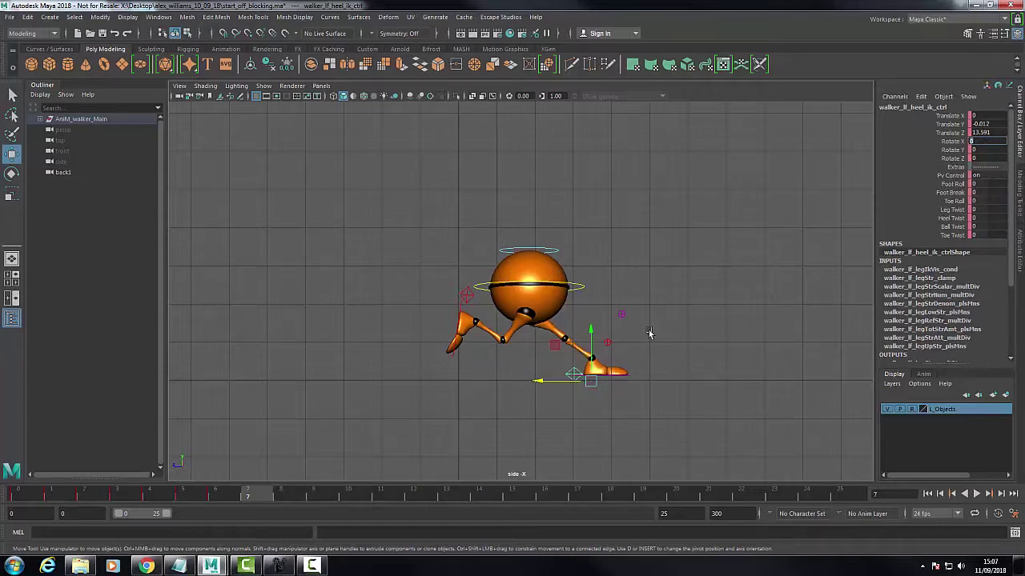
- Move CTRL_Main forward to Translate Z -12.419 and bring the right heel control forward and down to Translate Y 1.296, Translate Z 10.83
click(582, 287)
drag(539, 293, 542, 294)
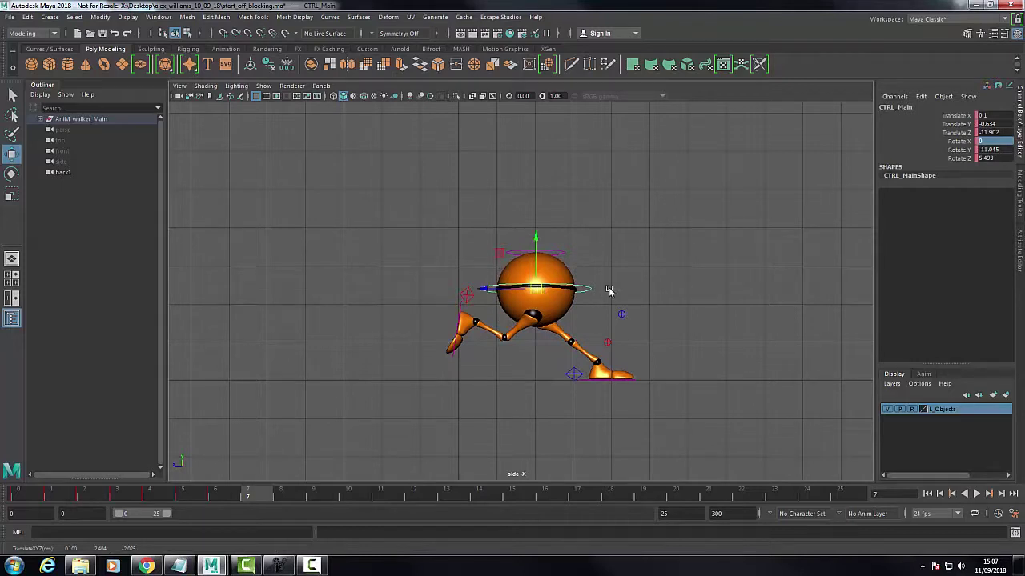
drag(490, 293, 510, 292)
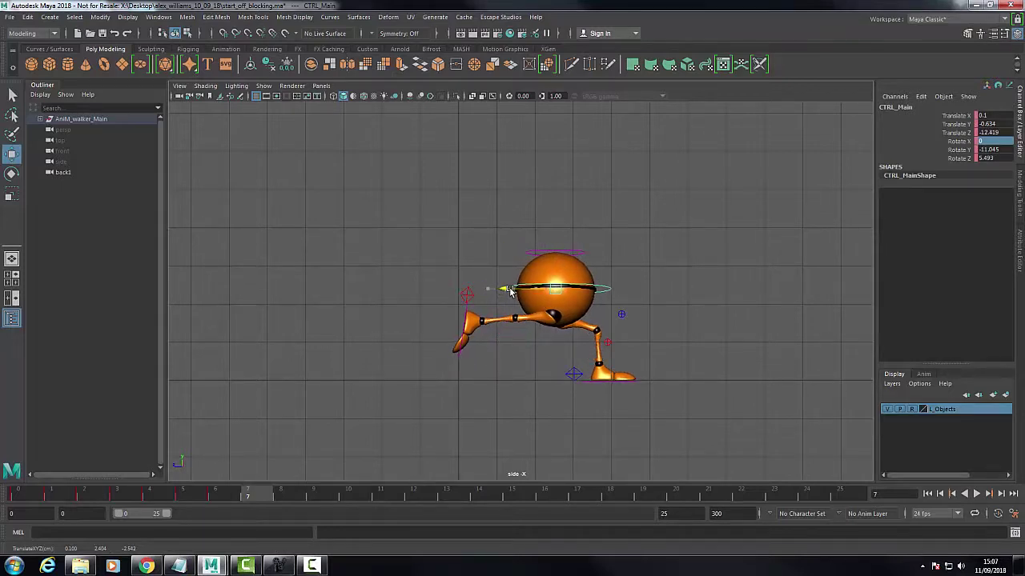
click(467, 295)
drag(464, 314, 485, 331)
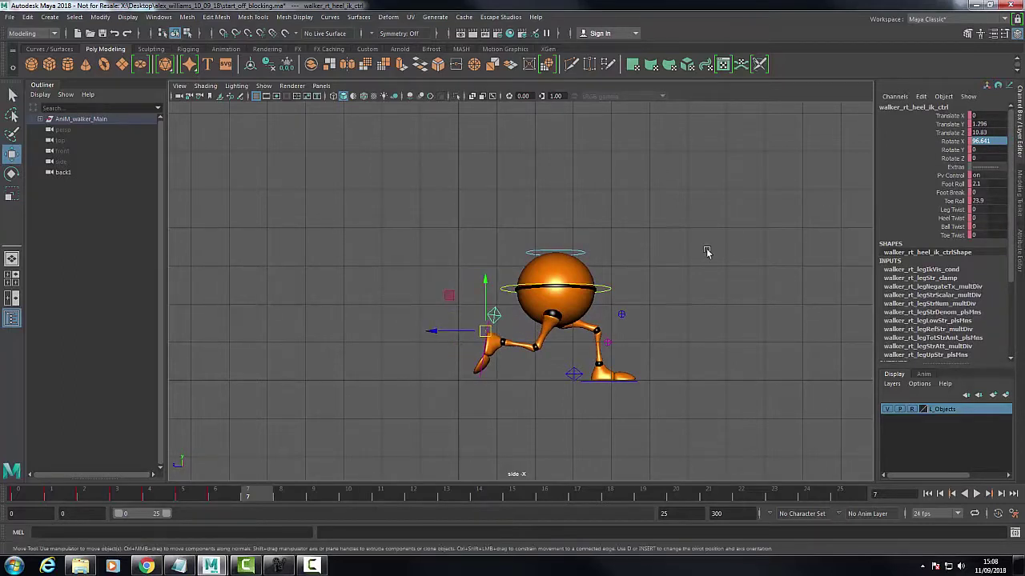
- Set CTRL_Main's Rotate Y and Rotate Z to 0 at frame 7
click(613, 291)
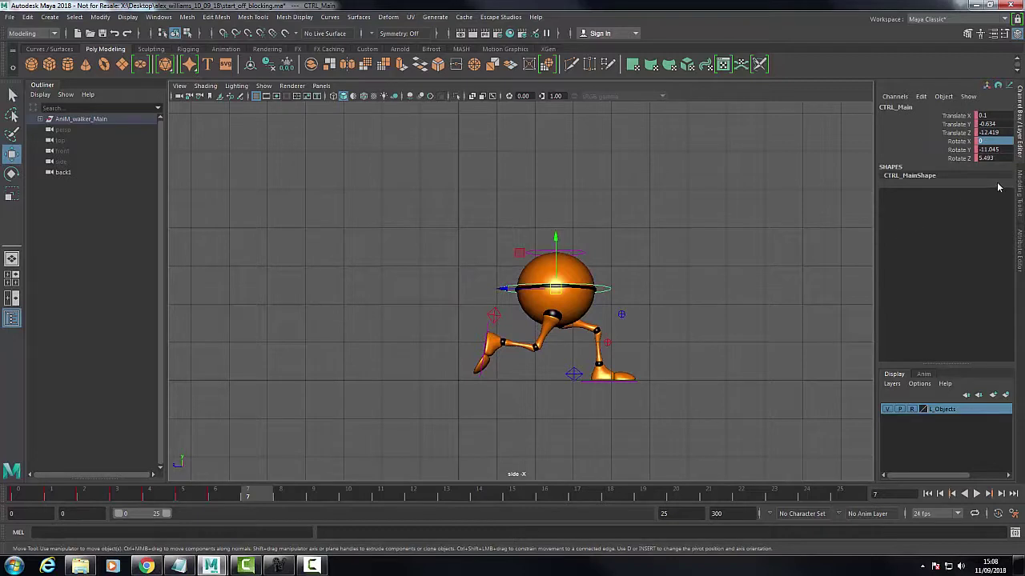
double_click(992, 150)
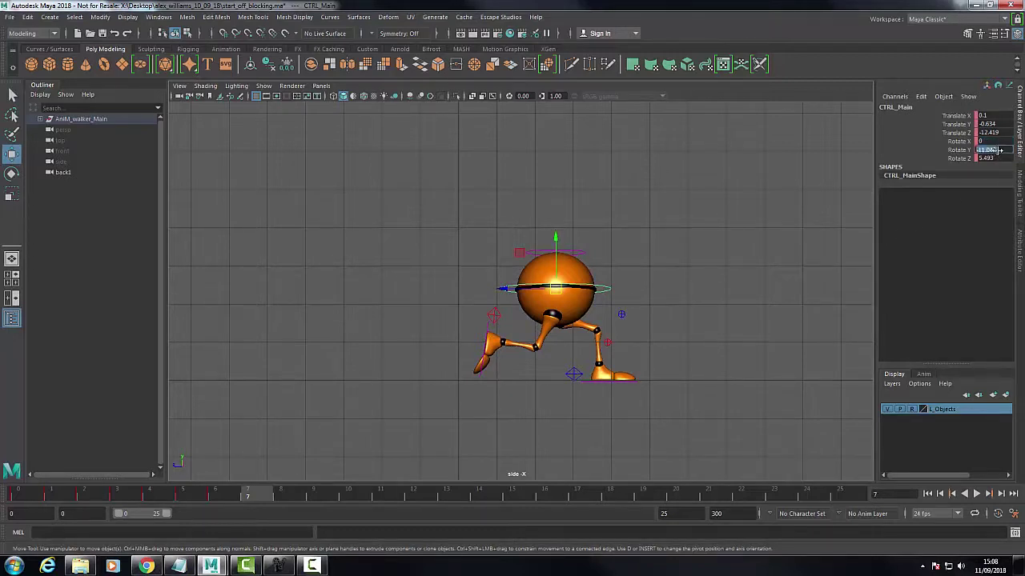
text(0)
key(Return)
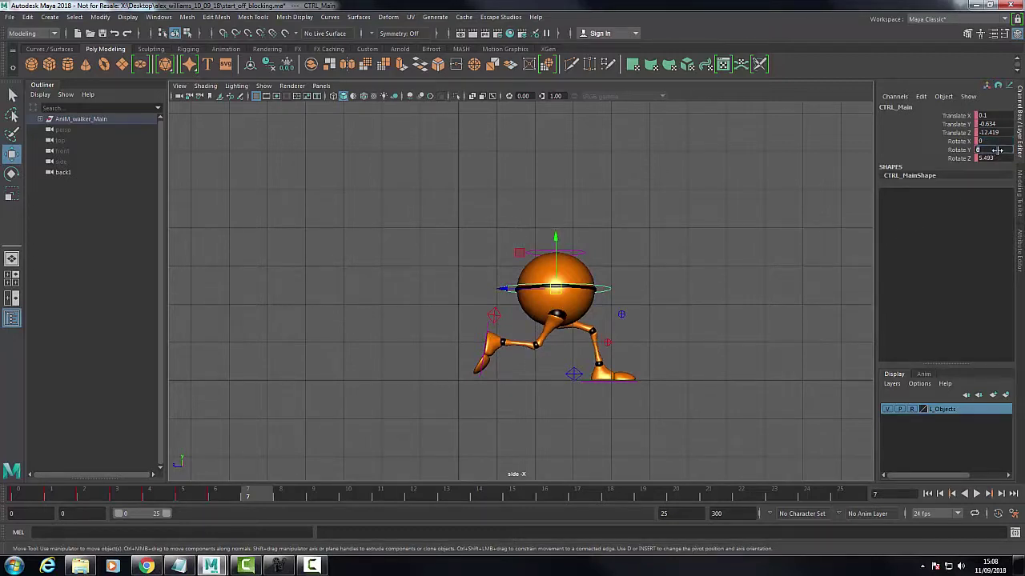
double_click(996, 158)
text(0)
key(Return)
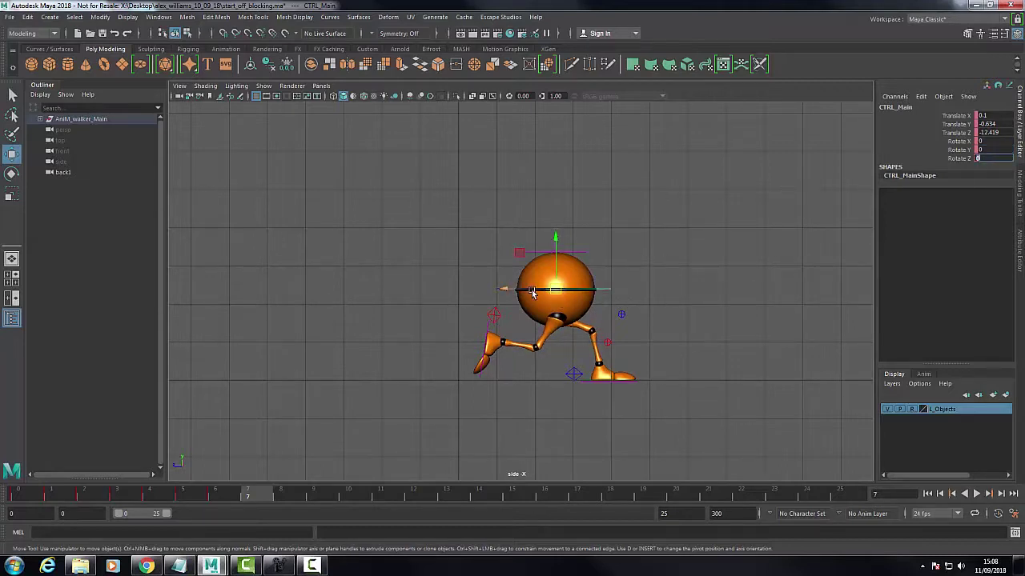
- Lean CTRL_Main forward to Rotate X -11.005 and move it forward to Translate Z -12.852
click(11, 174)
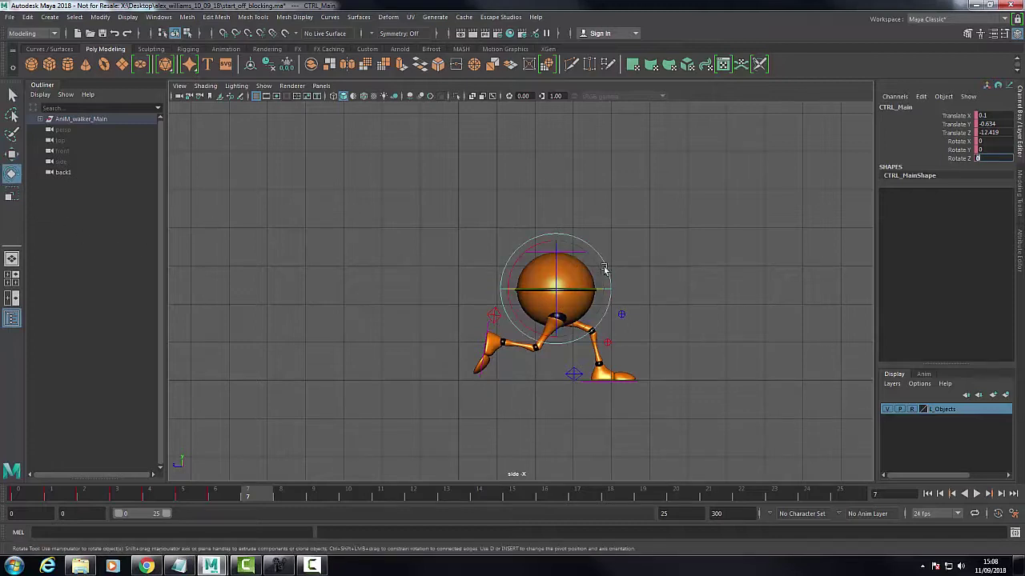
drag(522, 259, 525, 253)
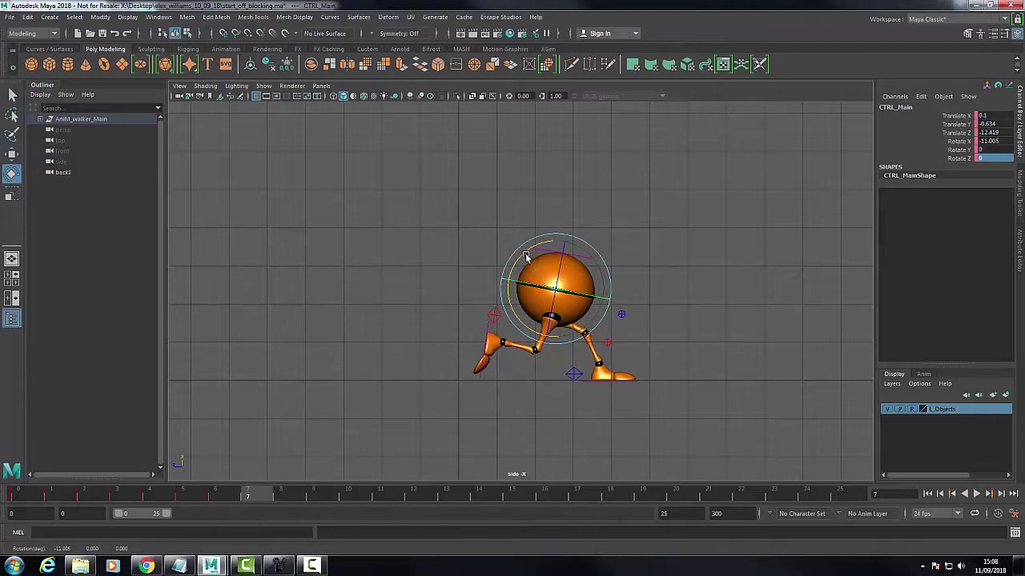
click(12, 153)
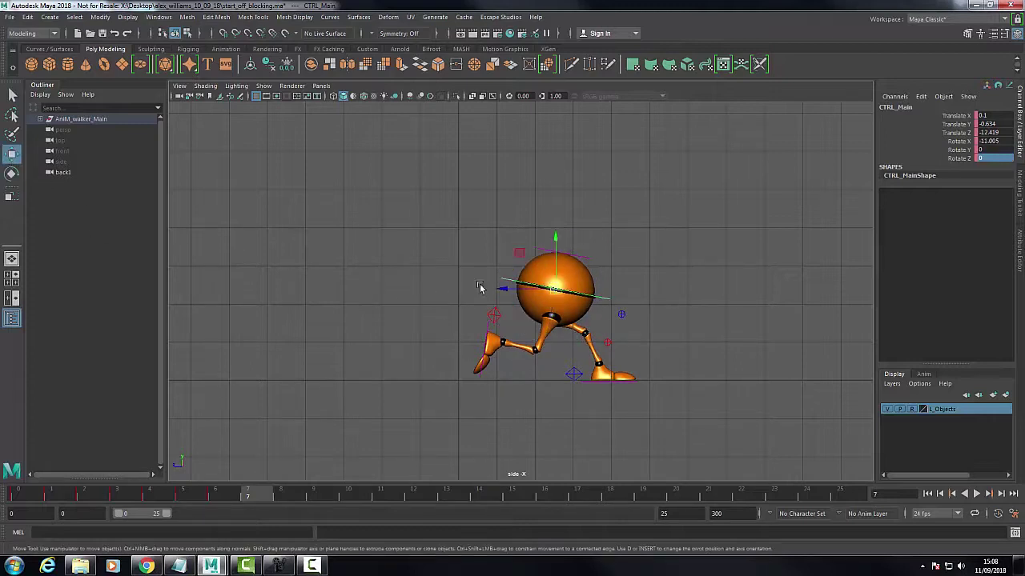
drag(507, 290, 520, 289)
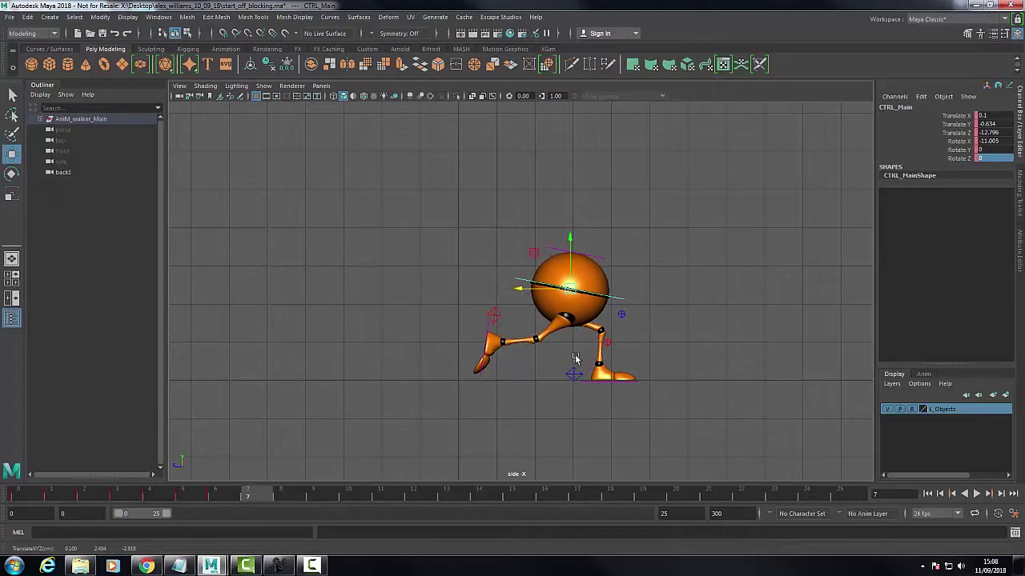
drag(526, 290, 532, 293)
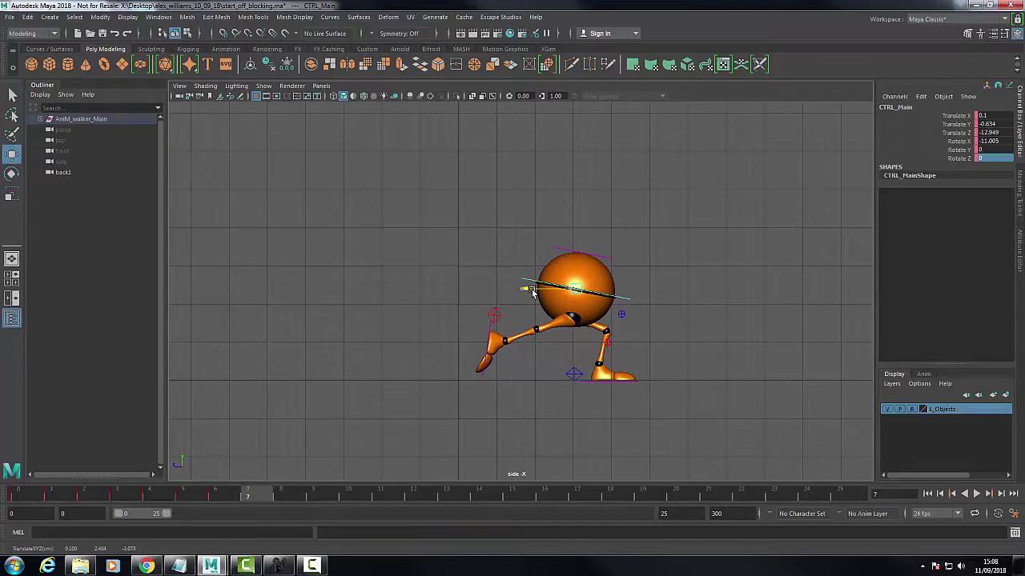
- Move the right heel control forward to Translate Z 11.486 and key all rig controls at frame 7
click(502, 330)
drag(436, 330, 471, 335)
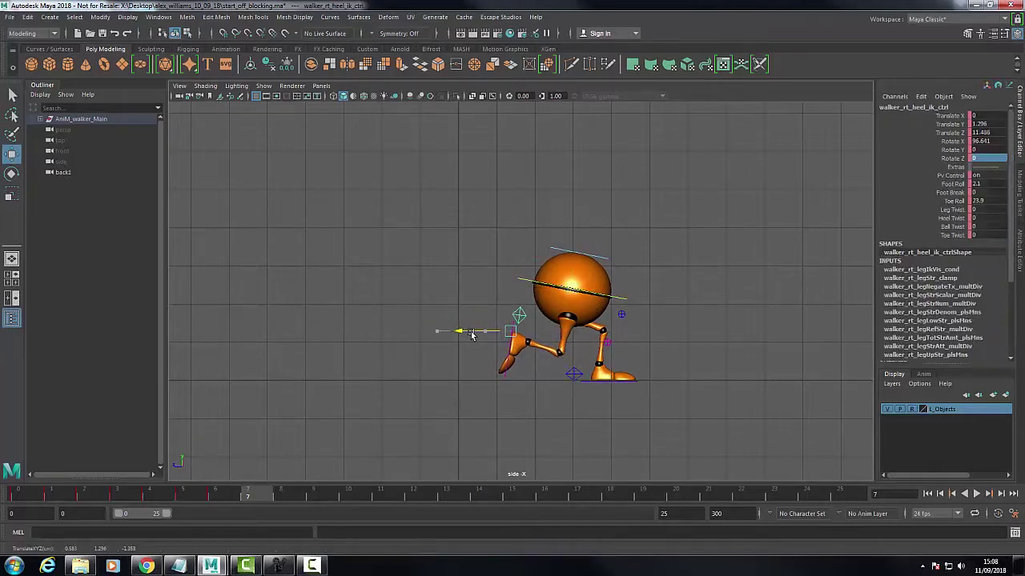
drag(450, 216, 662, 404)
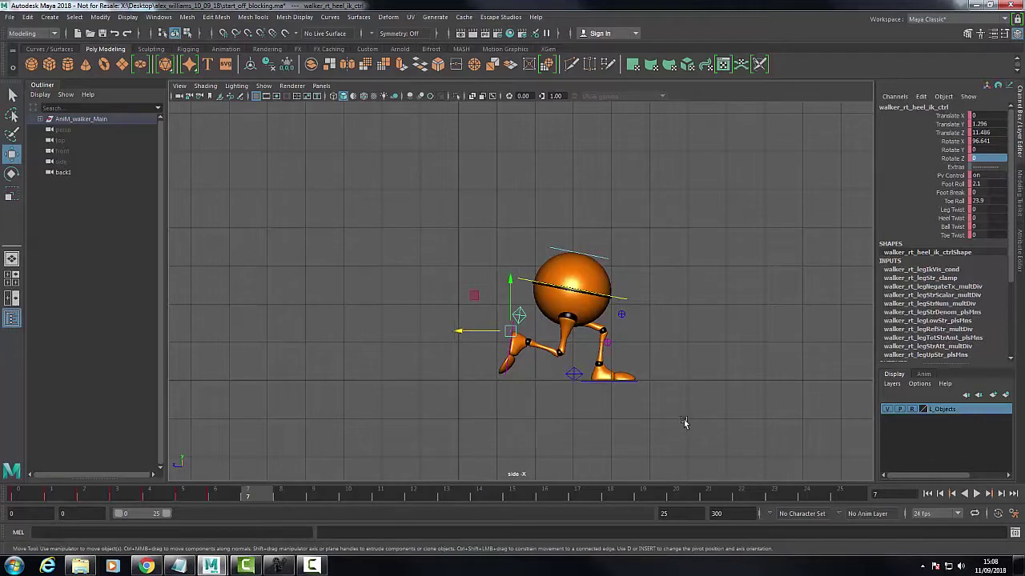
key(s)
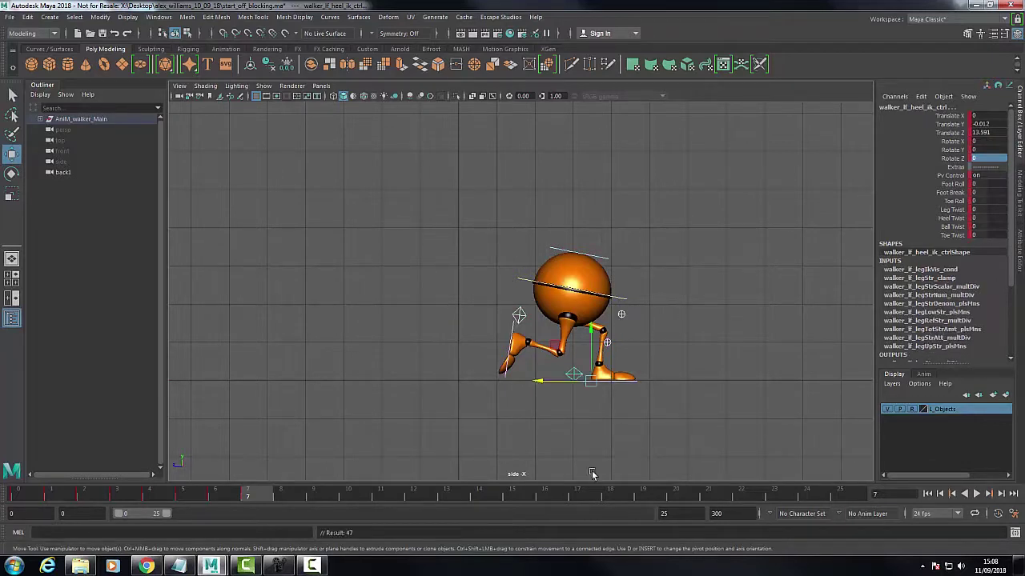
- Compare the foot contact between frames 6 and 7, then nudge the left heel to Translate Z 13.577 and key all controls at frame 7
click(231, 502)
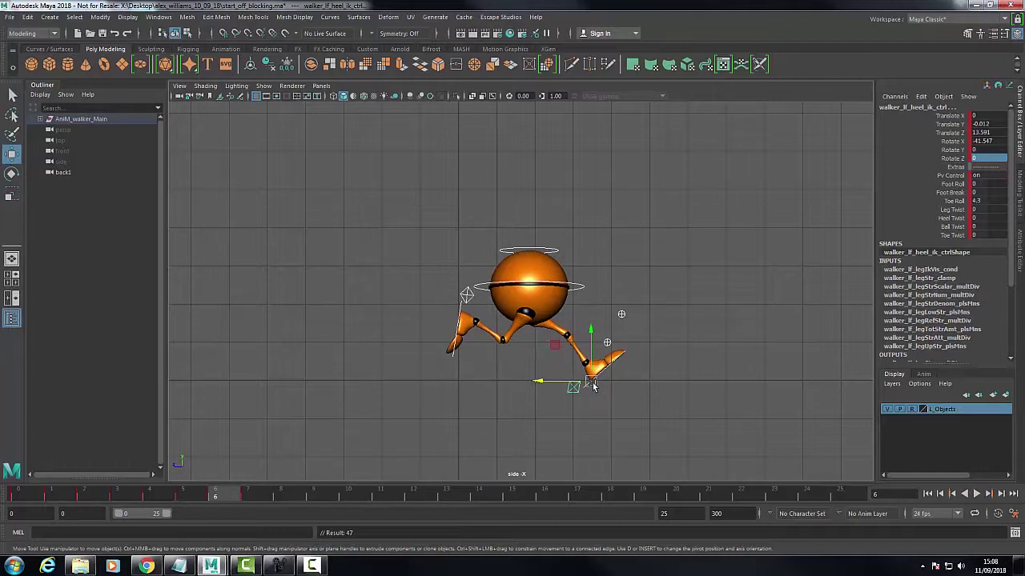
click(269, 492)
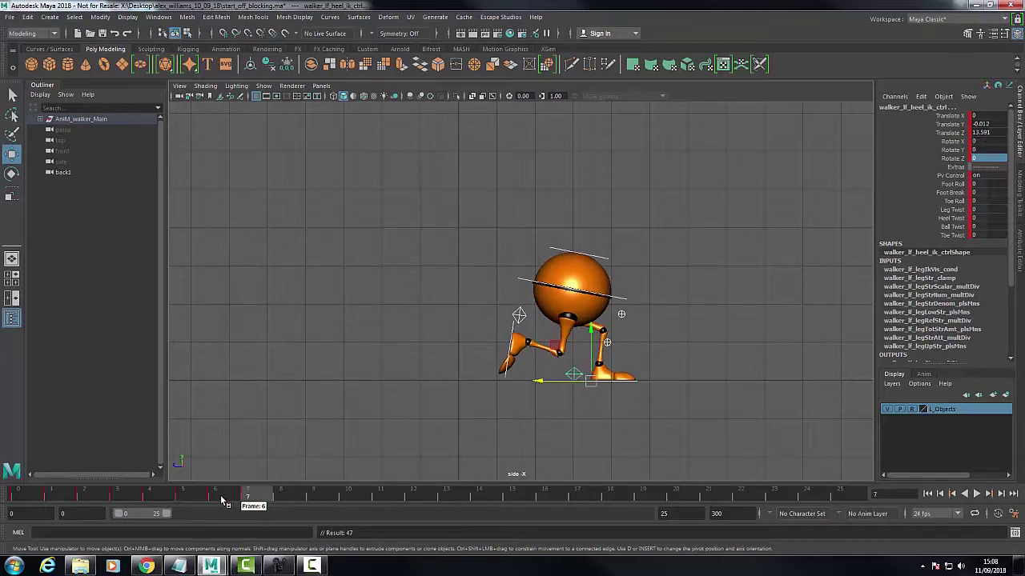
click(223, 501)
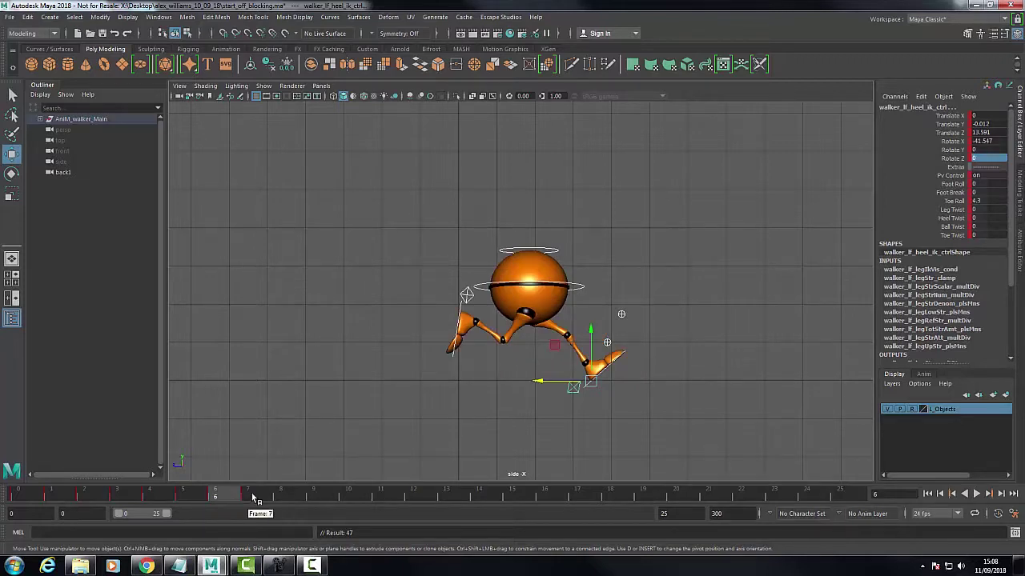
click(255, 499)
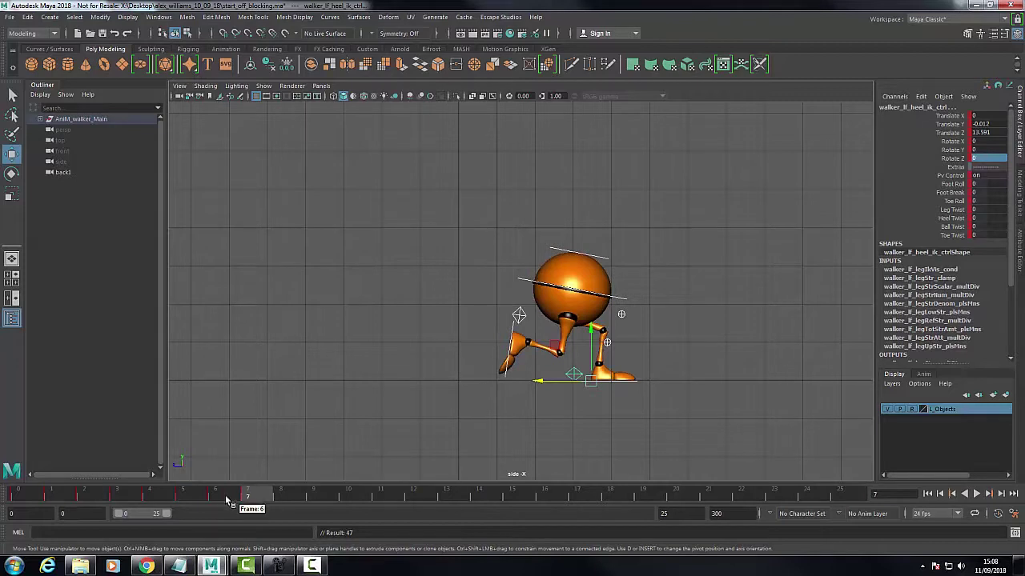
click(223, 498)
click(250, 498)
click(566, 385)
drag(566, 385, 570, 385)
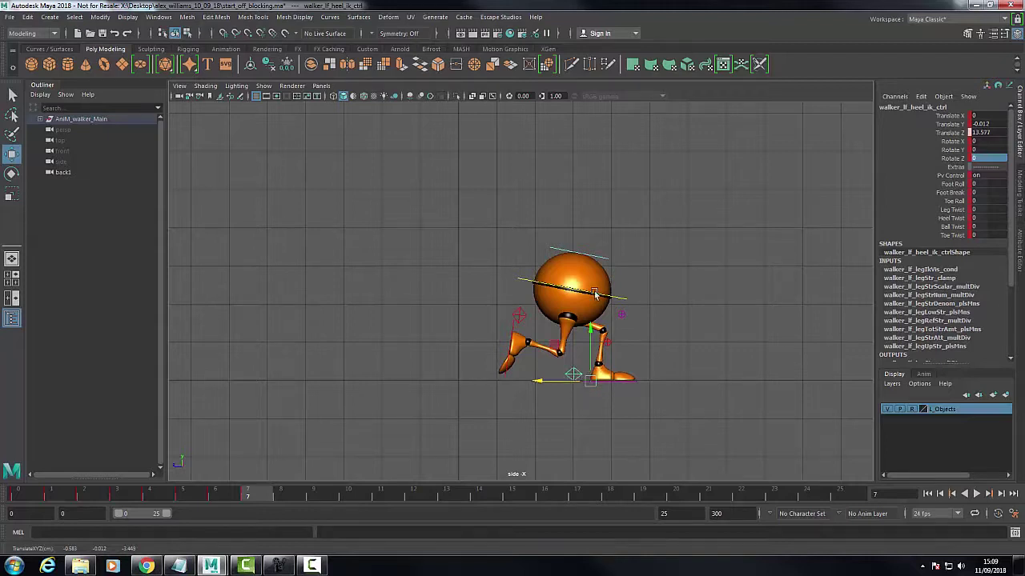
drag(503, 227, 677, 414)
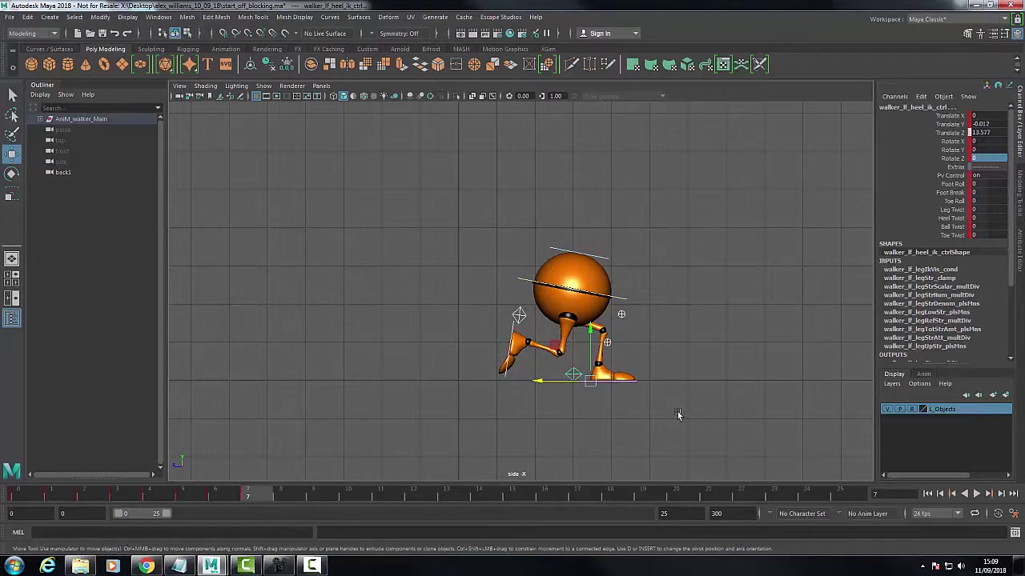
- Check the reference image, rotate the right heel control to Rotate X 117.025, and key all rig controls again at frame 7
click(279, 567)
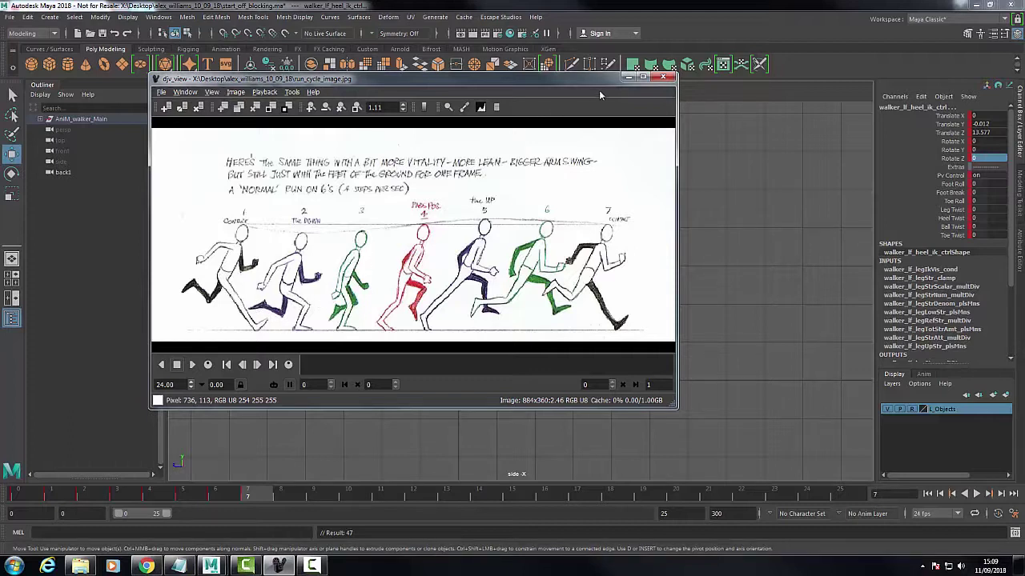
click(627, 77)
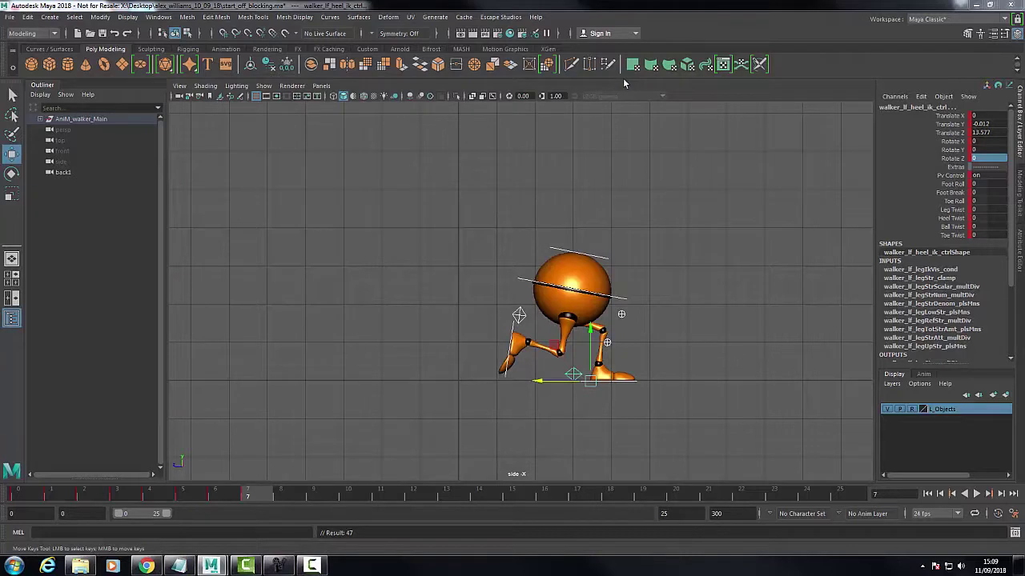
click(519, 315)
click(12, 173)
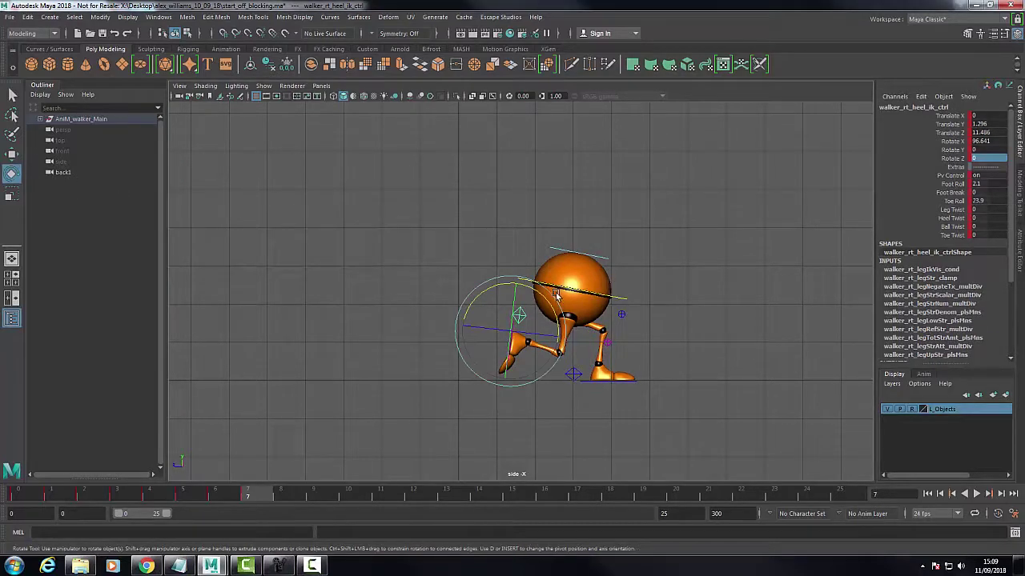
drag(544, 293, 555, 303)
click(12, 95)
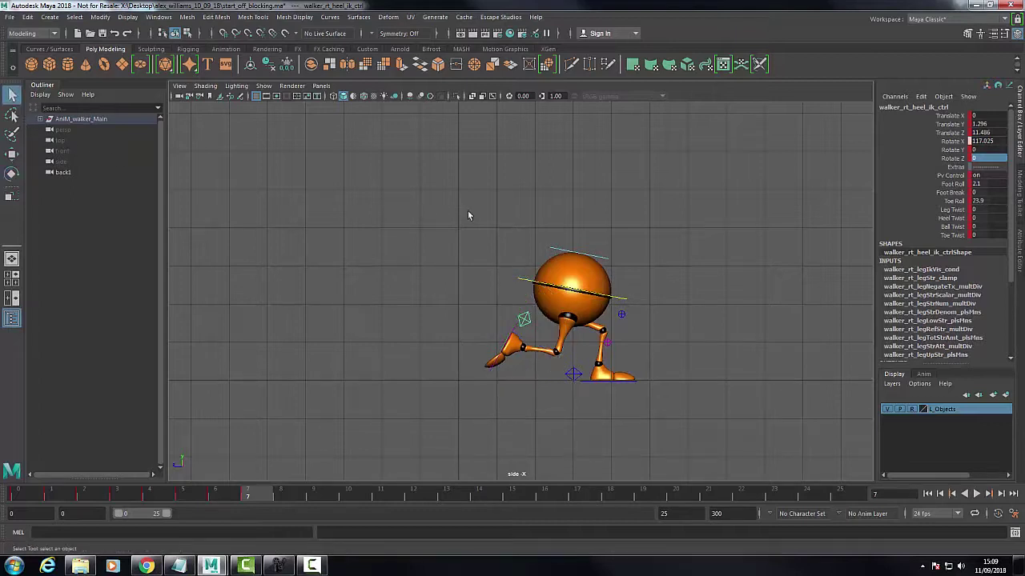
drag(498, 246, 707, 414)
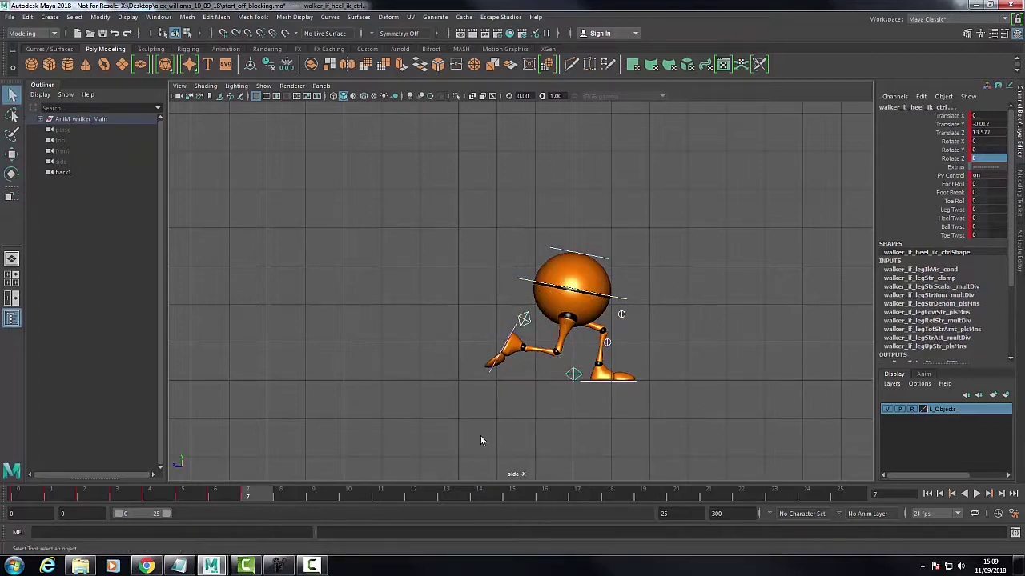
key(s)
- Lower CTRL_Main to Translate Y -0.843 at frame 7 using the frame 1 pose as a guide, and open the Graph Editor for all controls
click(68, 498)
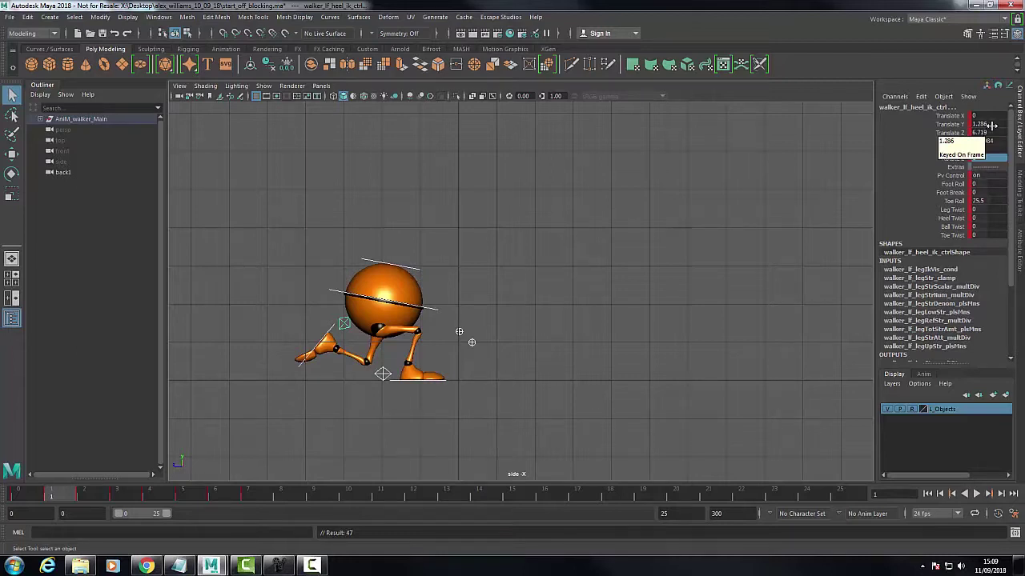
click(262, 495)
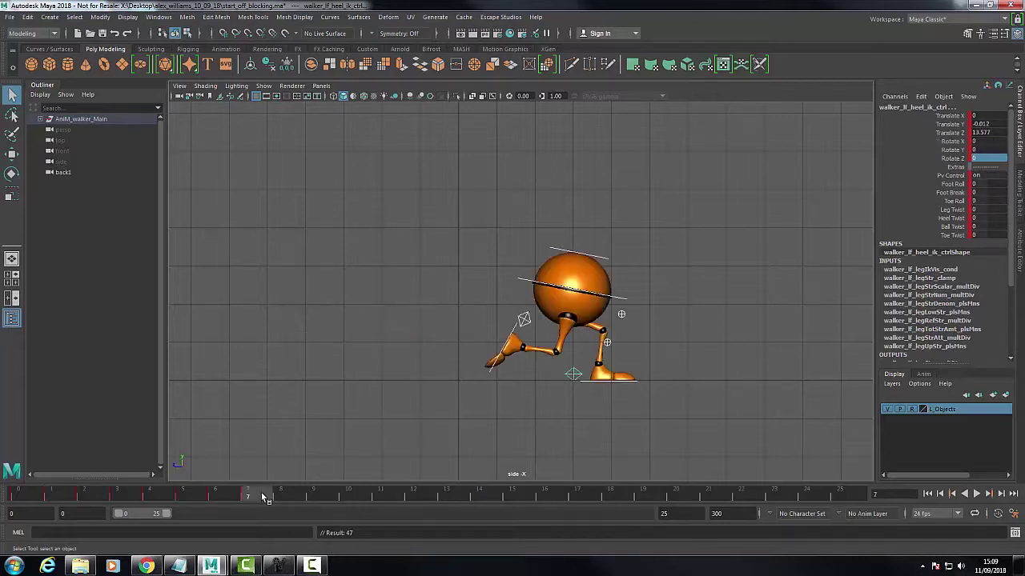
click(625, 299)
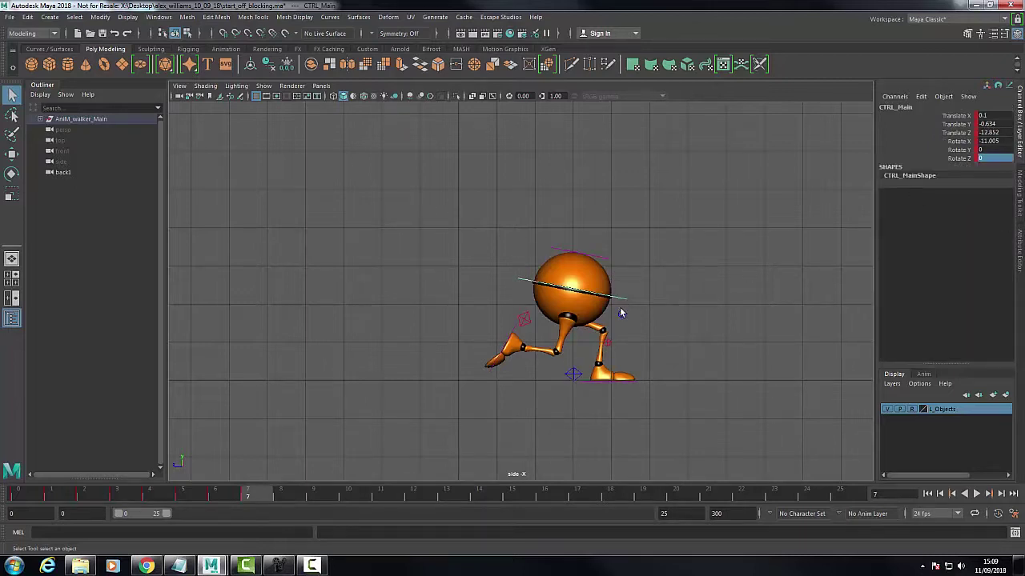
click(11, 153)
drag(570, 234, 572, 245)
drag(572, 246, 571, 244)
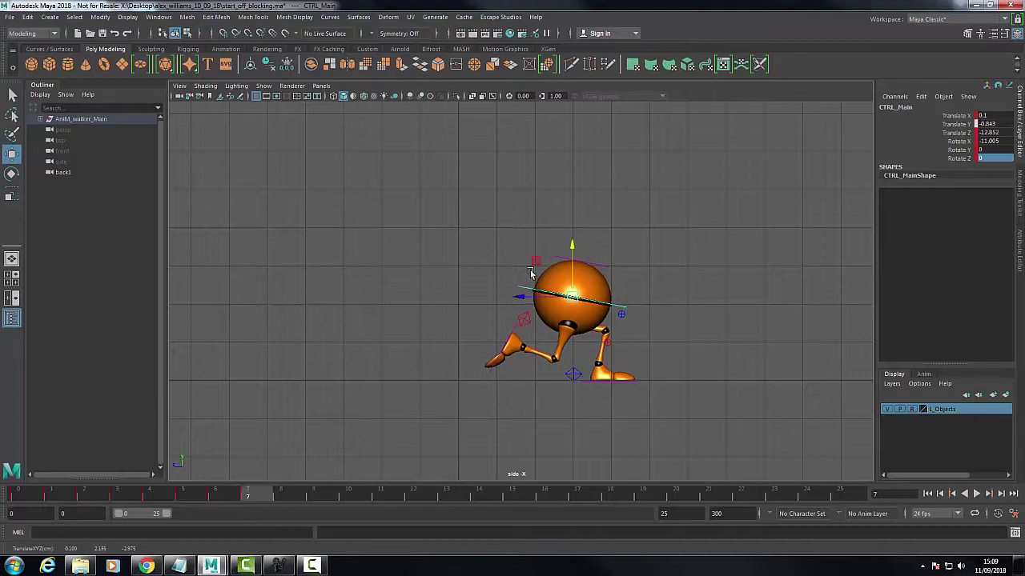
click(613, 379)
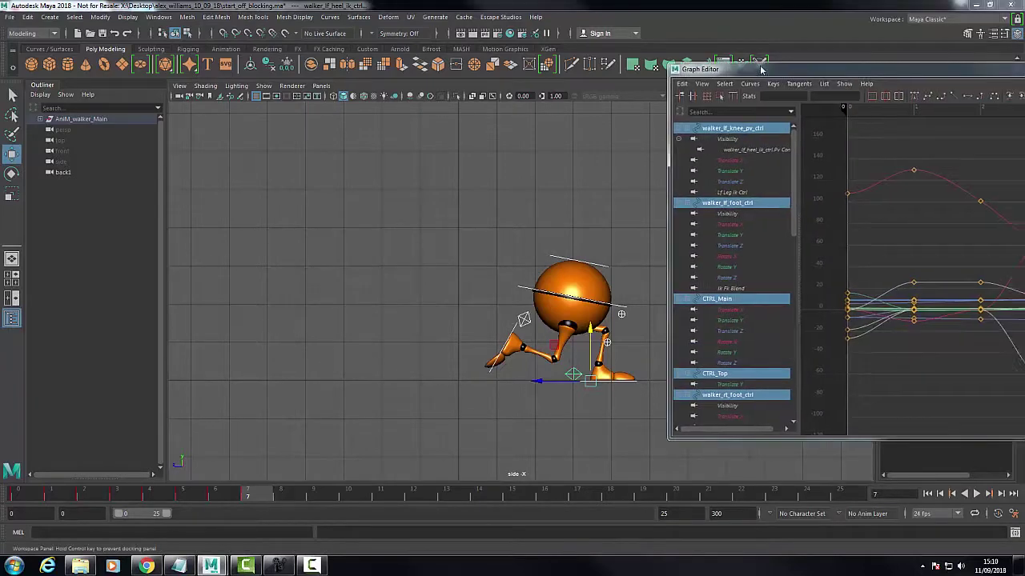
- Isolate and frame the left knee pole vector control's Translate Y curve in the Graph Editor, and minimize the editor after checking it
drag(897, 65, 490, 66)
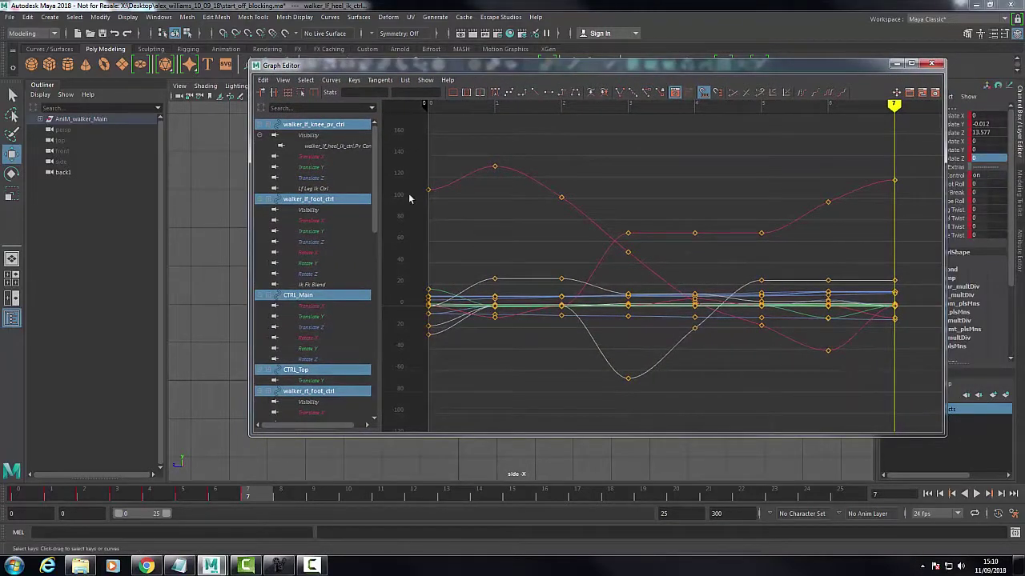
click(314, 167)
key(f)
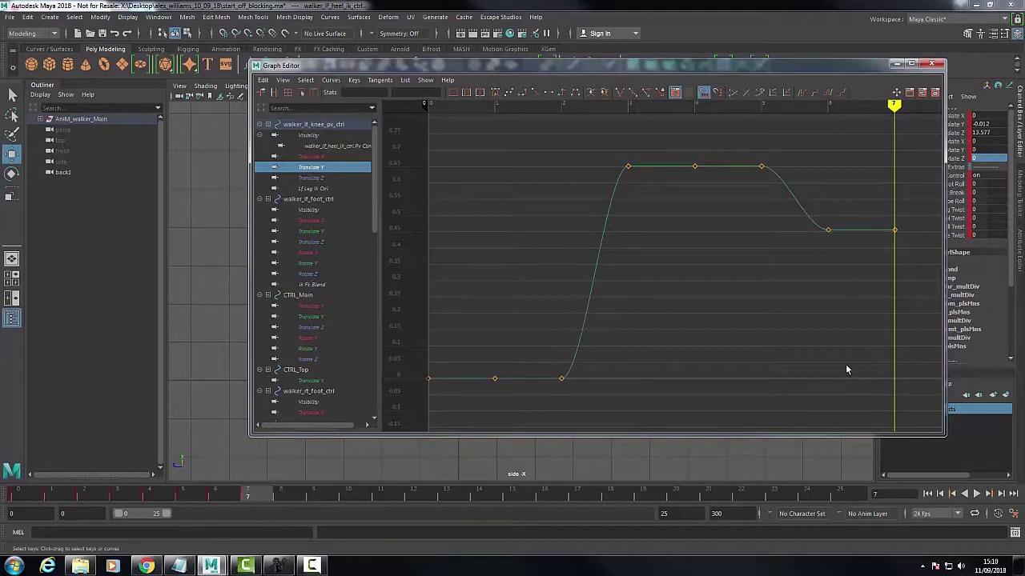
click(895, 64)
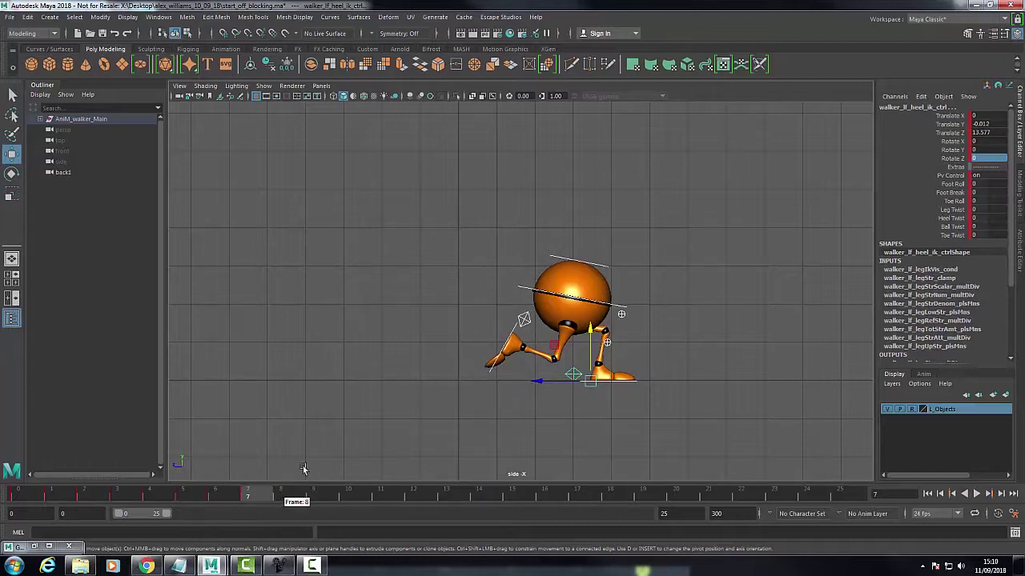
- Select all rig controls, key them at frame 7, and take another look at their curves in the Graph Editor
click(485, 230)
drag(470, 232, 655, 400)
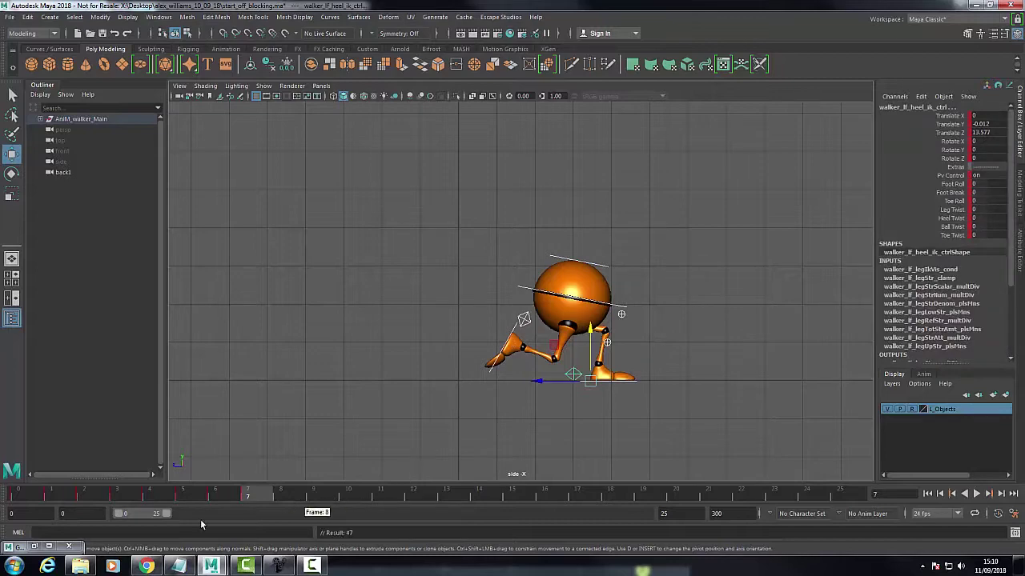
key(shift+g)
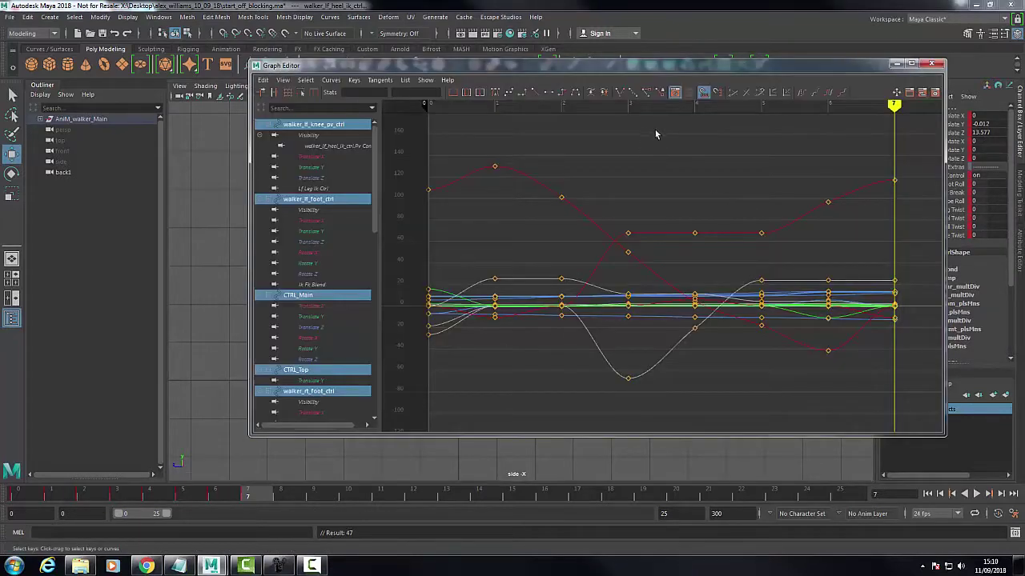
drag(574, 65, 1023, 66)
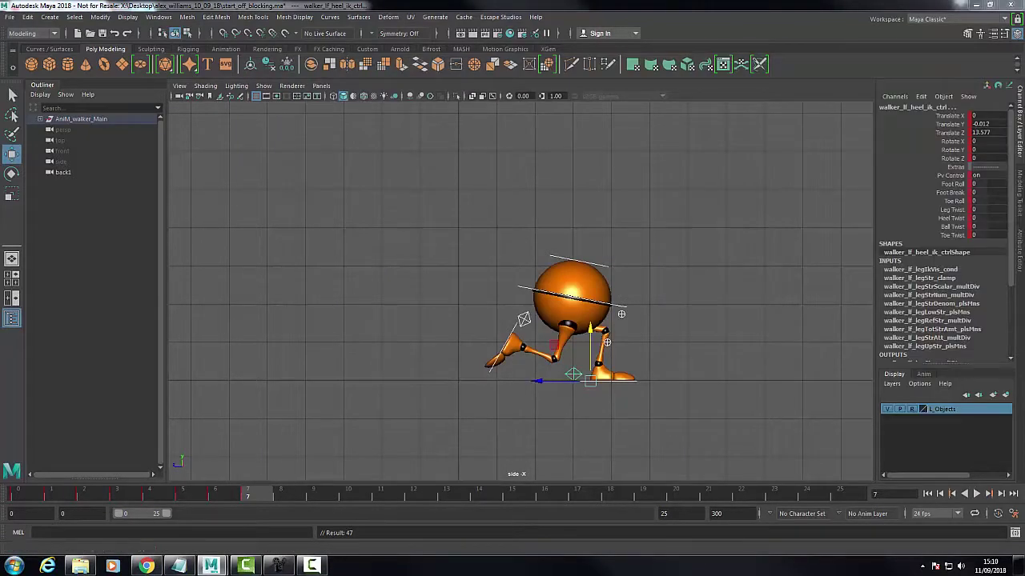
- Check the run cycle reference image and move CTRL_Main forward and up to Translate Y -0.592 and Translate Z -13.48
click(278, 566)
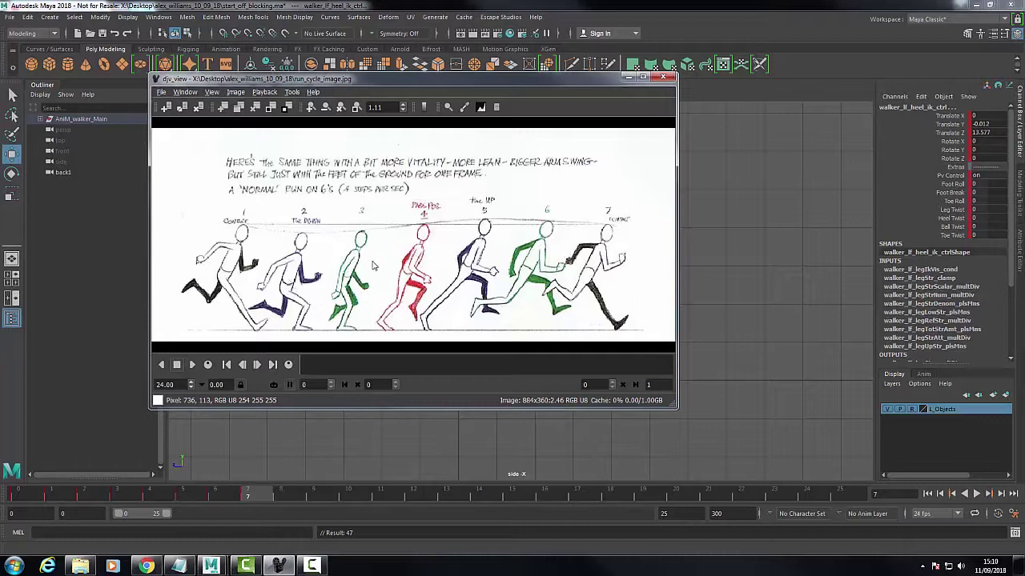
click(629, 78)
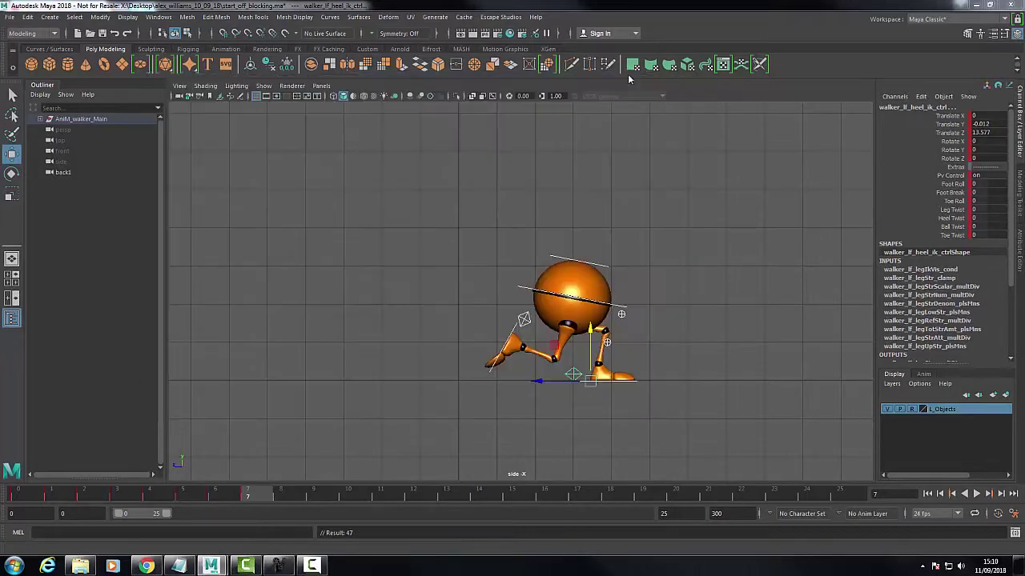
click(619, 308)
drag(577, 307, 600, 294)
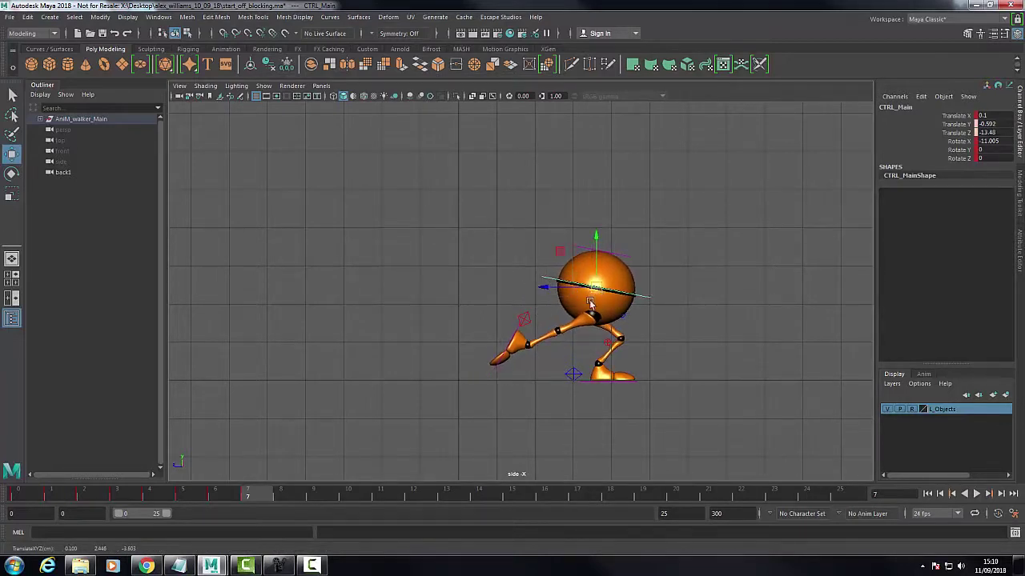
- Bring the right heel control forward to Translate Z 13.469 and Translate Y 1.505, and shift CTRL_Main to Translate Y -0.522 and Translate Z -13.689
click(523, 320)
drag(471, 335, 552, 335)
click(639, 299)
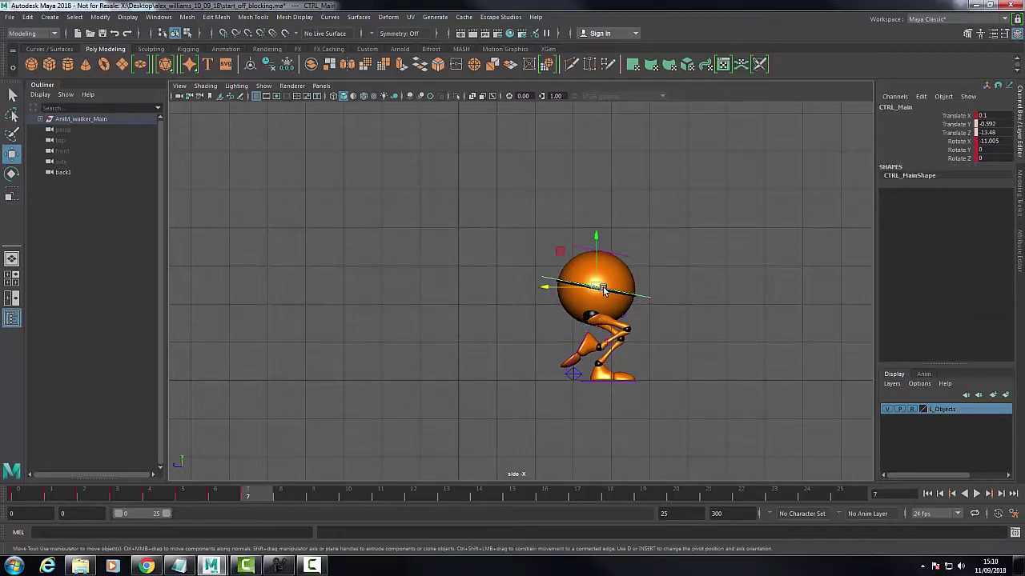
mouse_move(596, 285)
mouse_down()
mouse_move(613, 289)
mouse_move(589, 288)
mouse_up()
click(604, 330)
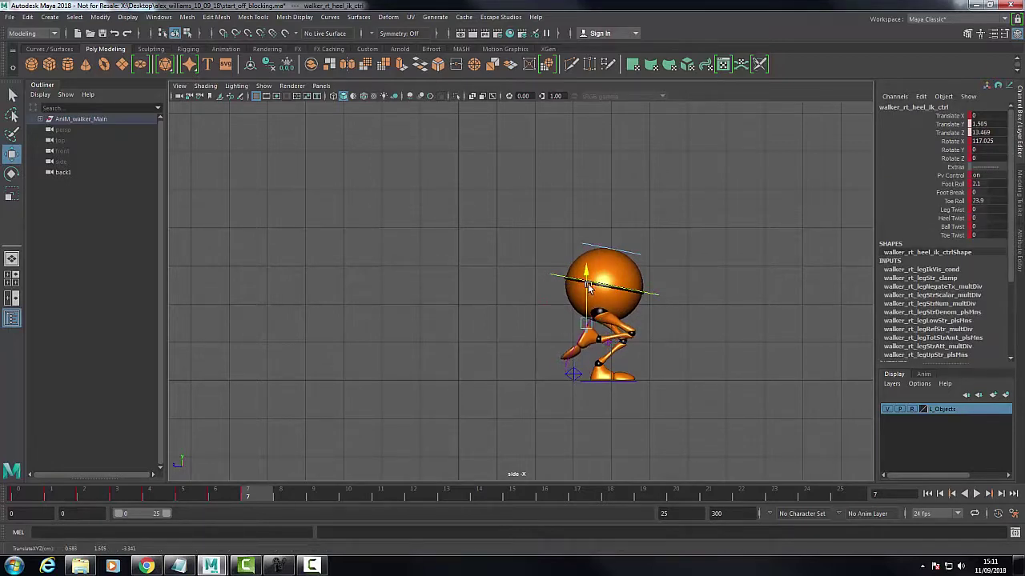
- Move the right knee pole vector control forward to Translate Z 13.88 and compare the pose with the reference image
click(610, 343)
drag(578, 344, 619, 344)
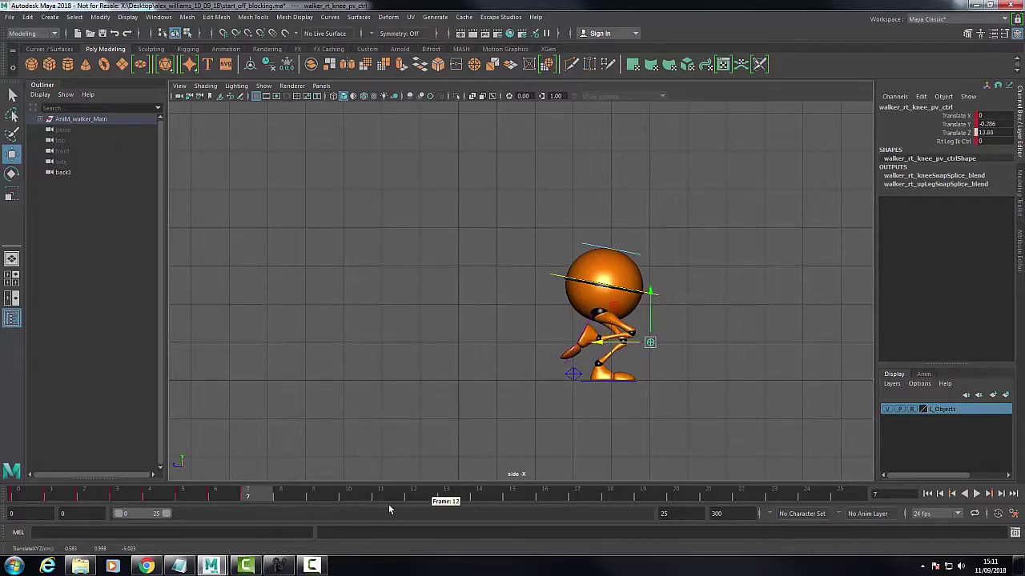
click(278, 566)
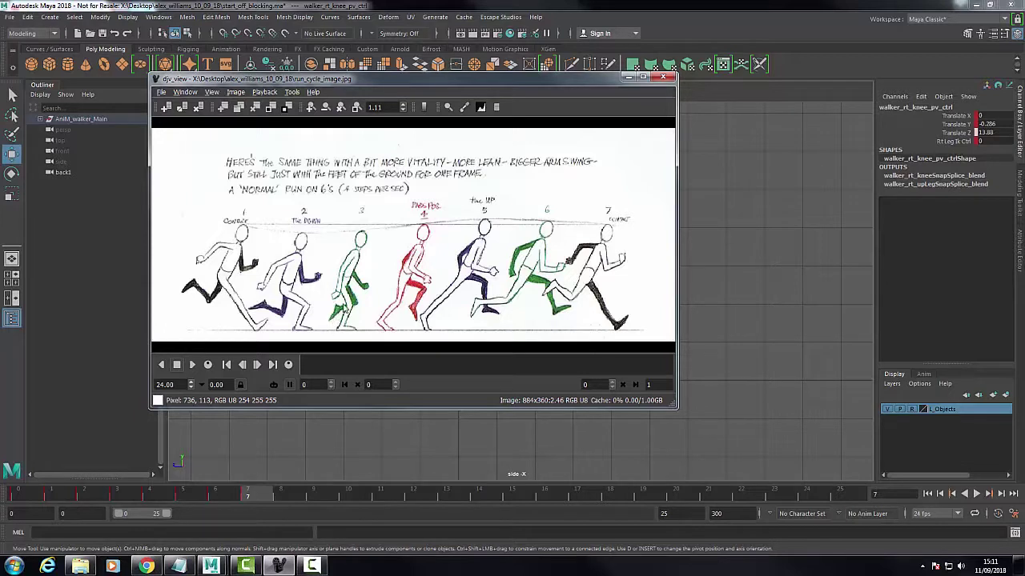
click(629, 77)
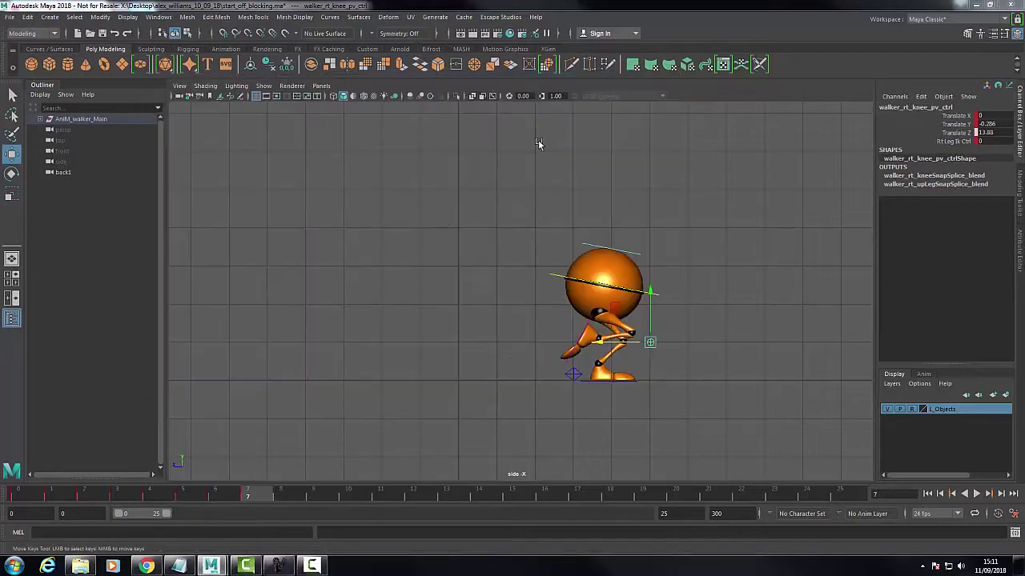
- Lower the right heel control to Translate Y 1.408 and Translate Z 13.491
click(695, 381)
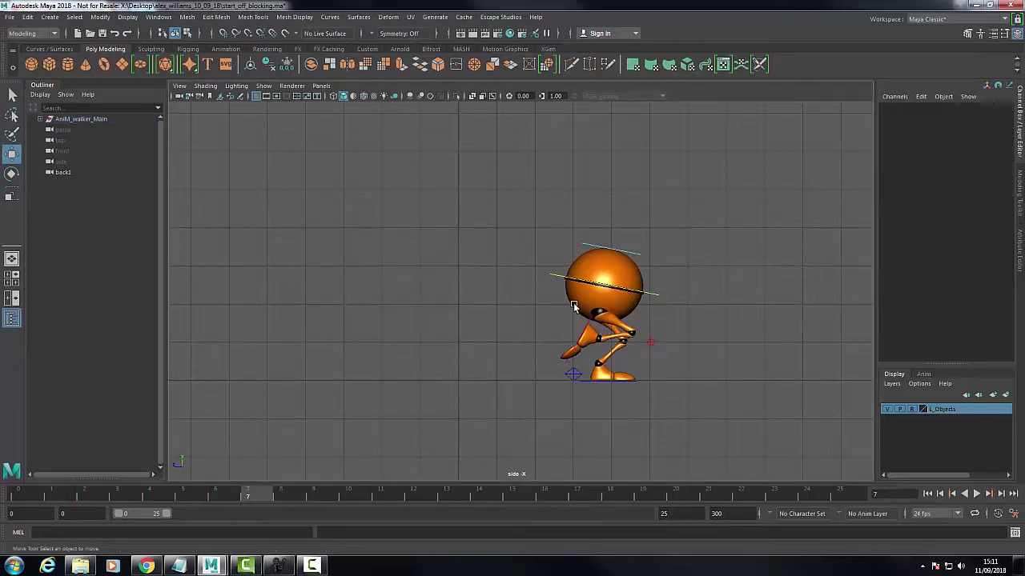
click(560, 340)
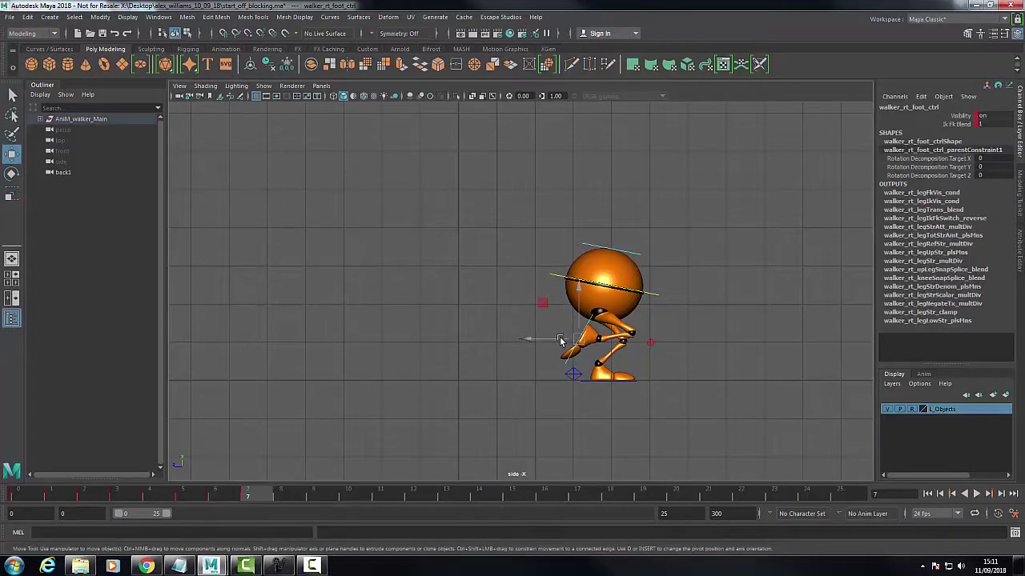
click(519, 367)
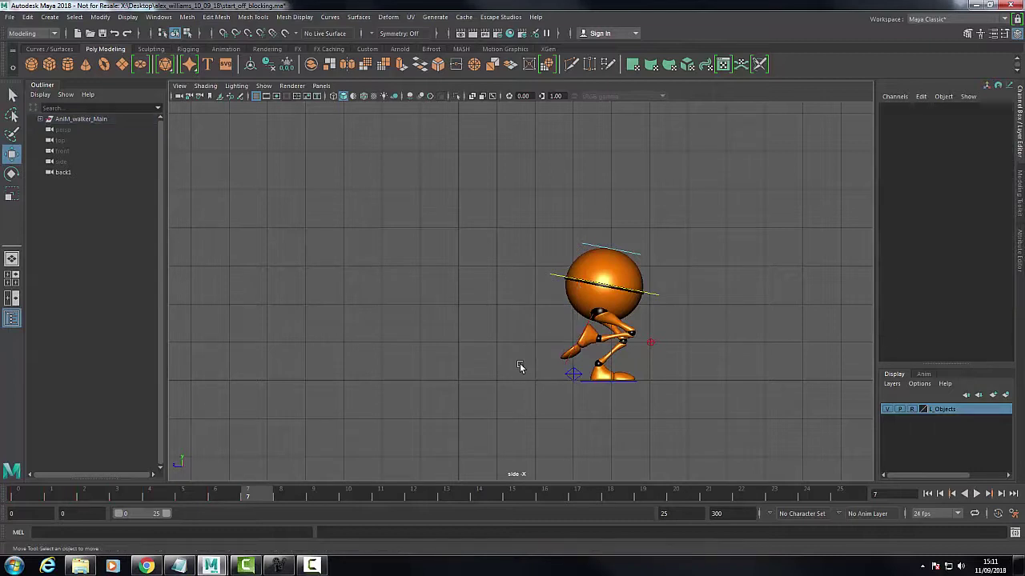
scroll(606, 330, up, 2)
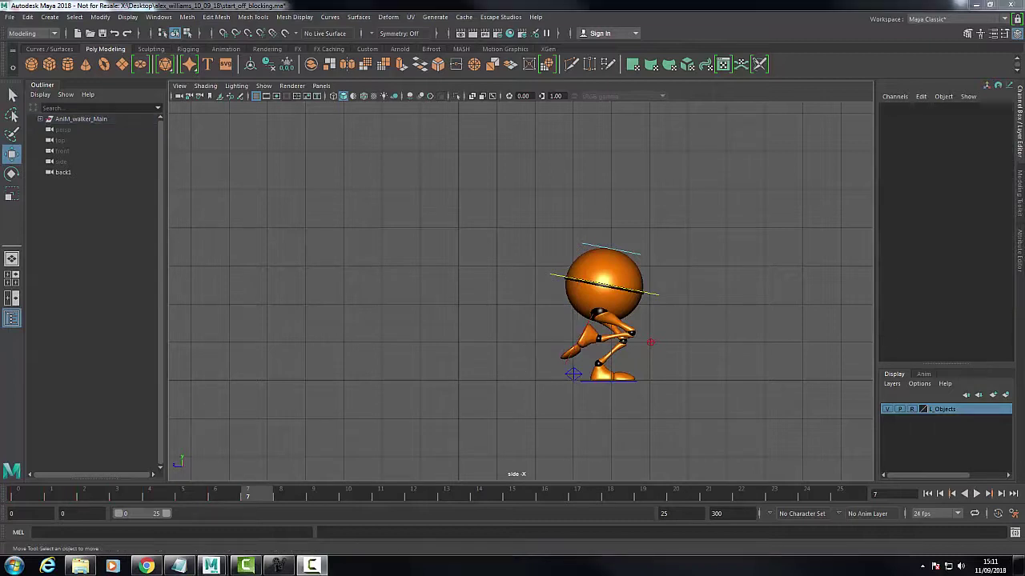
click(602, 329)
mouse_move(606, 330)
mouse_down()
mouse_move(587, 344)
mouse_move(599, 337)
mouse_up()
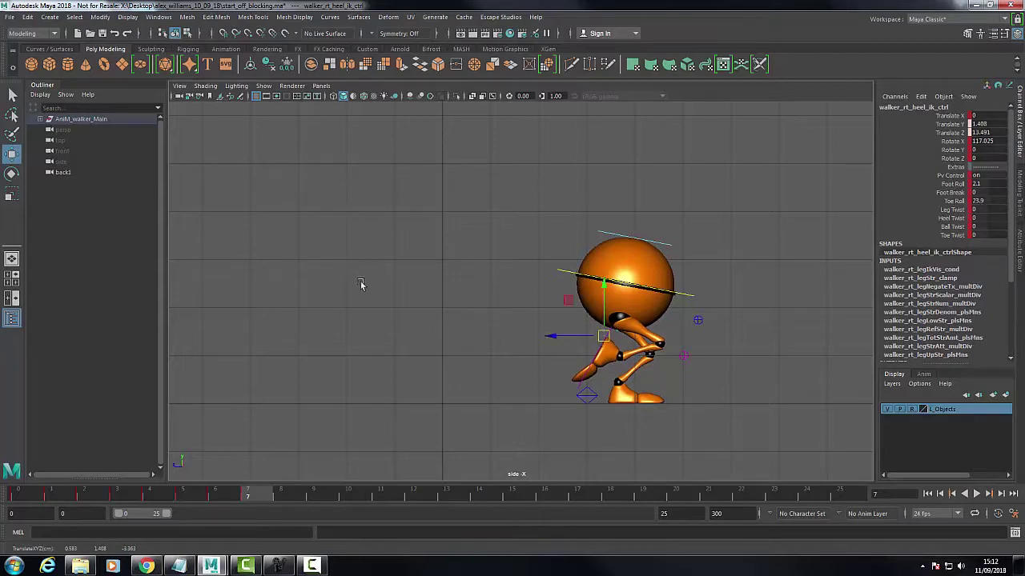
- Rotate the right heel control to Rotate X 88.241 and lower it to Translate Y 1.319
click(12, 175)
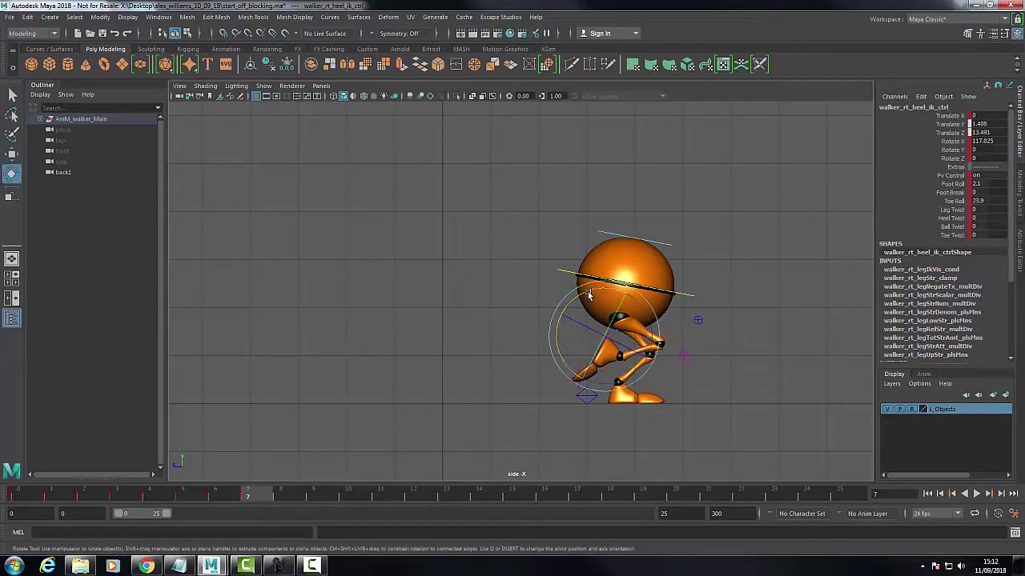
drag(548, 332, 562, 303)
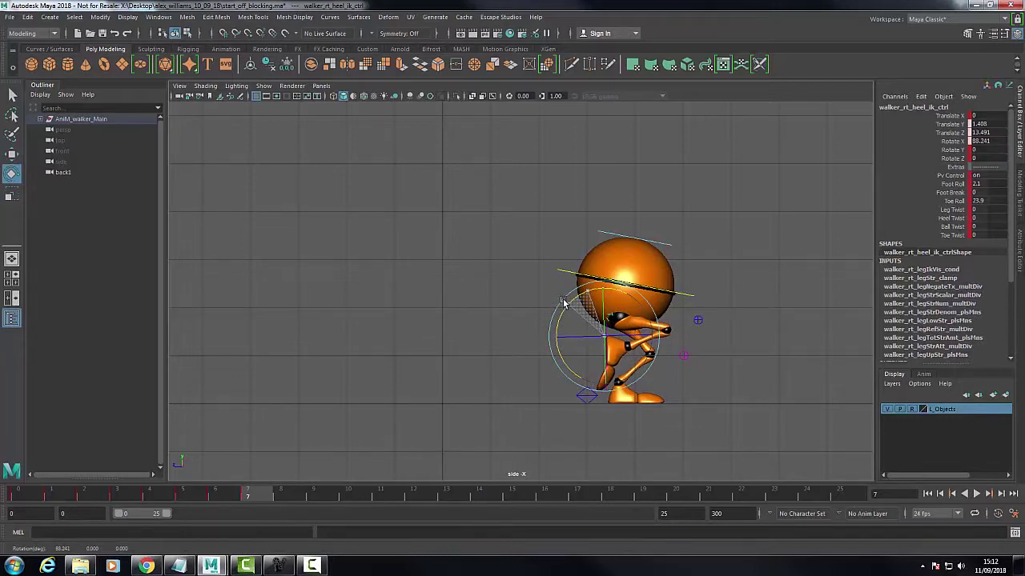
click(12, 154)
drag(604, 289, 603, 293)
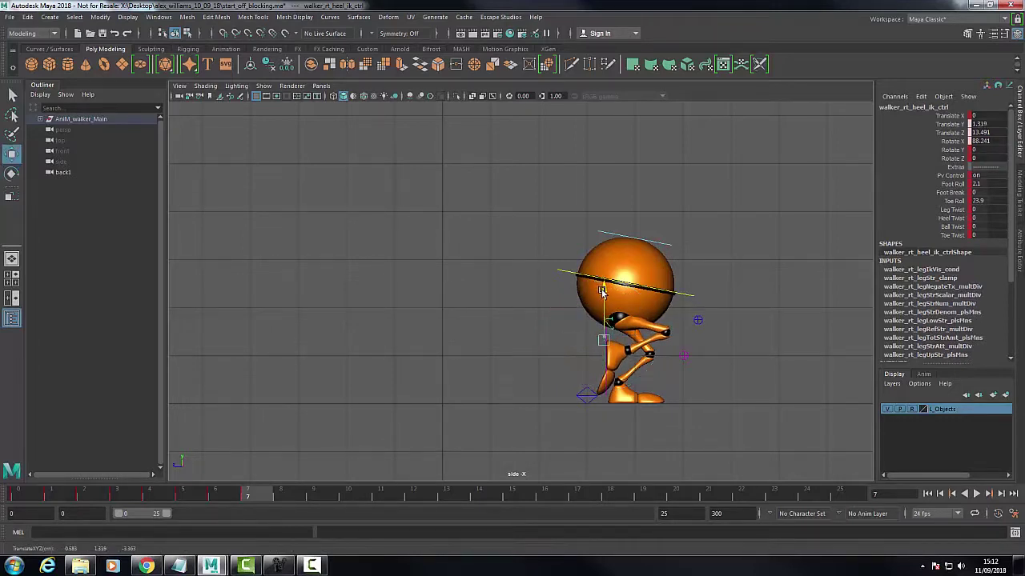
drag(577, 341, 578, 343)
- Remove the body's forward lean by setting CTRL_Main's Rotate X to 0
drag(531, 205, 567, 309)
click(688, 297)
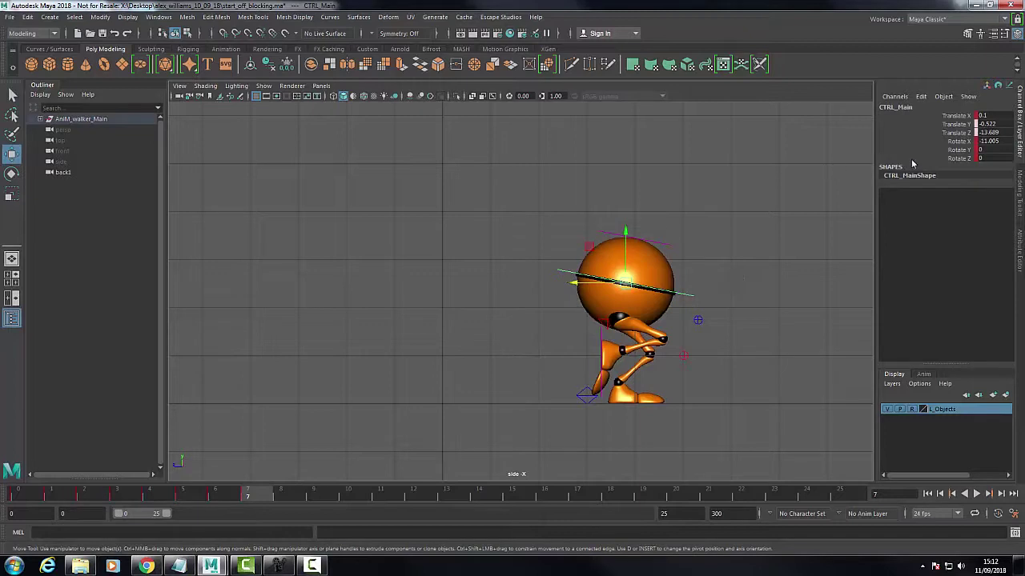
click(993, 140)
text(0)
key(Return)
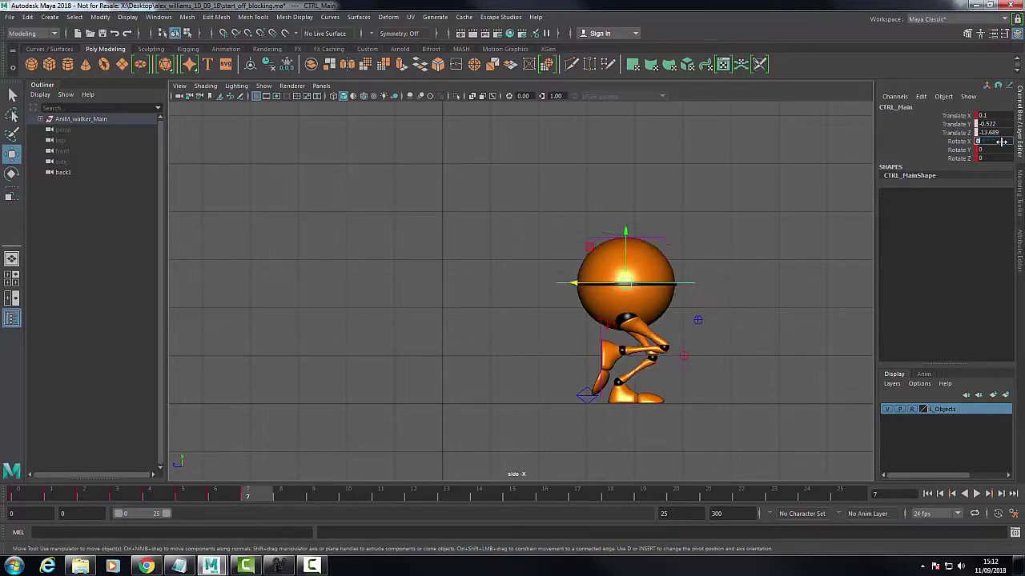
- Check the reference image, try a small left heel move and undo it, and nudge the right heel control to Translate Z 13.446
click(278, 566)
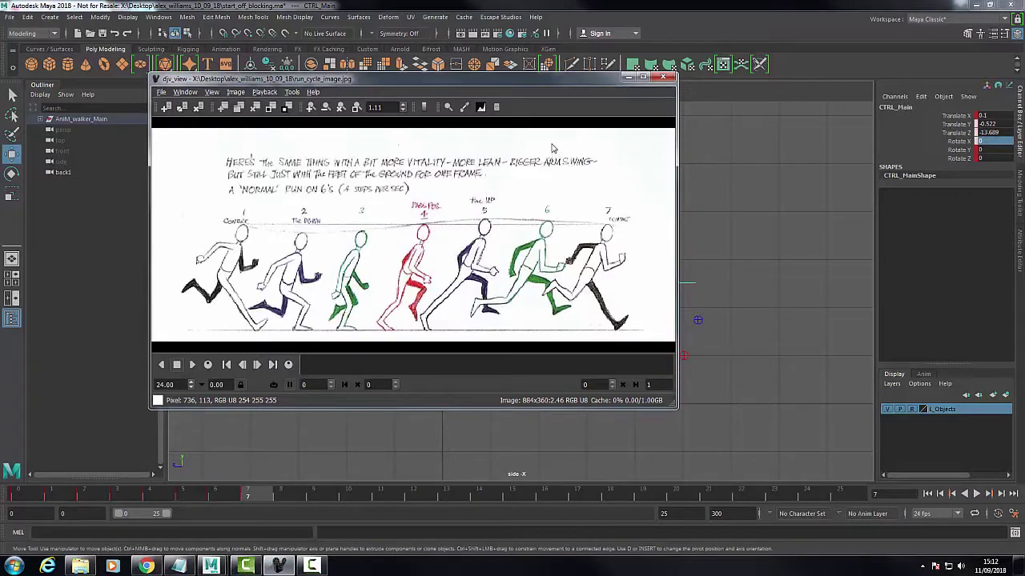
click(628, 78)
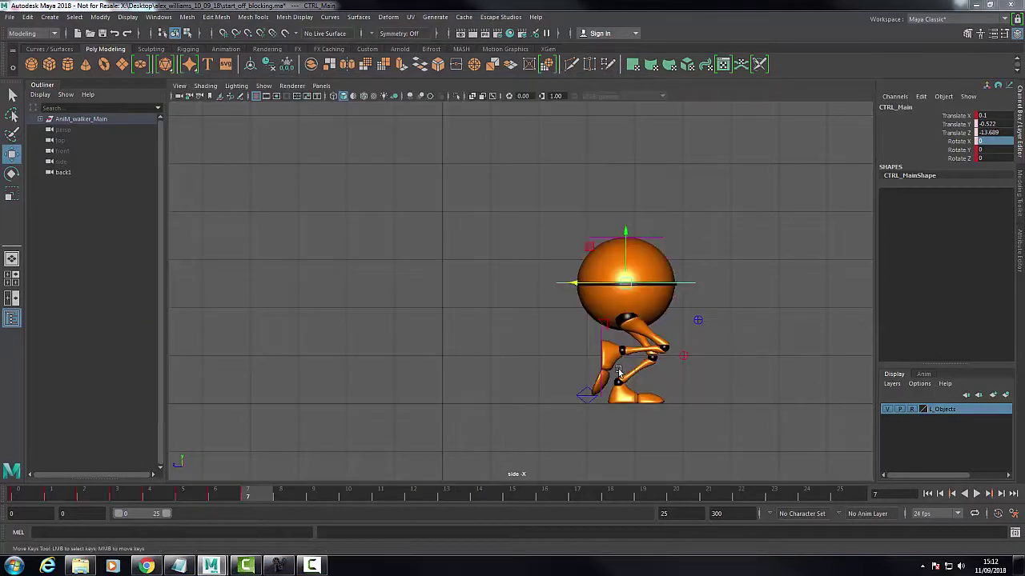
click(587, 396)
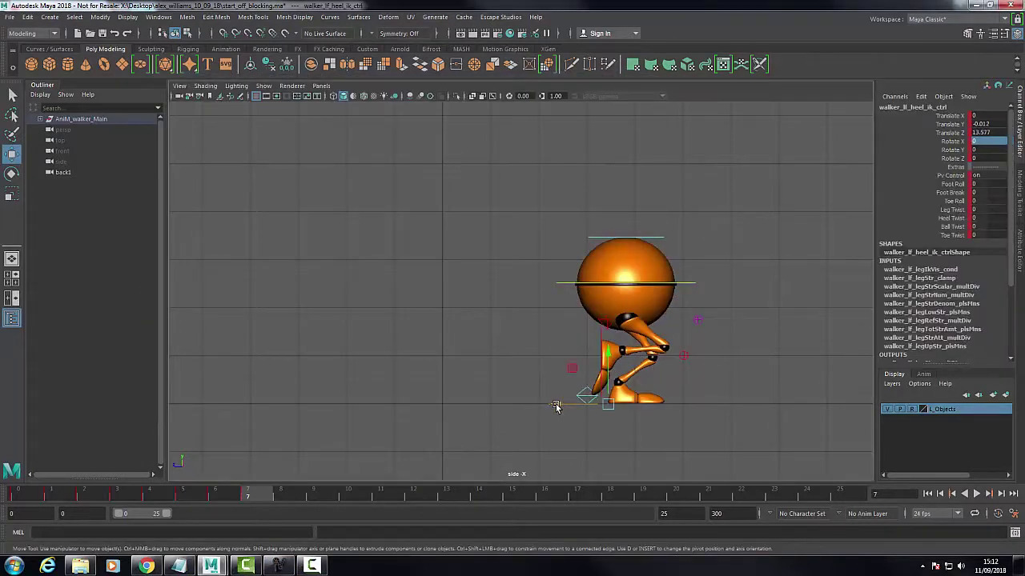
drag(561, 407, 558, 408)
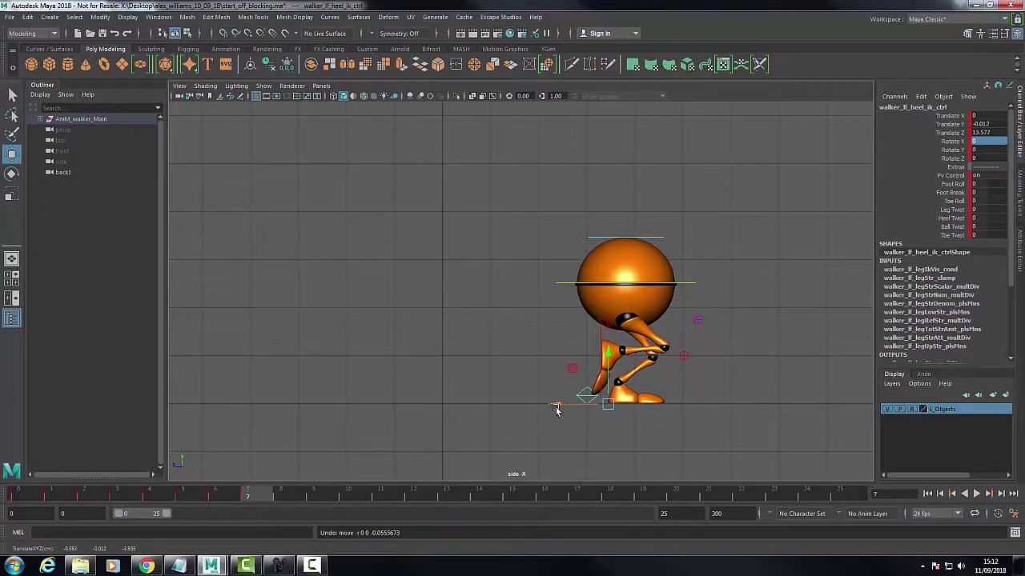
click(556, 342)
mouse_move(560, 346)
mouse_down()
mouse_move(549, 341)
mouse_move(563, 344)
mouse_up()
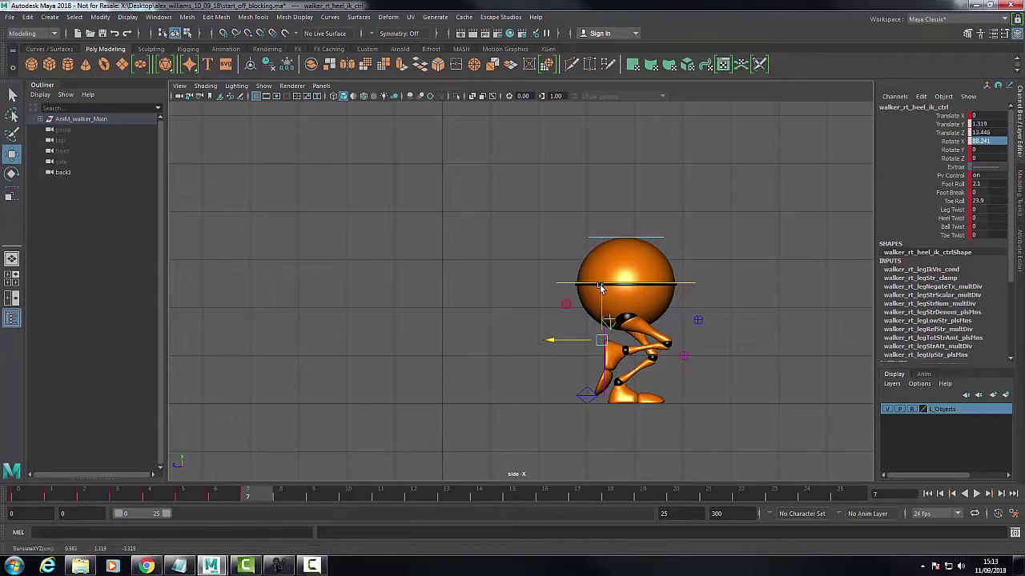
- Show the rig as a silhouette with all-lights display, and key all rig controls in this pose at frame 8
click(527, 198)
key(7)
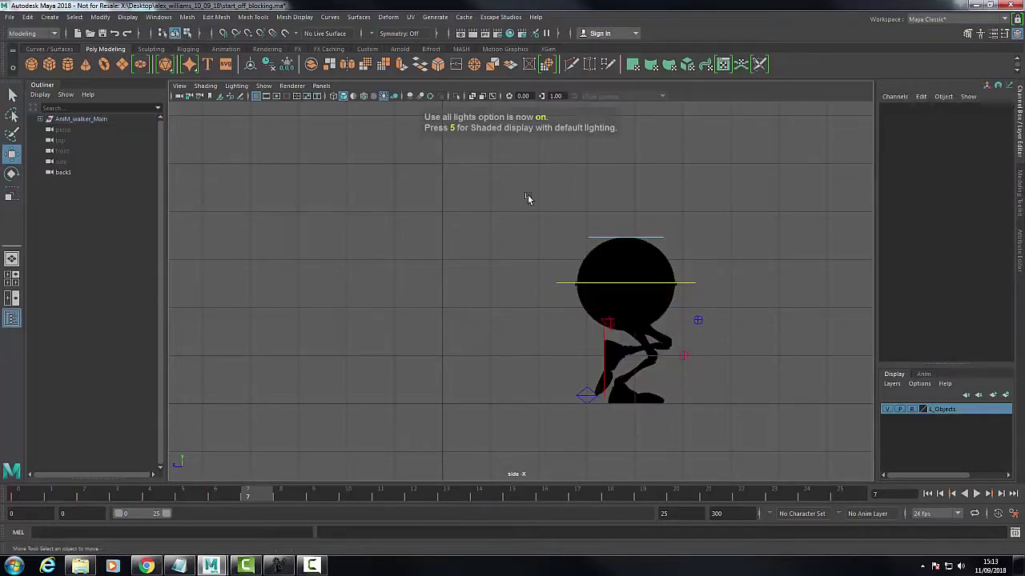
drag(560, 199, 736, 437)
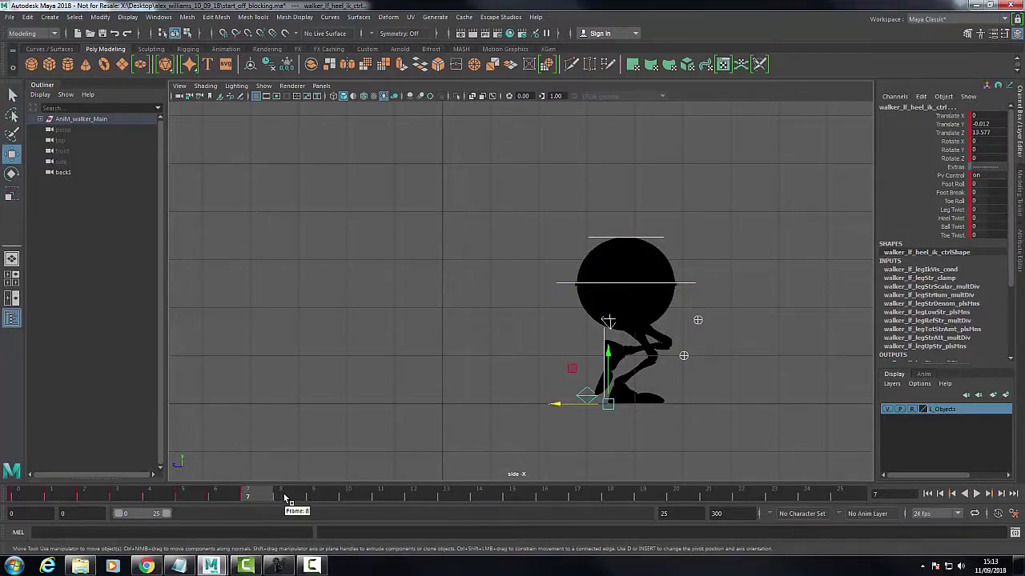
key(s)
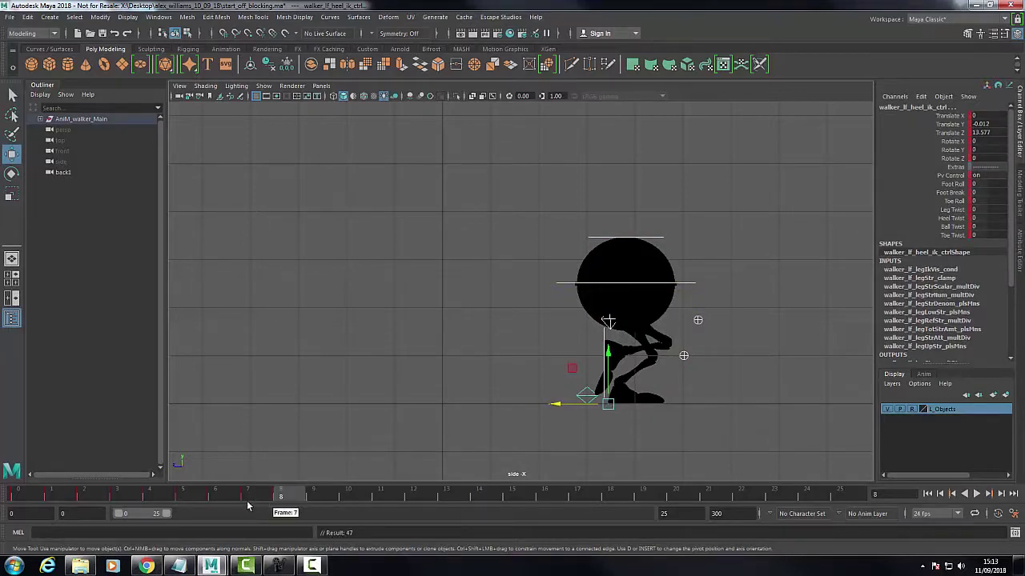
- Play back the run from frame 7 and inspect the matching down pose at frame 2 in silhouette
click(257, 498)
key(alt+v)
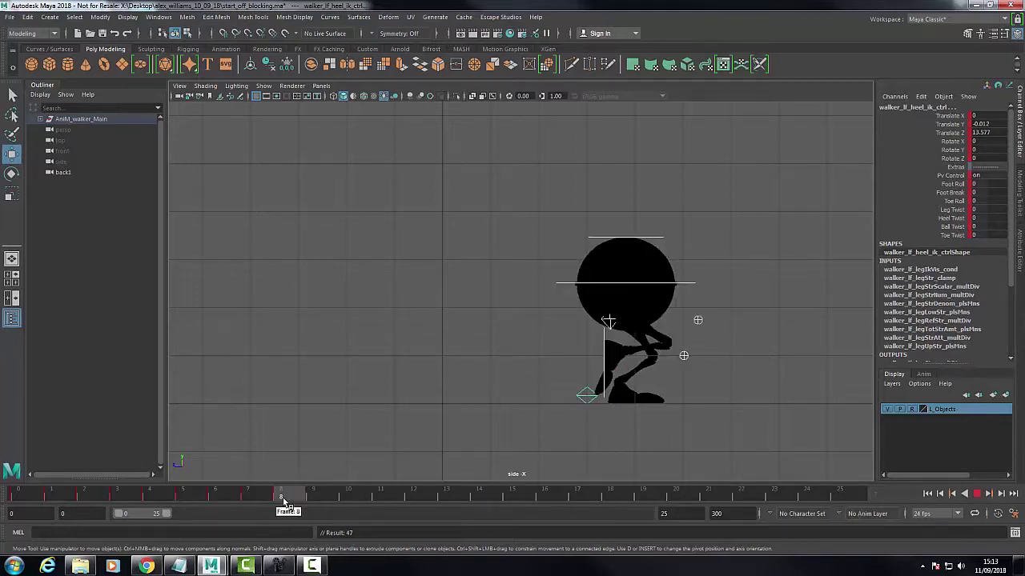
click(85, 497)
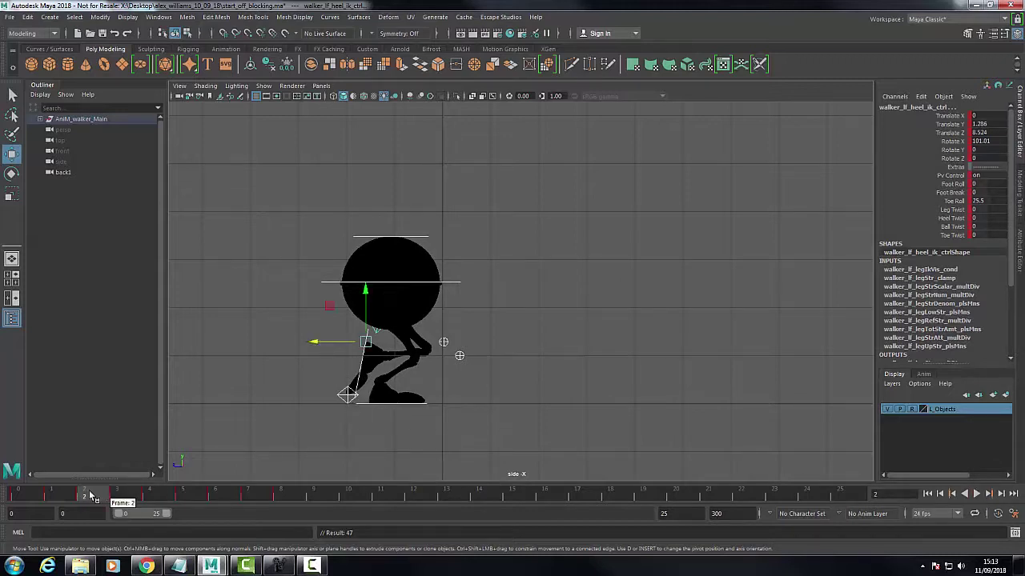
mouse_move(92, 497)
mouse_down()
mouse_move(320, 503)
mouse_move(68, 497)
mouse_move(99, 505)
mouse_up()
click(376, 378)
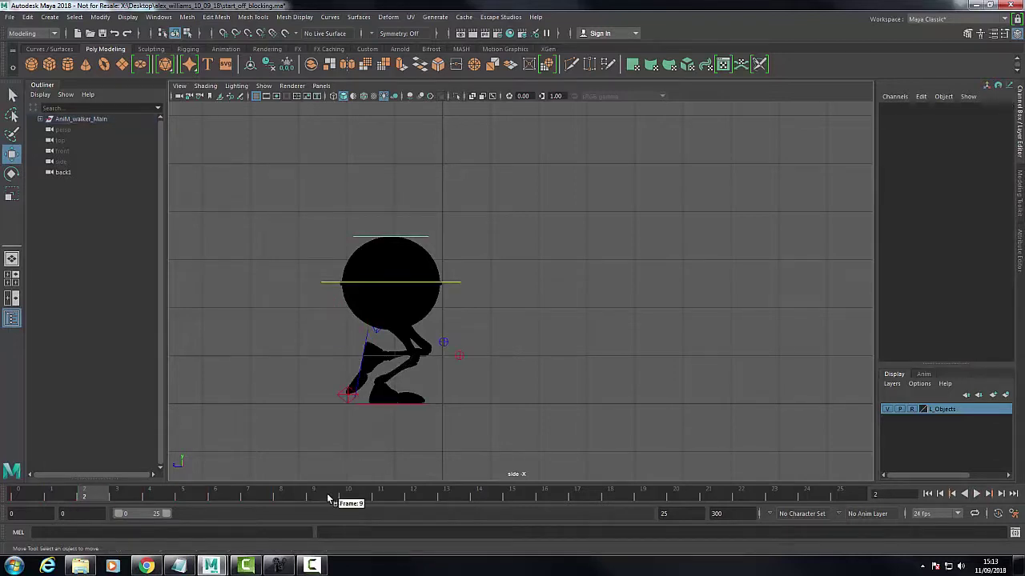
- Nudge the right heel control at frame 8 to Translate Y 1.375 and Translate Z 13.38
drag(333, 214, 509, 417)
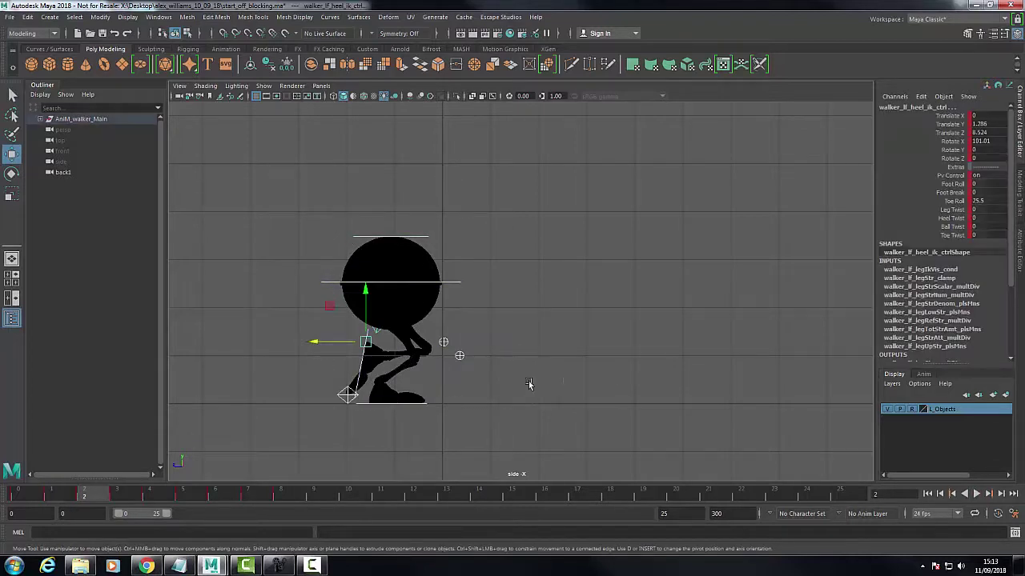
click(280, 497)
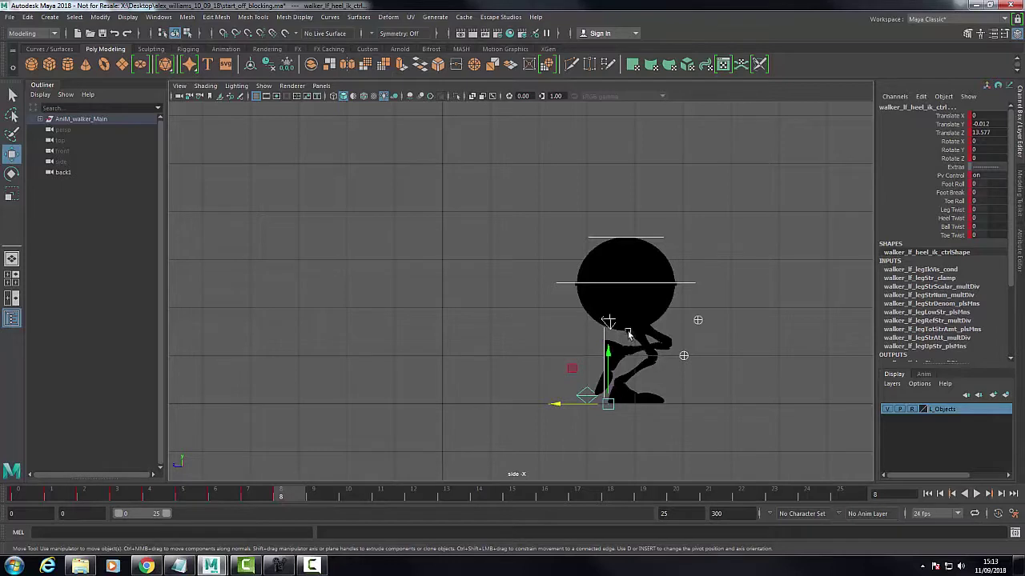
click(600, 340)
drag(570, 341, 568, 342)
drag(599, 301, 600, 300)
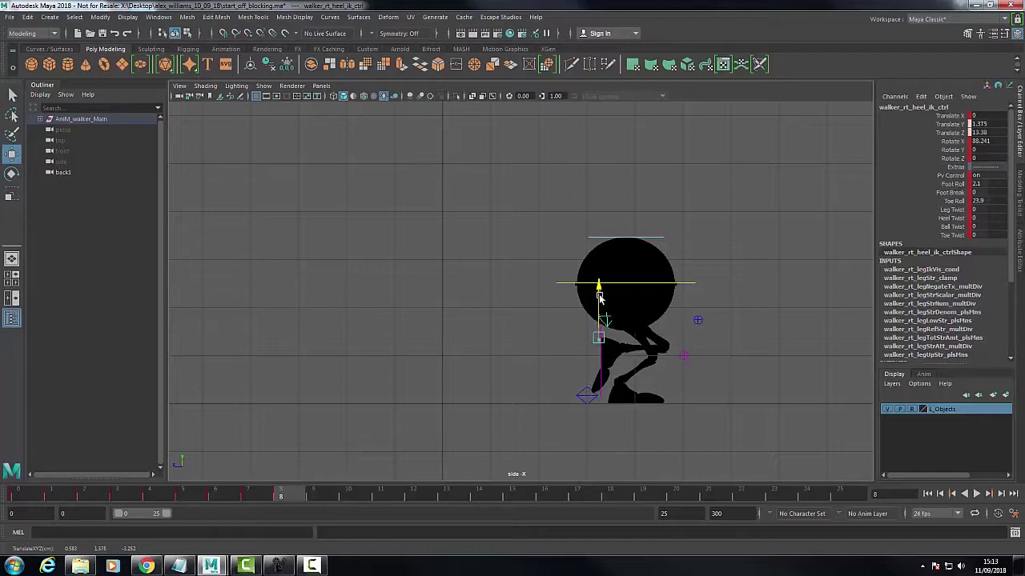
- Key all rig controls at frame 8 and switch the silhouette back to shaded display
drag(528, 224, 778, 413)
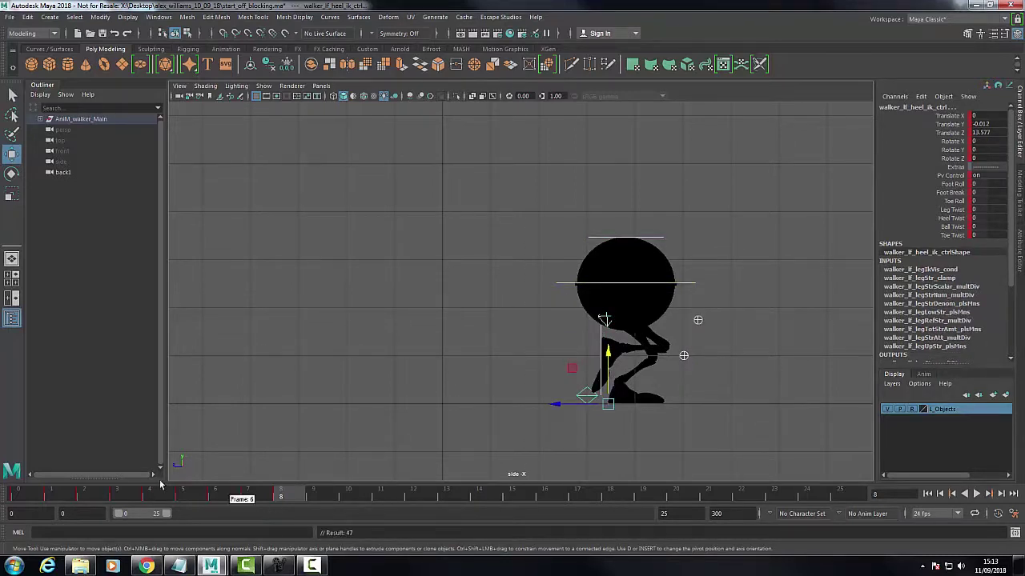
key(s)
key(5)
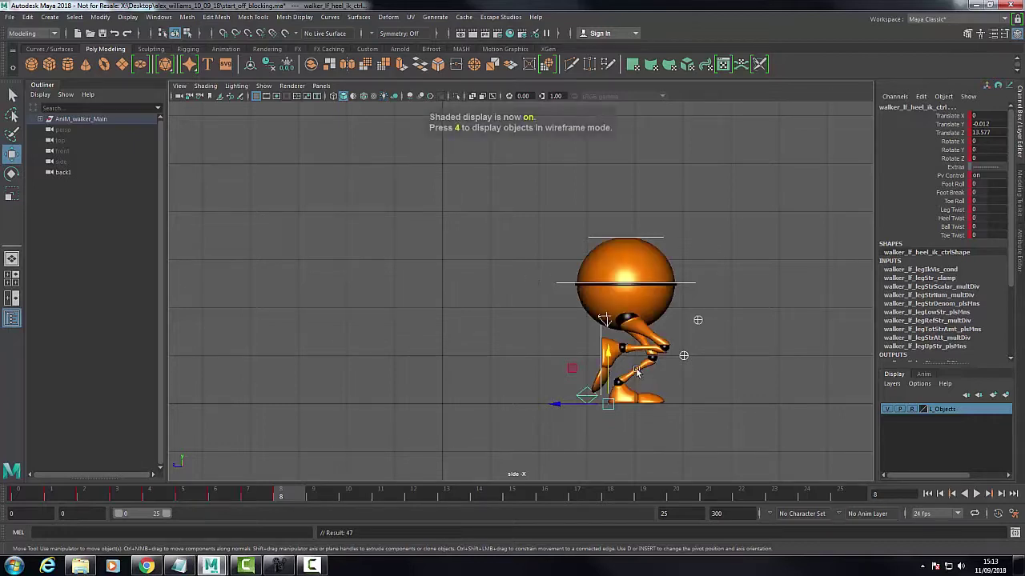
- Go to frame 9, check the run cycle reference image, and move the body control forward and slightly up
mouse_move(732, 394)
alt+middle_down()
mouse_move(541, 394)
mouse_move(457, 419)
alt+middle_up()
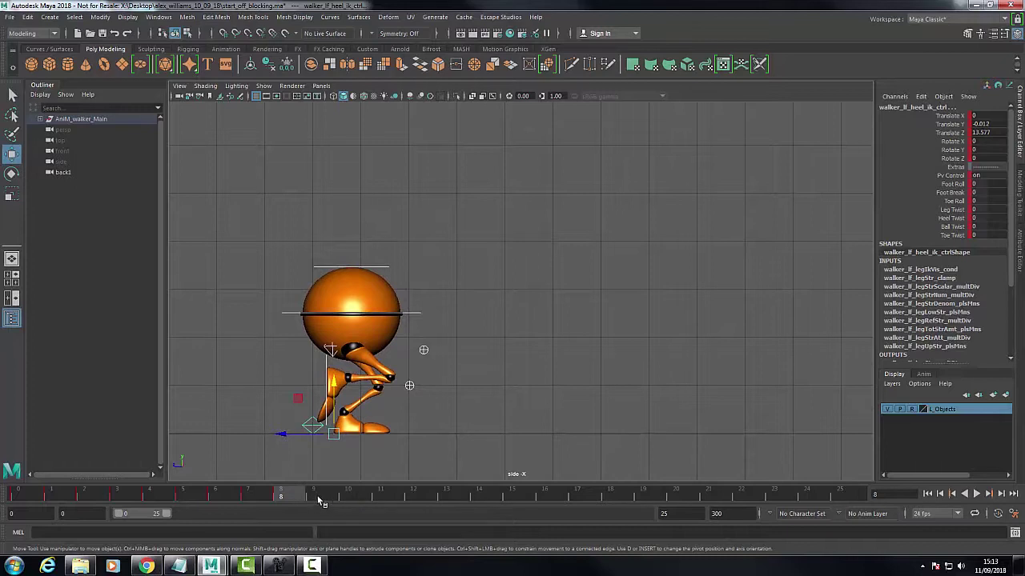
click(320, 502)
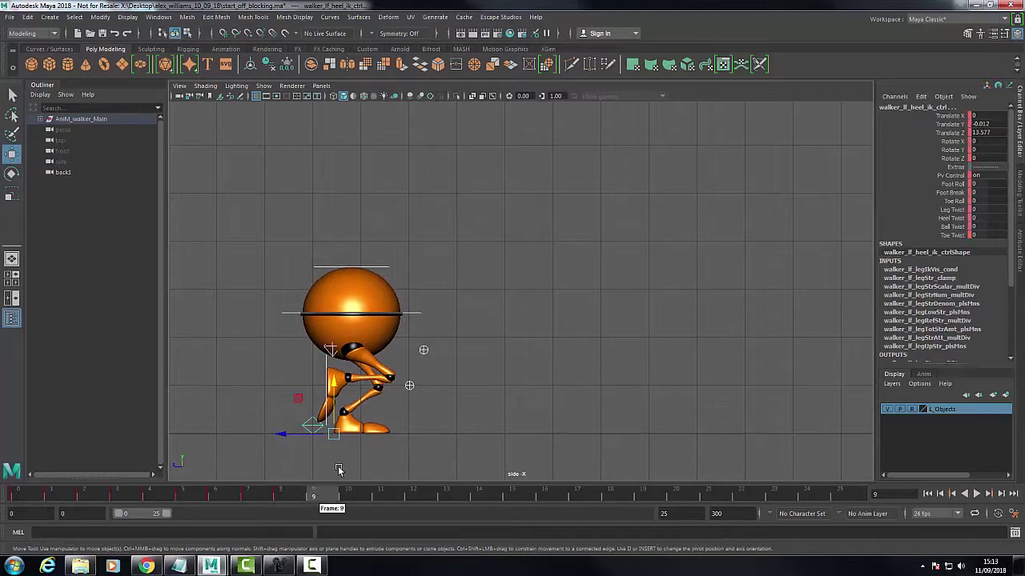
click(278, 565)
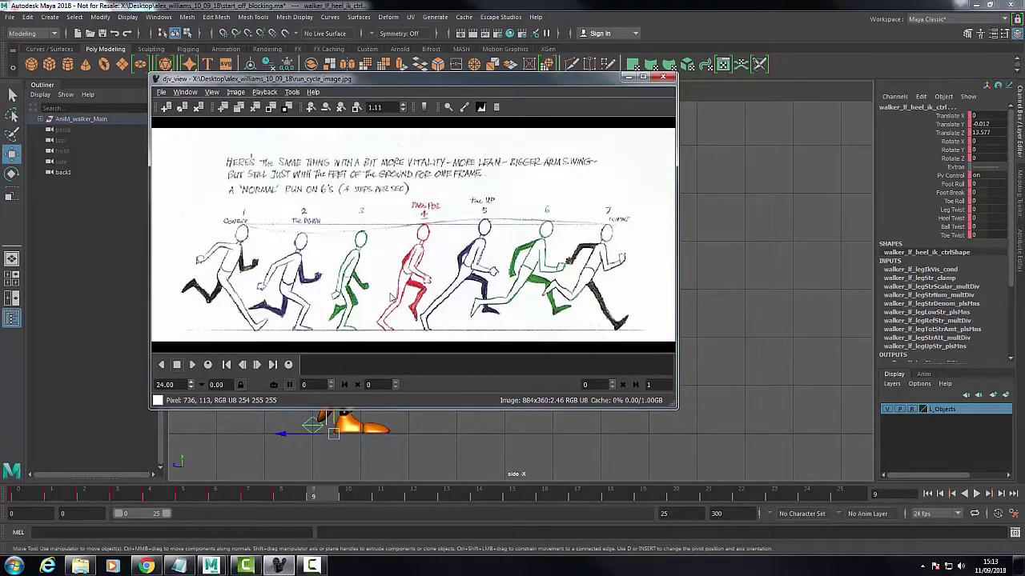
drag(422, 88, 1024, 56)
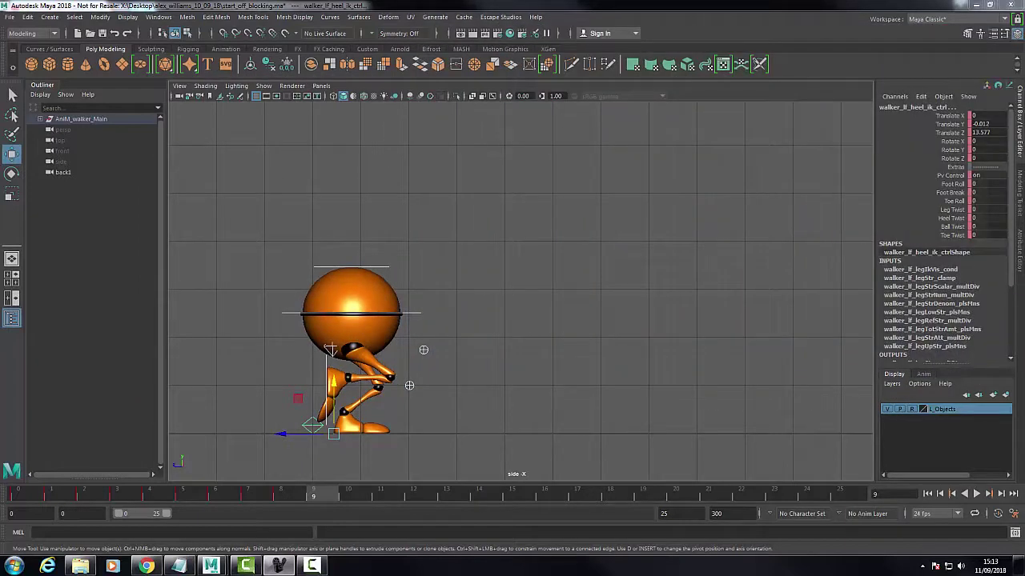
click(411, 314)
drag(356, 314, 372, 304)
- Move the right heel control forward to Translate Z 15.38 and the right knee pole vector to Translate Z 15.08
click(334, 356)
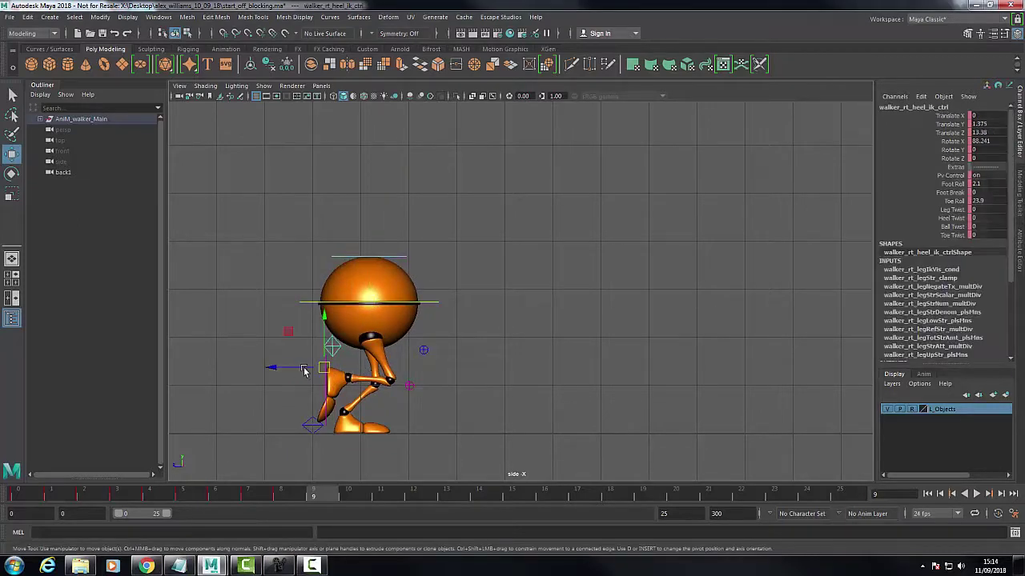
drag(318, 370, 425, 387)
click(431, 391)
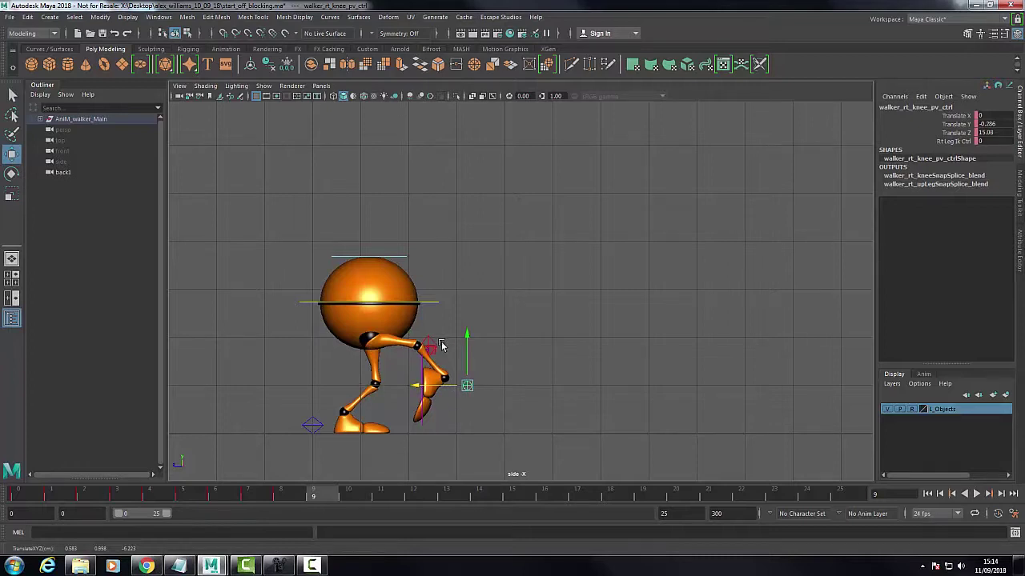
click(504, 361)
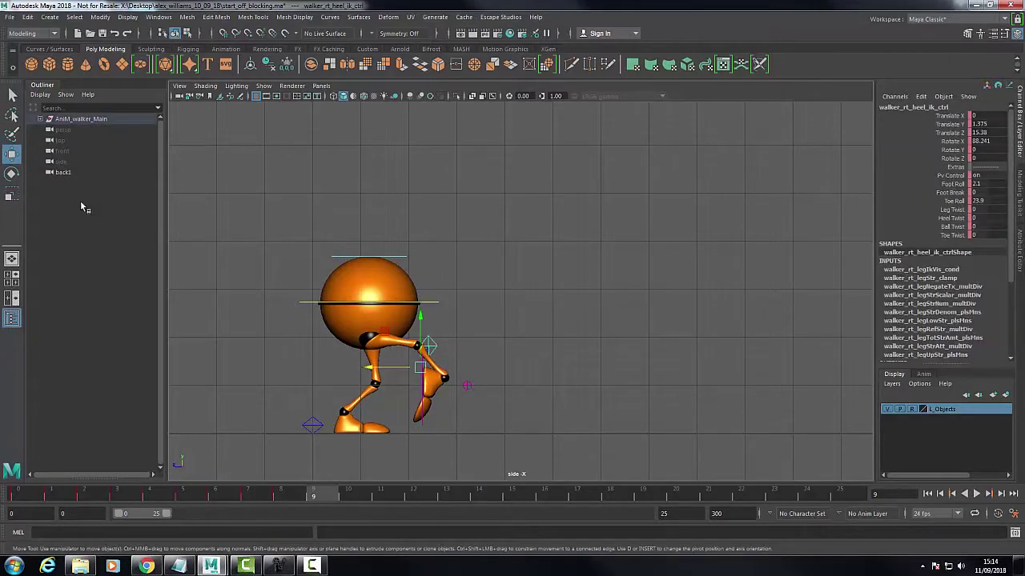
- Rotate the right heel control to Rotate X 22.668 so the foot trails less steeply
click(12, 173)
drag(466, 344, 527, 333)
click(530, 343)
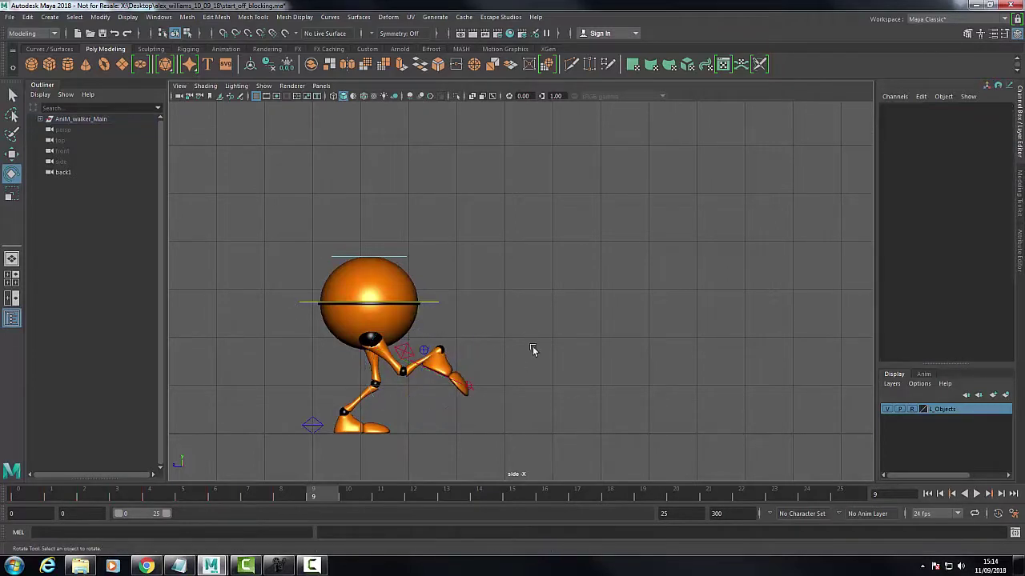
- Move the right knee pole vector to Translate Y 0.681, Z 15.647, and lower the right heel control to Y 0.93, Z 15.158
click(469, 389)
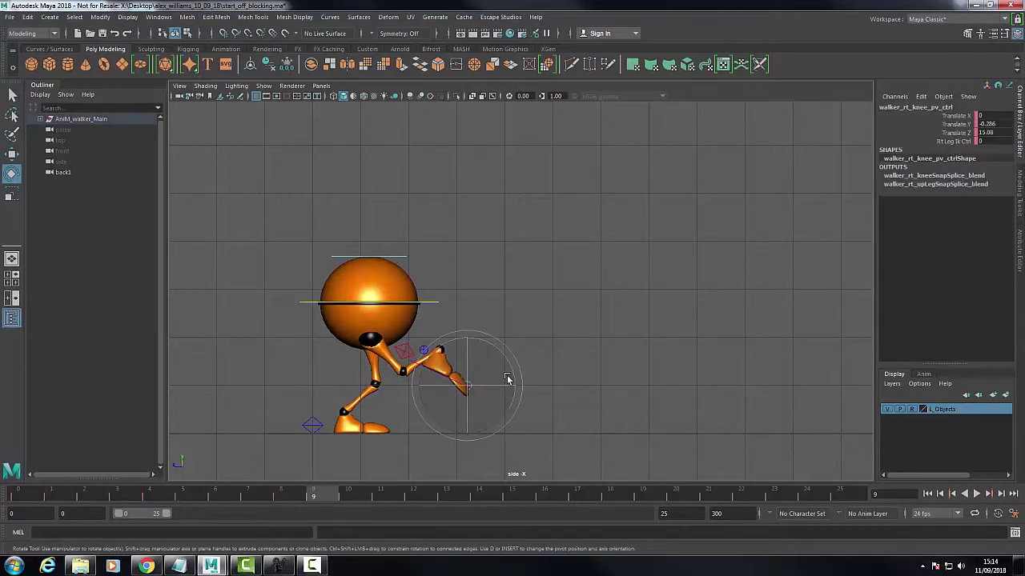
click(12, 153)
drag(469, 331, 478, 304)
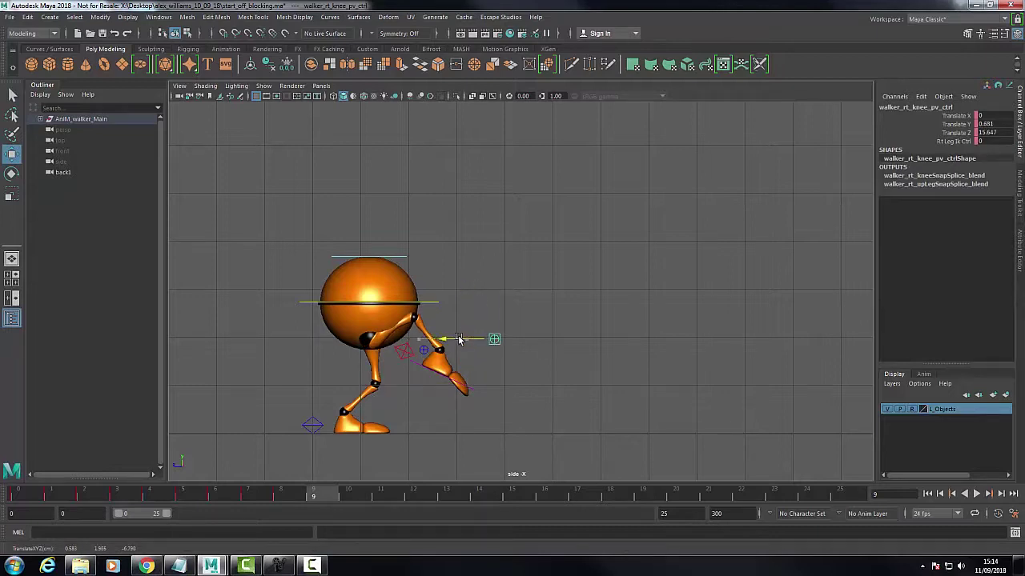
click(405, 353)
drag(421, 376, 409, 396)
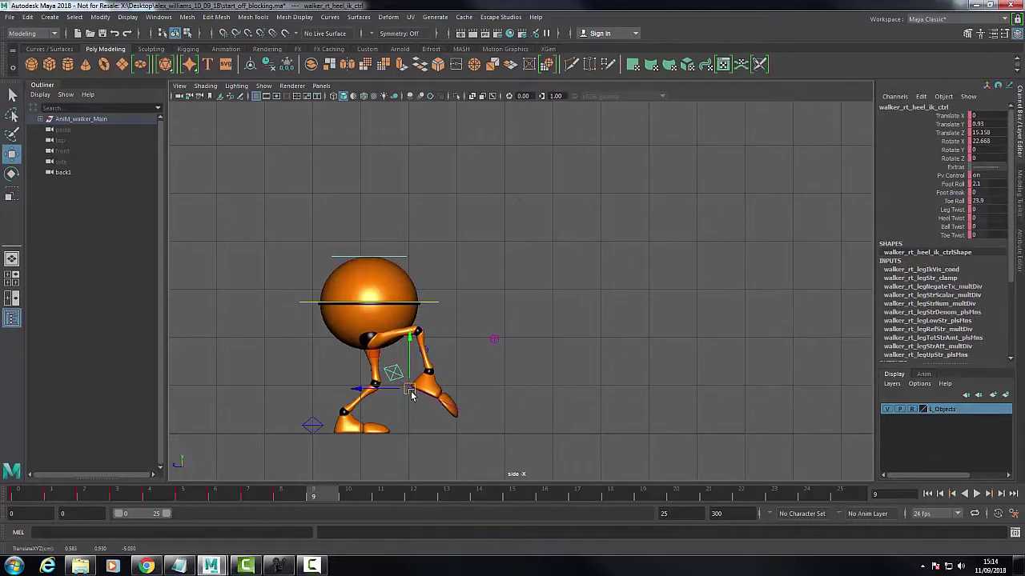
- Compare the pose with the run cycle reference image and key all rig controls at frame 9
click(279, 566)
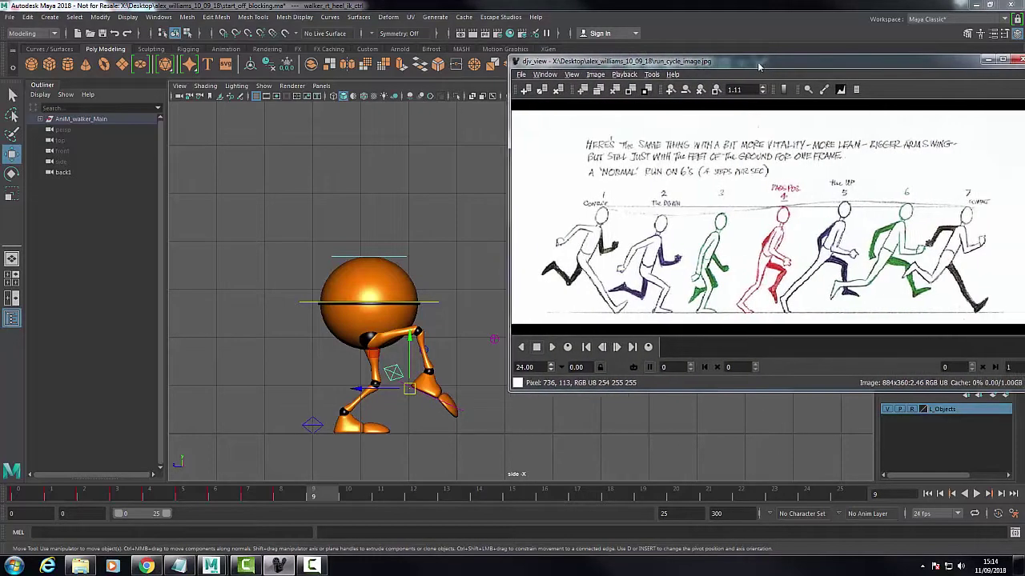
drag(752, 71, 685, 80)
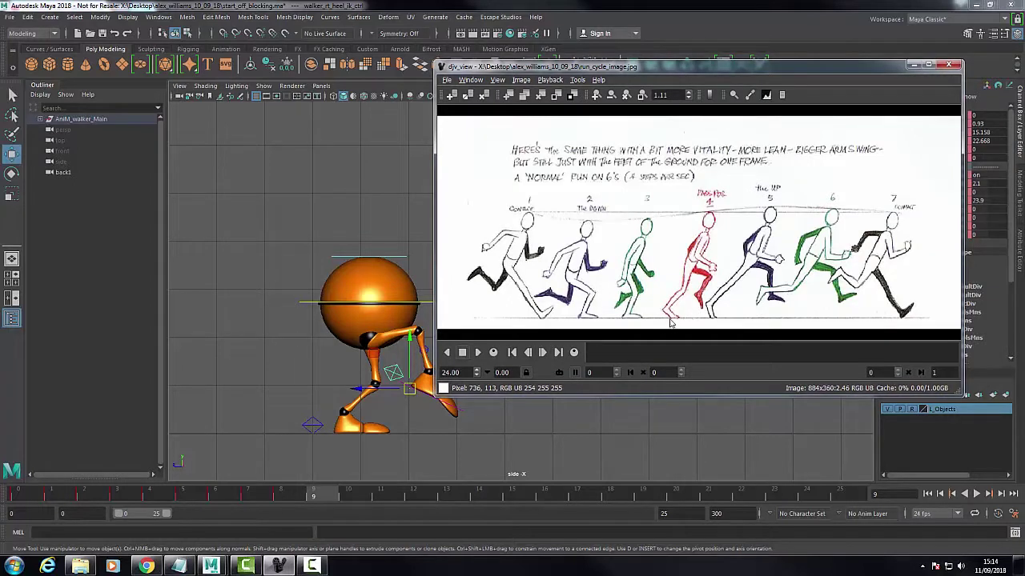
click(913, 66)
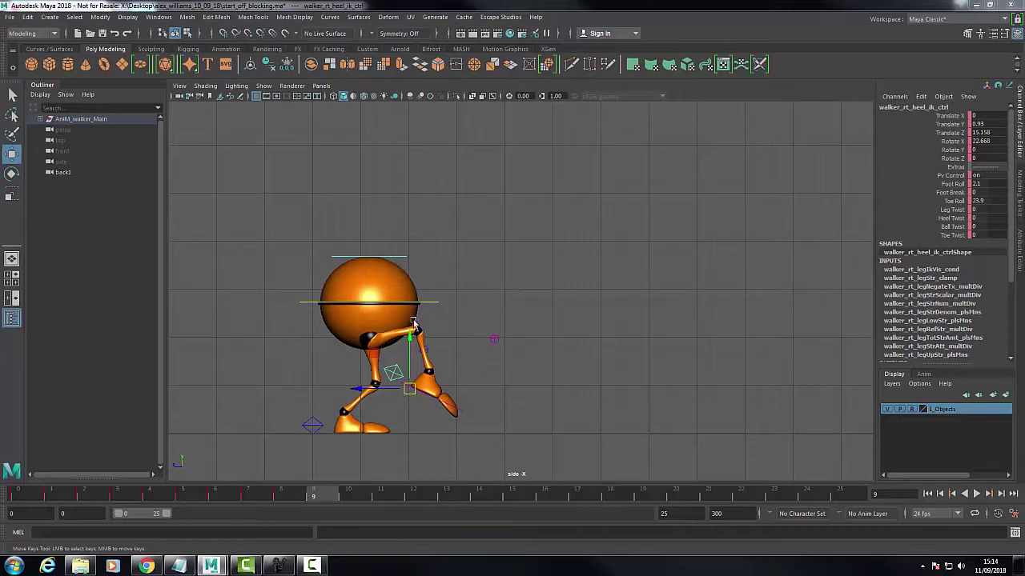
drag(254, 228, 577, 446)
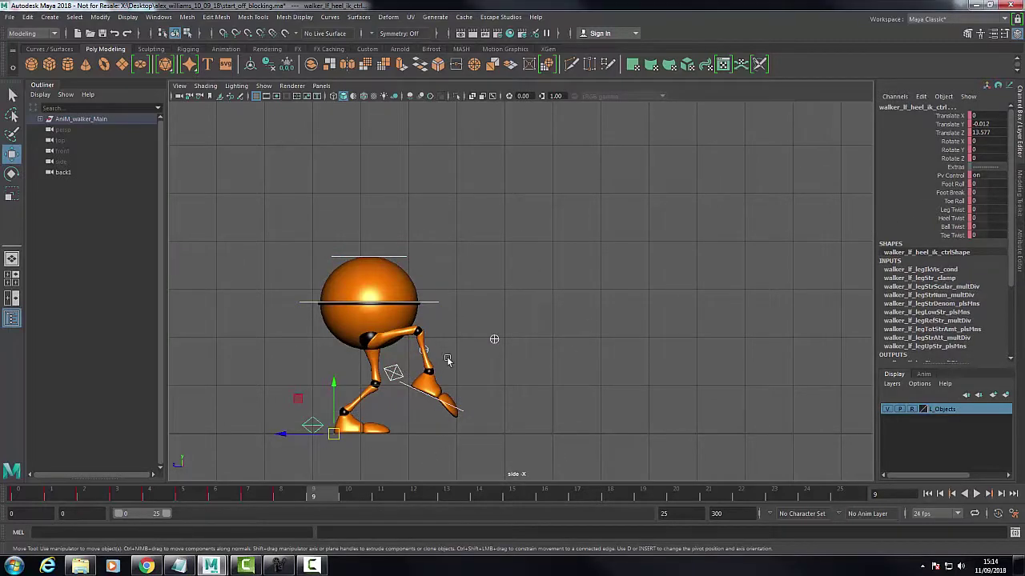
key(s)
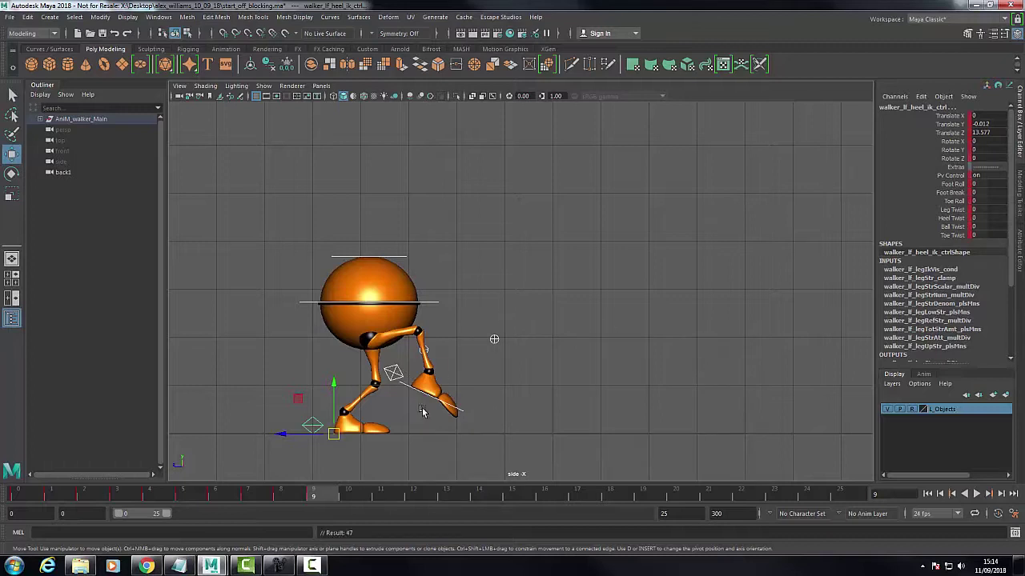
- Inspect the pose and the right heel control's roll values at frame 3, and return to frame 9
click(131, 495)
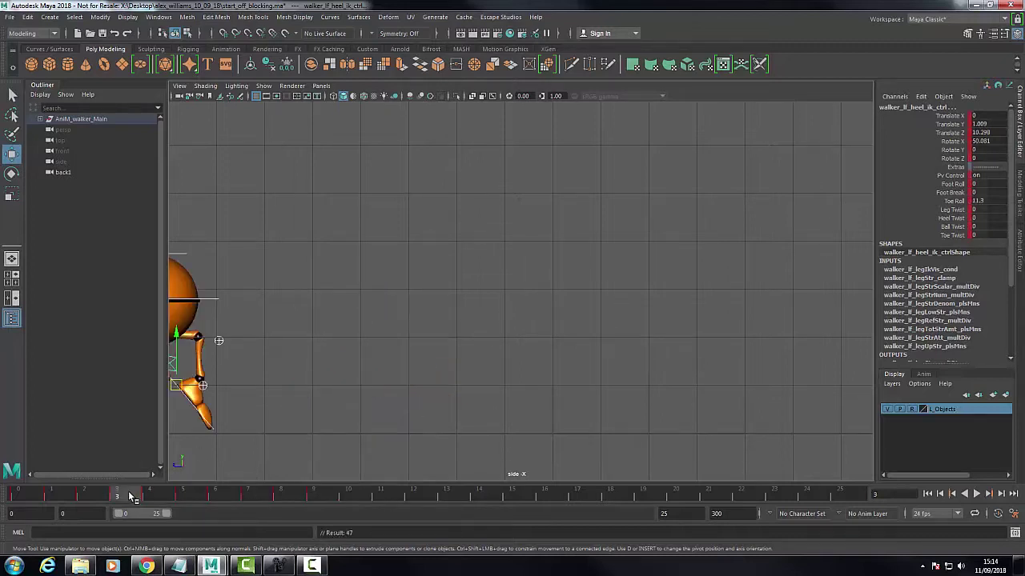
alt+middle_drag(384, 382, 558, 382)
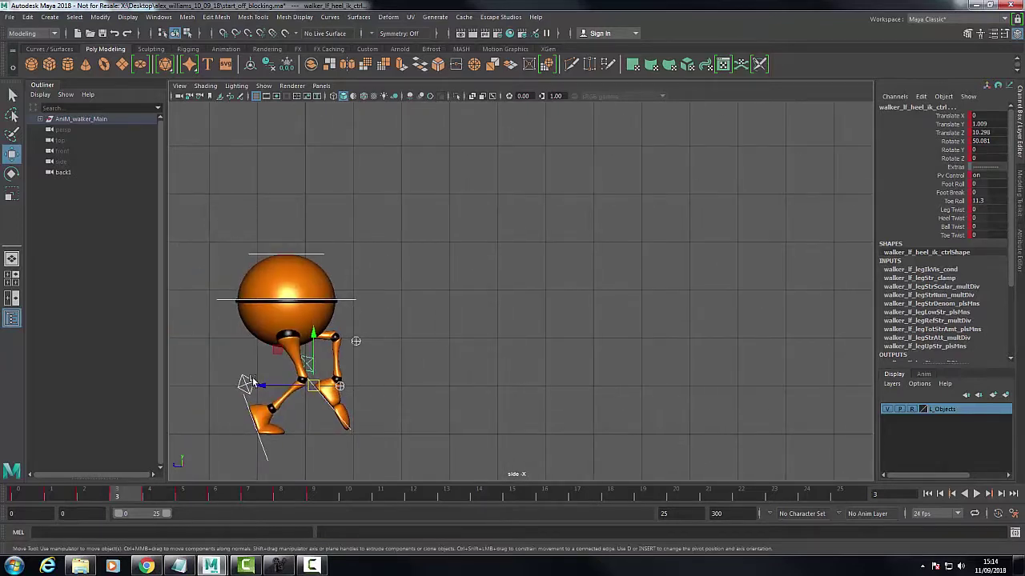
click(251, 378)
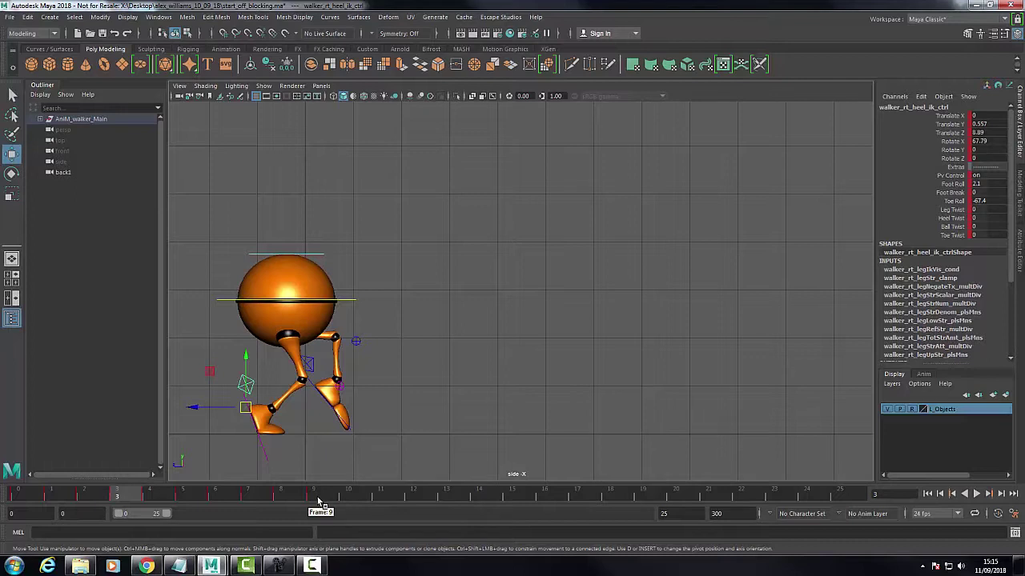
click(319, 501)
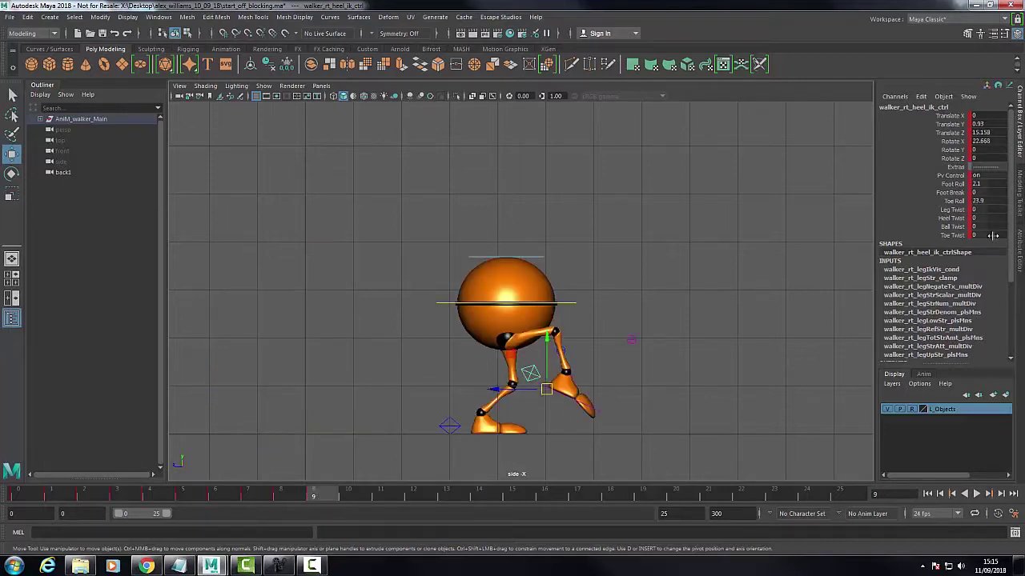
- Try a Toe Roll of about -67 on the right heel control at frame 9 and undo it
double_click(983, 201)
key(Return)
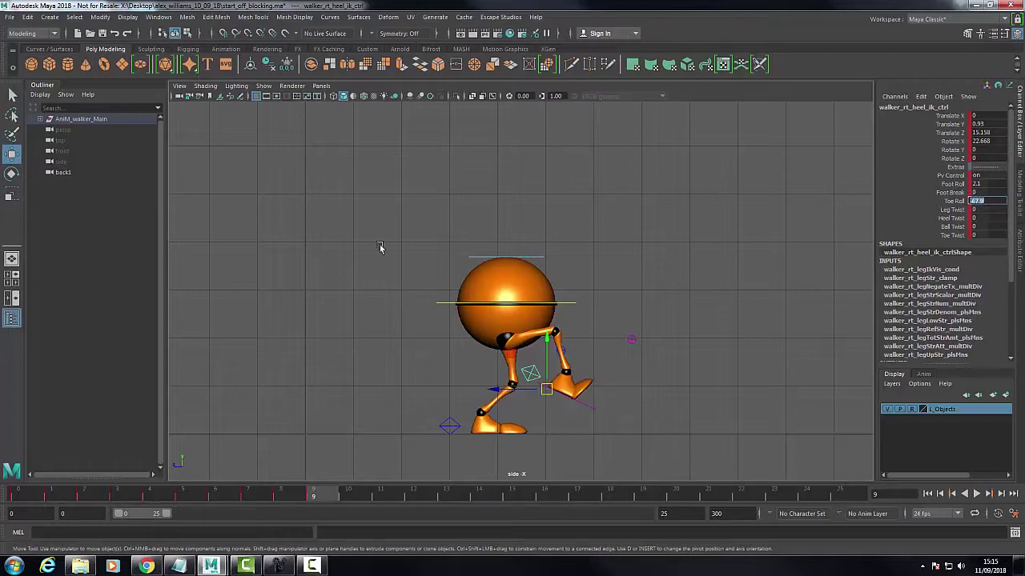
drag(407, 235, 466, 281)
click(541, 389)
key(ctrl+z)
key(ctrl+z)
key(ctrl+z)
key(ctrl+z)
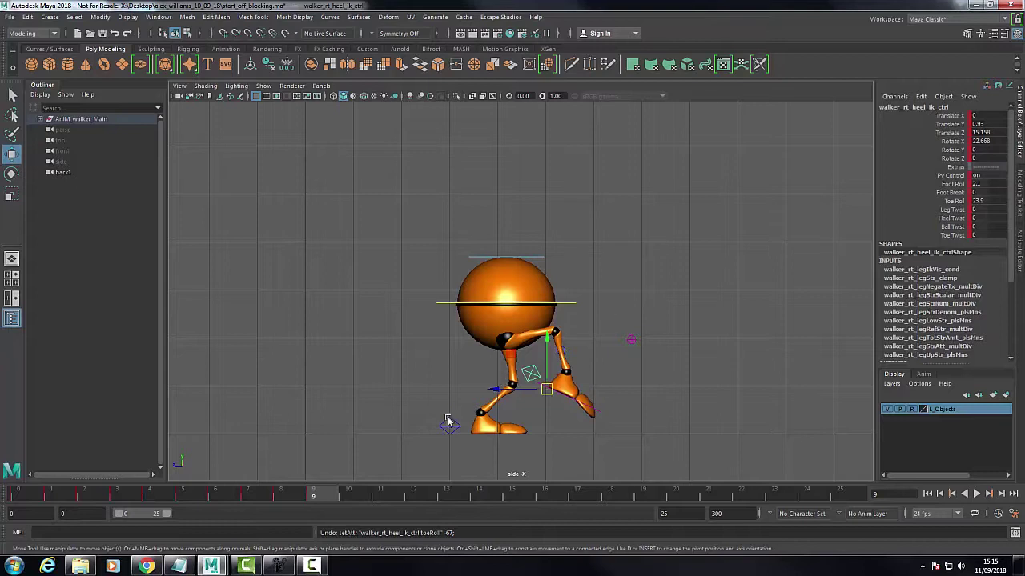
- Set the left heel control's Toe Roll to -35.9 at frame 9
click(443, 424)
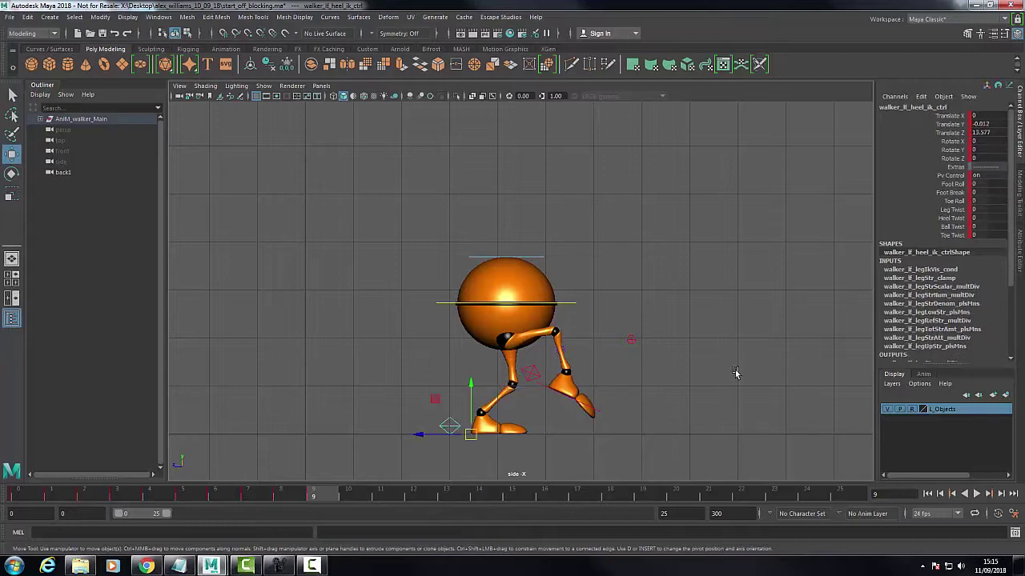
click(987, 201)
click(954, 201)
middle_drag(732, 281, 629, 281)
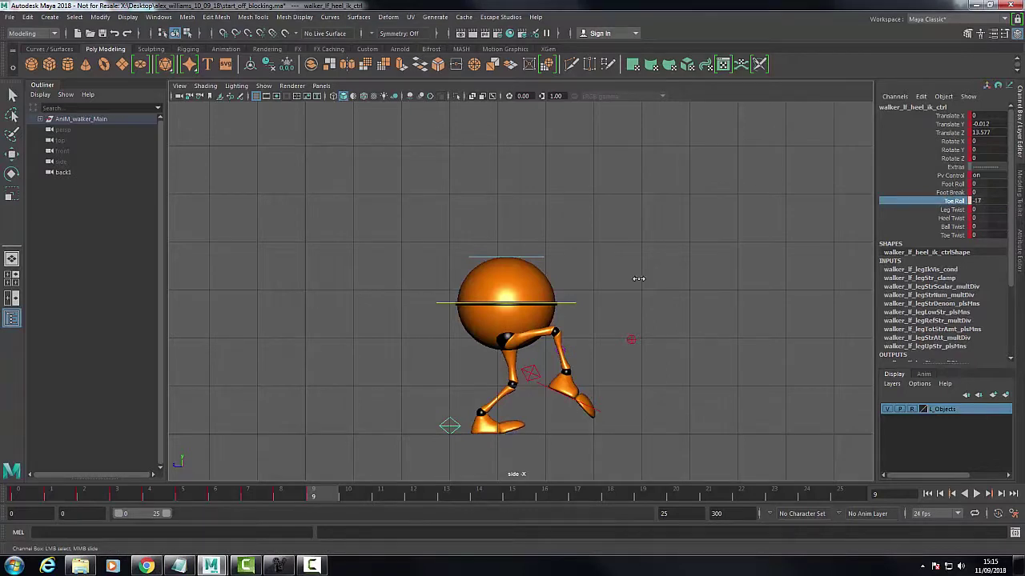
middle_drag(727, 277, 634, 273)
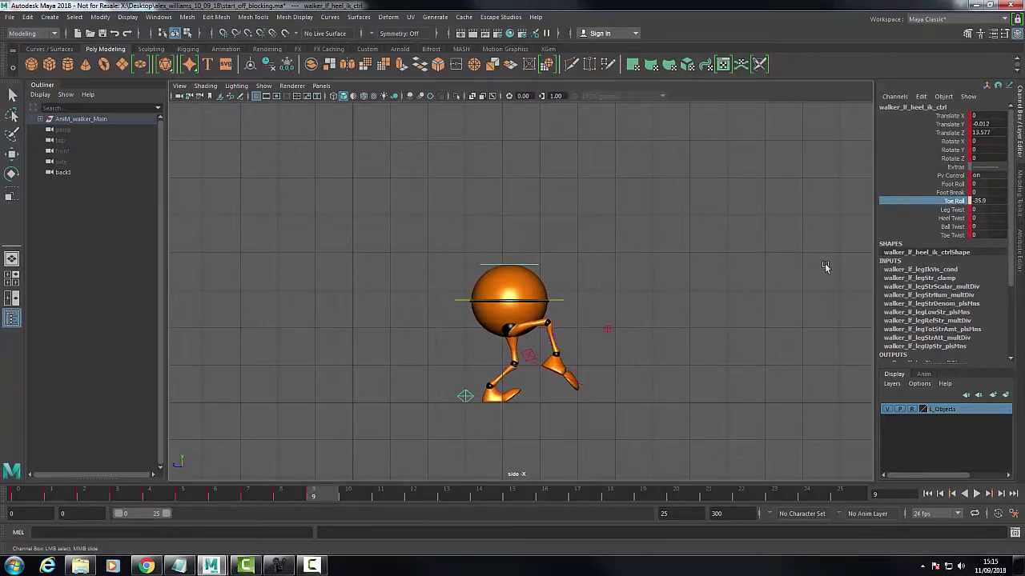
- Try smaller Foot Roll amounts on the left heel control, undo them, and set its Foot Roll to 42.7
click(953, 184)
middle_drag(694, 202, 714, 201)
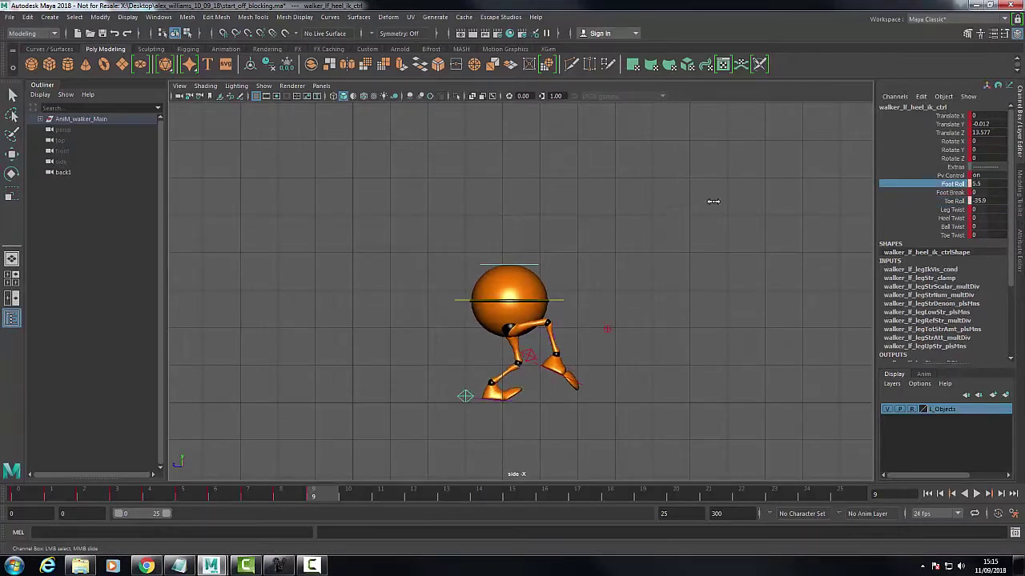
middle_drag(652, 200, 670, 201)
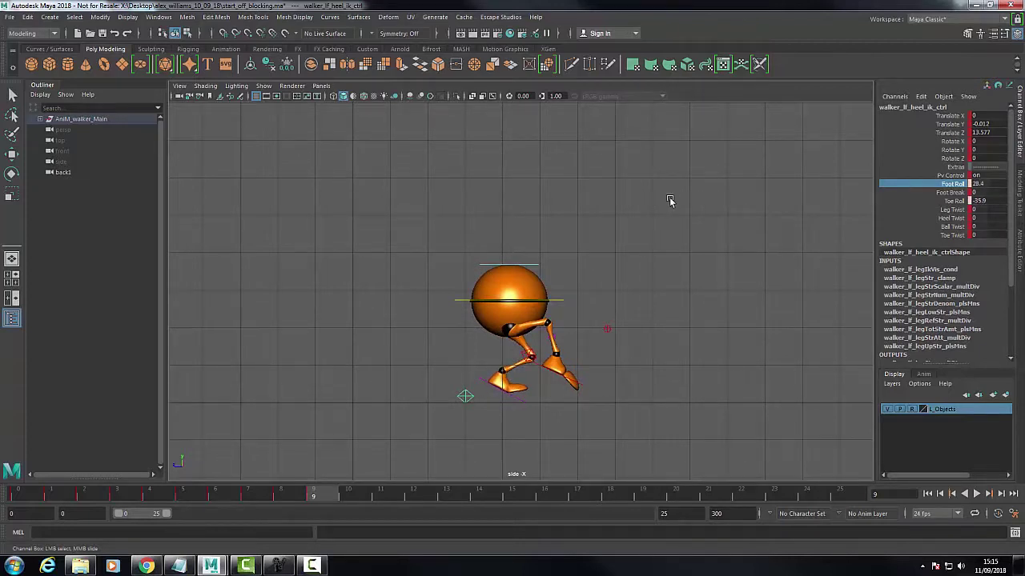
key(ctrl+z)
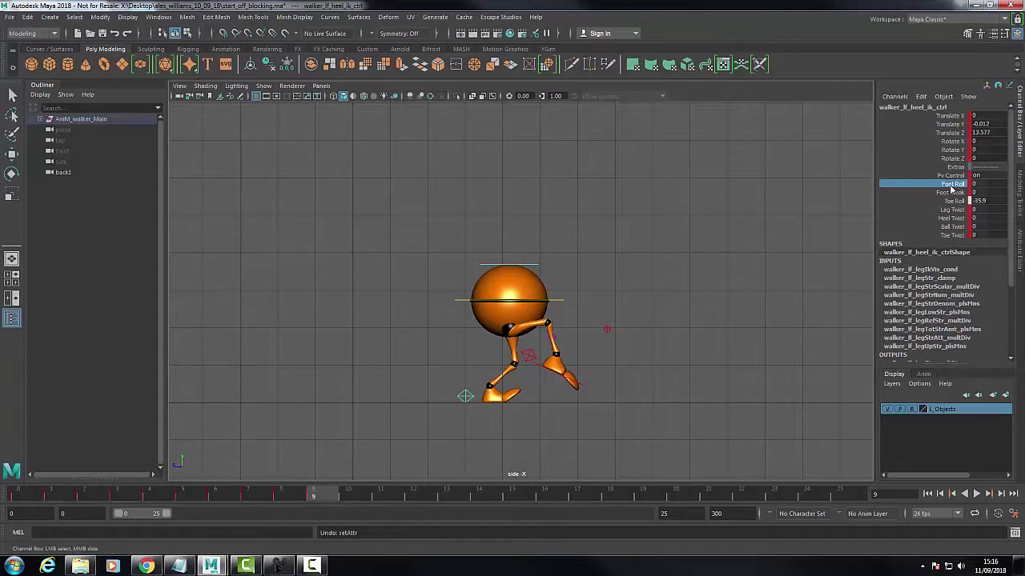
middle_drag(767, 194, 804, 206)
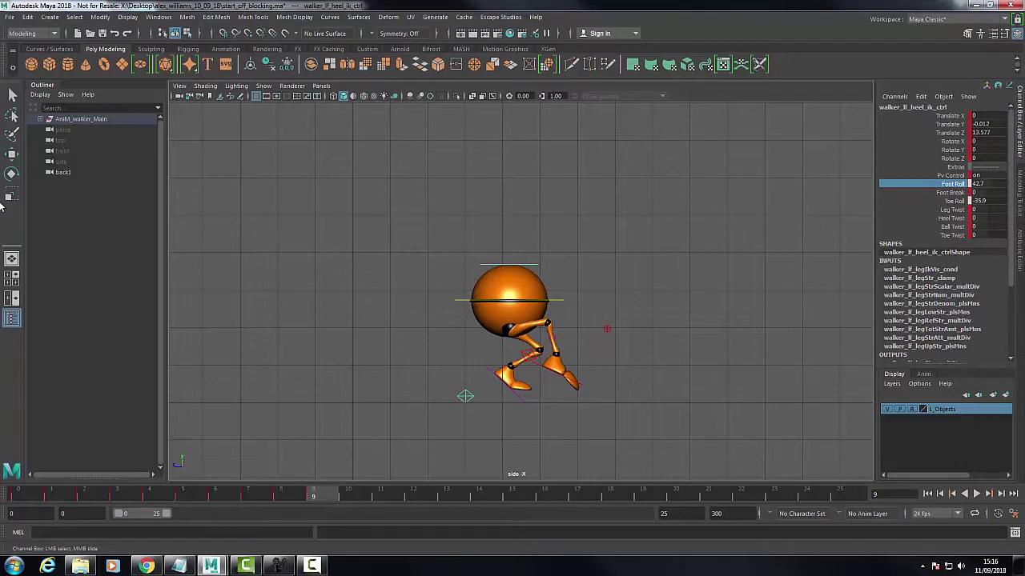
click(12, 154)
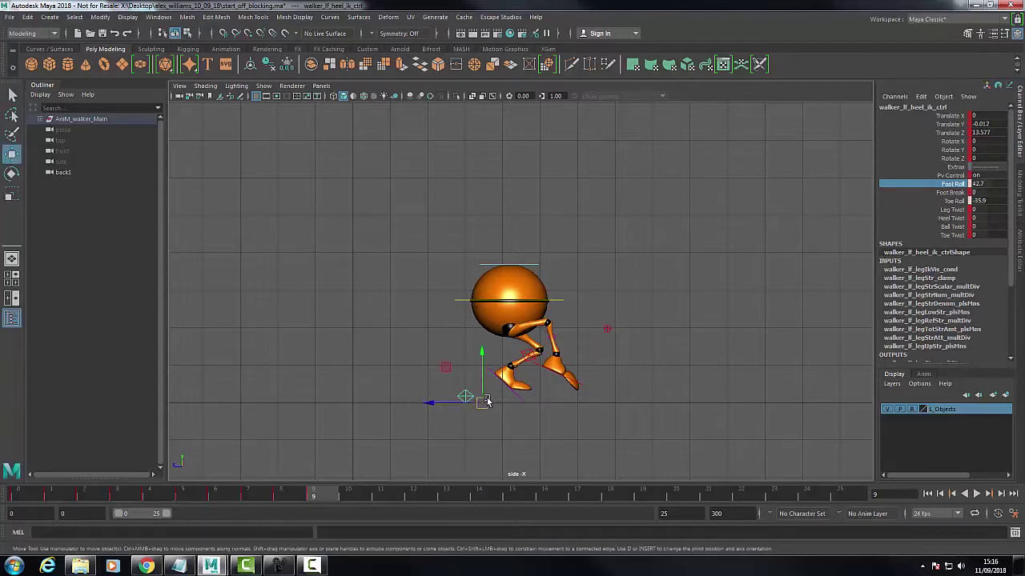
- At frame 9, move the left heel control to Y -0.368, Z 13.306 and CTRL_Main to Y -0.114, Z -14.469, and key all controls
drag(481, 403, 475, 415)
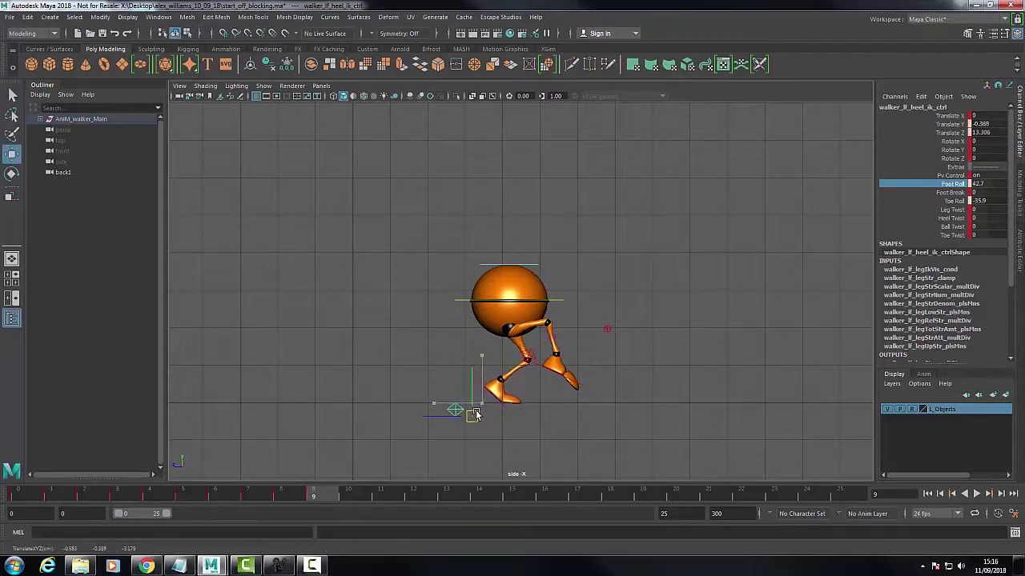
click(552, 302)
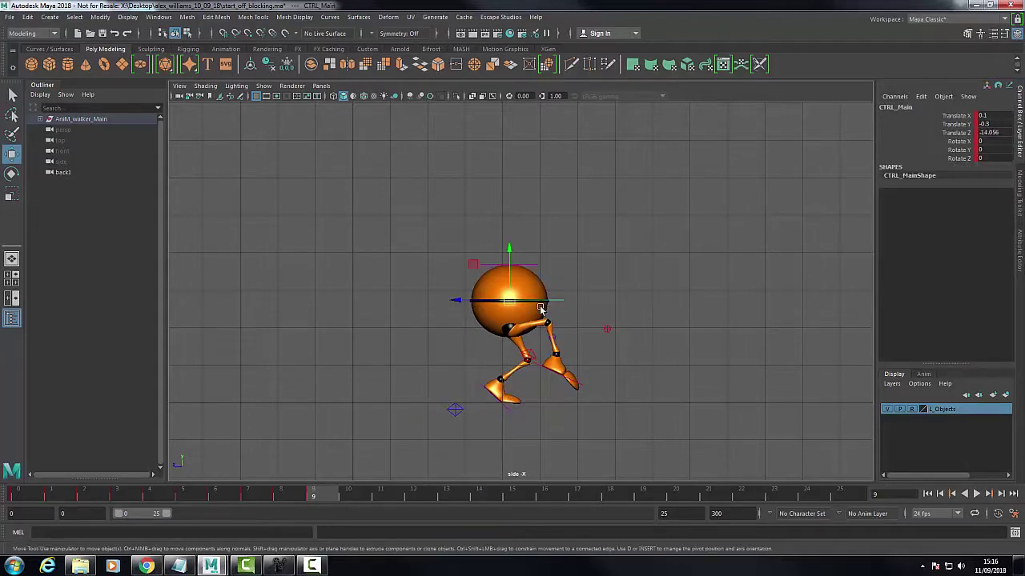
drag(514, 303, 530, 296)
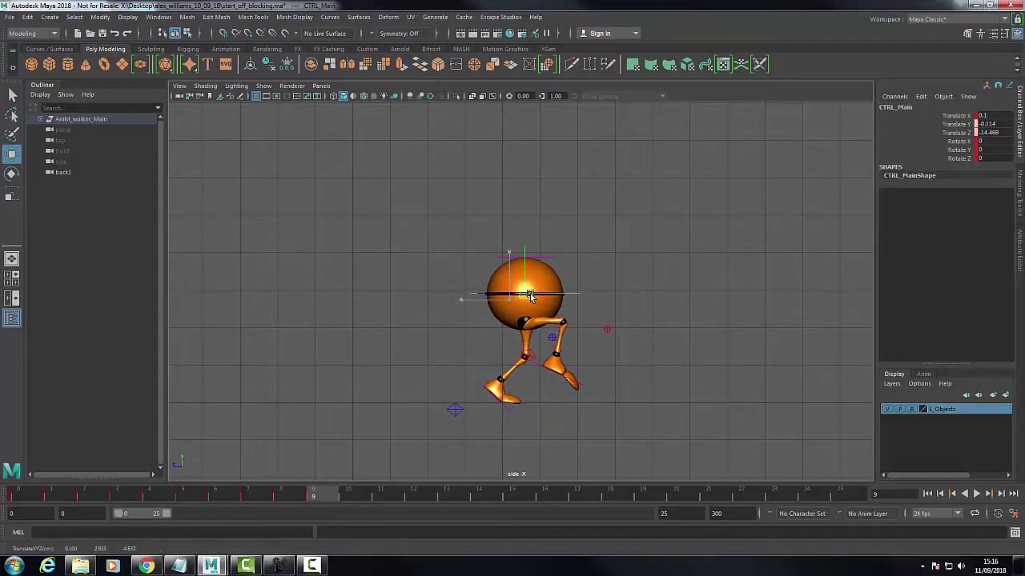
drag(426, 232, 649, 454)
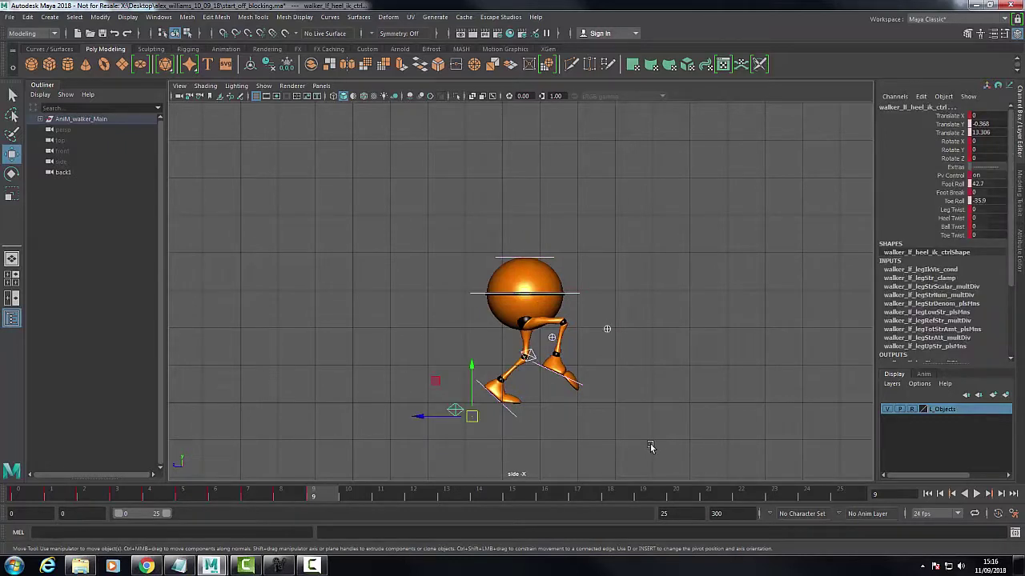
- Compare the poses at frames 8 and 9 by switching repeatedly between them, ending on frame 9
click(297, 497)
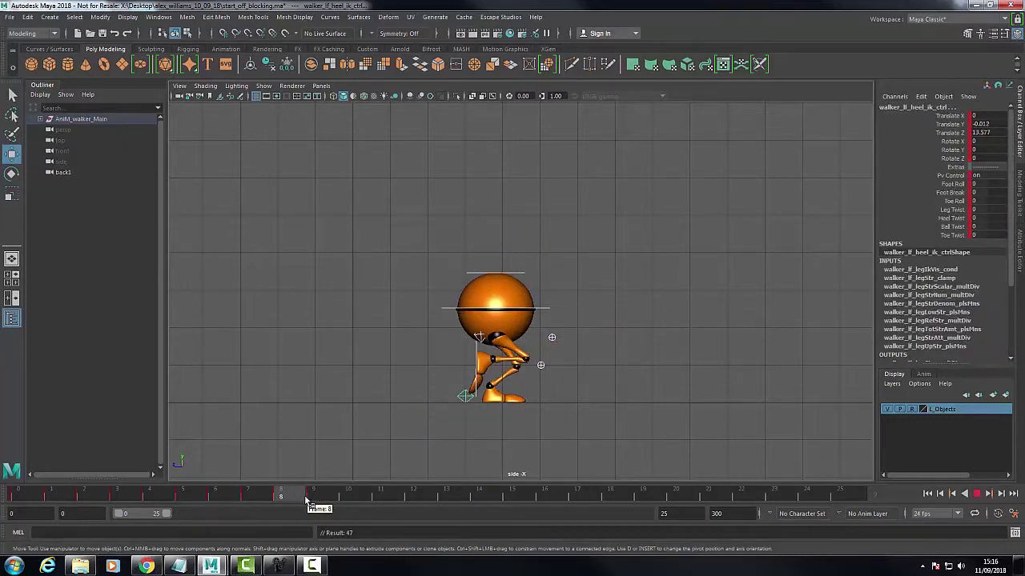
click(312, 497)
click(297, 497)
click(312, 498)
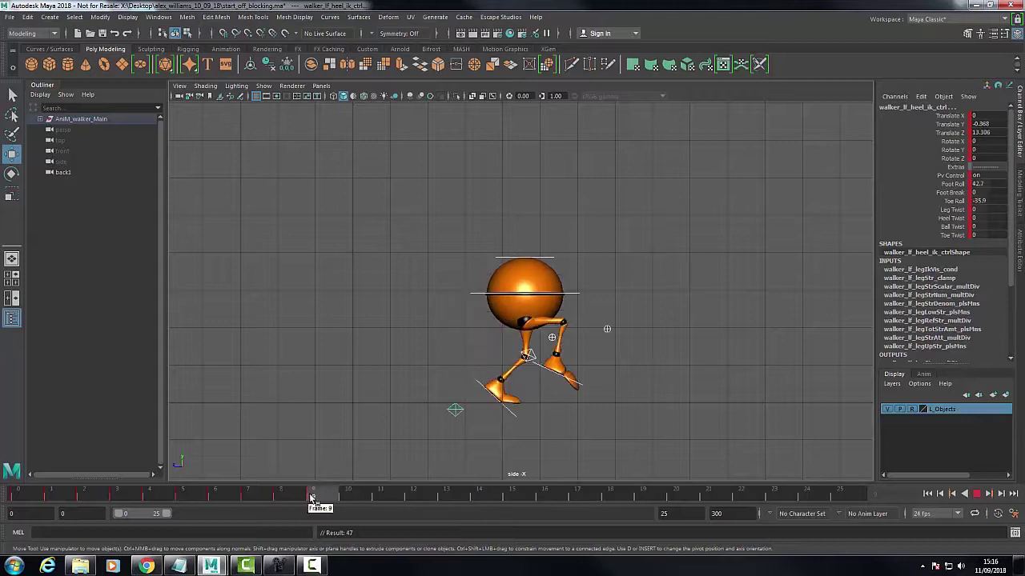
click(298, 497)
click(314, 498)
- Set the left heel control's Toe Roll to -41.8 and key all controls at frame 9
click(950, 201)
mouse_move(641, 261)
middle_down()
mouse_move(655, 257)
mouse_move(607, 257)
mouse_move(646, 280)
middle_up()
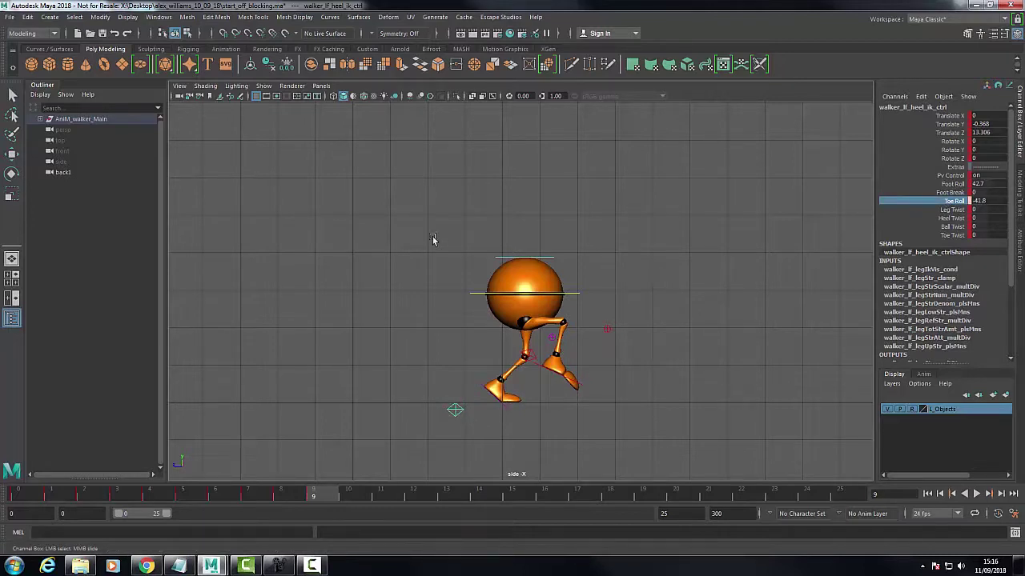
drag(433, 238, 656, 464)
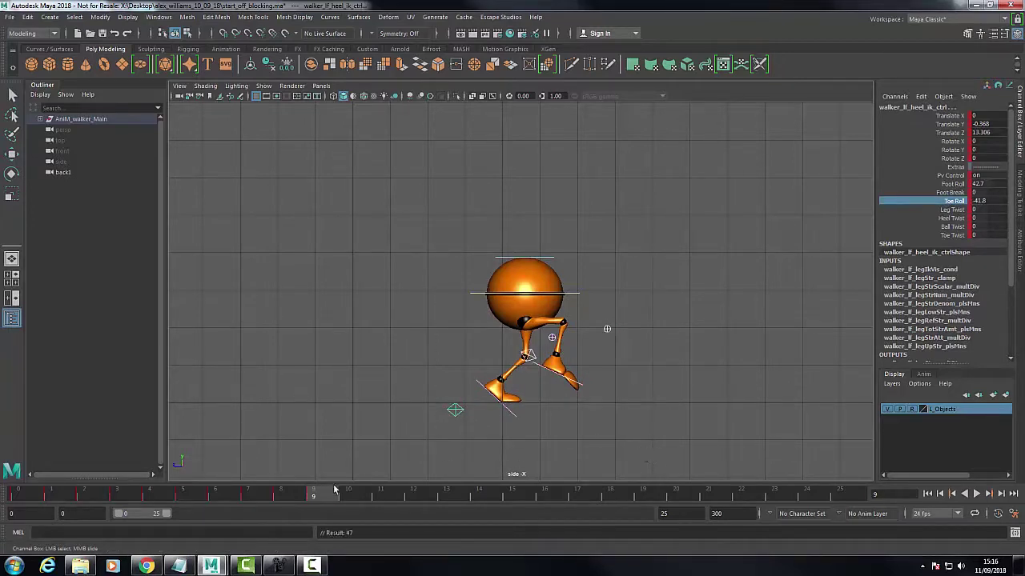
- Check the right heel control's roll values at frame 3, and return to the left heel control at frame 9
drag(336, 494, 143, 498)
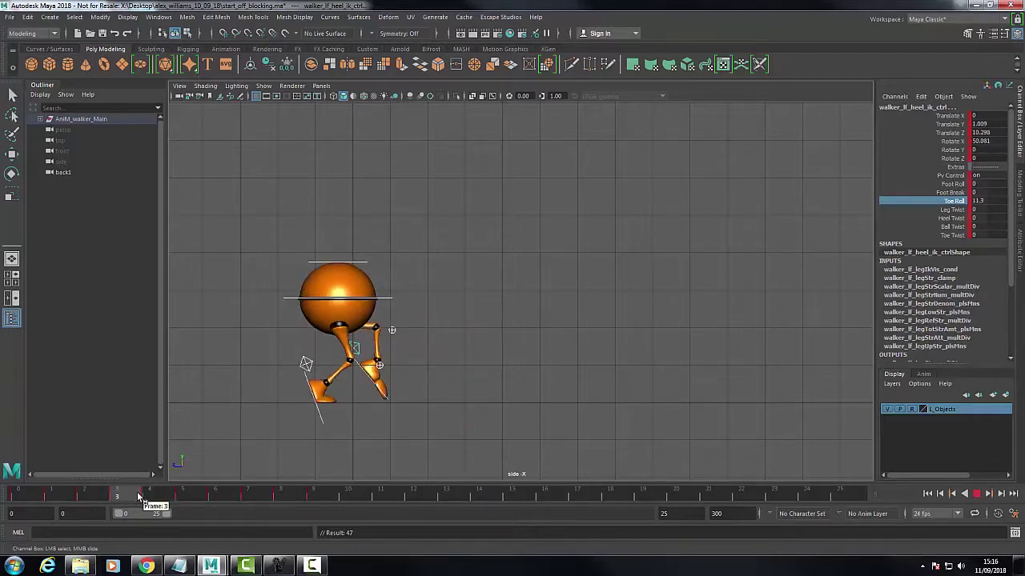
click(306, 361)
key(w)
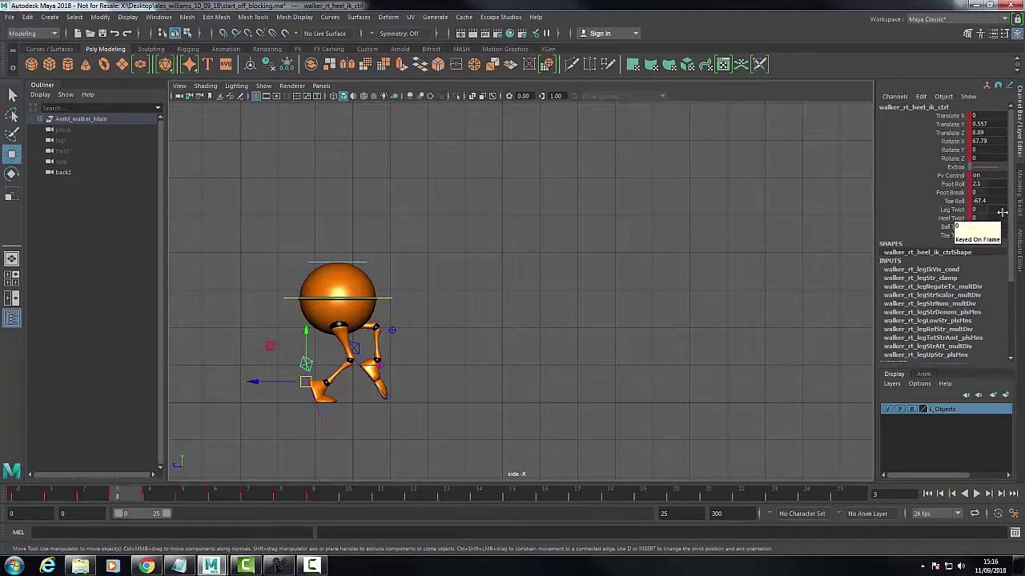
click(323, 501)
click(455, 412)
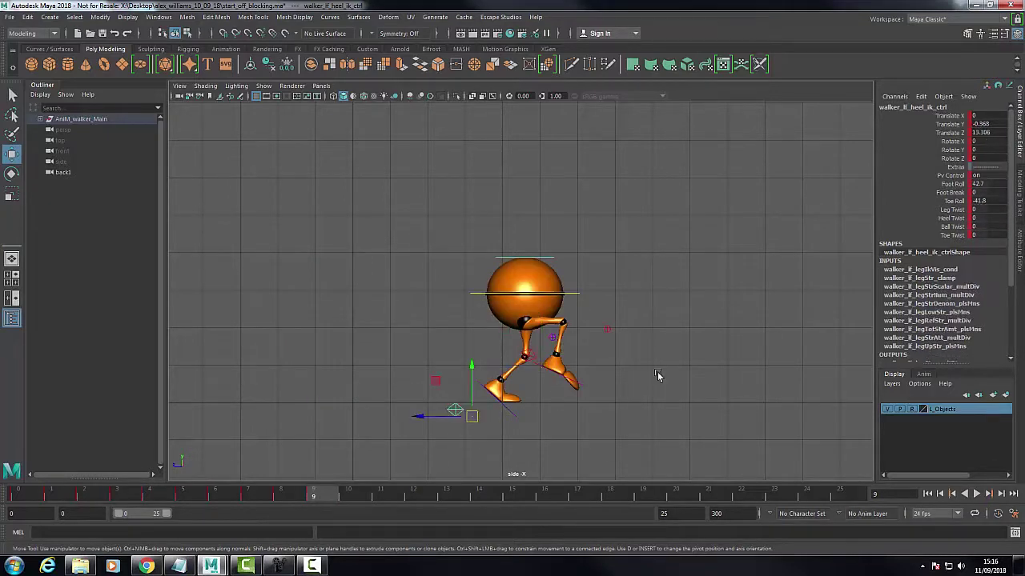
- Set the left heel control's Toe Roll to -67 and Foot Roll to 63.9 at frame 9
double_click(985, 201)
key(Return)
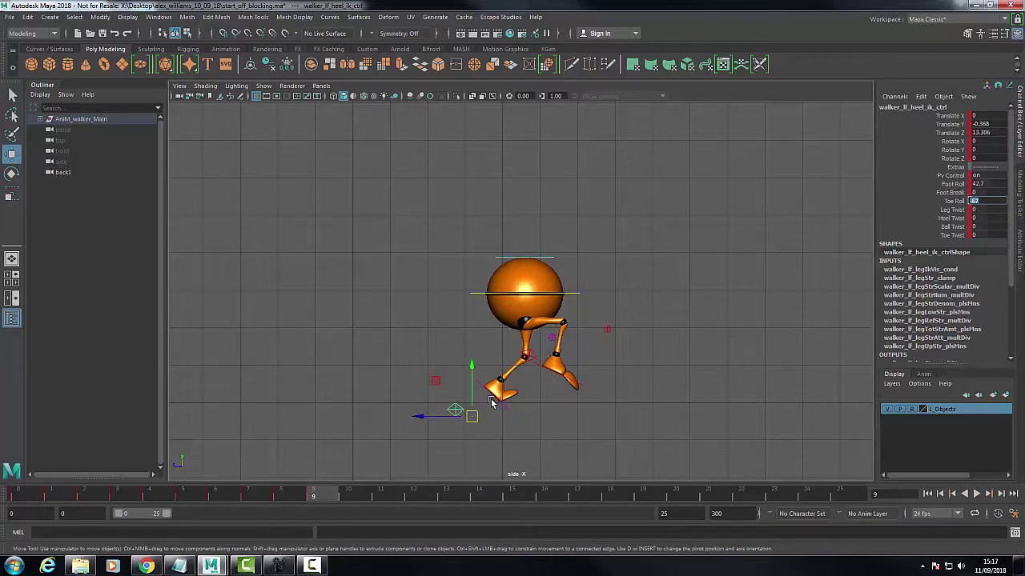
click(952, 184)
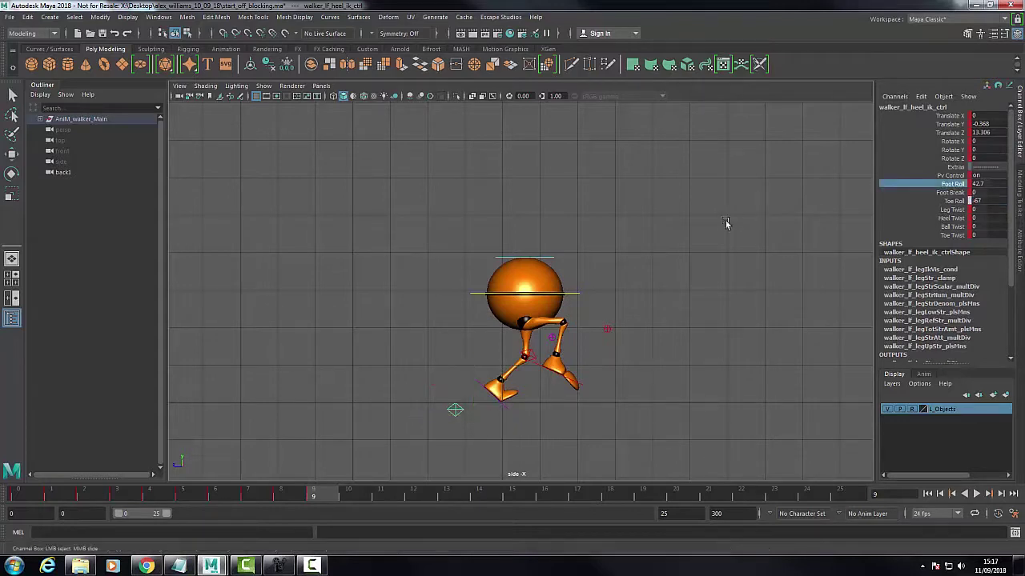
middle_drag(626, 227, 734, 243)
- Move the left heel control to Translate Y -0.537, Z 13.156 and key all rig controls at frame 9
scroll(734, 243, down, 2)
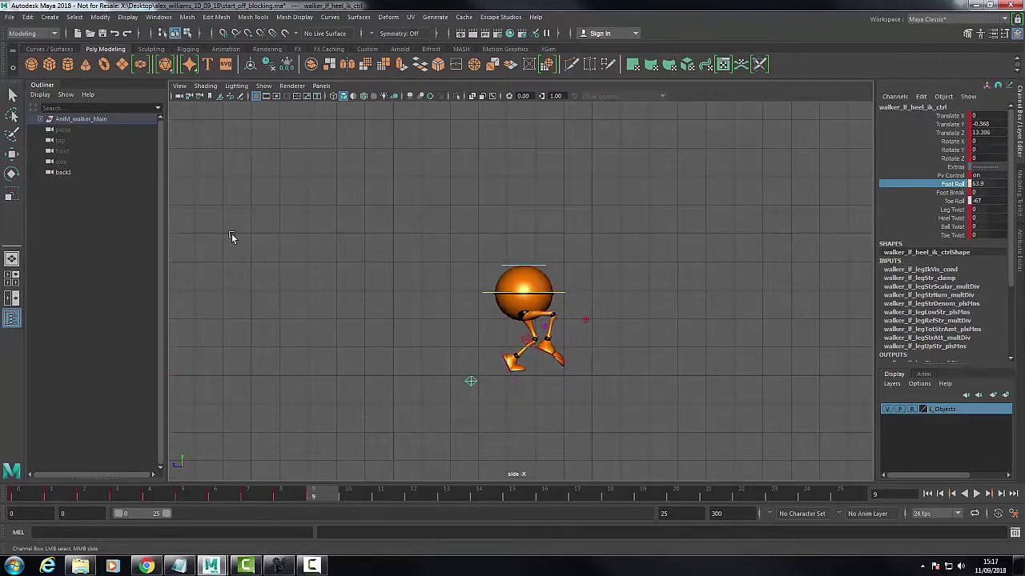
click(12, 153)
drag(487, 395, 482, 396)
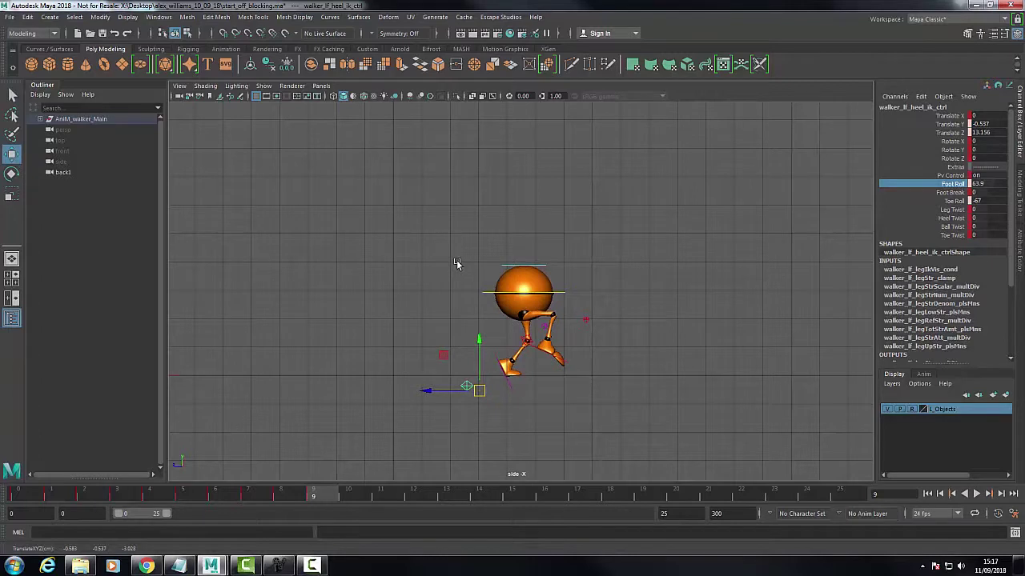
drag(432, 249, 630, 445)
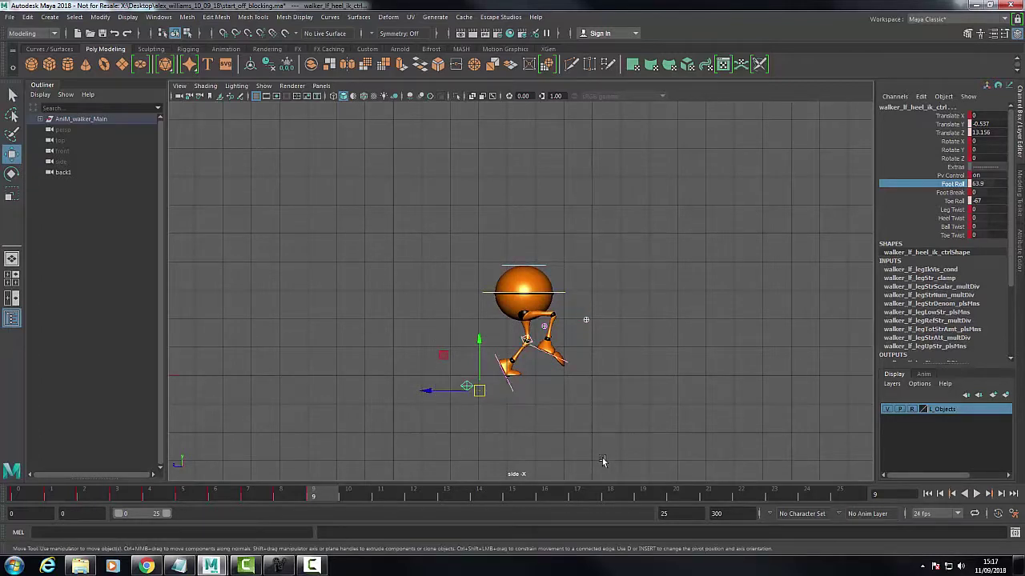
key(s)
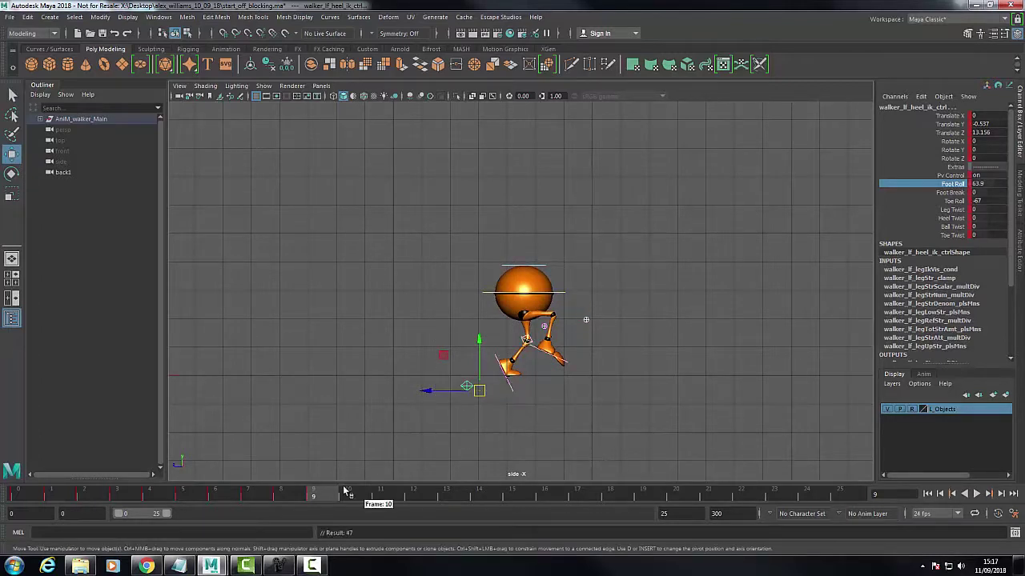
- Compare with frame 8, move the left heel control to Translate Z 13.226 at frame 9, and key all controls
click(291, 498)
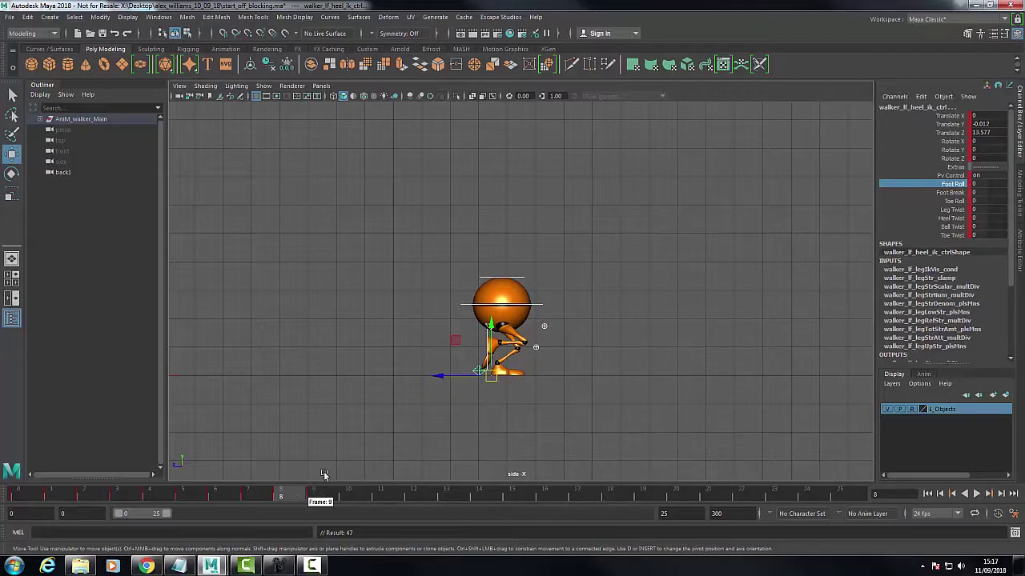
scroll(327, 430, up, 6)
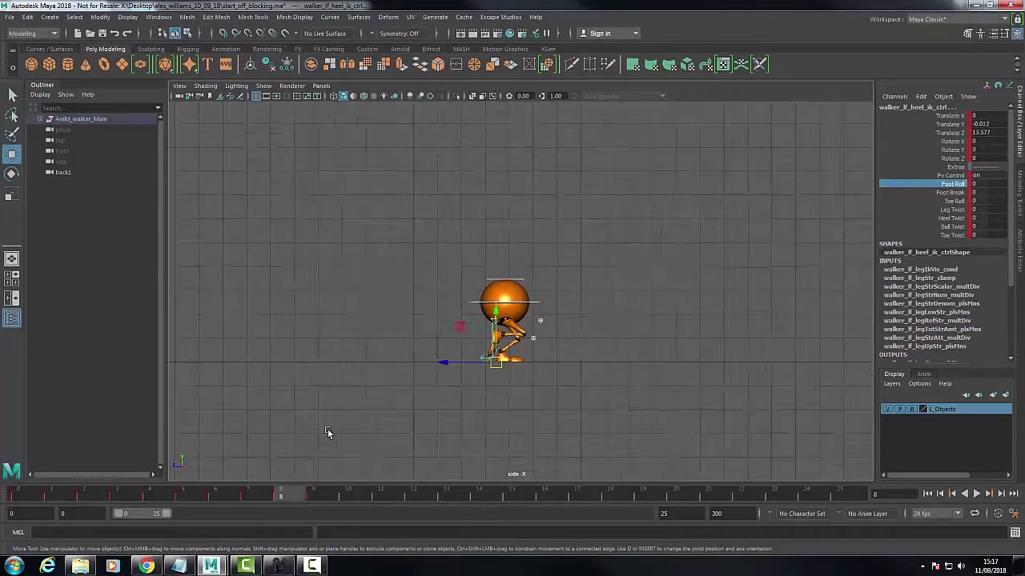
click(325, 498)
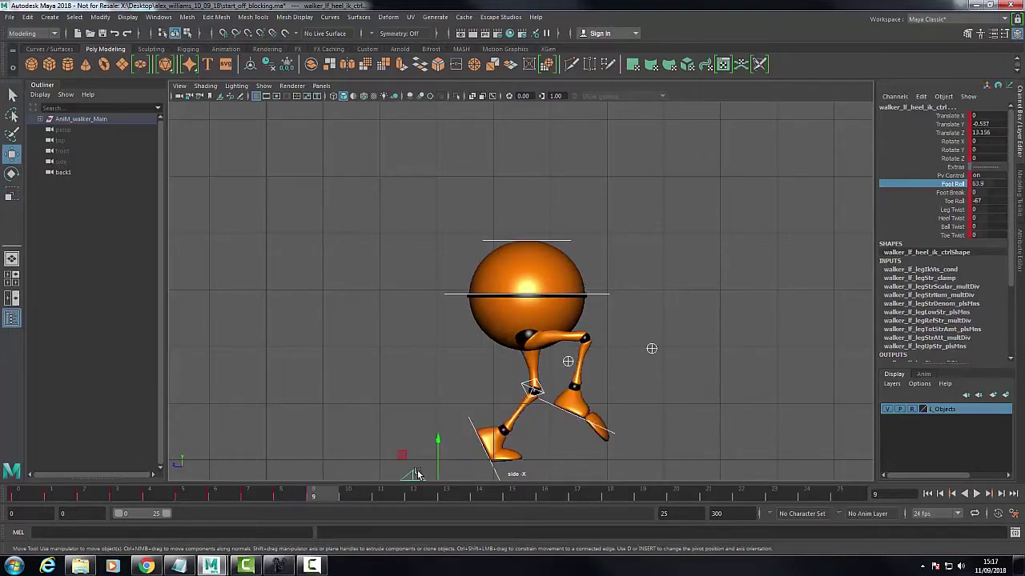
scroll(430, 442, down, 3)
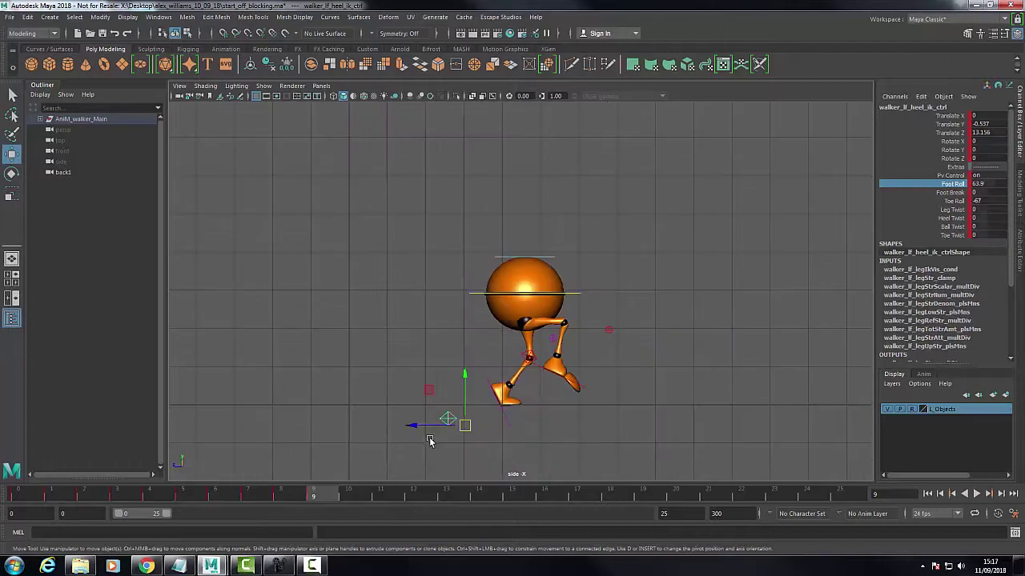
drag(425, 429, 428, 430)
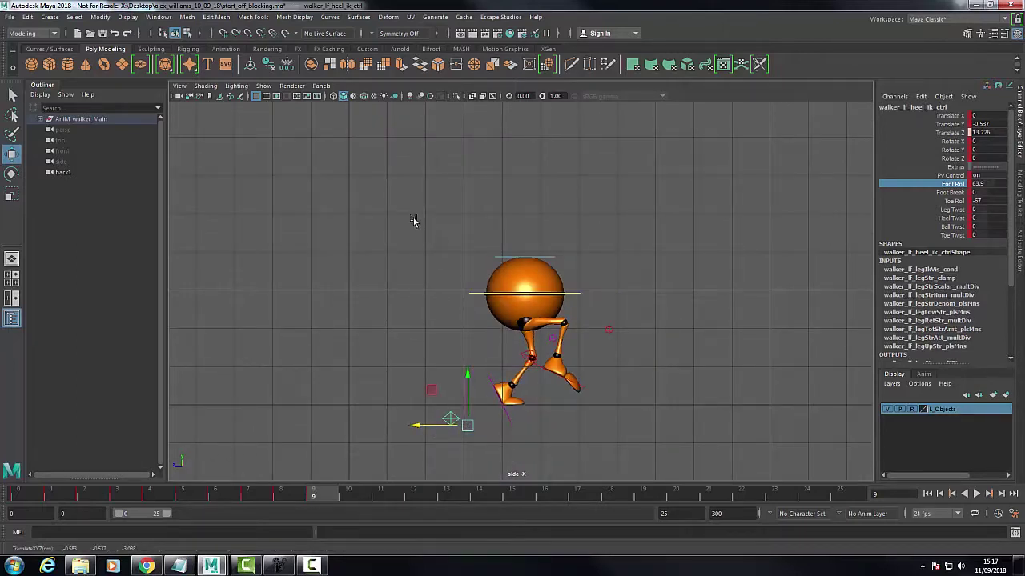
drag(414, 220, 652, 460)
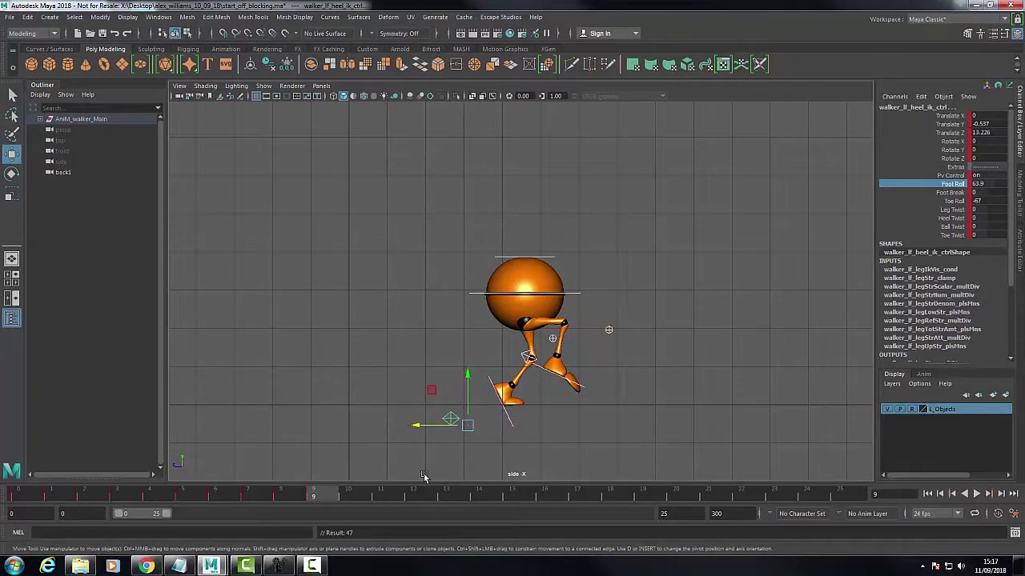
- Nudge CTRL_Main to Translate Z -14.511 at frame 9 and key all rig controls
click(498, 296)
drag(498, 297, 501, 296)
drag(433, 219, 649, 452)
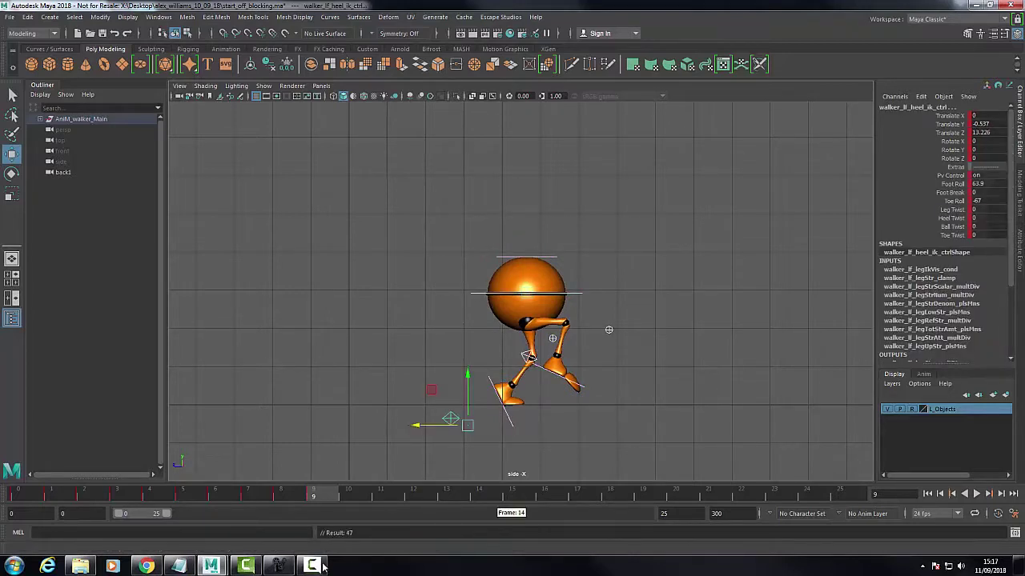
- Switch to djv_view to examine the run_cycle_image.jpg reference poses, and return to Maya
click(279, 566)
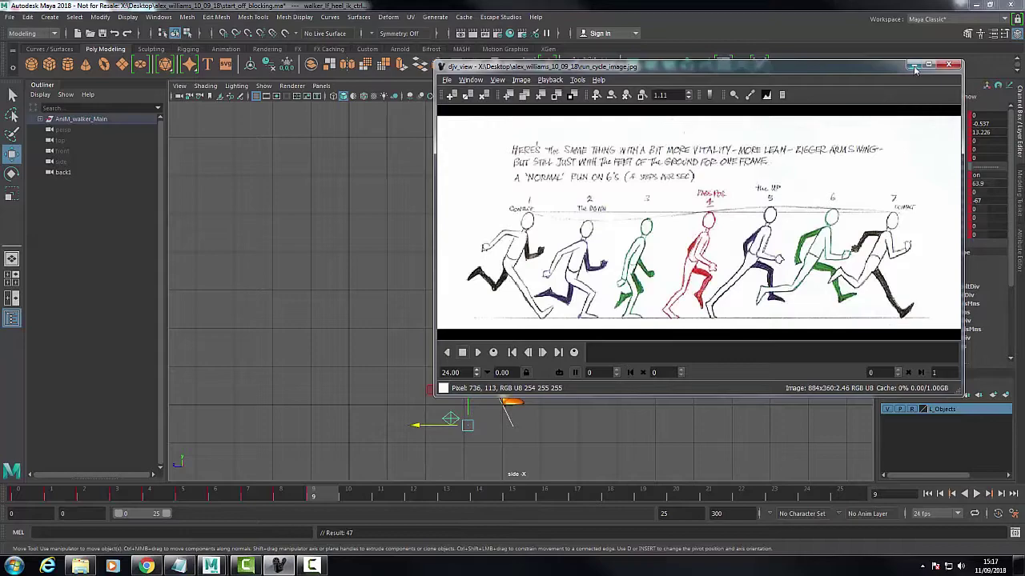
drag(852, 73, 815, 104)
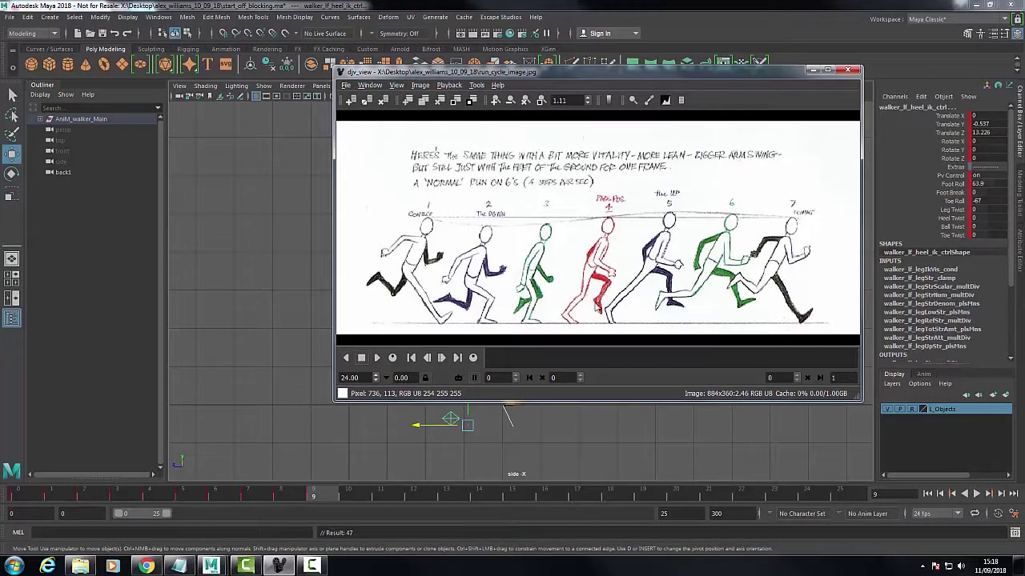
click(812, 70)
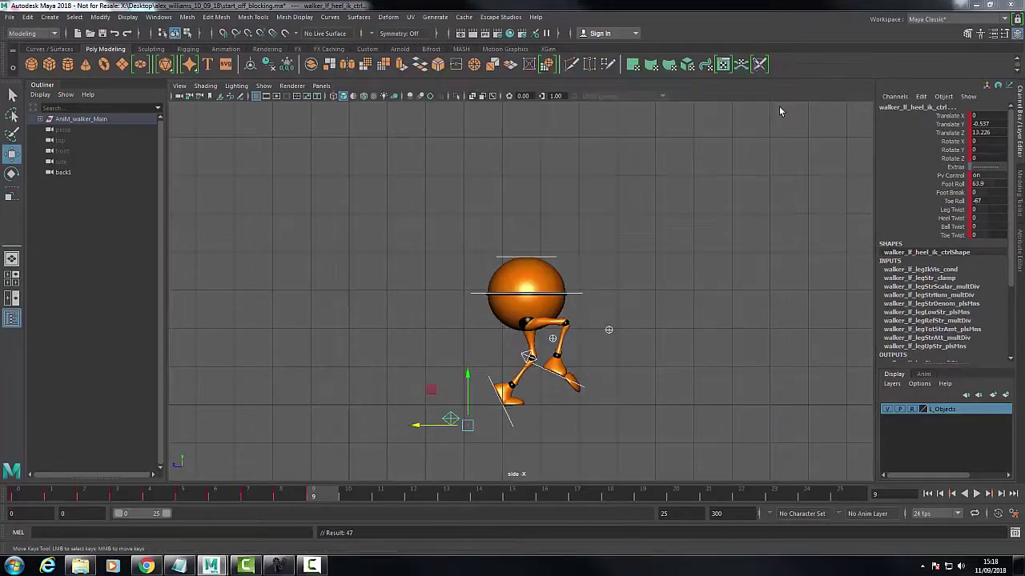
- Rotate the right heel control to a Rotate X of 29.915 and key all rig controls at frame 9
click(609, 330)
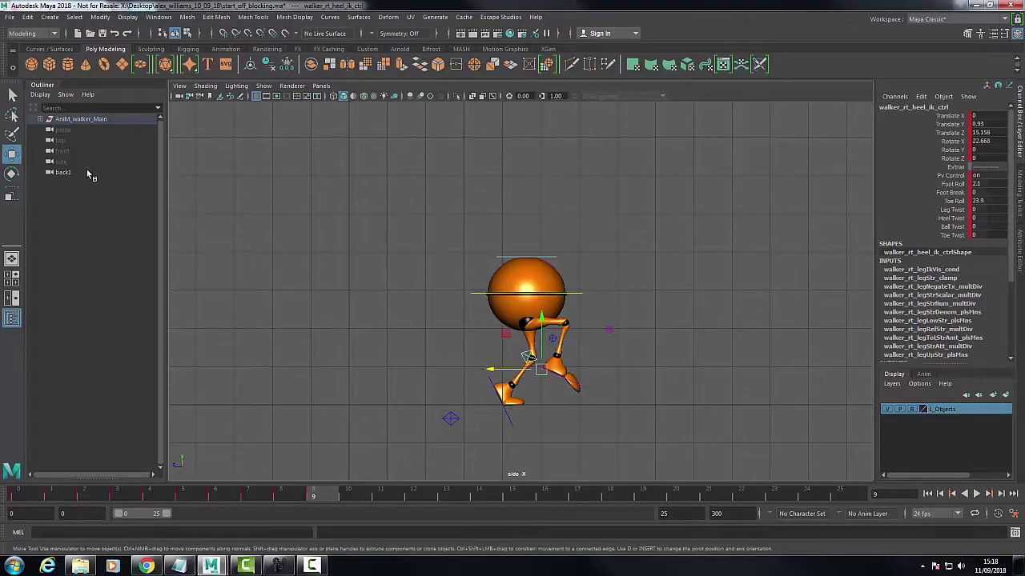
click(11, 174)
drag(552, 324, 558, 326)
key(q)
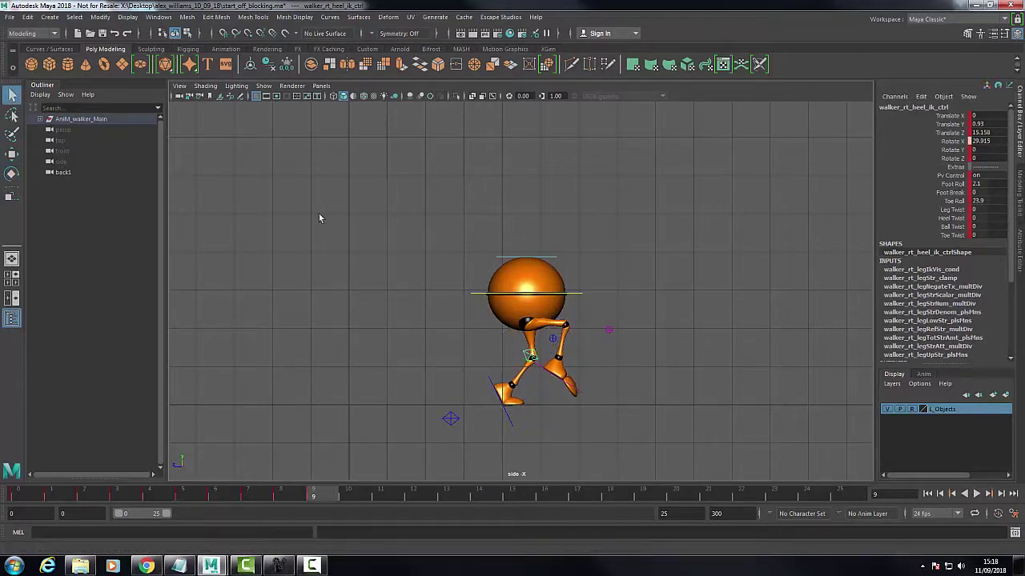
drag(383, 216, 649, 457)
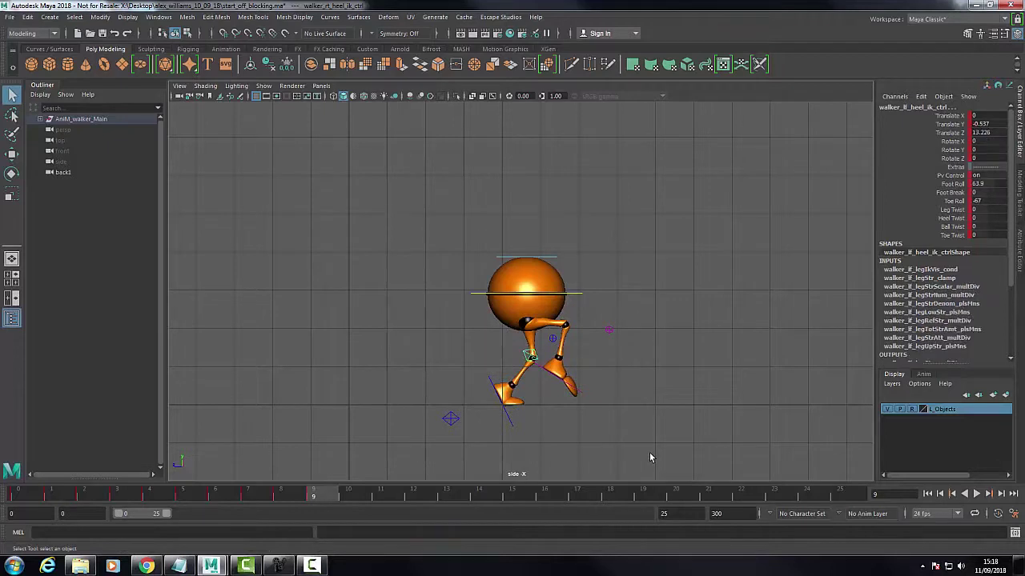
click(568, 345)
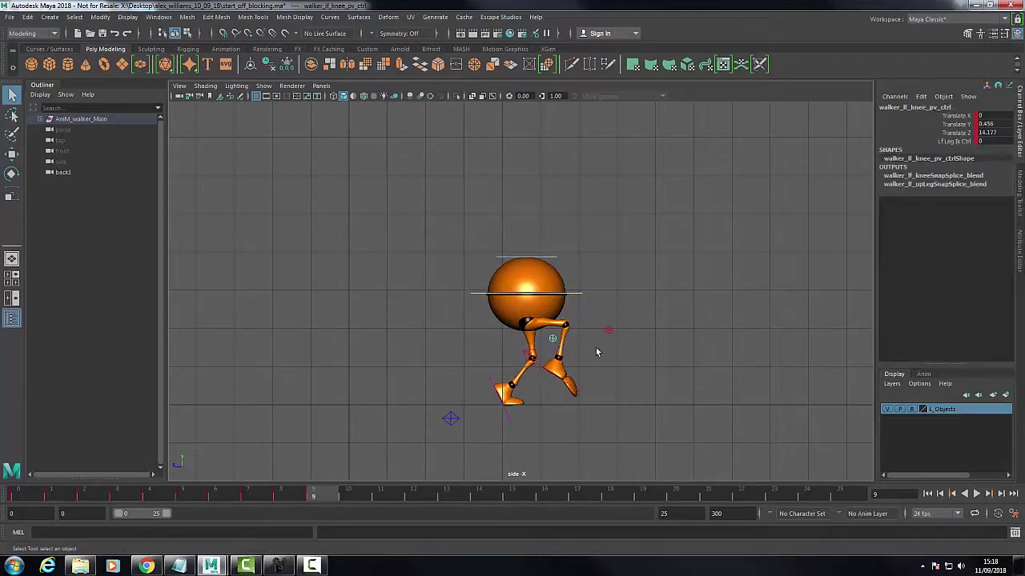
drag(403, 213, 663, 454)
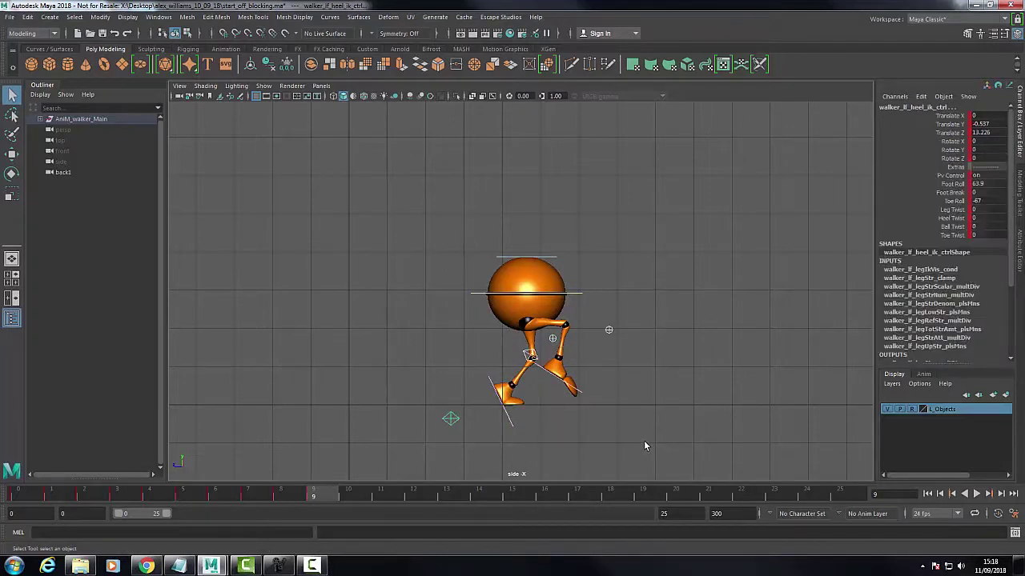
key(s)
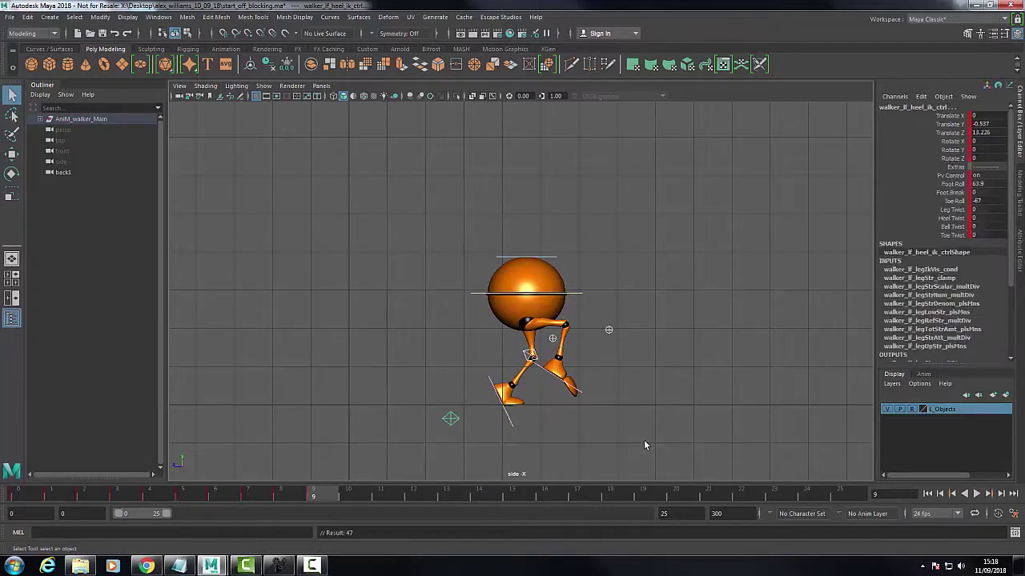
- Go to frame 10, examine the run_cycle_image.jpg reference poses in djv_view, and return to Maya
click(345, 499)
click(293, 564)
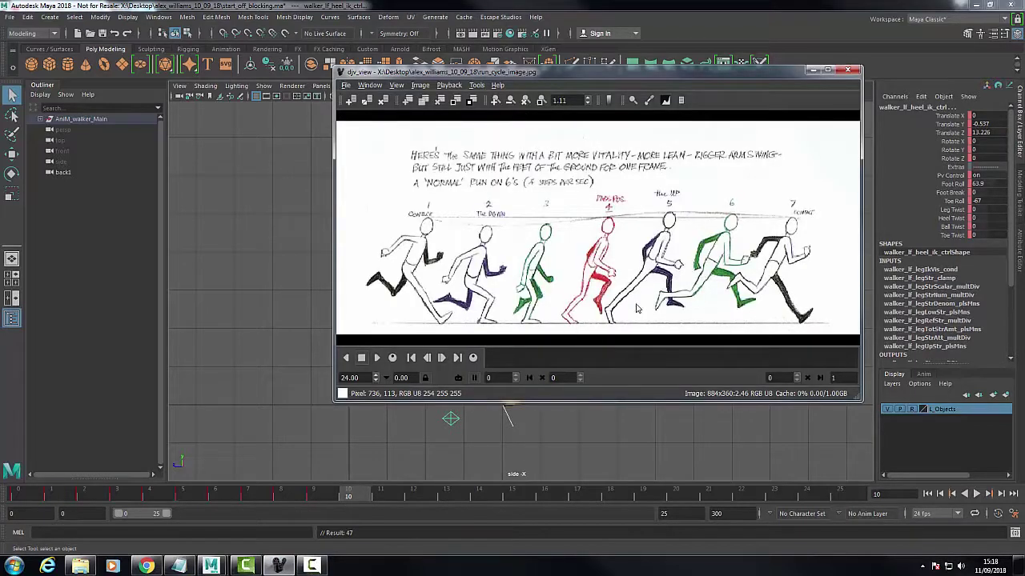
click(811, 70)
click(573, 295)
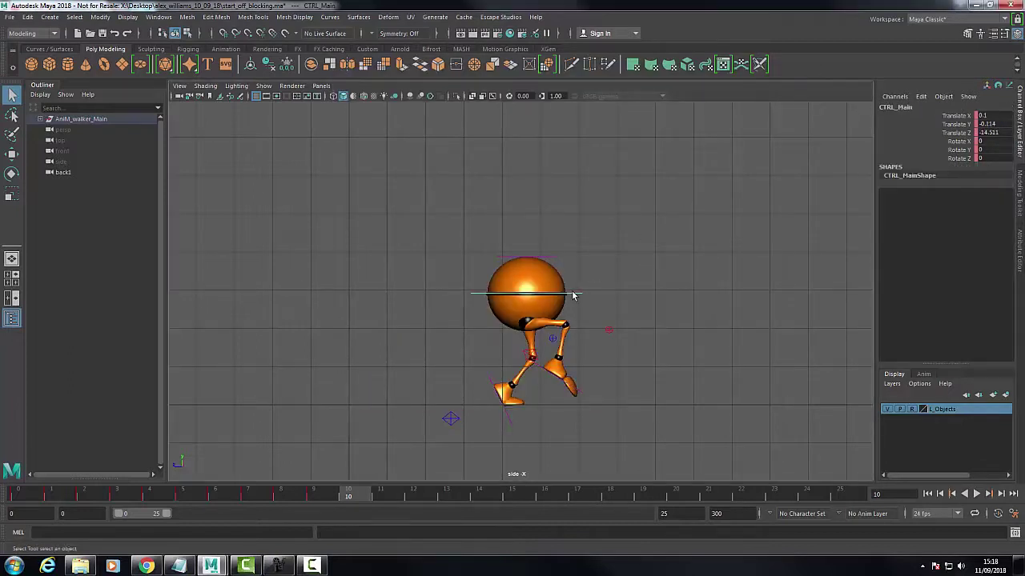
click(13, 153)
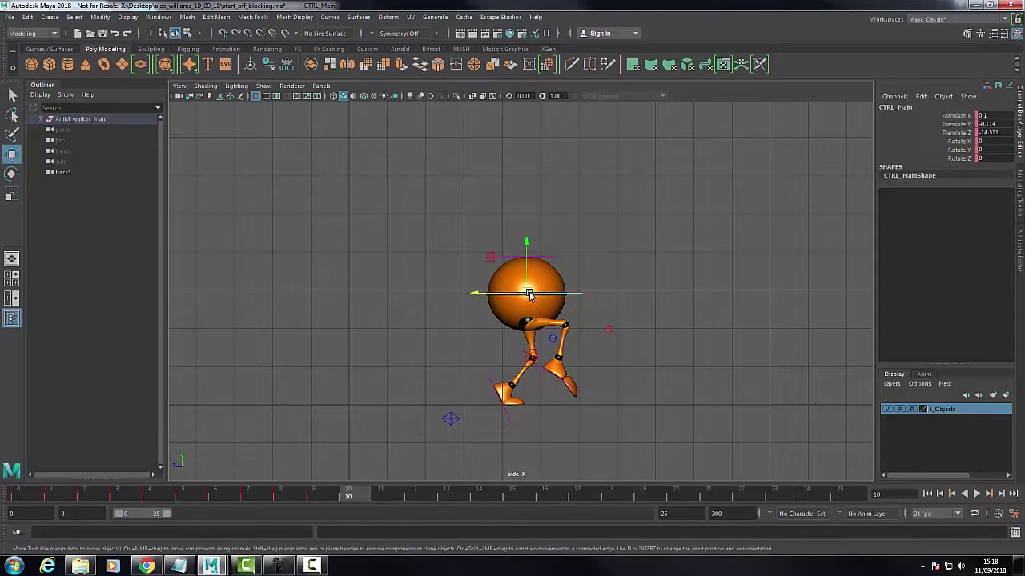
drag(528, 297, 548, 291)
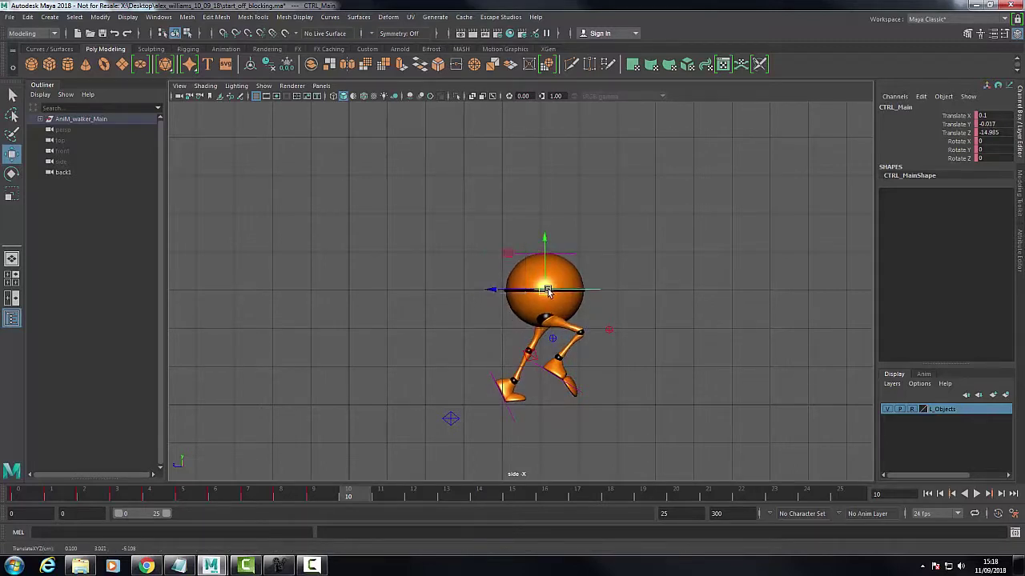
key(ctrl+z)
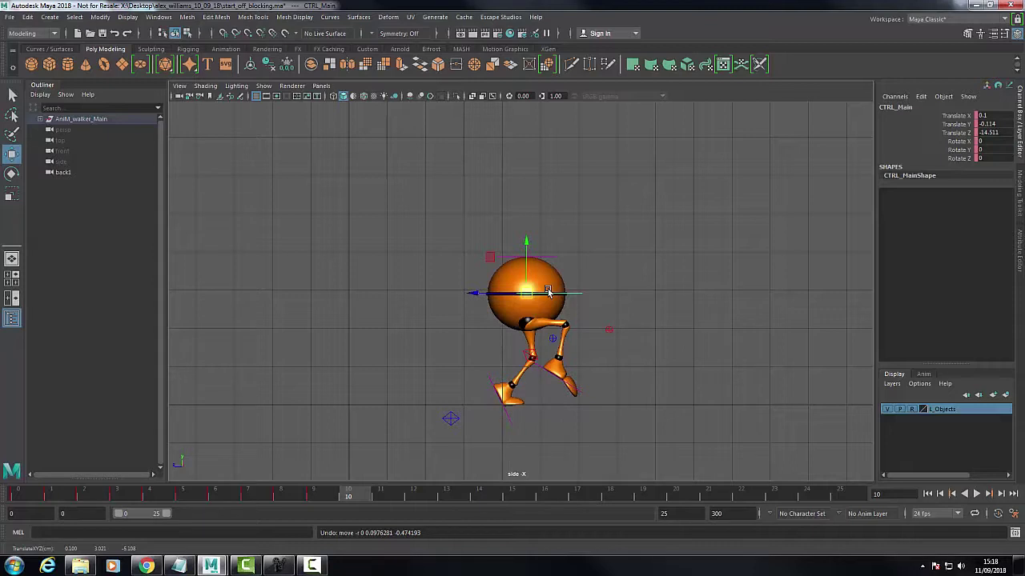
- Set the left heel control's Toe Roll to 33.2 at frame 10 so the toes point down
click(454, 421)
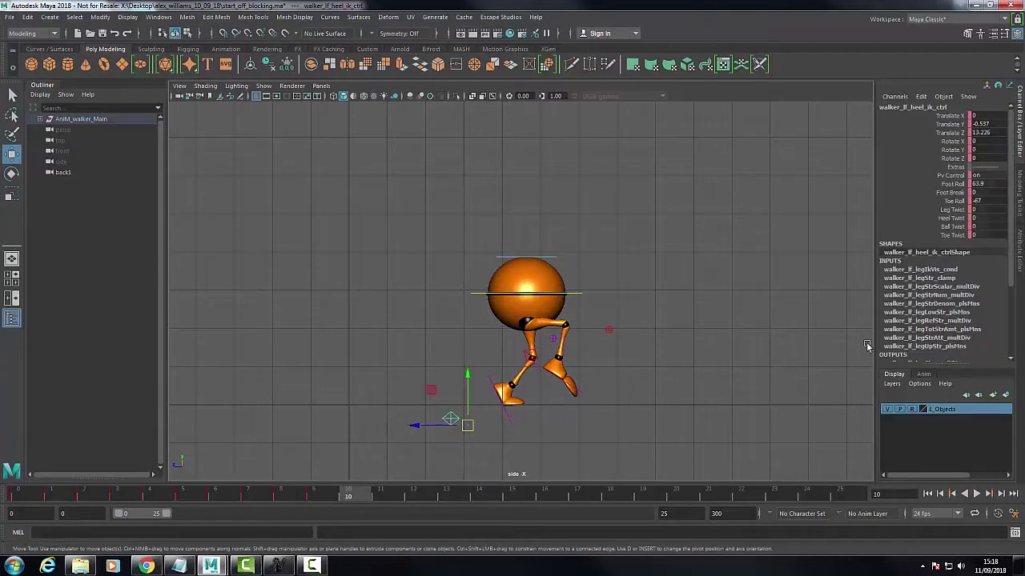
click(951, 202)
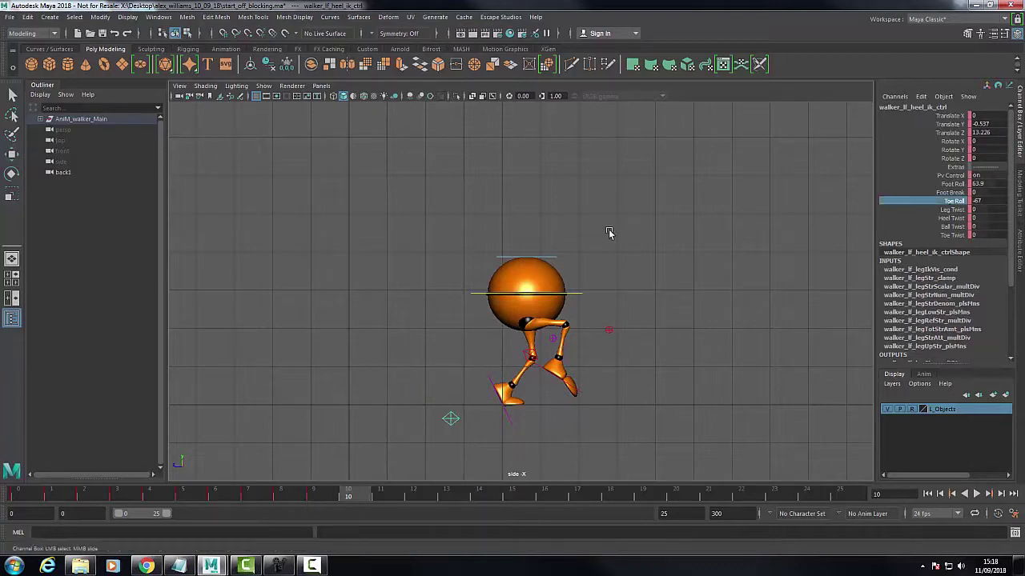
middle_drag(608, 233, 641, 244)
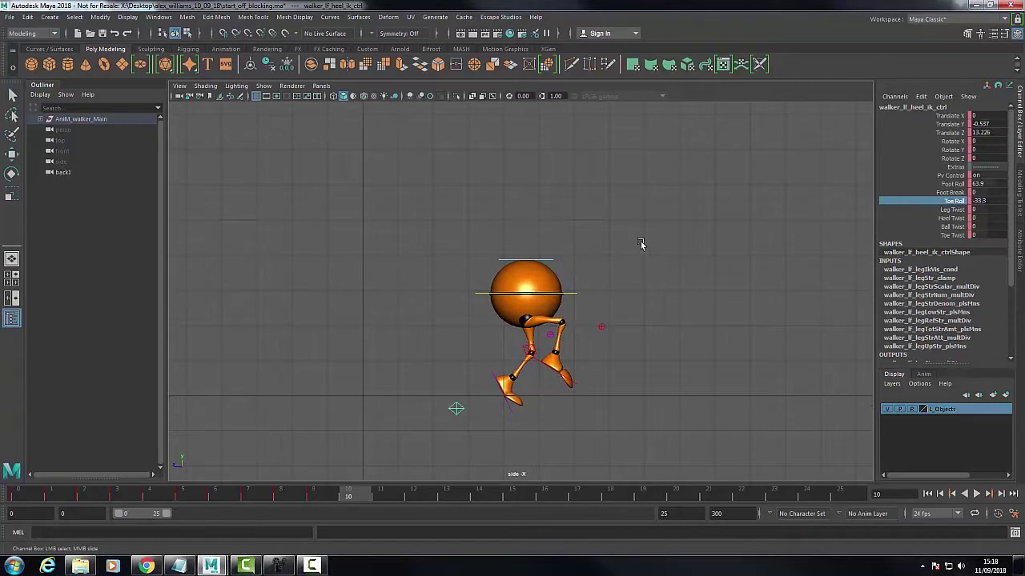
key(ctrl+z)
key(ctrl+z)
key(ctrl+z)
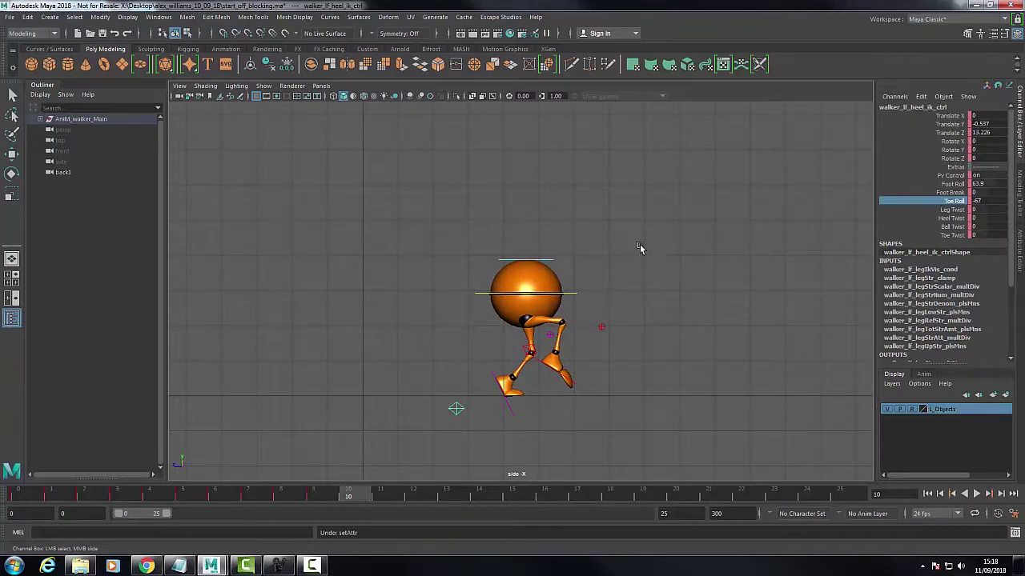
right_click(639, 248)
scroll(639, 248, down, 3)
scroll(639, 248, up, 6)
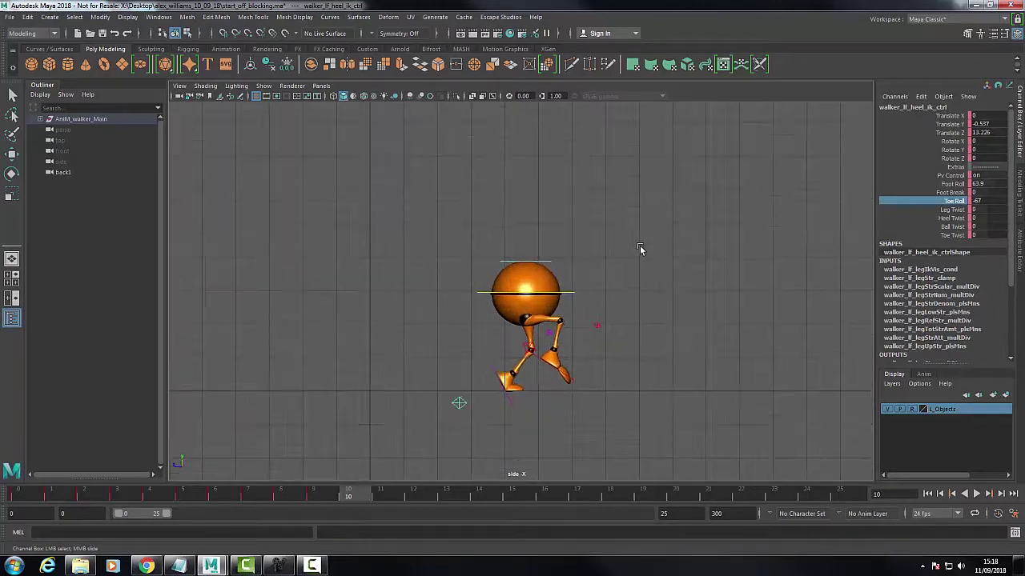
scroll(640, 248, down, 4)
scroll(639, 248, up, 4)
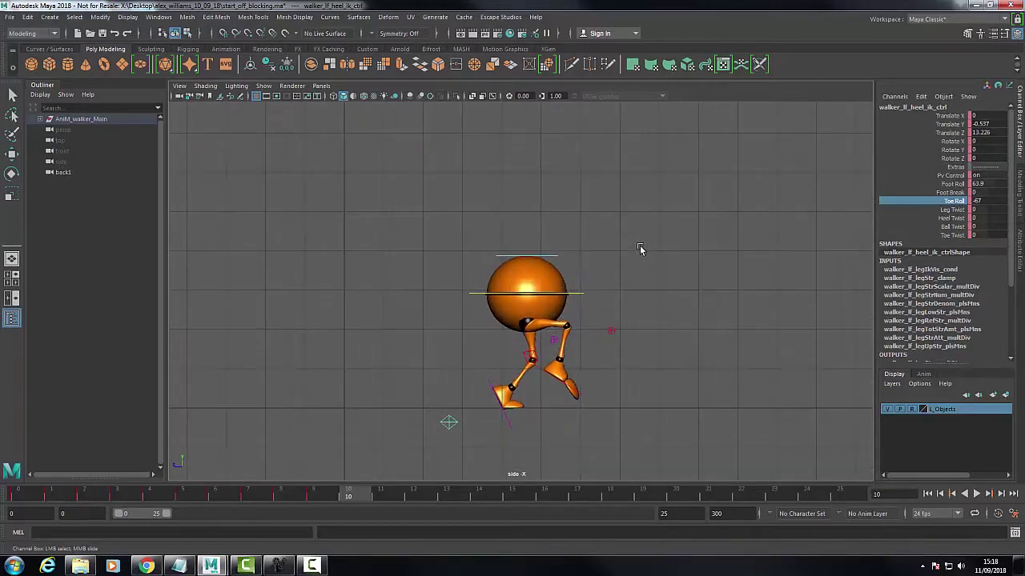
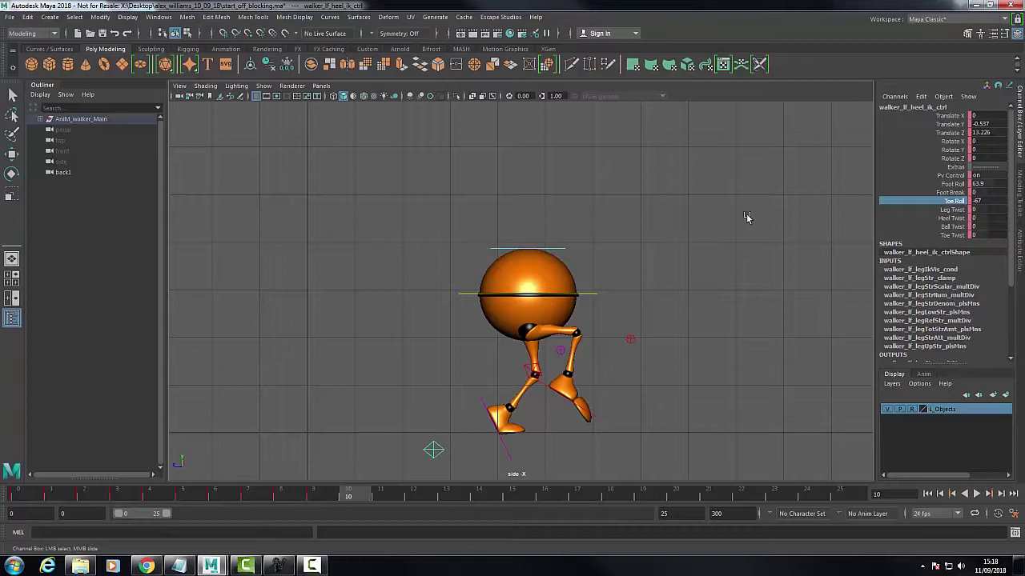
middle_drag(753, 214, 773, 217)
mouse_move(663, 220)
middle_down()
mouse_move(750, 215)
mouse_move(676, 215)
middle_up()
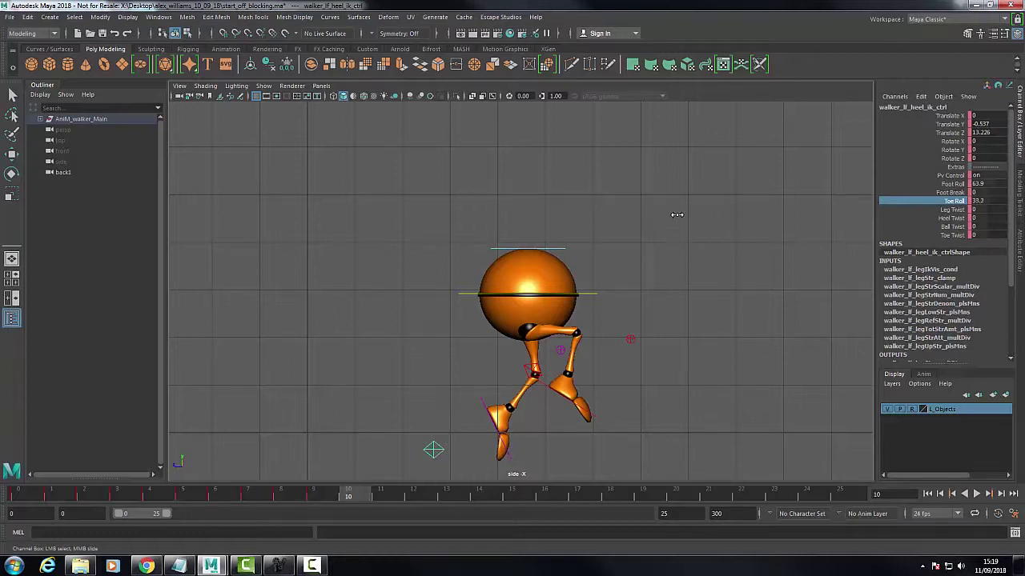
- Move the left heel control to Translate Y 0.069 and Z 13.73, and CTRL_Main to Translate Y 0.334 and Z -15.564
click(14, 157)
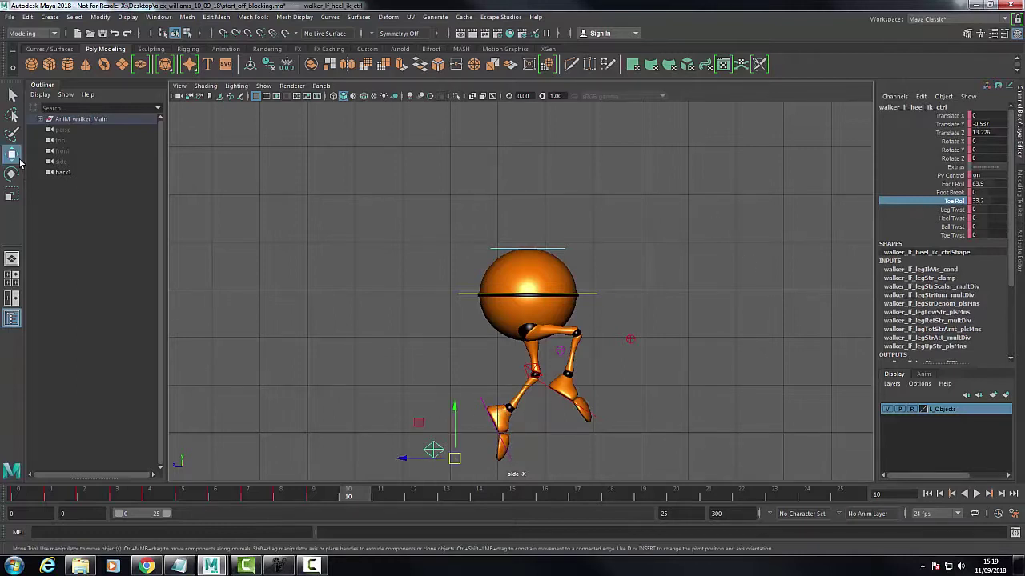
drag(460, 458, 483, 429)
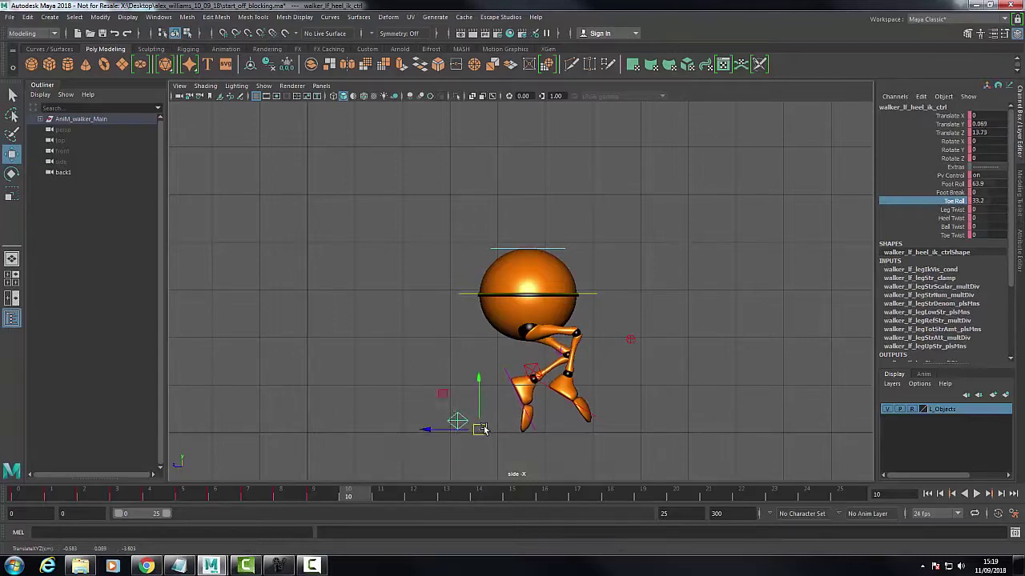
click(588, 297)
drag(536, 299, 585, 277)
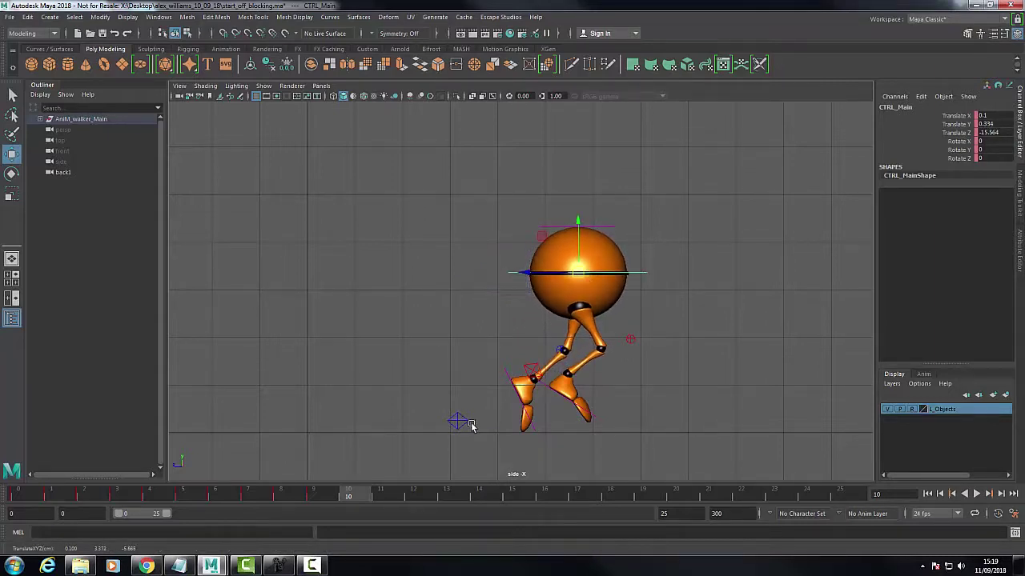
- Move the right heel control to Translate Y 1.188 and Z 16.043 and compare the pose with the reference image
click(513, 430)
click(534, 370)
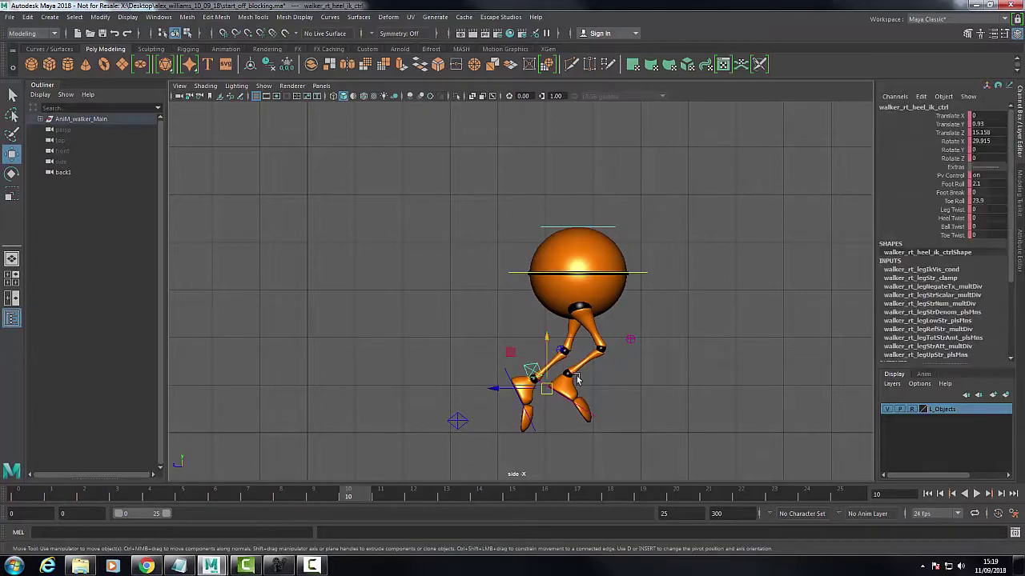
drag(527, 392, 589, 377)
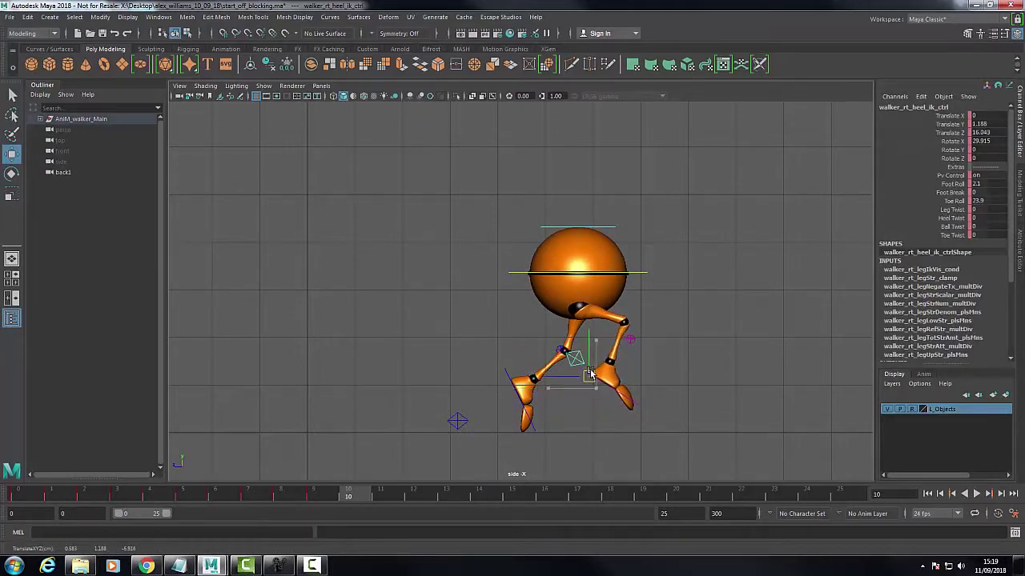
click(279, 566)
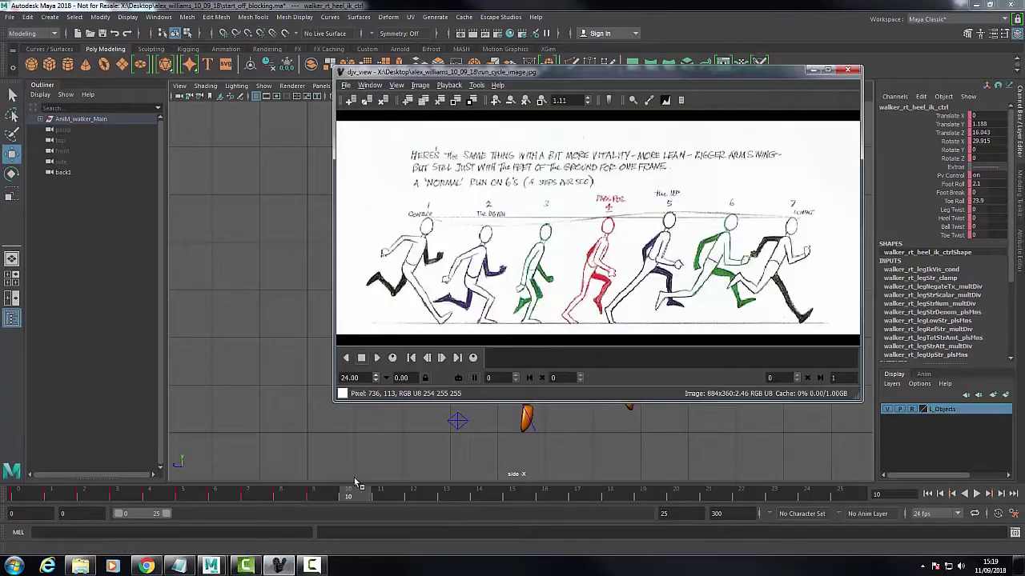
click(812, 72)
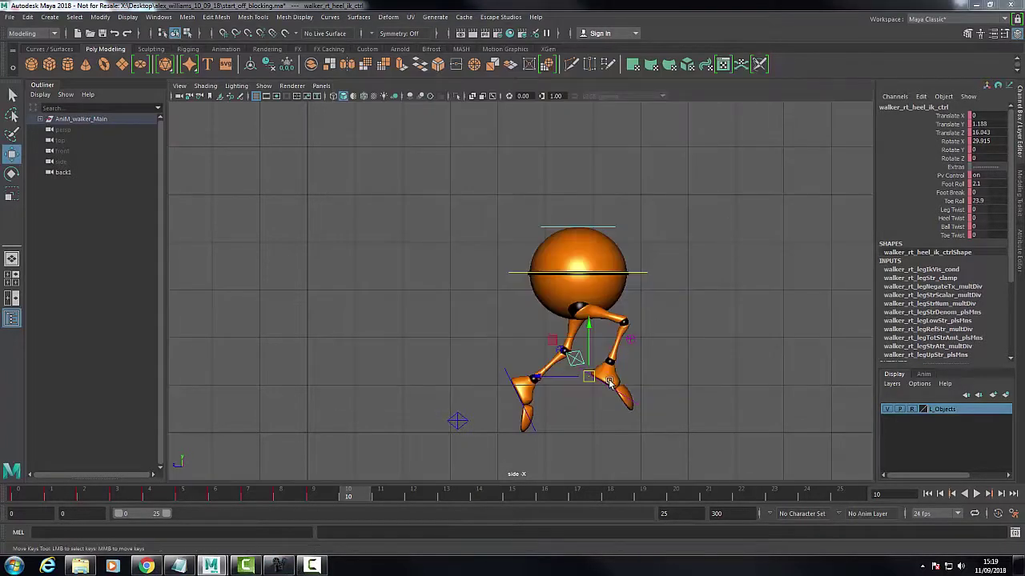
- Rotate the right heel control to Rotate X 4.979 and move it to Translate Y 0.863 and Z 16.167
key(e)
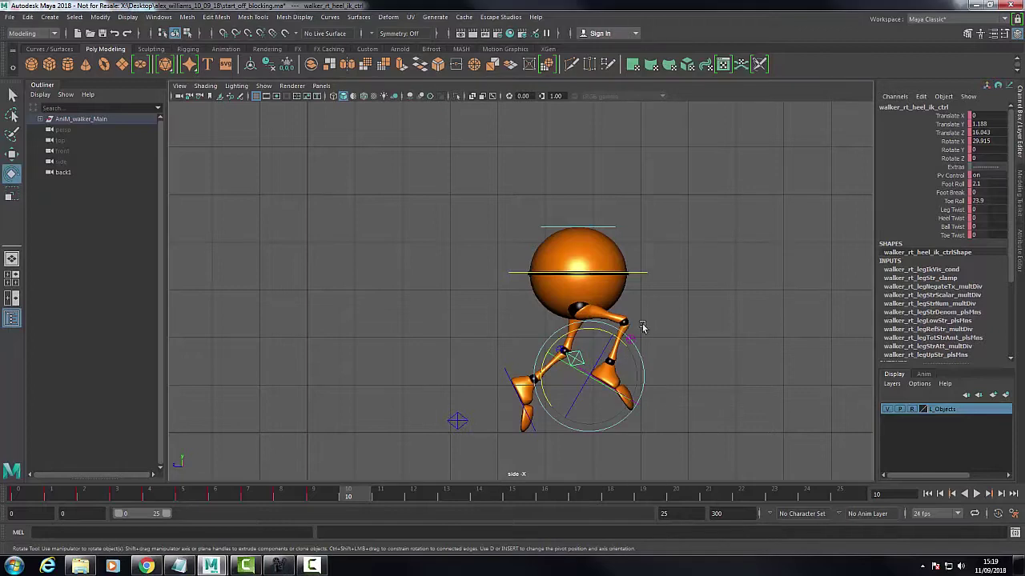
drag(603, 333, 579, 339)
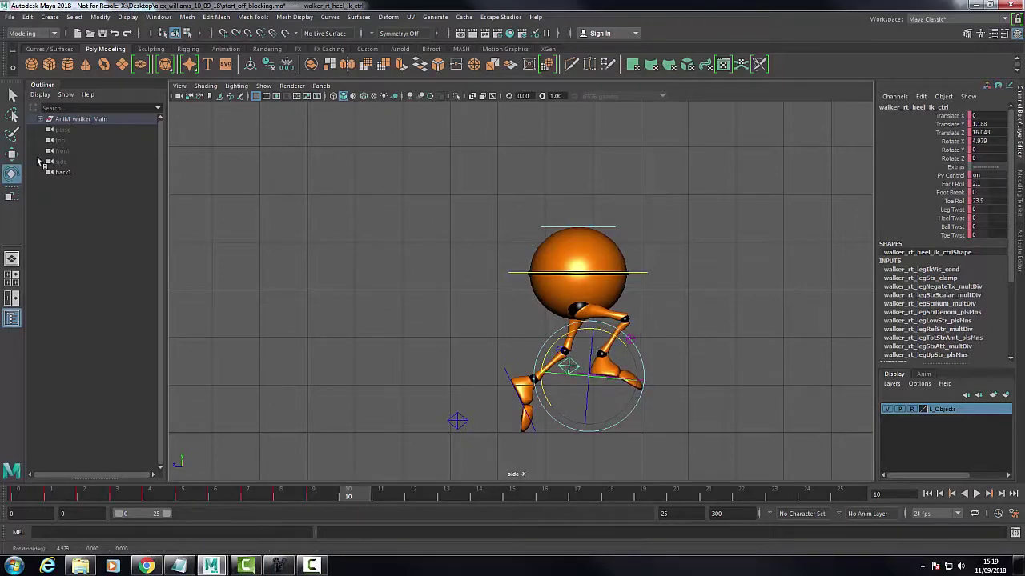
click(12, 153)
mouse_move(589, 375)
mouse_down()
mouse_move(591, 367)
mouse_move(594, 389)
mouse_move(601, 384)
mouse_up()
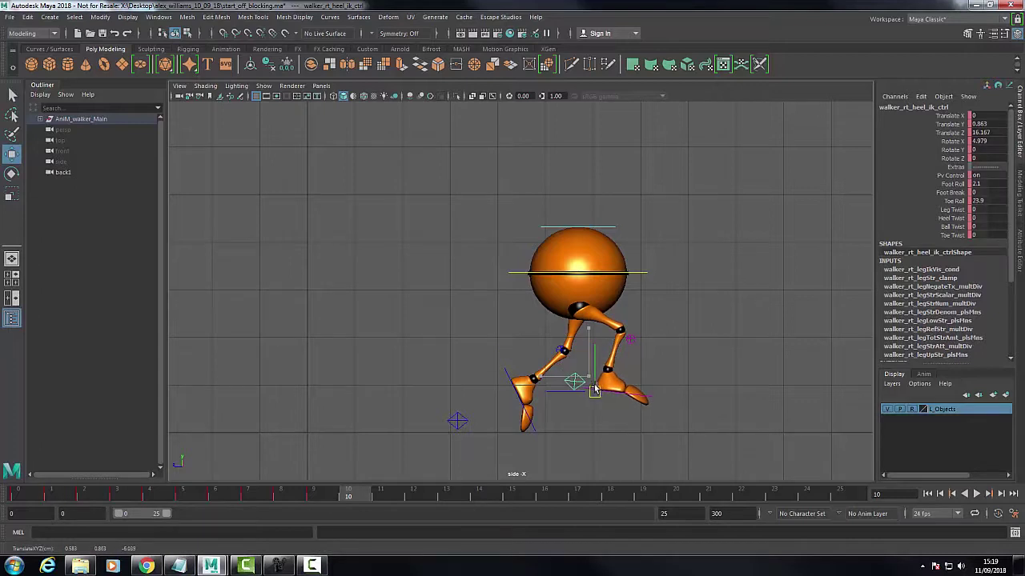
- Move the left knee pole vector control forward and shift CTRL_Main to Translate Y 0.345 and Z -15.62
click(563, 350)
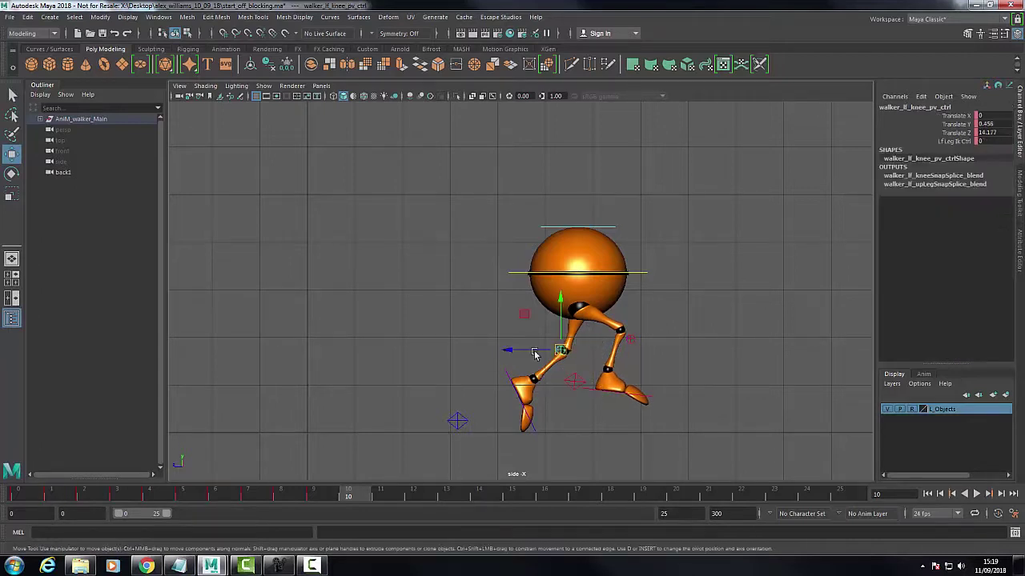
click(646, 273)
drag(585, 276, 589, 276)
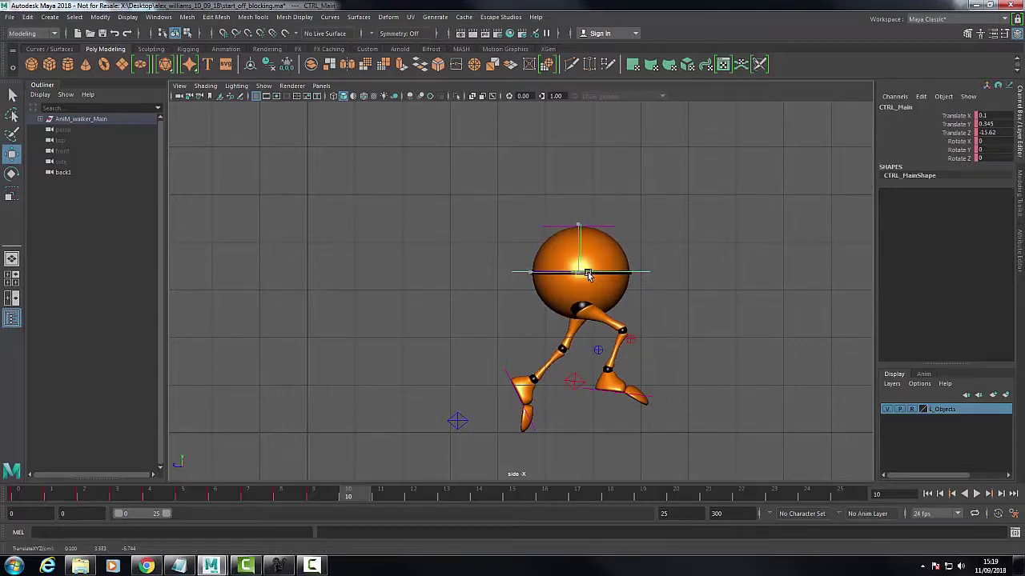
- Move the right heel control to Translate Z 16.413 and key all rig controls at frame 10
click(577, 379)
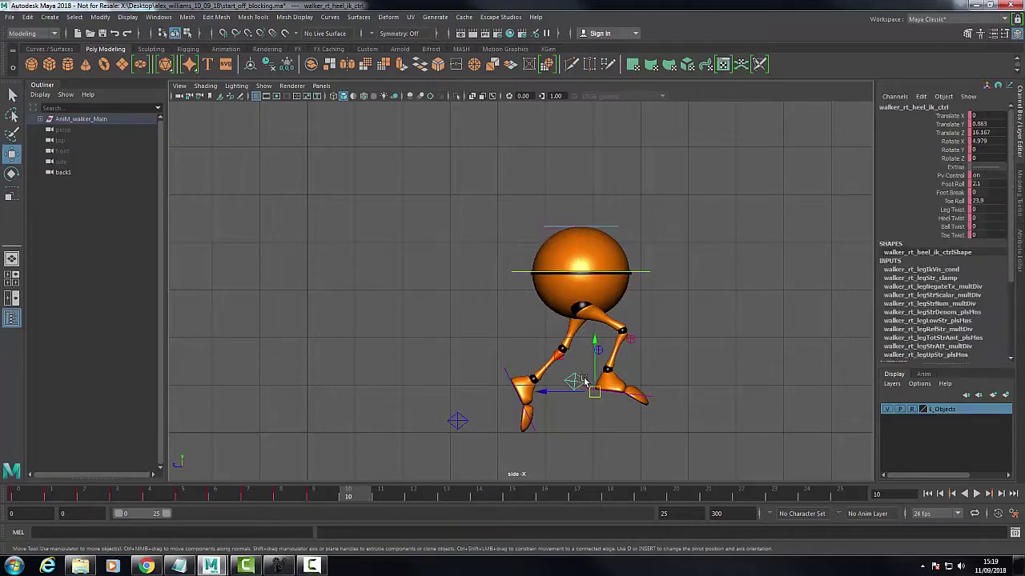
drag(546, 392, 558, 393)
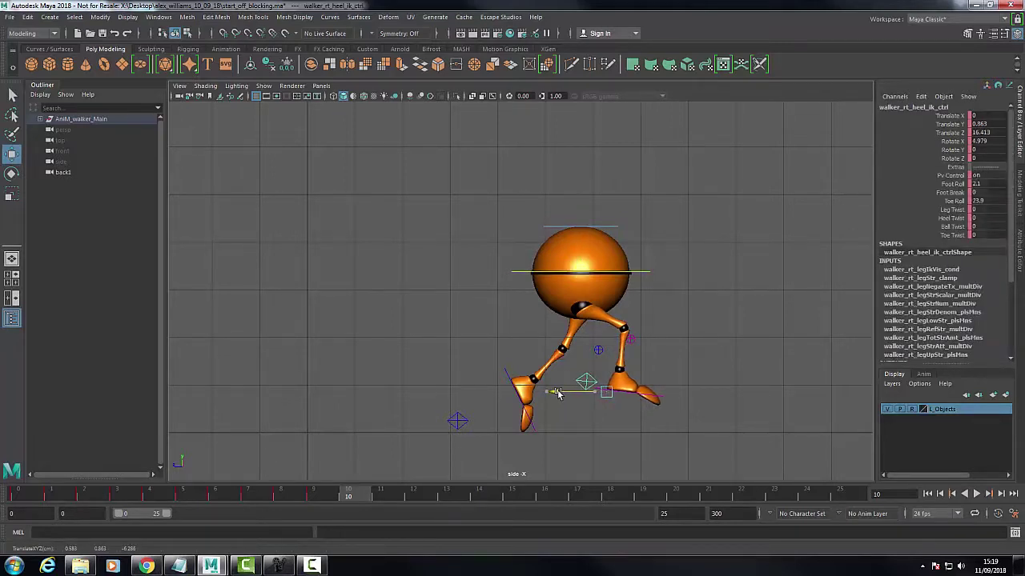
drag(440, 210, 685, 447)
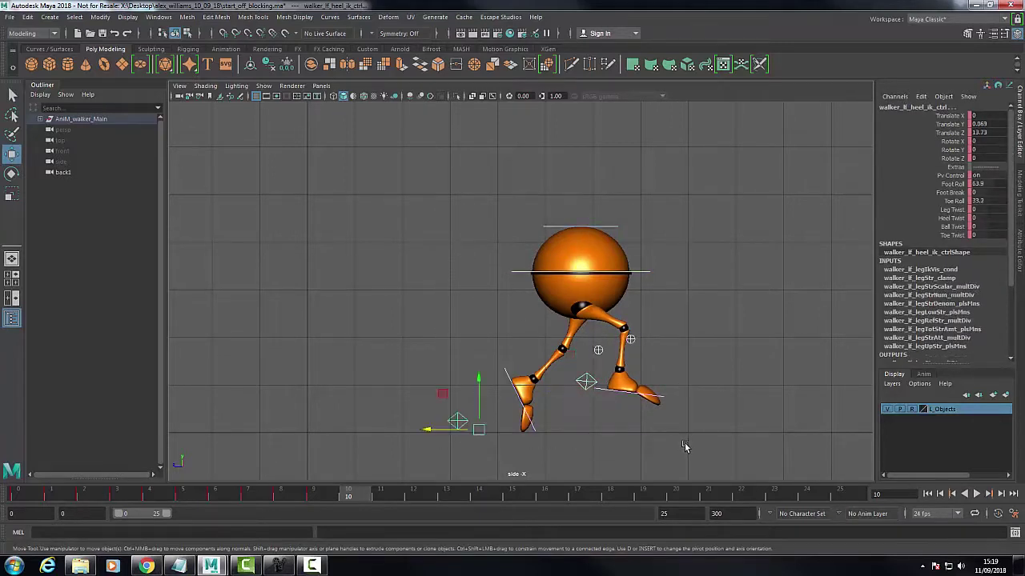
key(s)
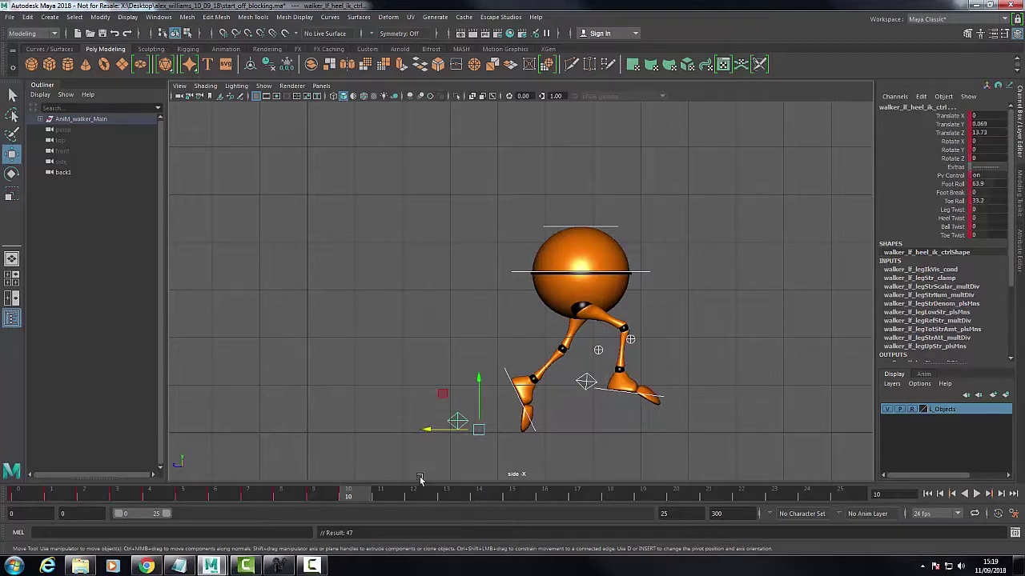
- Play and scrub the run to frame 10, tilt CTRL_Main to Rotate X 4.998 and lower it to Translate Y 0.289
key(alt+v)
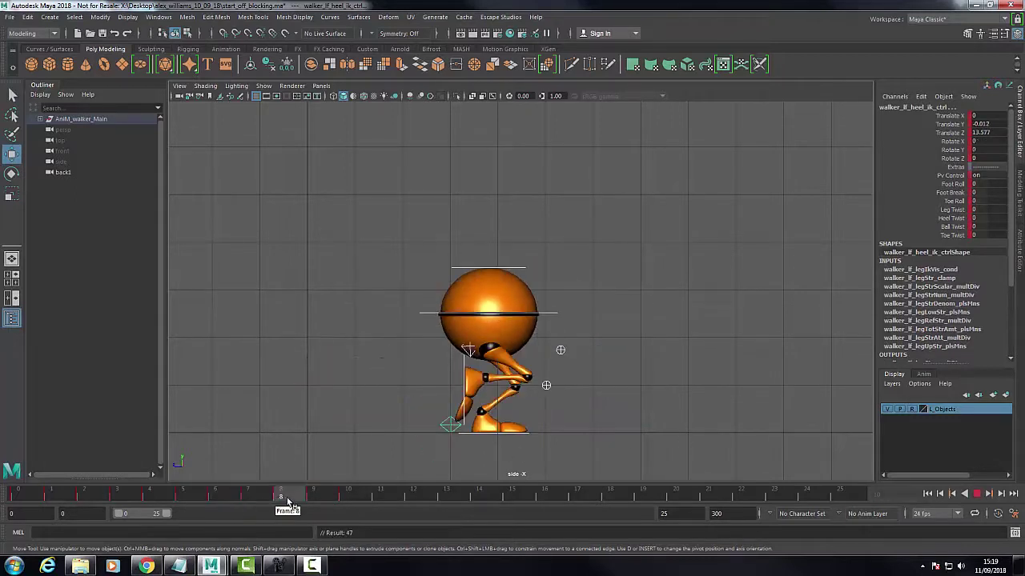
drag(288, 501, 347, 498)
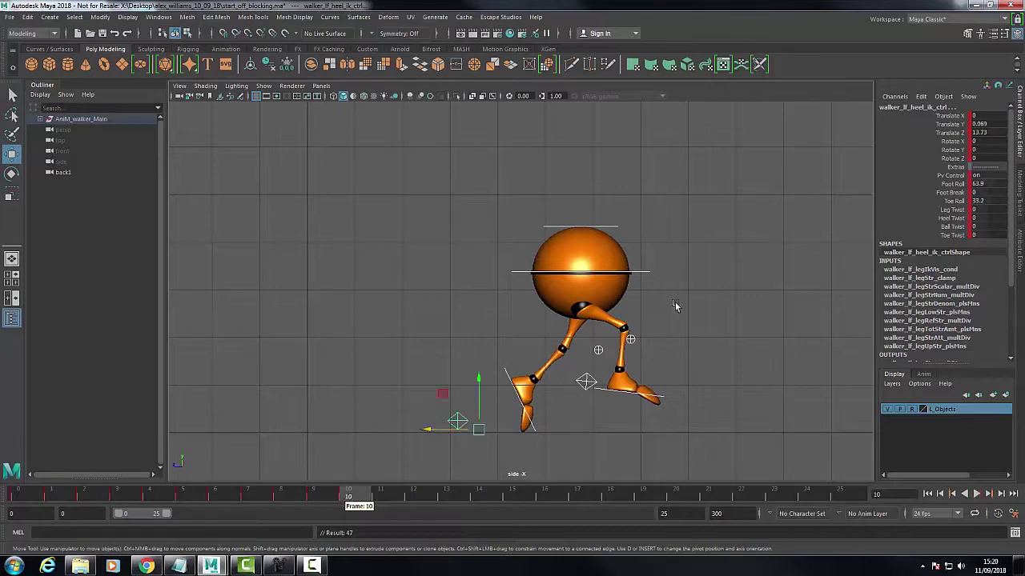
click(648, 272)
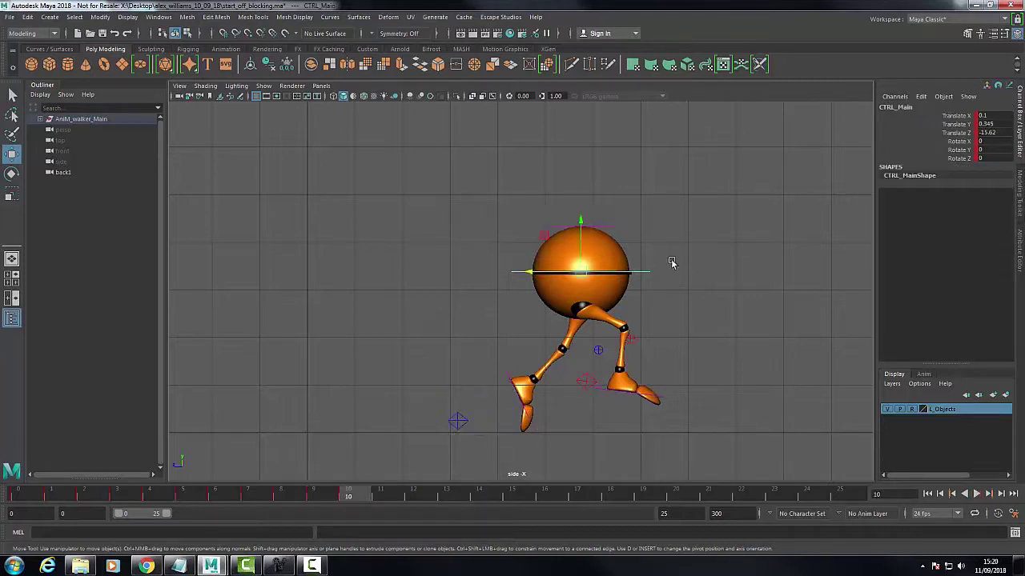
click(11, 173)
drag(551, 233, 549, 238)
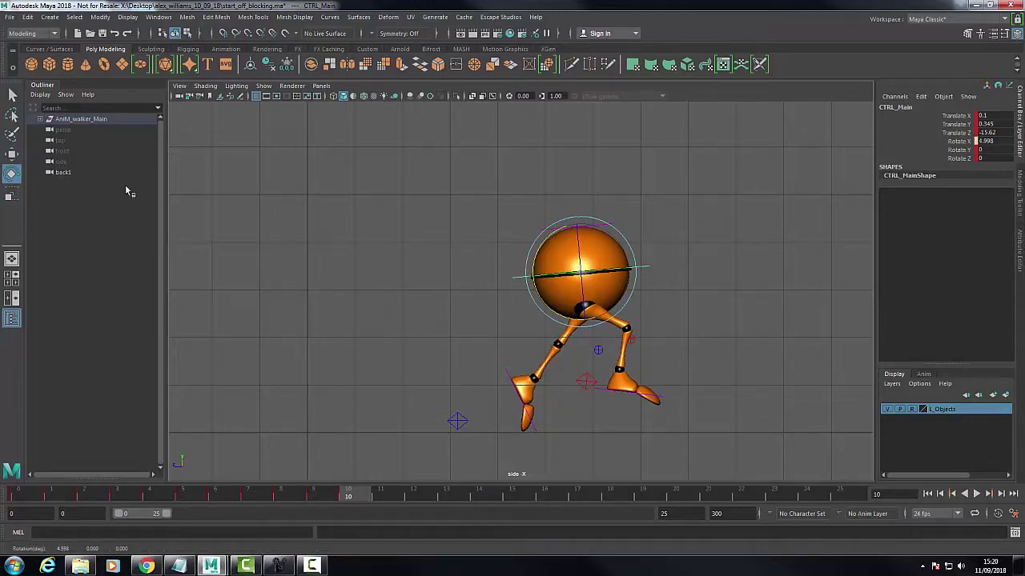
click(11, 154)
drag(578, 218, 579, 221)
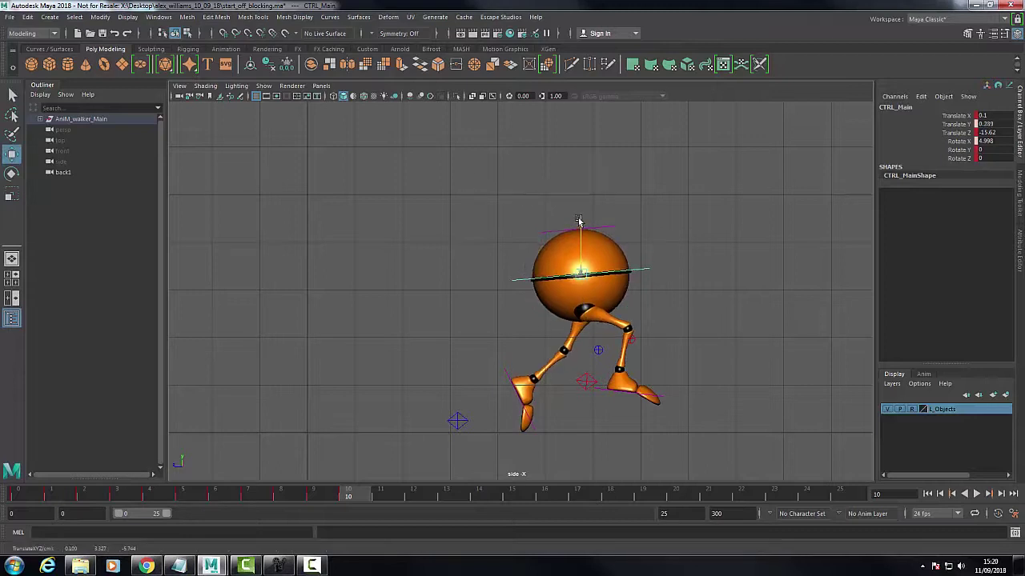
- Tilt CTRL_Main further forward to Rotate X 6.839 at frame 10
click(516, 284)
key(e)
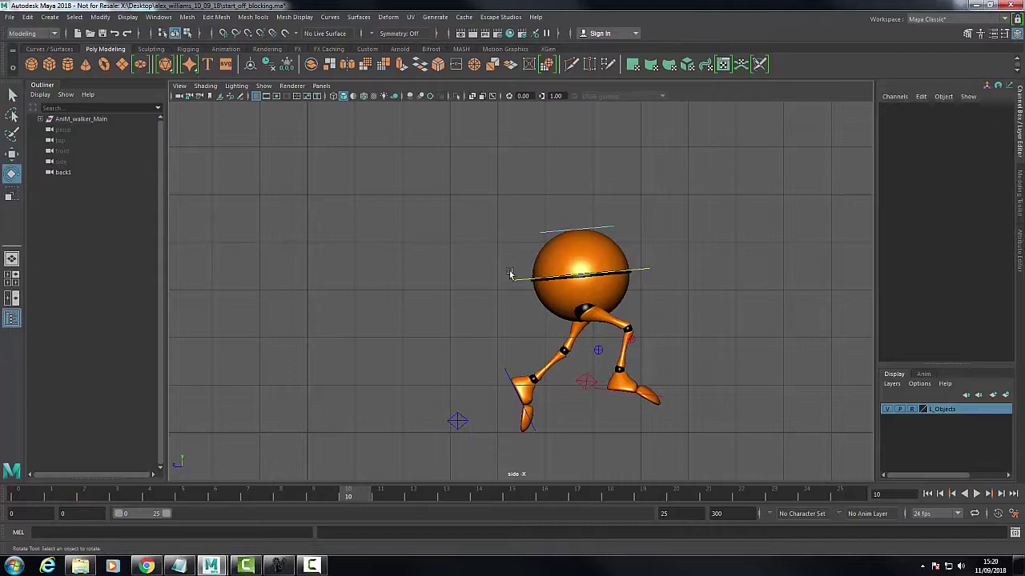
click(517, 277)
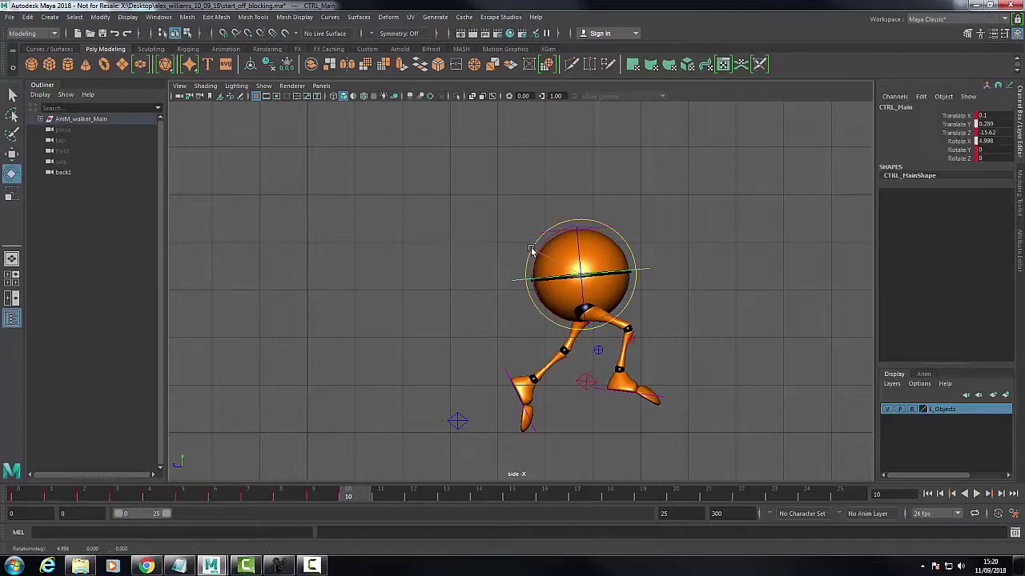
drag(531, 250, 534, 264)
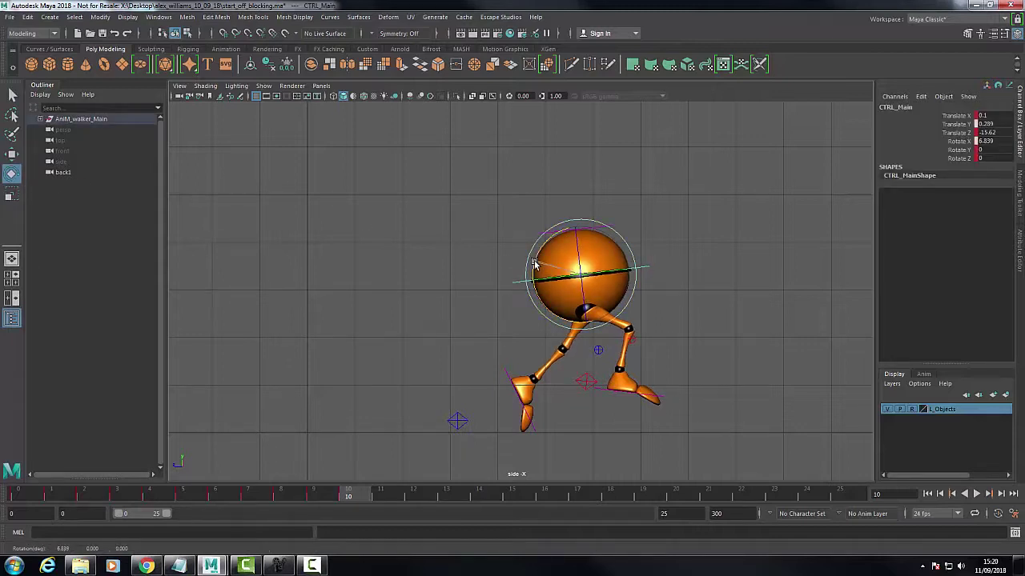
click(12, 95)
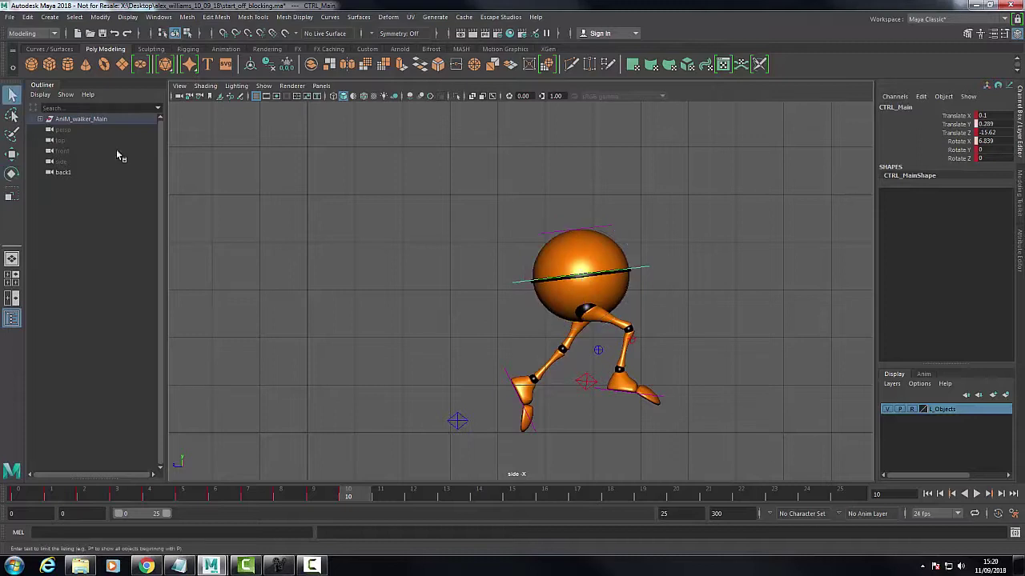
- Key all the rig controls at frame 10 and advance to frame 11
drag(572, 331, 696, 453)
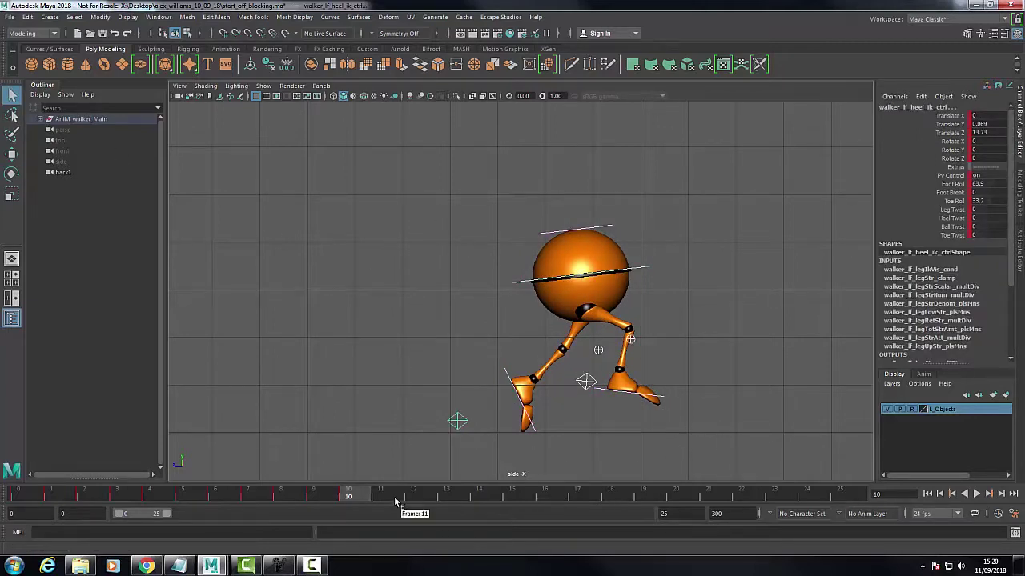
click(317, 498)
click(349, 498)
drag(349, 498, 383, 497)
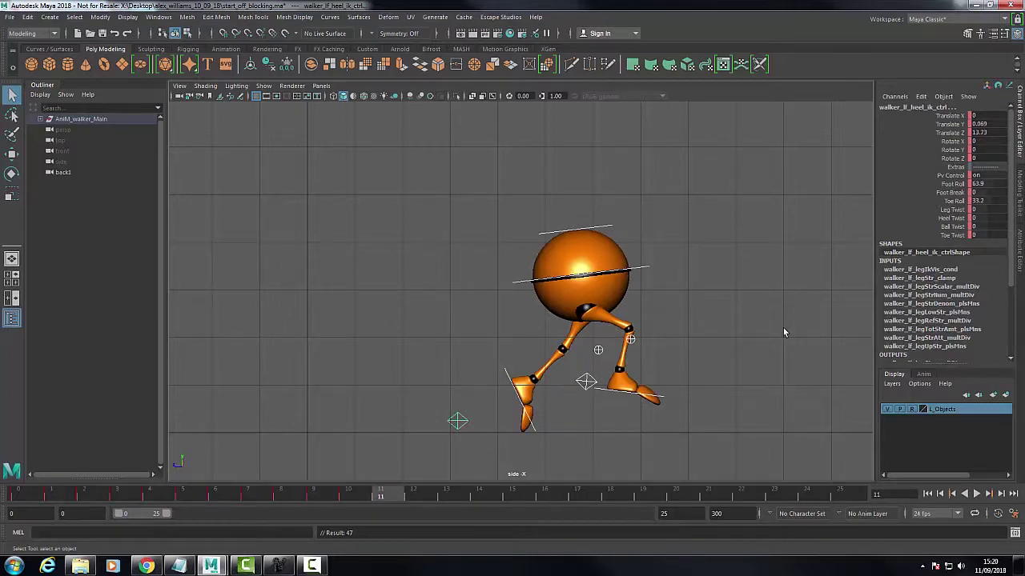
- Consult the run cycle reference image and move the right heel control forward to Translate Z 17.119 at frame 11
alt+middle_drag(783, 332, 537, 328)
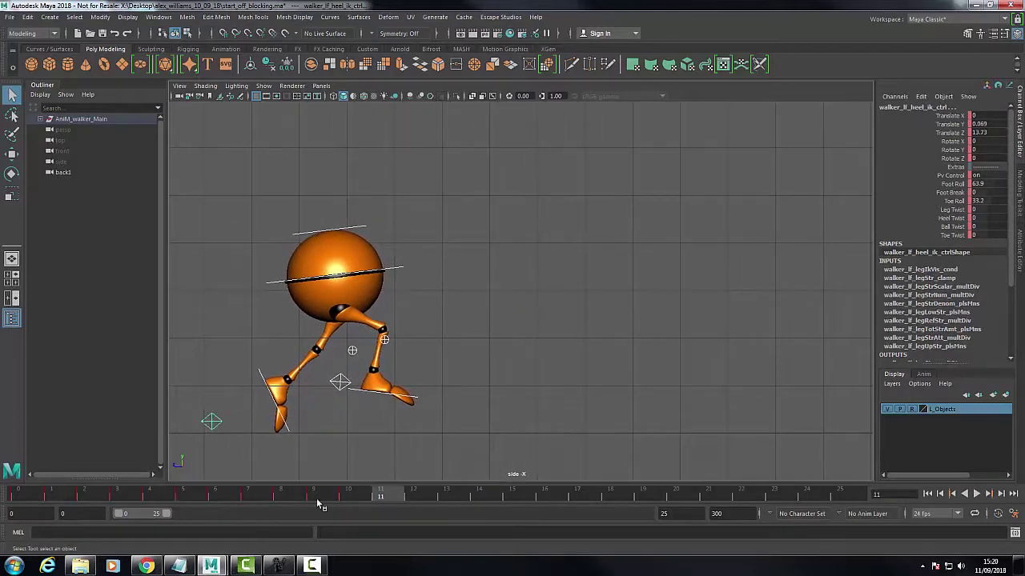
click(281, 567)
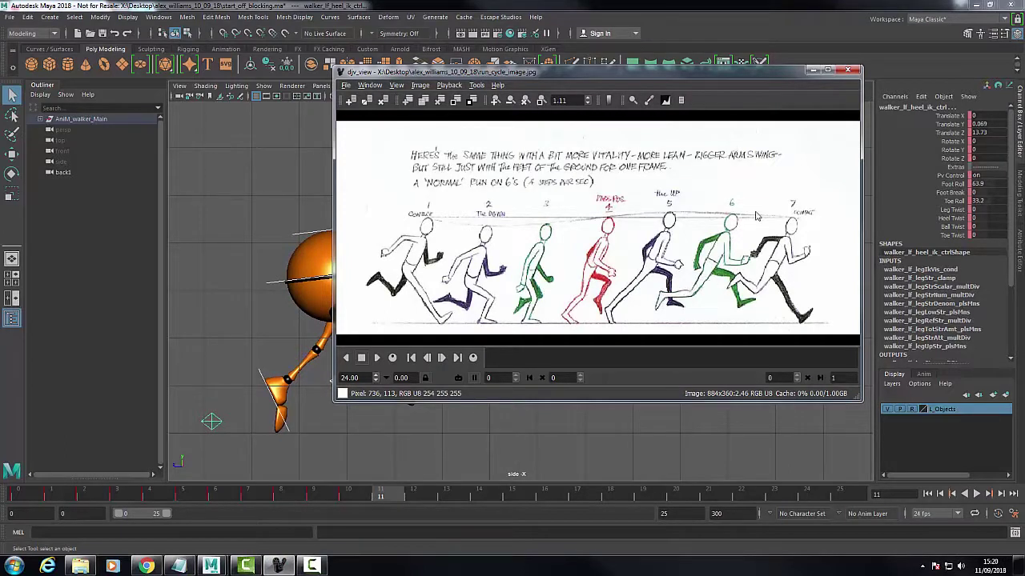
click(810, 71)
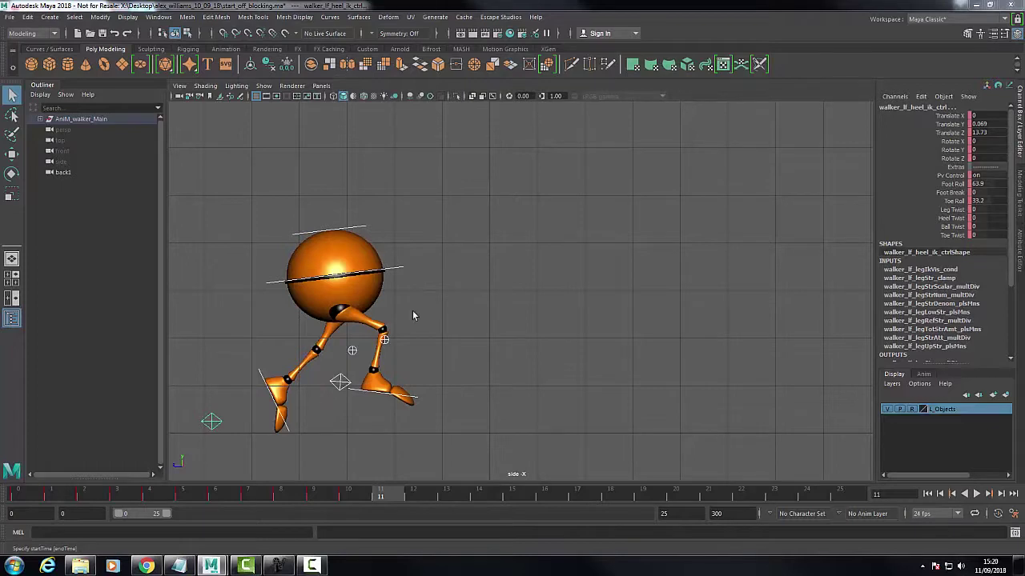
click(344, 381)
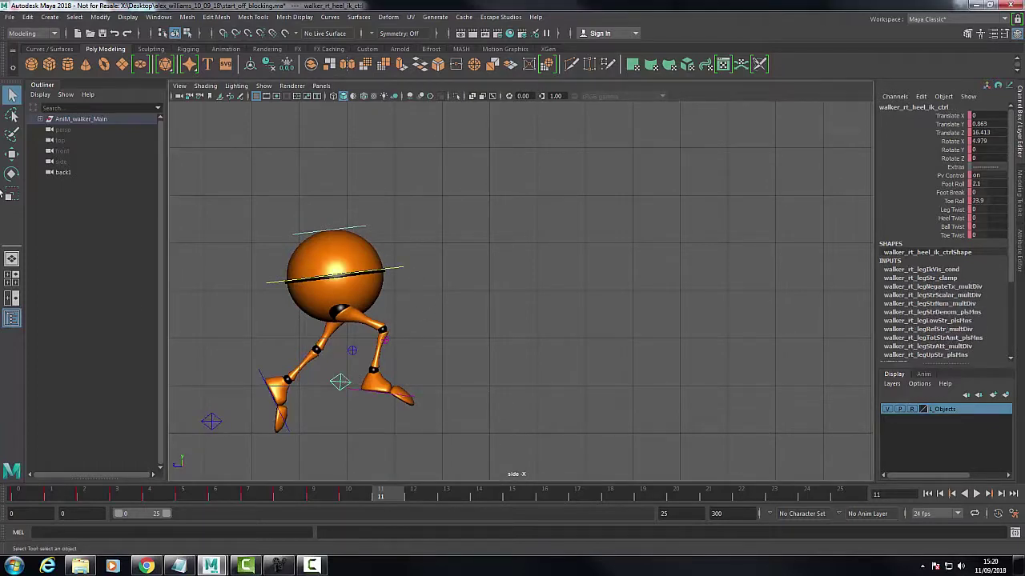
key(w)
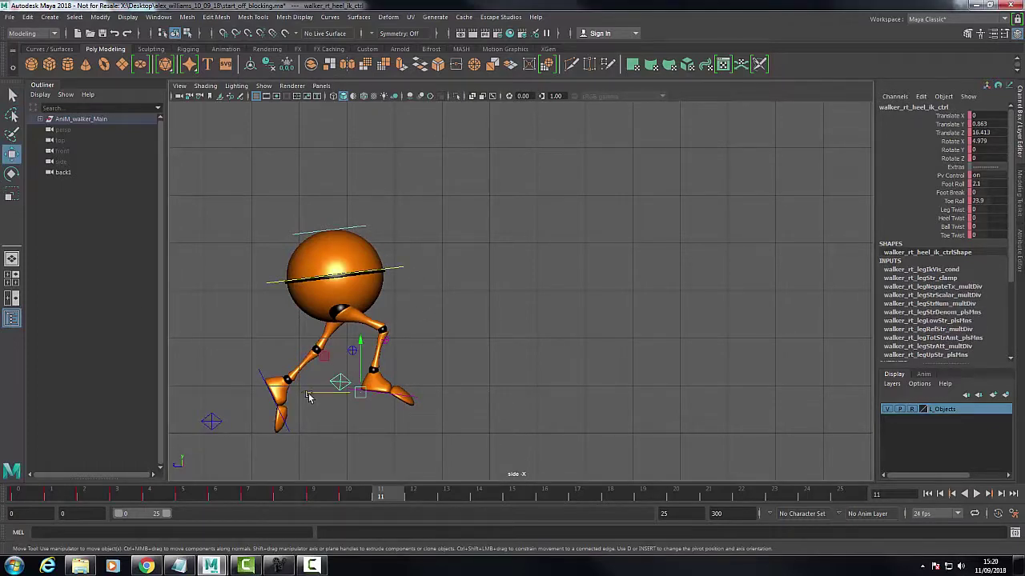
drag(311, 393, 343, 394)
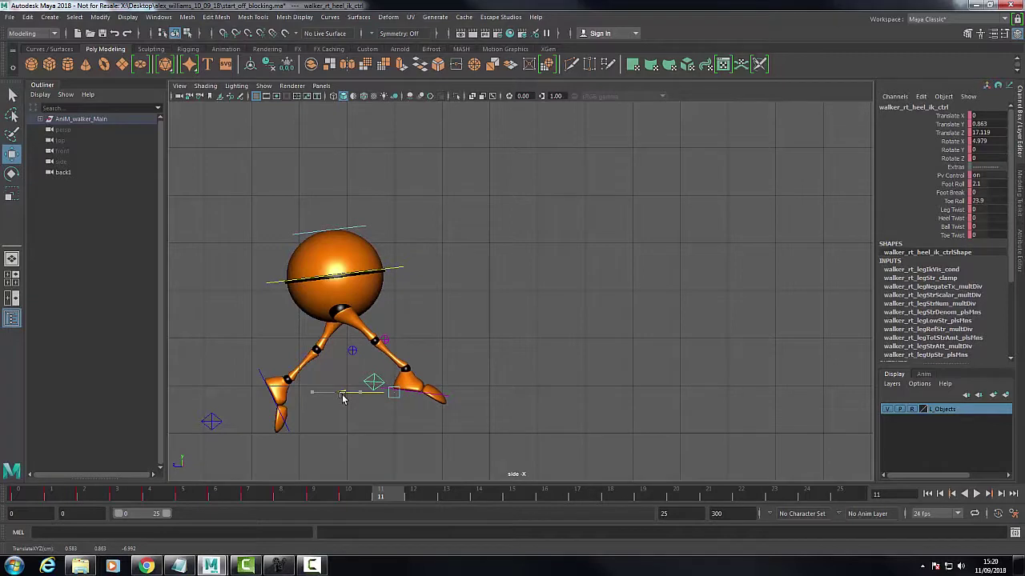
- Shift CTRL_Main forward and down, and move the left heel control to Translate Y 0.708 and Z 14.134
click(392, 271)
drag(334, 281, 361, 287)
click(224, 422)
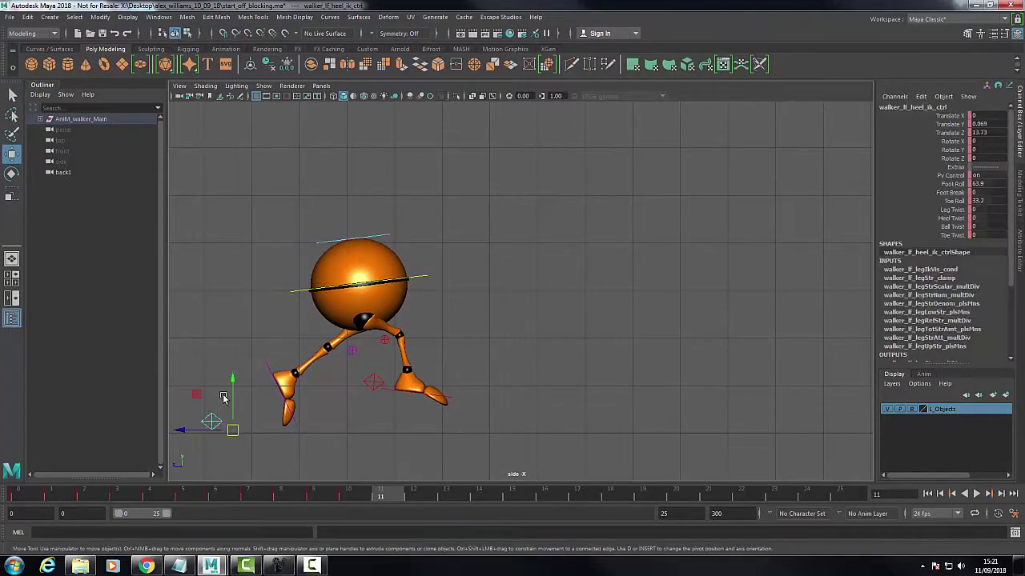
drag(232, 387, 234, 356)
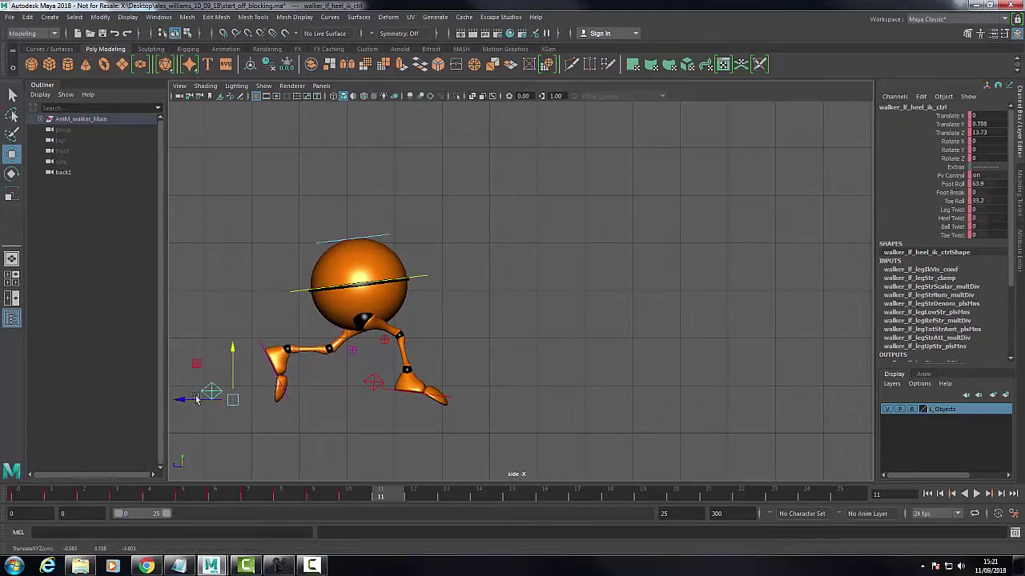
drag(195, 398, 213, 401)
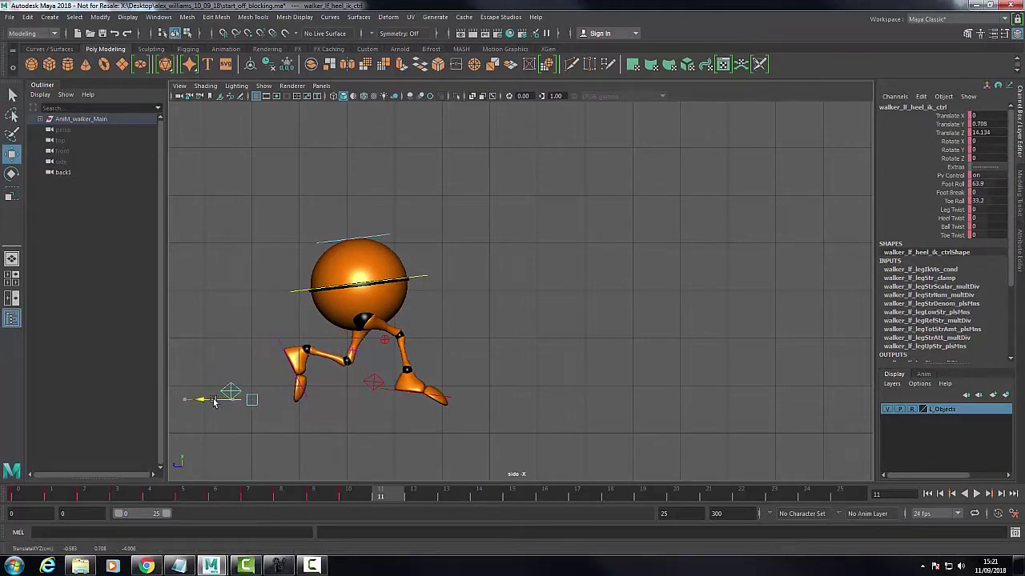
- Move CTRL_Main to Translate Y 0.02 and Z -16.259, and the right and left knee pole vector controls to Translate Z 17.373 and 15.41
click(417, 281)
drag(365, 288, 370, 293)
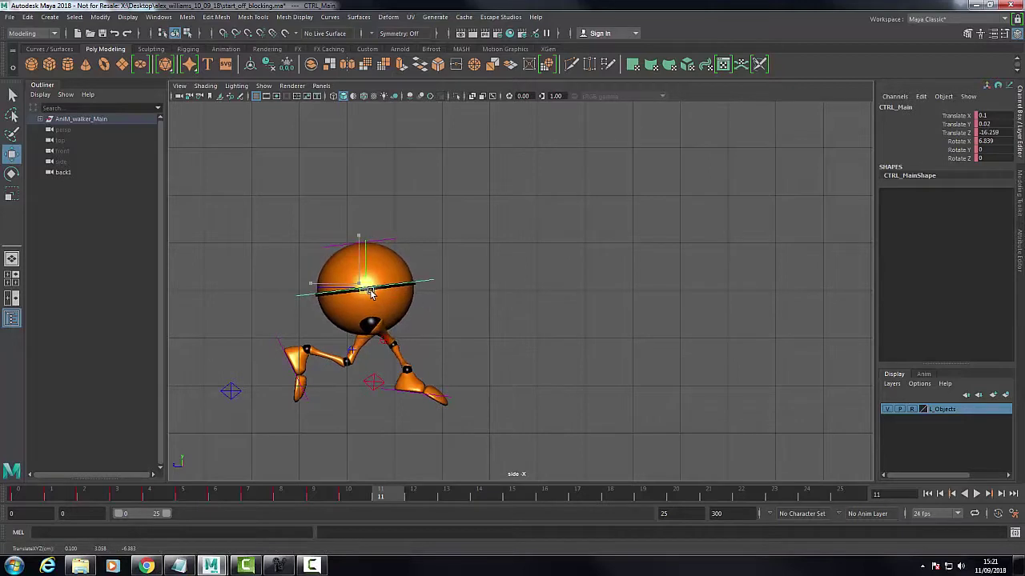
click(393, 337)
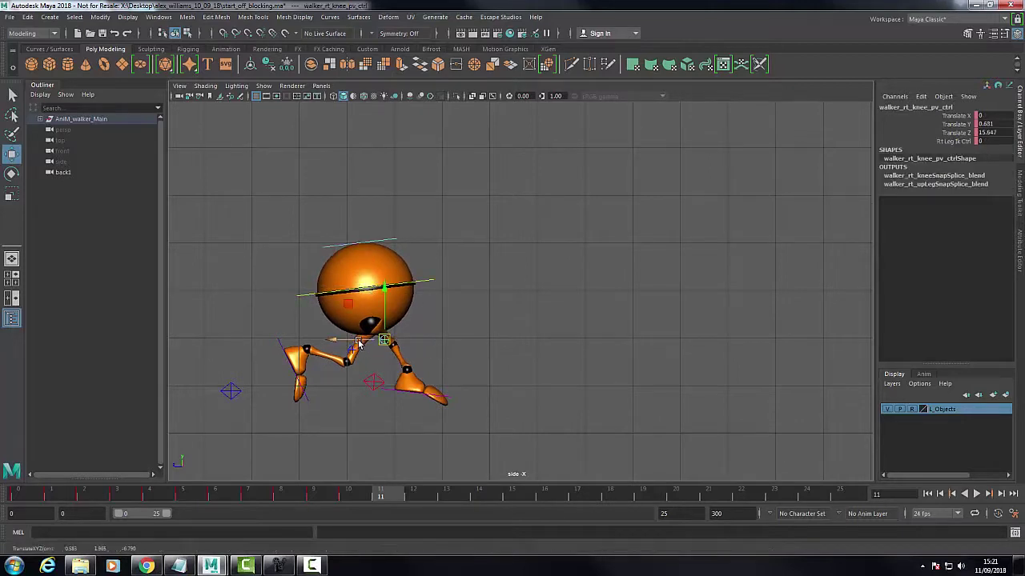
drag(360, 342, 442, 342)
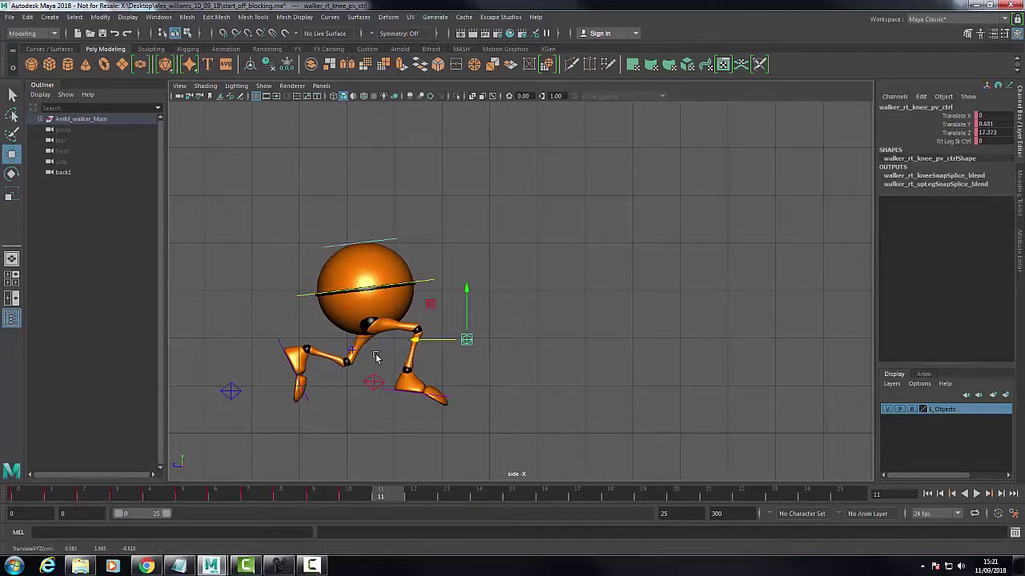
click(353, 351)
drag(348, 352, 369, 374)
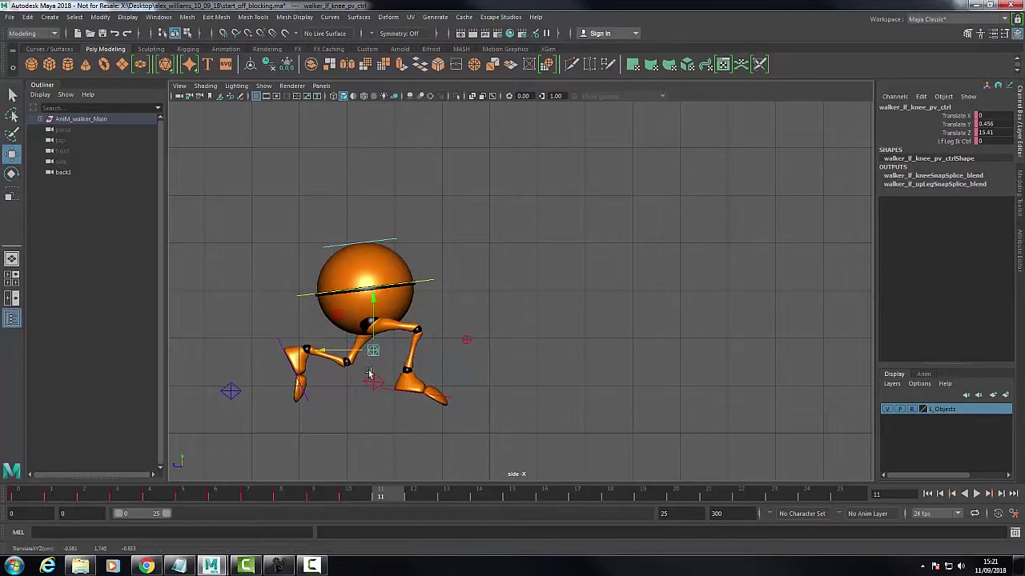
- Move the right heel control to Translate Y 0.728 and Z 17.77, and the left heel control to Translate Y 0.394 and Z 14.022
click(370, 380)
drag(394, 399, 427, 407)
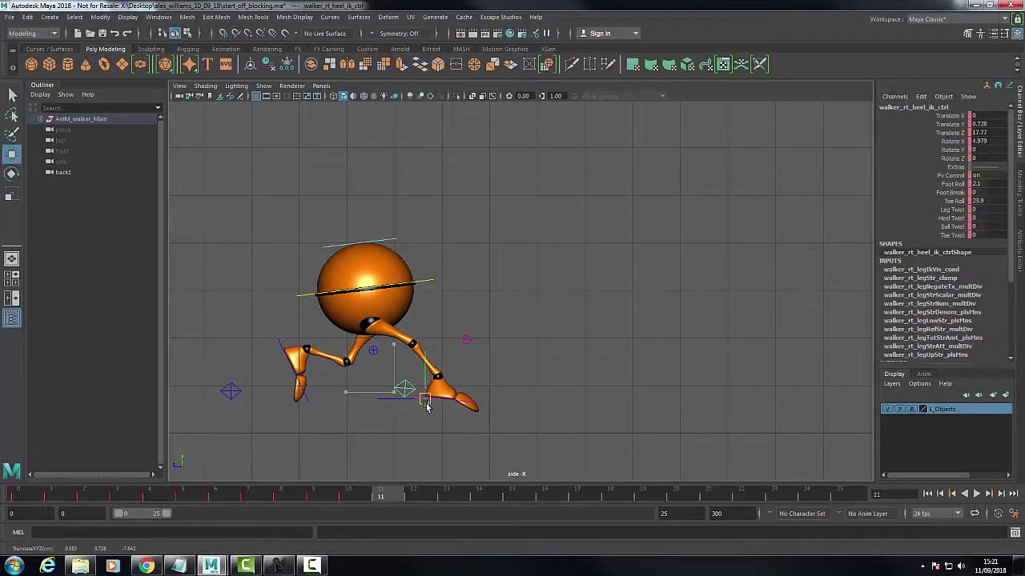
click(245, 394)
mouse_move(257, 398)
mouse_down()
mouse_move(240, 412)
mouse_move(254, 412)
mouse_up()
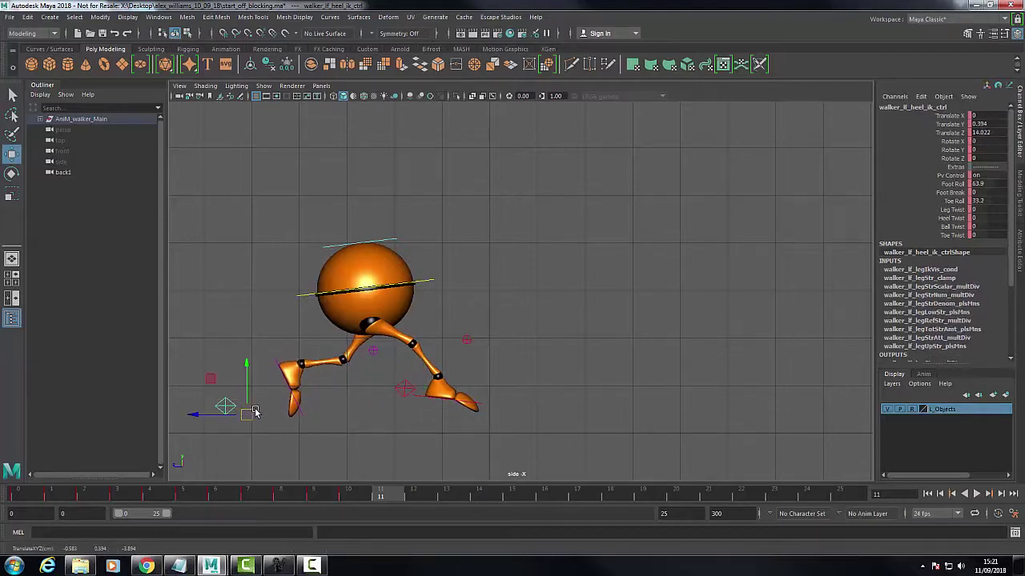
- Compare the pose with the run cycle reference image and rotate the left heel control to Rotate X 5.48
click(278, 566)
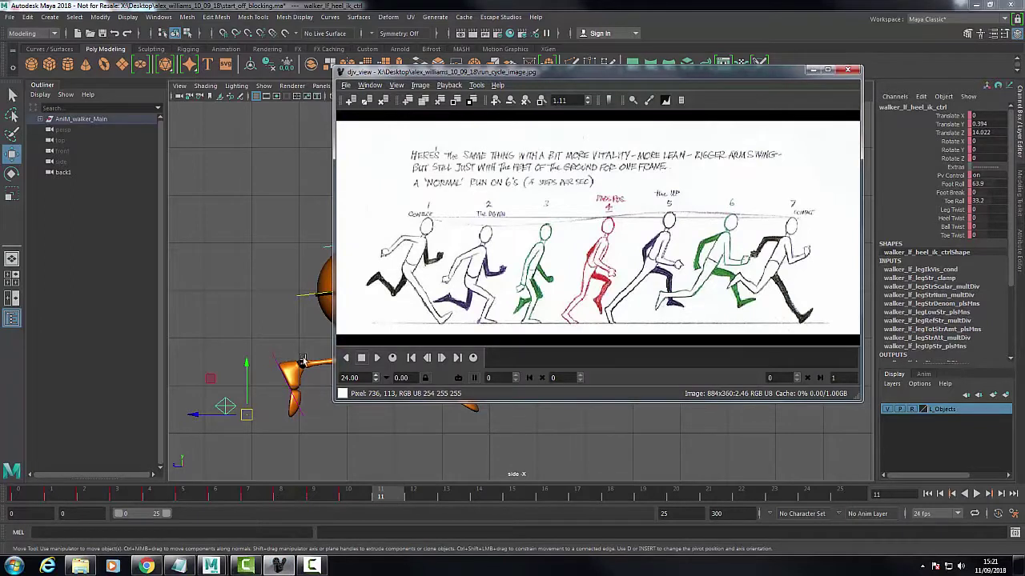
click(809, 71)
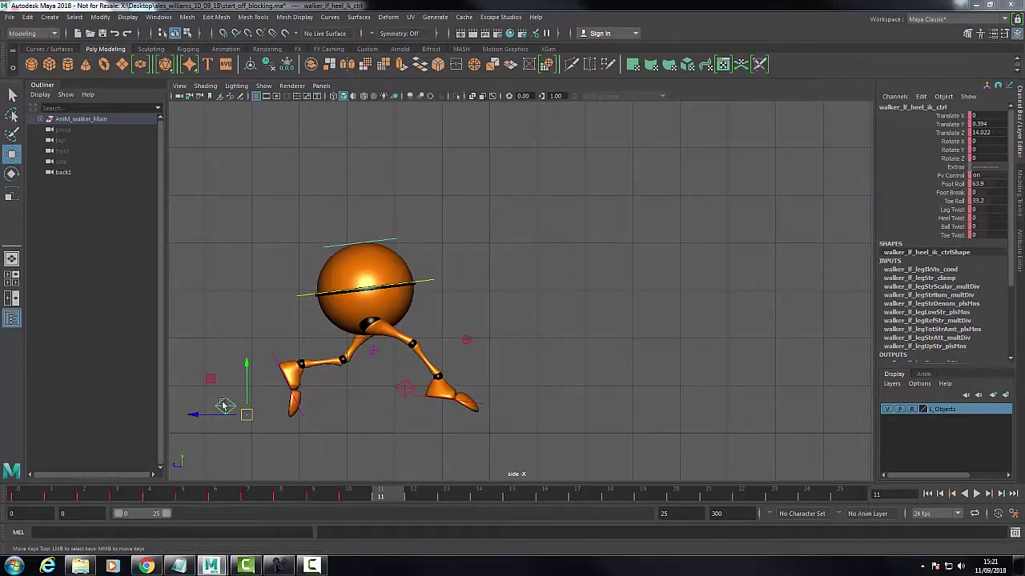
key(e)
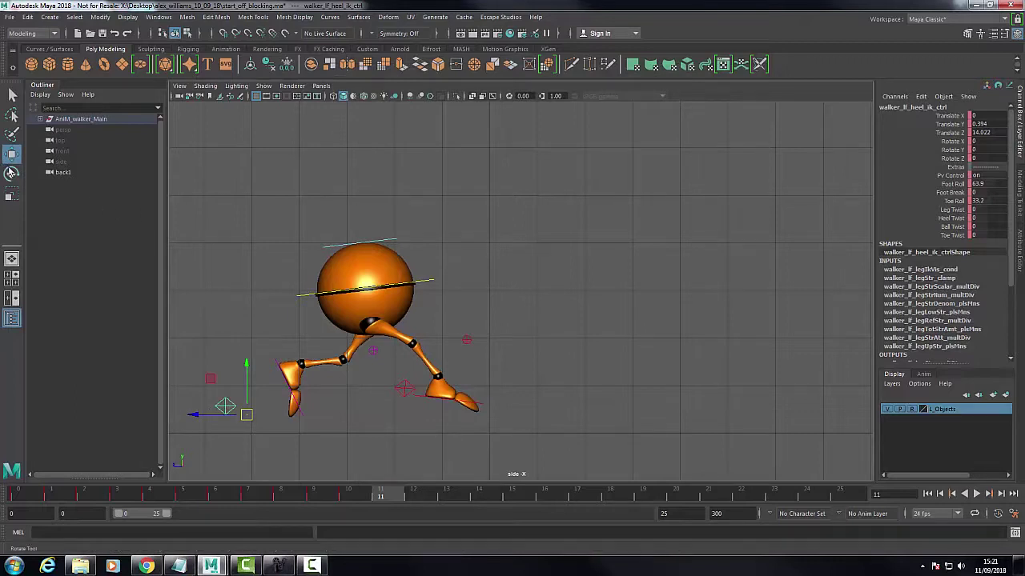
drag(269, 376, 275, 375)
drag(208, 211, 536, 443)
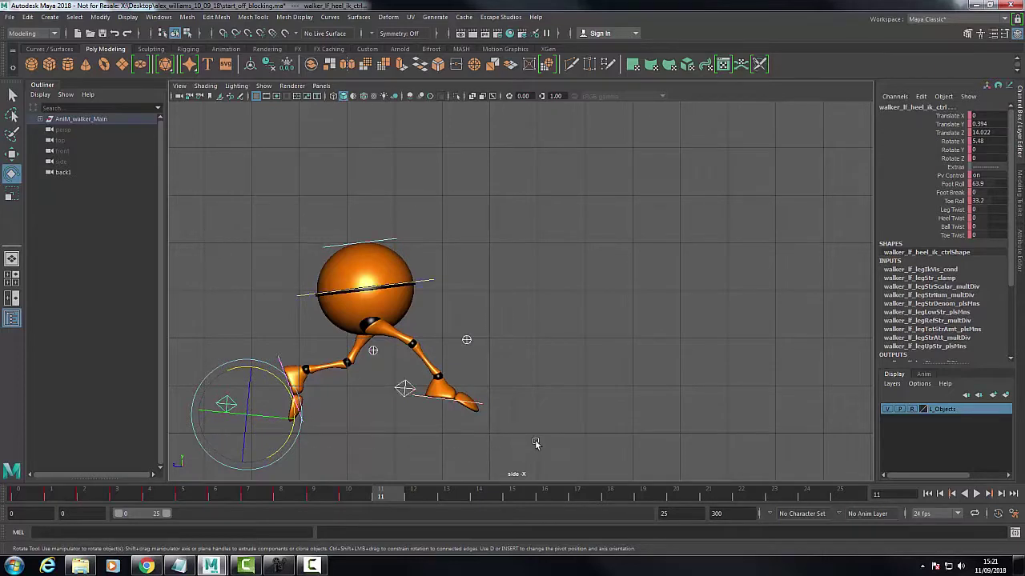
- Set CTRL_Main's Rotate X to 0 and shift it slightly forward along Z
click(426, 285)
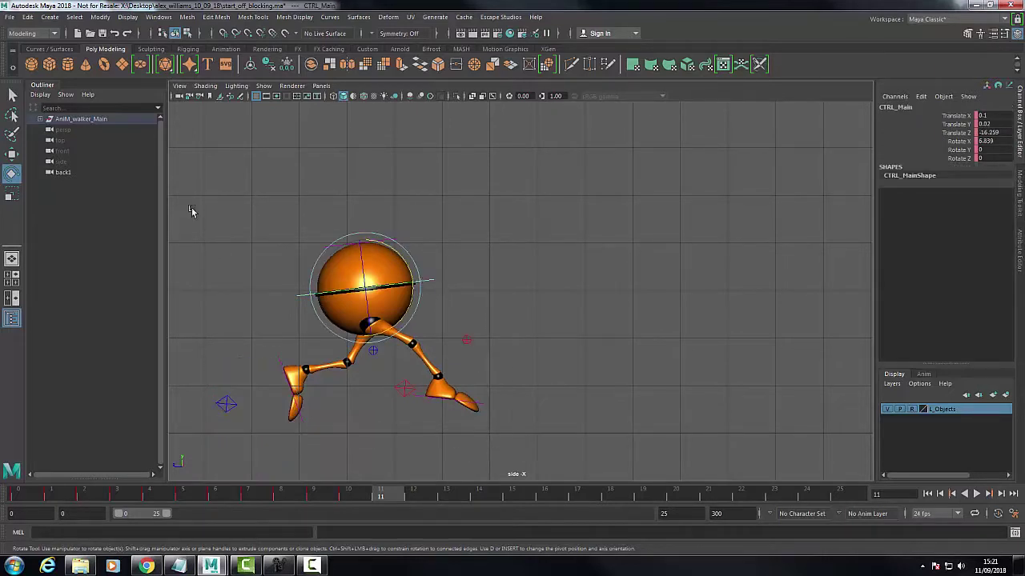
double_click(992, 142)
text(0)
key(Return)
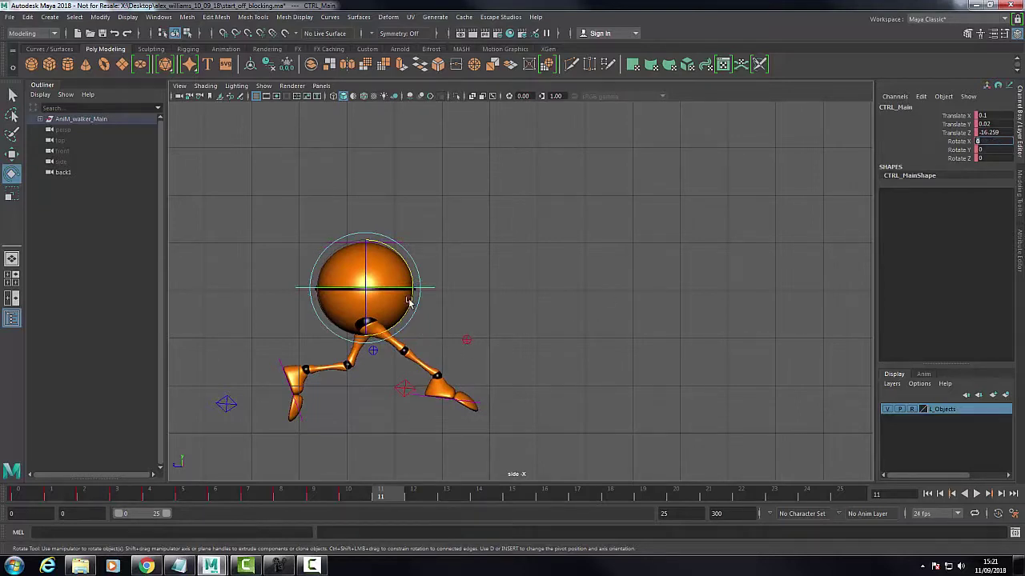
click(11, 153)
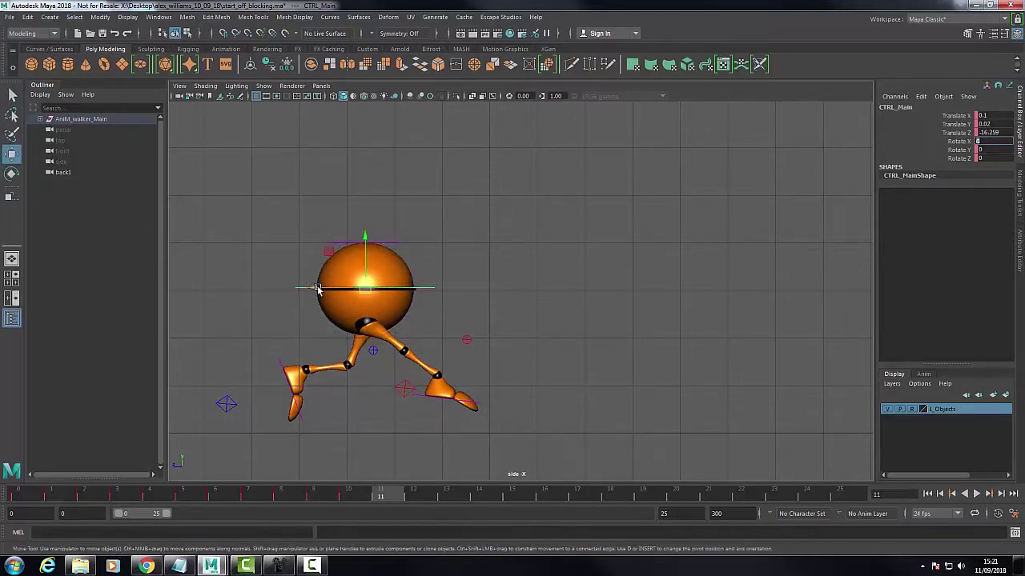
drag(318, 289, 325, 290)
- Key all the rig controls at frame 11, return to frame 10 and select the right heel control
drag(213, 221, 537, 453)
key(s)
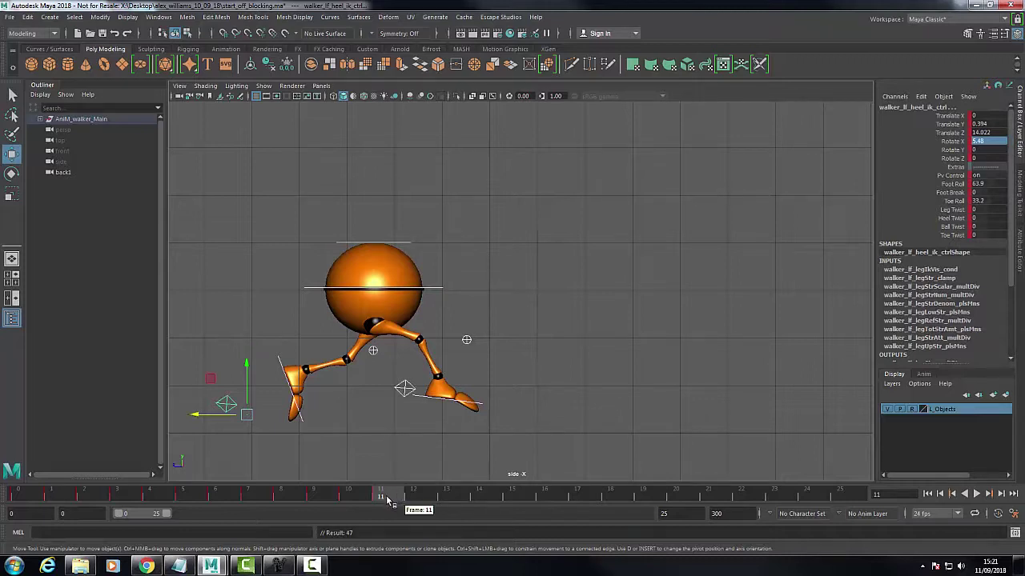
drag(386, 500, 361, 500)
click(363, 382)
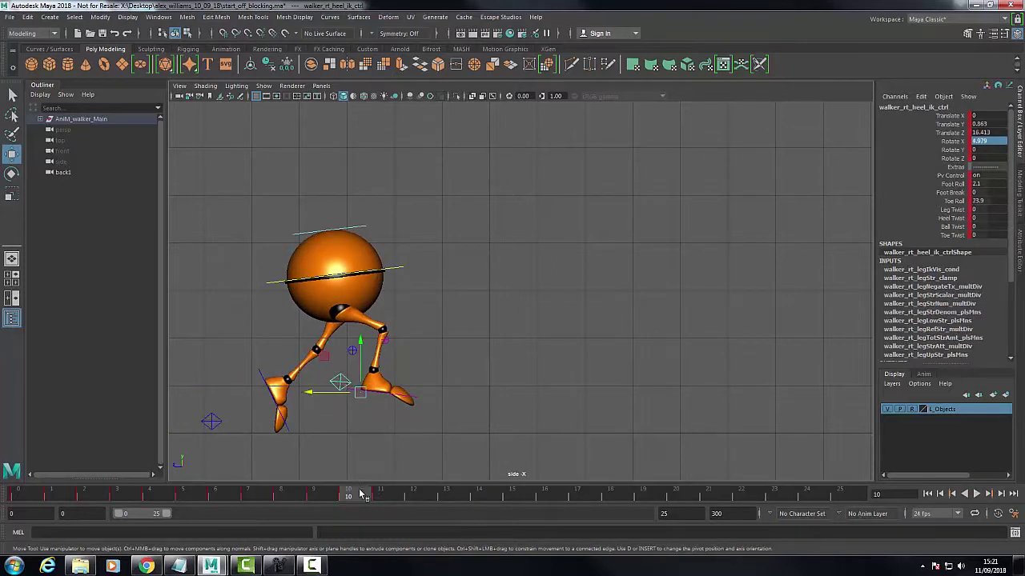
- Play back the run animation, and compare the frame 11 pose with the run cycle reference image in djv_view
key(alt+v)
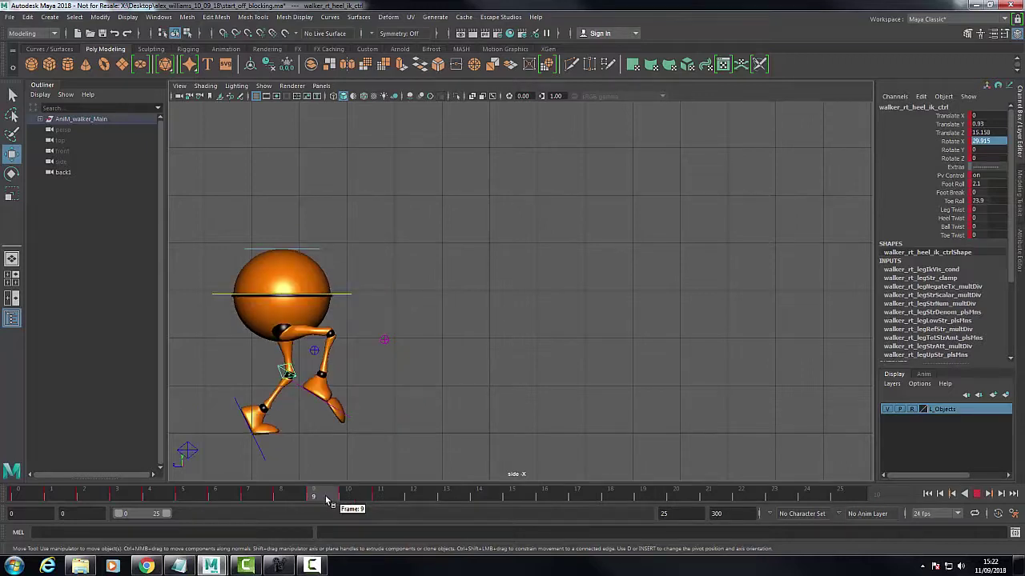
click(381, 500)
click(279, 567)
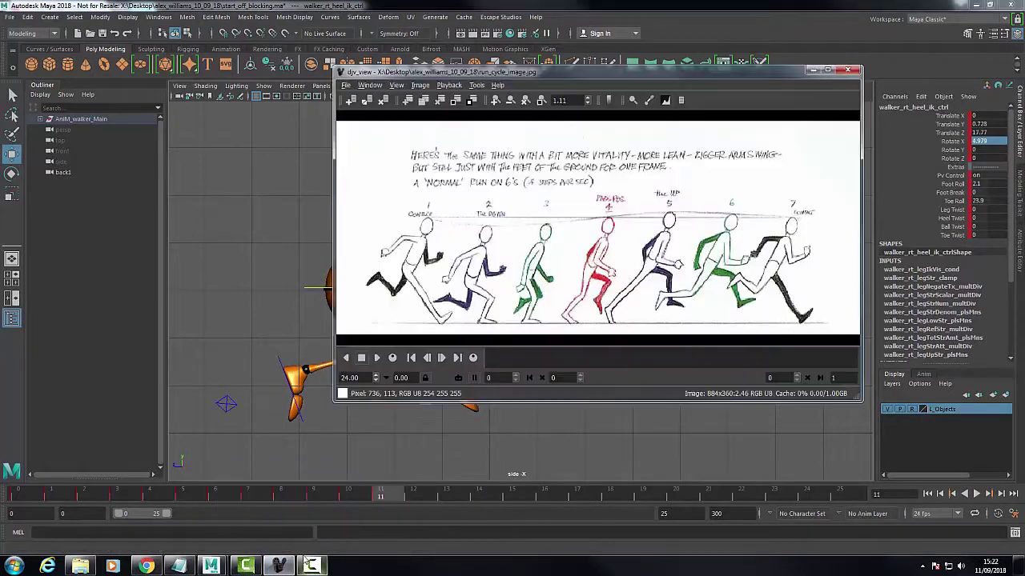
drag(624, 78, 631, 34)
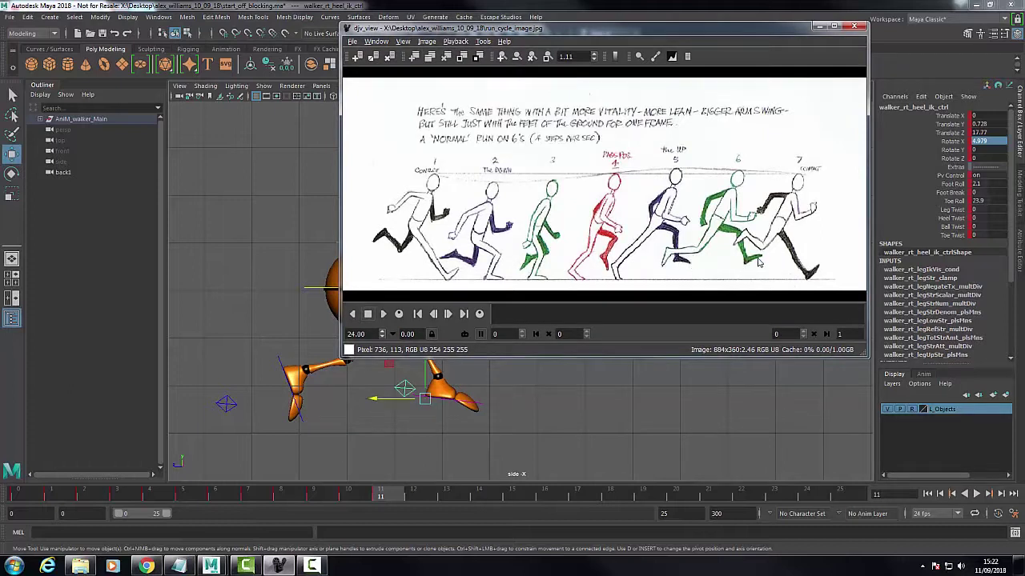
click(818, 25)
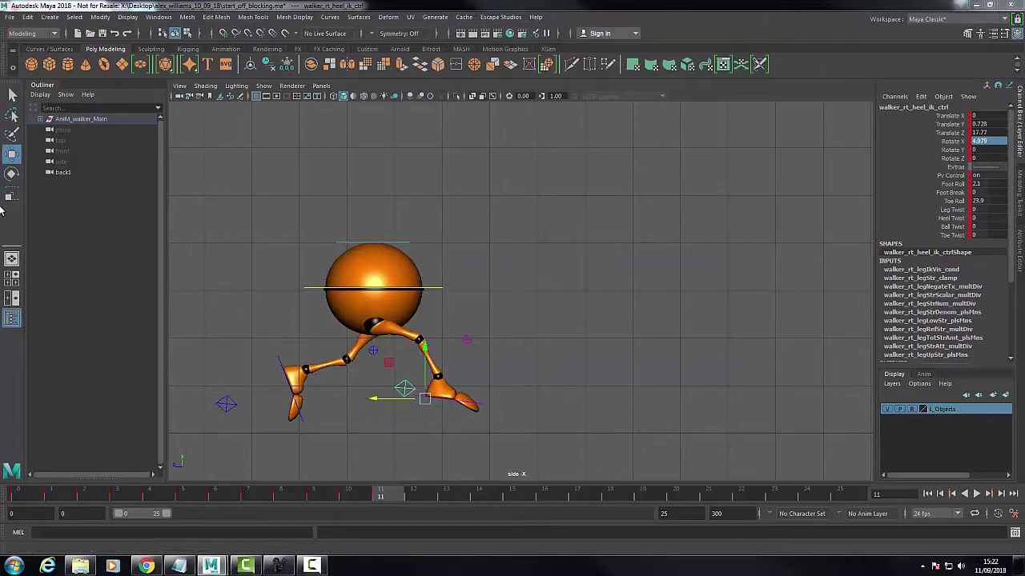
- Rotate the right heel control to Rotate X -13.182 and set its Toe Roll to 14.5 at frame 11
click(12, 173)
mouse_move(401, 365)
mouse_down()
mouse_move(403, 357)
mouse_move(402, 377)
mouse_up()
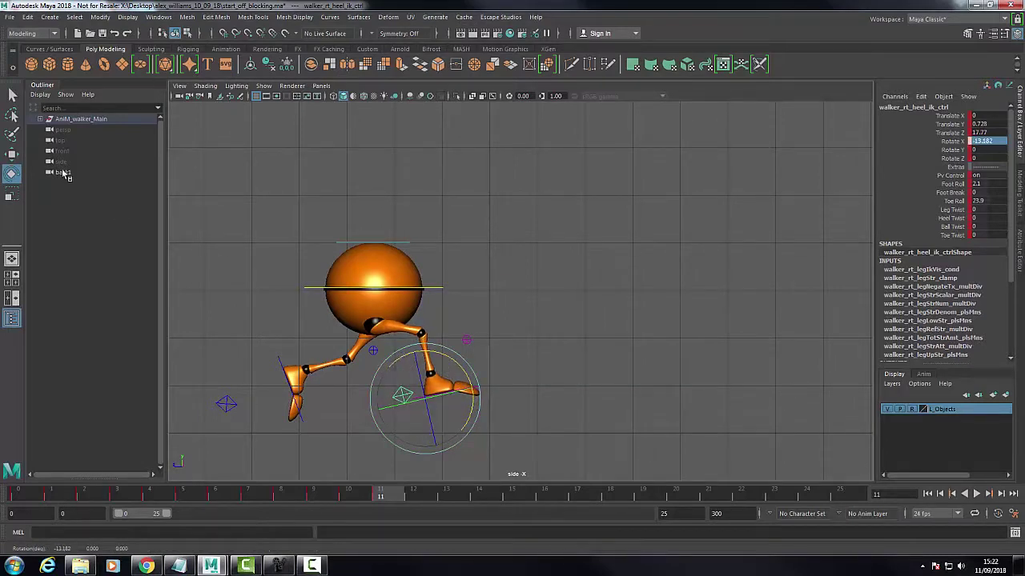
click(955, 201)
middle_drag(636, 305, 605, 301)
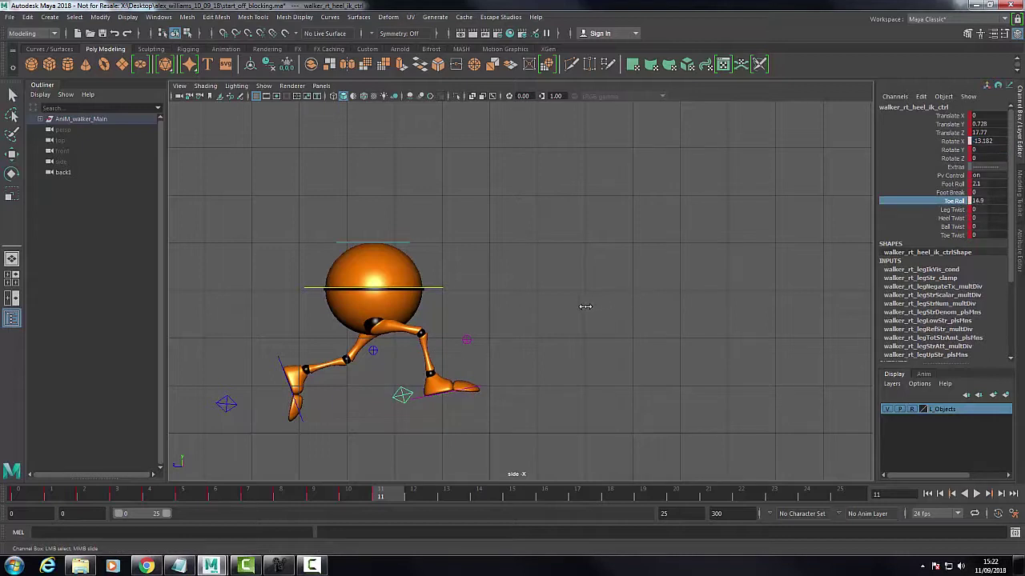
click(230, 262)
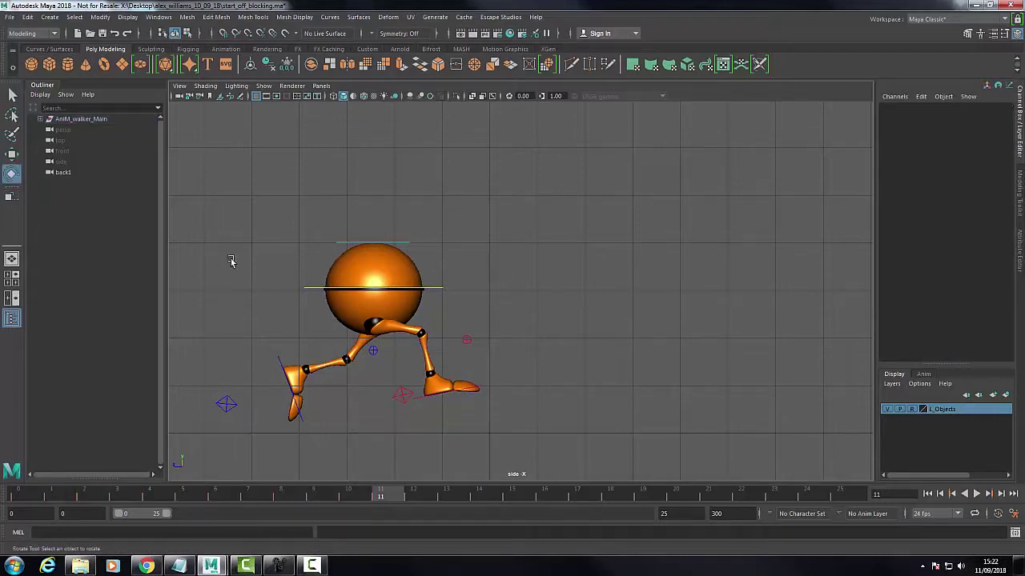
- Move the right heel control to Translate Y 0.672 and Z 17.949, and key all the rig controls at frame 11
click(402, 397)
click(12, 153)
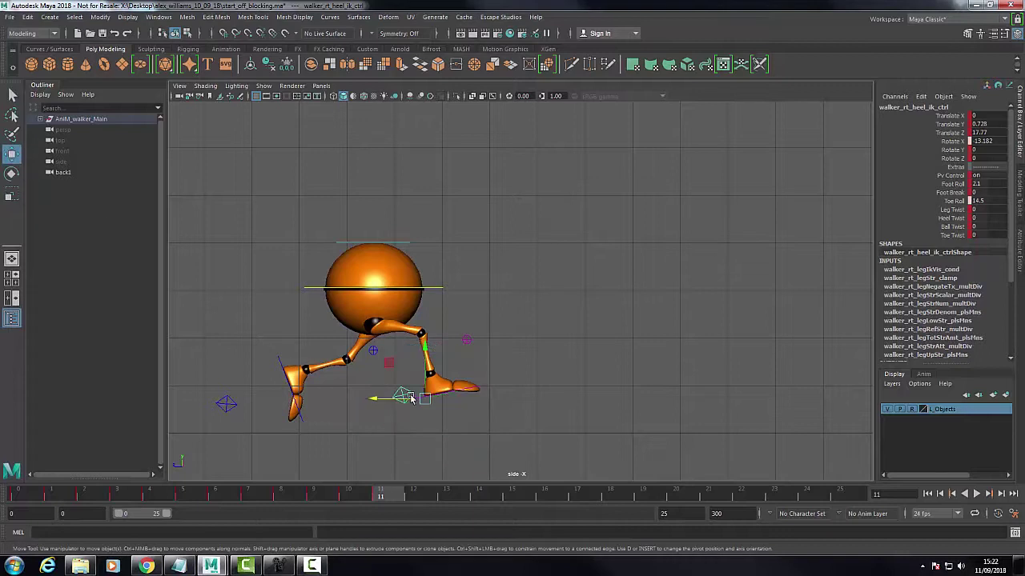
drag(423, 401, 432, 404)
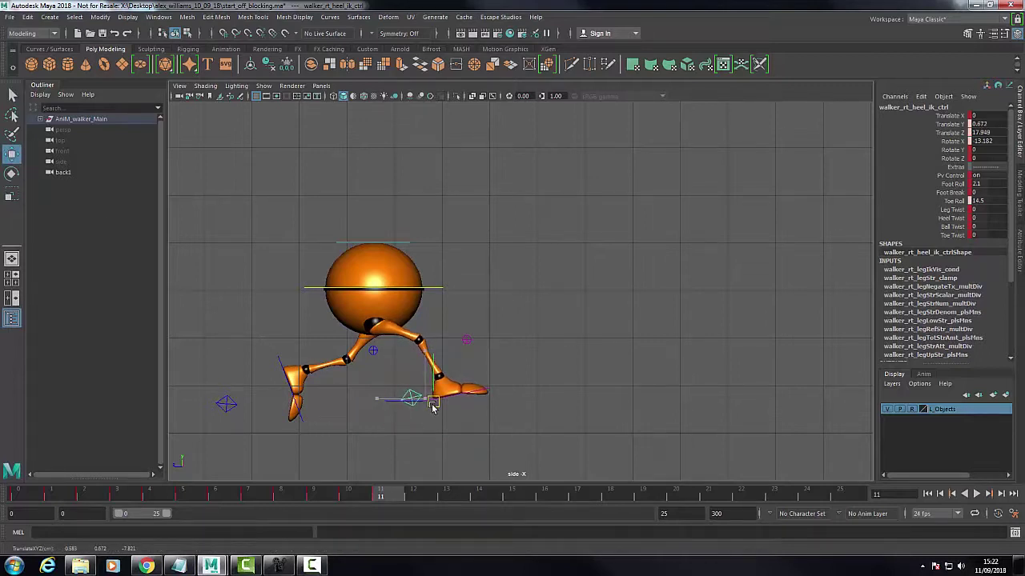
drag(215, 224, 508, 452)
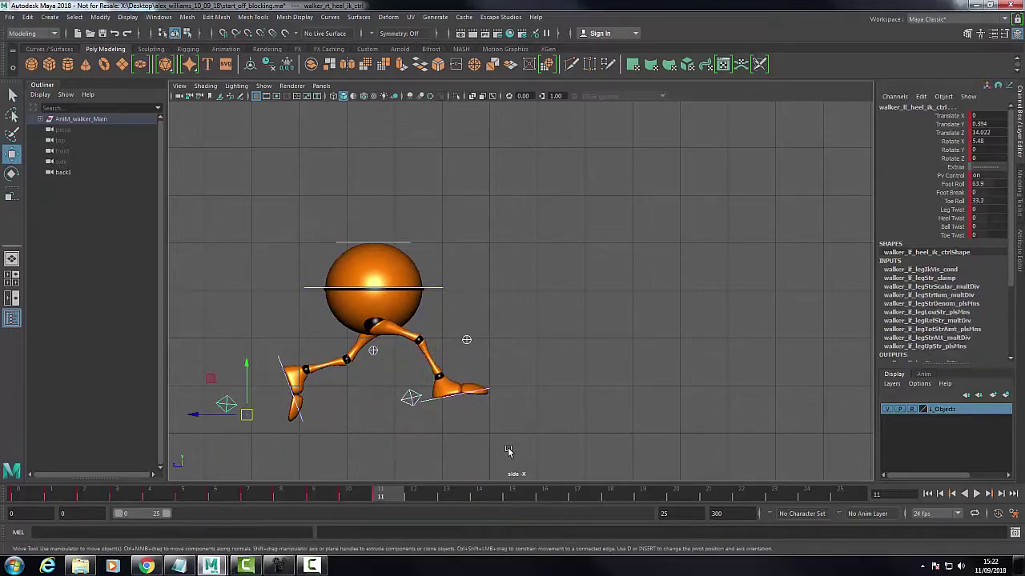
key(s)
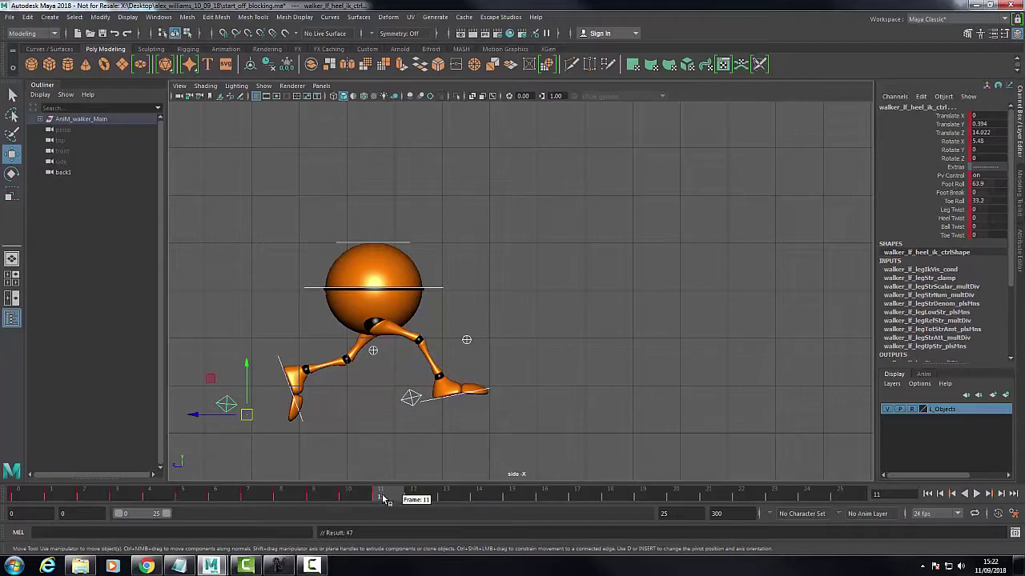
- Go to frame 12 and bring up the run cycle reference image in djv_view
drag(383, 499, 413, 506)
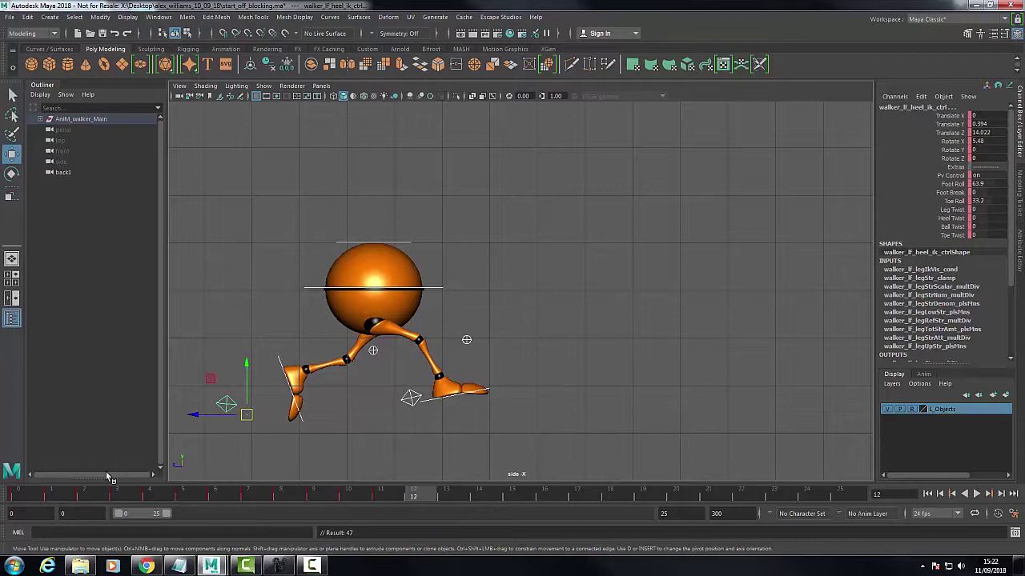
mouse_move(282, 567)
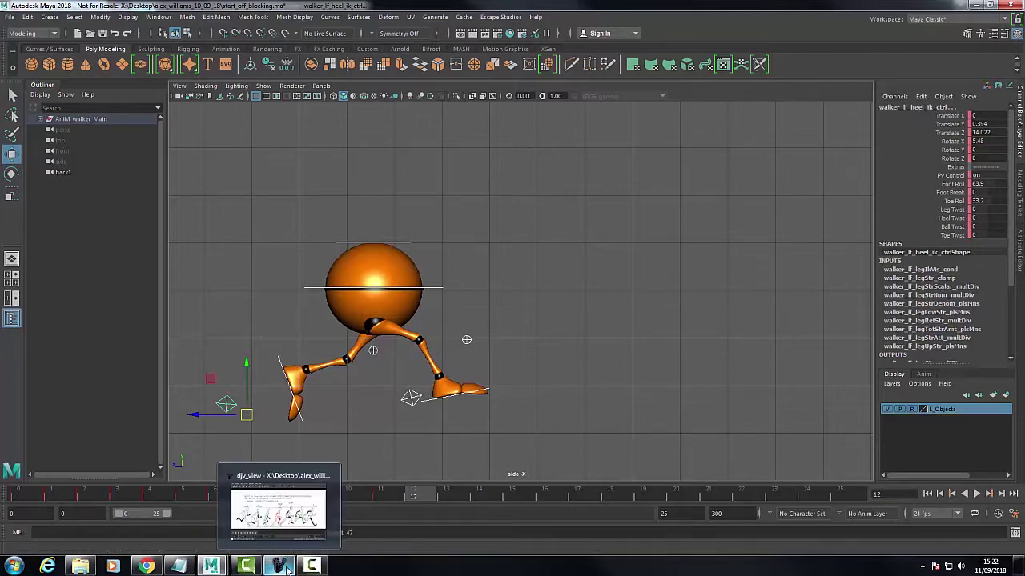
click(279, 508)
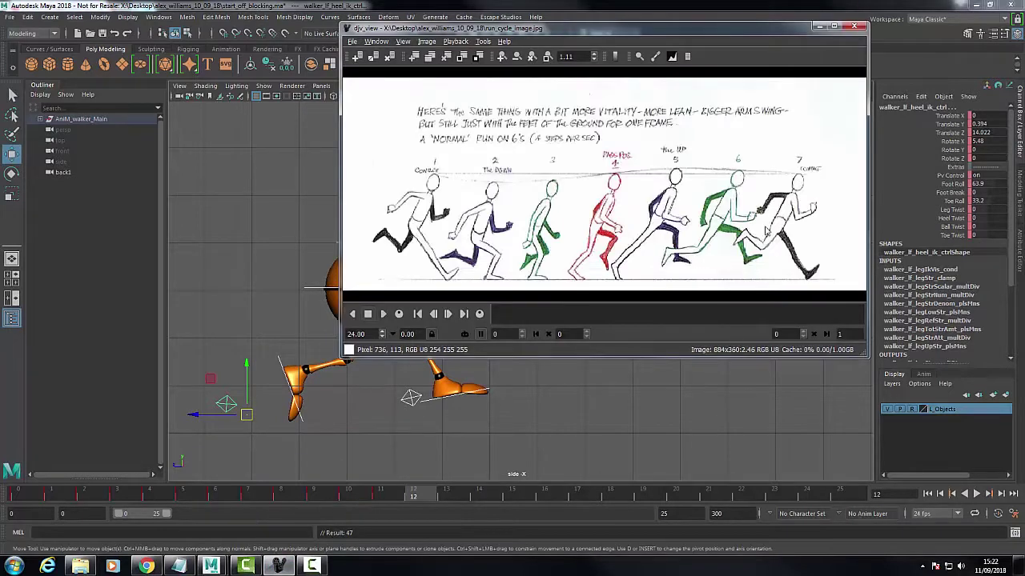
- At frame 12, lower the body control to about Translate Y -0.61, Z -16.85 and bring the right front foot down to the ground line
click(818, 27)
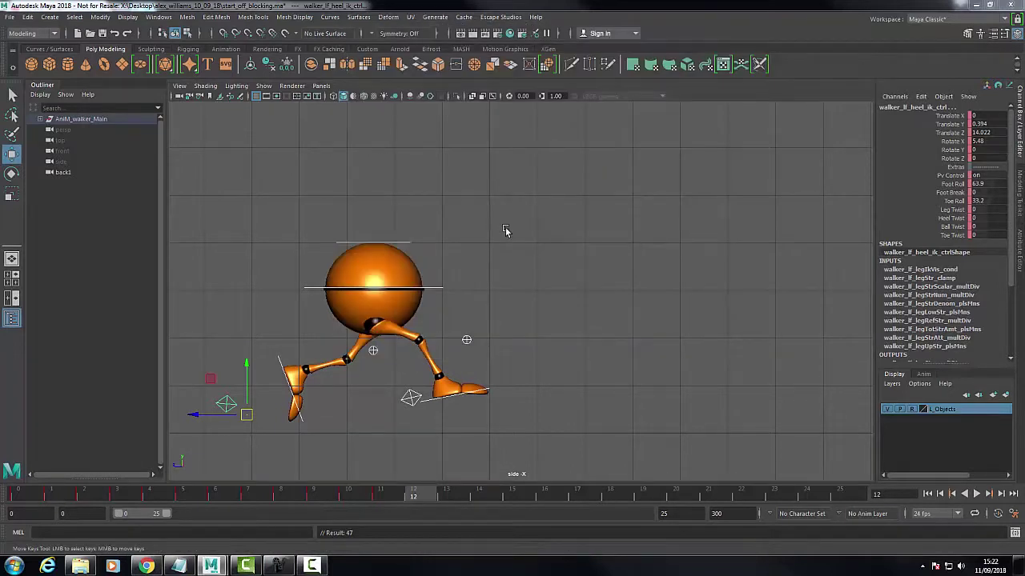
click(439, 290)
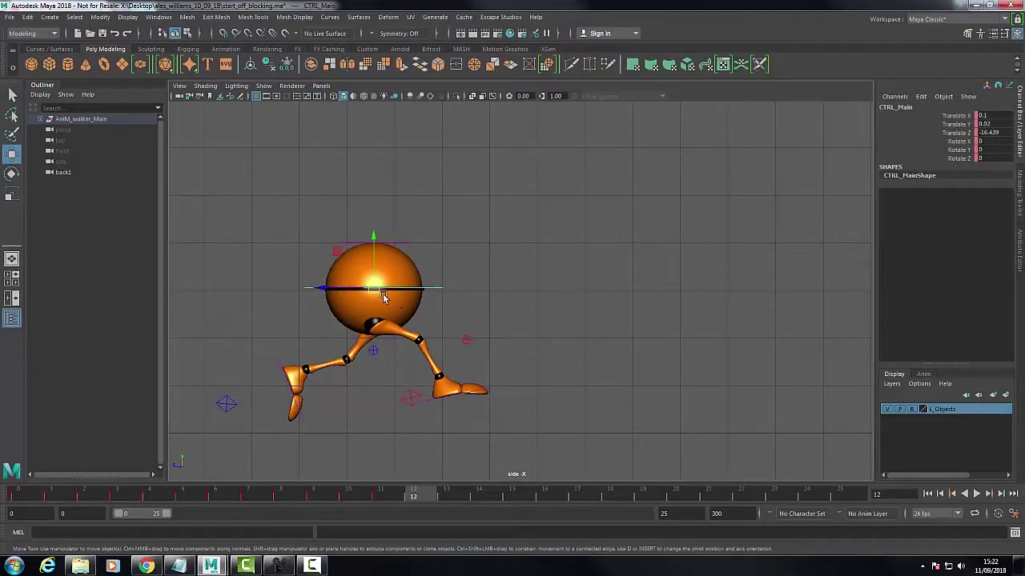
drag(384, 296, 388, 301)
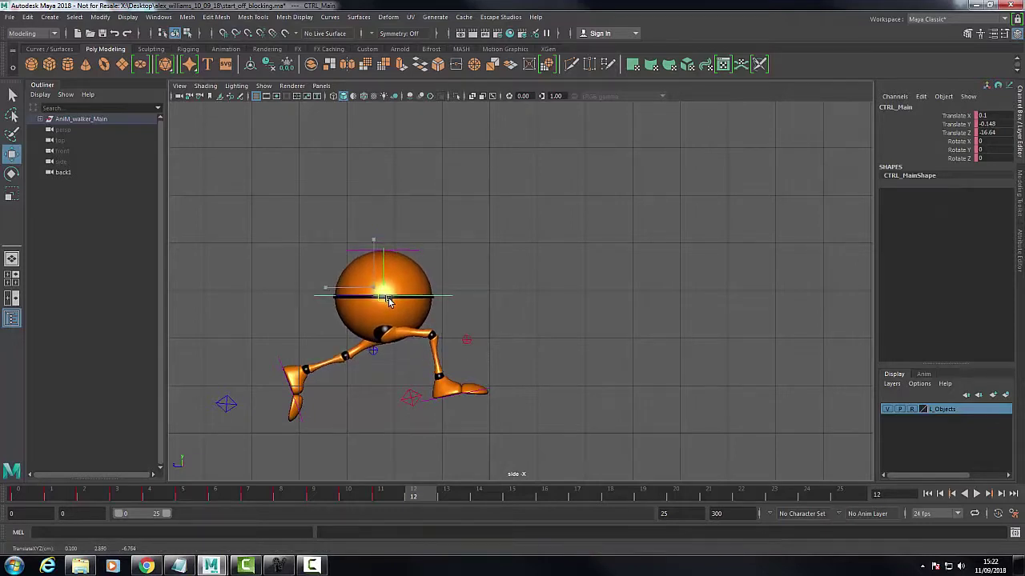
click(411, 398)
drag(432, 412, 451, 442)
click(447, 297)
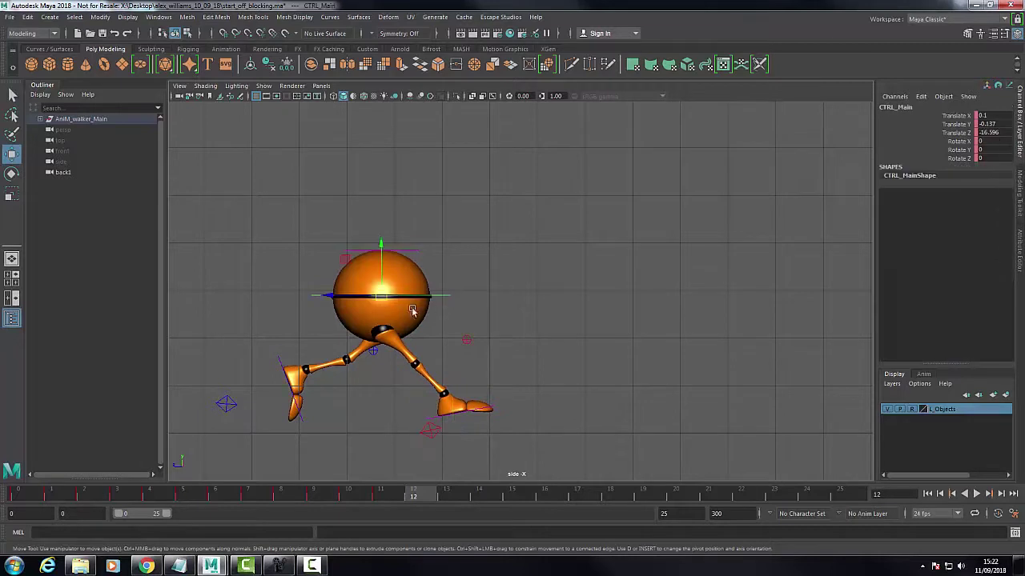
drag(386, 297, 400, 323)
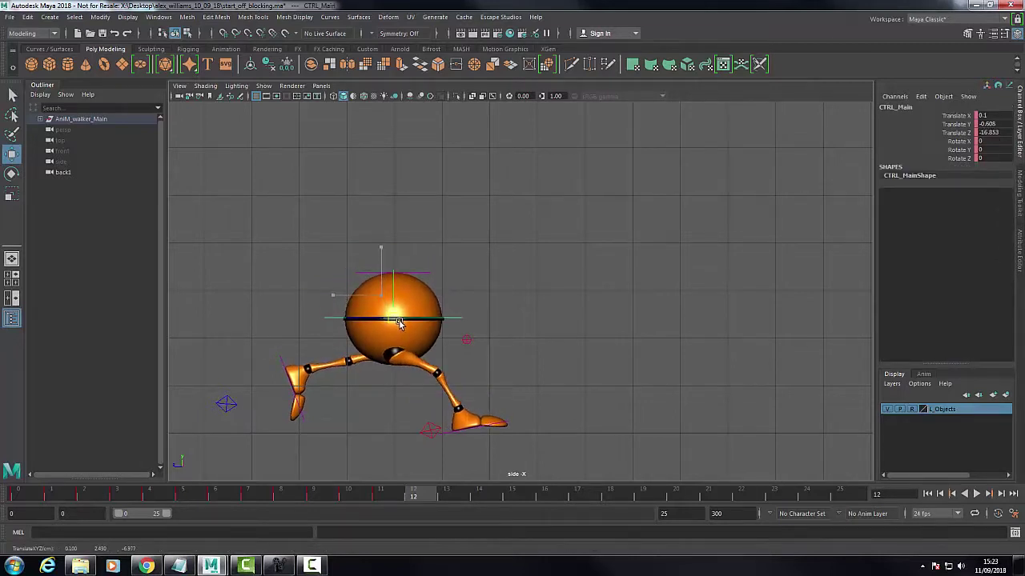
click(435, 427)
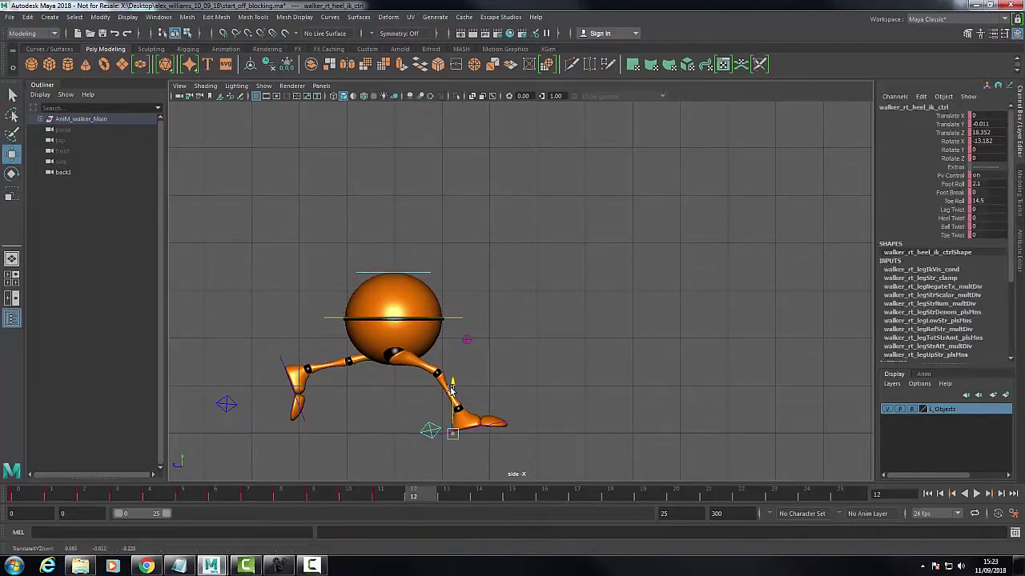
- Move the left knee control forward and set the left rear heel control to about Translate Y 0.35, Z 14.63
click(248, 409)
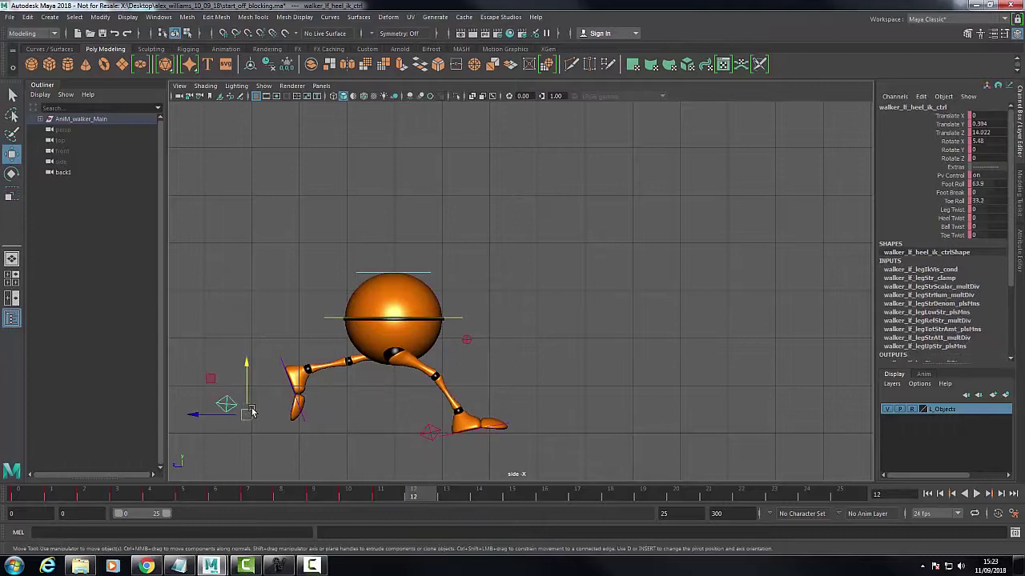
mouse_move(247, 409)
mouse_down()
mouse_move(266, 417)
mouse_move(240, 413)
mouse_up()
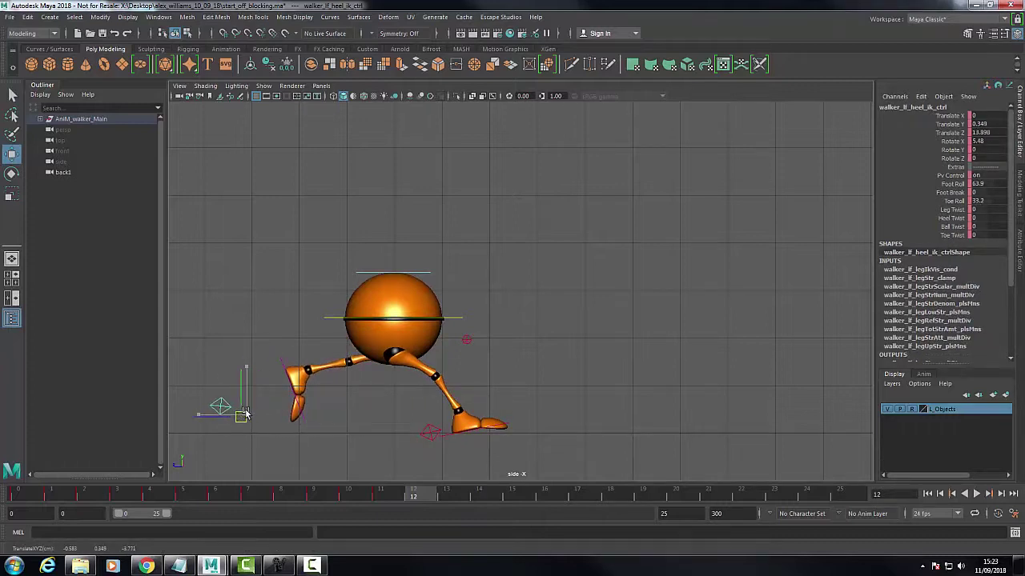
click(356, 344)
drag(361, 333, 324, 370)
click(228, 407)
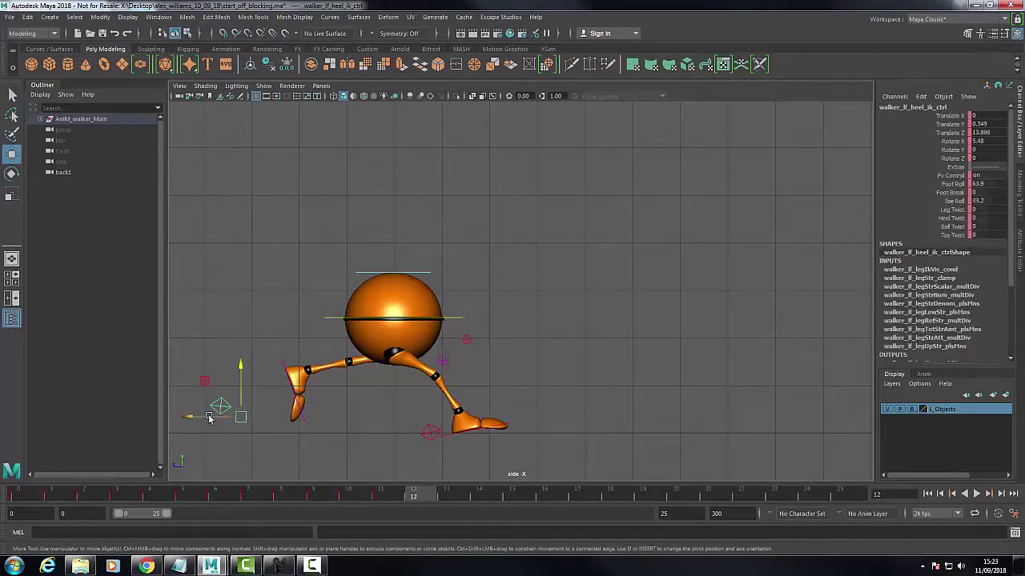
drag(206, 419, 234, 420)
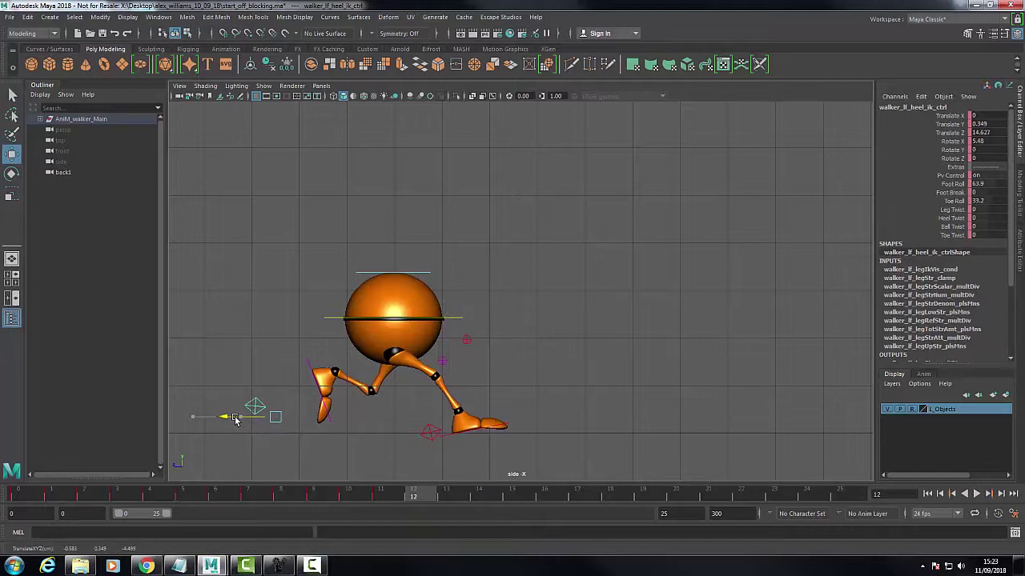
- Tilt the right front foot onto its heel at about Rotate X -40.66 and move it forward to about Translate Z 18.64
click(438, 430)
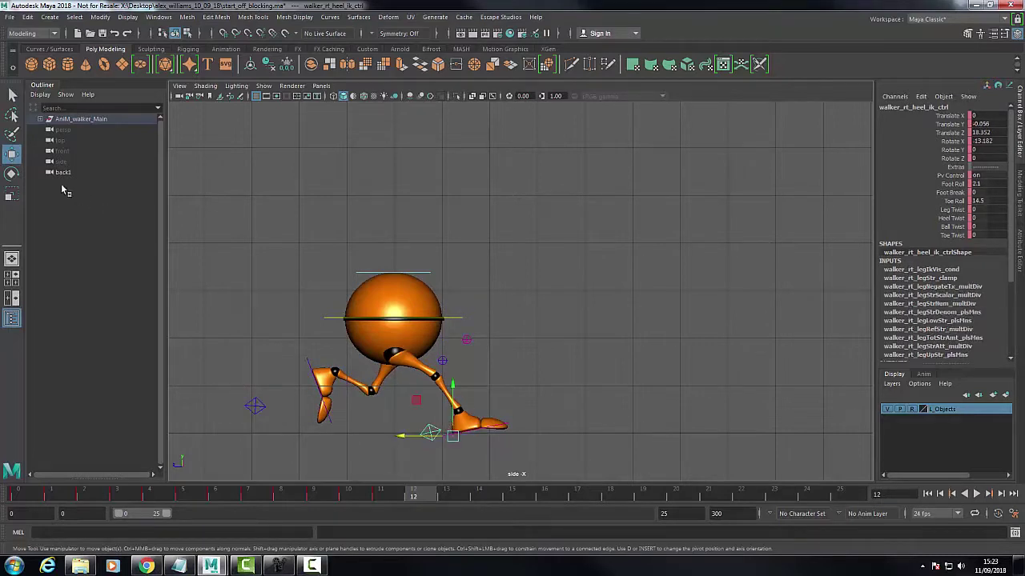
click(11, 173)
drag(477, 397, 455, 394)
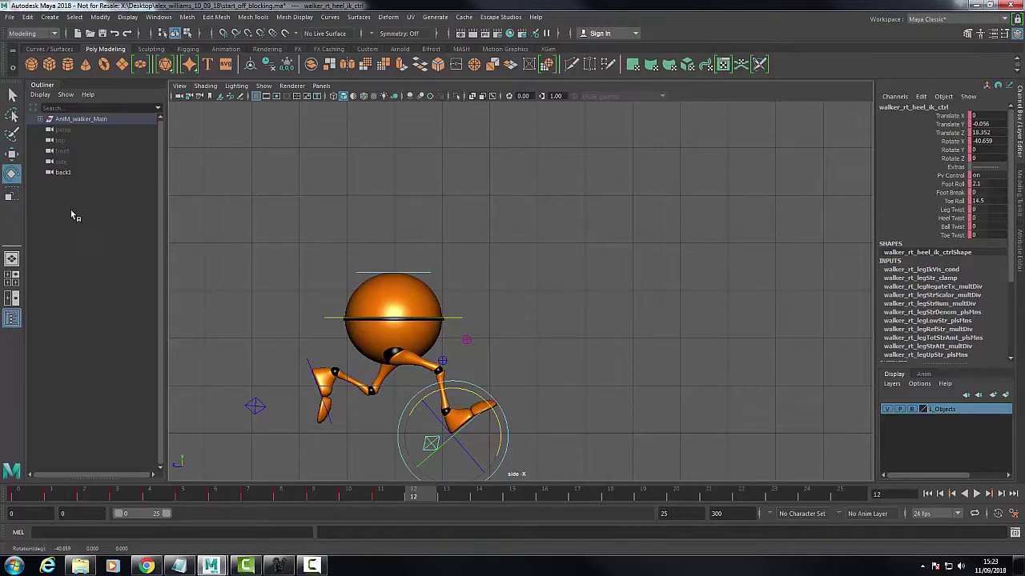
click(12, 155)
drag(414, 438, 429, 440)
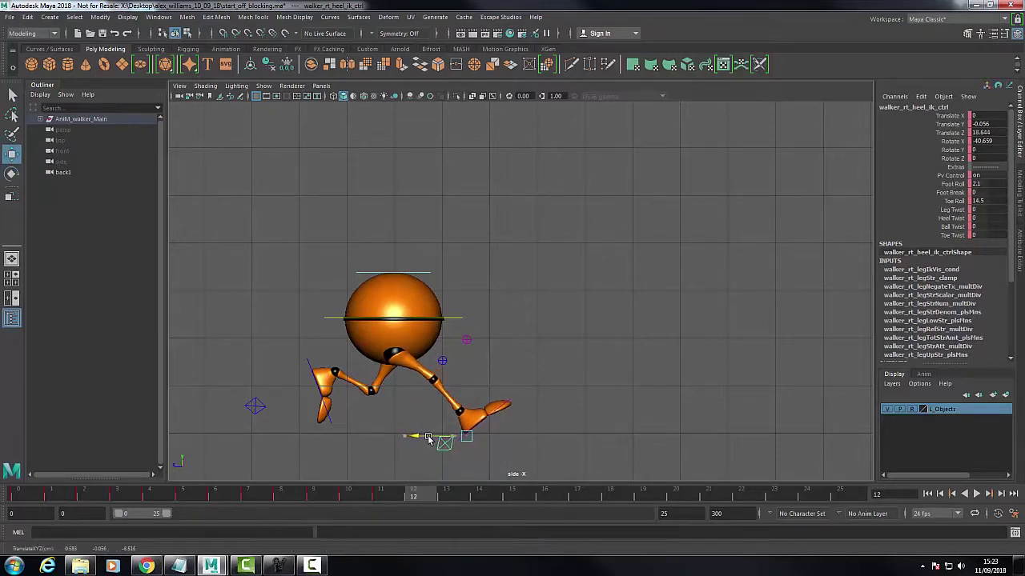
- Shift the body control forward to about Translate Z -16.93 and rotate it to about Rotate Y 9.42, Rotate Z -4.35
click(451, 319)
drag(376, 320, 374, 320)
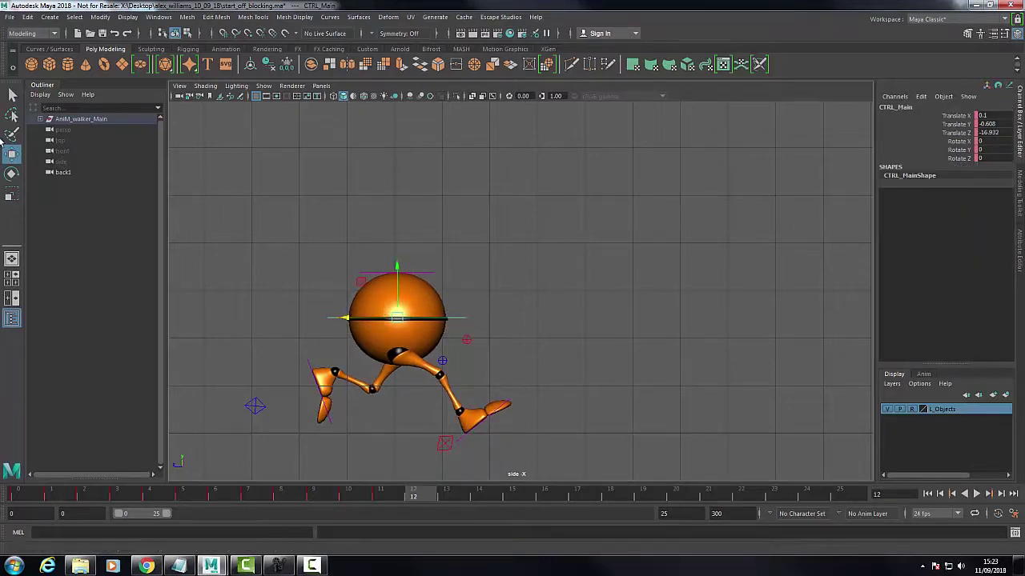
click(12, 94)
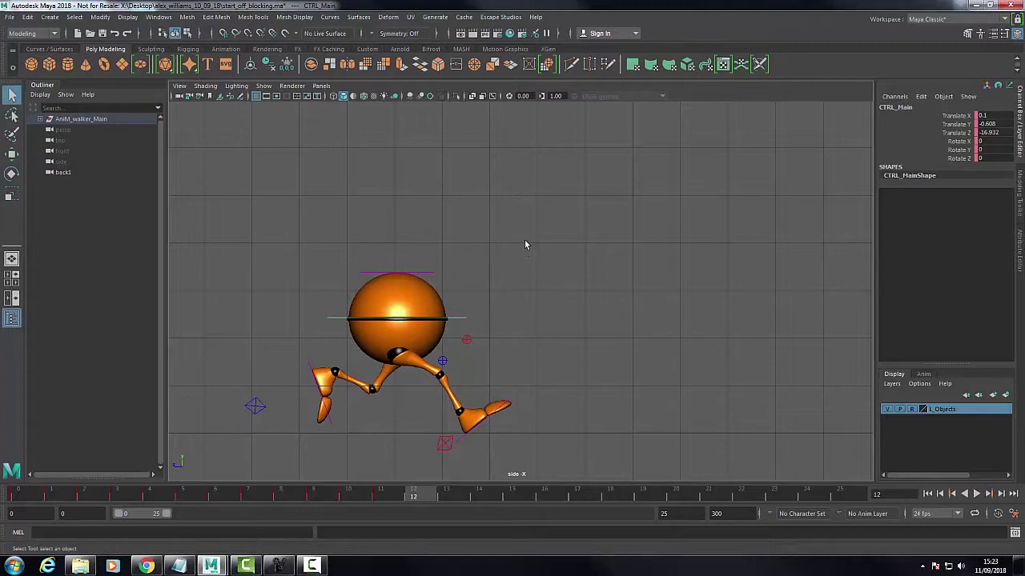
key(space)
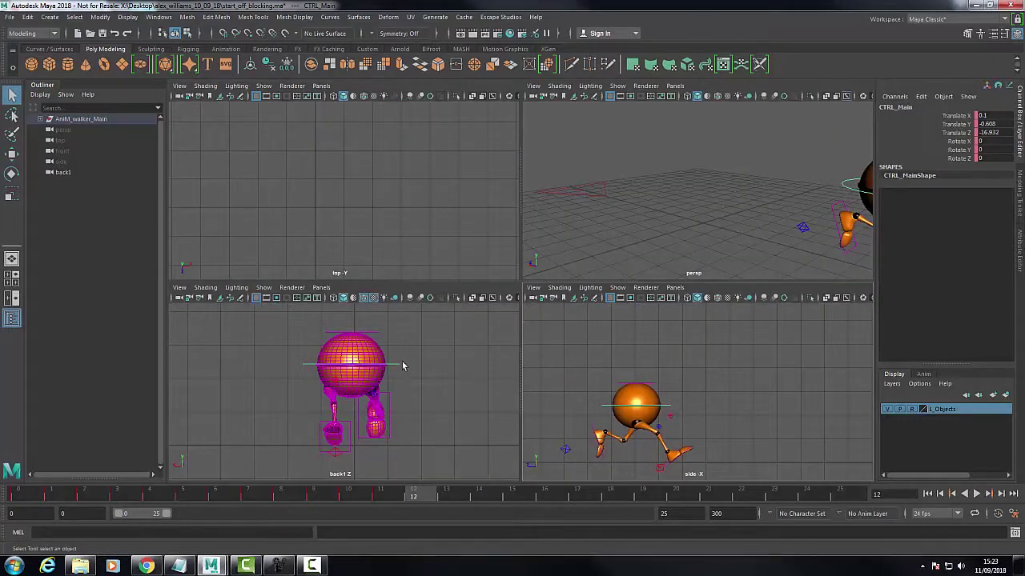
key(e)
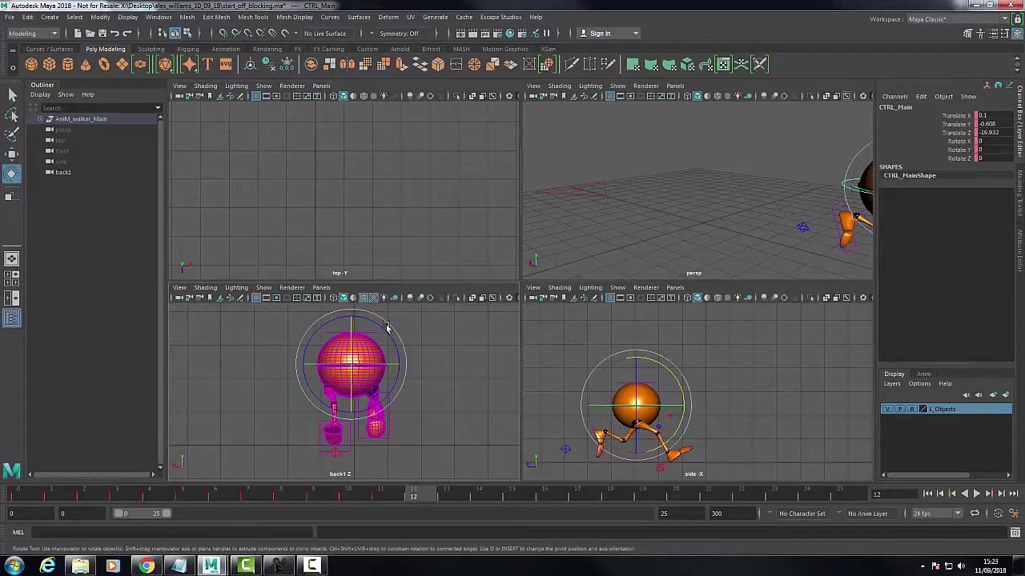
drag(319, 337, 315, 337)
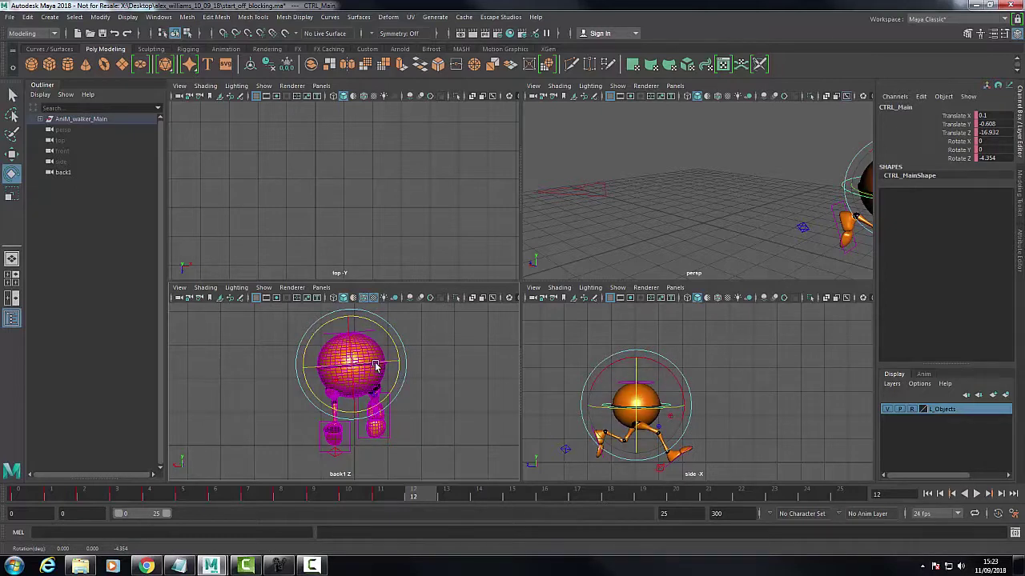
drag(375, 366, 383, 365)
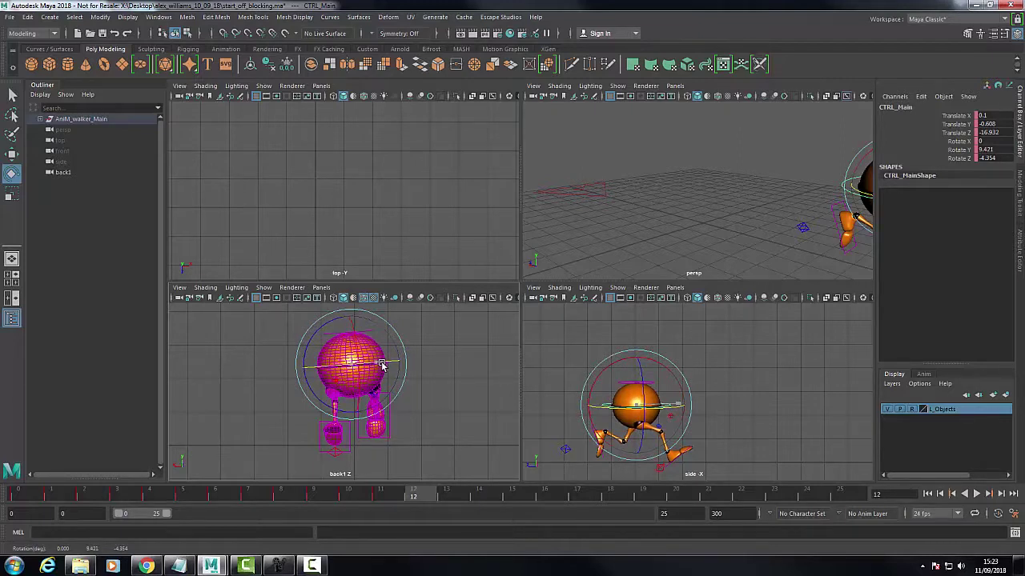
- Move the body slightly further forward and lengthen the stride by moving the right heel control to about Translate Z 19.03
click(12, 153)
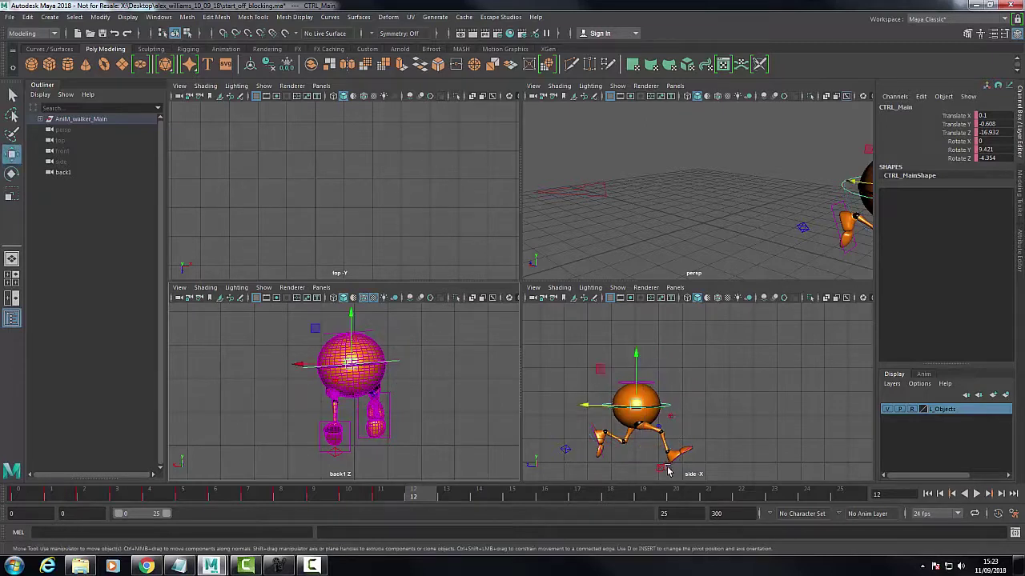
click(668, 469)
drag(629, 467, 633, 466)
click(669, 409)
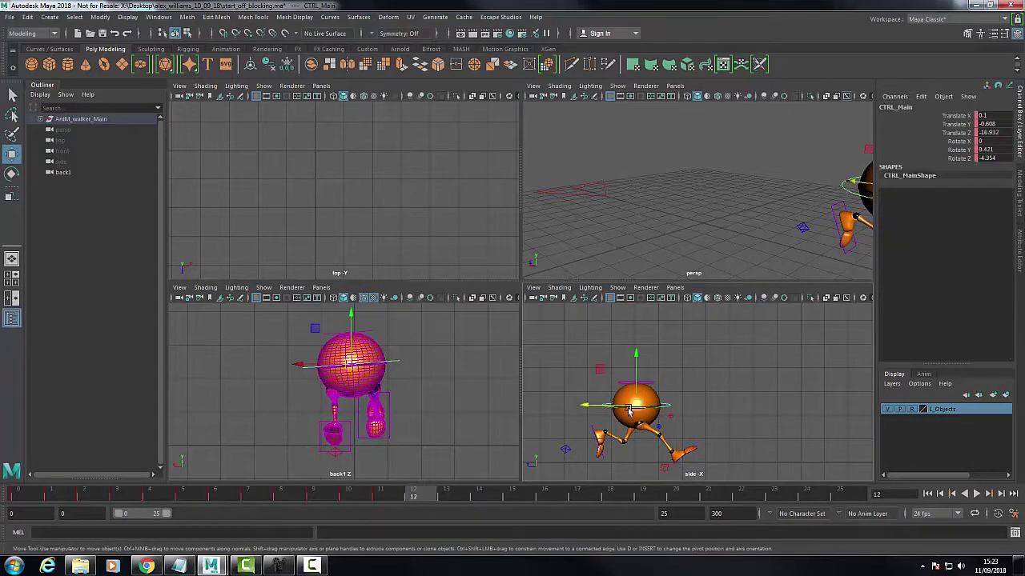
drag(604, 409, 608, 408)
click(658, 469)
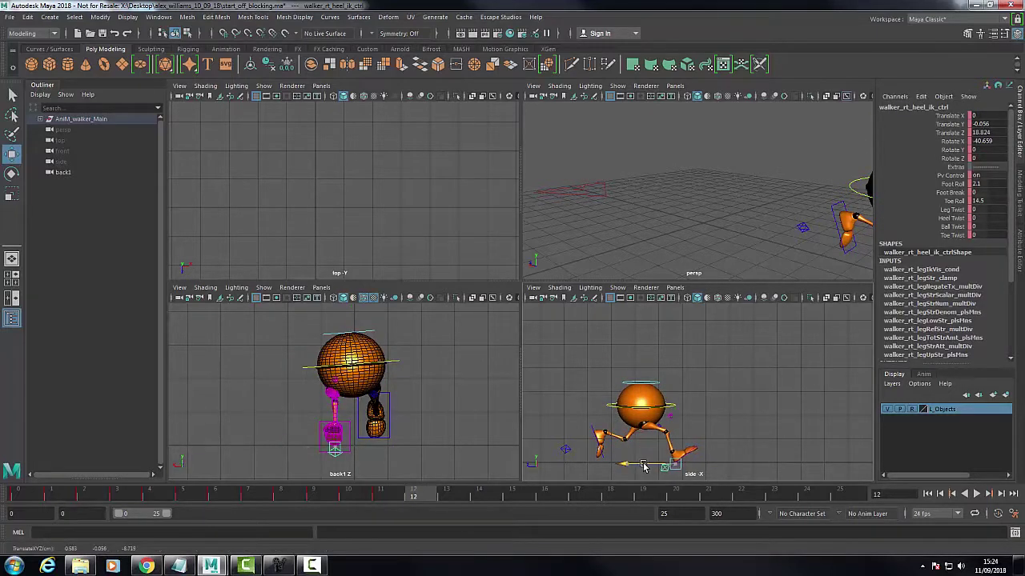
drag(641, 466, 646, 466)
- Raise the left rear heel control to about Translate Y 0.66 and show the pose as a black silhouette in the full side view
click(574, 449)
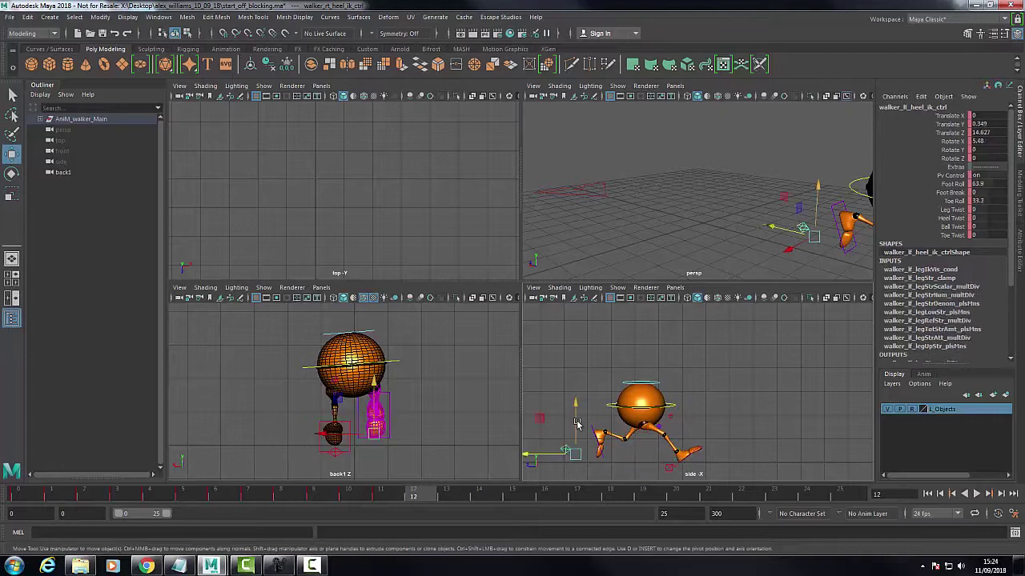
drag(576, 405, 574, 397)
key(space)
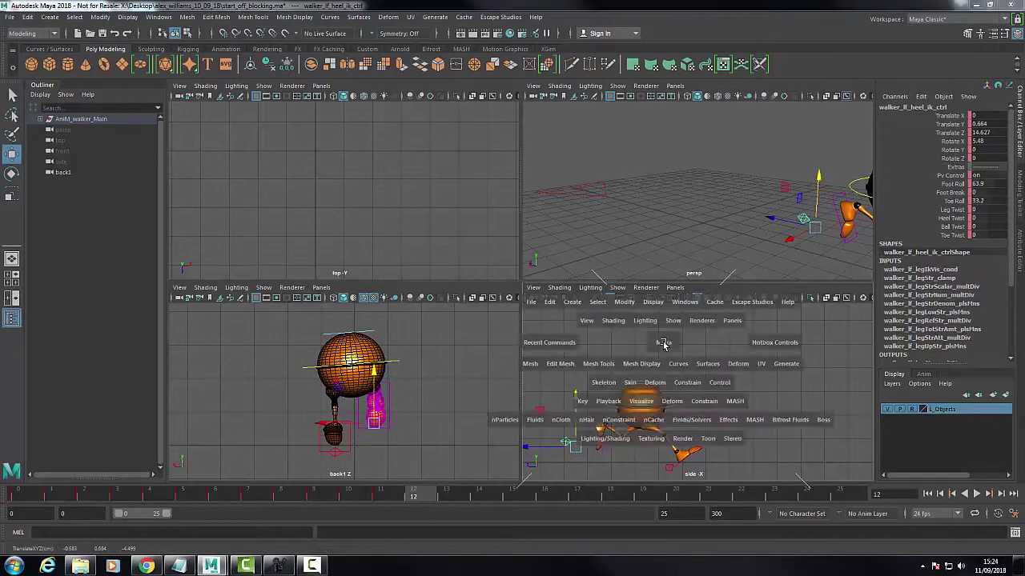
key(7)
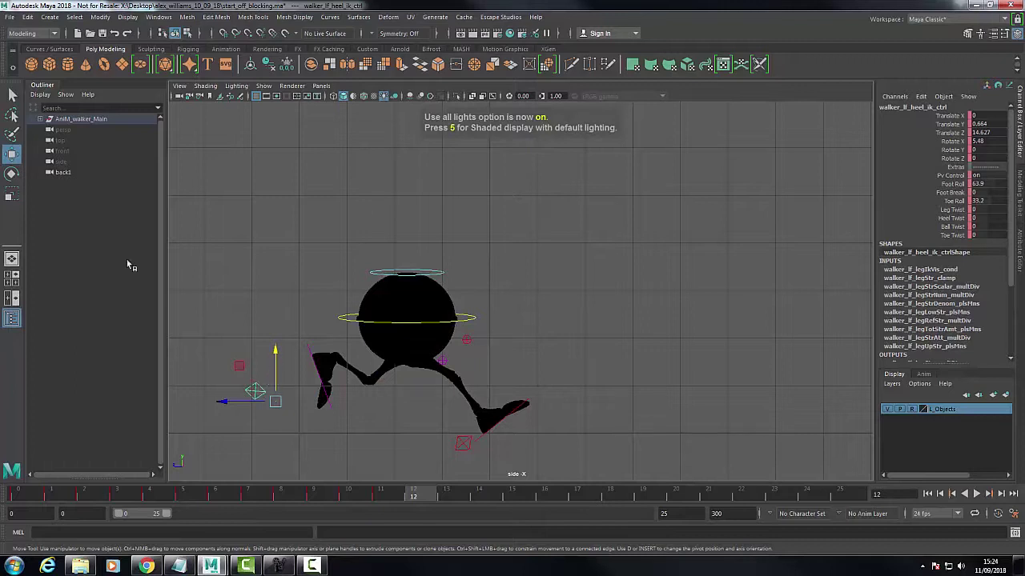
- Rotate the left rear heel control to about Rotate X 24.6 and reposition it at about Translate Y 1.05, Z 14.43
key(e)
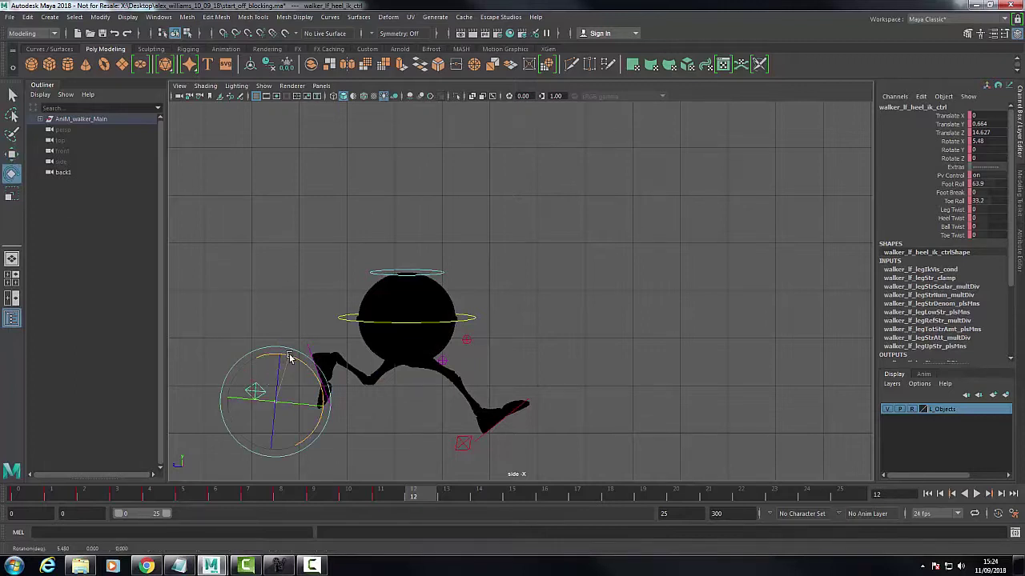
drag(290, 358, 307, 360)
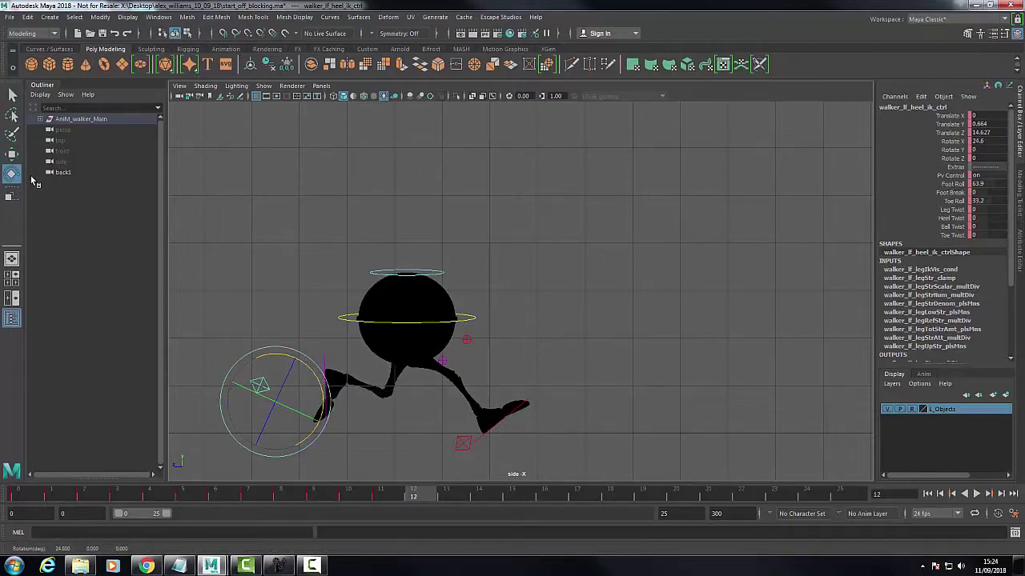
key(w)
mouse_move(282, 400)
mouse_down()
mouse_move(269, 374)
mouse_move(271, 383)
mouse_up()
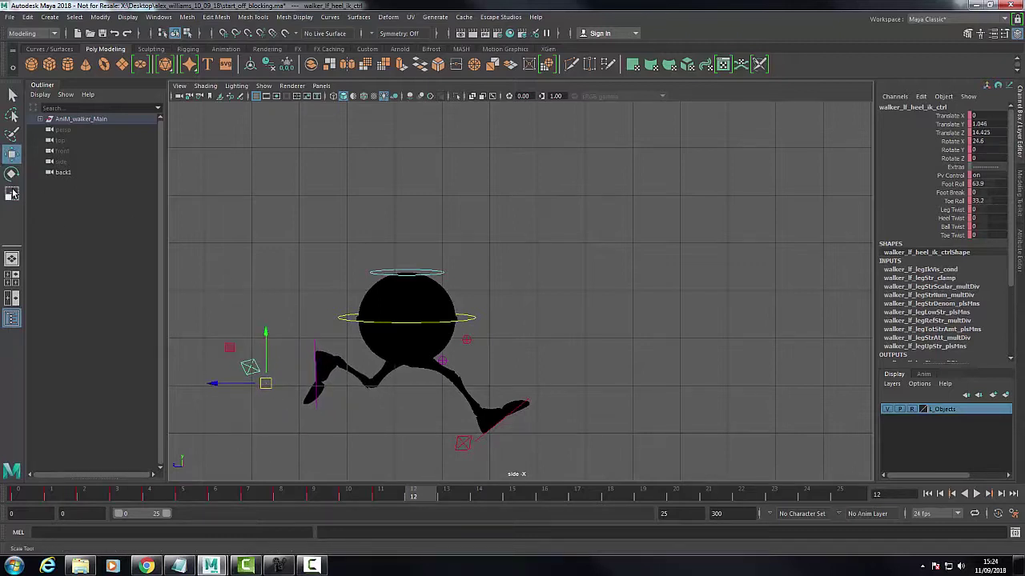
- Reduce the Toe Roll of the left rear foot and set the right front foot's Toe Roll to -10
click(951, 200)
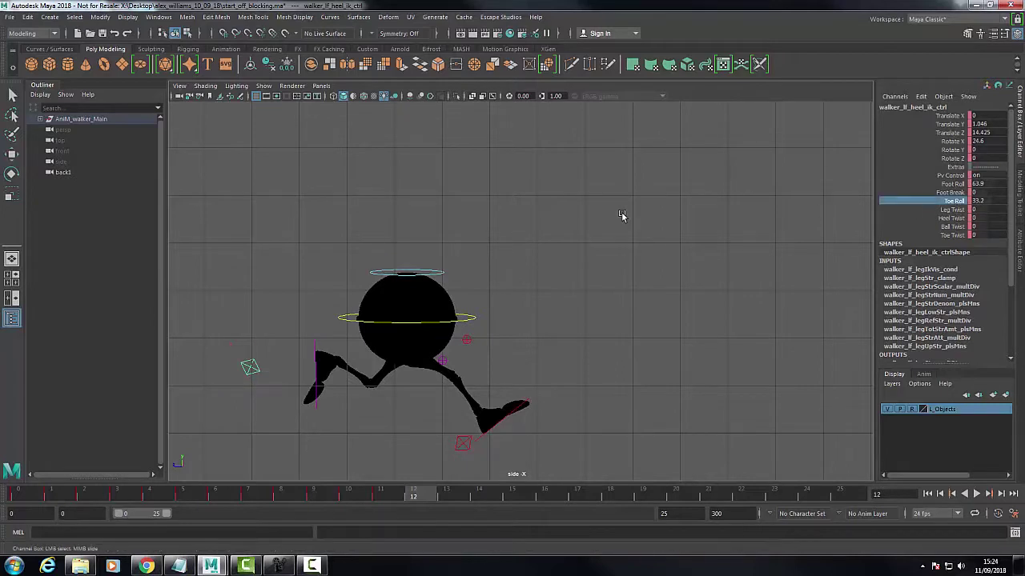
middle_drag(649, 212, 533, 212)
click(464, 445)
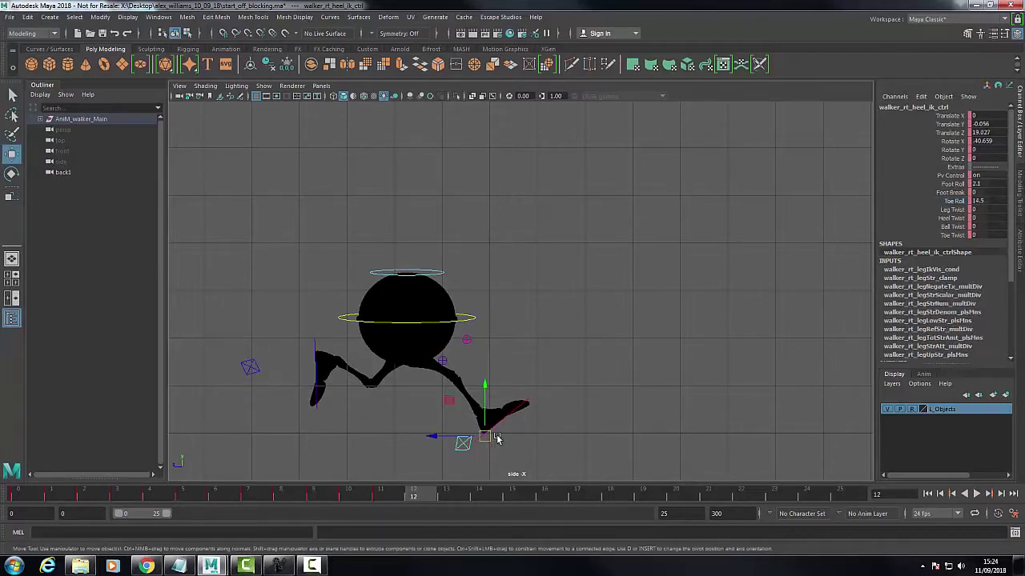
click(954, 201)
middle_drag(734, 222, 604, 214)
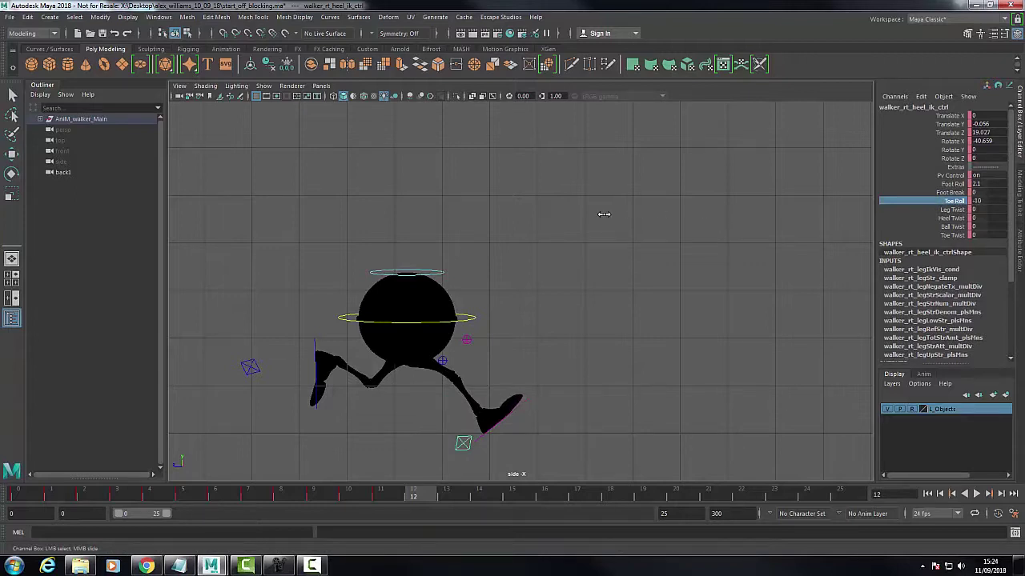
- Tilt the right front foot further to about Rotate X -47.69 and nudge it forward to about Translate Z 19.06
click(11, 173)
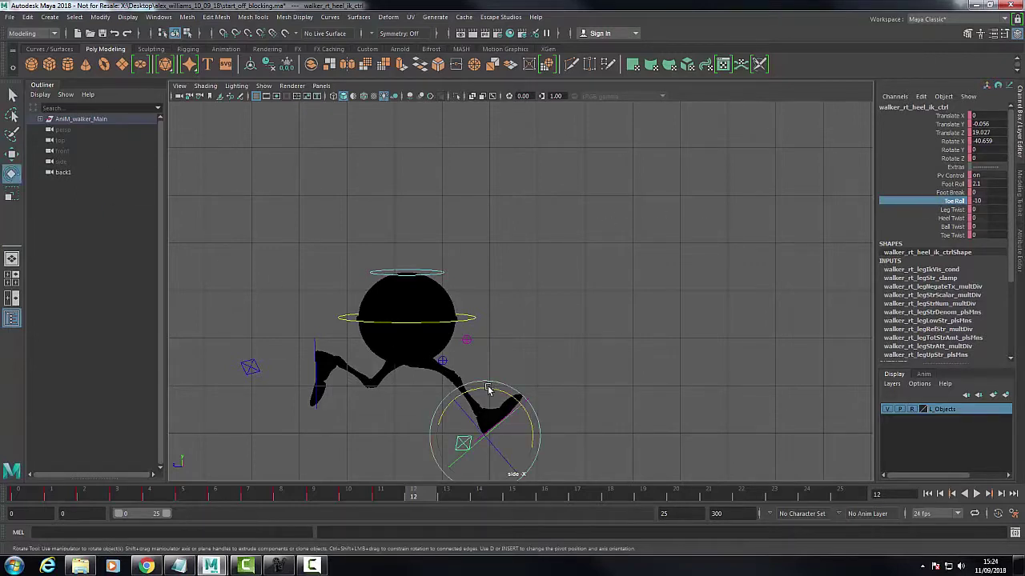
drag(487, 390, 477, 389)
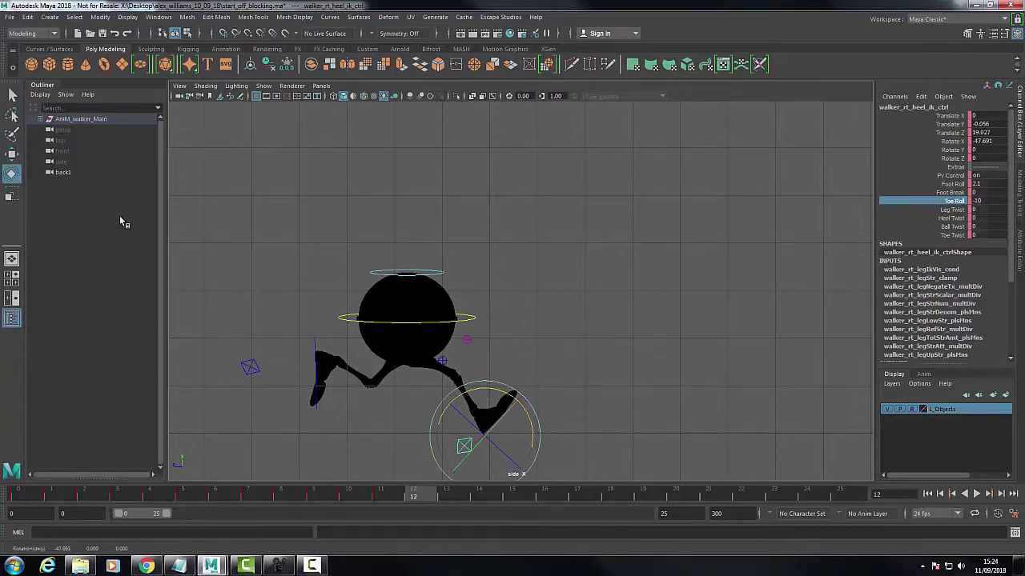
click(11, 153)
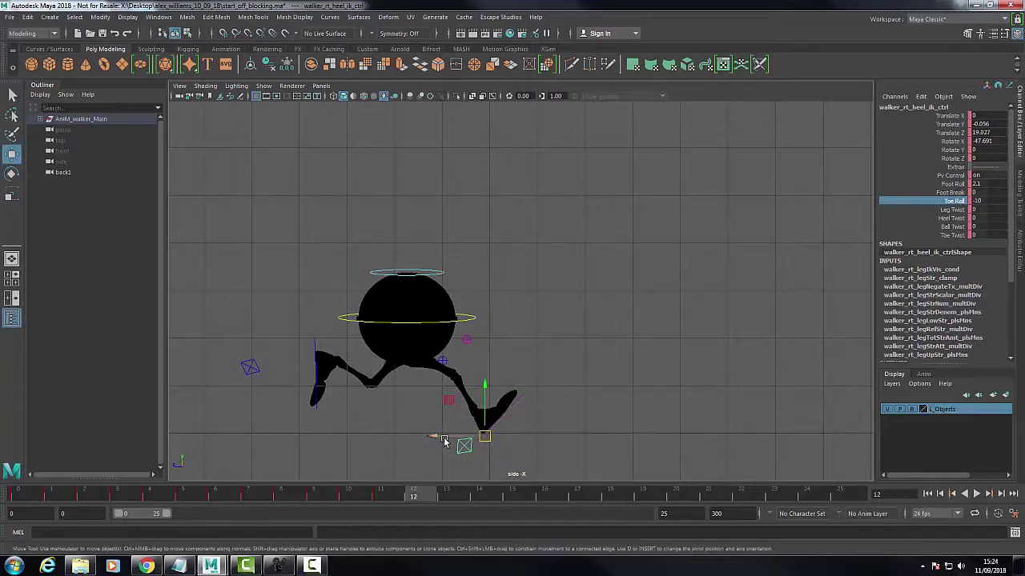
drag(446, 442, 442, 437)
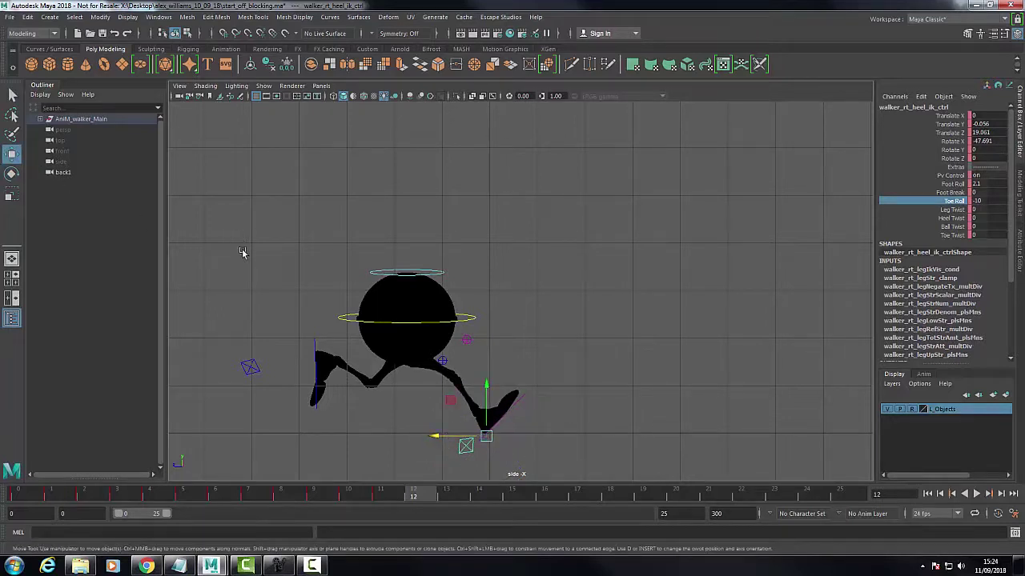
- Key all walker controls at frame 12 and compare the contact pose with the one at frame 0
drag(238, 236, 535, 449)
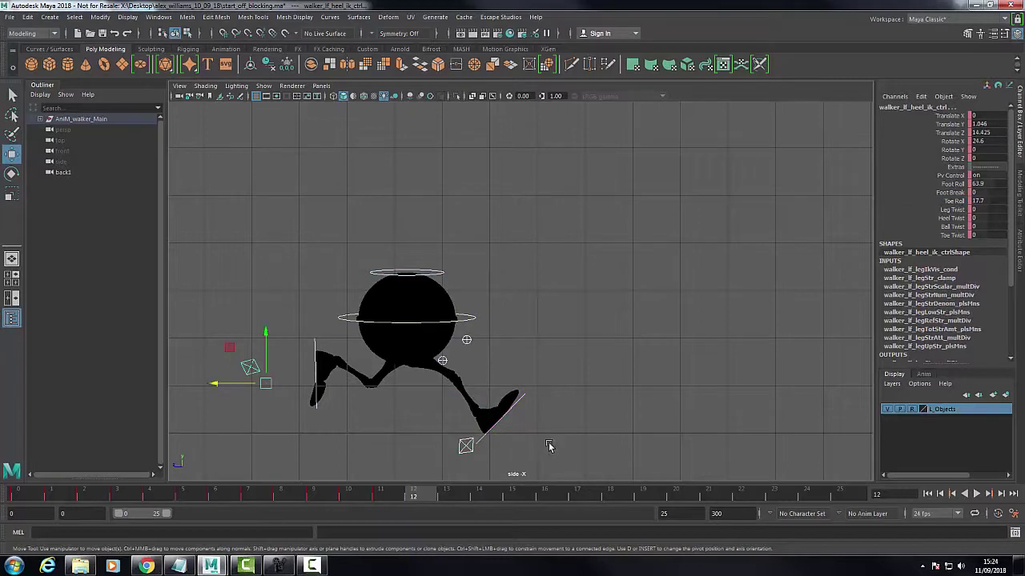
key(s)
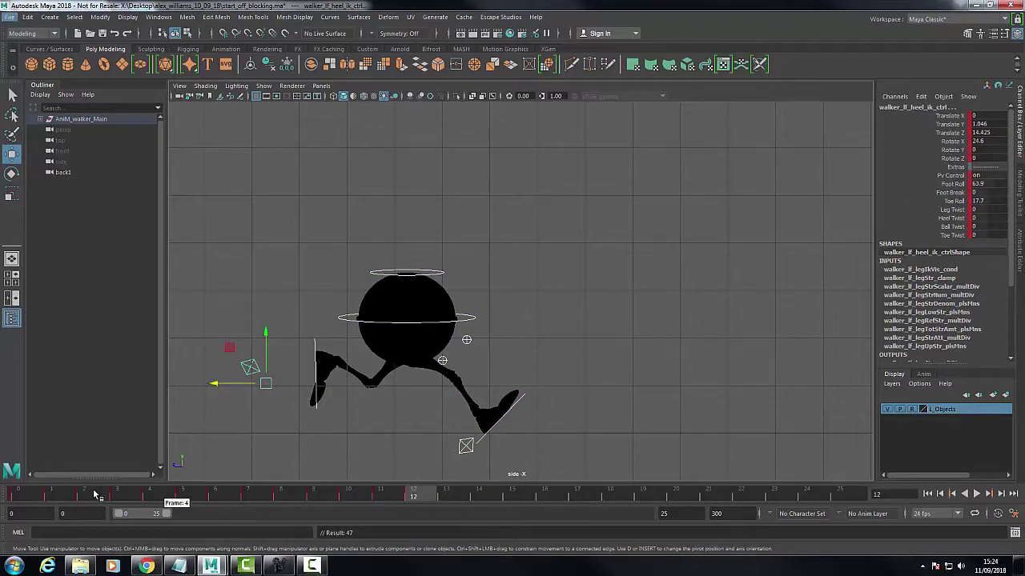
click(18, 494)
alt+middle_drag(355, 398, 540, 411)
click(411, 493)
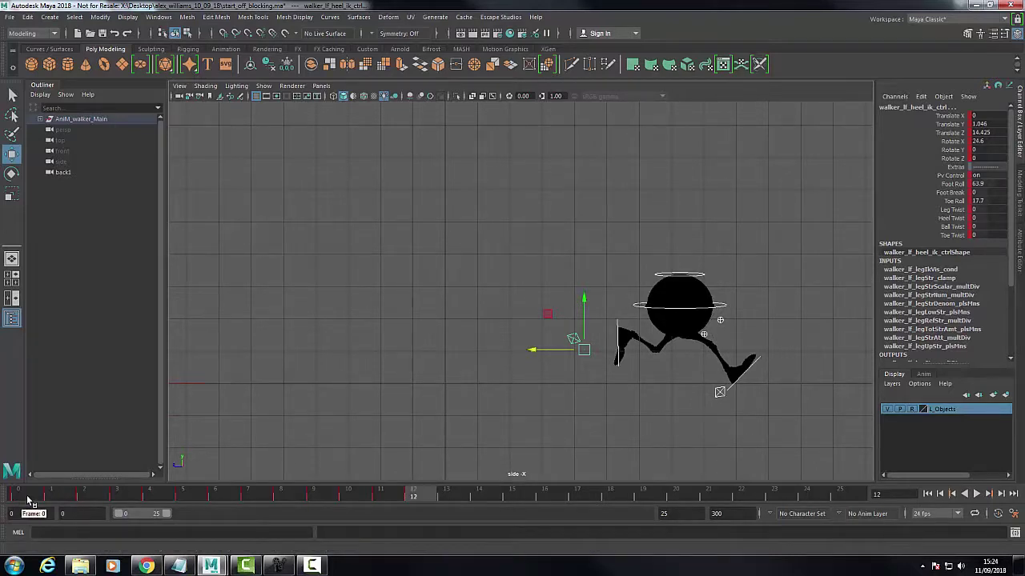
click(29, 497)
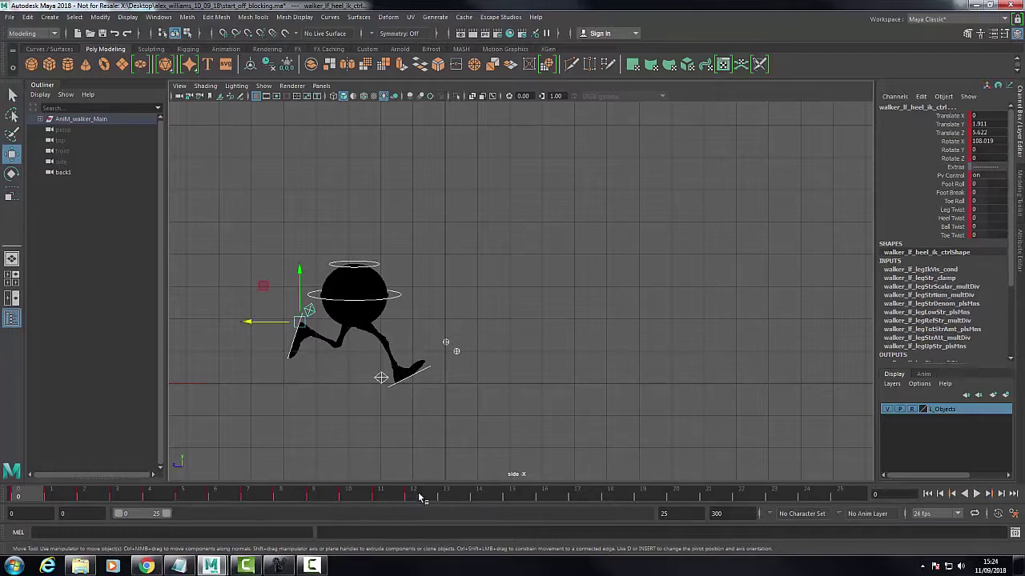
click(417, 495)
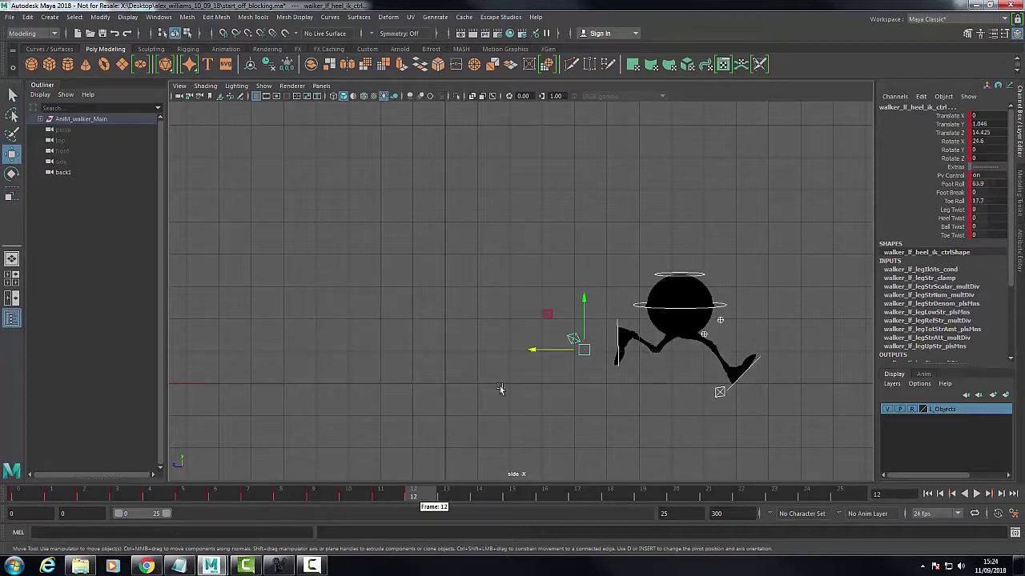
- At frame 12, nudge the body forward to about Translate Z -17.18, the left heel to Z 14.54 and the right heel to Z 19.16
click(728, 306)
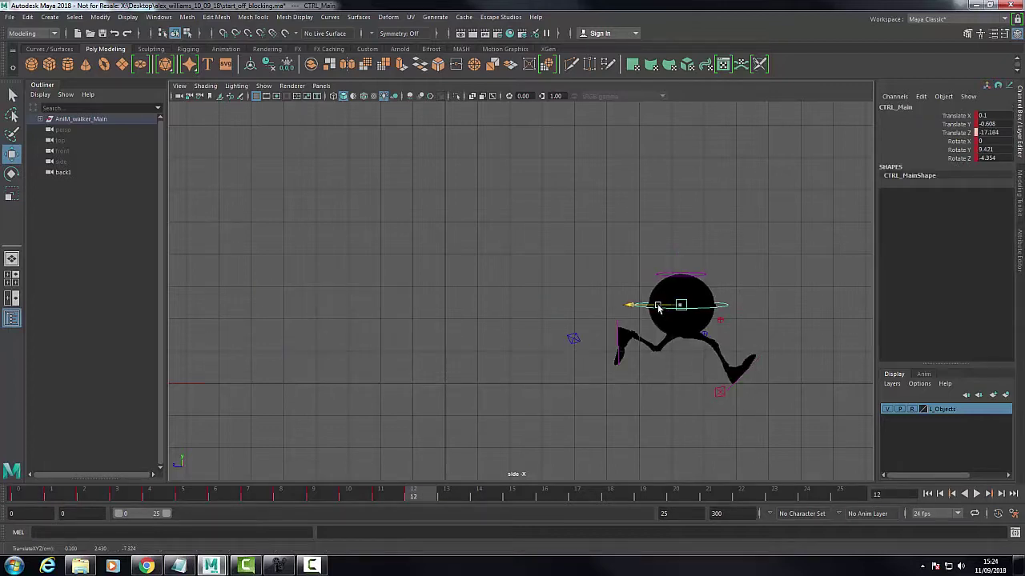
click(574, 340)
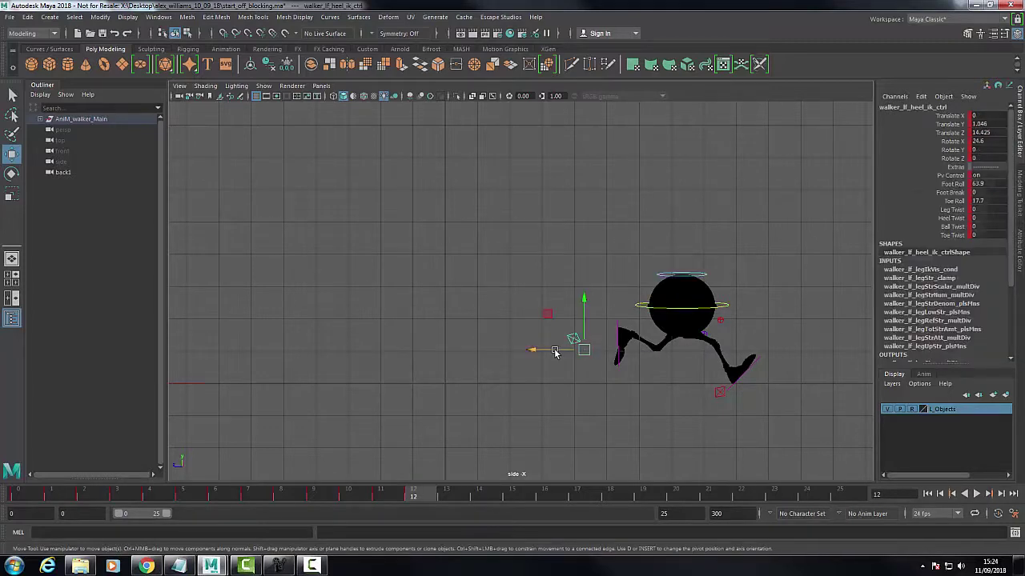
click(718, 391)
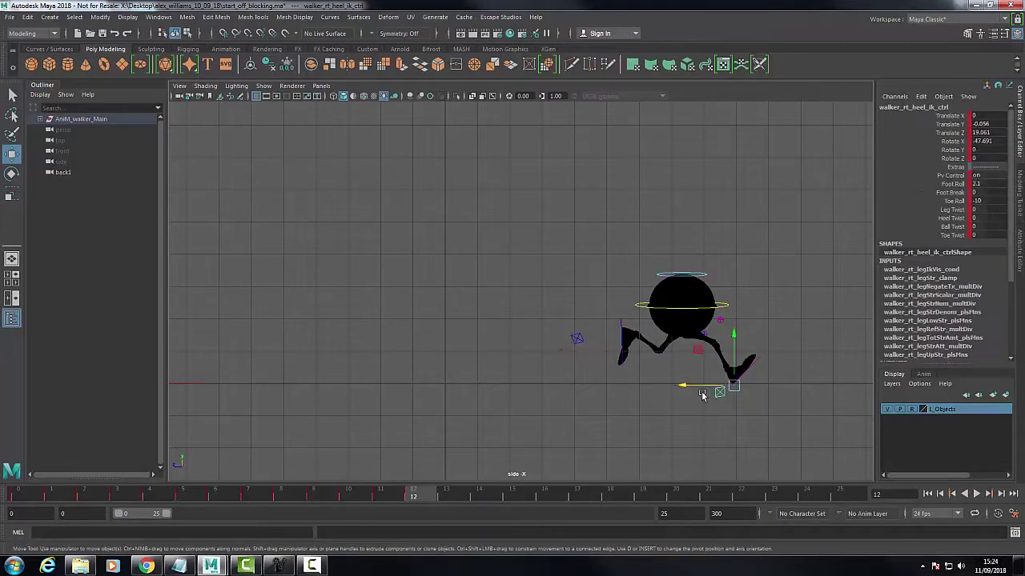
drag(702, 394, 705, 395)
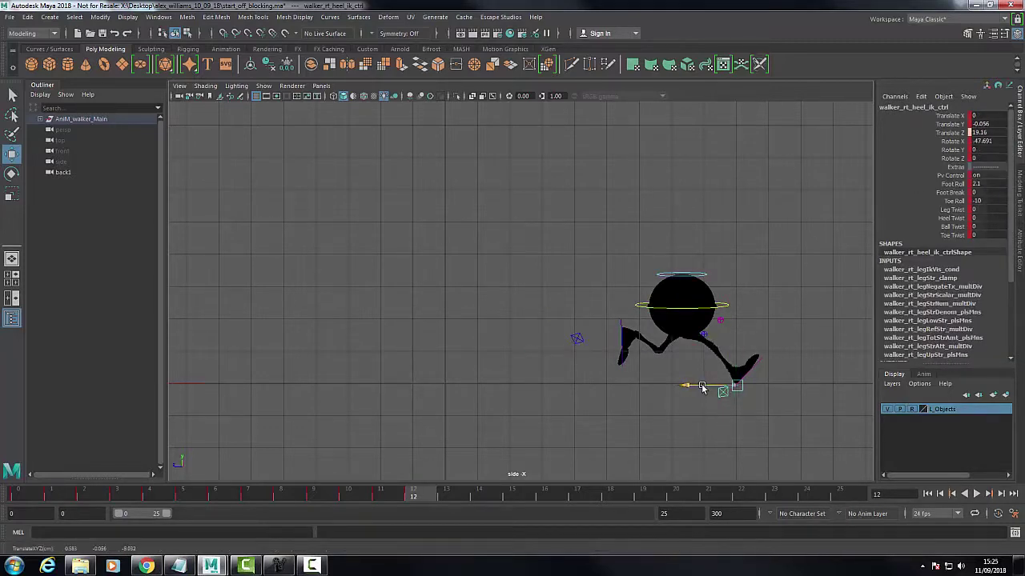
- Reposition the body control at about Translate Y -0.51, Z -17.3 and raise the left rear heel to about Translate Y 1.16
click(727, 310)
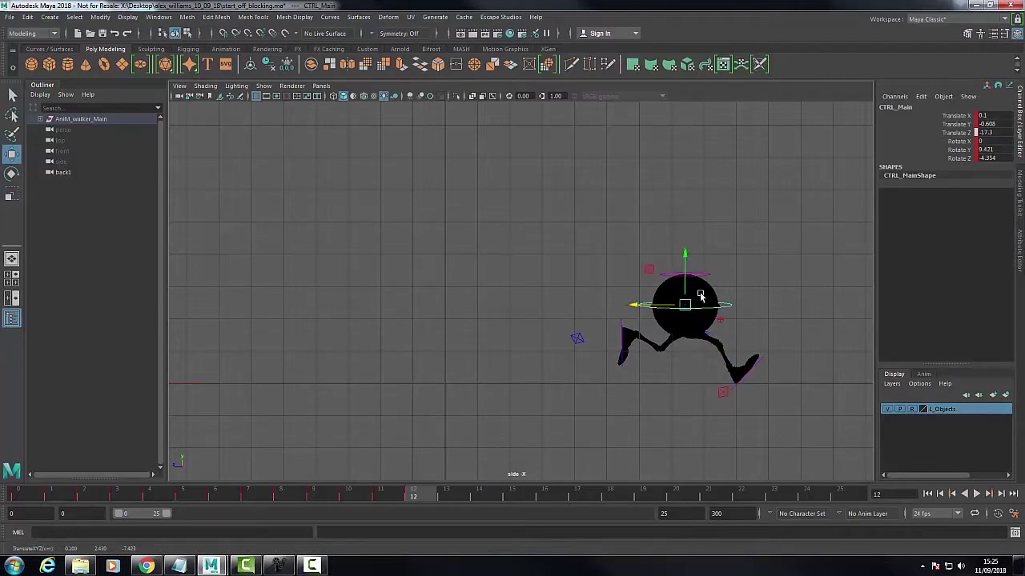
drag(688, 285, 689, 282)
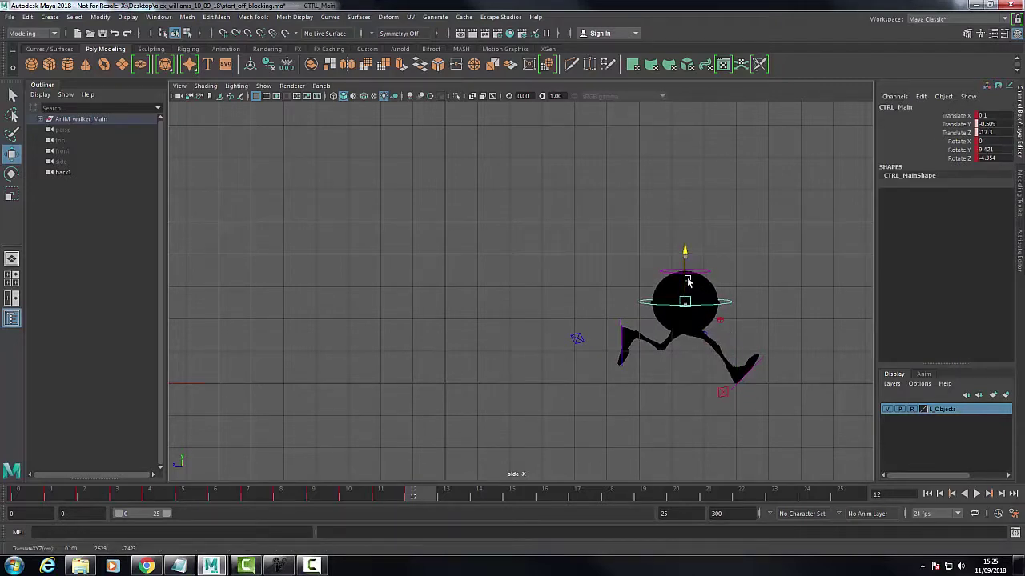
click(577, 339)
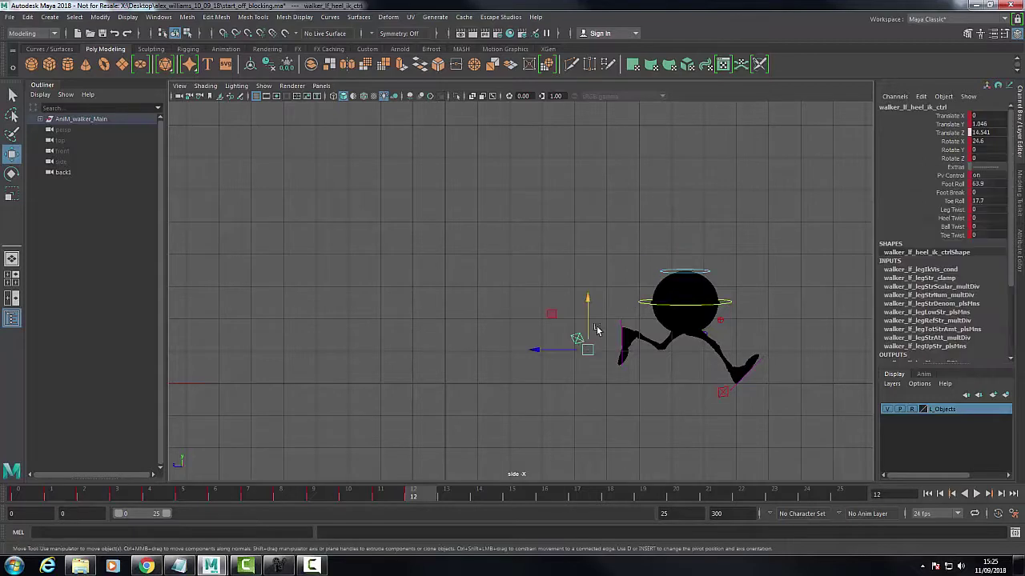
drag(590, 317, 590, 313)
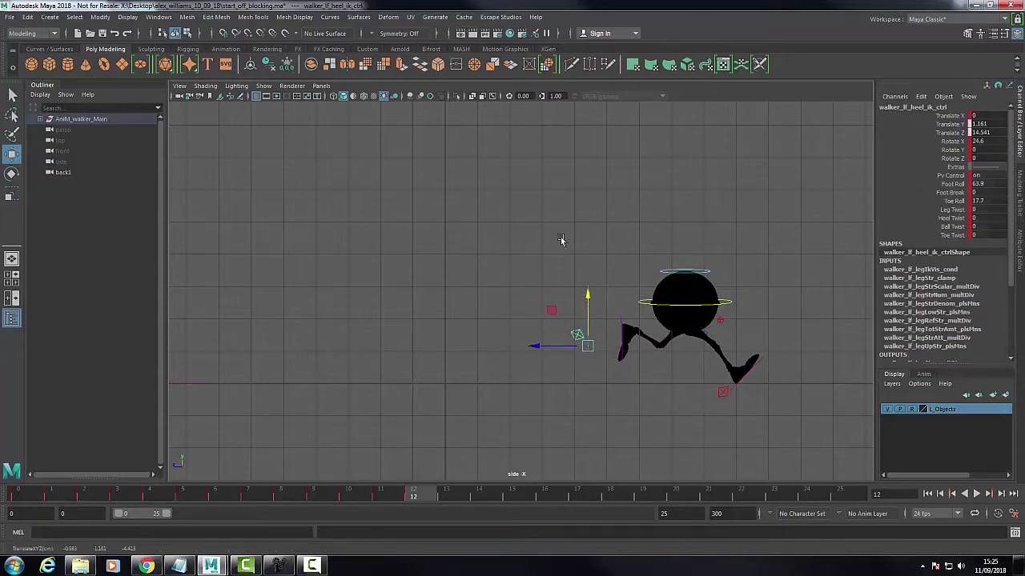
- Key all walker controls at frame 12 and return the view from silhouette to shaded display with default lighting
drag(542, 238, 781, 439)
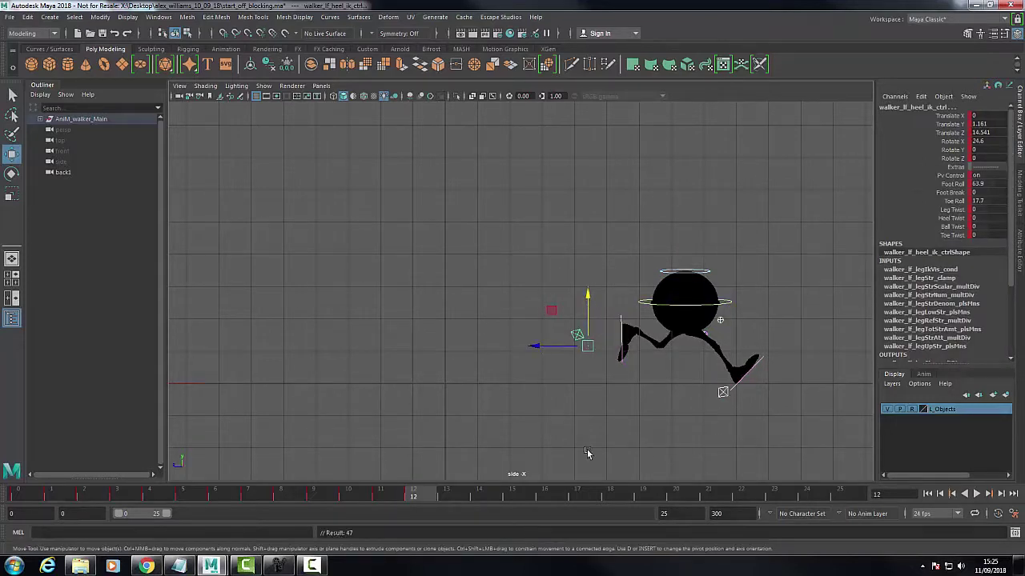
mouse_move(417, 503)
mouse_down()
mouse_move(22, 503)
mouse_move(422, 512)
mouse_up()
key(7)
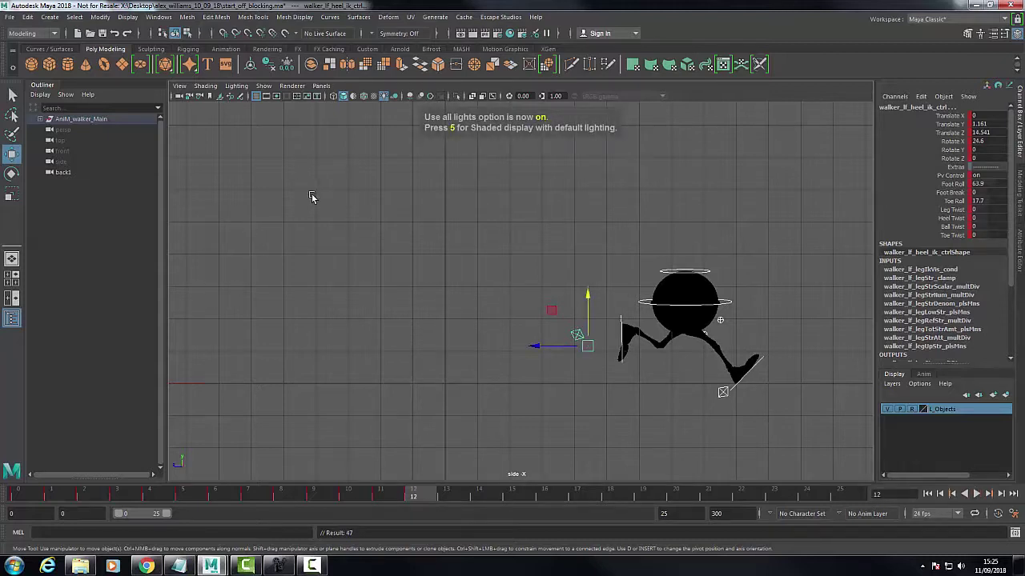
key(5)
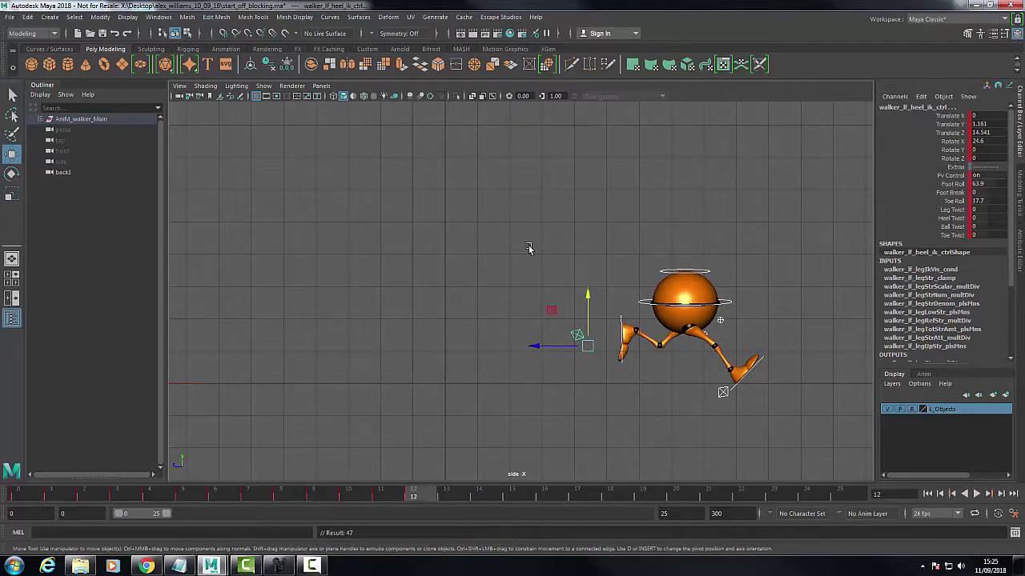
click(488, 251)
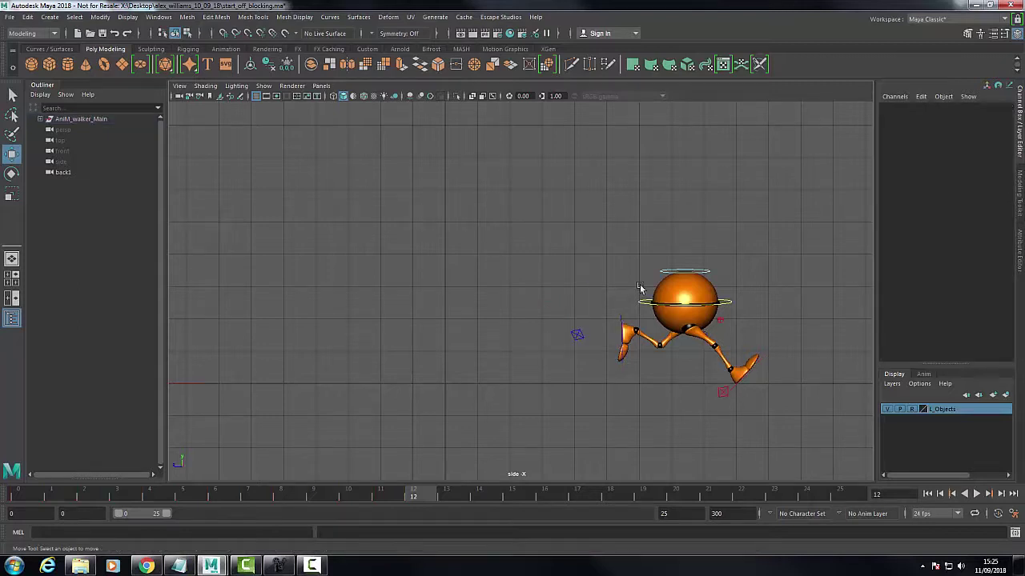
drag(555, 235, 787, 422)
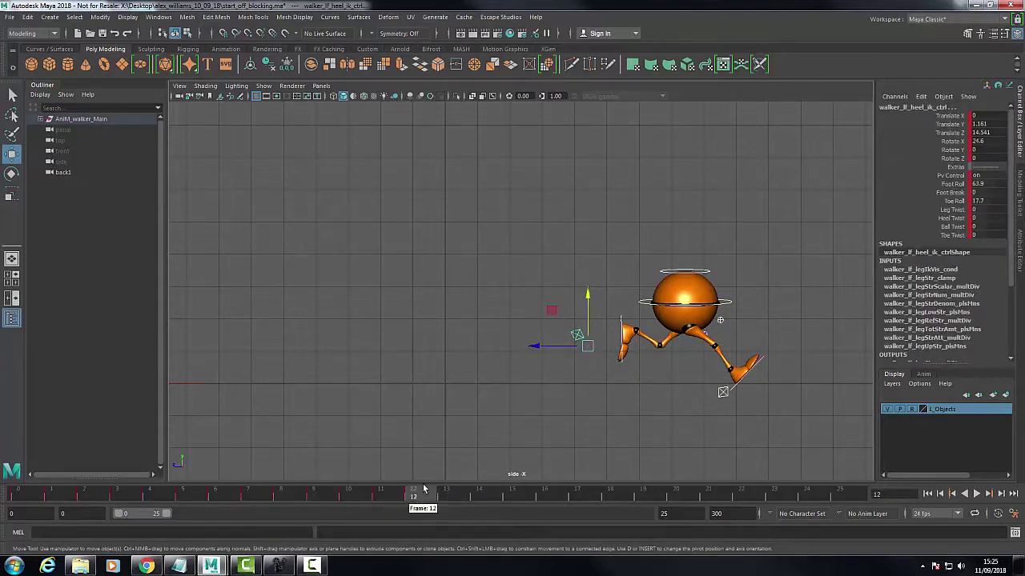
- Compare the contact poses at frames 0 and 6, checking the right heel control's roll and rotation values
drag(425, 495, 20, 496)
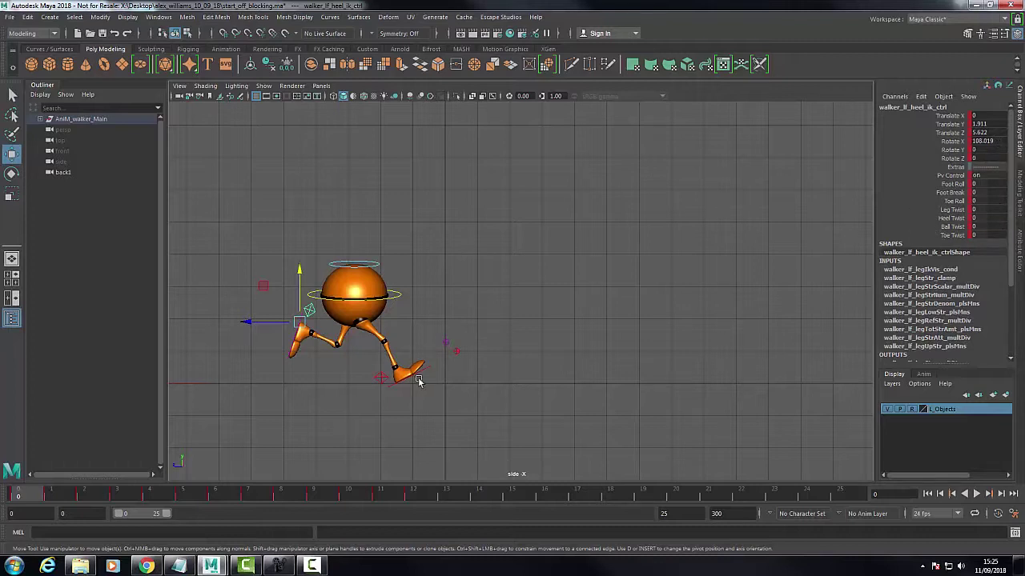
click(384, 381)
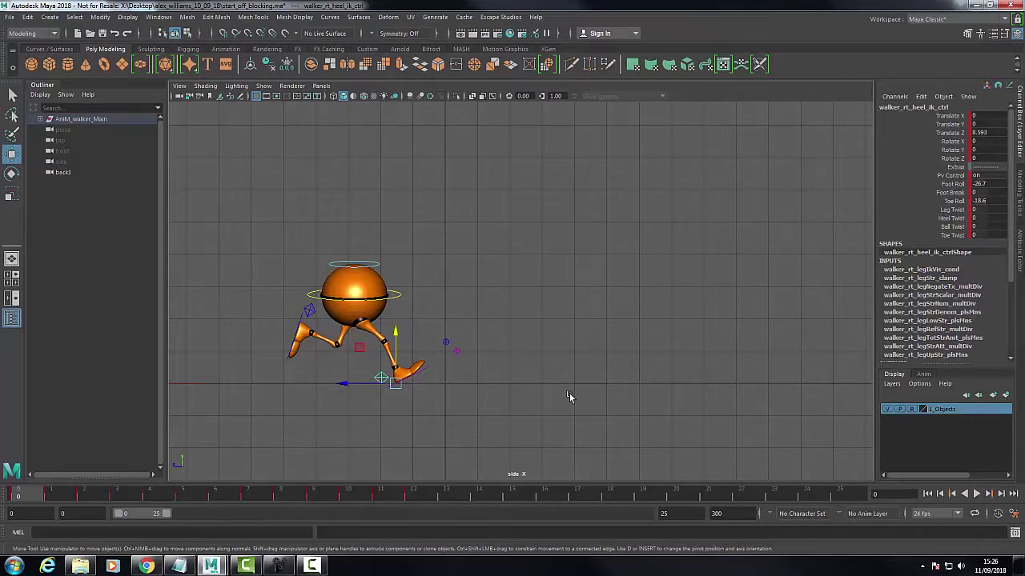
click(181, 498)
click(218, 497)
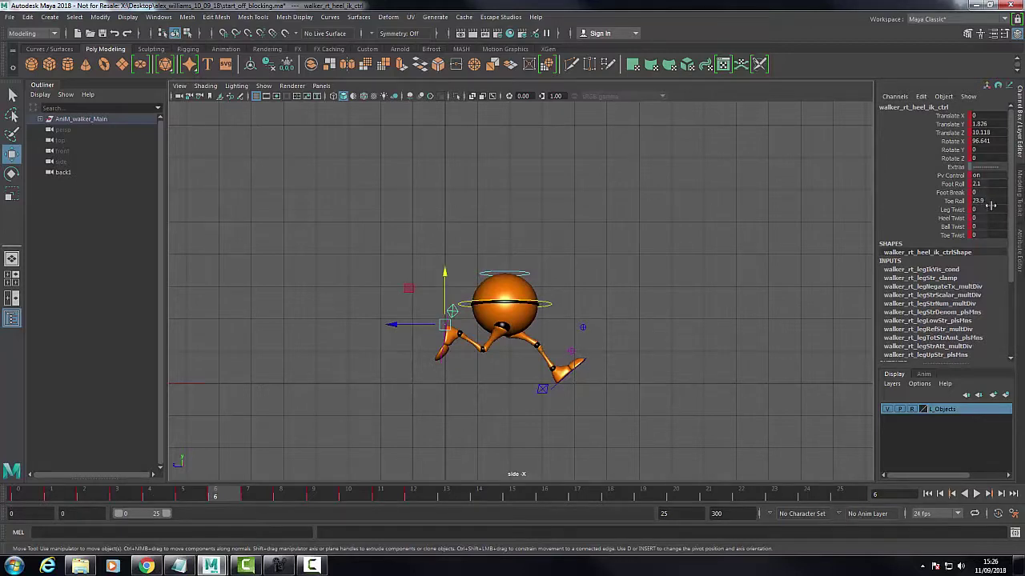
click(34, 498)
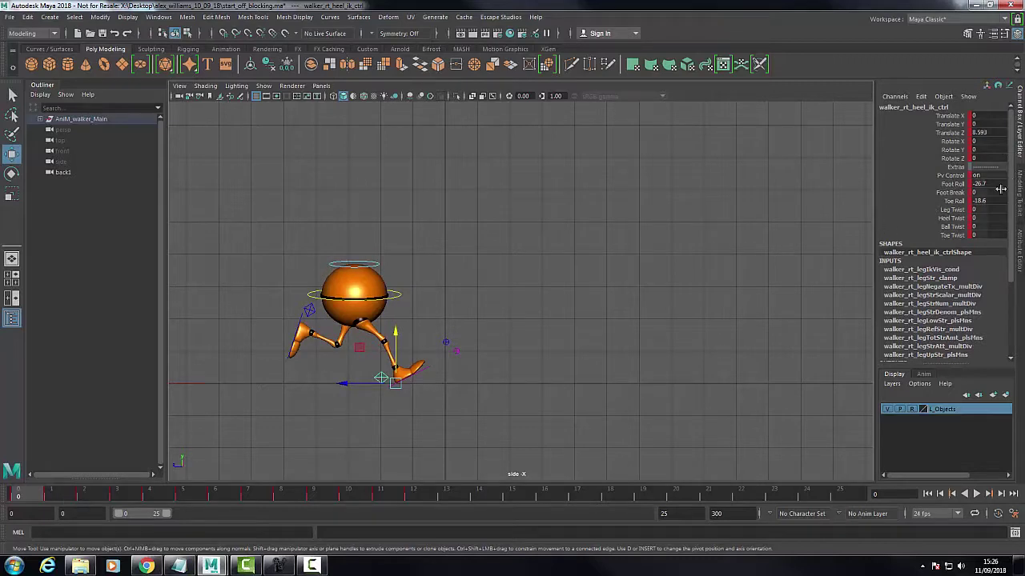
click(258, 499)
click(239, 498)
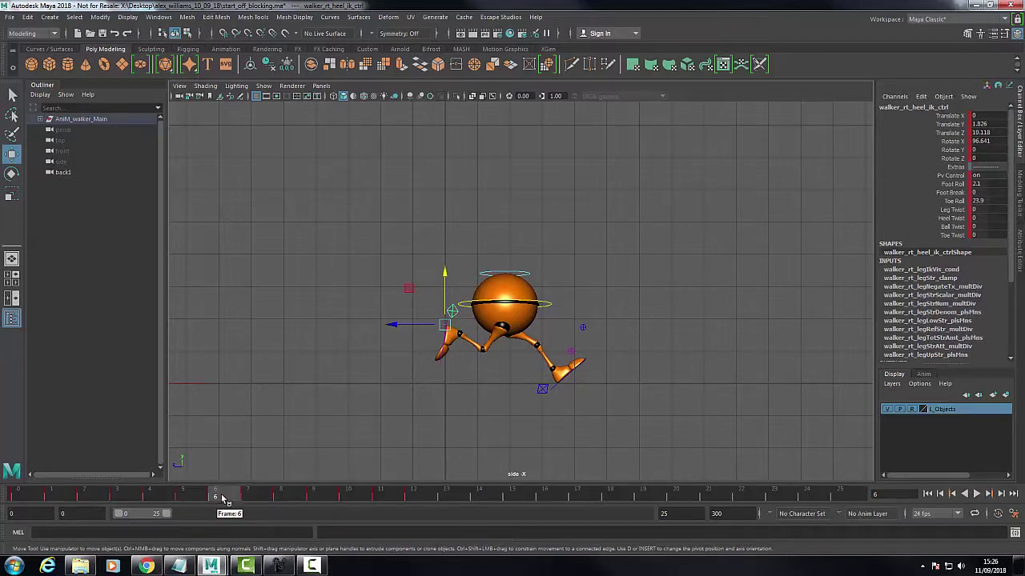
mouse_move(222, 498)
mouse_down()
mouse_move(416, 498)
mouse_move(34, 500)
mouse_up()
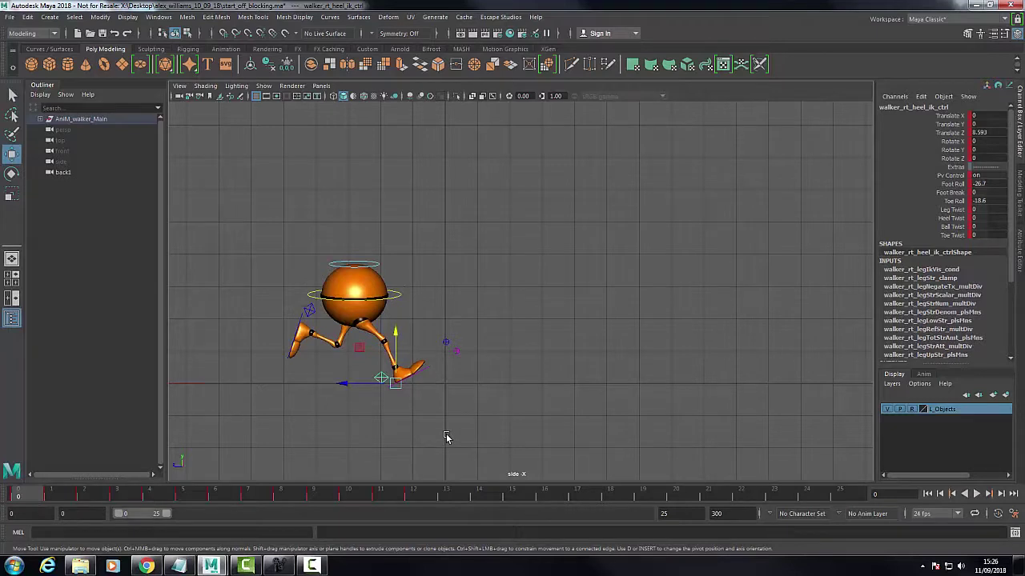
- At frame 0, move the left rear heel control to about Translate Y 2.04, Z 5.49 and key all walker controls
click(309, 312)
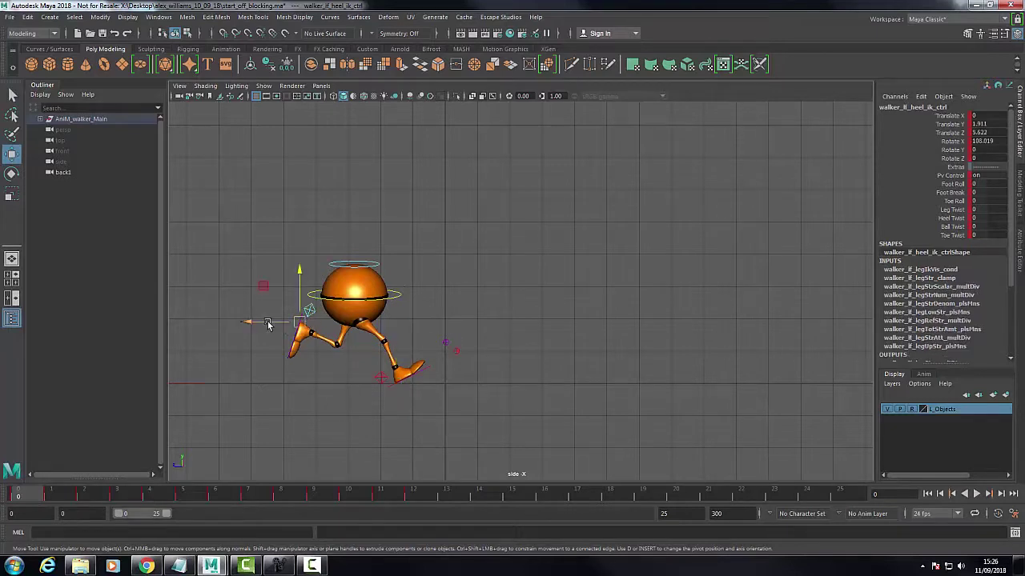
drag(269, 324, 263, 324)
drag(296, 290, 296, 284)
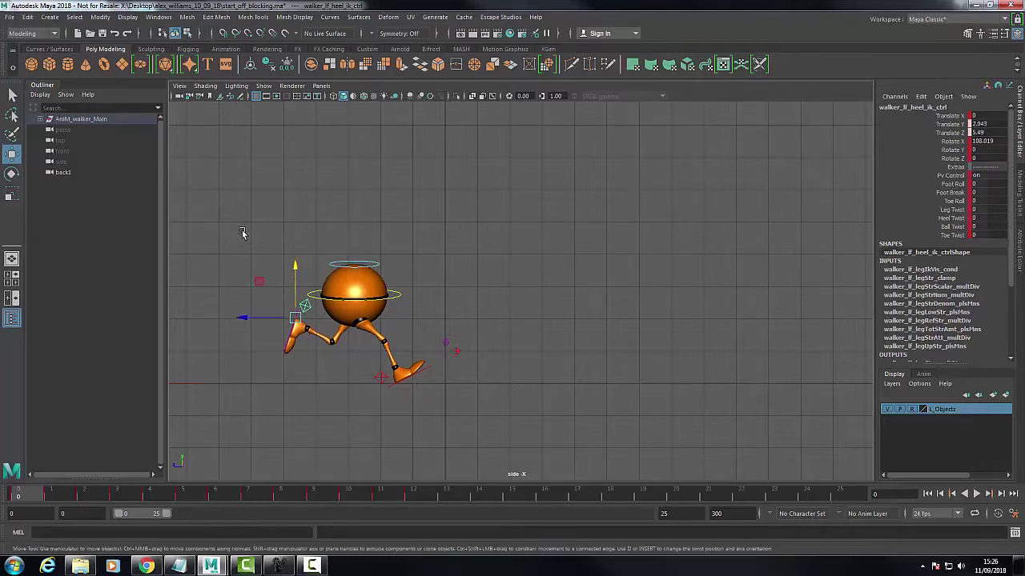
drag(242, 230, 509, 394)
key(s)
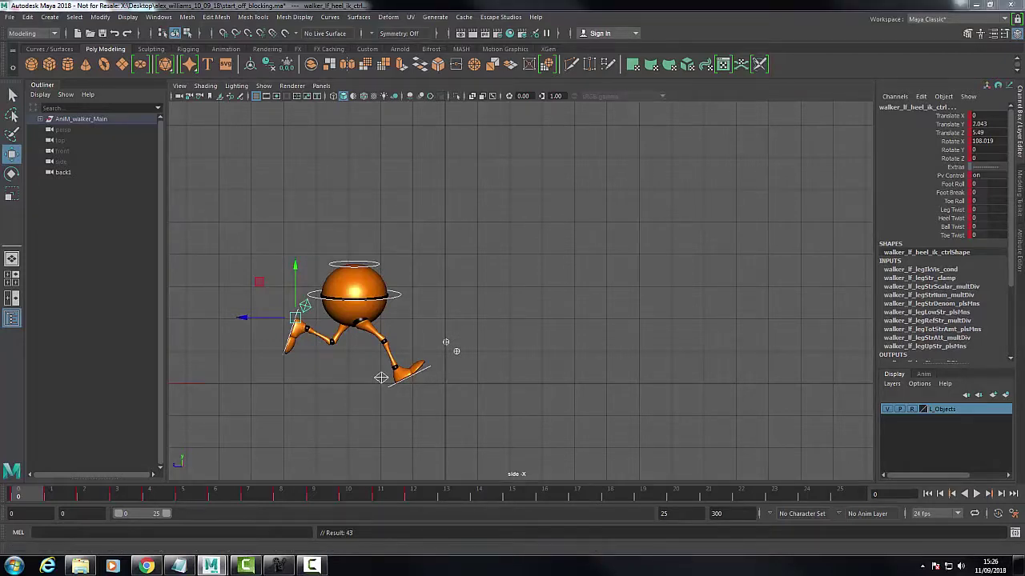
key(shift+g)
drag(898, 96, 610, 74)
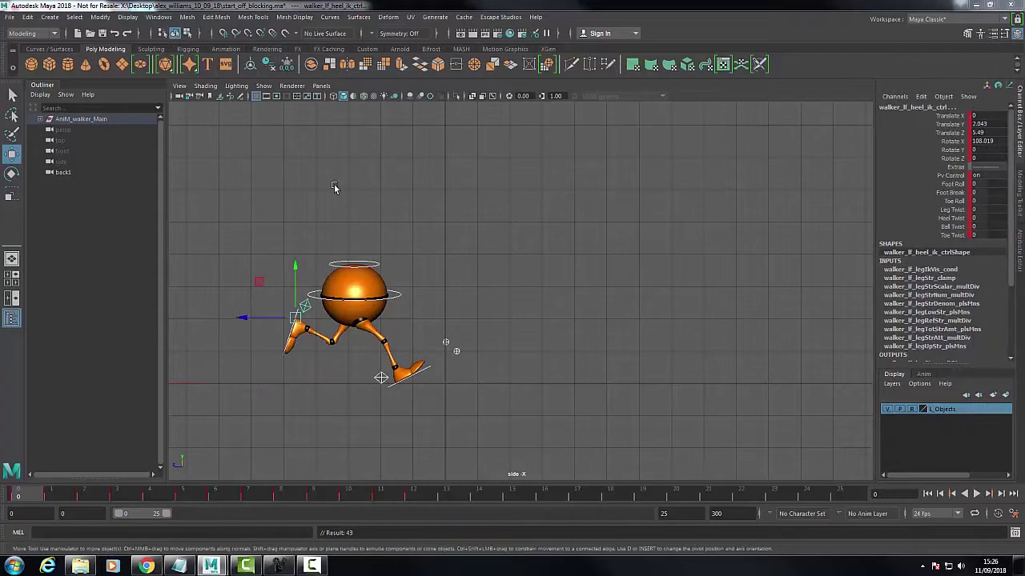
click(94, 498)
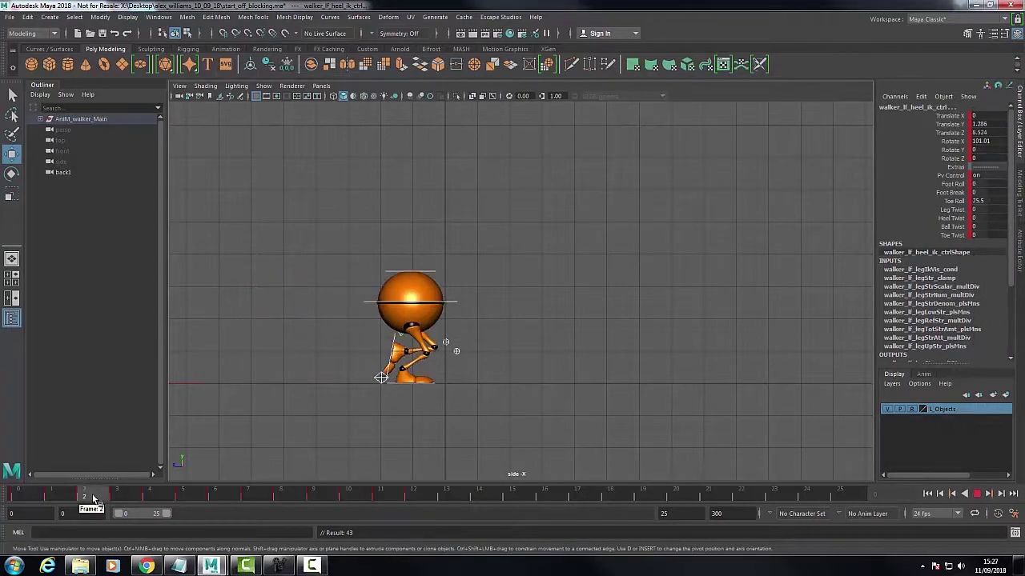
drag(94, 498, 18, 498)
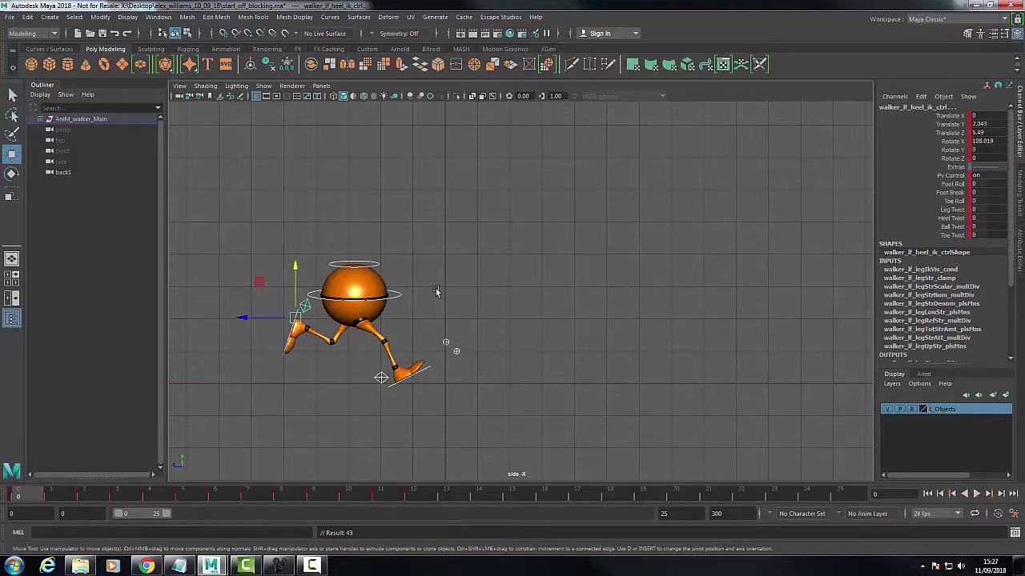
- Open the Graph Editor for the main body control and isolate its Translate Y curve in an enlarged view
click(405, 294)
click(398, 297)
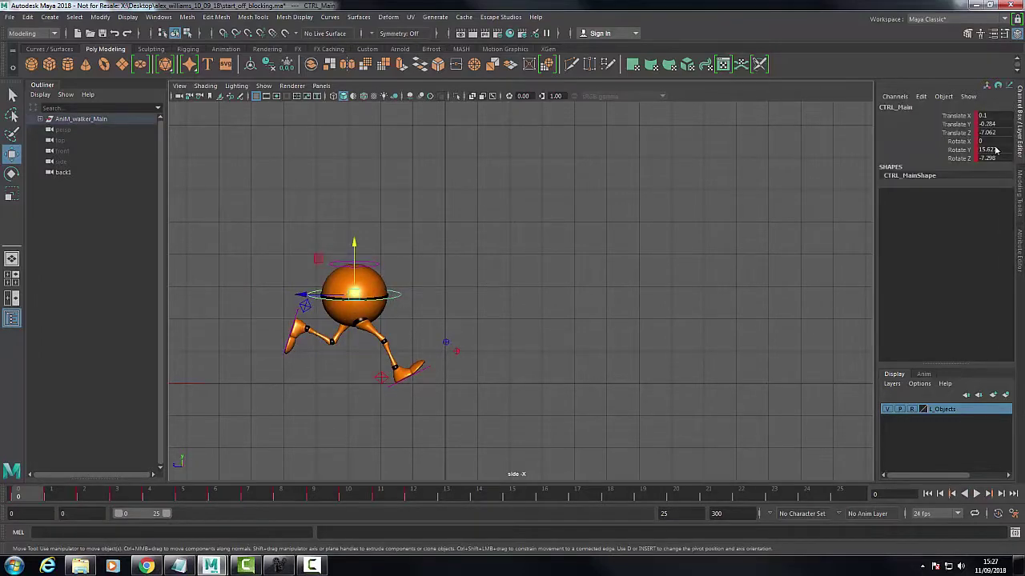
drag(921, 40, 461, 62)
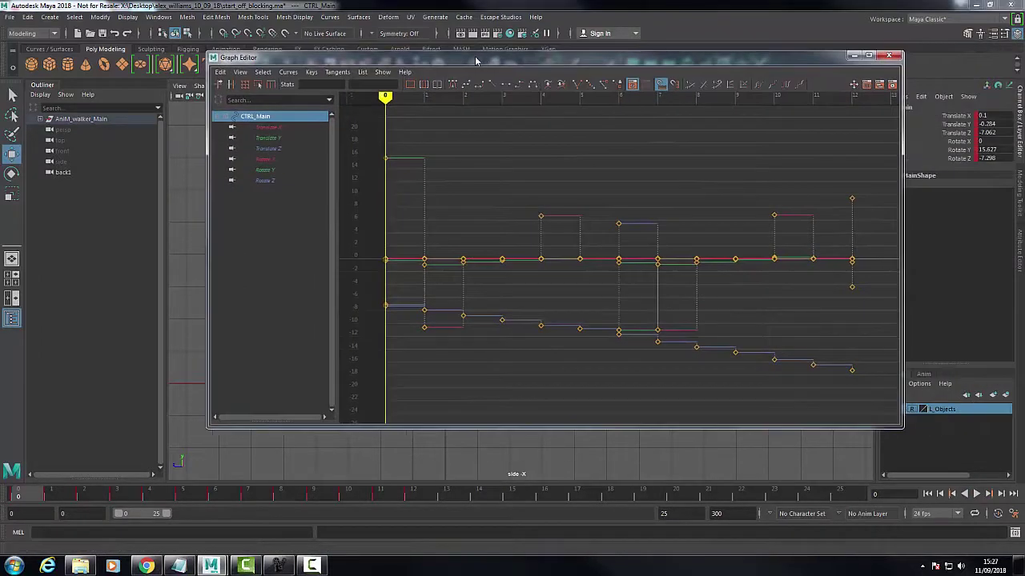
click(271, 137)
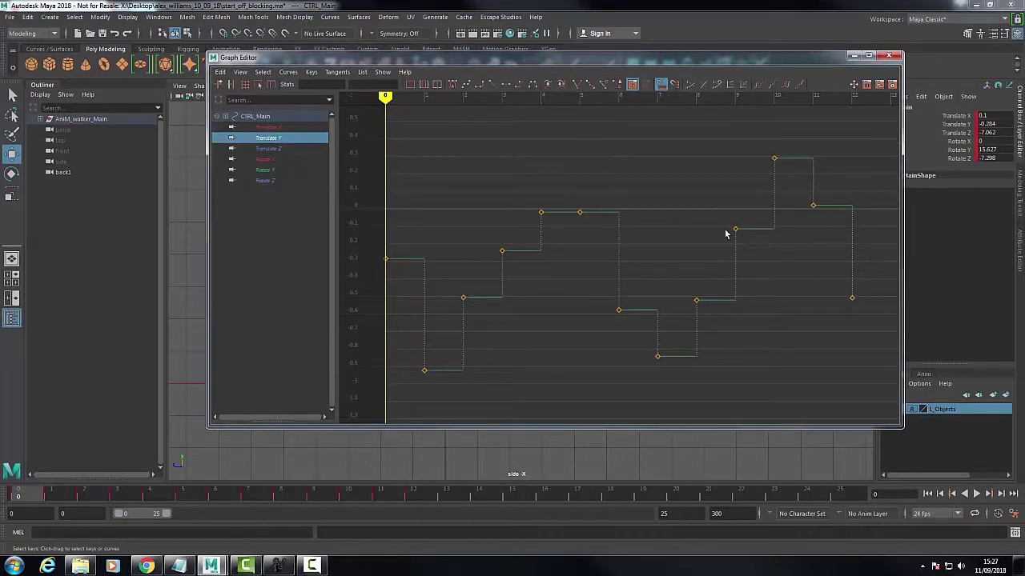
drag(901, 426, 965, 450)
drag(518, 60, 465, 62)
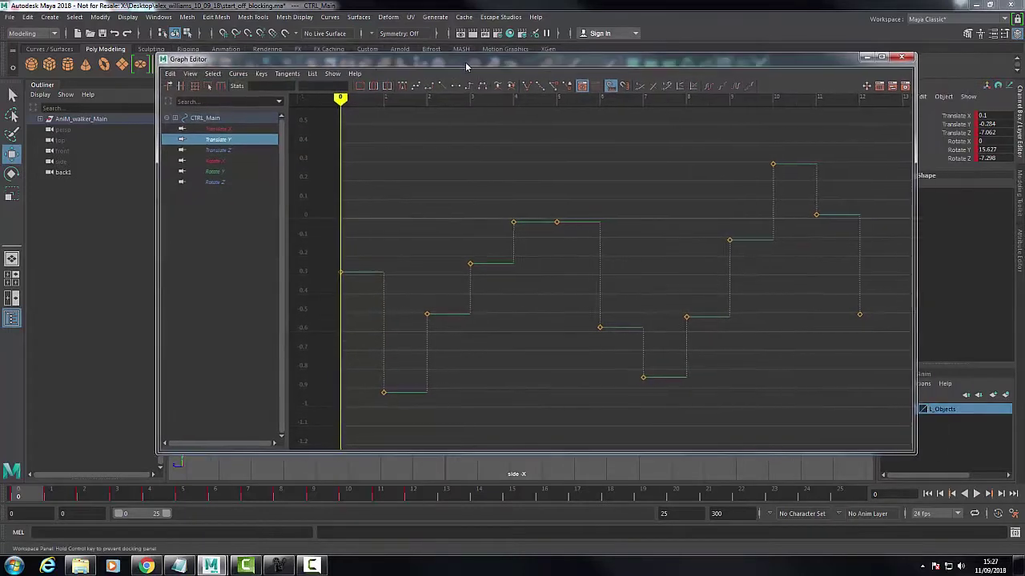
- Convert all keys on the body's Translate Y curve to spline tangents
click(577, 225)
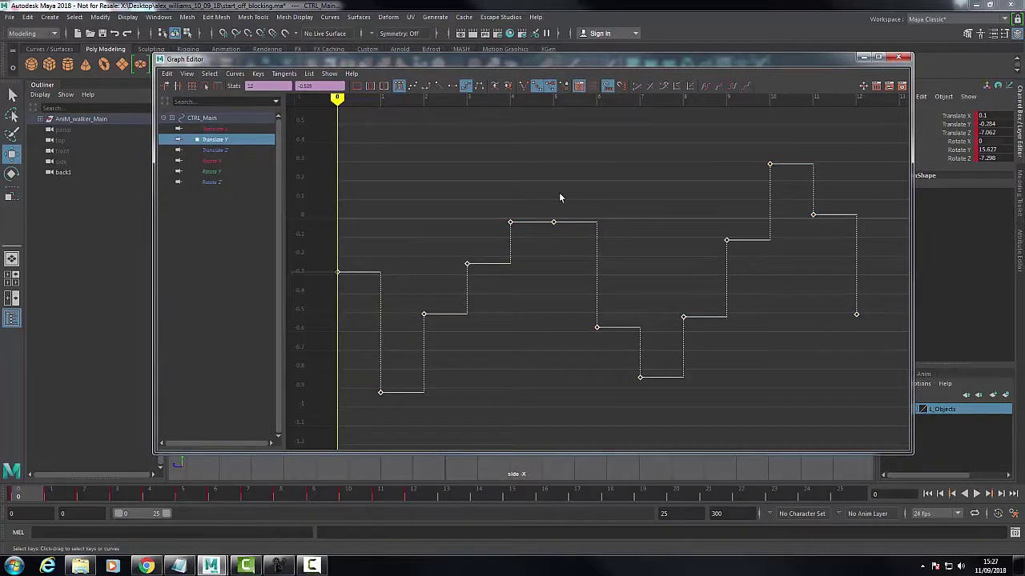
click(413, 86)
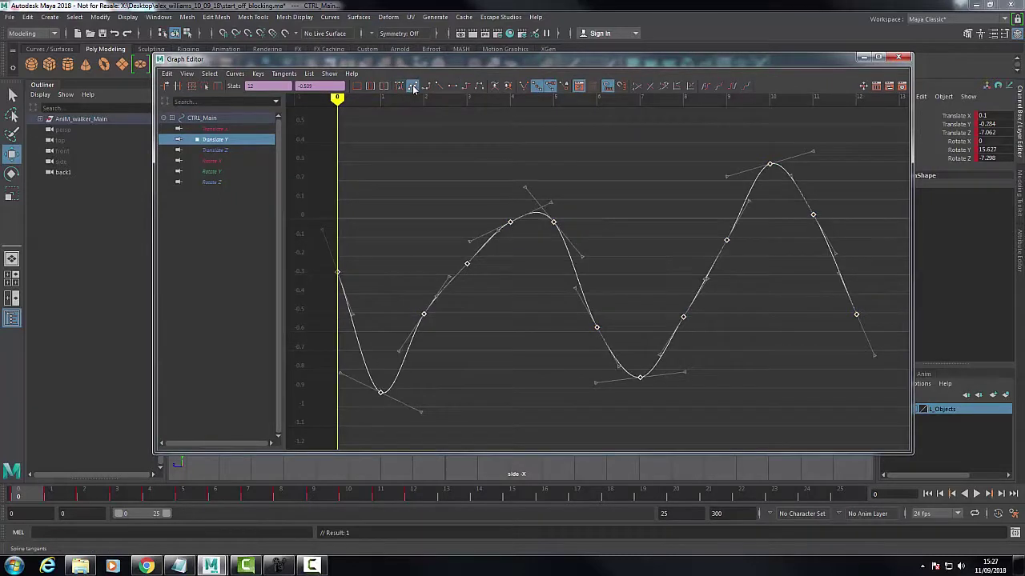
click(586, 122)
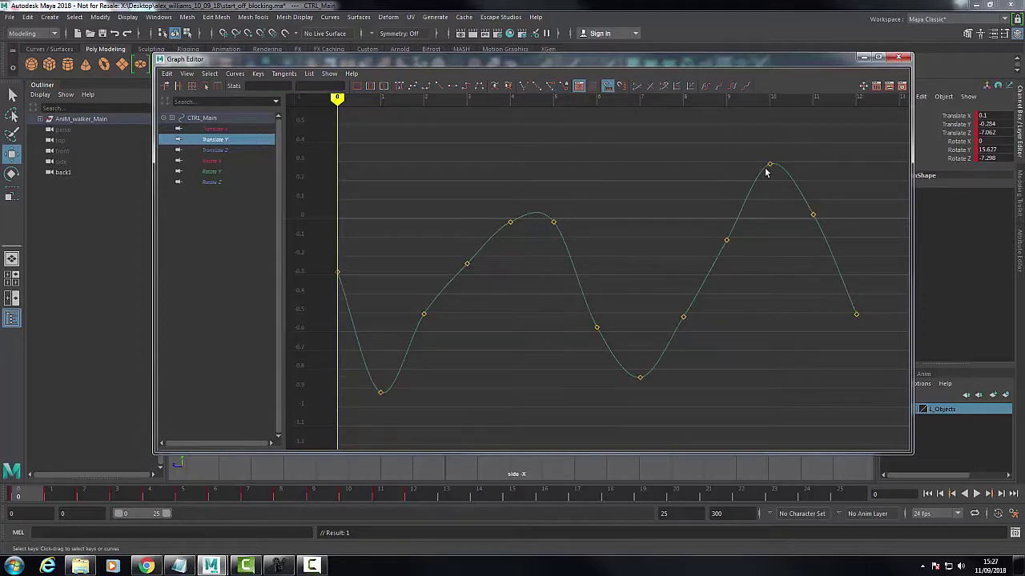
- Examine the body's Translate Y curve against the walker's poses at frames 0, 4, 5 and 6, and minimise the Graph Editor
drag(446, 62, 666, 51)
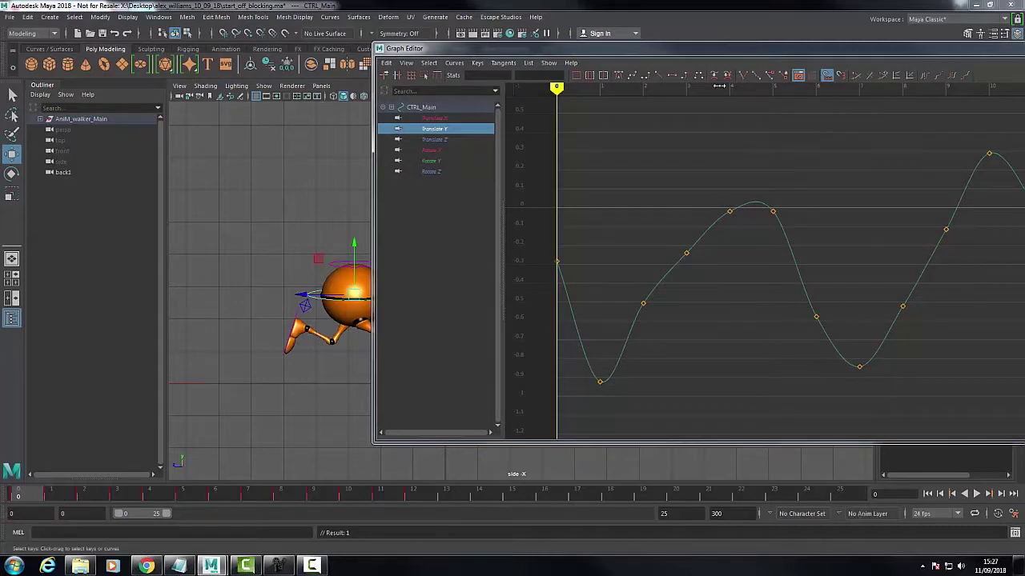
drag(726, 56, 759, 44)
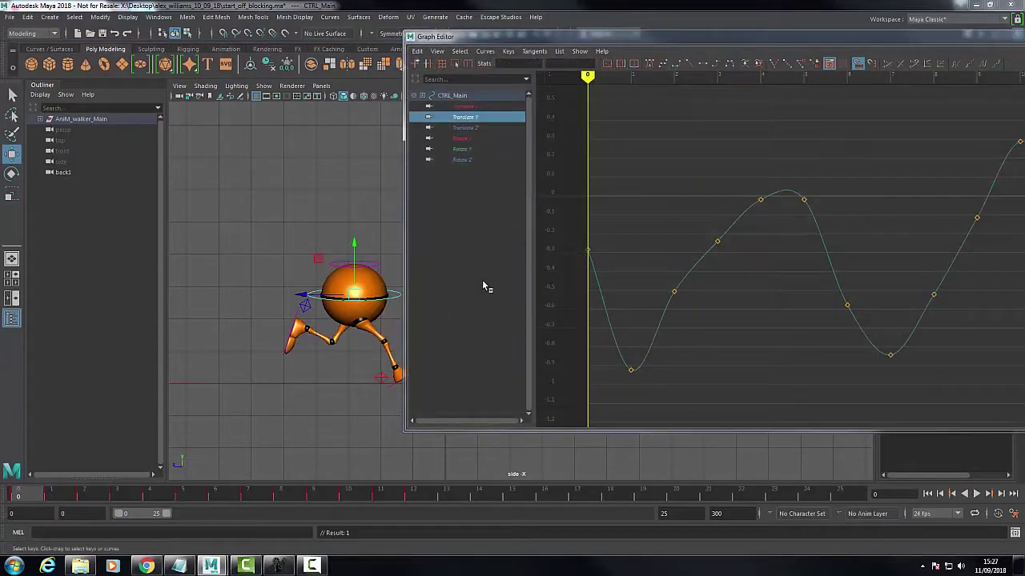
drag(49, 498, 157, 498)
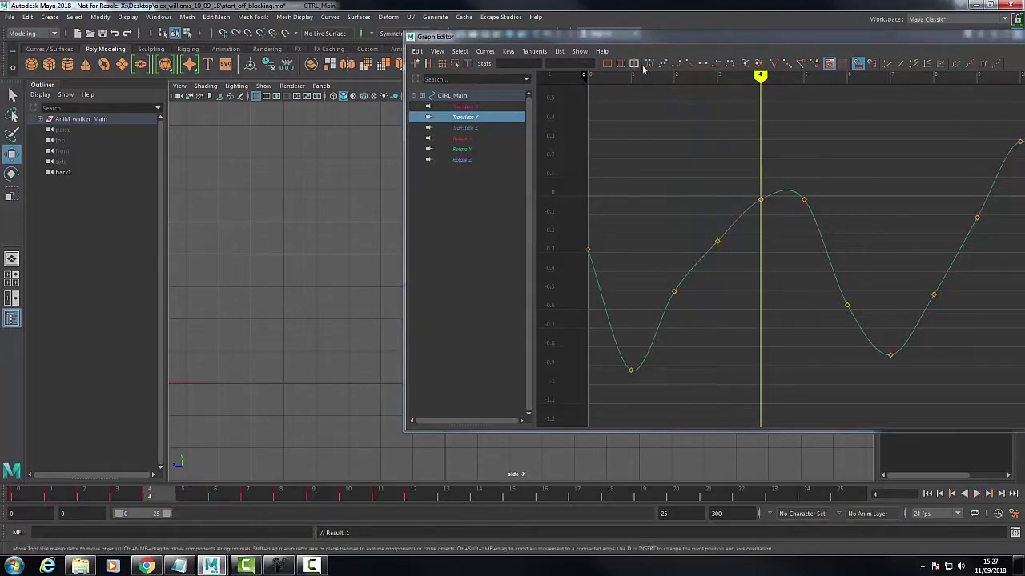
mouse_move(669, 37)
mouse_down()
mouse_move(803, 36)
mouse_move(676, 46)
mouse_up()
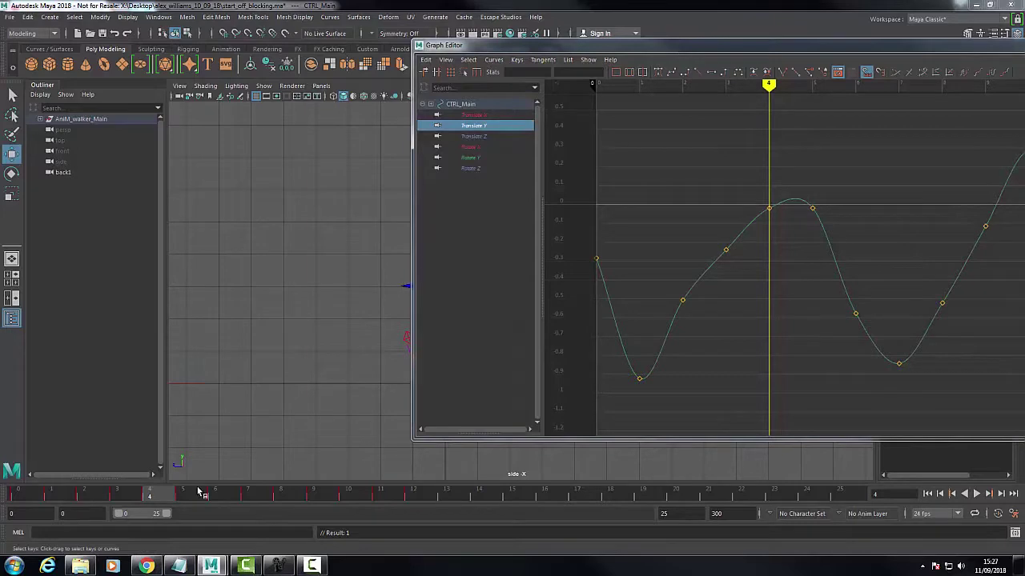
drag(155, 496, 190, 500)
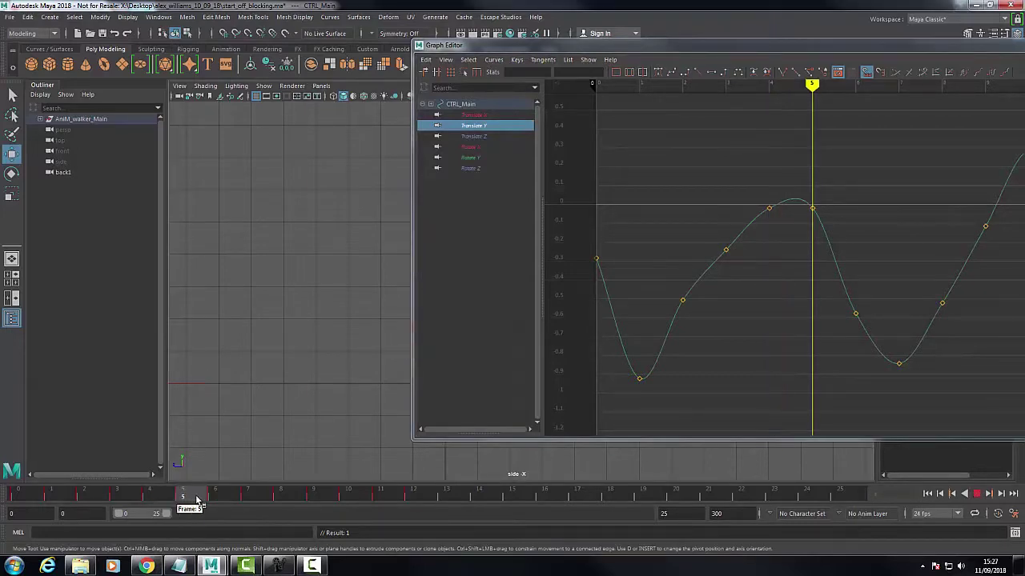
drag(681, 45, 553, 41)
click(214, 498)
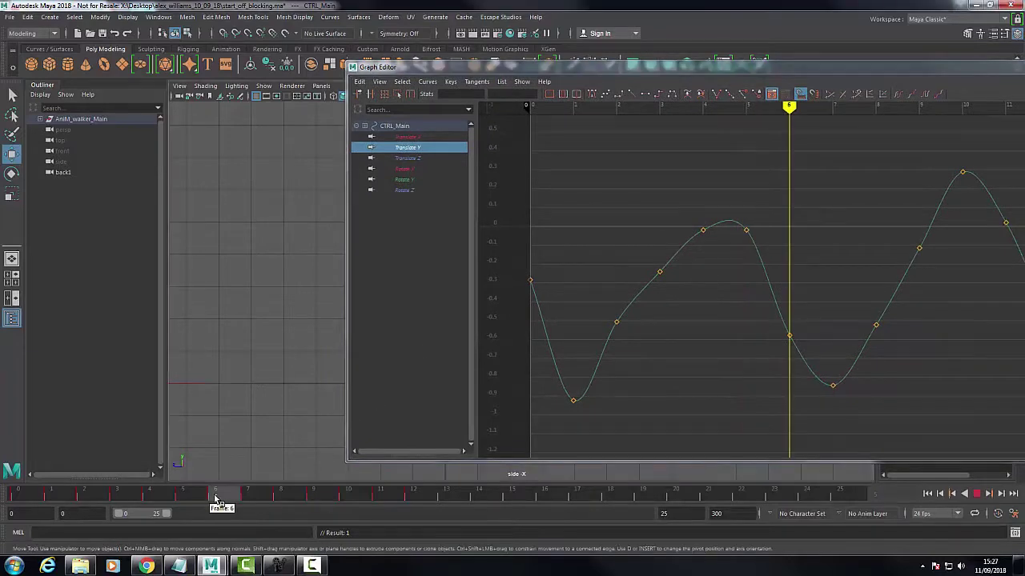
drag(555, 75, 536, 55)
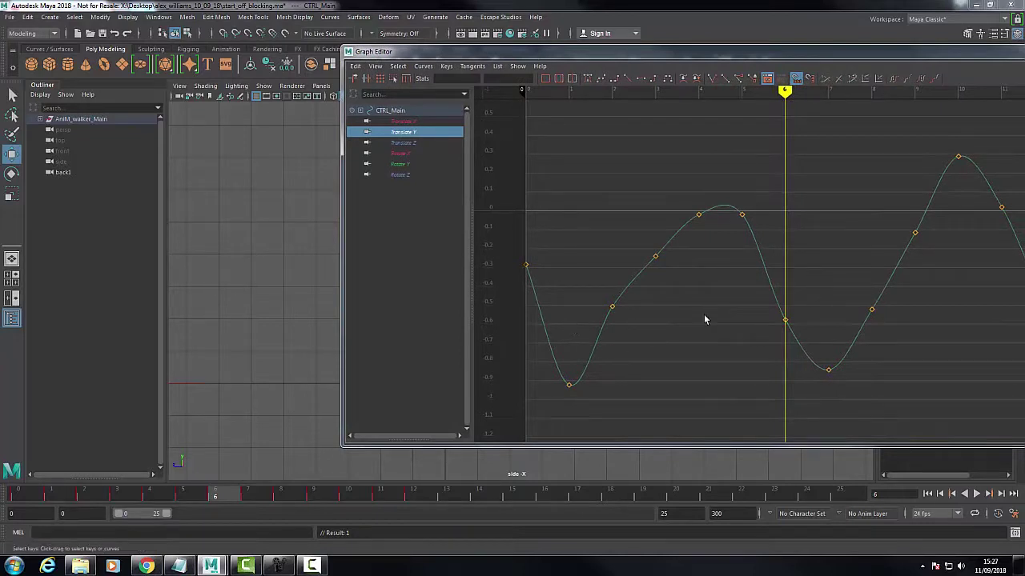
drag(712, 54, 595, 72)
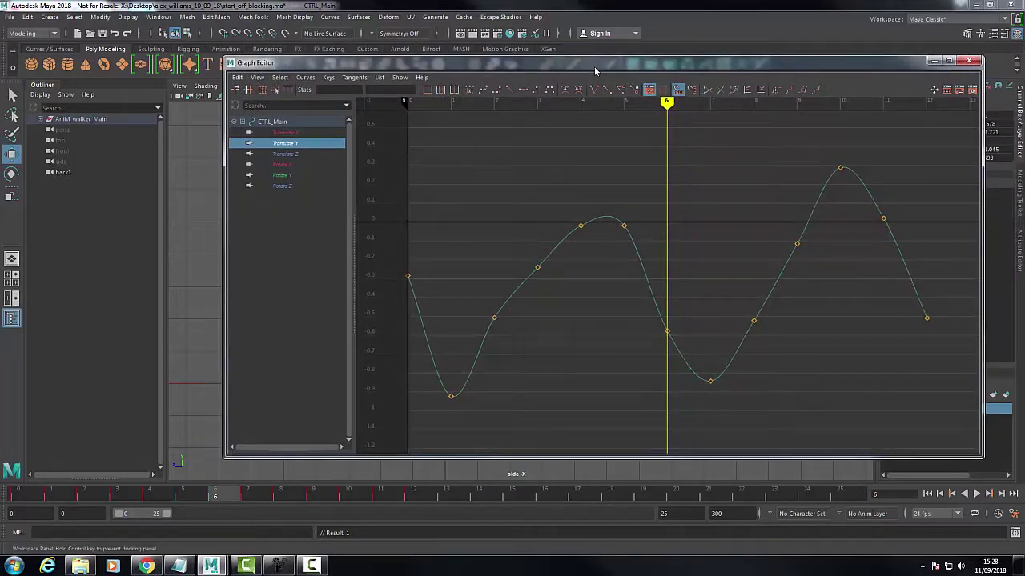
click(934, 61)
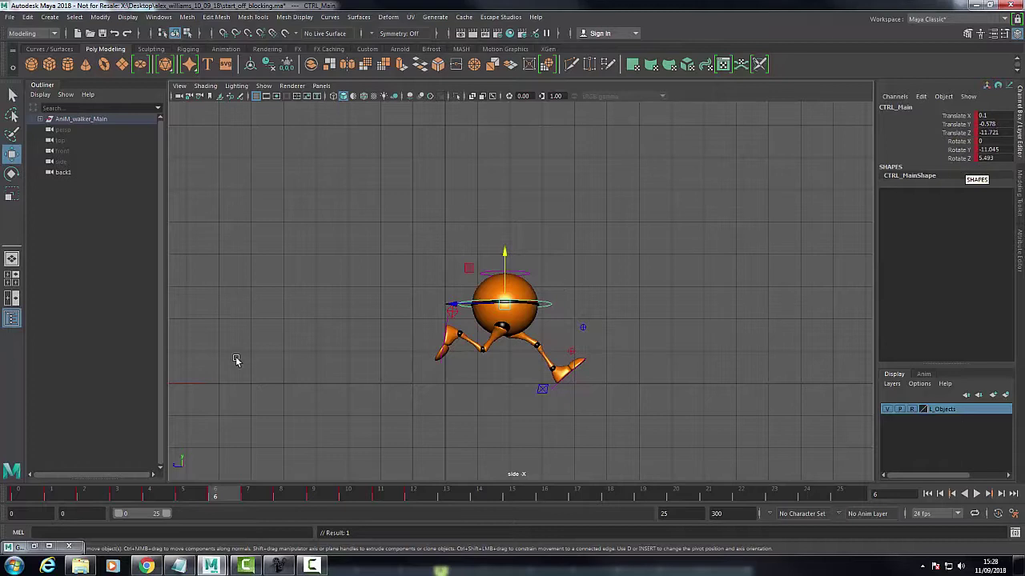
double_click(989, 124)
text(0)
key(Return)
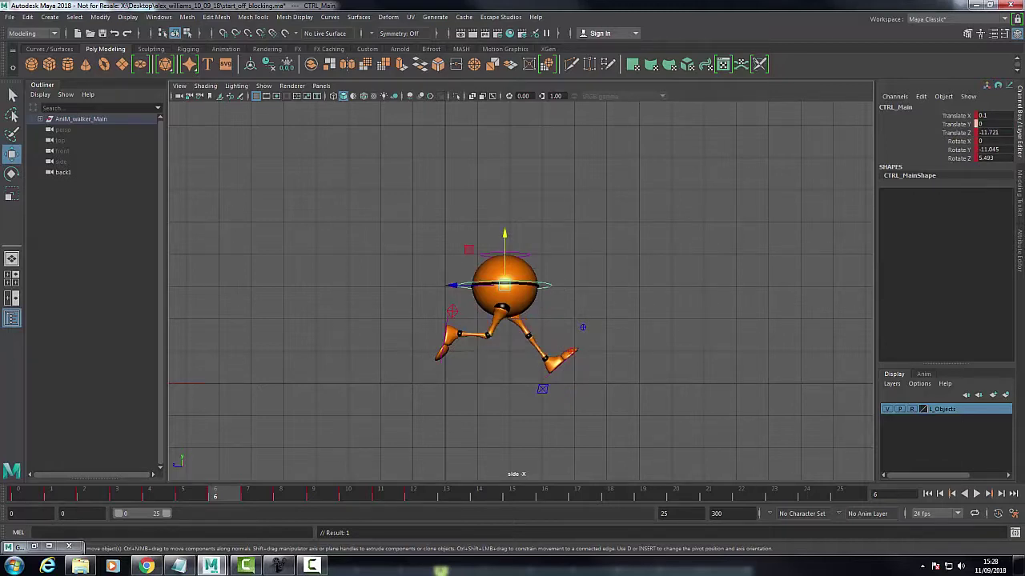
key(ctrl+z)
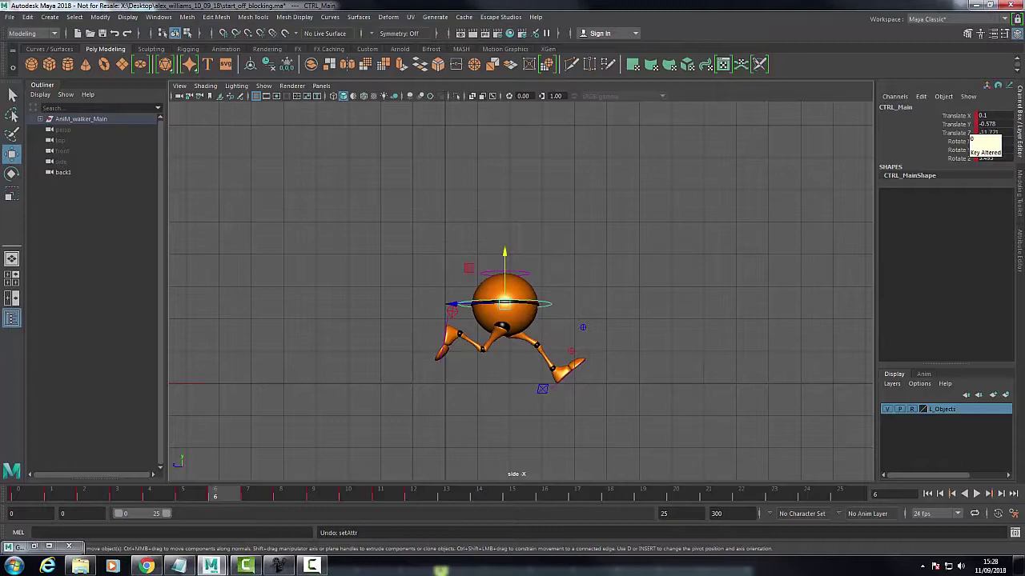
- Try the body control's frame 6 Translate Y value of -0.578 at frame 0, and undo it
click(12, 95)
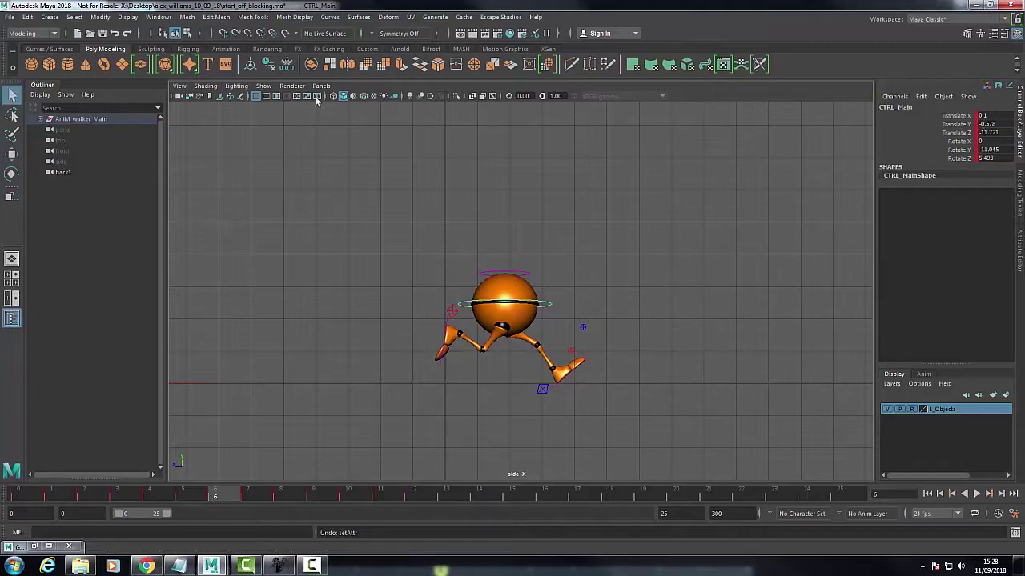
double_click(997, 124)
click(21, 496)
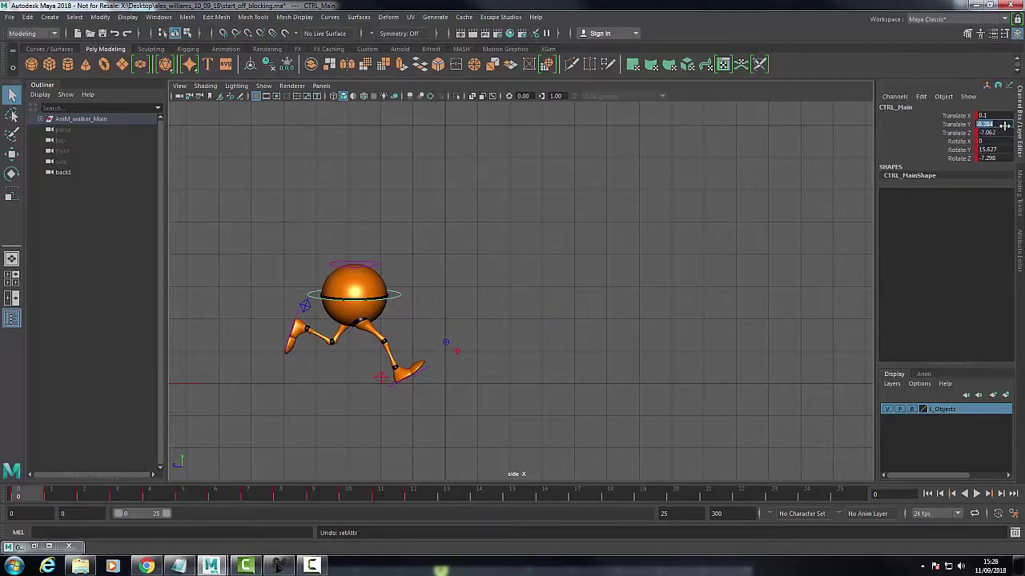
ctrl+middle_drag(1004, 126, 1004, 125)
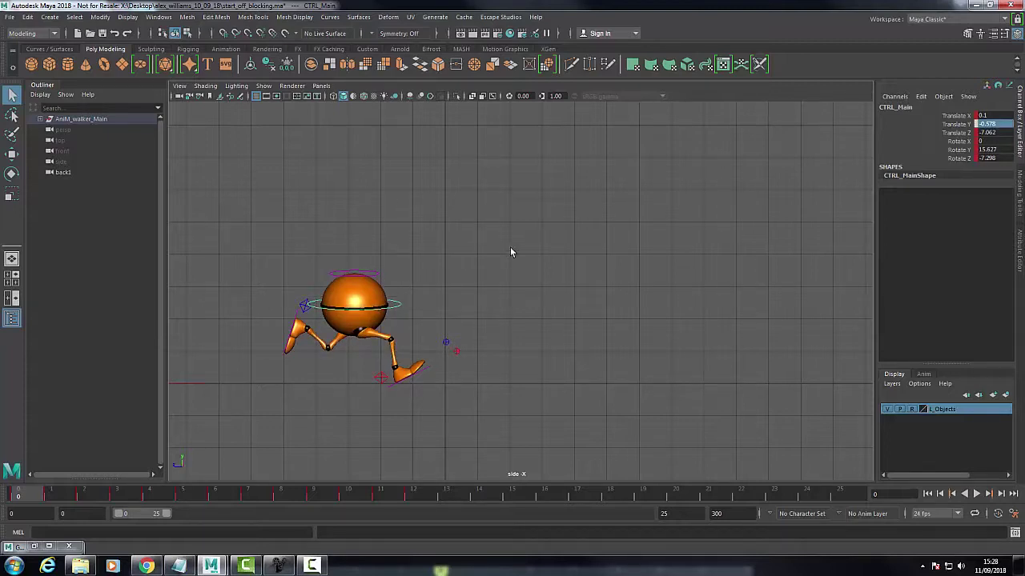
key(ctrl+z)
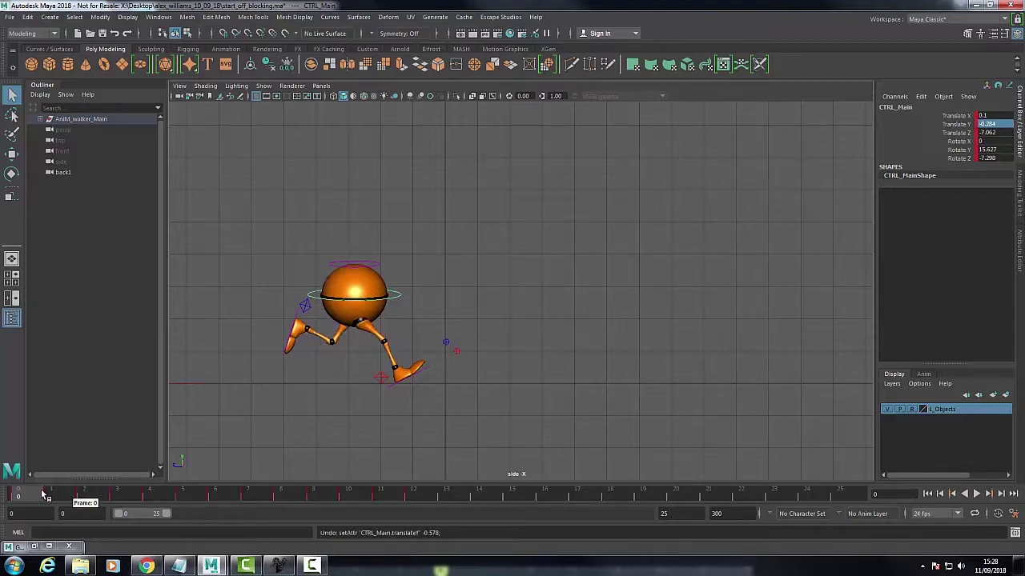
- Play back the run cycle to review the body's up-and-down motion
key(alt+v)
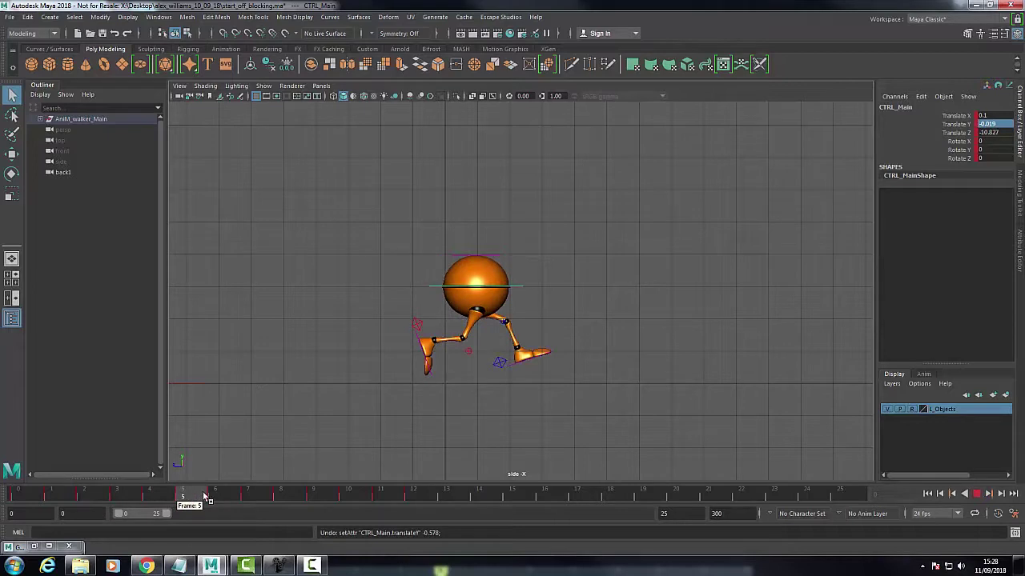
key(alt+v)
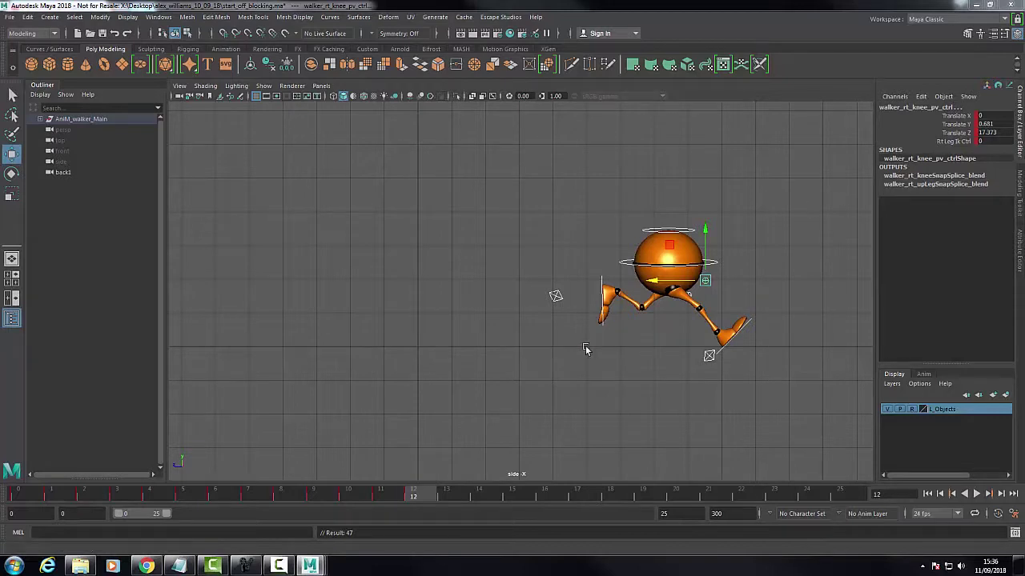
- Examine the body control's Translate Y curve in the Graph Editor, selecting the key at frame 0 and viewing that frame
click(732, 269)
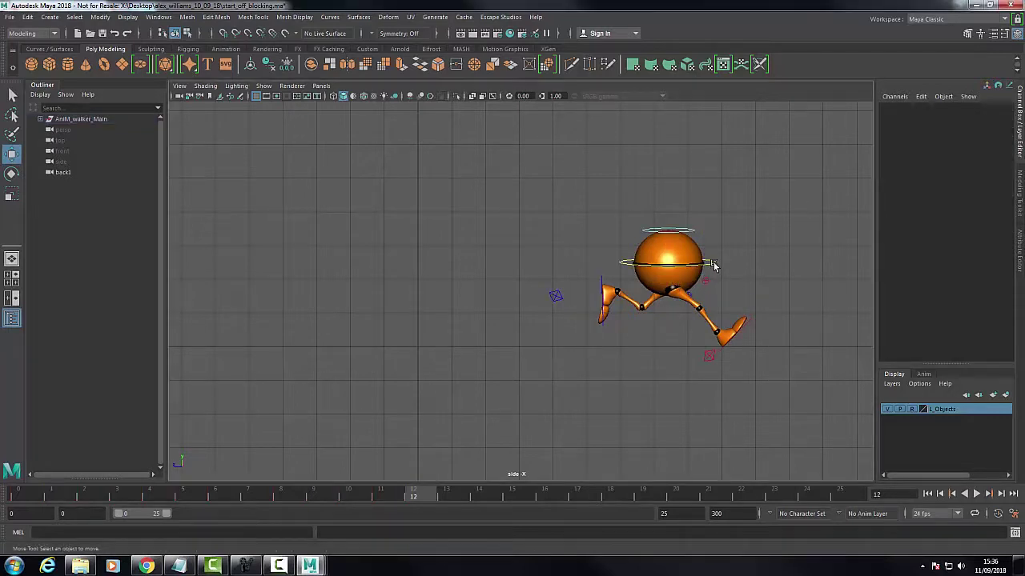
click(713, 263)
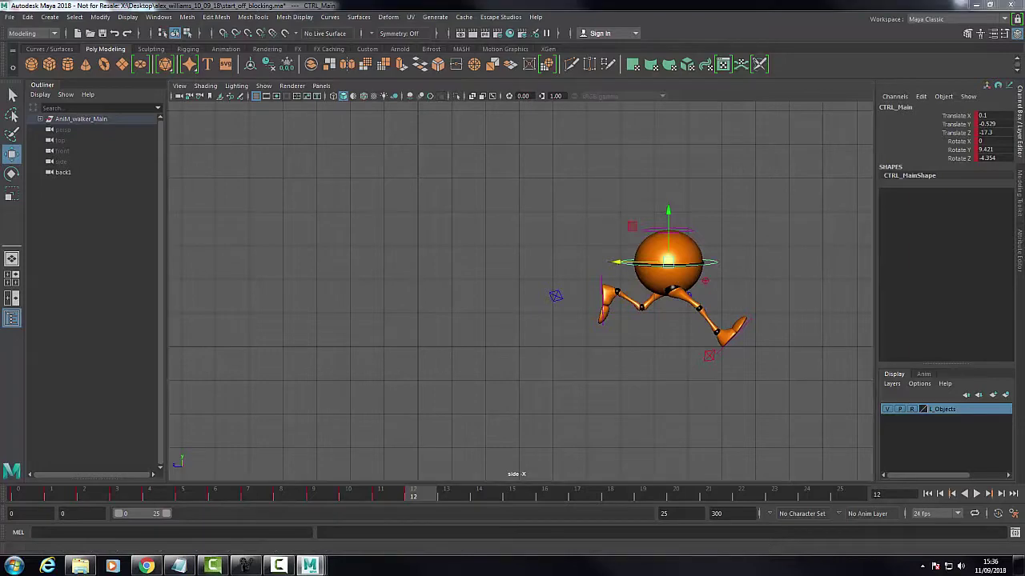
drag(840, 11, 590, 43)
drag(306, 310, 283, 323)
click(26, 498)
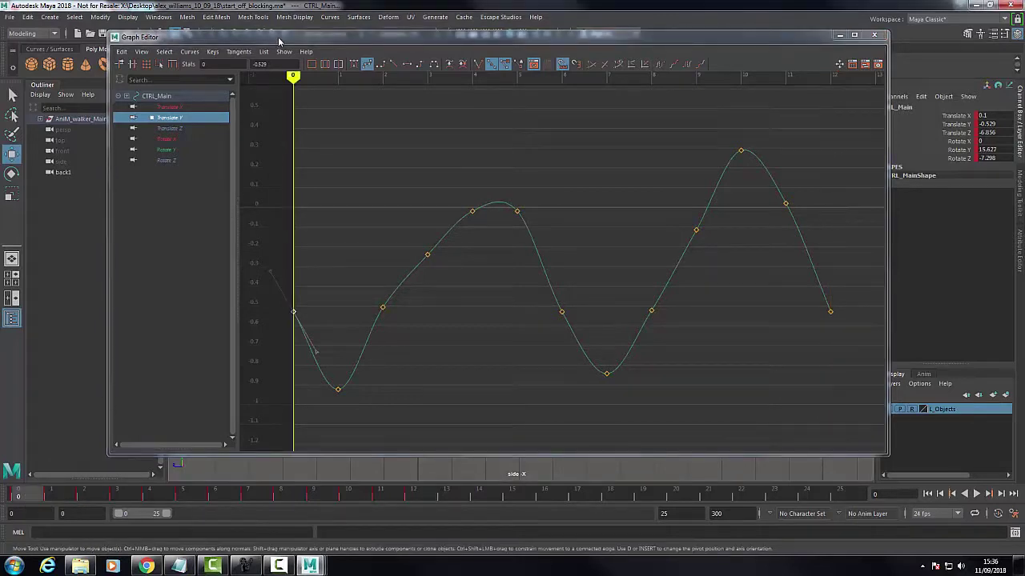
drag(280, 40, 419, 220)
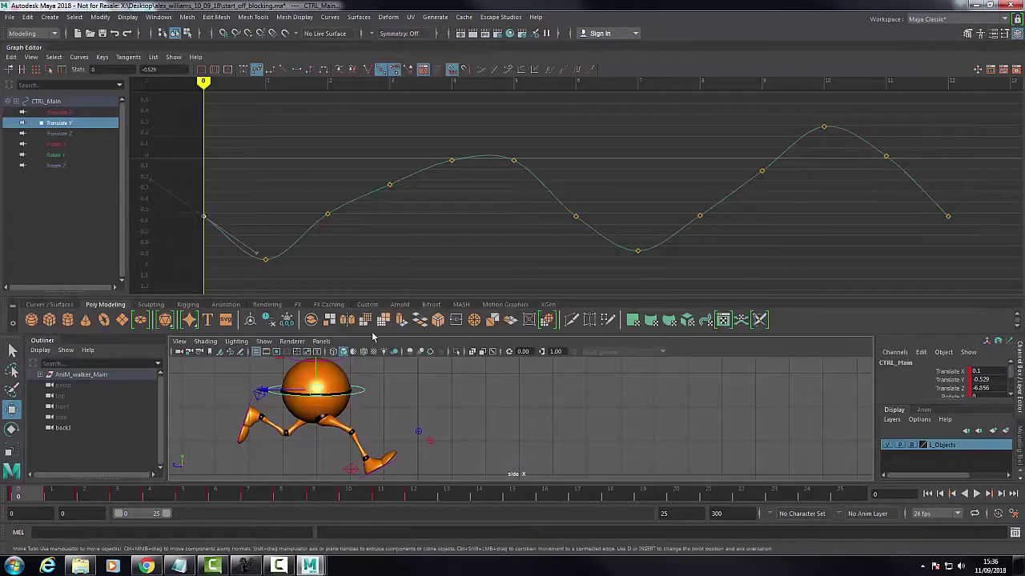
scroll(525, 382, down, 1)
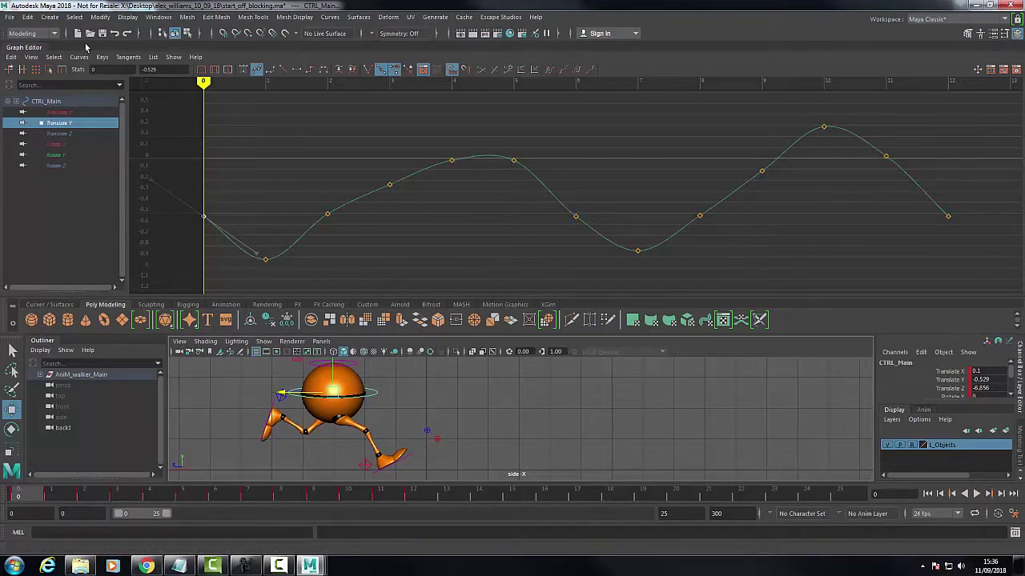
drag(30, 51, 1014, 38)
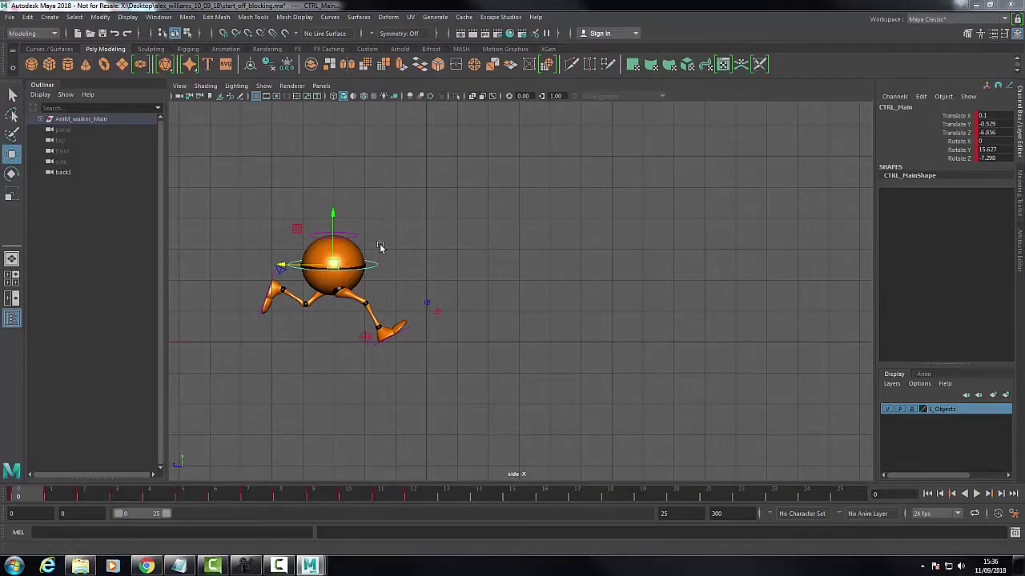
- At frame 0, raise the body control to about Translate Y -0.44 and key all walker controls
drag(337, 214, 337, 213)
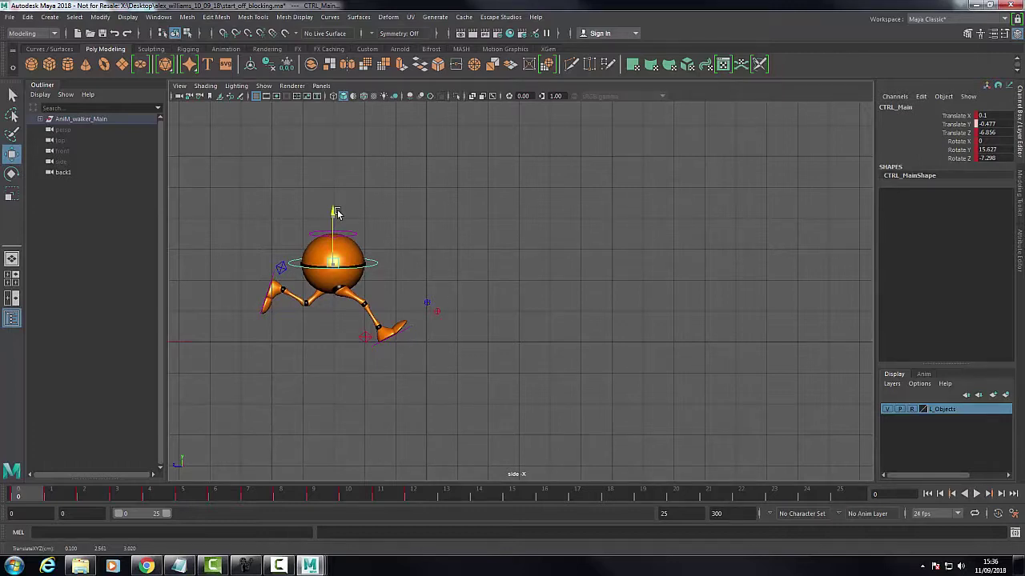
drag(337, 213, 337, 212)
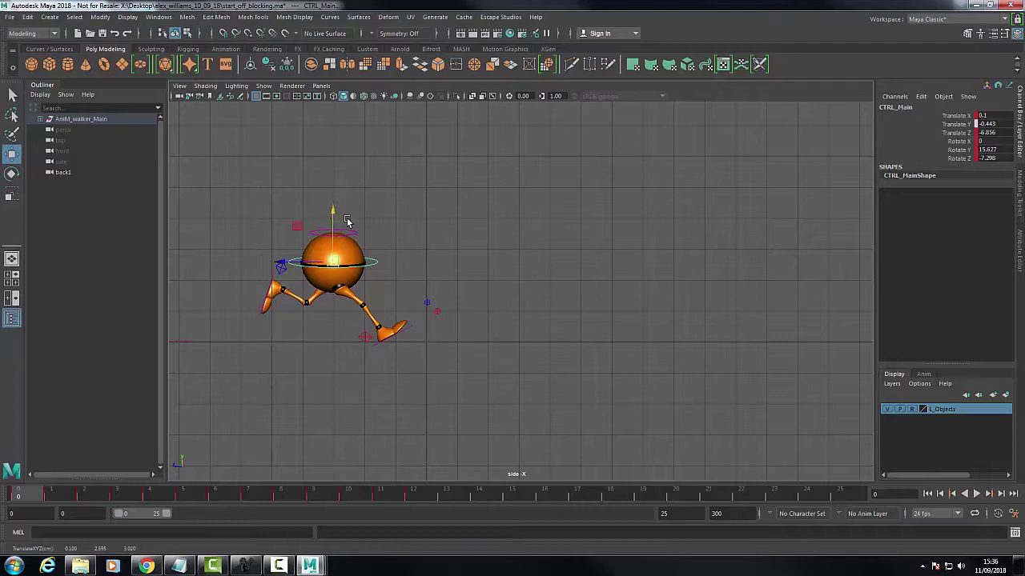
drag(258, 178, 474, 367)
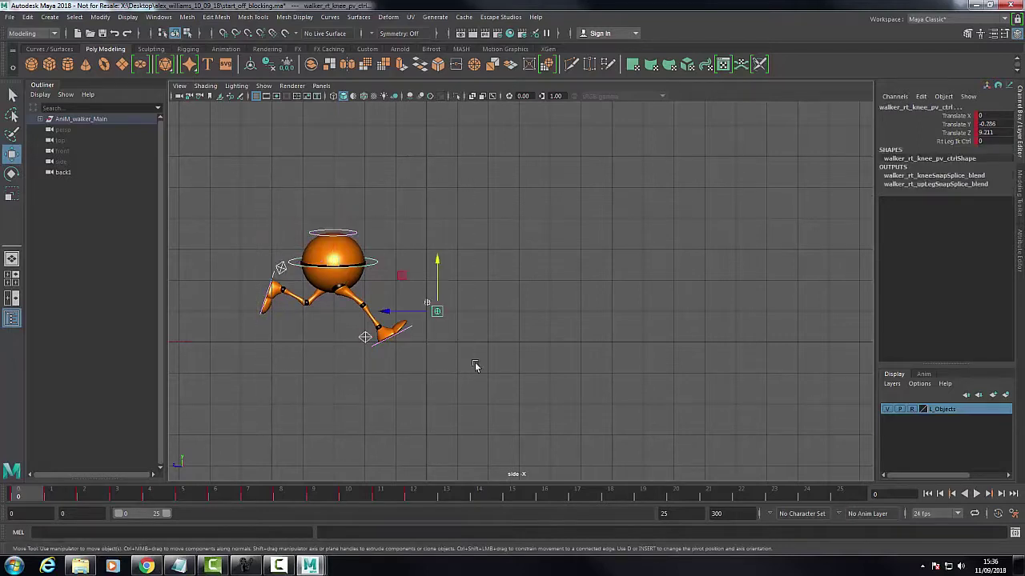
- Compare the body control's height at frames 8, 6, 12 and 0 of the run cycle
click(374, 267)
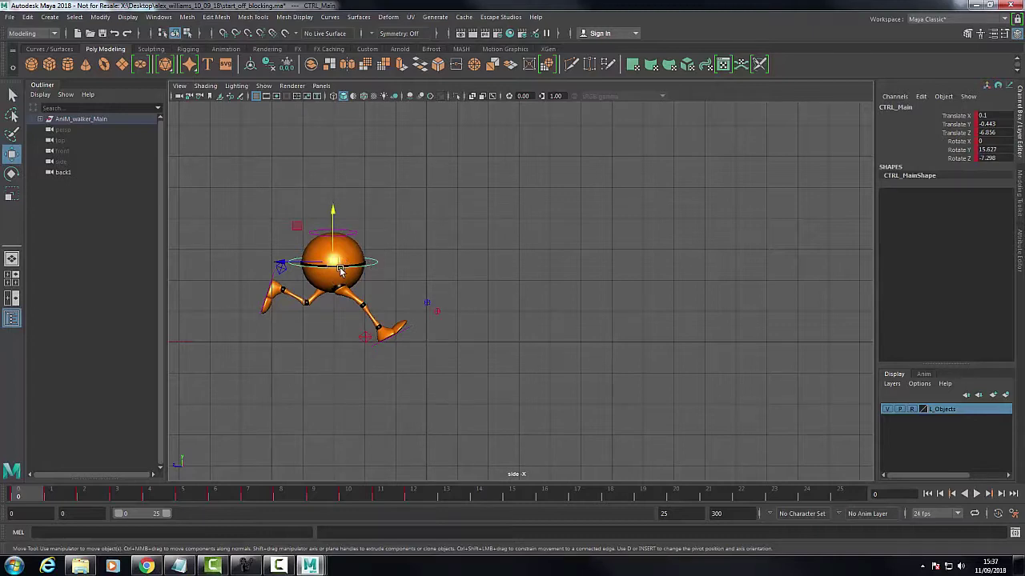
click(249, 495)
click(284, 496)
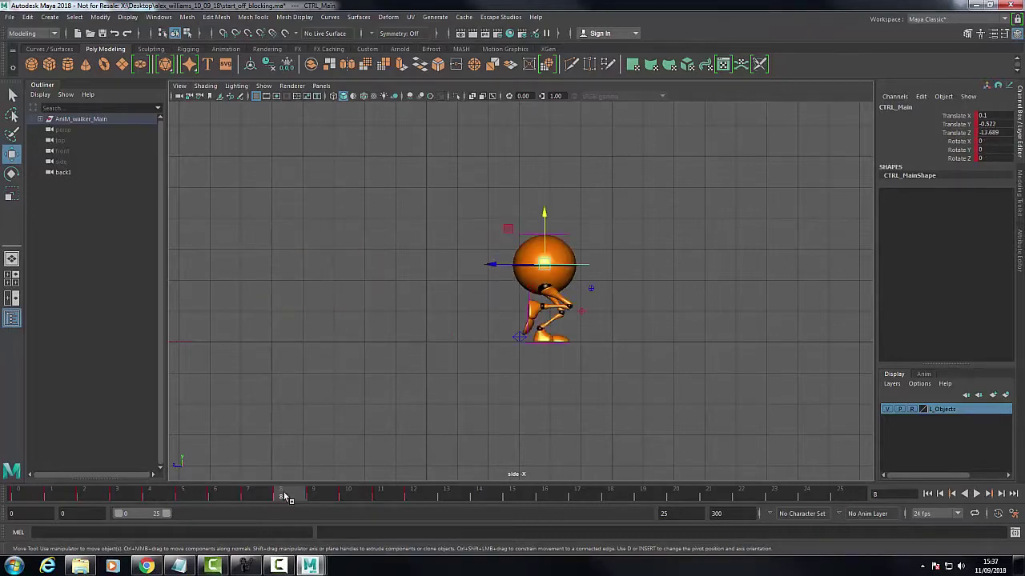
click(228, 496)
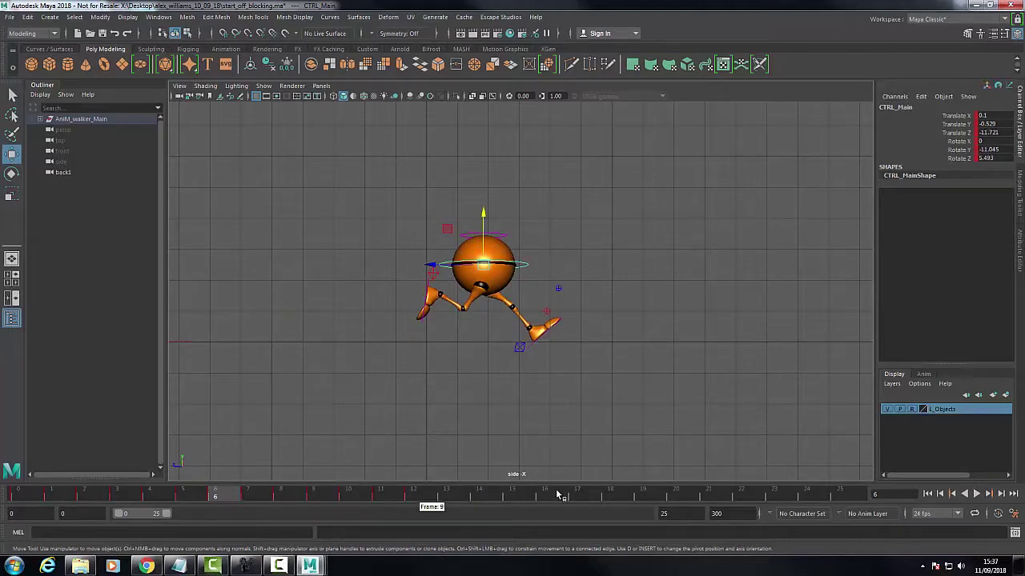
click(428, 497)
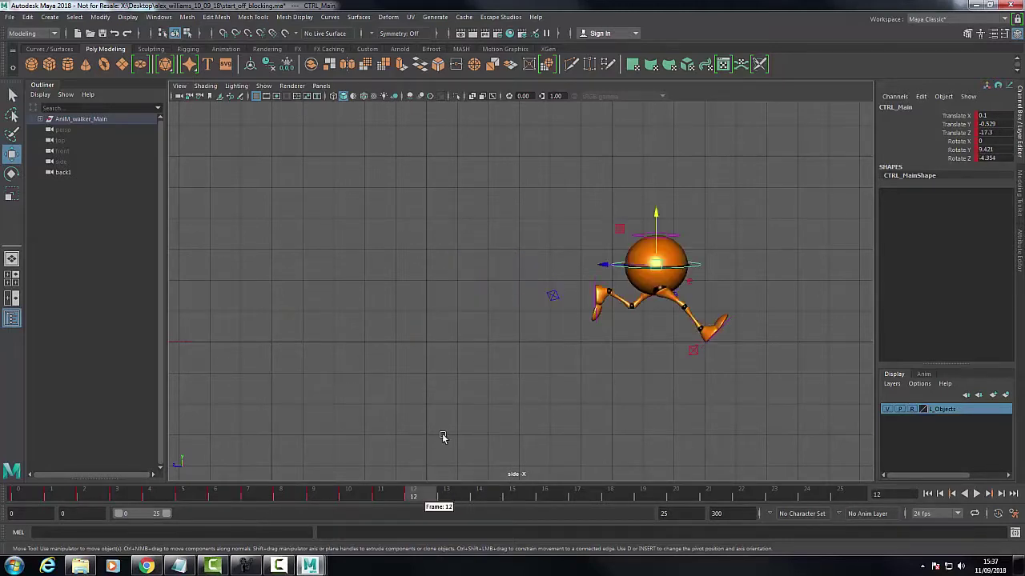
click(84, 496)
click(18, 497)
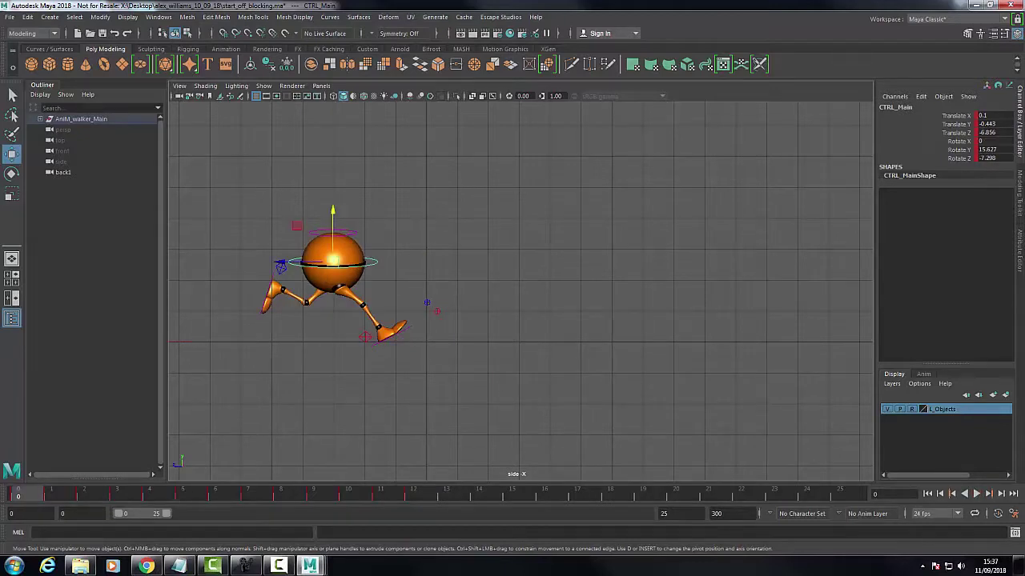
- Key all walker controls at frame 0 and display the body control's Rotate X curve in the Graph Editor beside the walker
click(436, 311)
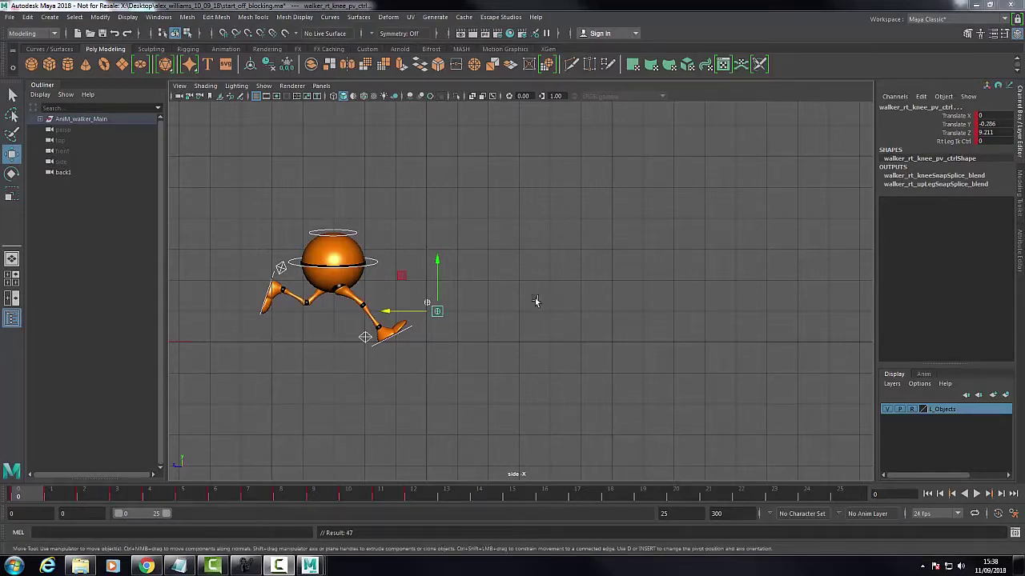
click(370, 266)
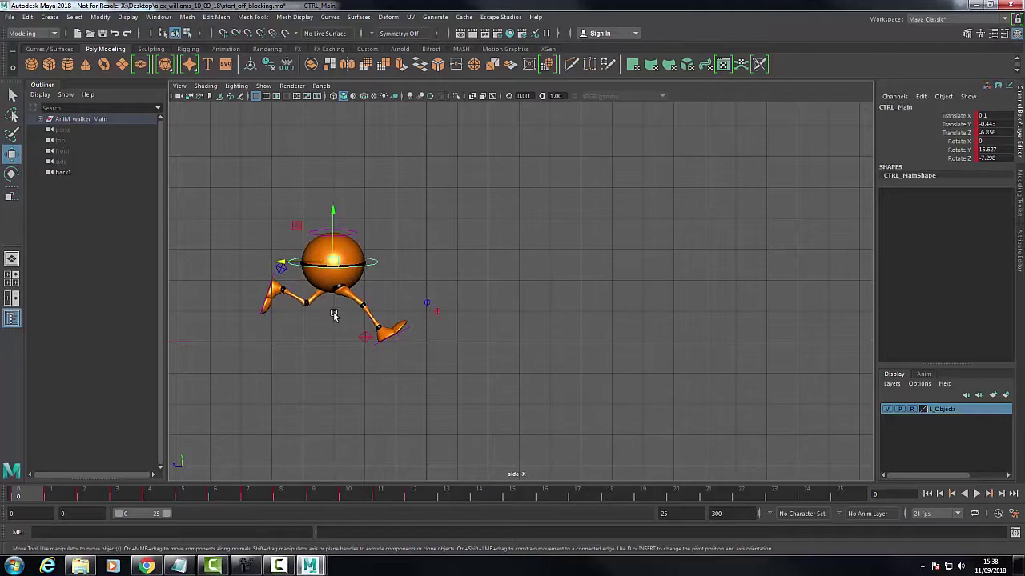
drag(1024, 36, 459, 47)
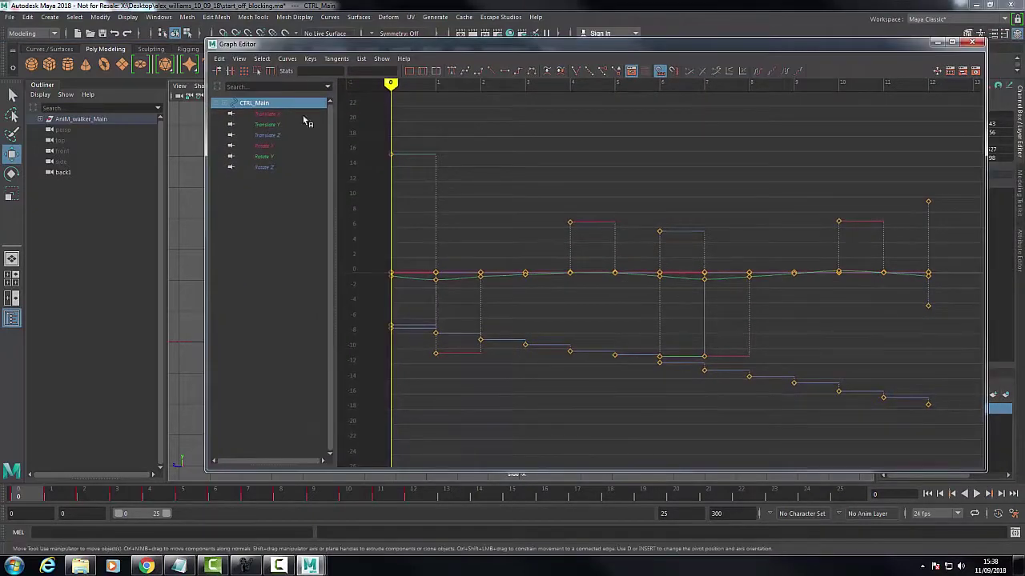
click(272, 147)
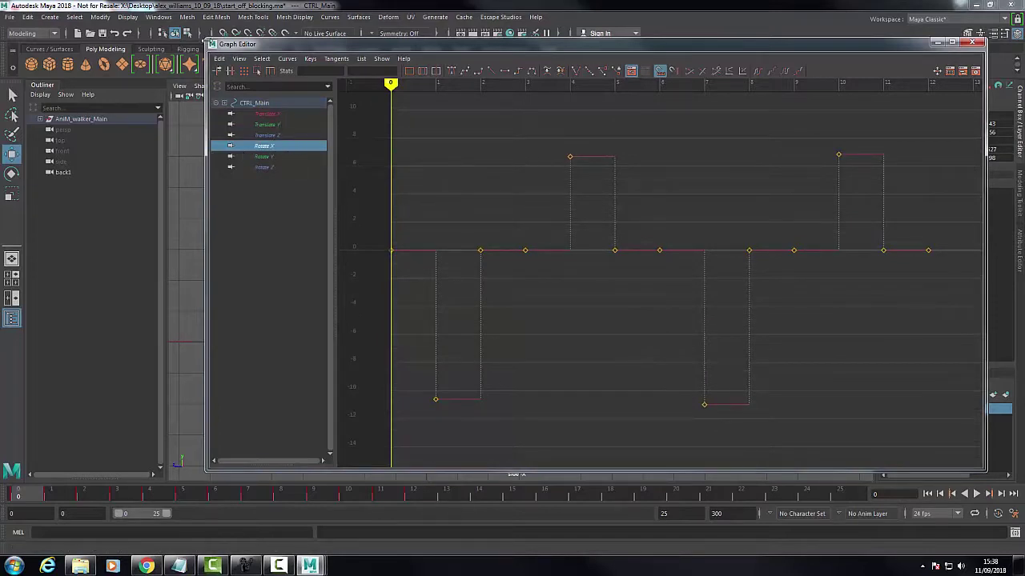
drag(210, 43, 442, 66)
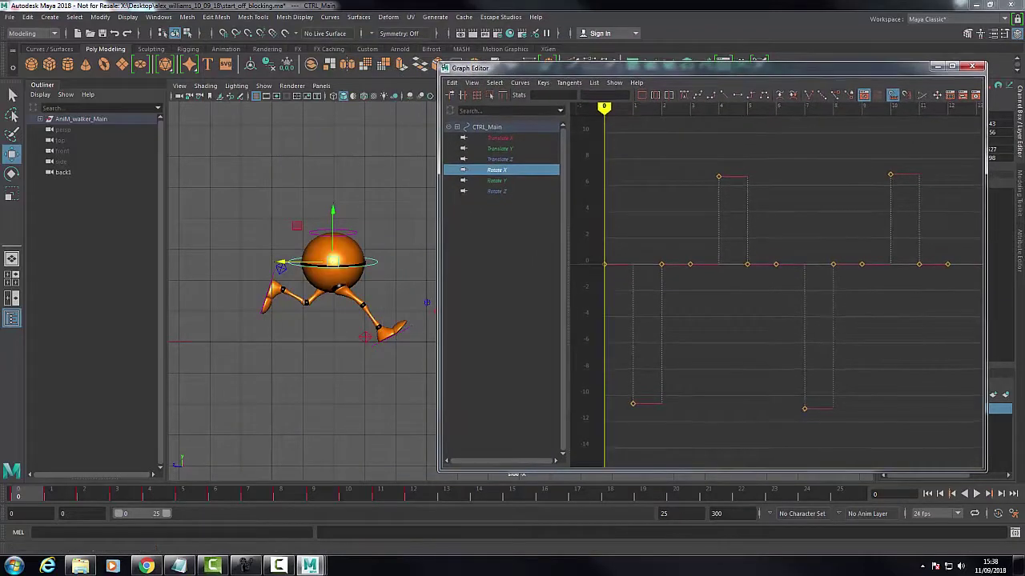
- Try spline tangents on the body control's whole Rotate X curve, and give all its keys auto tangents
click(740, 179)
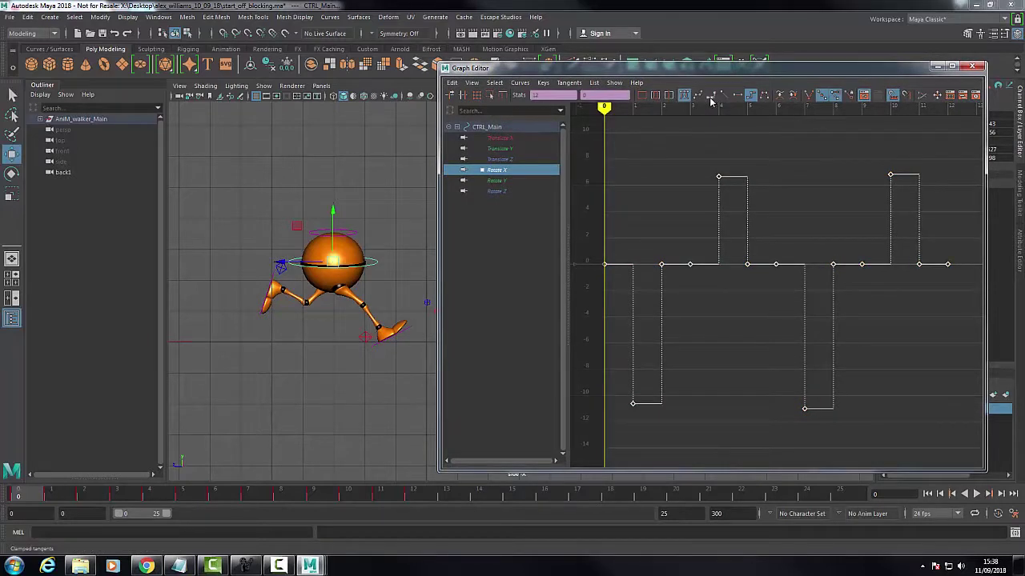
click(697, 96)
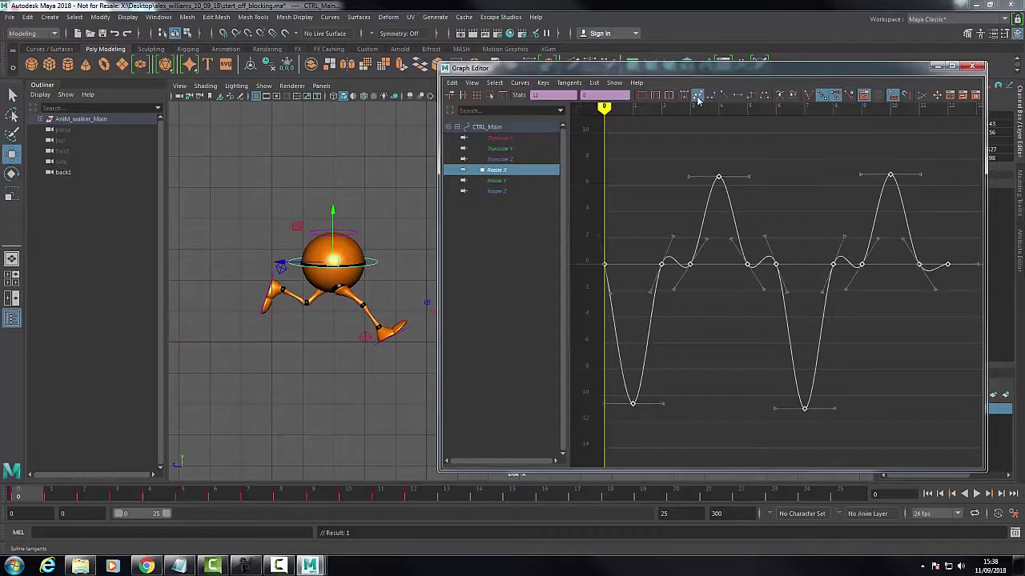
click(789, 188)
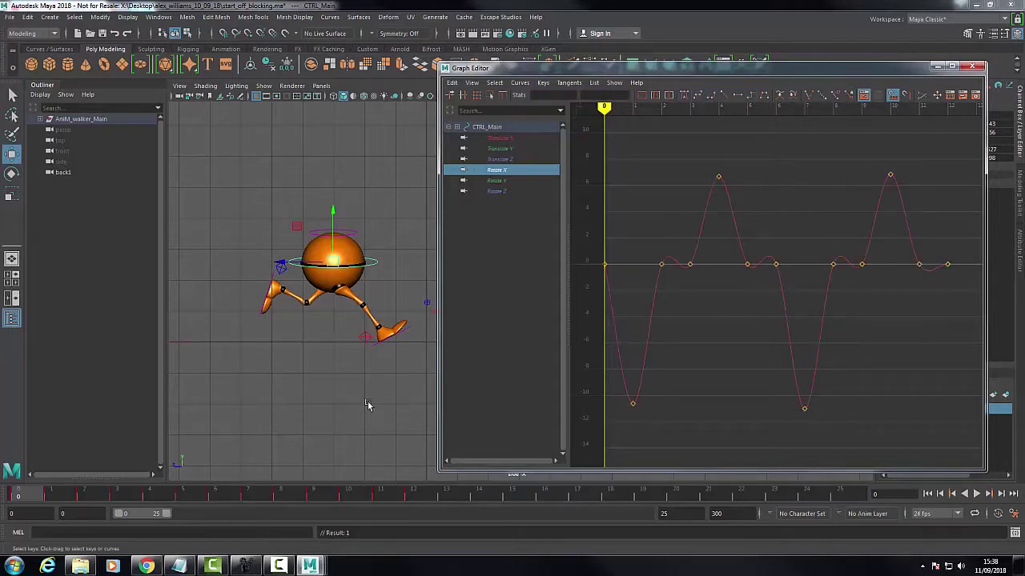
click(707, 210)
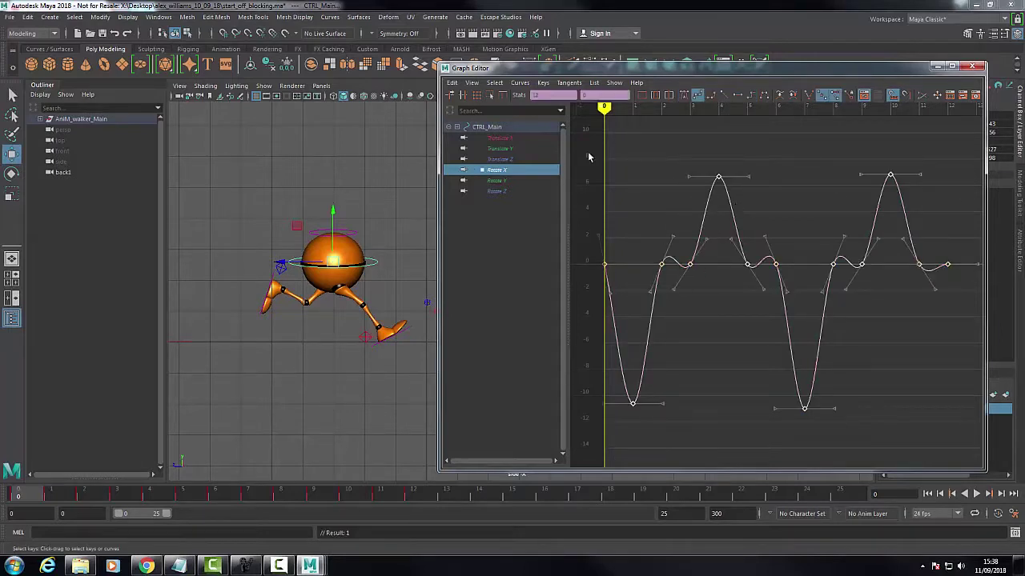
click(685, 96)
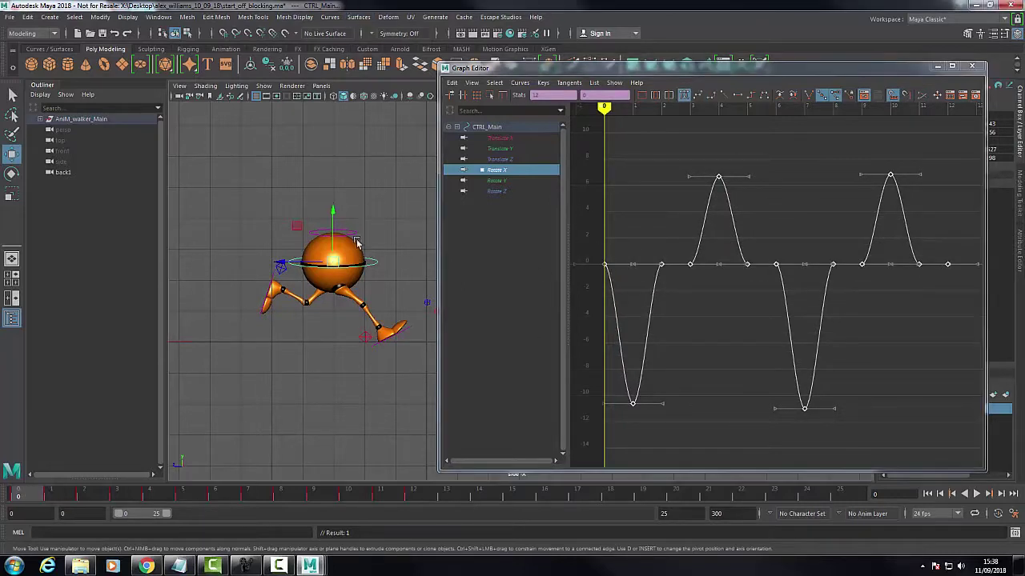
- Show the four-view layout and replace the front view with the back1 orthographic camera
key(space)
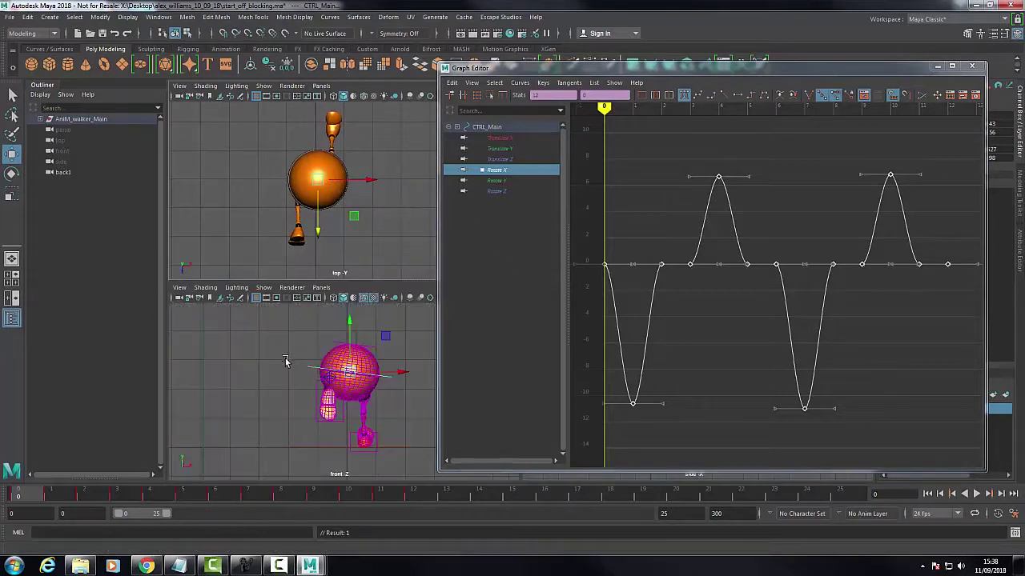
click(321, 287)
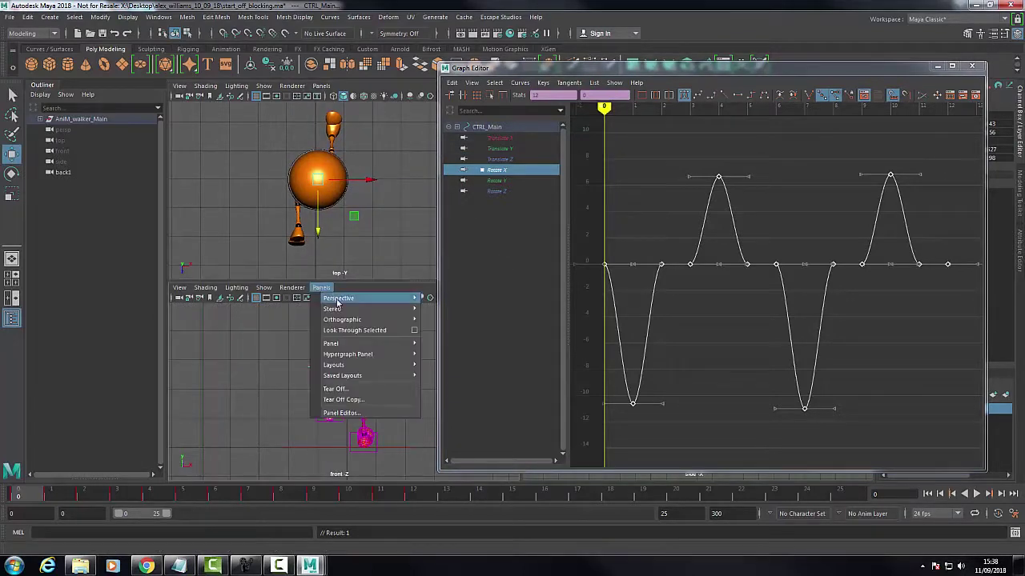
mouse_move(354, 308)
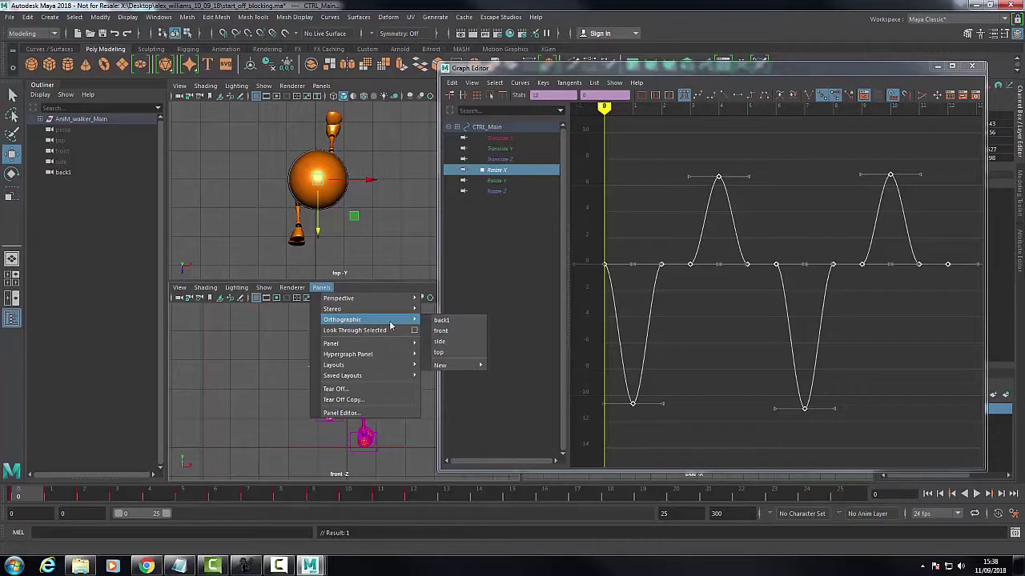
click(443, 320)
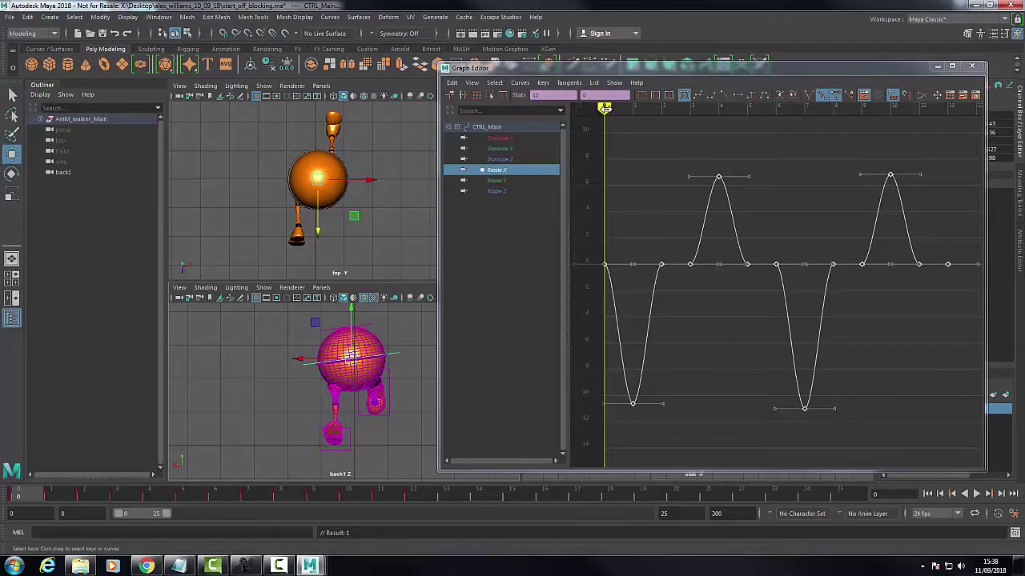
- Scrub from frame 0 to 12 to examine the body's rotation in the back view against its Rotate X curve
drag(604, 109, 746, 114)
drag(767, 117, 773, 117)
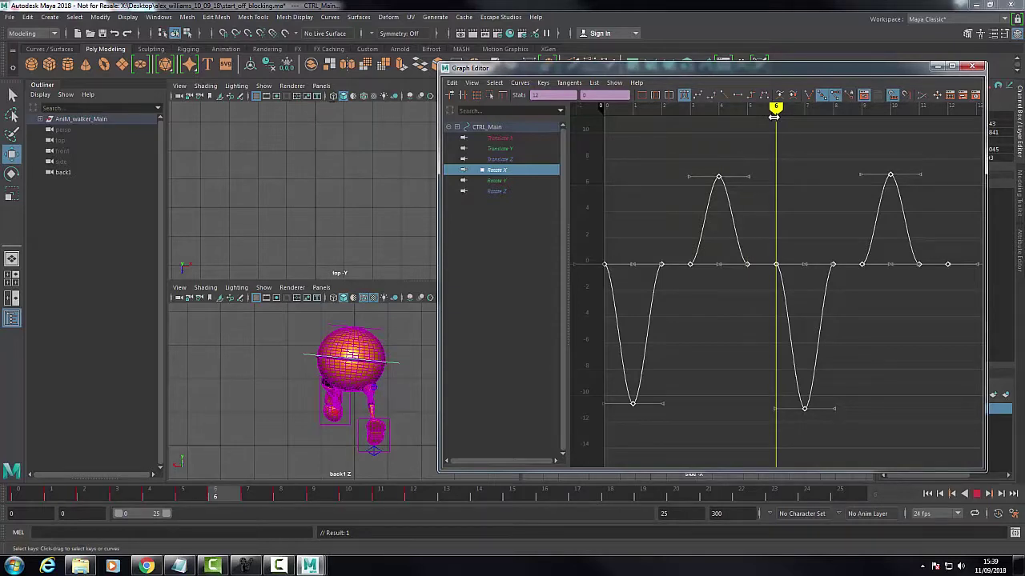
mouse_move(773, 117)
mouse_down()
mouse_move(954, 109)
mouse_move(868, 116)
mouse_up()
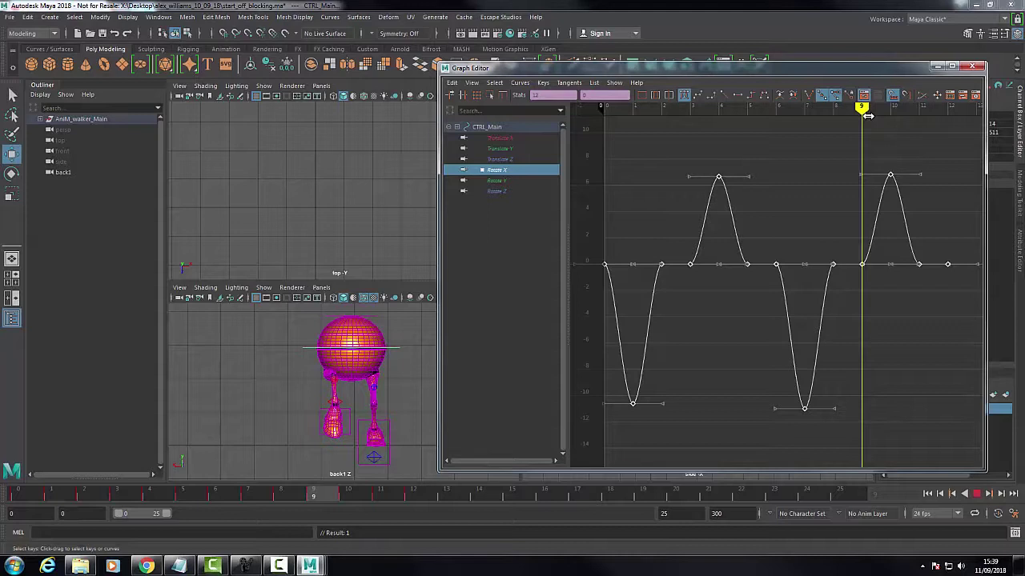
drag(847, 120, 947, 121)
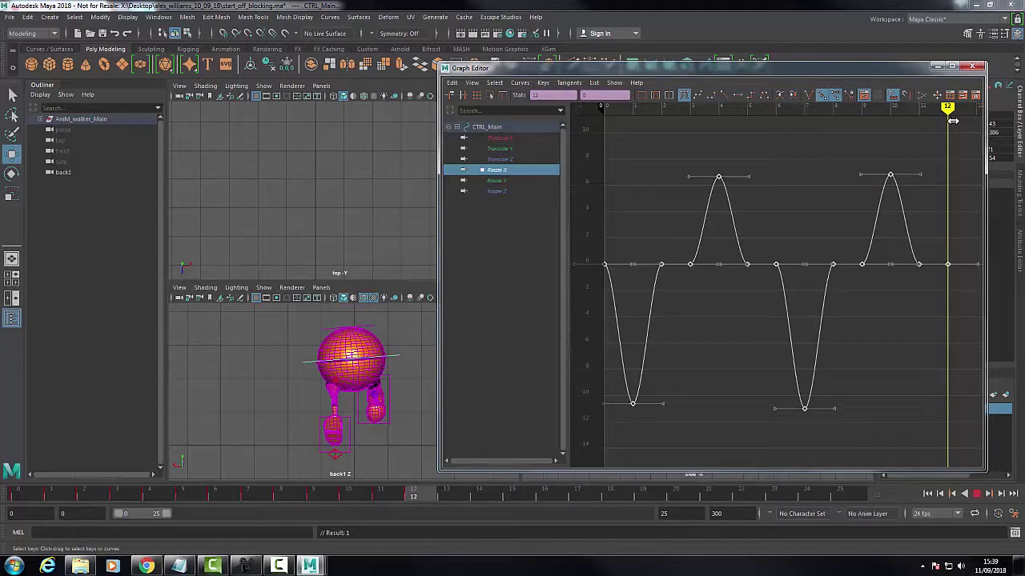
mouse_move(953, 120)
mouse_down()
mouse_move(734, 144)
mouse_move(948, 139)
mouse_up()
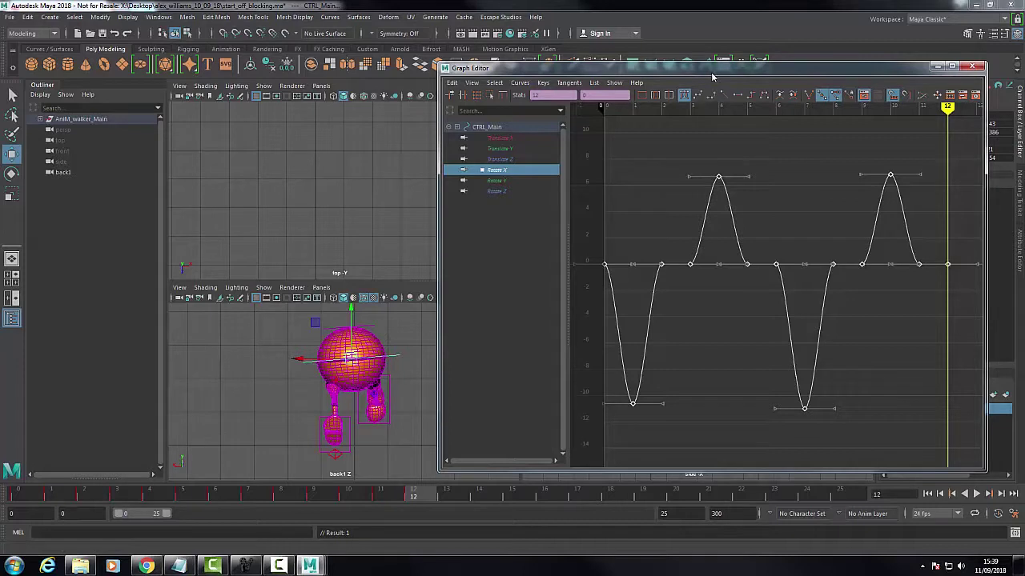
- Delete the zero-value Rotate X keys between frames 2 and 11, keeping the peak, trough and end keys
click(764, 139)
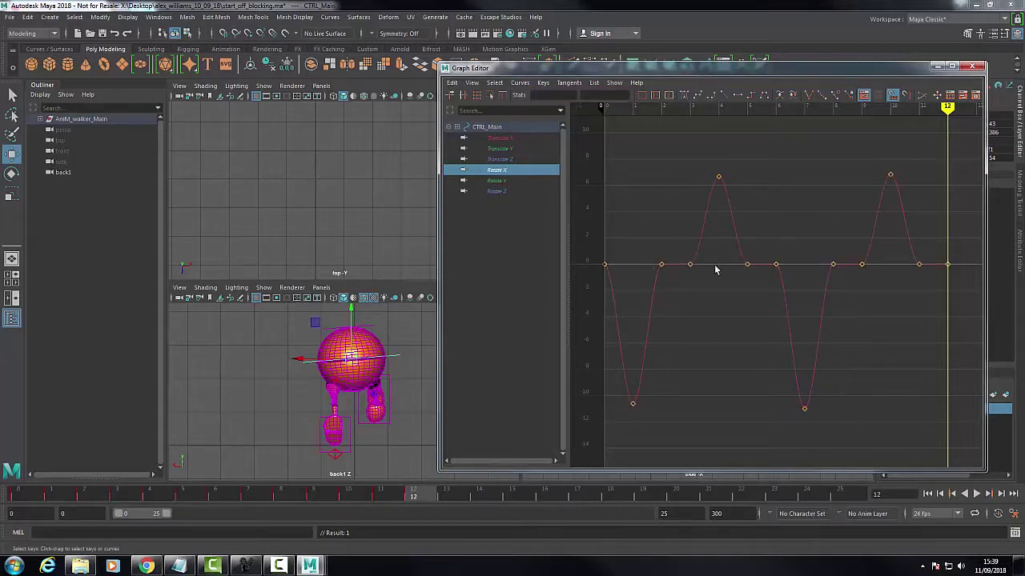
drag(655, 258, 924, 279)
key(Delete)
key(Delete)
key(Delete)
key(Delete)
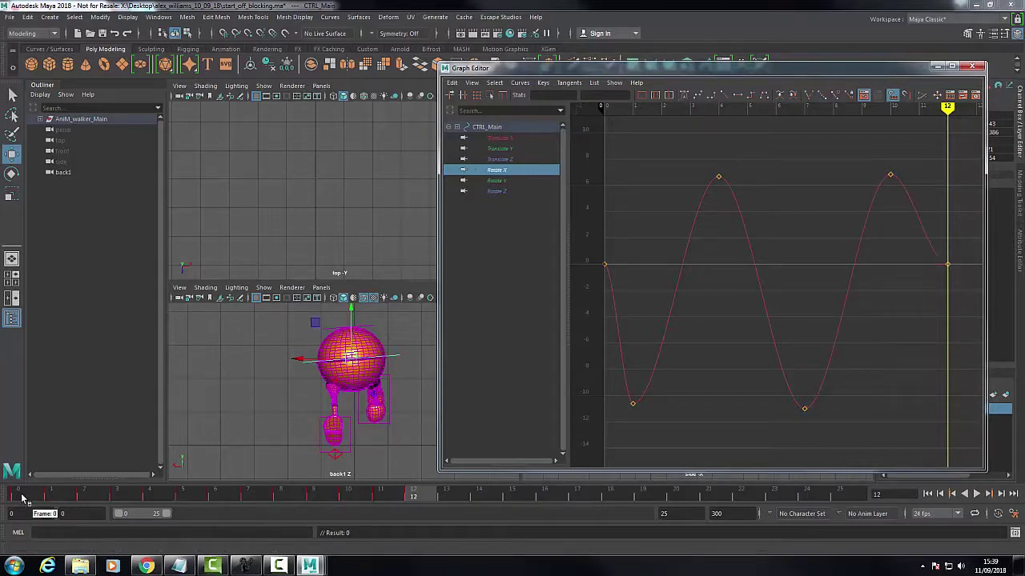
- Scrub the run cycle from frame 0 to 12 to review the simplified Rotate X motion
click(20, 496)
mouse_move(20, 496)
mouse_down()
mouse_move(425, 498)
mouse_move(28, 497)
mouse_up()
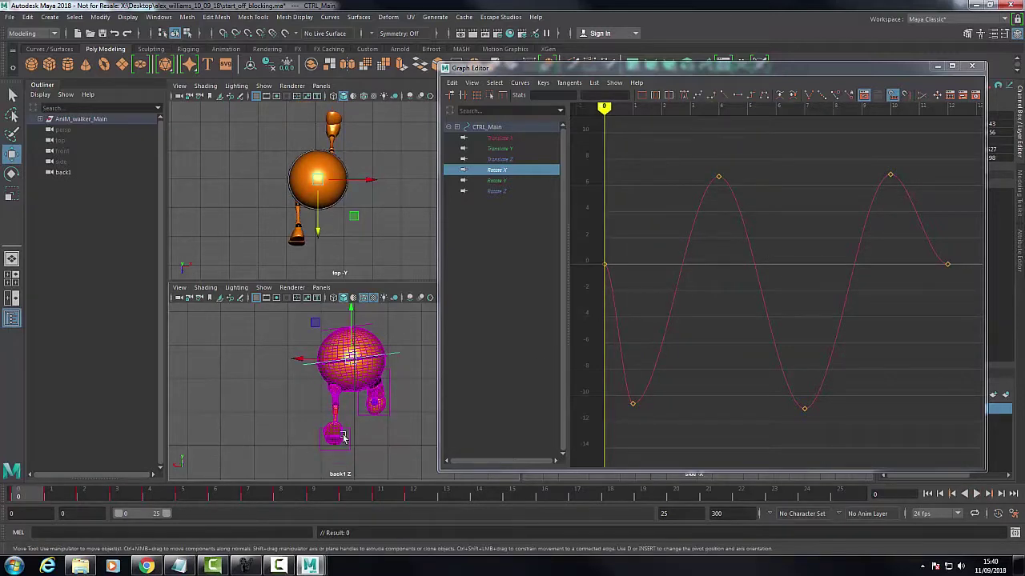
click(54, 498)
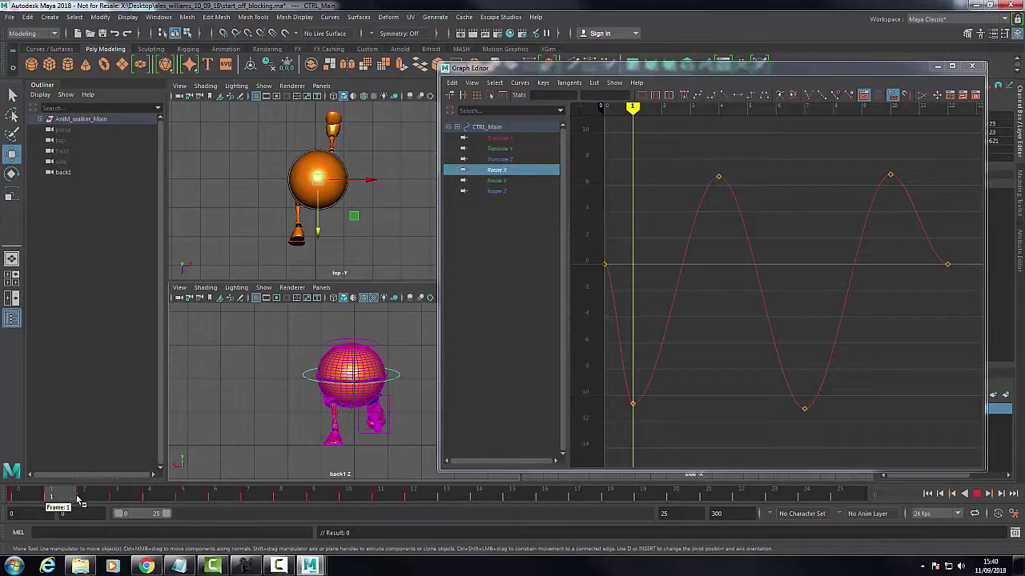
drag(79, 499, 420, 490)
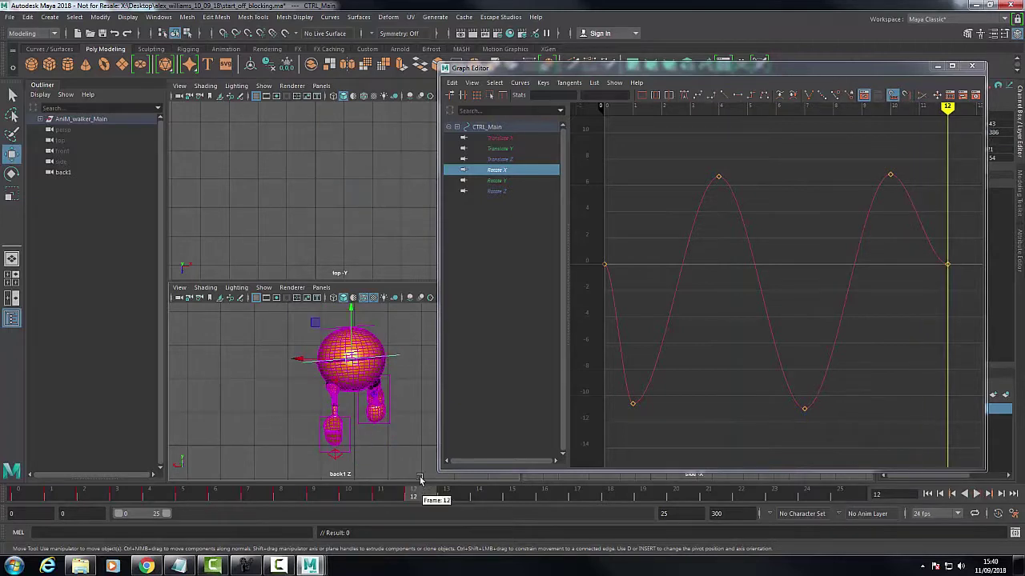
- Examine the body control's Rotate Y curve and compare the poses at frames 0 and 1
click(502, 181)
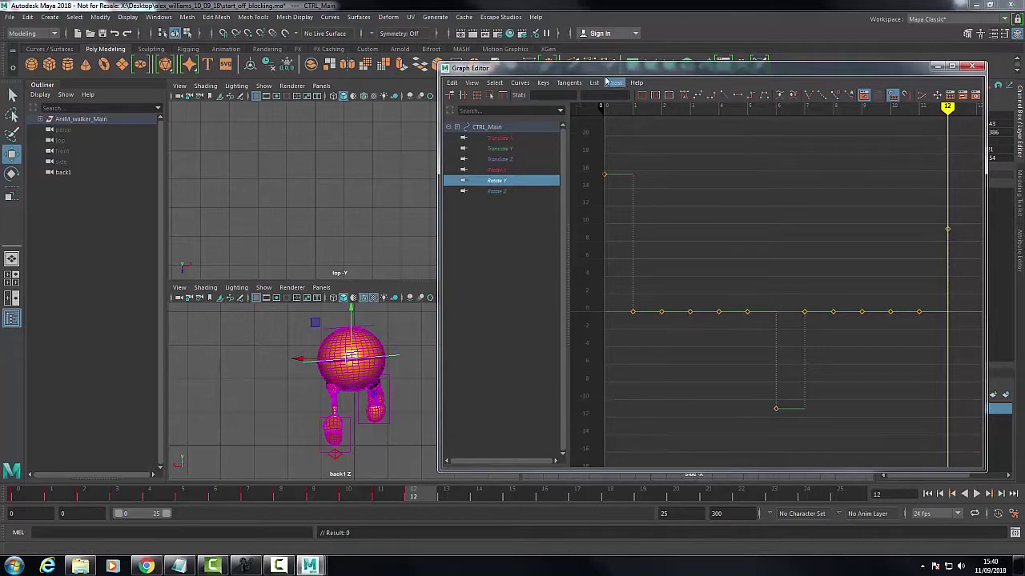
drag(608, 73, 534, 74)
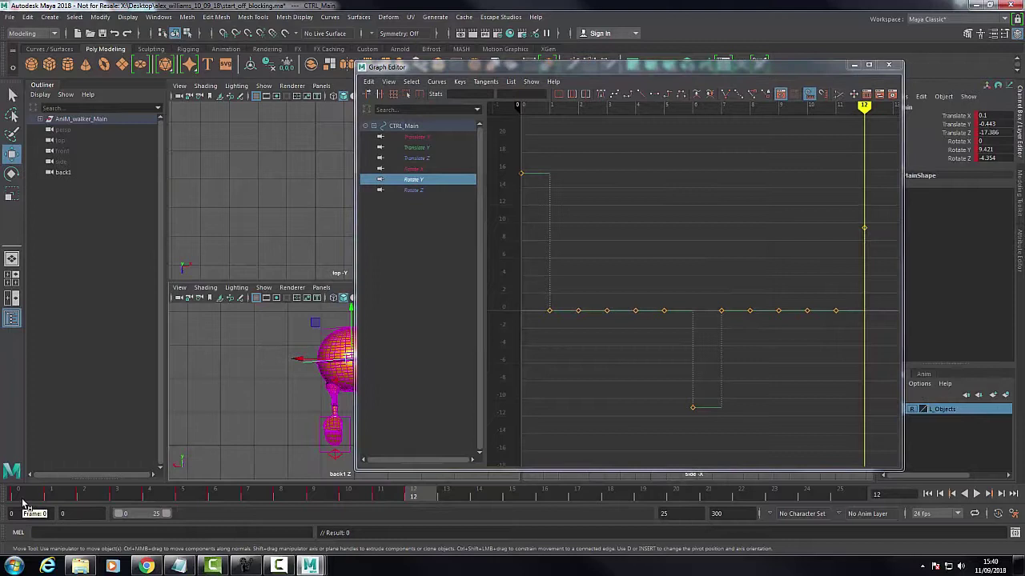
click(20, 498)
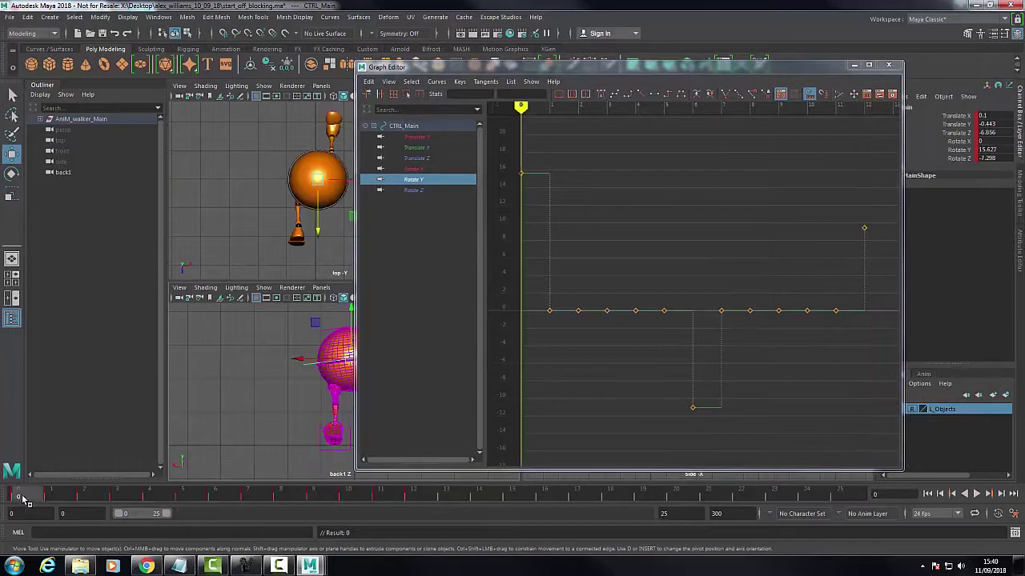
drag(21, 498, 67, 500)
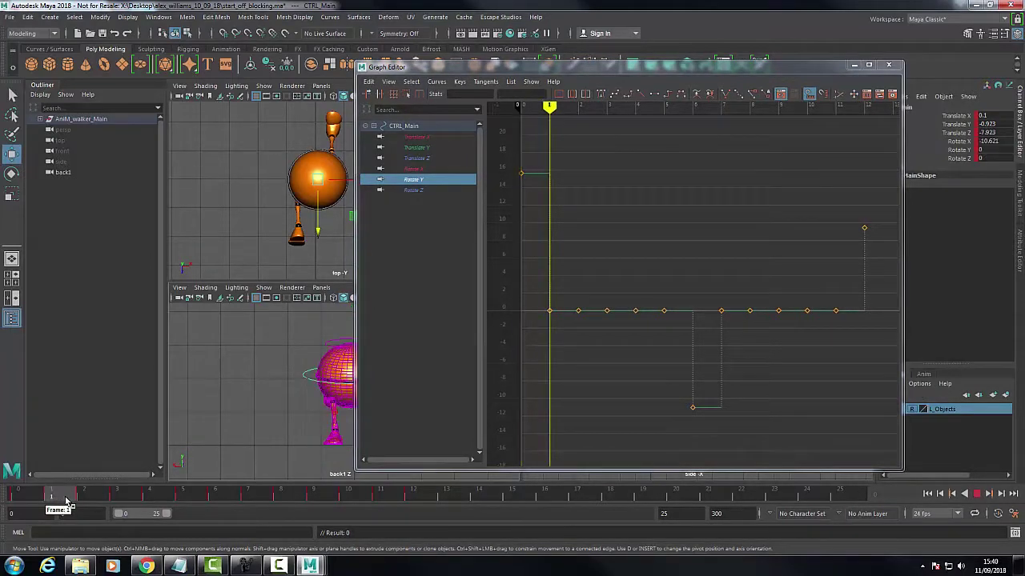
- Enlarge the side view to fill the workspace and place the Graph Editor beside the walker
drag(581, 71, 1024, 70)
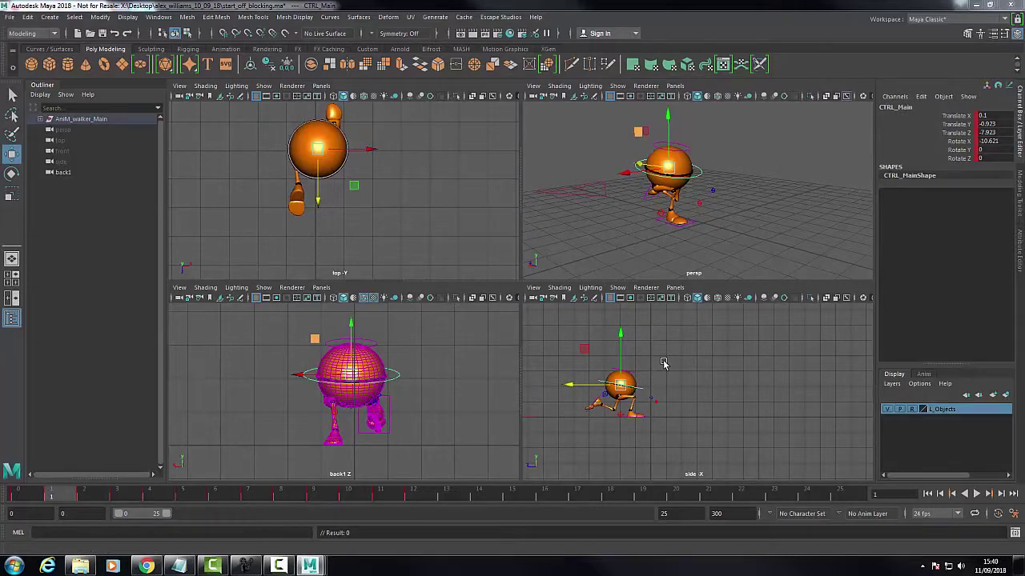
key(space)
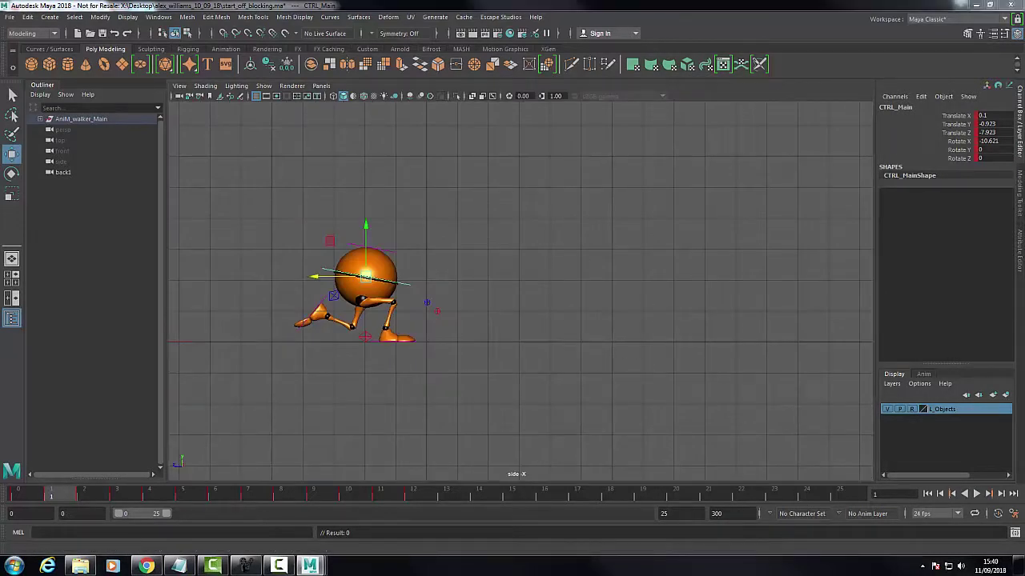
drag(1017, 32, 666, 58)
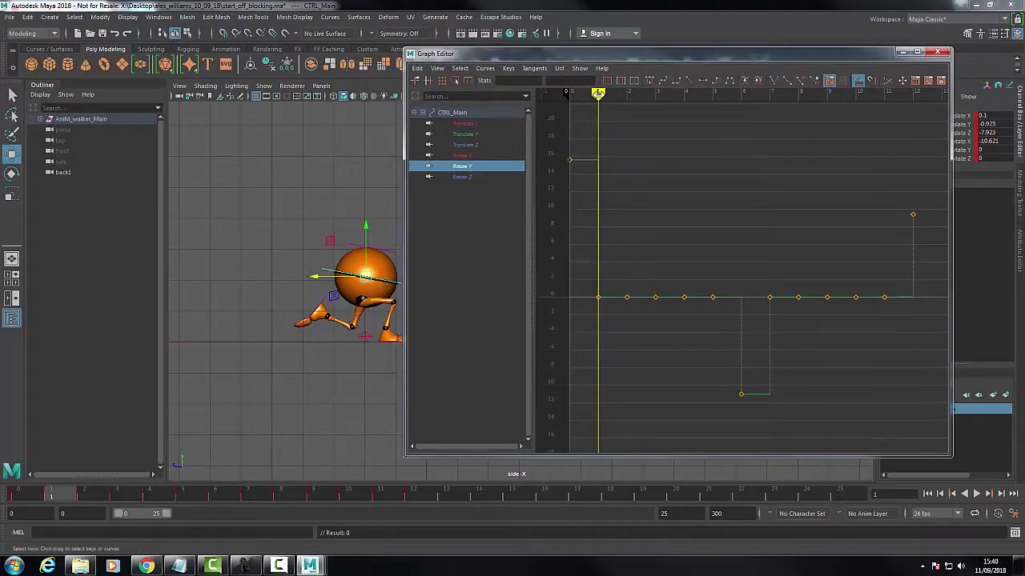
- Examine the walker's poses at frames 6 and 4 and compare the body control's Rotate X, Y and Z curves
drag(598, 93, 741, 95)
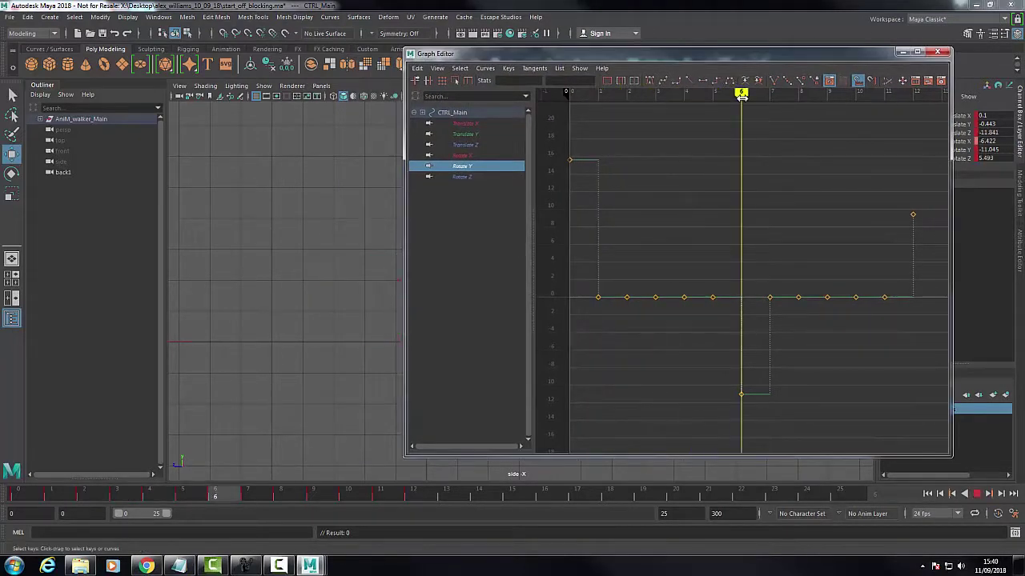
drag(718, 60, 897, 49)
drag(922, 83, 863, 89)
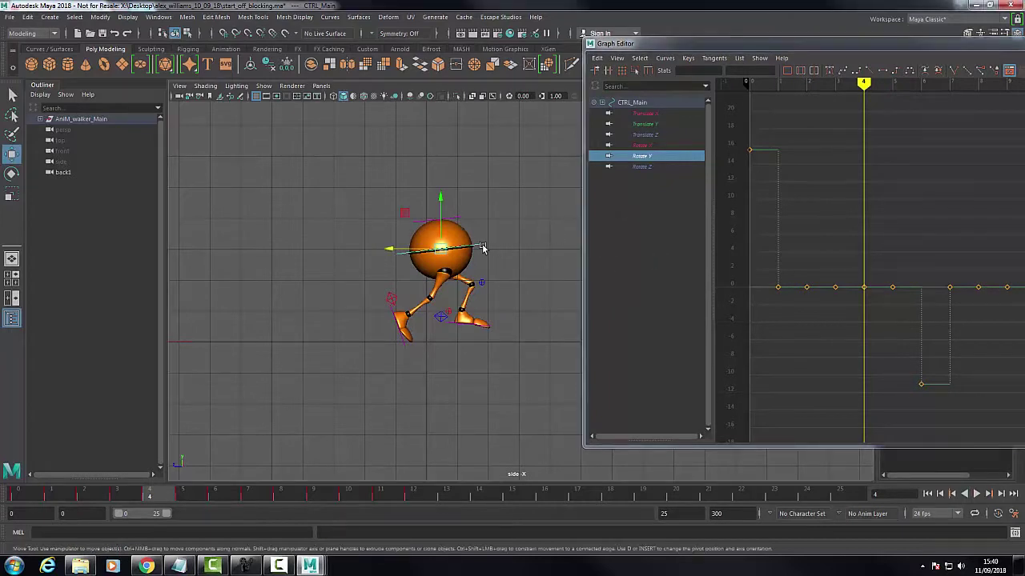
click(12, 173)
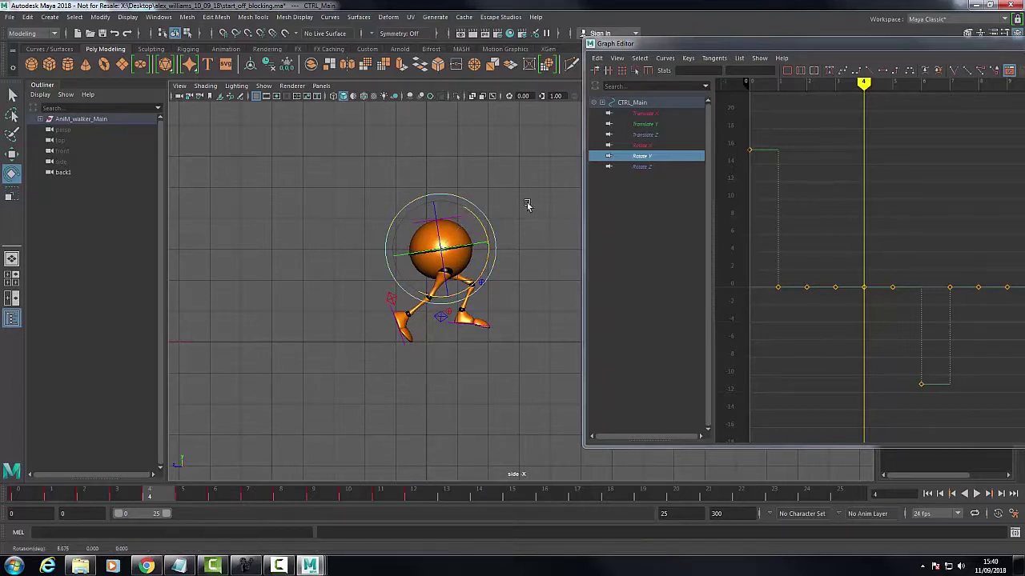
click(760, 206)
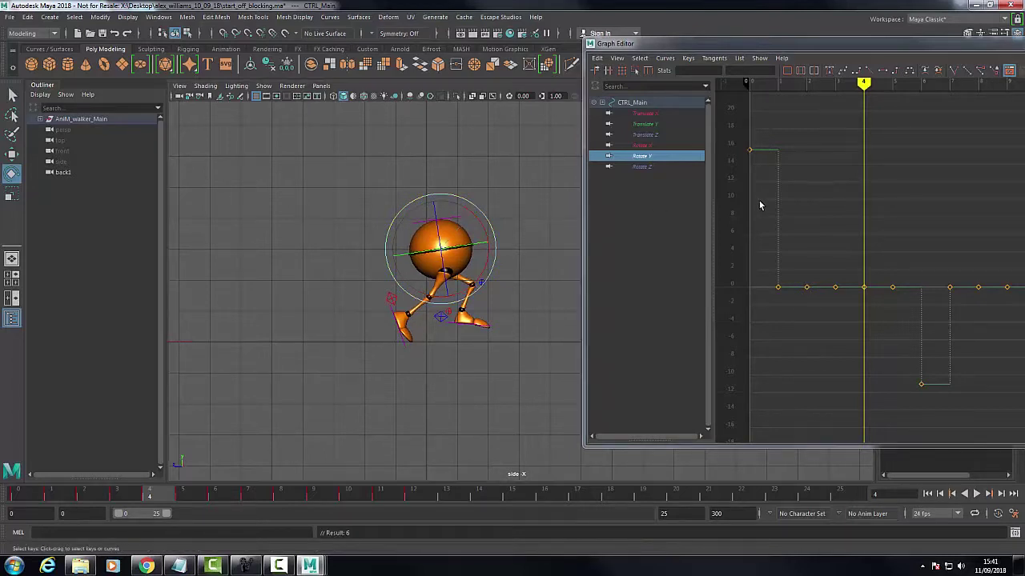
click(665, 146)
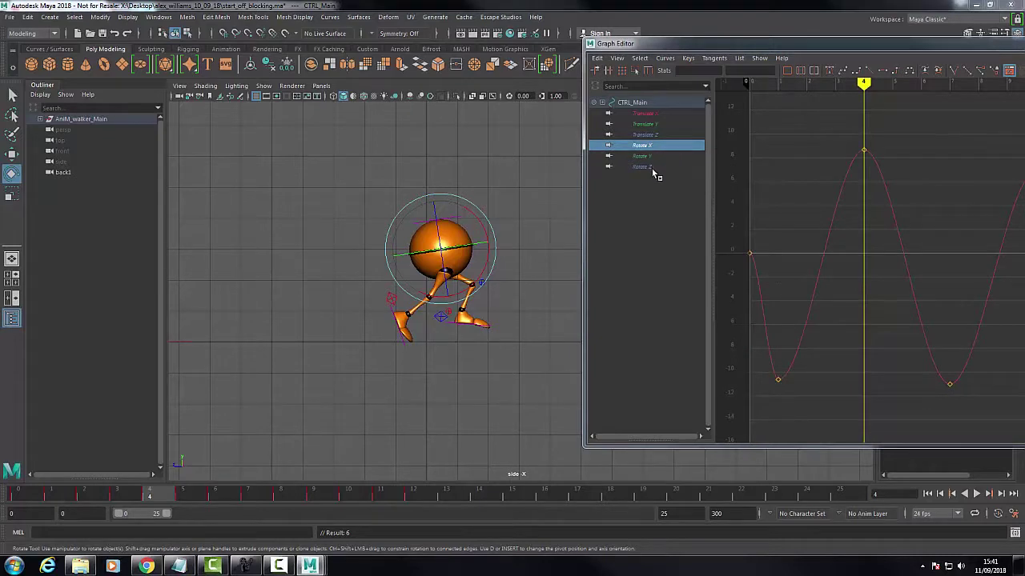
click(652, 168)
click(658, 156)
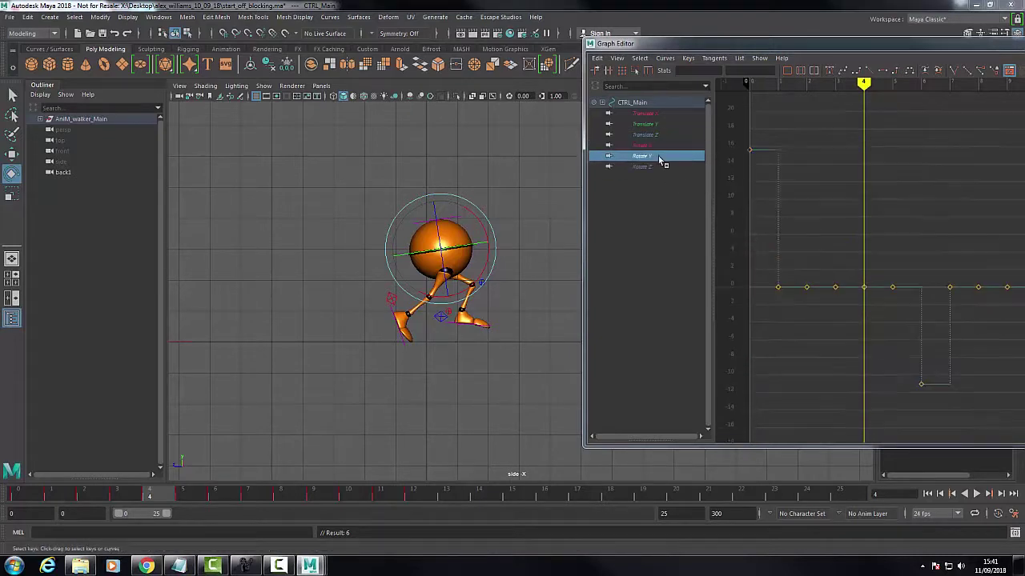
- Close the Graph Editor, return to frame 0 and restore the four-view layout
drag(803, 46, 641, 52)
key(alt+F4)
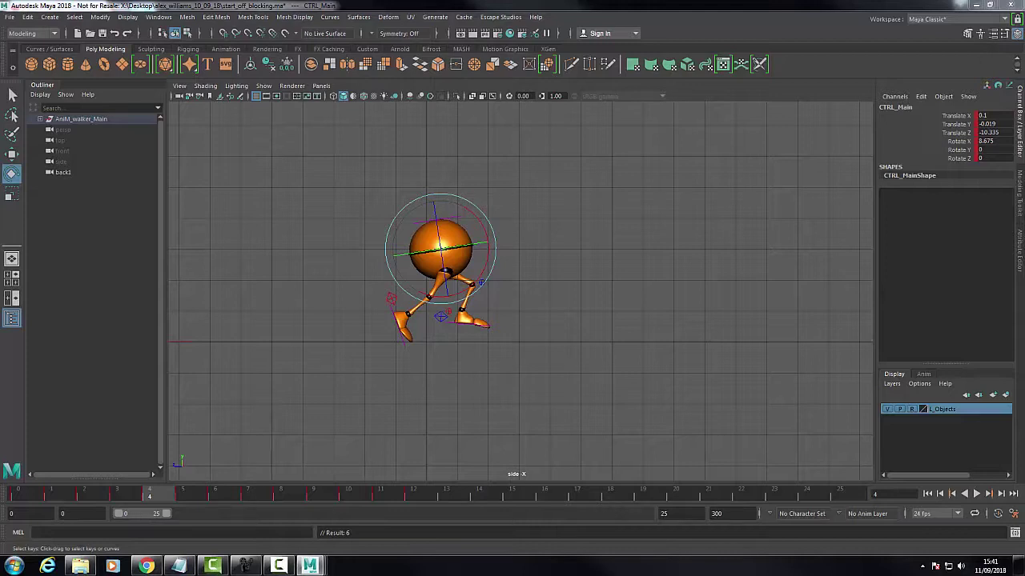
key(alt+shift+v)
key(space)
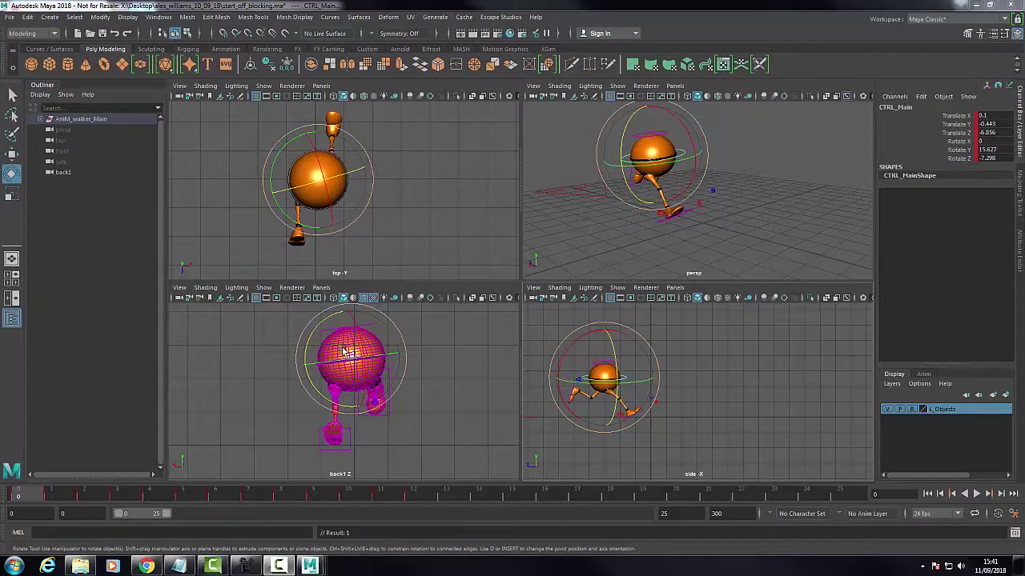
- Try out the body control's Rotate Z channel at frame 0 and undo the rotation
click(961, 158)
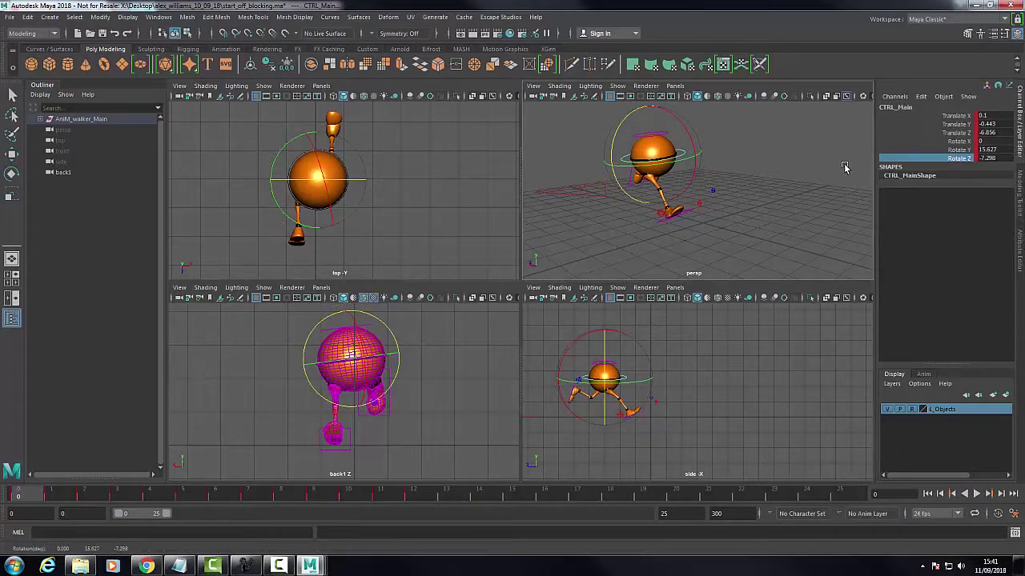
middle_drag(844, 166, 885, 164)
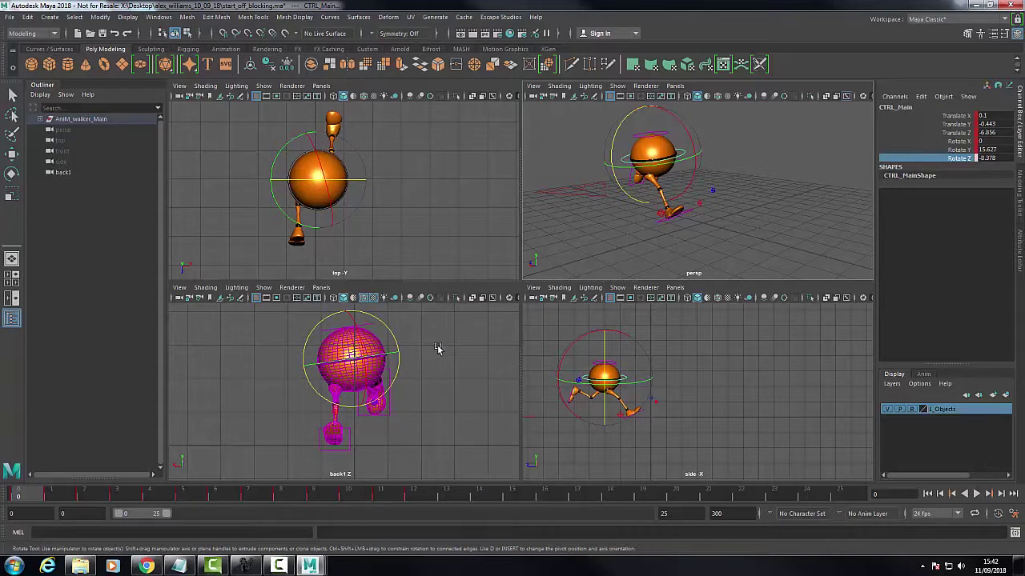
key(ctrl+z)
key(ctrl+z)
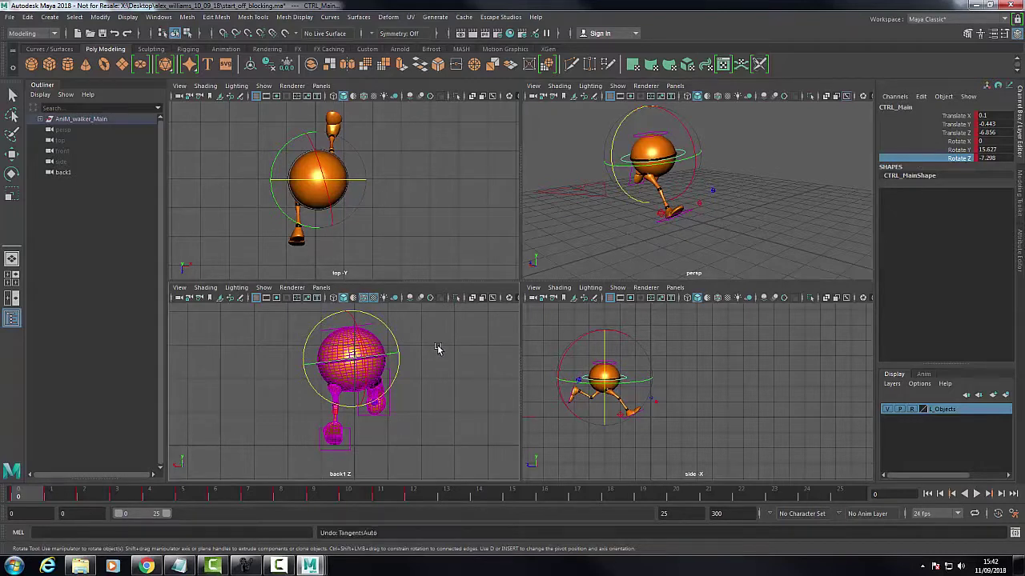
- Smooth the body control's whole Rotate Z curve with auto tangents in the Graph Editor
drag(56, 505, 17, 500)
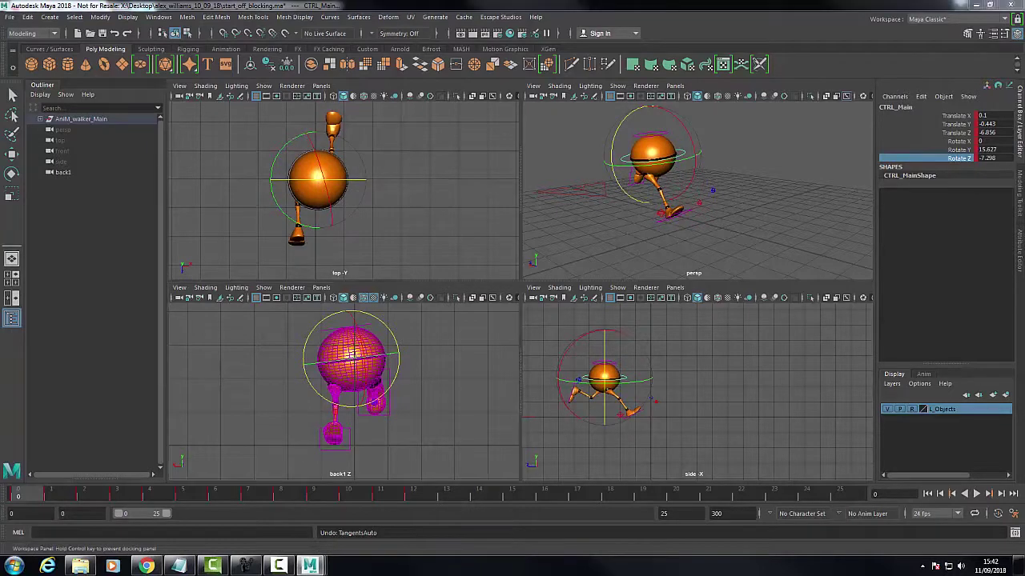
key(shift+g)
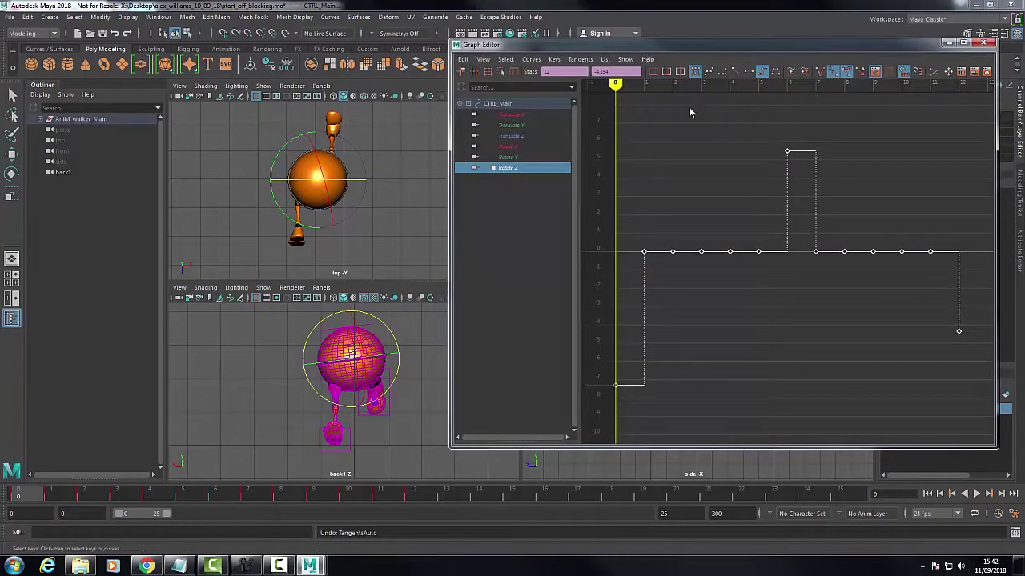
click(749, 136)
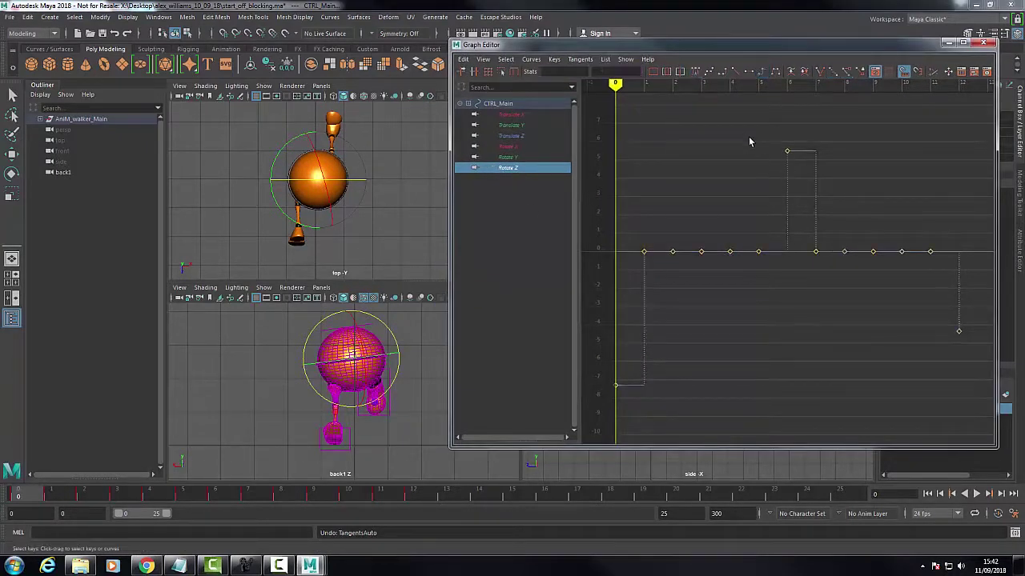
click(786, 182)
click(695, 72)
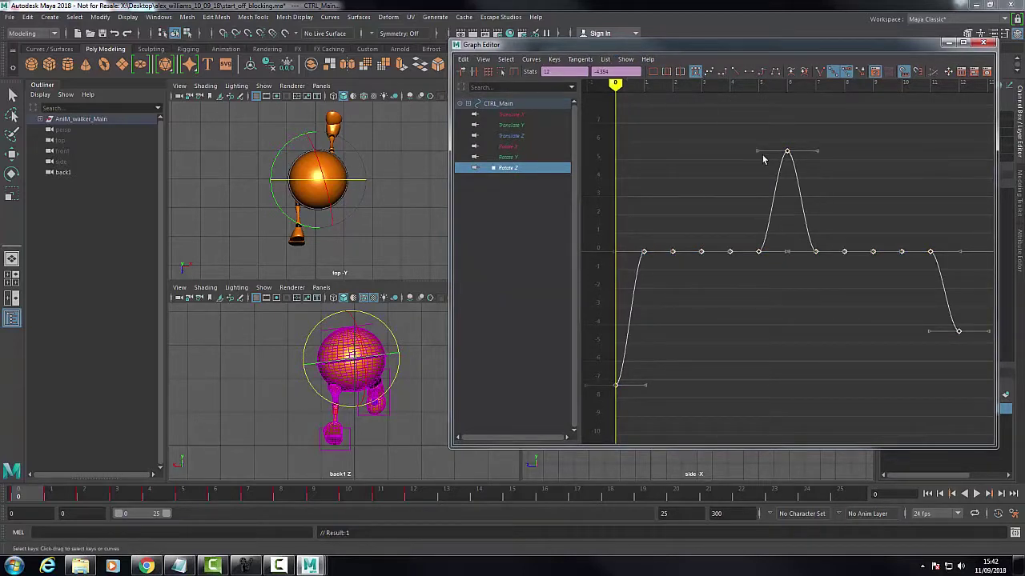
- Scrub from frame 0 to 12 and back to review the body's side-to-side tilt in the back view
click(708, 192)
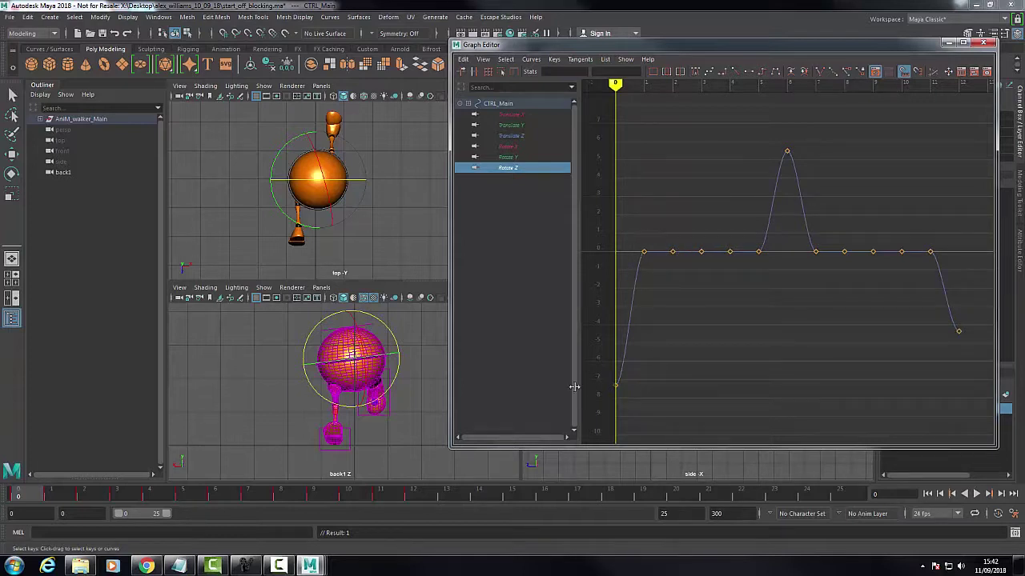
key(alt+v)
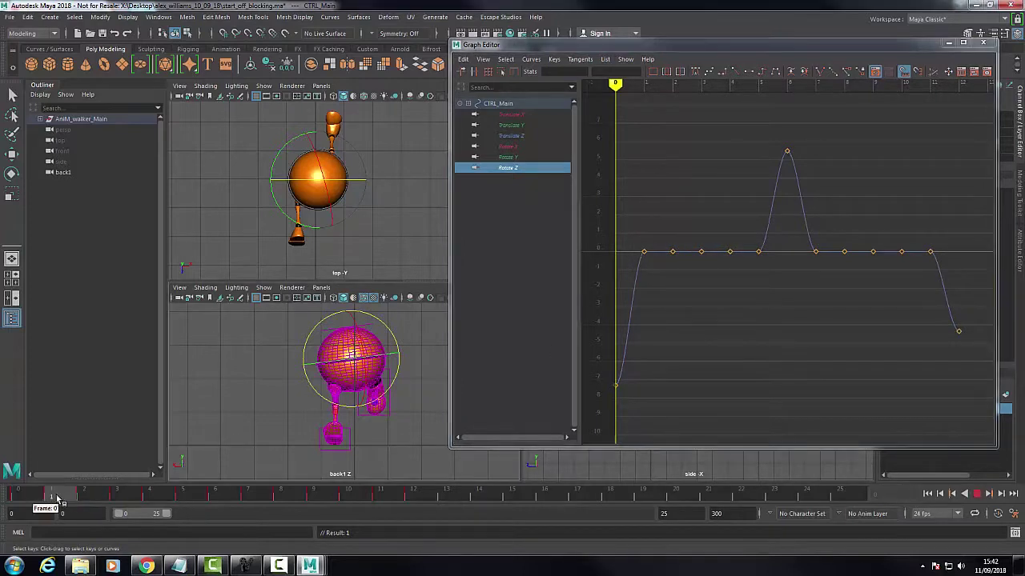
drag(58, 500, 413, 504)
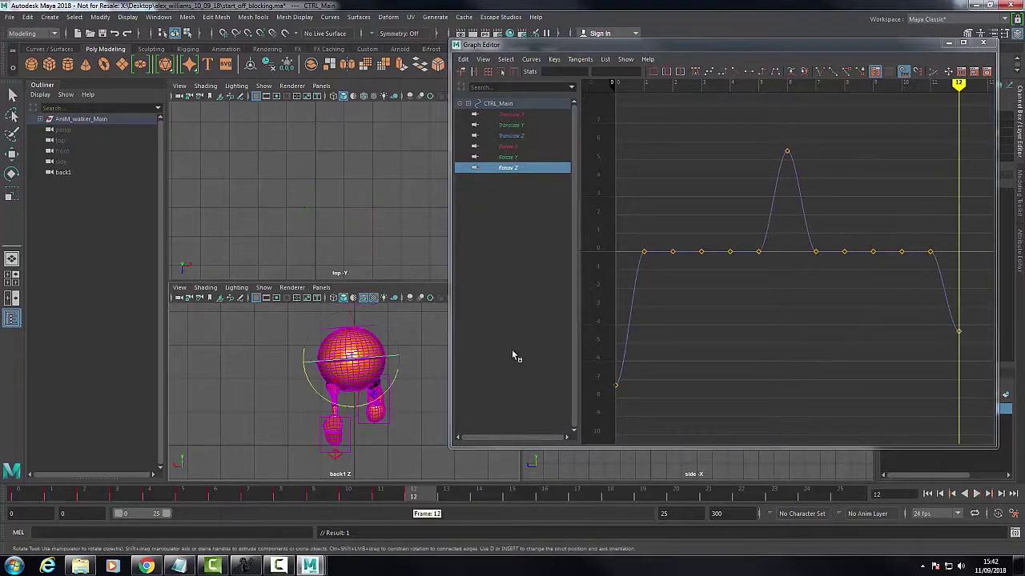
click(687, 244)
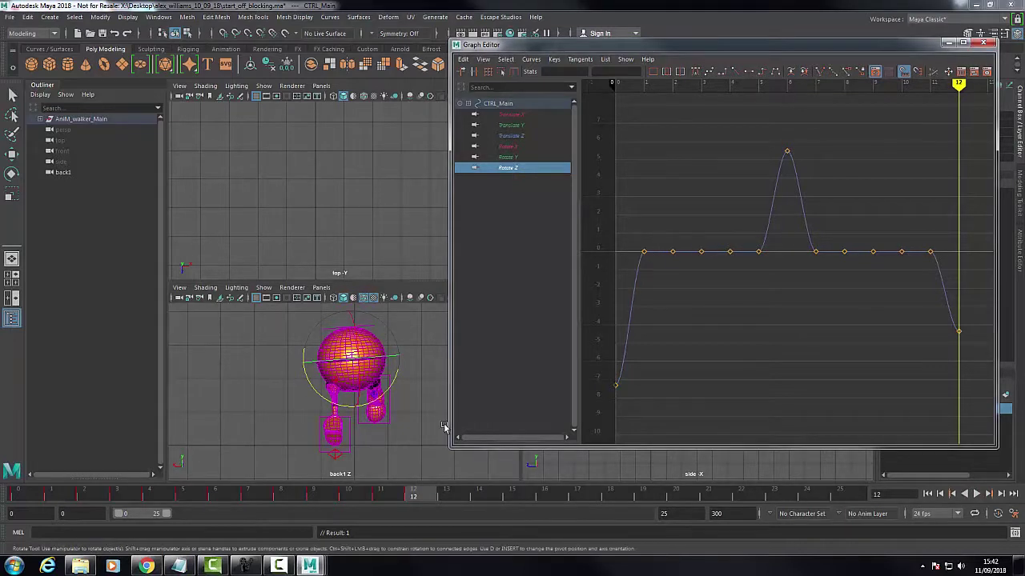
drag(416, 498, 20, 504)
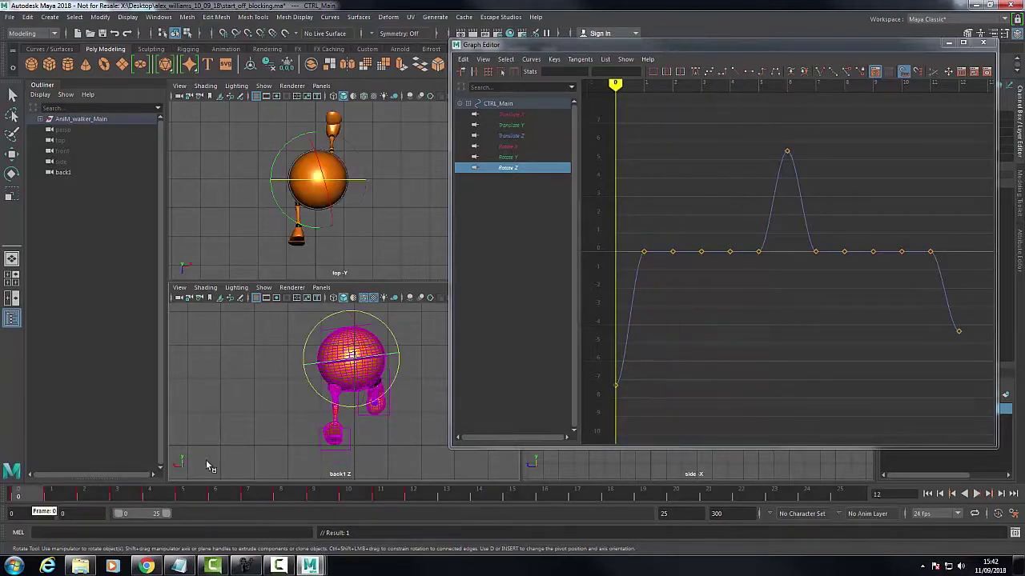
- Delete the zero-value Rotate Z keys at frames 1 to 5 and 7 to 11, and scrub the early frames to check the tilt
drag(634, 232, 767, 275)
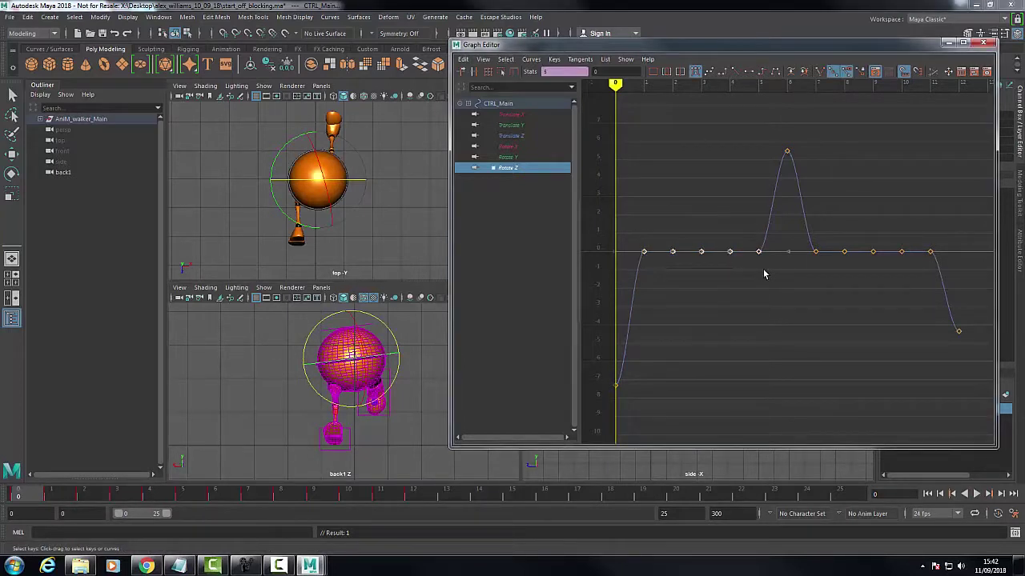
key(Delete)
drag(803, 243, 935, 261)
key(Delete)
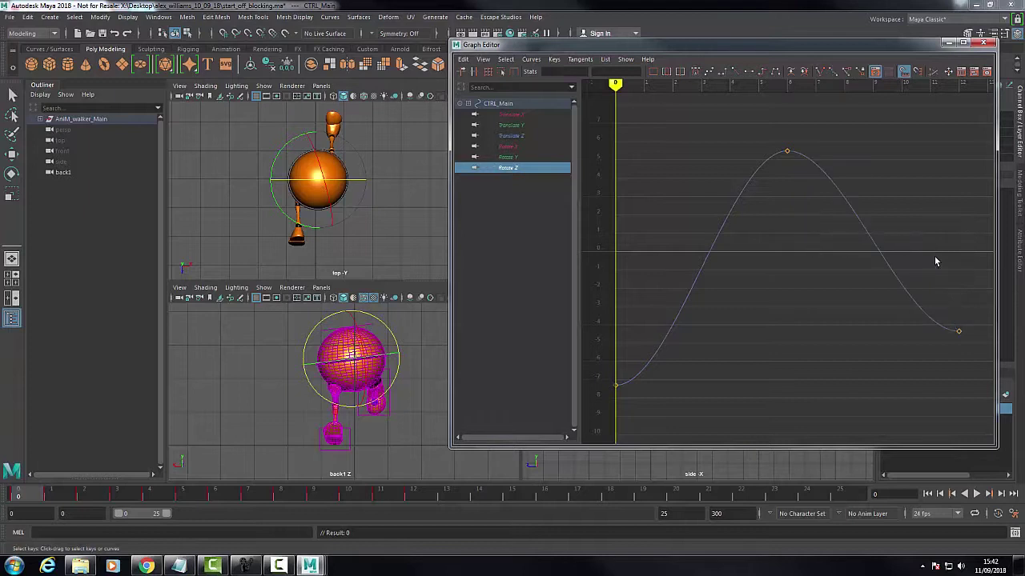
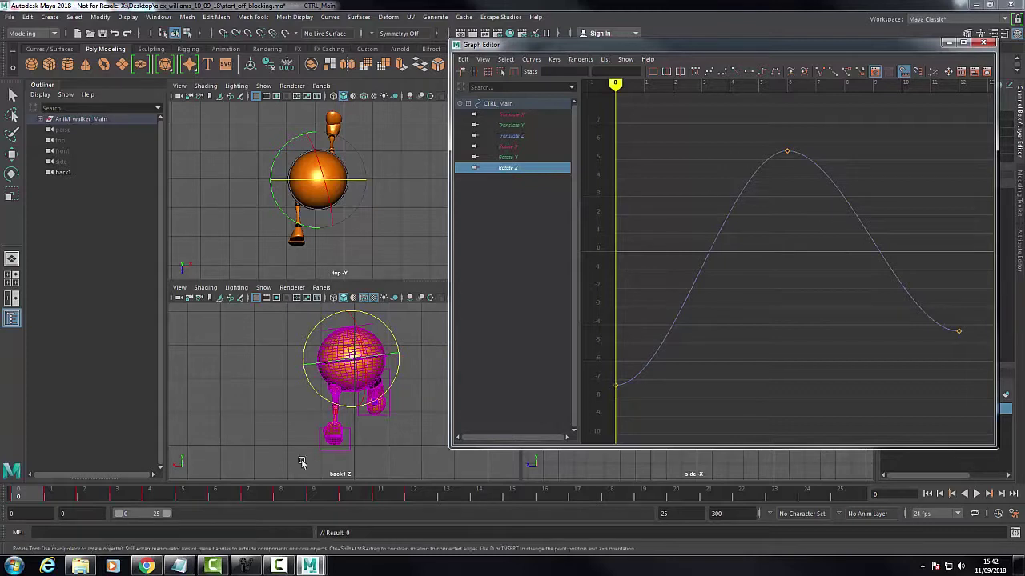
click(32, 496)
drag(185, 500, 34, 503)
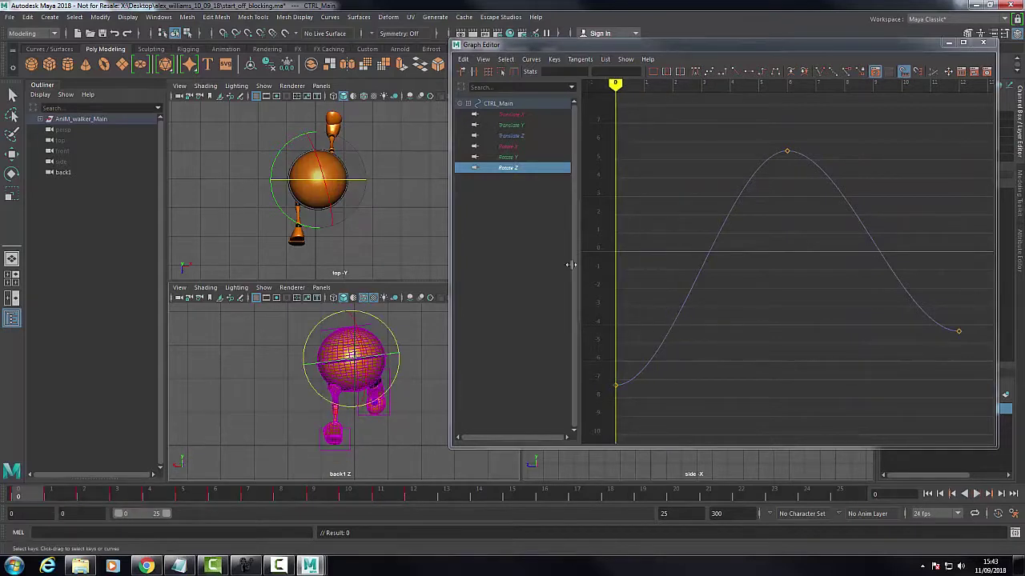
- Try out the body control's Rotate Y channel at frame 0 with the Graph Editor closed, and undo the rotation
click(516, 158)
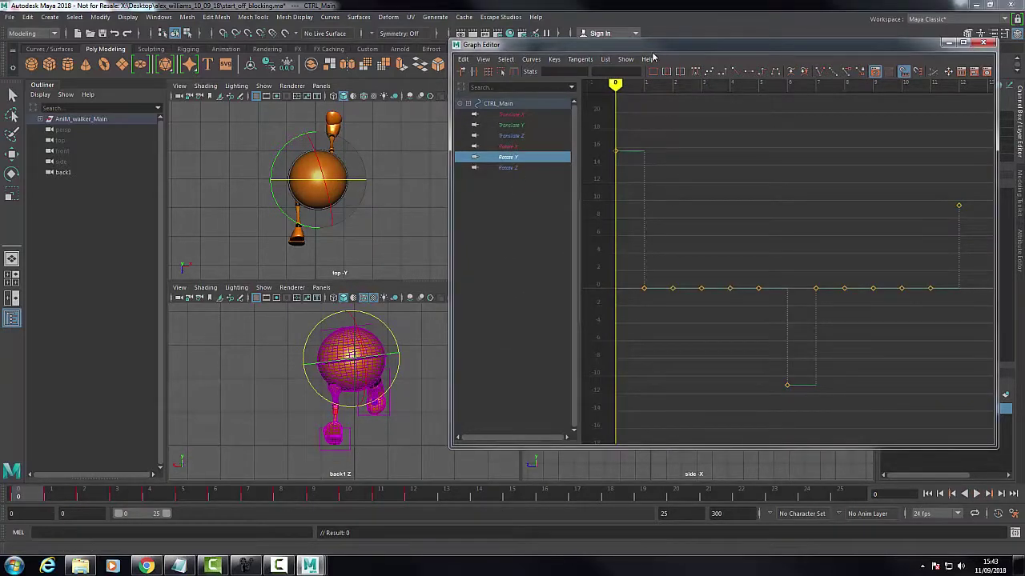
click(985, 44)
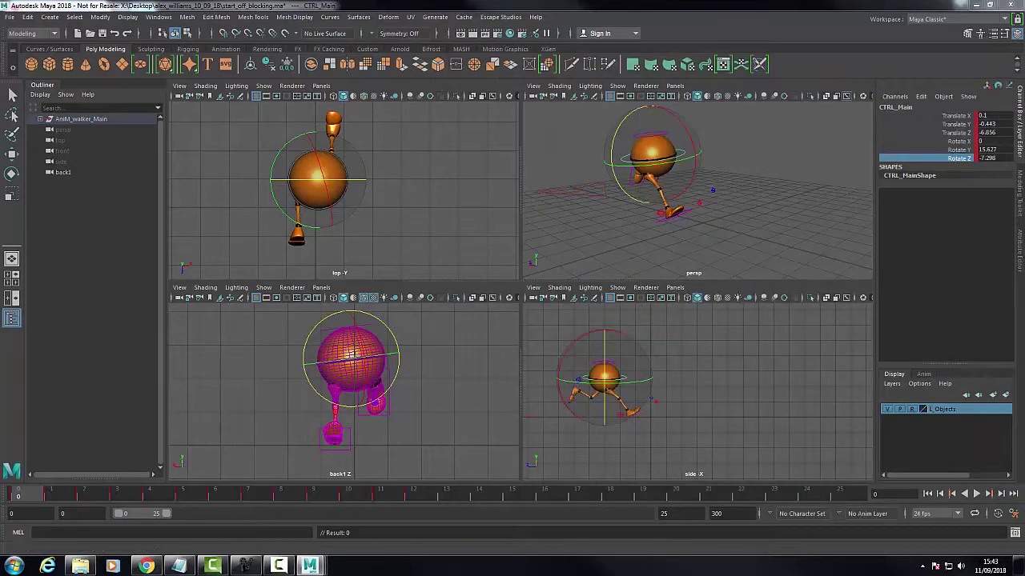
click(950, 150)
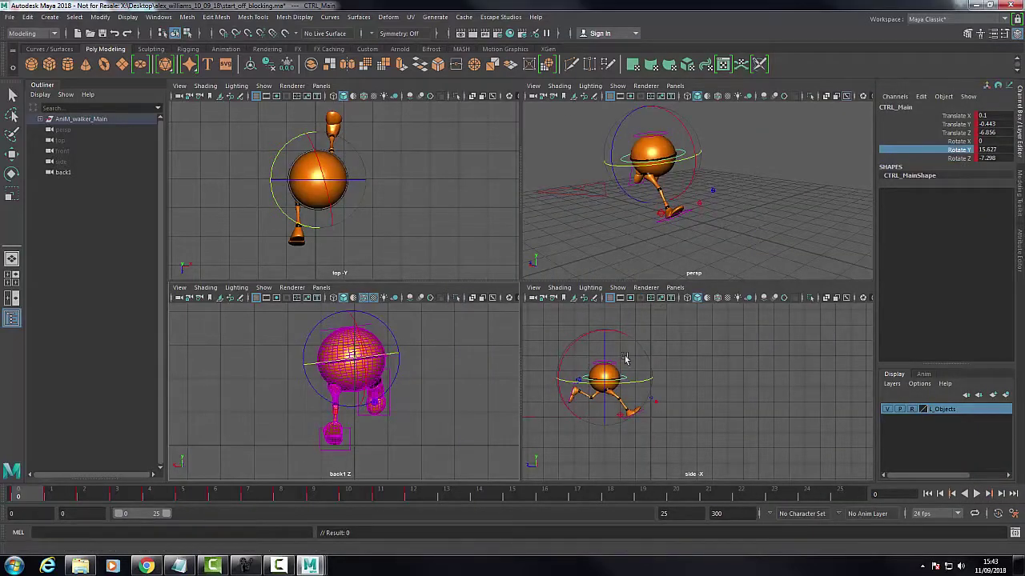
middle_click(708, 332)
middle_drag(705, 333, 693, 334)
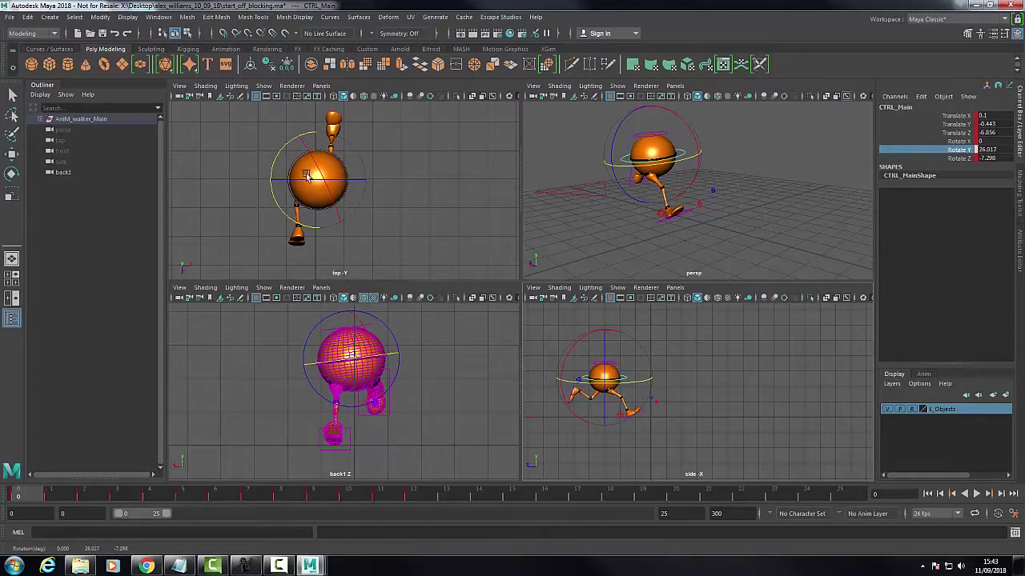
middle_drag(544, 327, 561, 325)
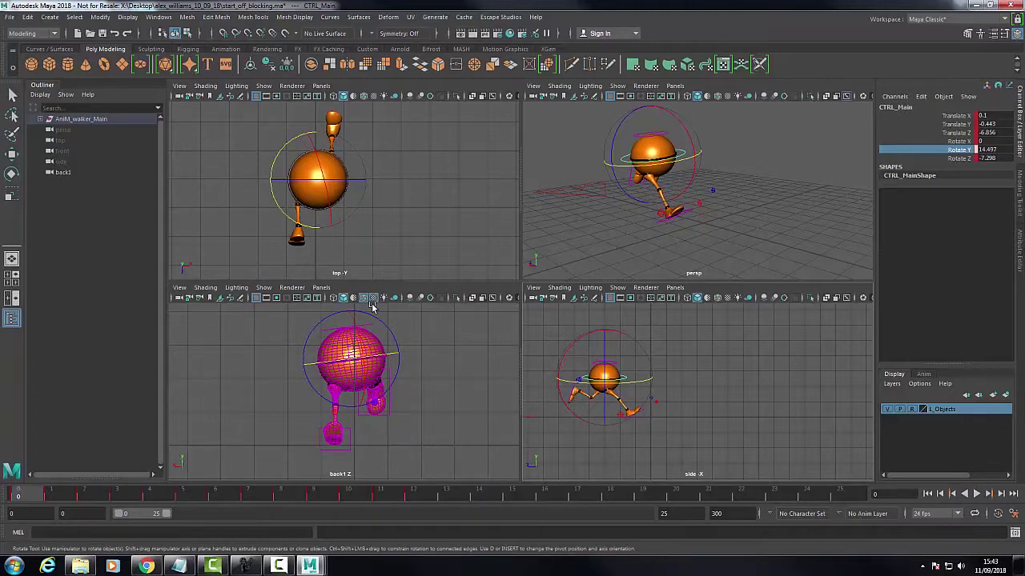
key(ctrl+z)
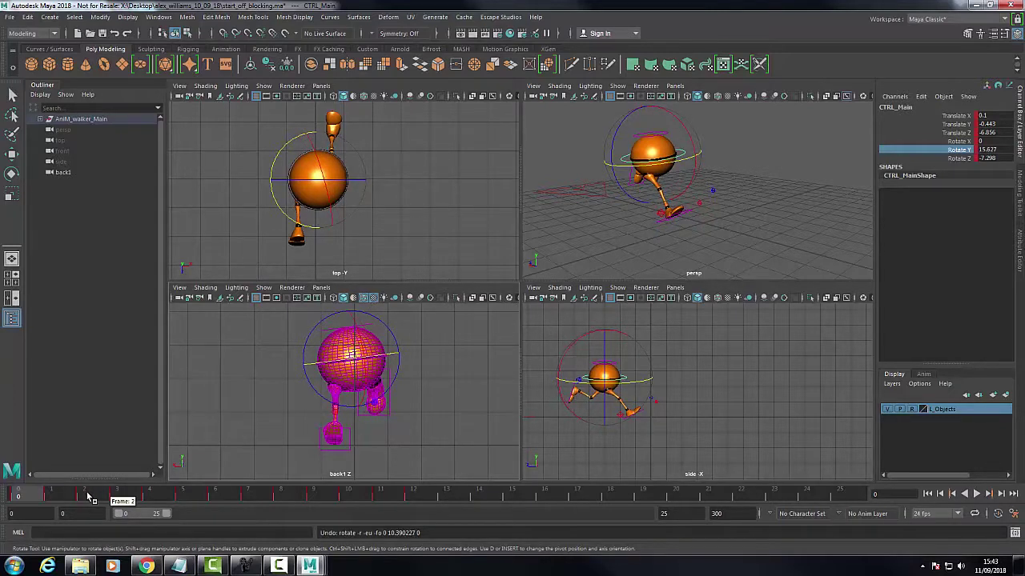
drag(96, 498, 24, 496)
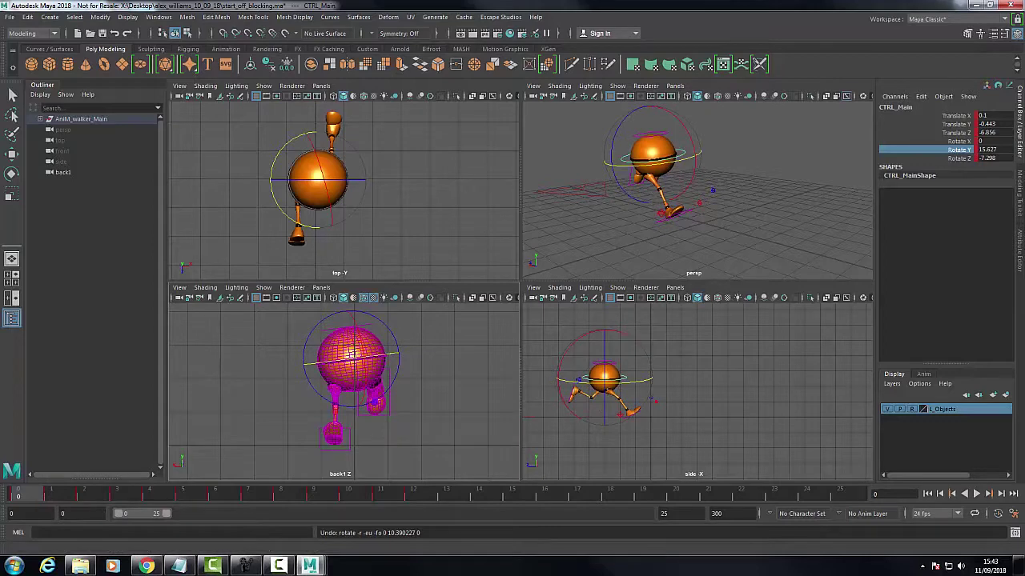
- Reopen the Graph Editor and smooth the body control's whole Rotate Y curve with auto tangents
key(shift+space)
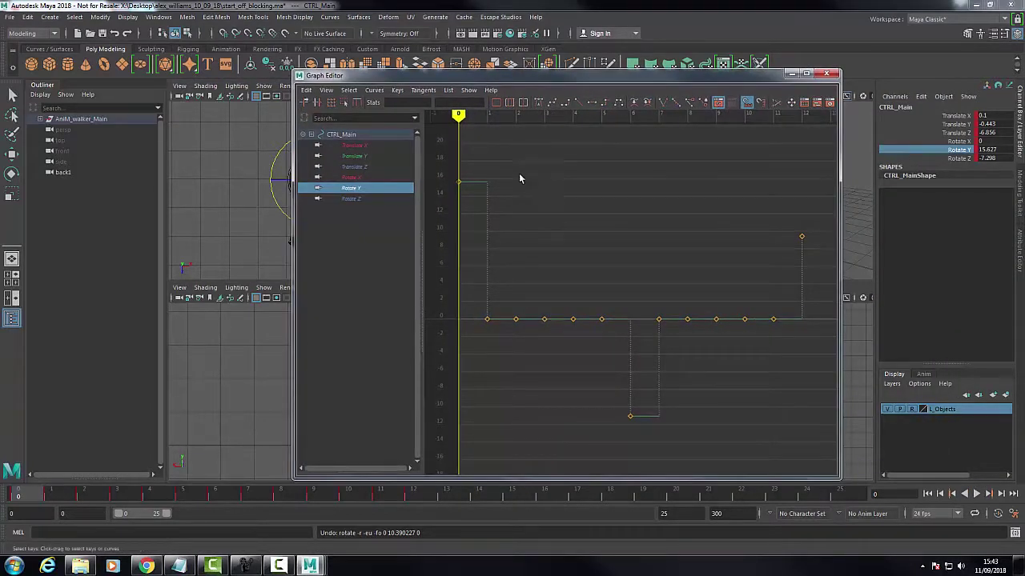
click(475, 185)
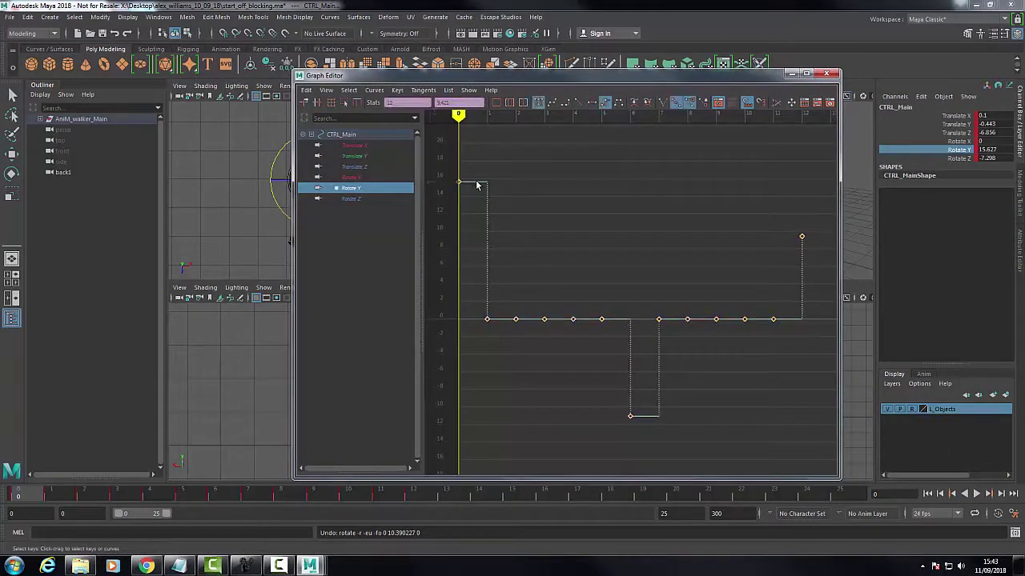
click(537, 103)
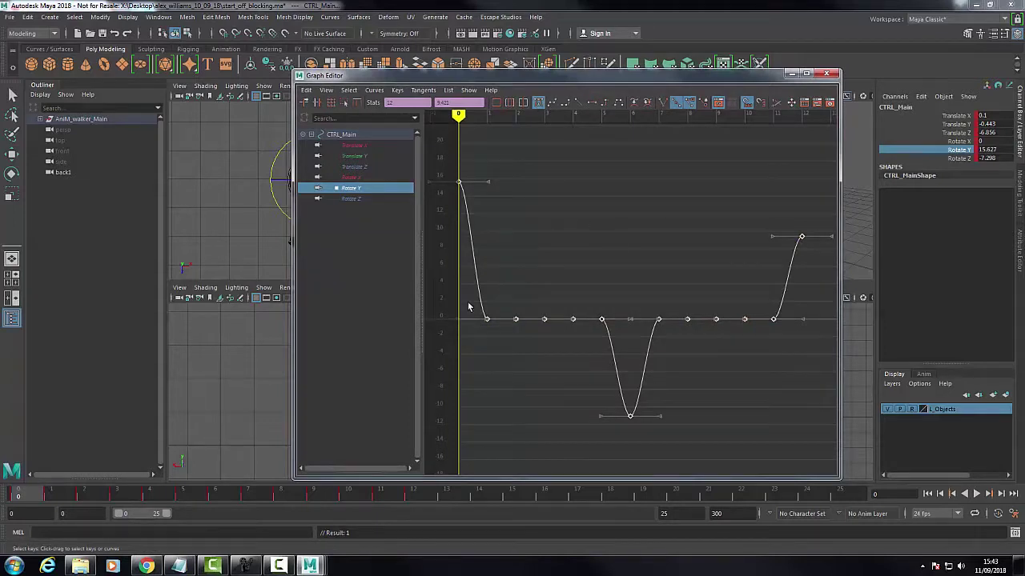
- Delete the zero-value Rotate Y keys at frames 1 to 5 and 7 to 11 of the body control
click(606, 334)
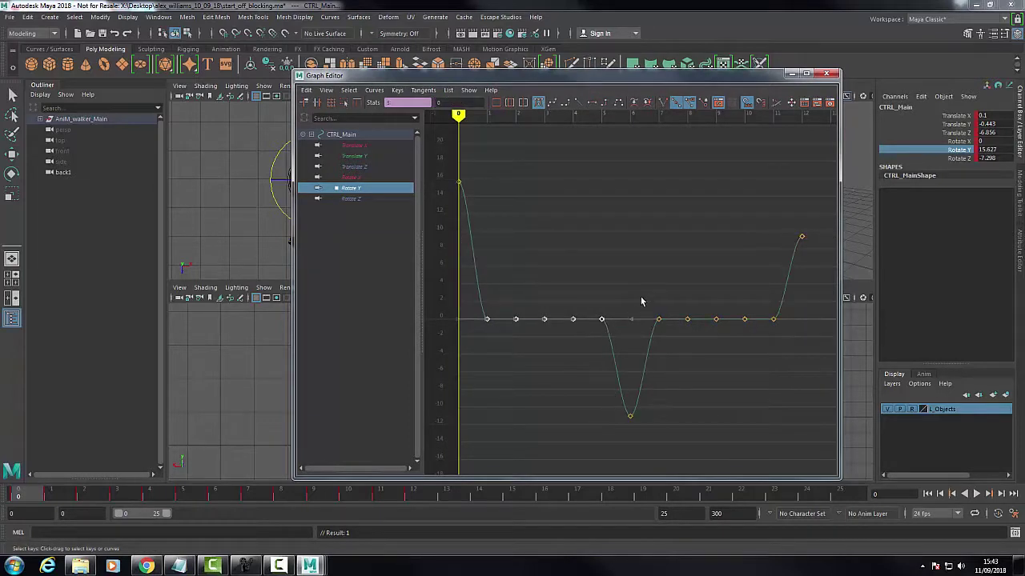
key(Delete)
drag(638, 284, 781, 333)
key(Delete)
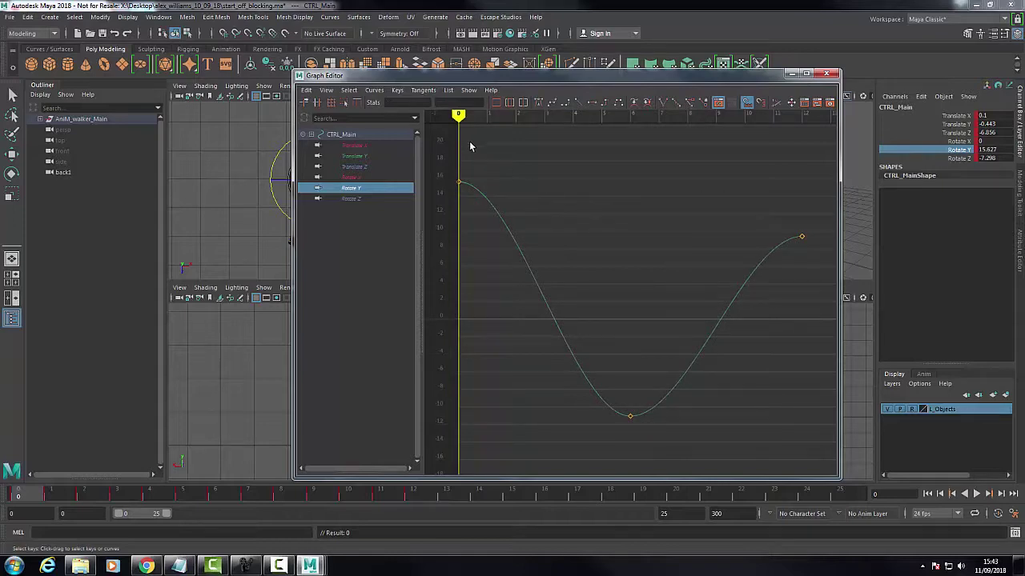
- Copy the frame 0 Rotate Y value 15.627 onto the frame 12 key and close the Graph Editor
drag(524, 79, 619, 67)
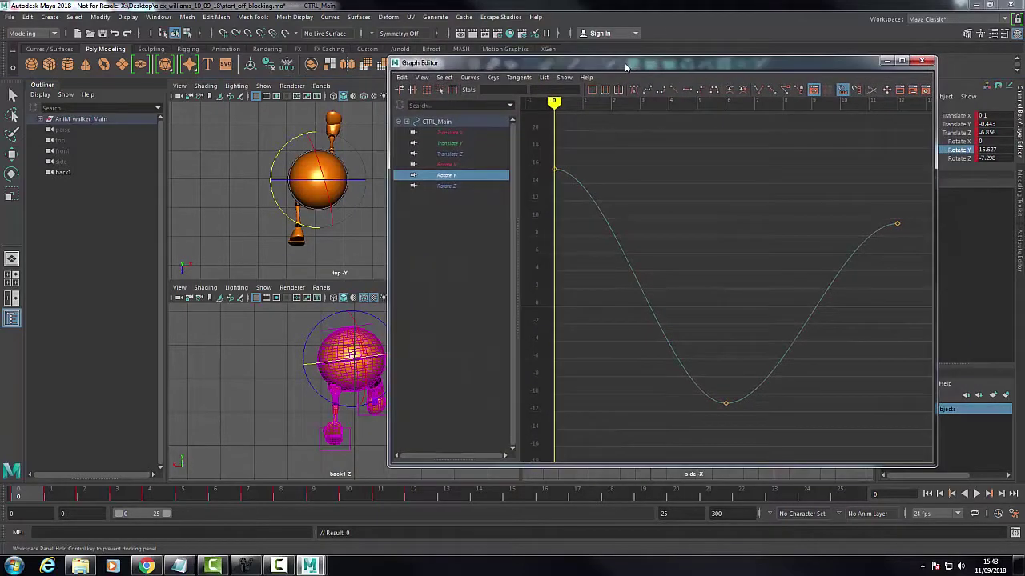
click(557, 171)
double_click(557, 91)
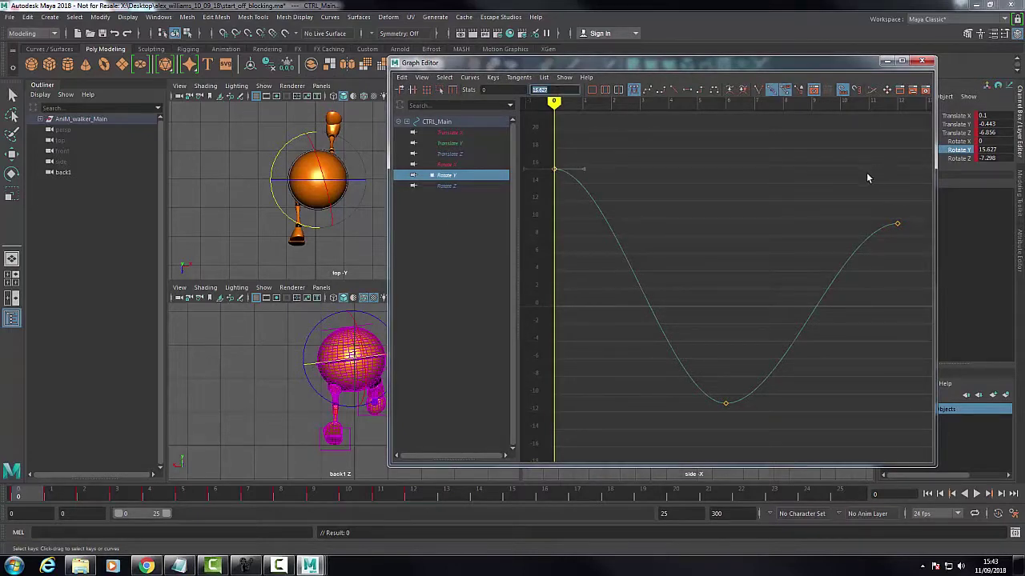
drag(867, 178, 922, 235)
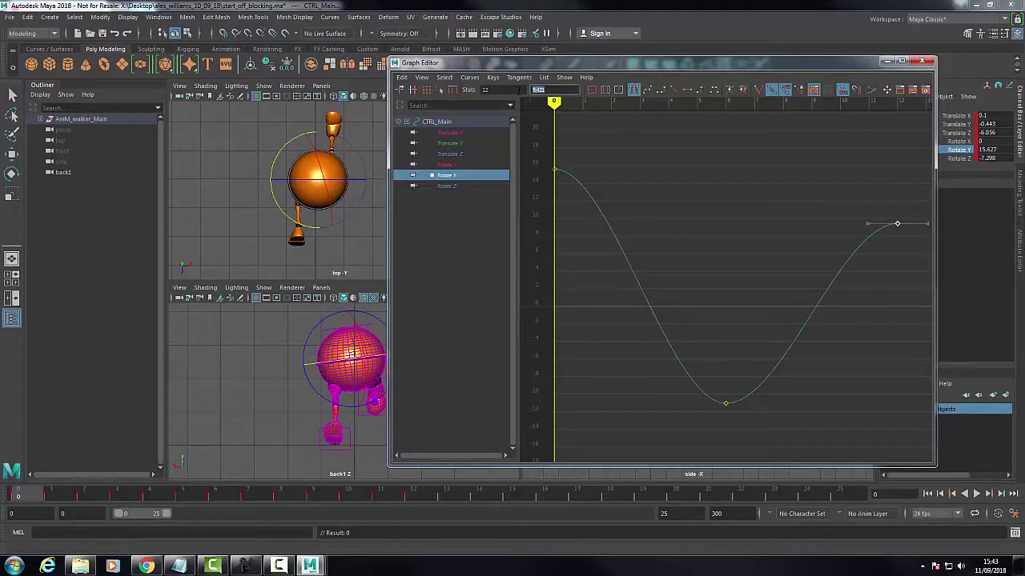
key(Return)
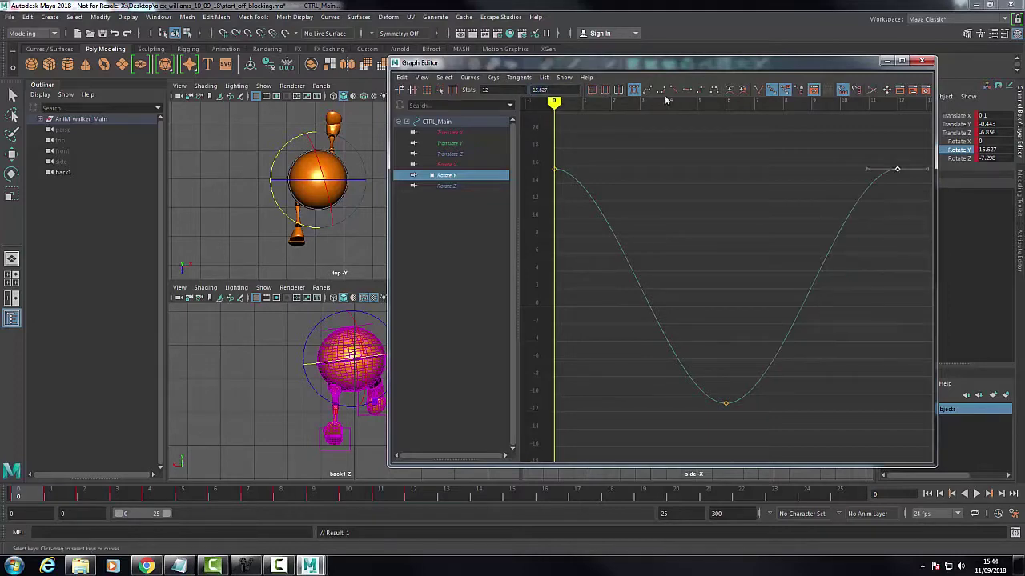
drag(629, 68, 811, 68)
click(960, 61)
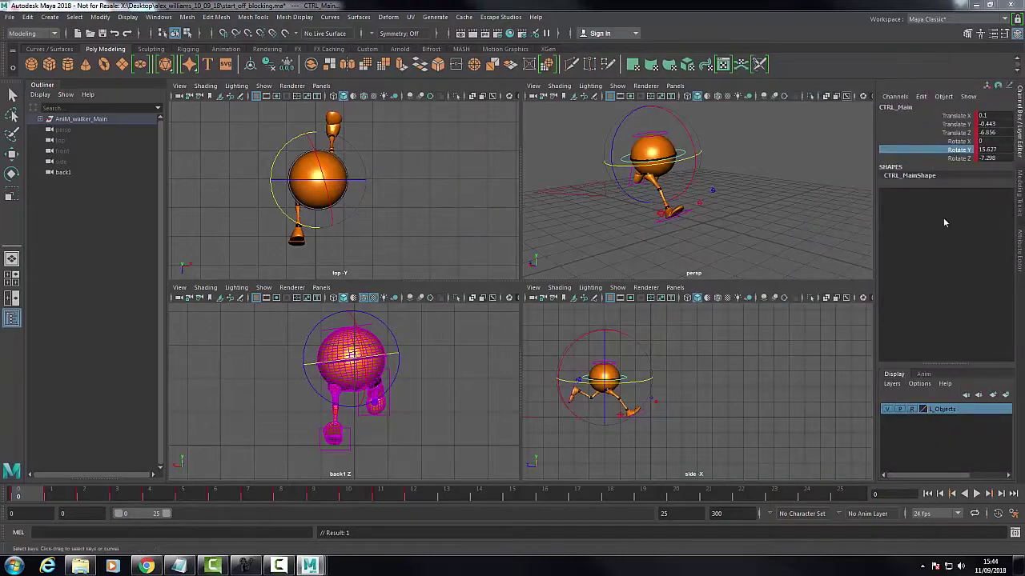
- Maximize the side view and scrub from frame 0 to 6 to review the body's forward travel
mouse_move(32, 495)
mouse_down()
mouse_move(464, 490)
mouse_move(28, 500)
mouse_up()
key(e)
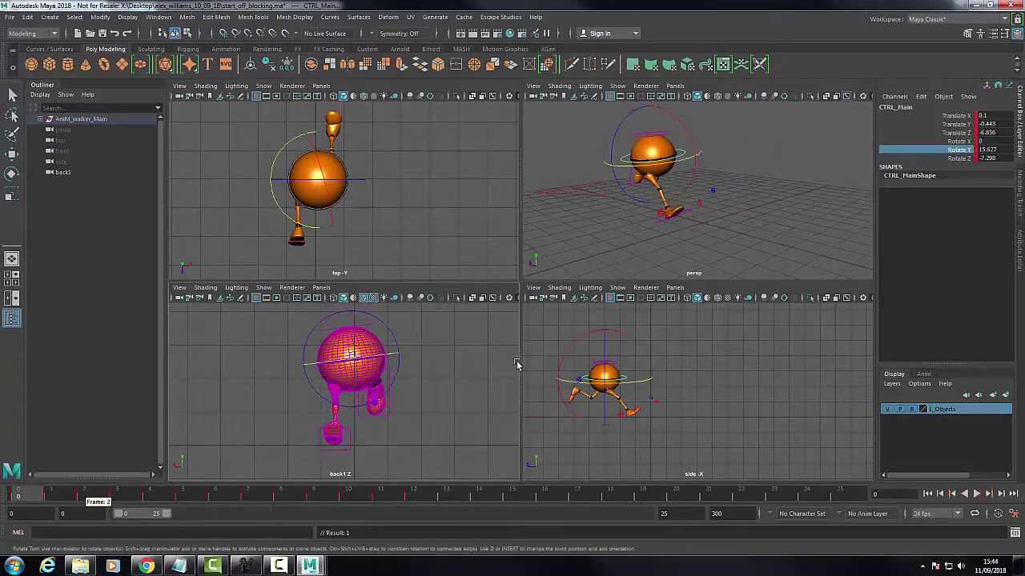
key(space)
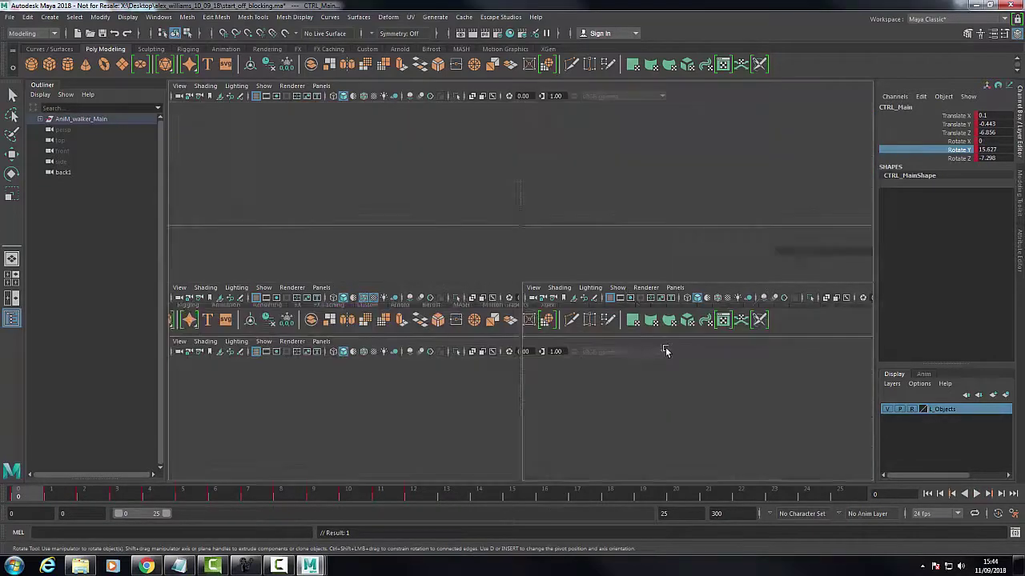
scroll(448, 276, down, 1)
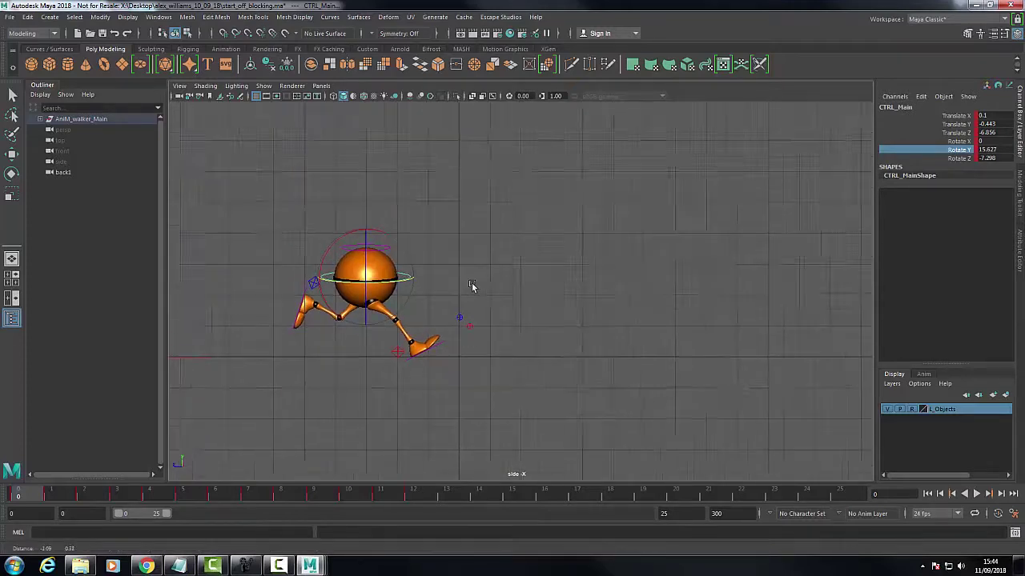
scroll(457, 296, up, 3)
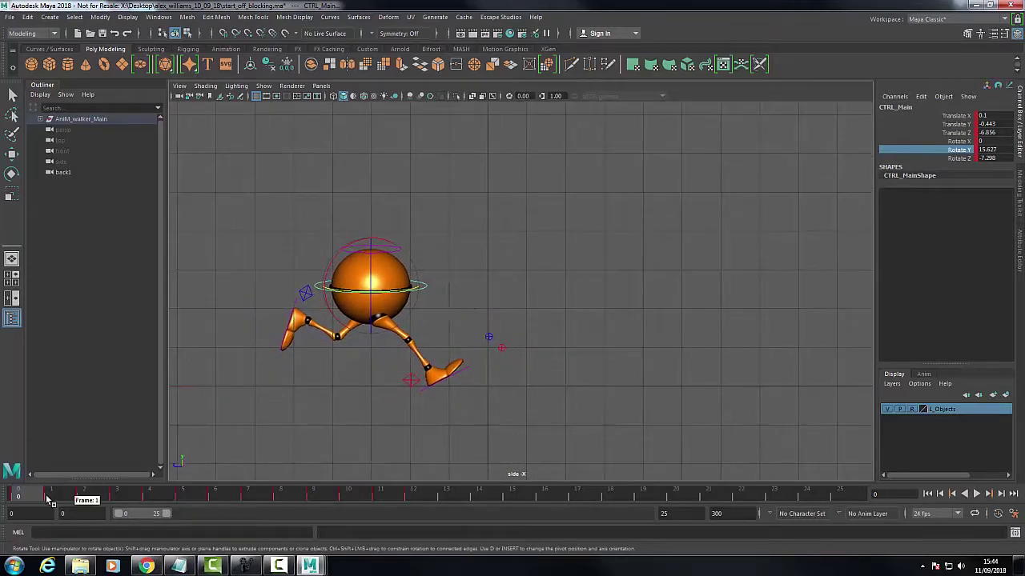
drag(44, 502, 216, 524)
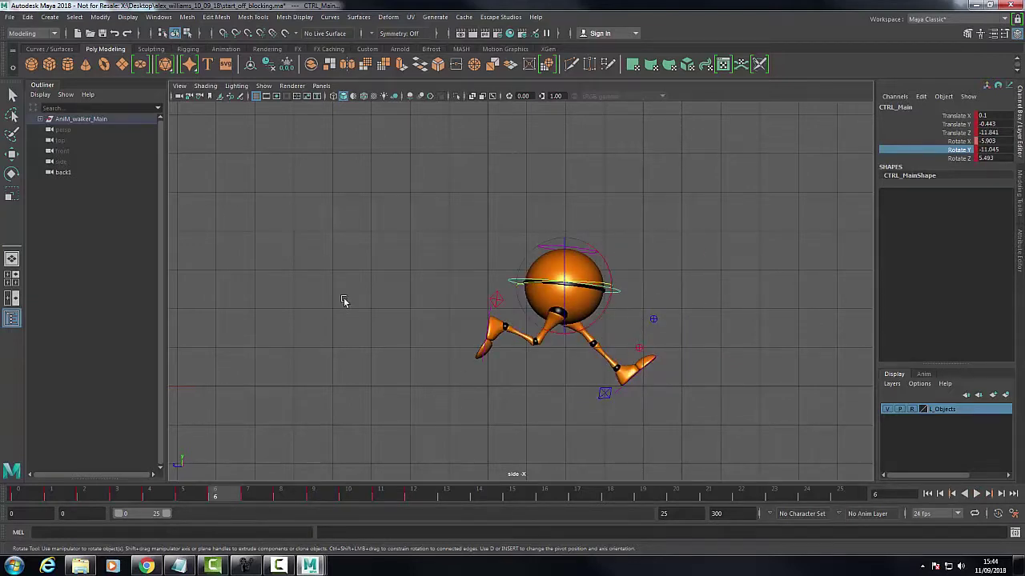
- Nudge the body control slightly forward at frame 6 to about Translate Z -11.896, key all the controls, and scrub to frame 12
click(12, 152)
drag(523, 290, 526, 289)
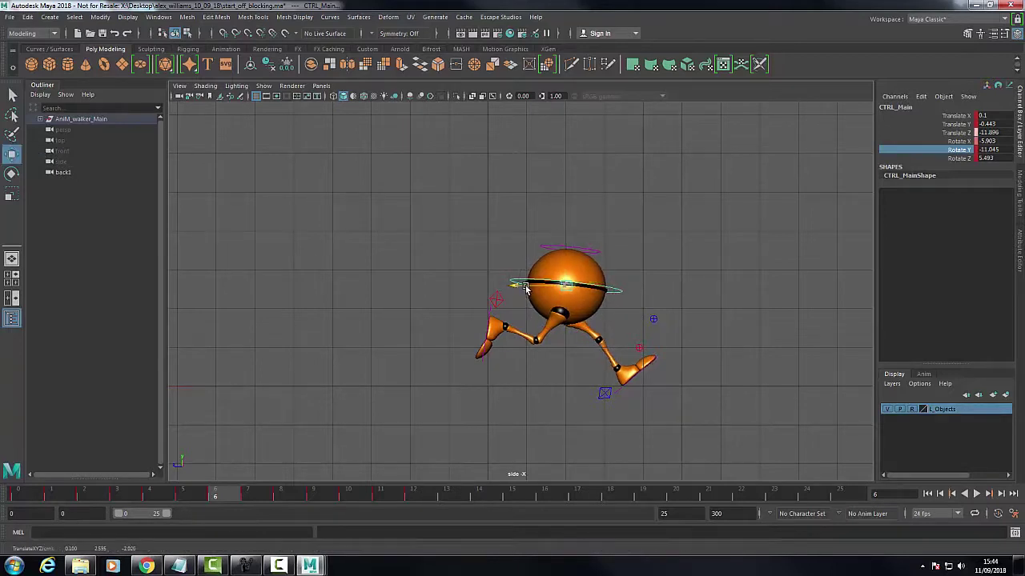
drag(434, 217, 712, 425)
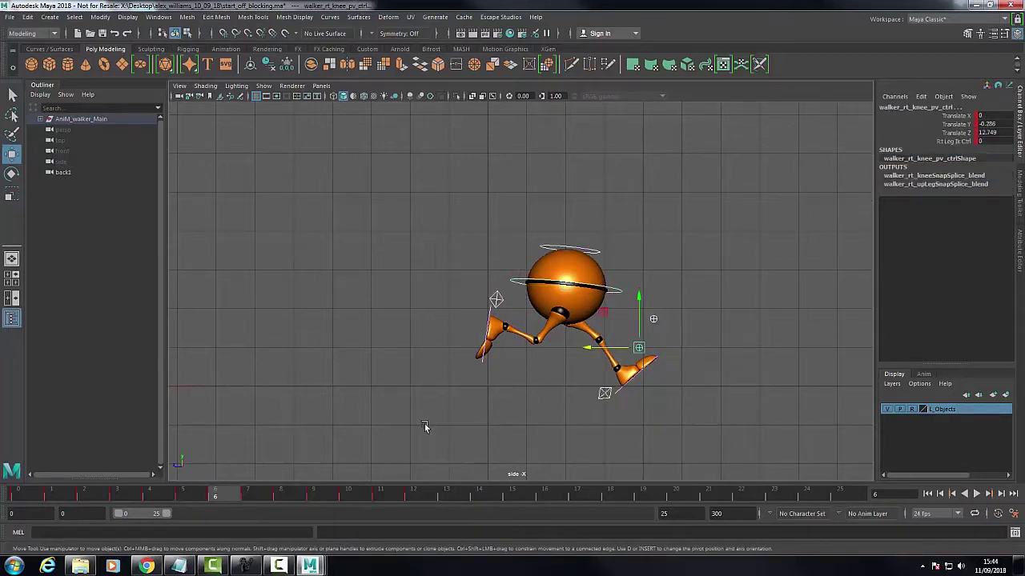
key(s)
click(196, 501)
drag(175, 499, 427, 501)
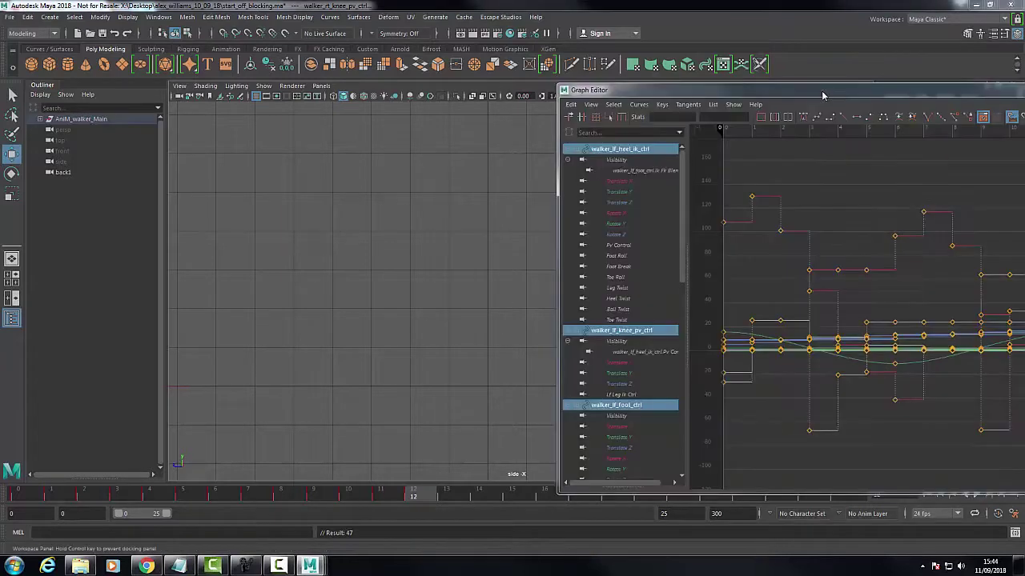
- Convert the stepped keys of all selected walker controls to spline tangents in the Graph Editor and close it
drag(820, 87, 451, 70)
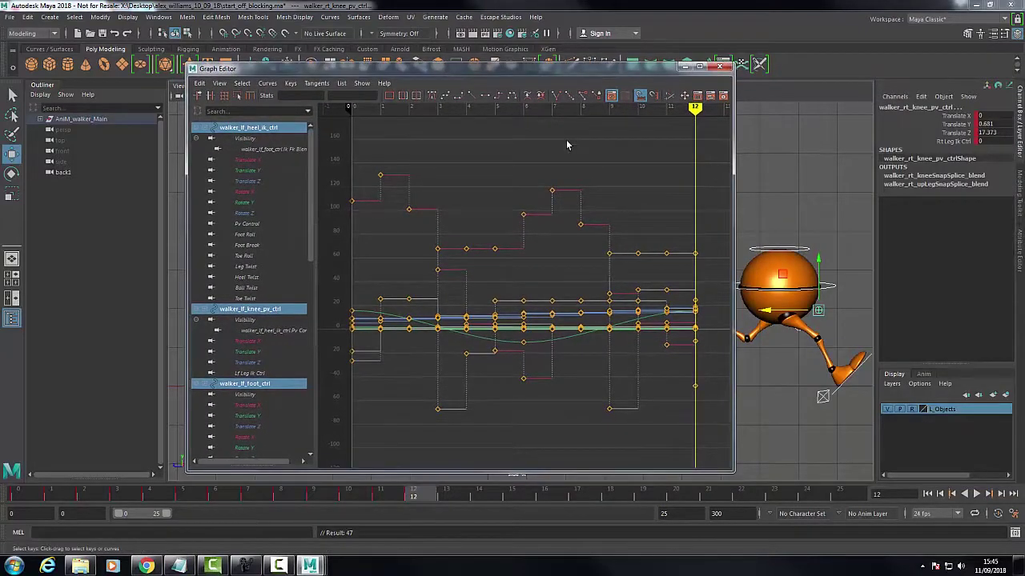
key(f)
drag(411, 190, 684, 390)
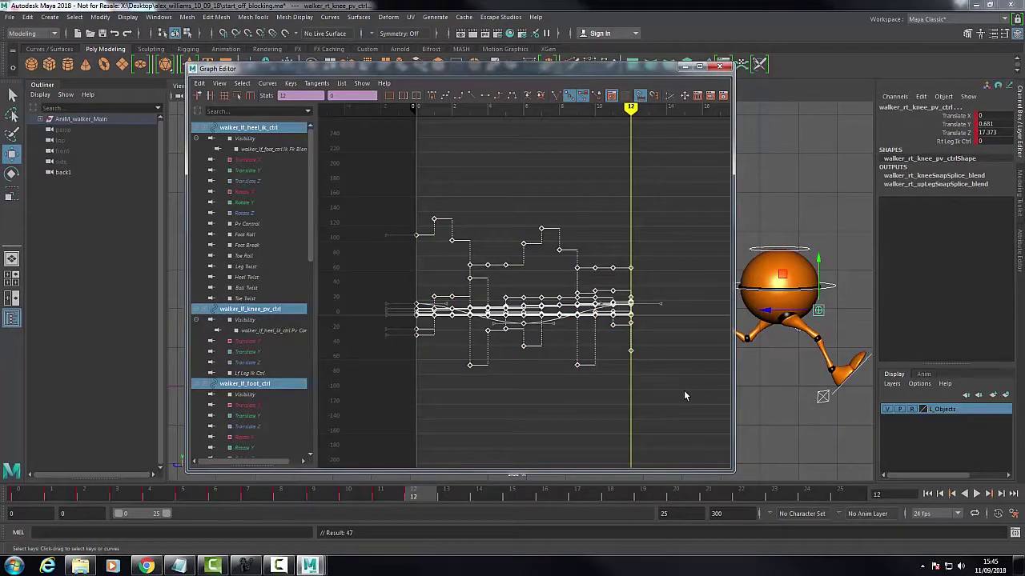
click(451, 97)
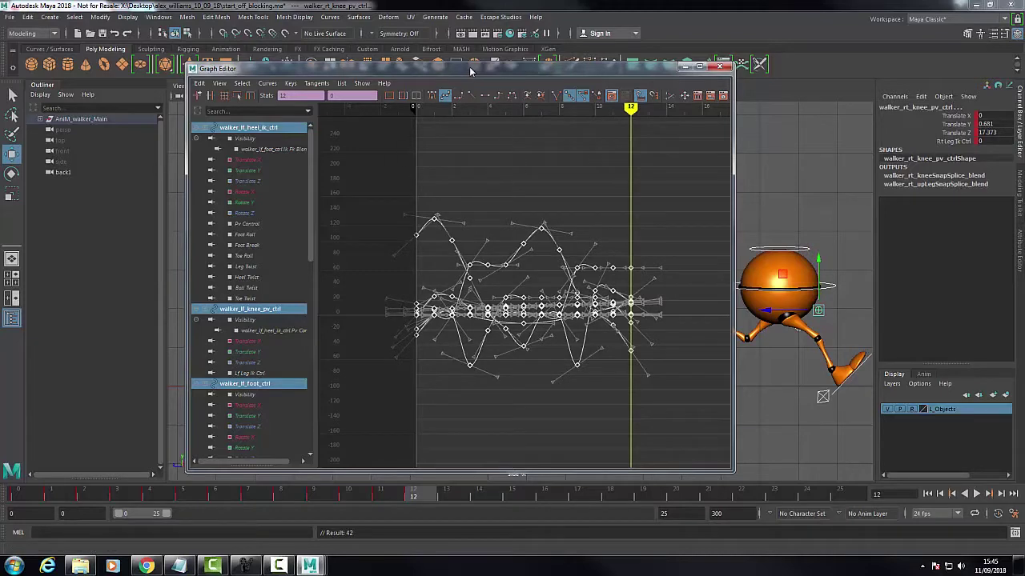
click(719, 66)
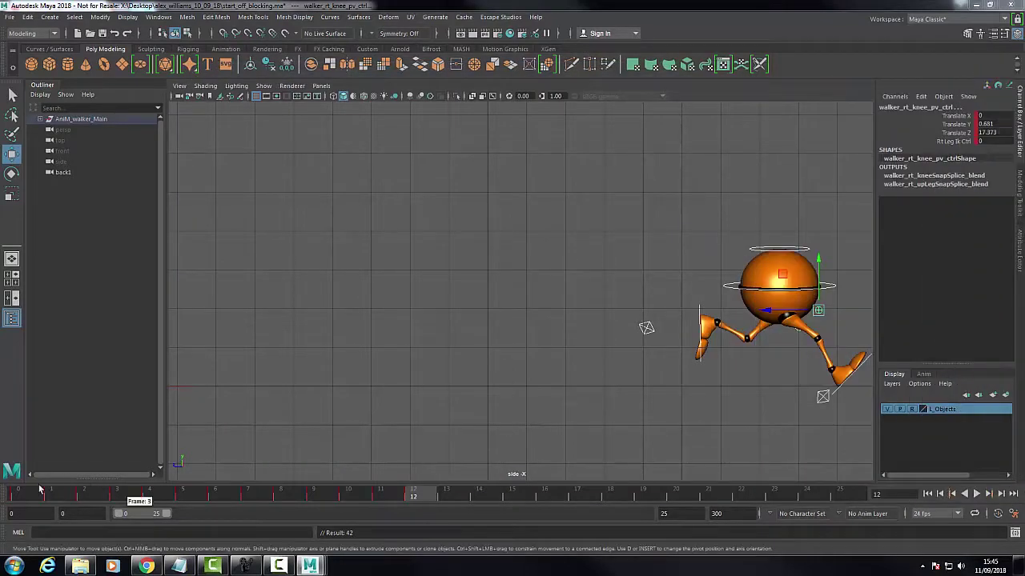
- Play the run cycle from frame 0 in the side view with nothing selected, and return to frame 0
drag(40, 489, 19, 490)
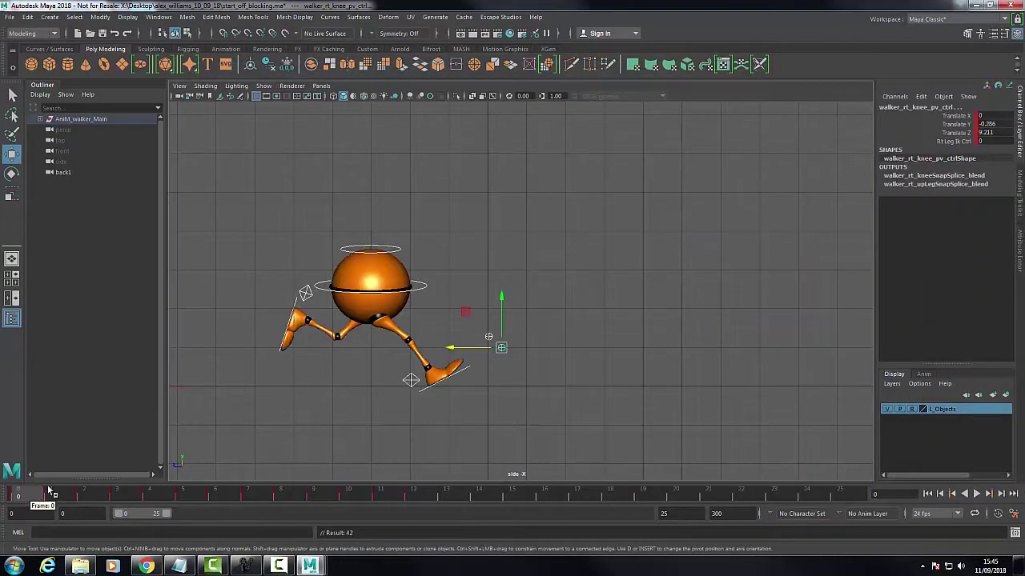
click(445, 261)
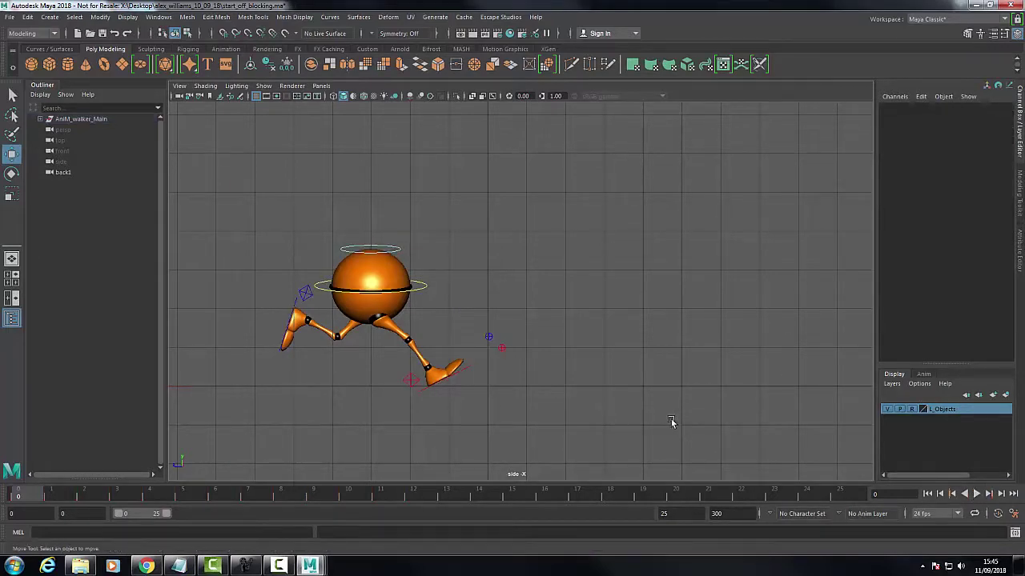
alt+right_drag(665, 405, 620, 366)
alt+middle_drag(620, 366, 513, 398)
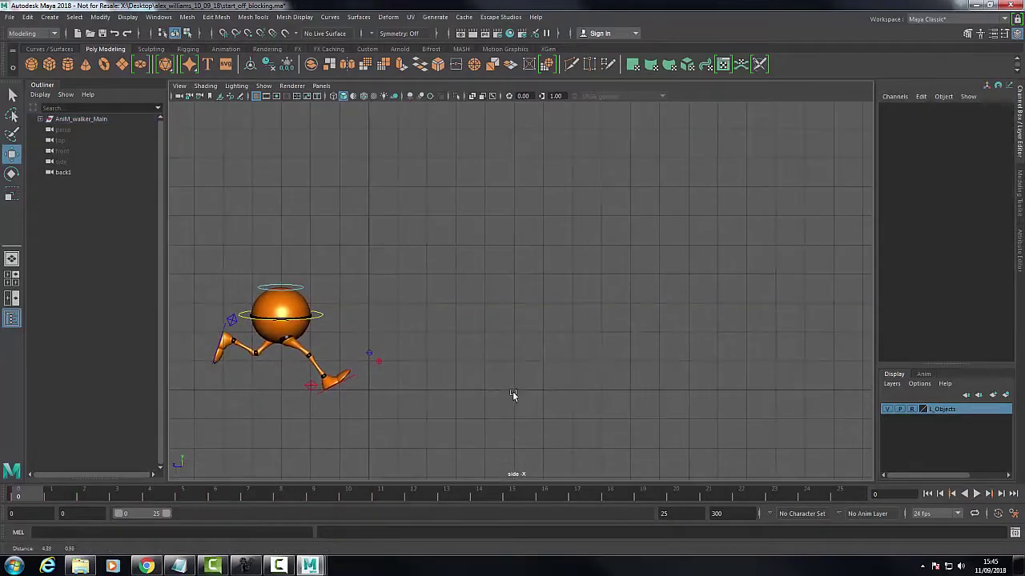
click(977, 494)
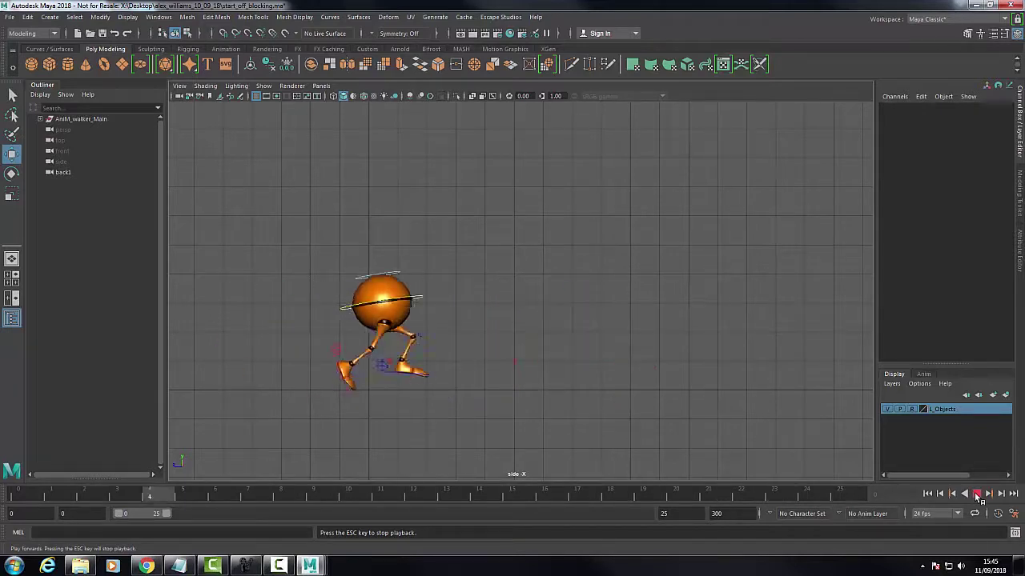
click(977, 493)
drag(430, 497, 32, 499)
- Show only the body control's Translate Z curve in the Graph Editor
click(328, 313)
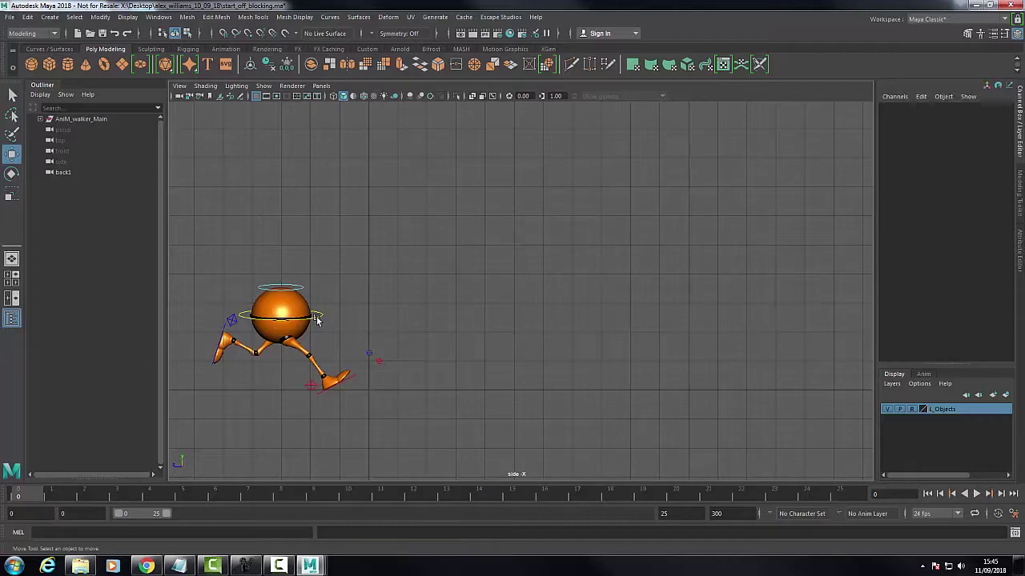
key(shift+g)
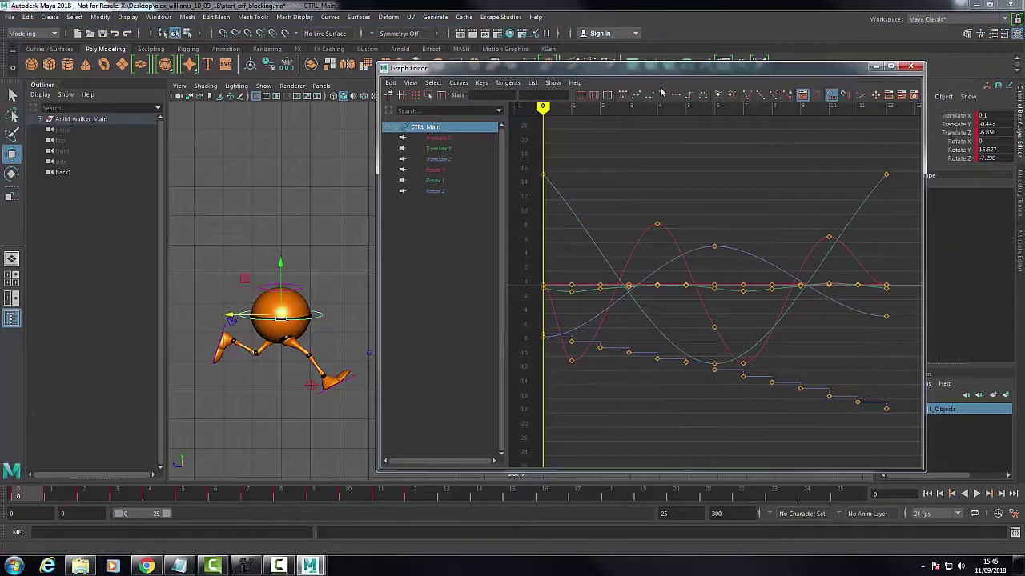
click(450, 159)
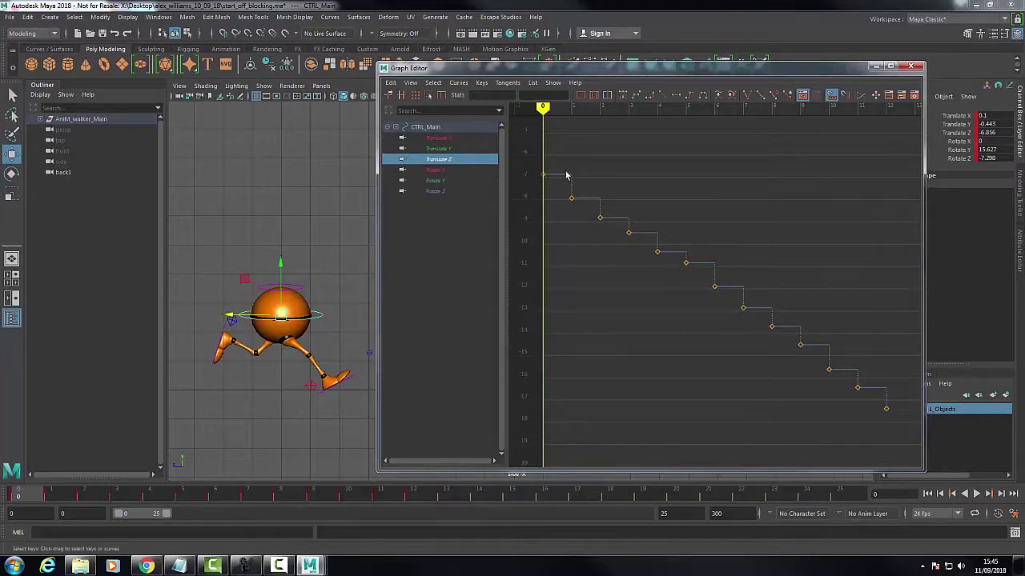
- Select all the walker's controls again, including the body, and apply spline tangents to every key on their curves
drag(201, 245, 372, 413)
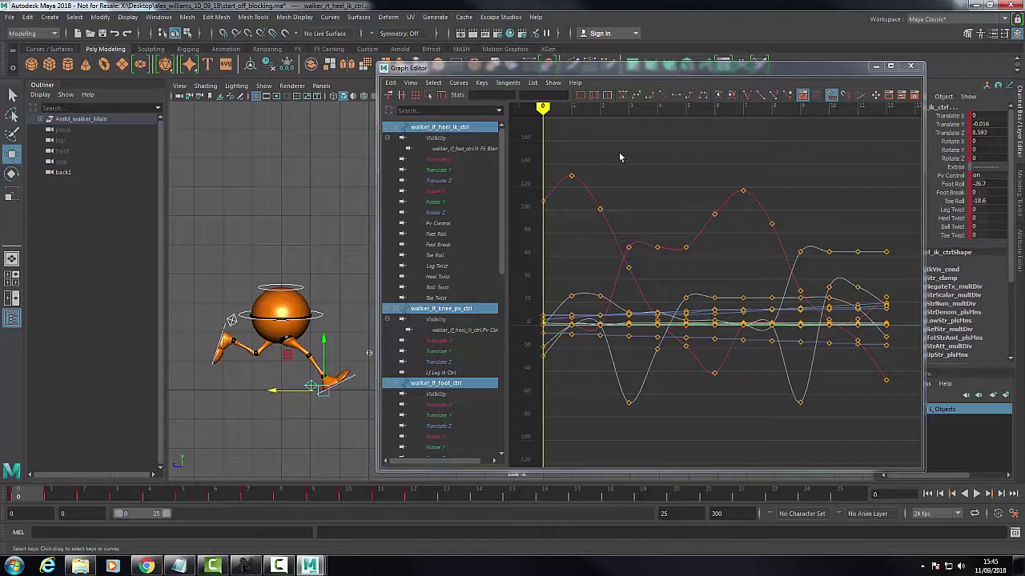
scroll(619, 157, down, 3)
drag(618, 192, 790, 373)
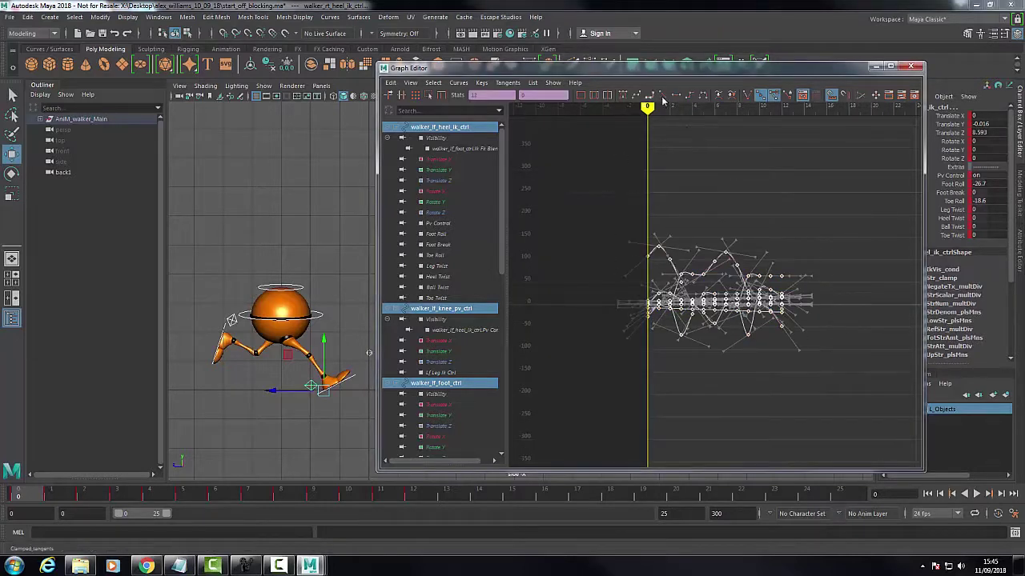
click(637, 95)
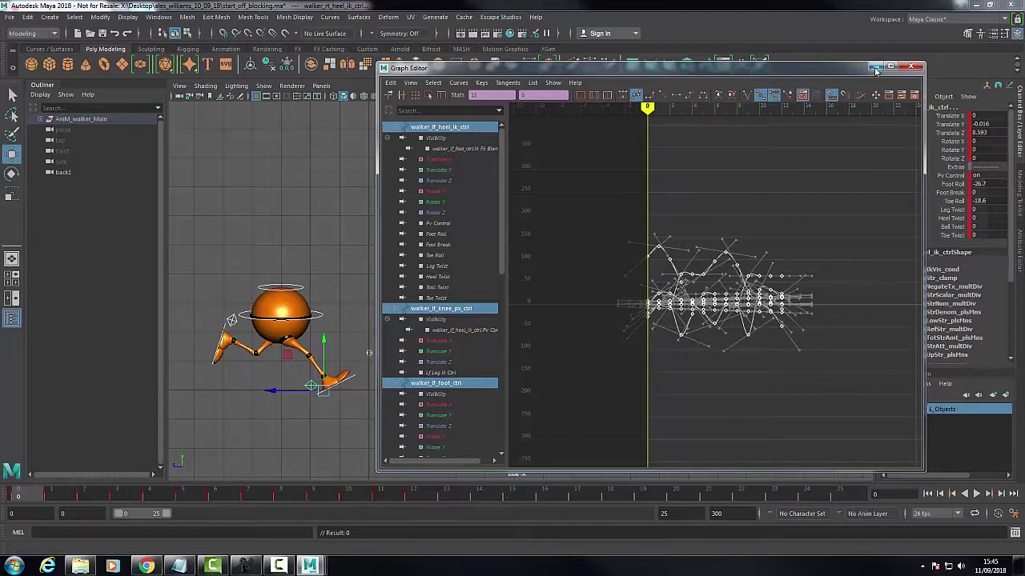
- Isolate the body control's Translate Z curve and set all of its keys to linear tangents
click(448, 181)
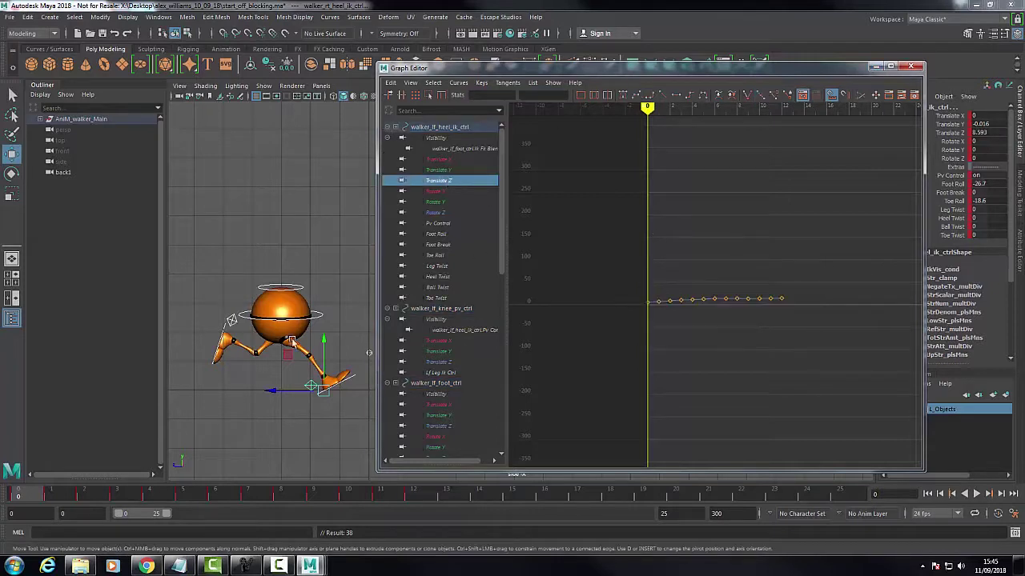
click(318, 321)
click(445, 161)
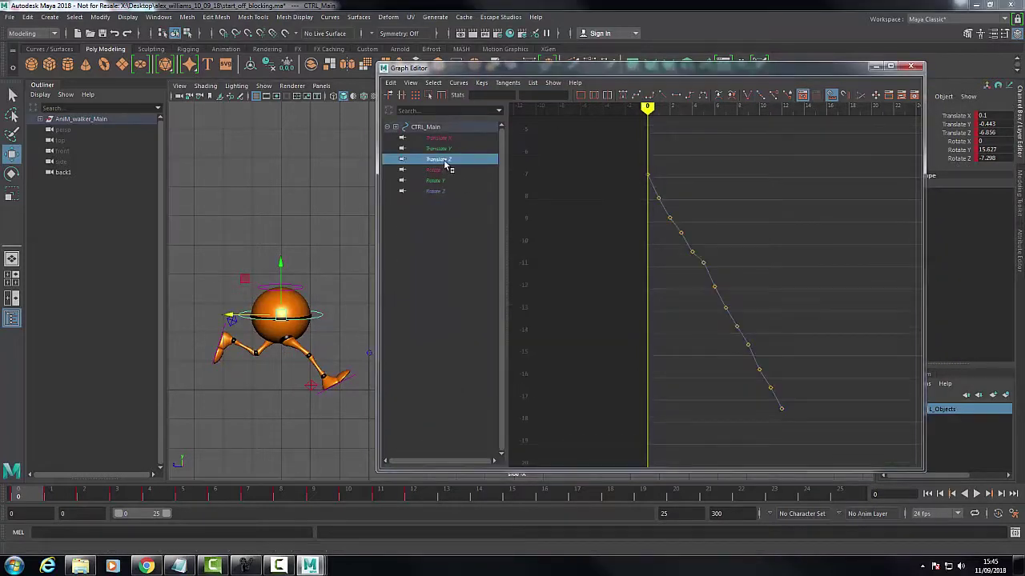
key(f)
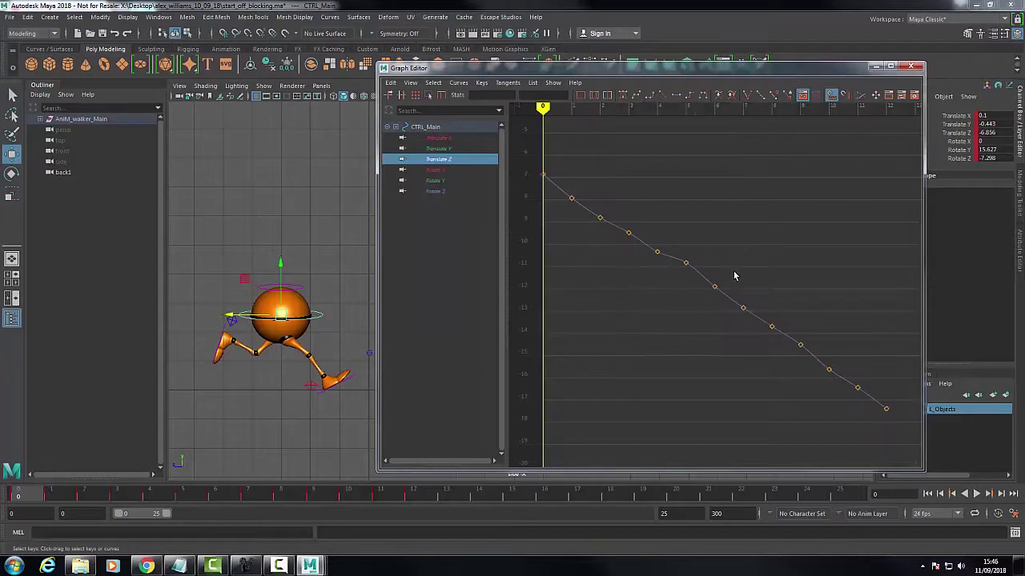
click(615, 228)
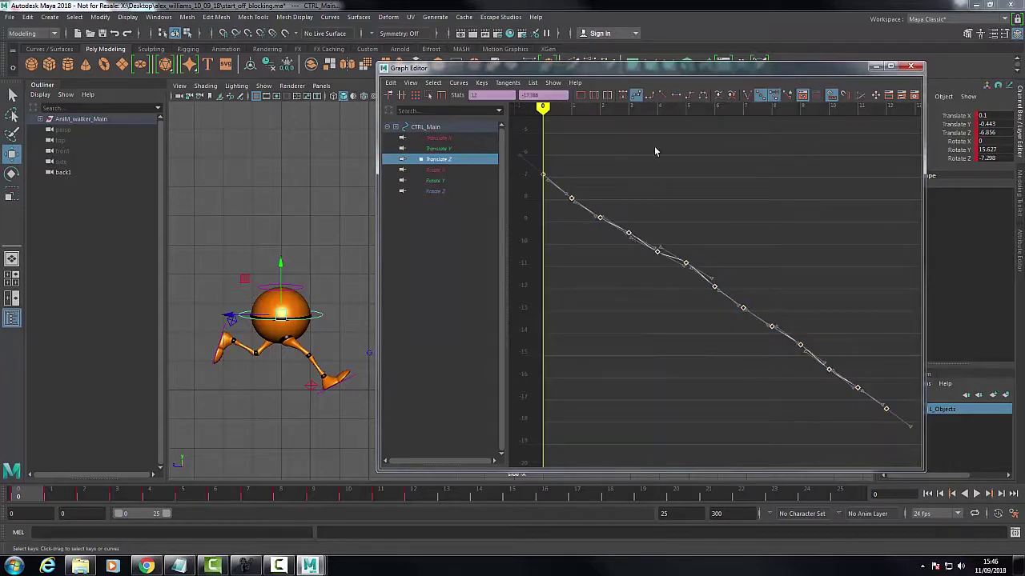
click(664, 95)
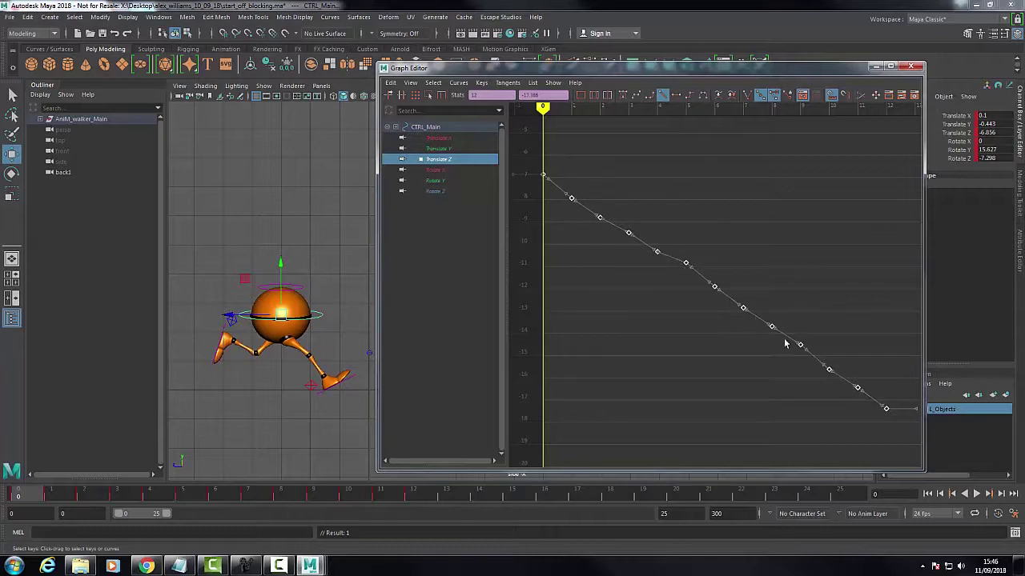
- Lower the body control's Translate Z key at frame 5 to -10.947 and check the walker's pose at that frame
click(685, 262)
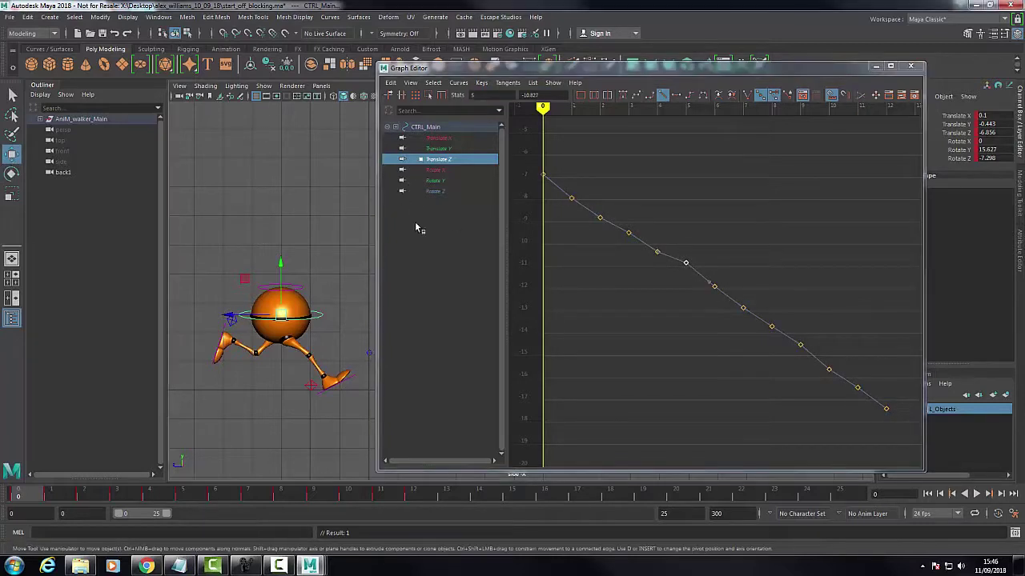
middle_drag(686, 265, 687, 265)
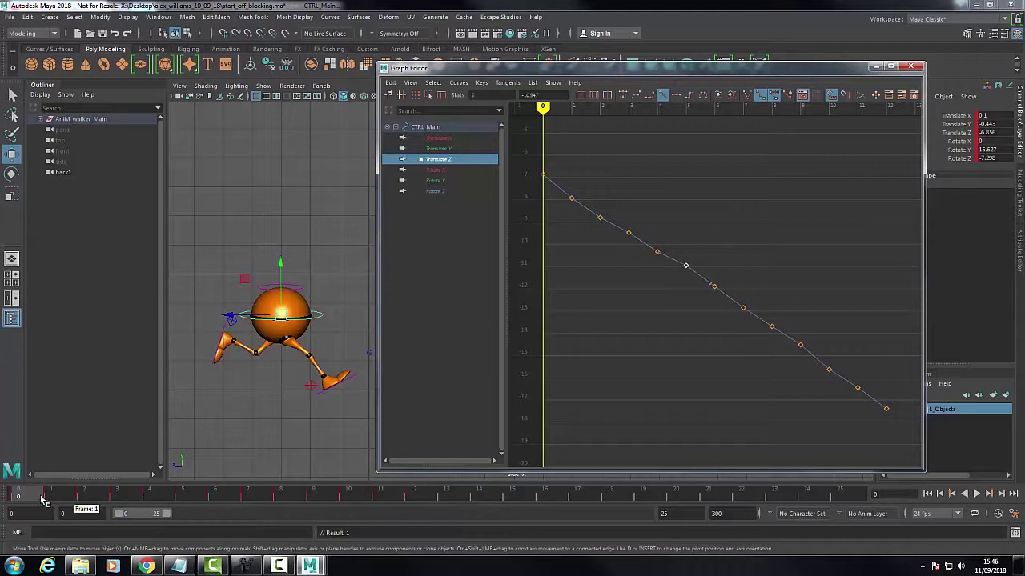
drag(53, 498, 214, 500)
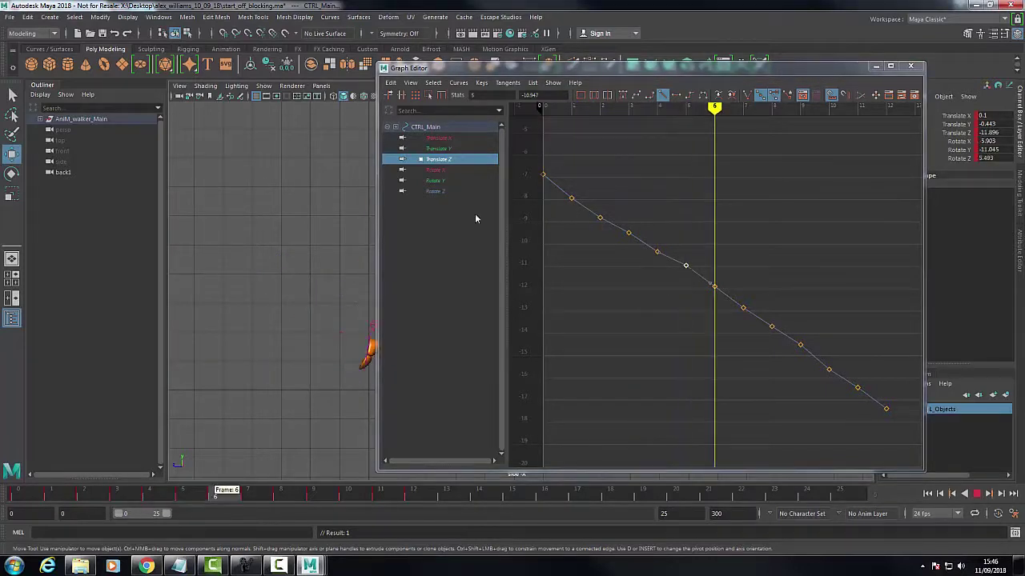
key(period)
key(period)
key(period)
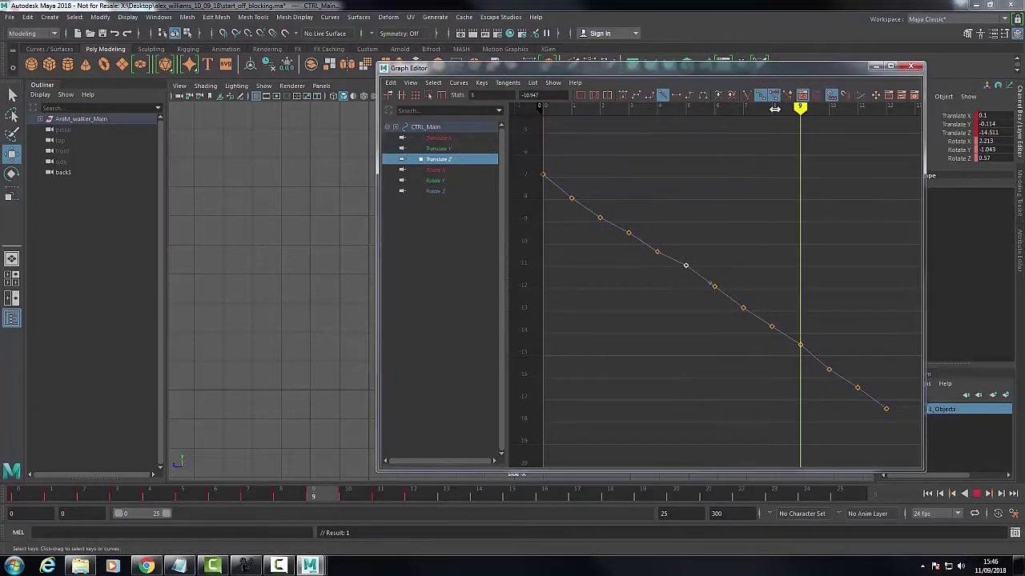
drag(800, 108, 686, 107)
drag(639, 77, 730, 74)
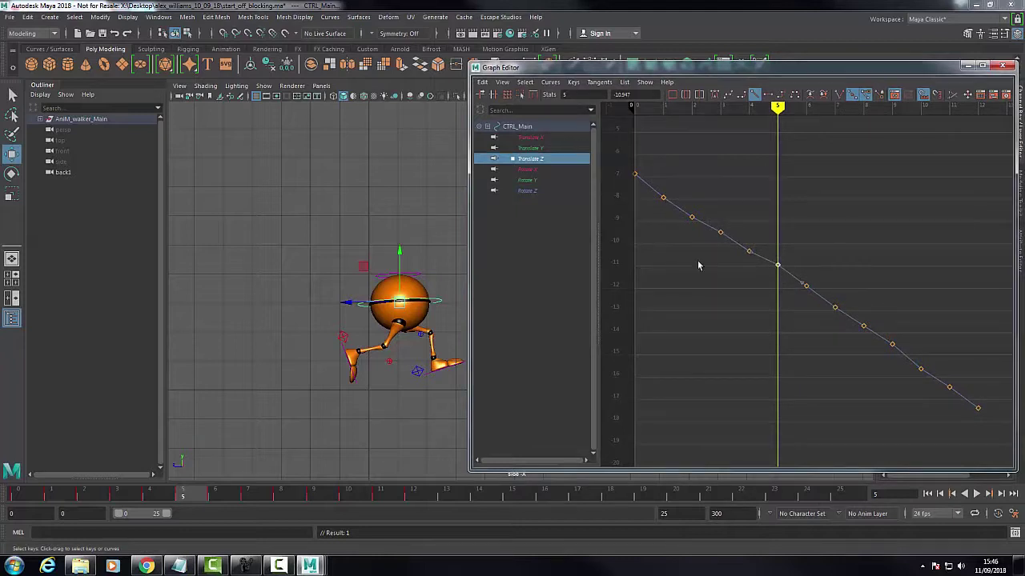
click(820, 297)
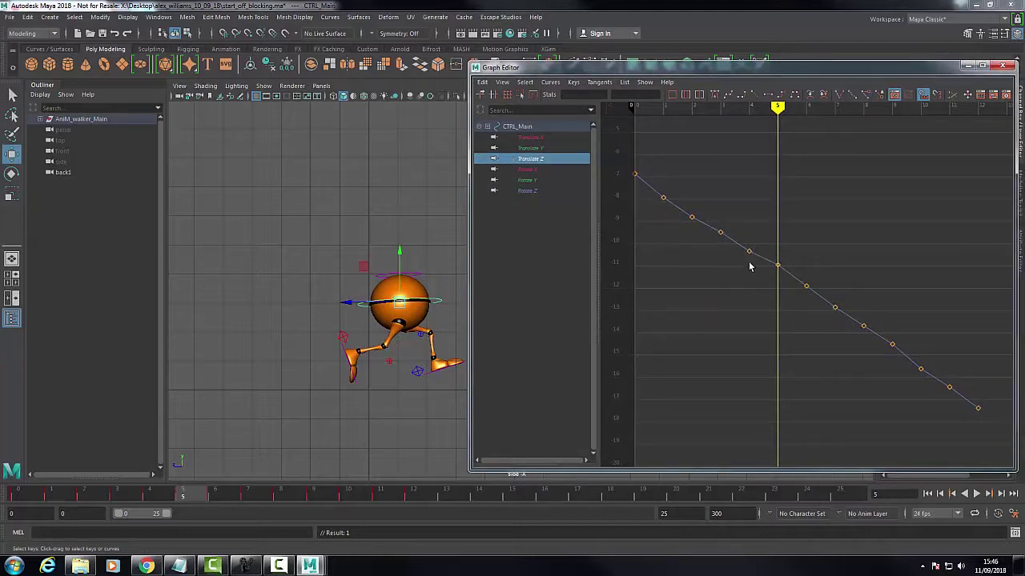
- Scrub through the run cycle to check the body's forward travel, and return to frame 0
drag(184, 499, 51, 499)
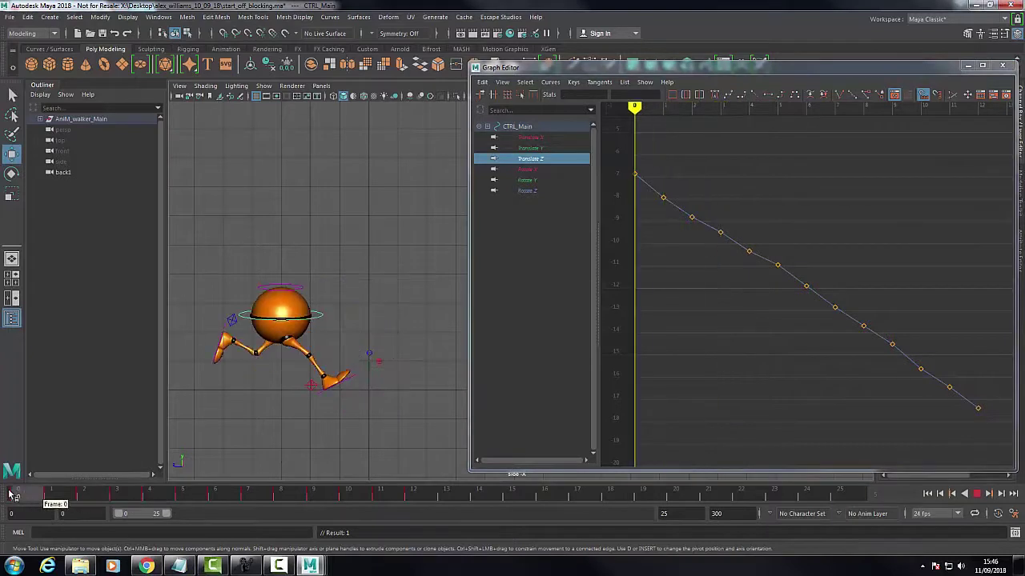
key(alt+v)
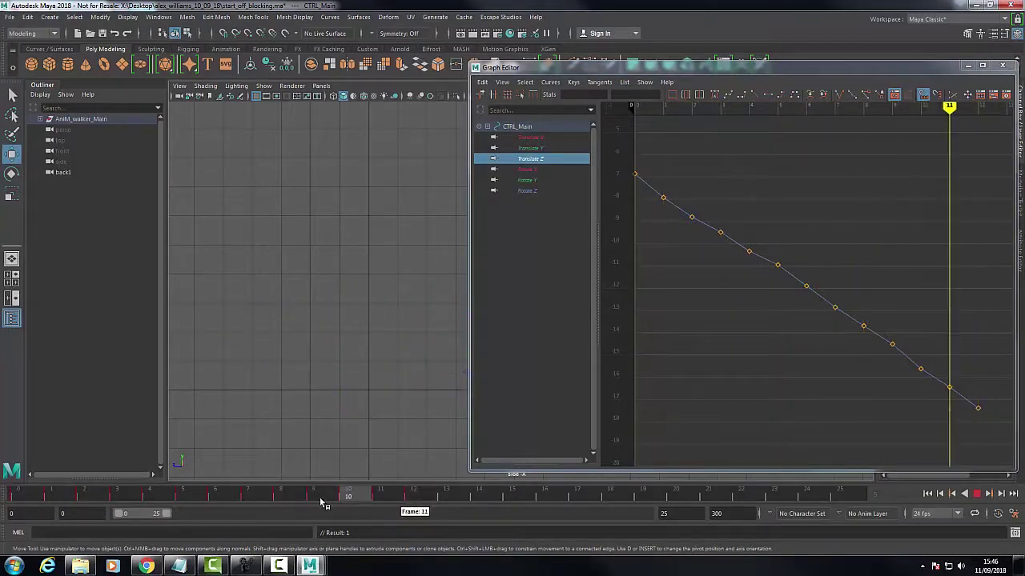
drag(90, 502, 19, 505)
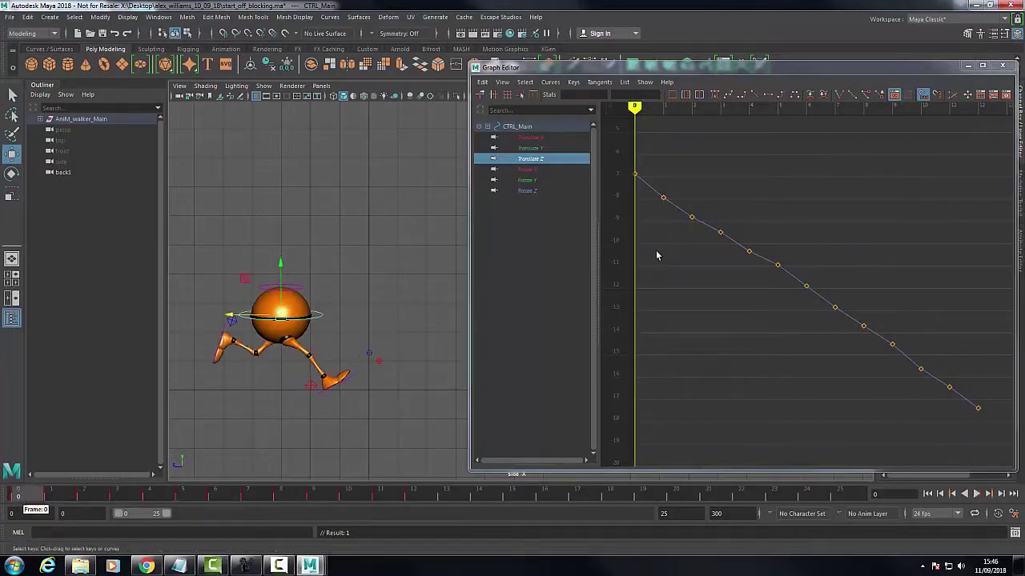
- Look through the body control's rotation and Translate Z curves, ending with only the Translate Y curve shown
click(677, 212)
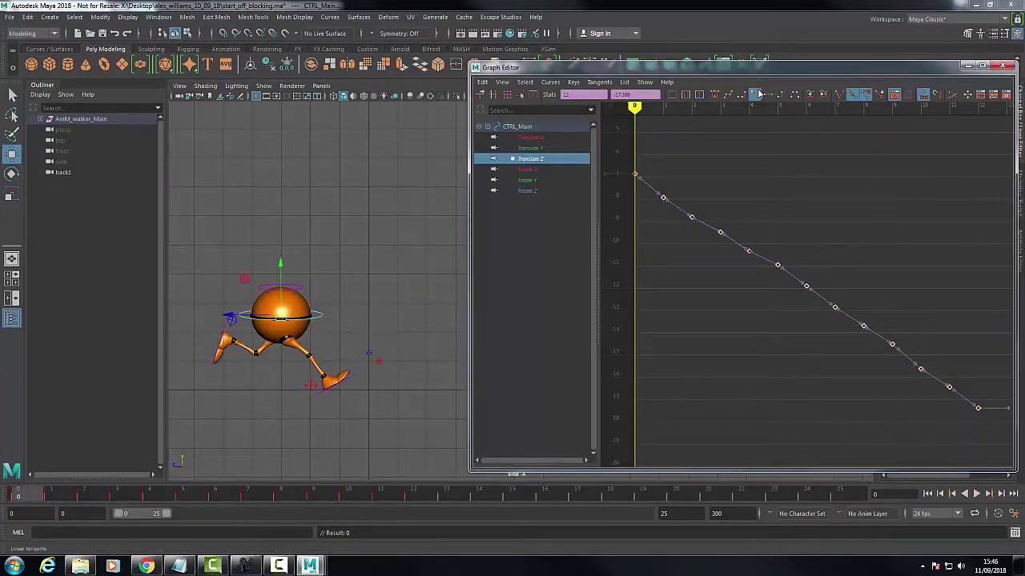
click(527, 169)
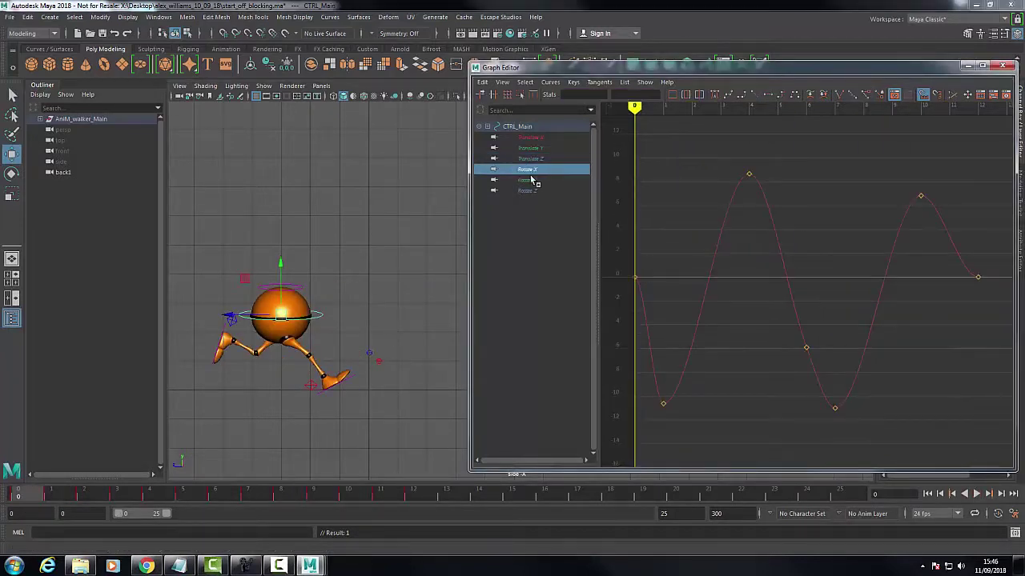
click(530, 180)
click(530, 191)
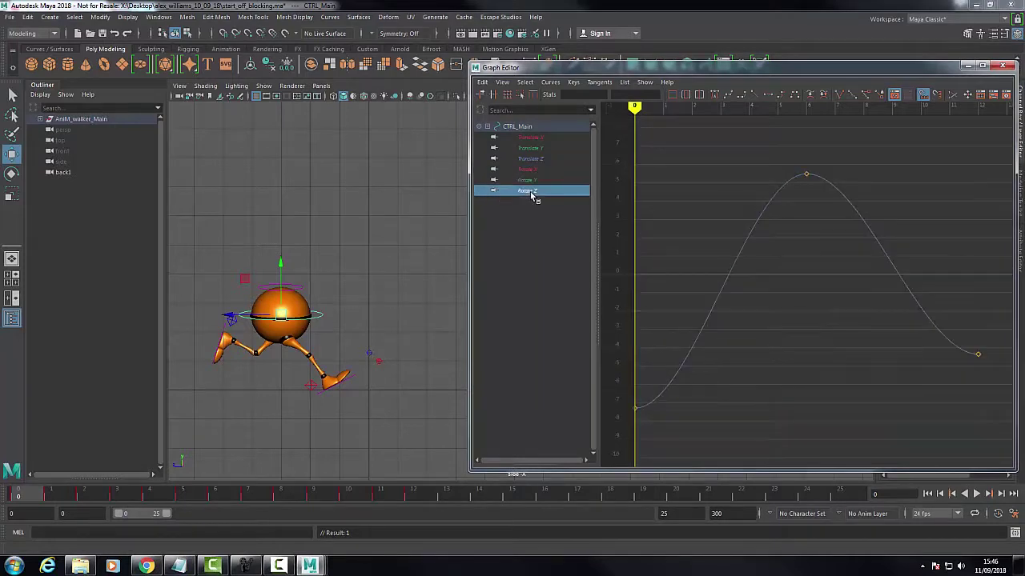
click(527, 158)
click(529, 148)
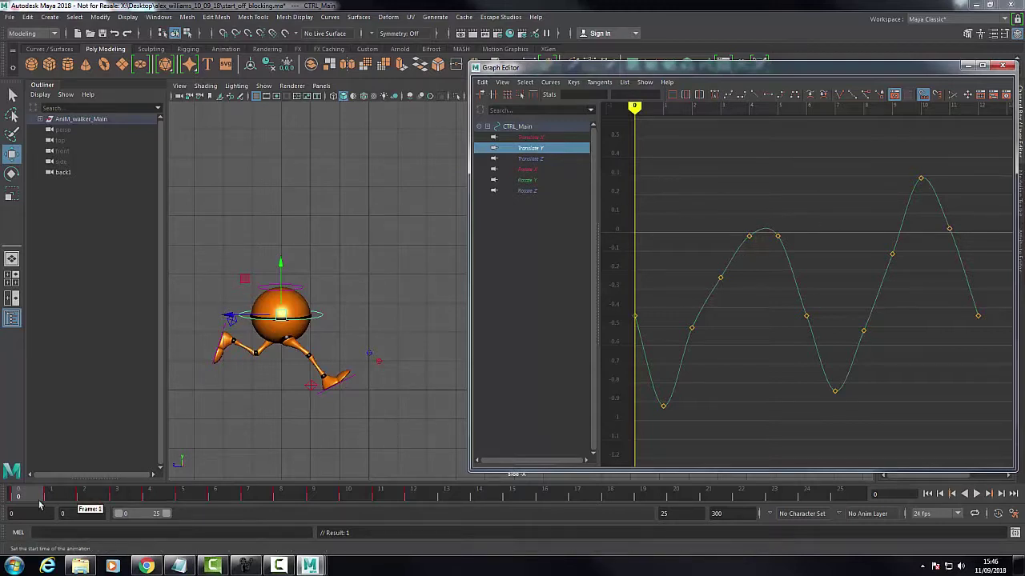
- Compare the walker's poses at frames 4 and 5 against the first peak of the body's Translate Y curve
drag(671, 74, 602, 59)
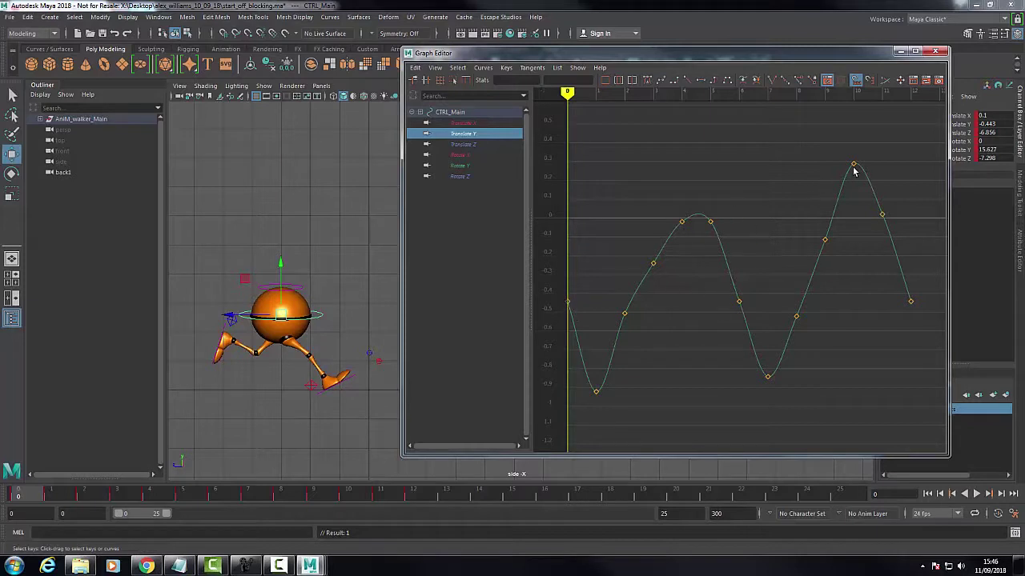
drag(40, 495, 171, 499)
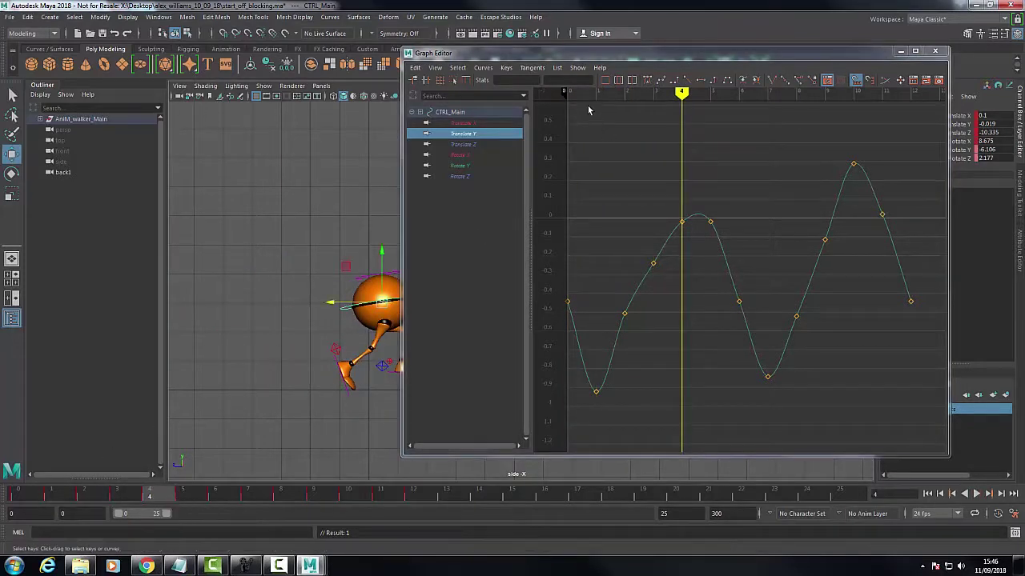
drag(595, 54, 655, 56)
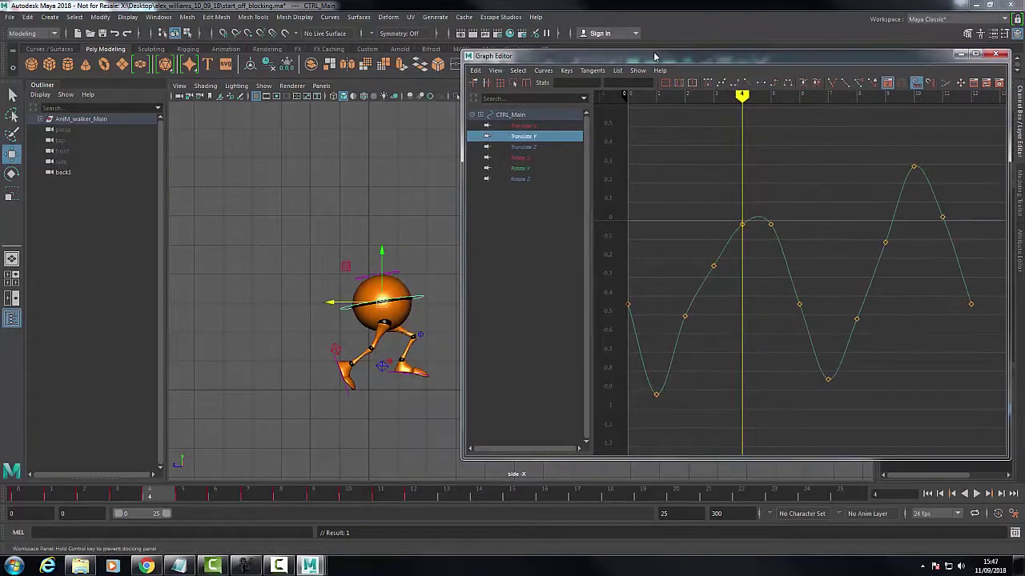
click(183, 498)
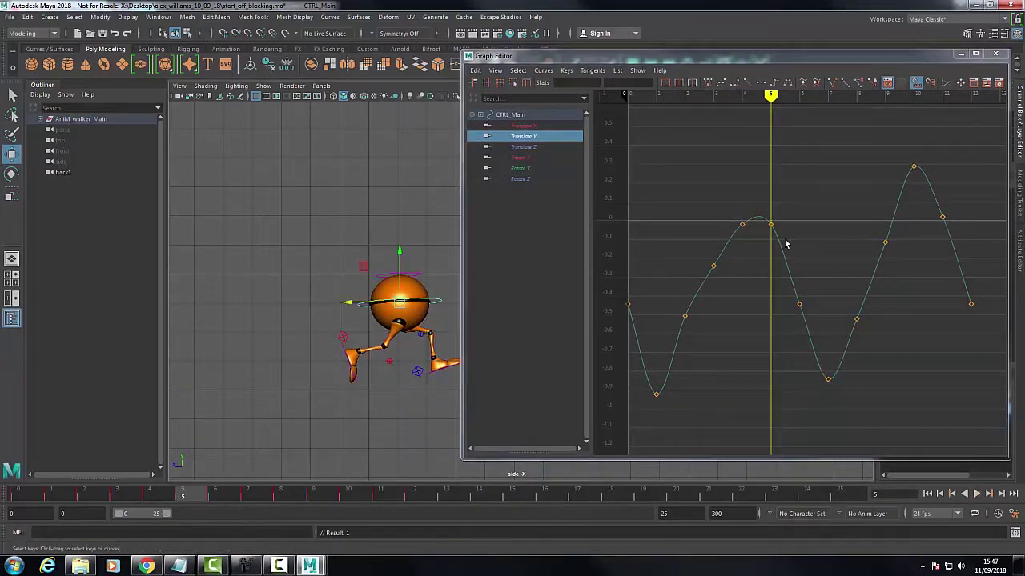
- Delete the body control's Translate Y keys at frames 5 and 6, and those at frames 2 and 3
drag(766, 216, 788, 247)
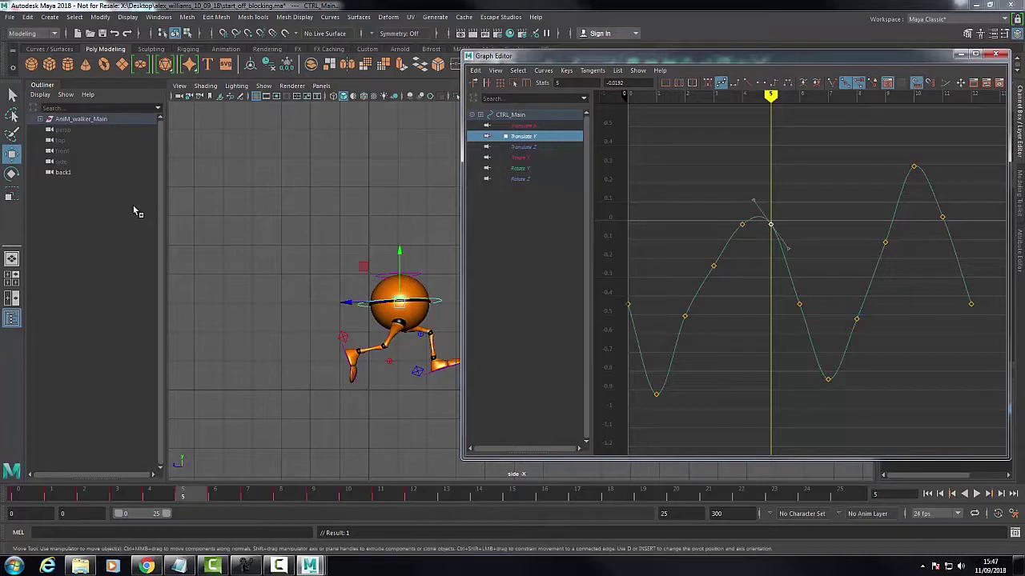
click(11, 156)
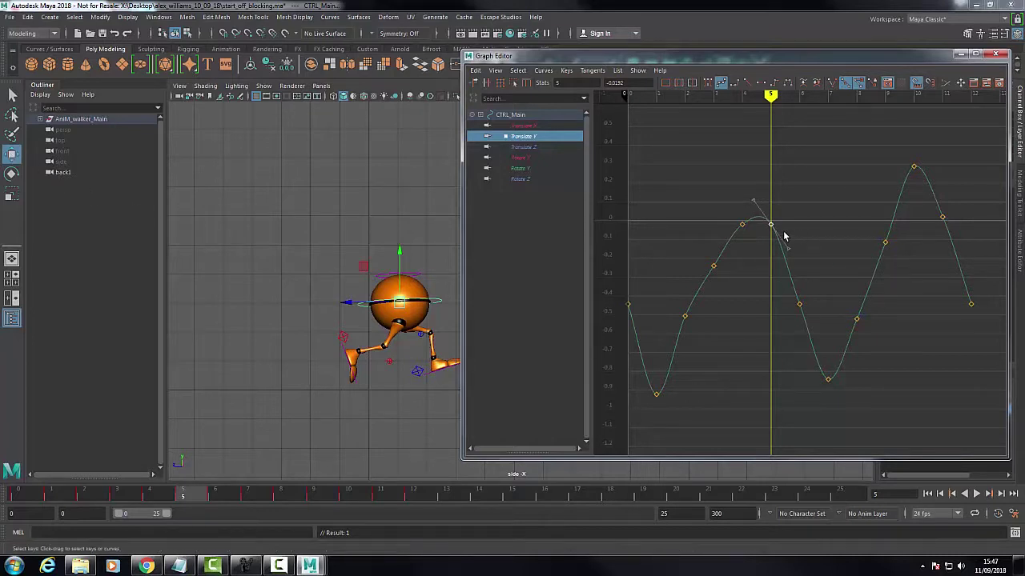
drag(762, 205, 830, 320)
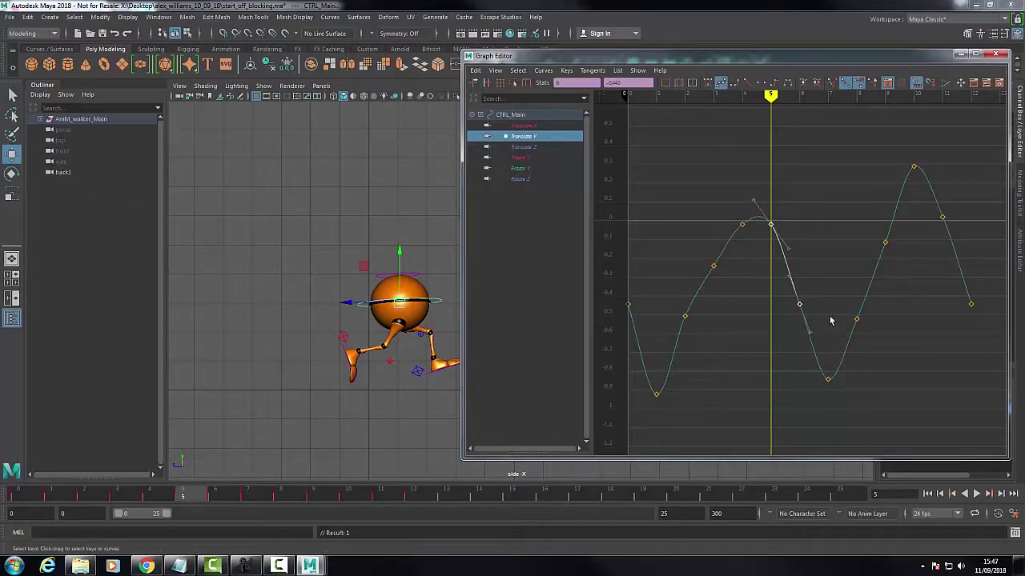
key(Delete)
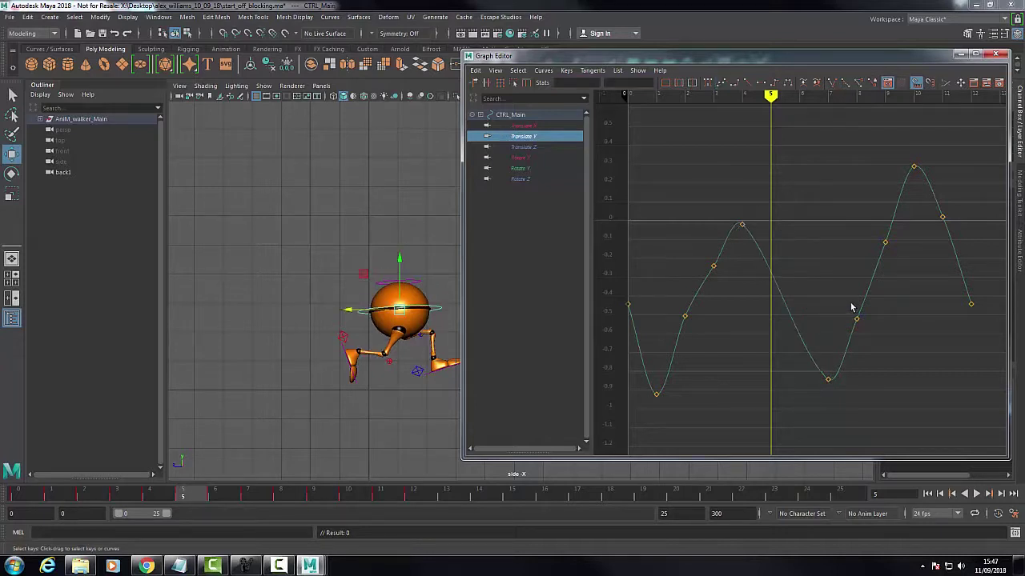
drag(678, 255, 731, 363)
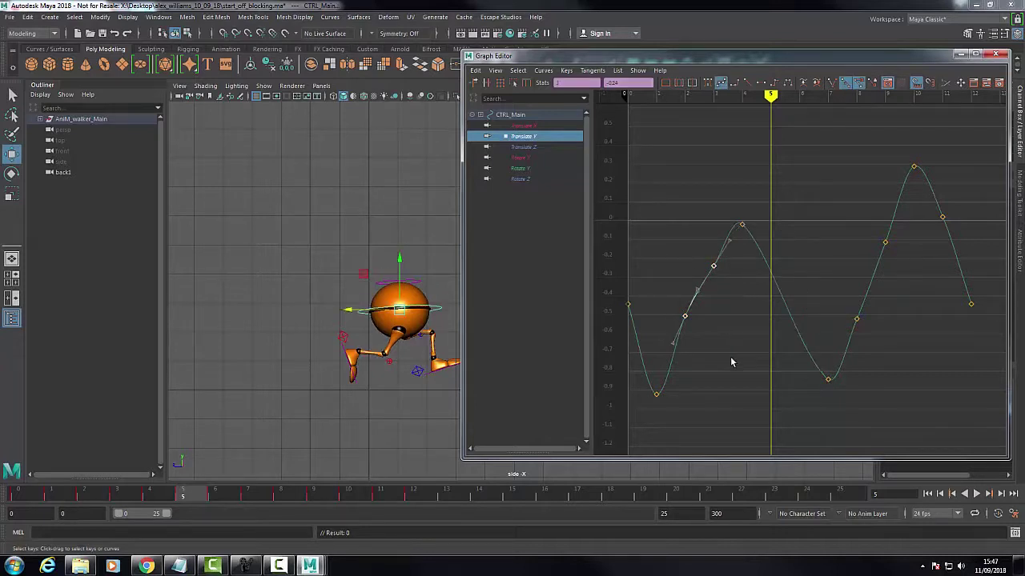
key(Delete)
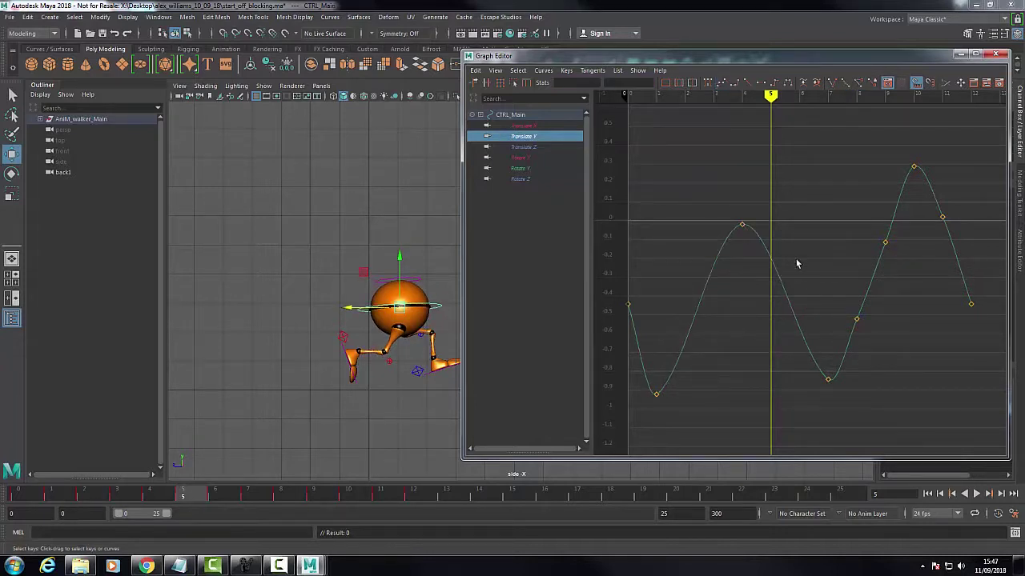
- Scrub to frame 10 and examine the second peak of the body's Translate Y curve
drag(200, 496, 324, 498)
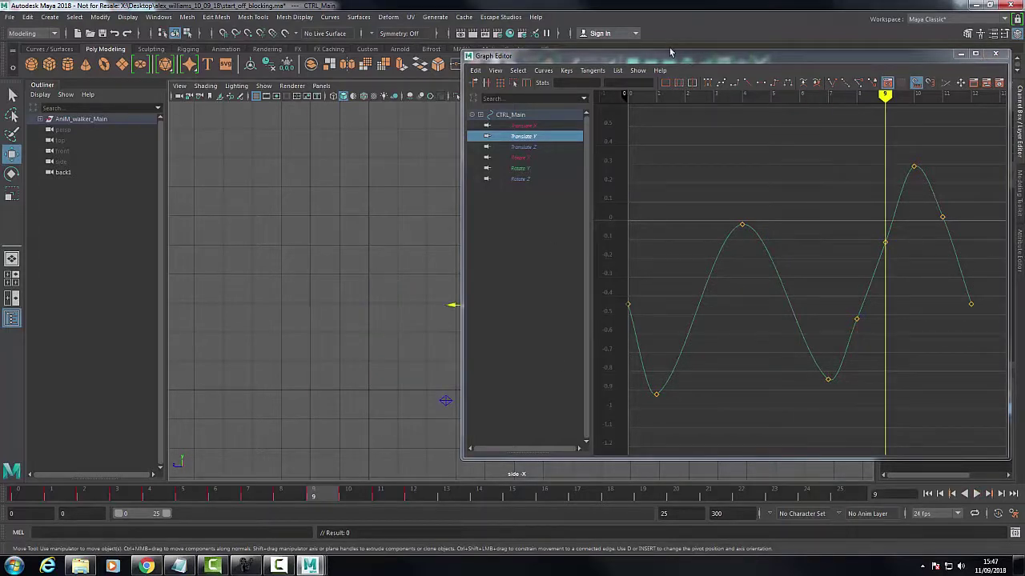
mouse_move(673, 55)
mouse_down()
mouse_move(726, 58)
mouse_move(420, 54)
mouse_move(712, 56)
mouse_move(458, 52)
mouse_move(649, 96)
mouse_move(812, 103)
mouse_move(601, 64)
mouse_move(428, 56)
mouse_move(453, 69)
mouse_up()
click(350, 497)
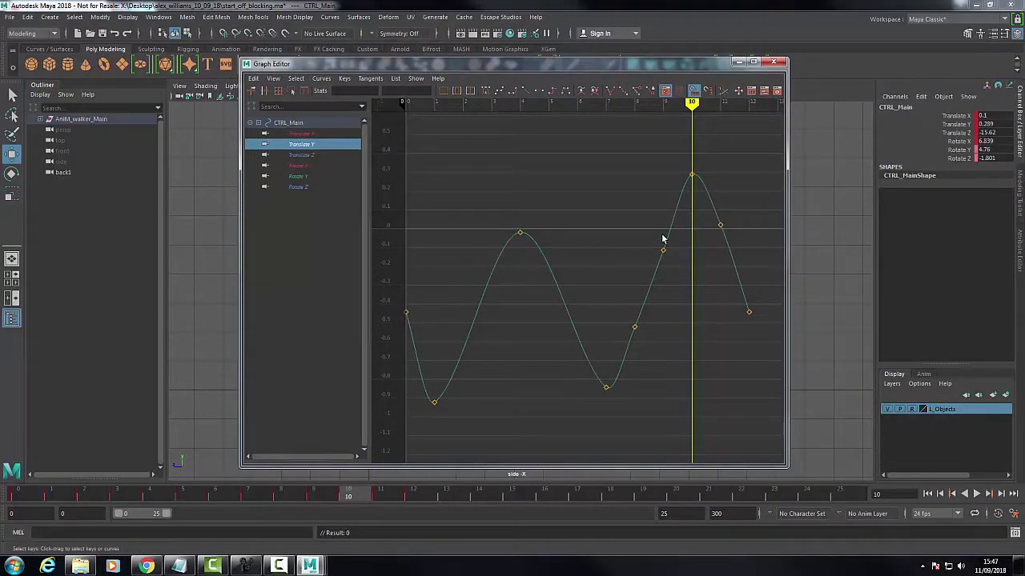
drag(542, 63, 522, 48)
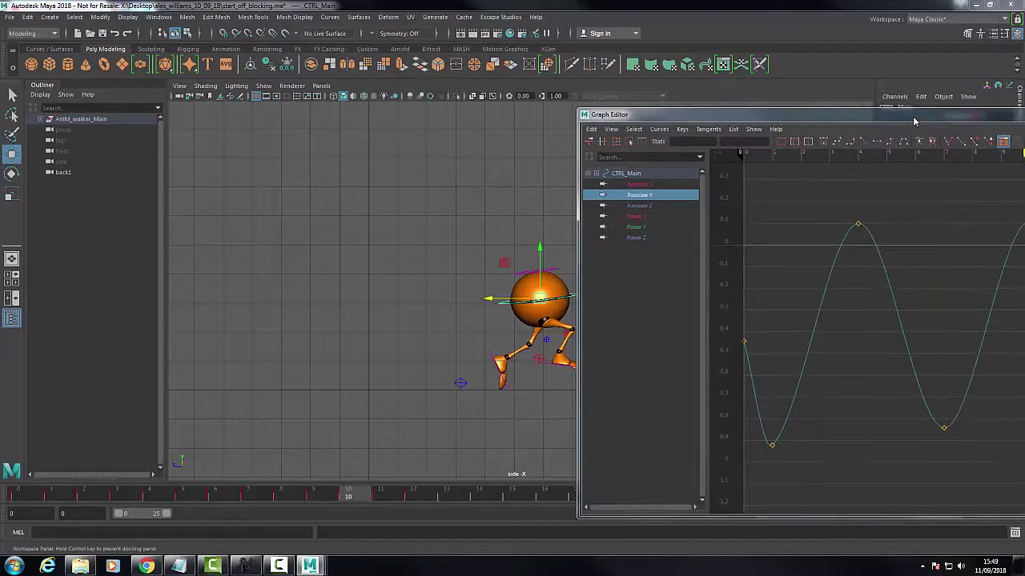
- At frame 10, nudge the body control's Translate Z to about -15.8 and key all the walker's controls
drag(912, 116, 553, 94)
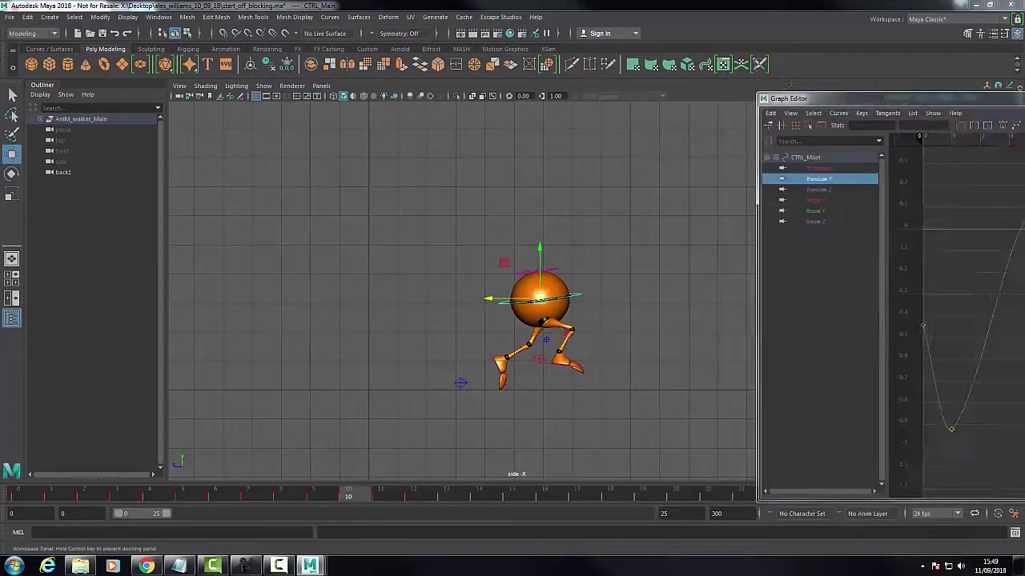
drag(590, 88, 748, 310)
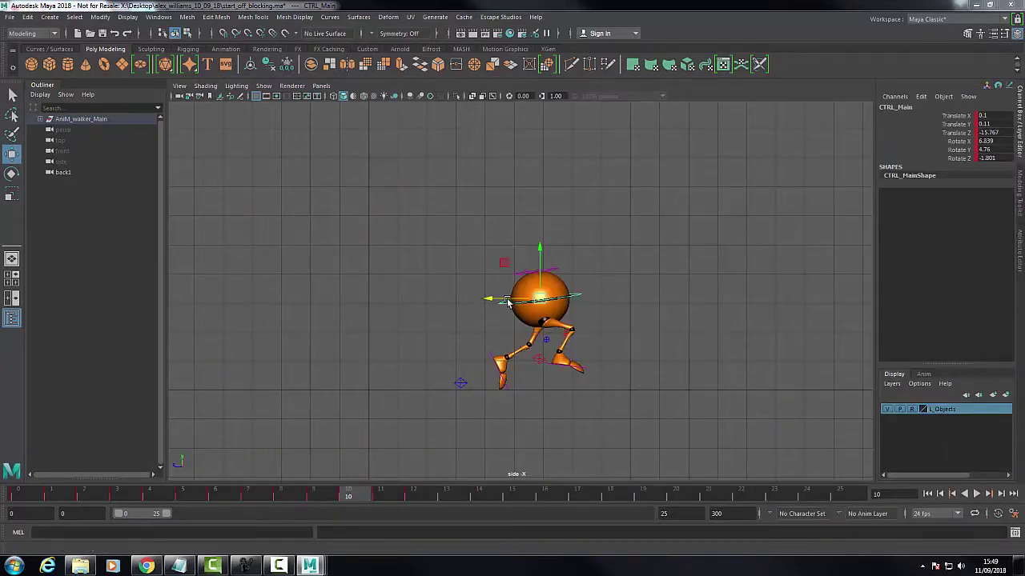
drag(506, 301, 509, 300)
drag(437, 227, 594, 351)
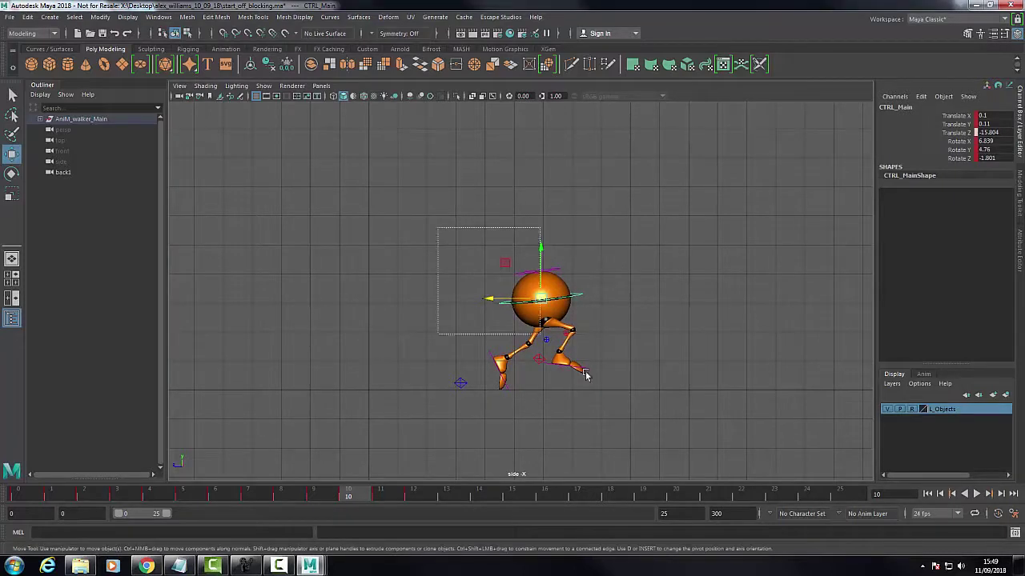
key(s)
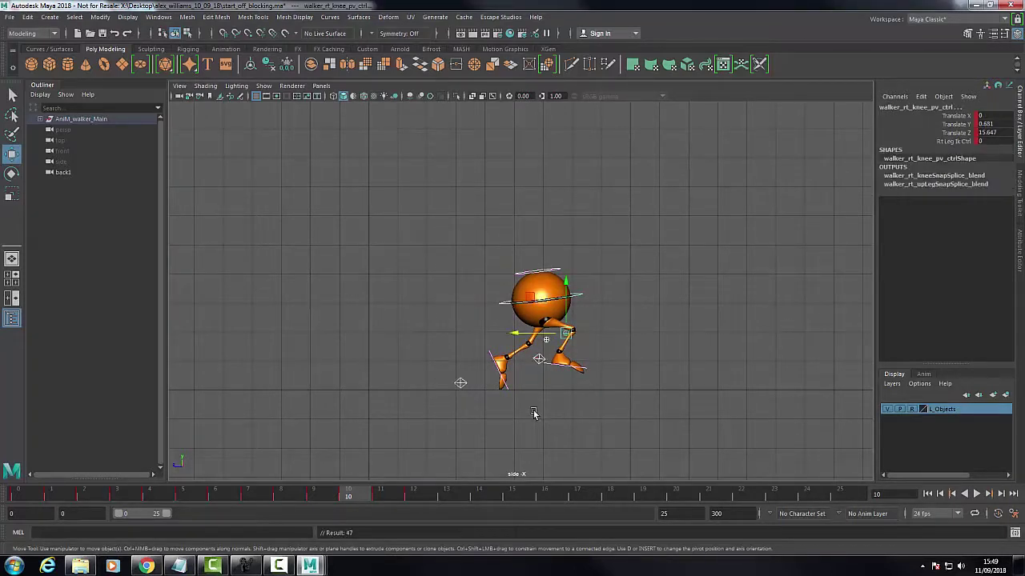
- Return to frame 0 and review the right heel control's translation curves in the Graph Editor
drag(379, 501, 36, 497)
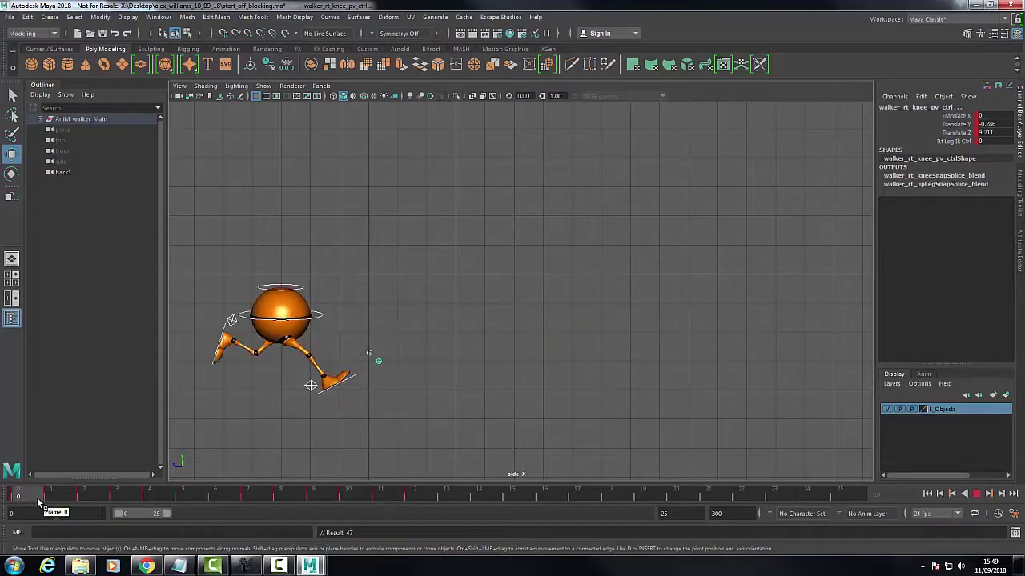
click(317, 389)
key(shift+g)
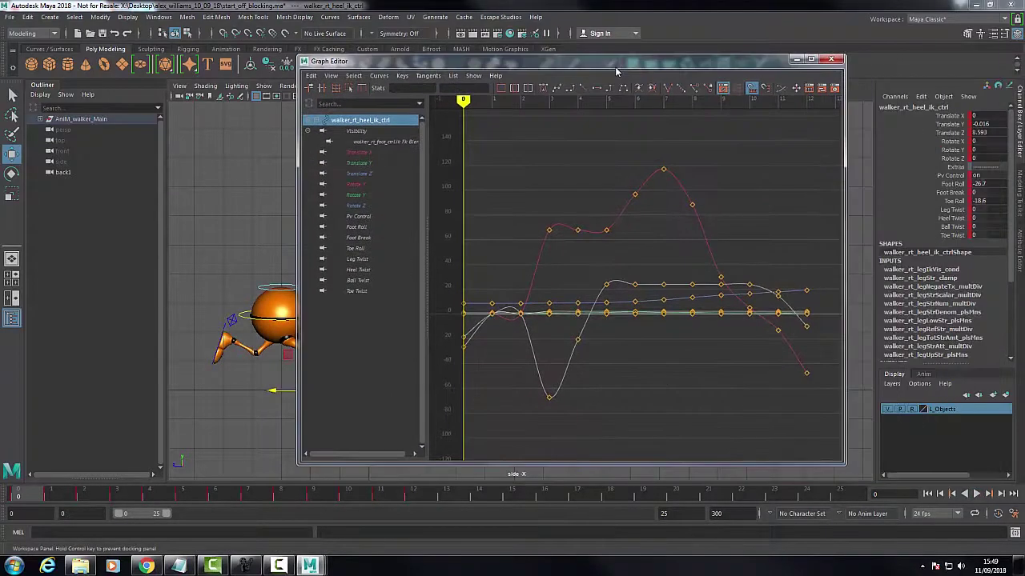
click(372, 152)
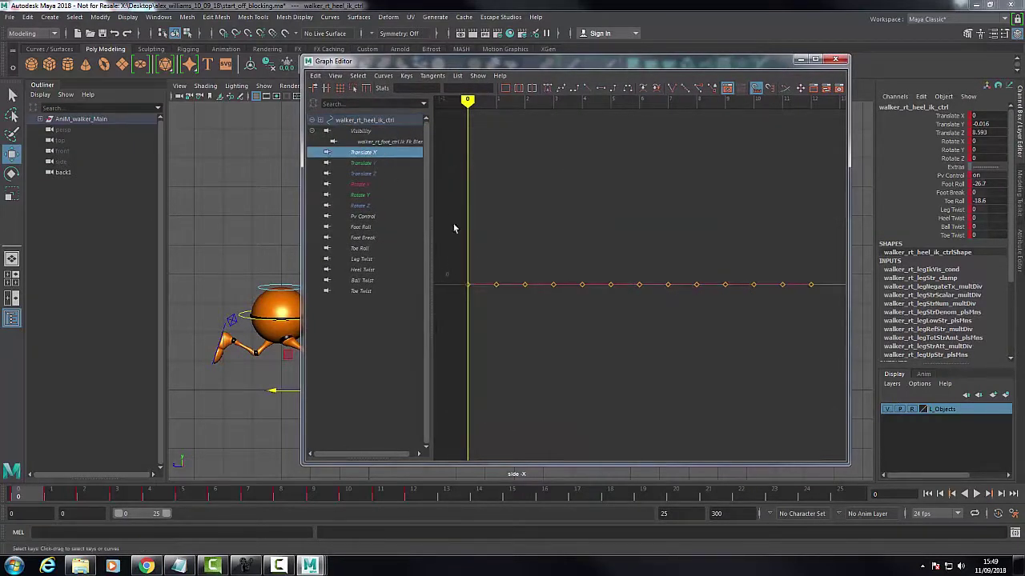
click(364, 163)
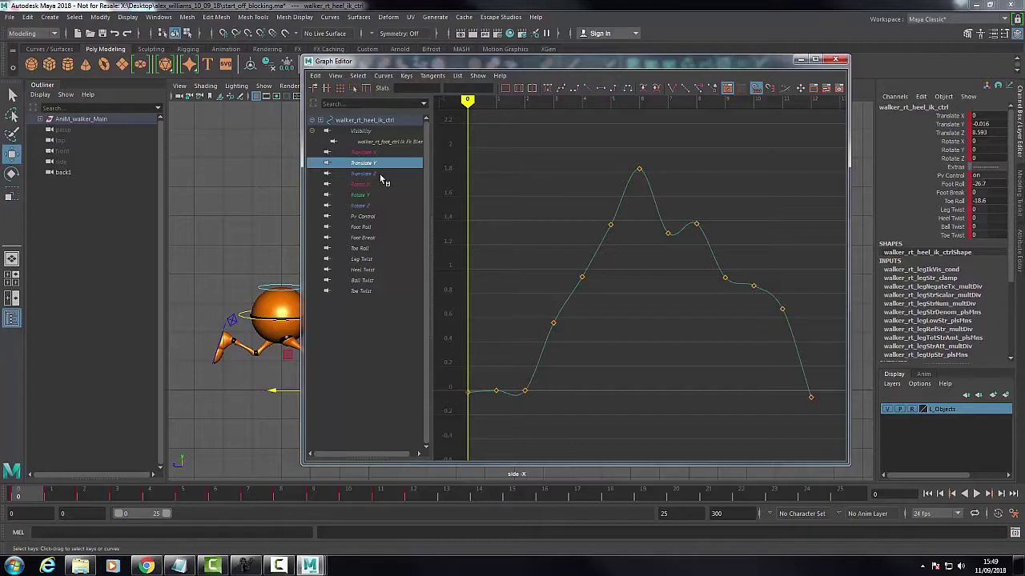
click(378, 173)
- Set auto tangents on the right heel control's Rotate X keys at frames 1 and 2
click(375, 182)
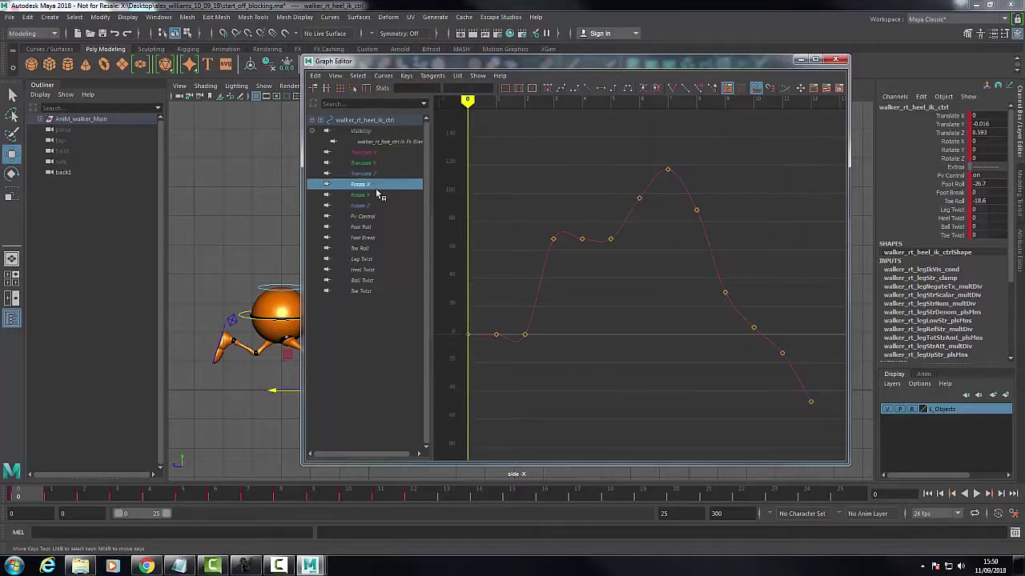
drag(490, 328, 568, 373)
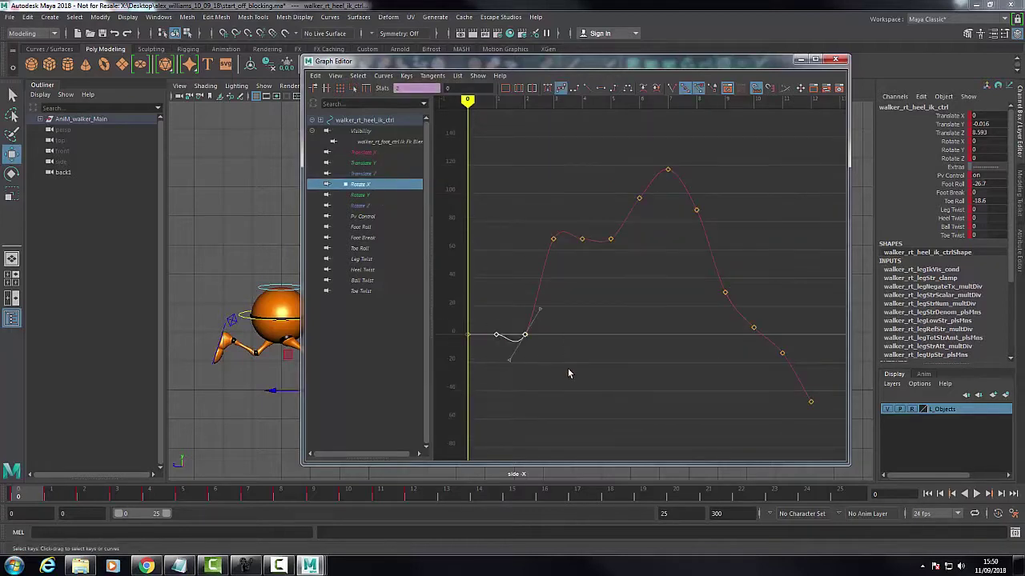
click(562, 88)
click(547, 89)
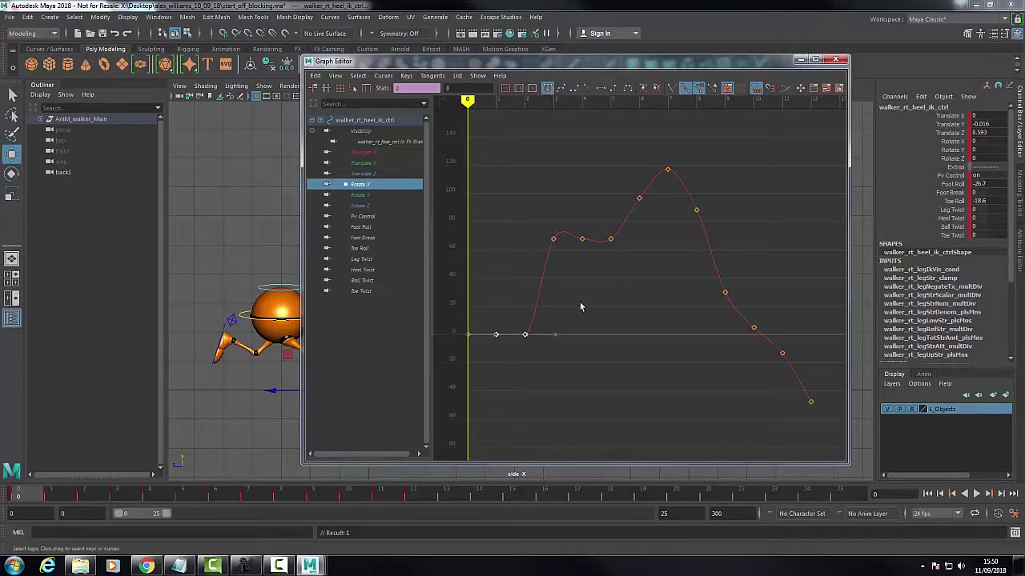
- Check the right heel's Rotate Y and Z curves, and set auto tangents on its Translate Y keys at frames 1 and 2
click(368, 195)
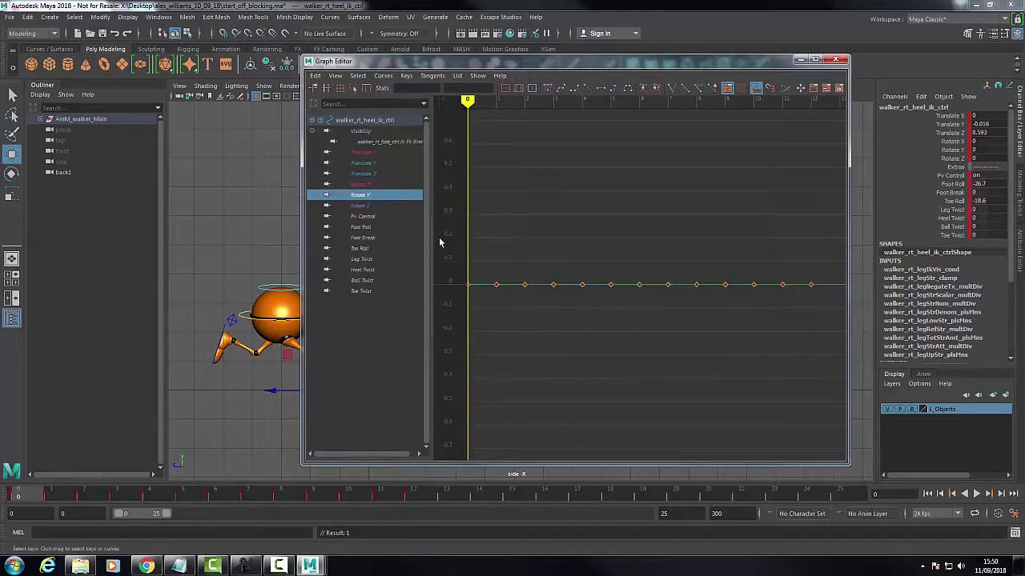
click(384, 206)
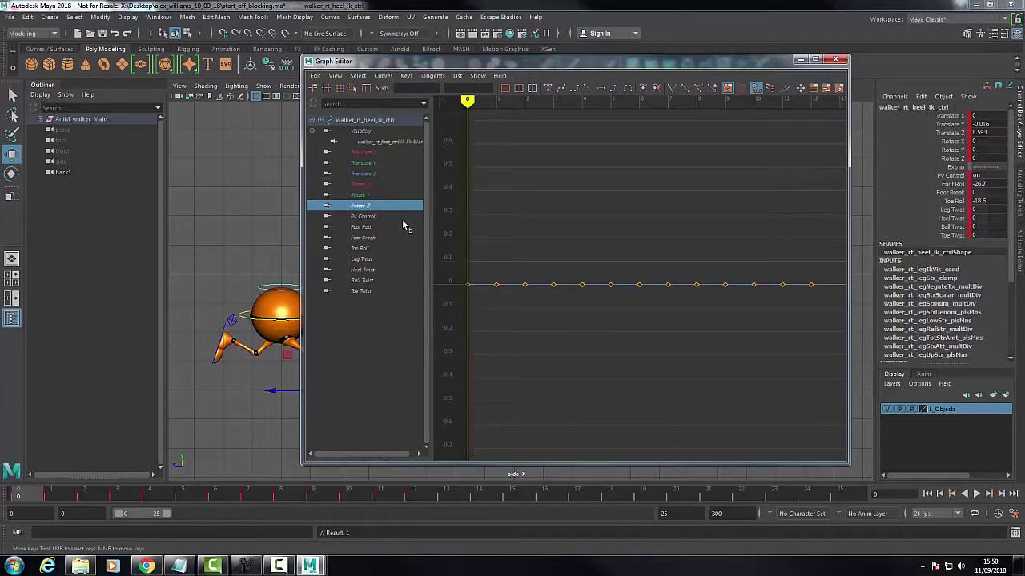
click(366, 163)
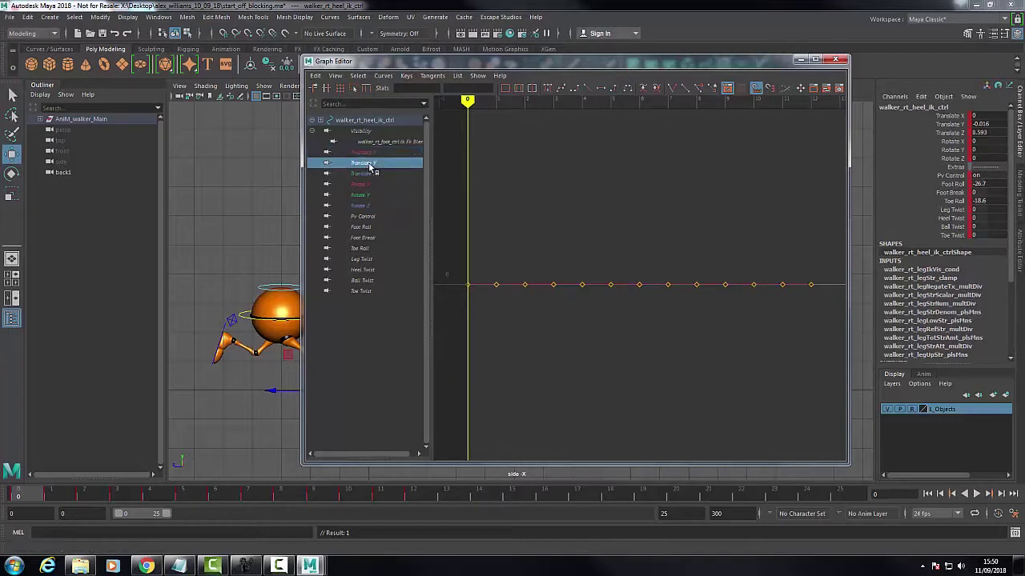
drag(486, 354, 554, 416)
click(548, 88)
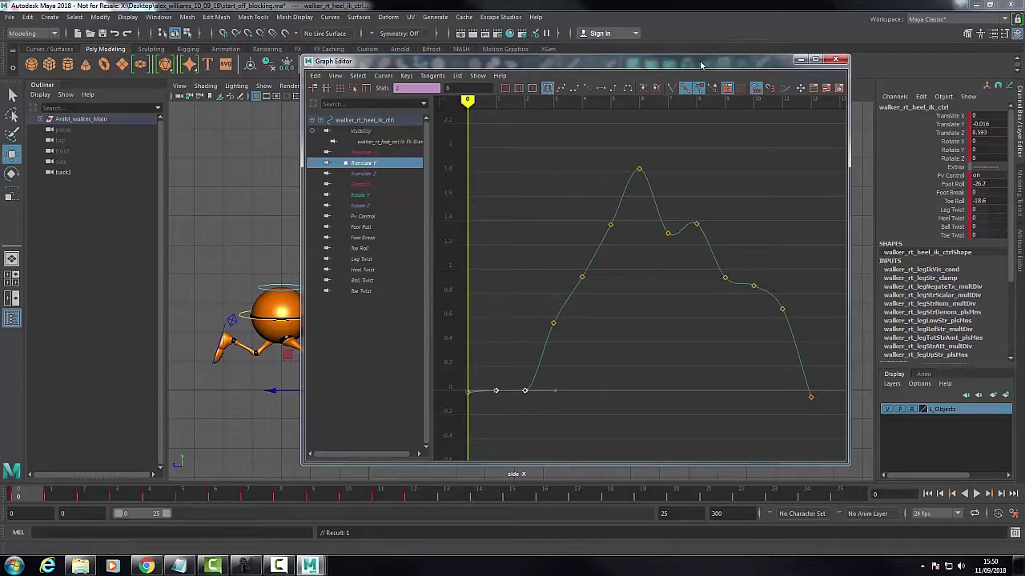
click(835, 59)
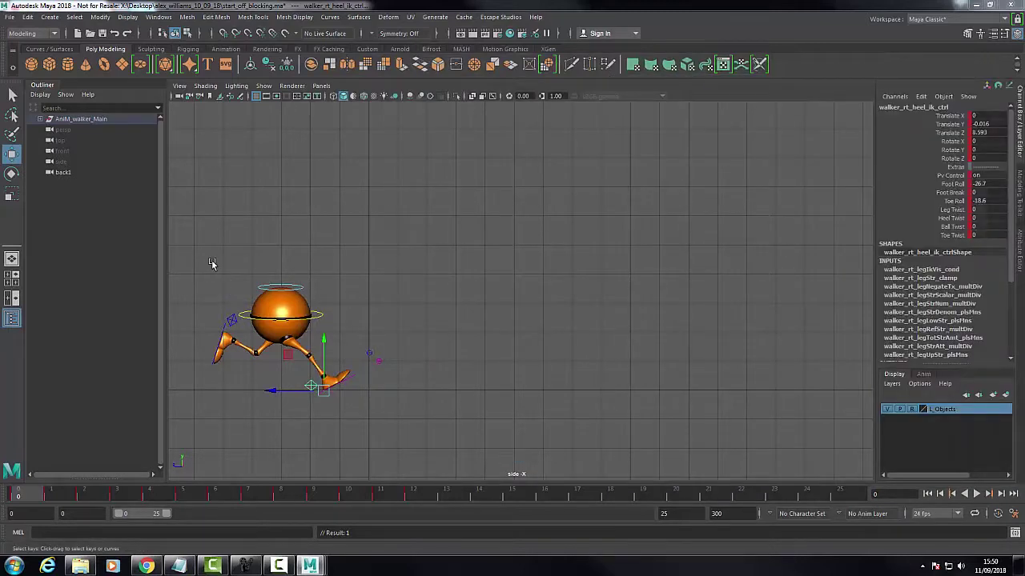
- Select all the walker's controls, apply auto tangents to all their keys in the Graph Editor, and deselect the controls
drag(210, 264, 408, 444)
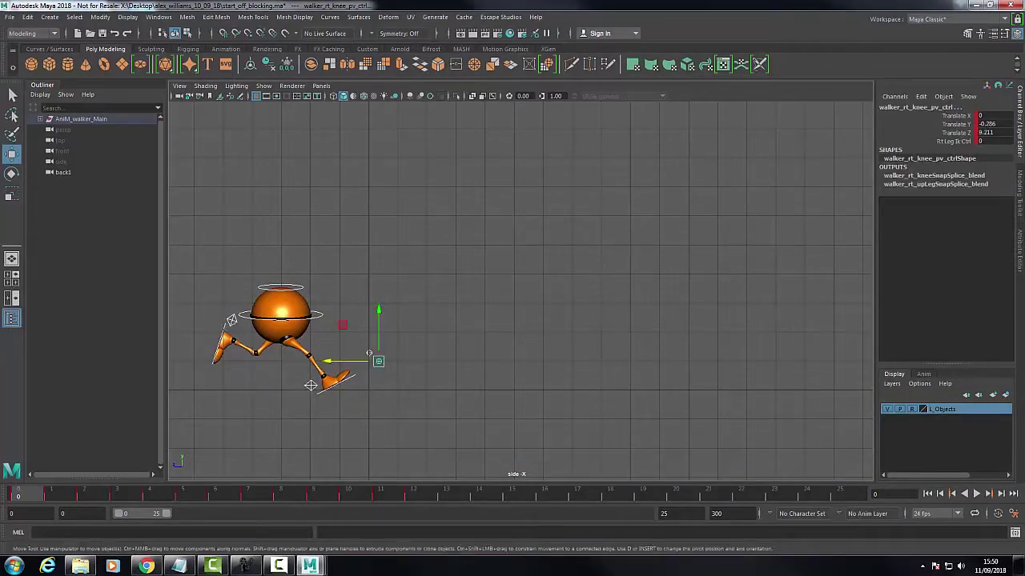
drag(1023, 55, 716, 50)
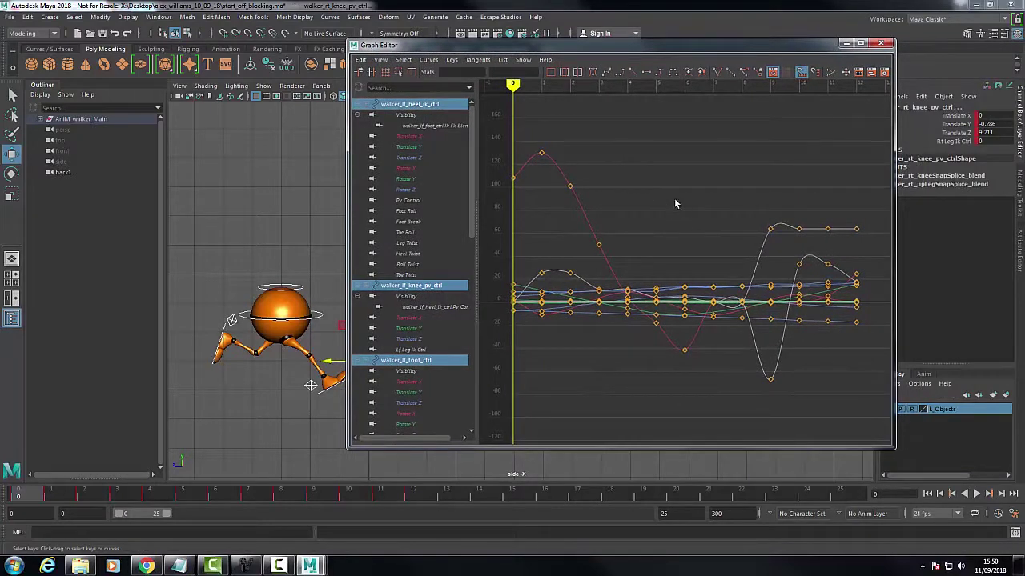
scroll(674, 198, down, 5)
drag(620, 195, 781, 316)
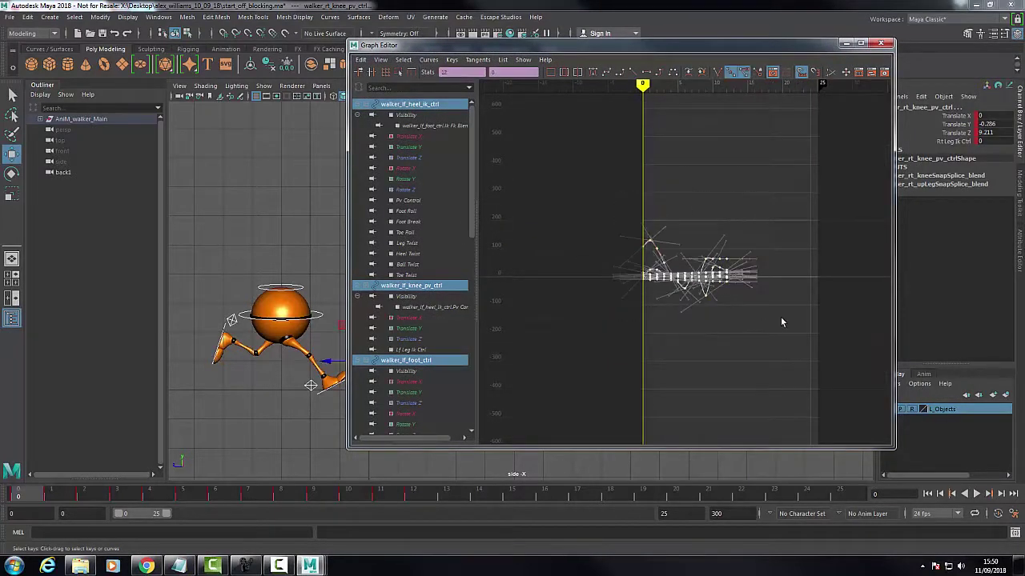
click(593, 72)
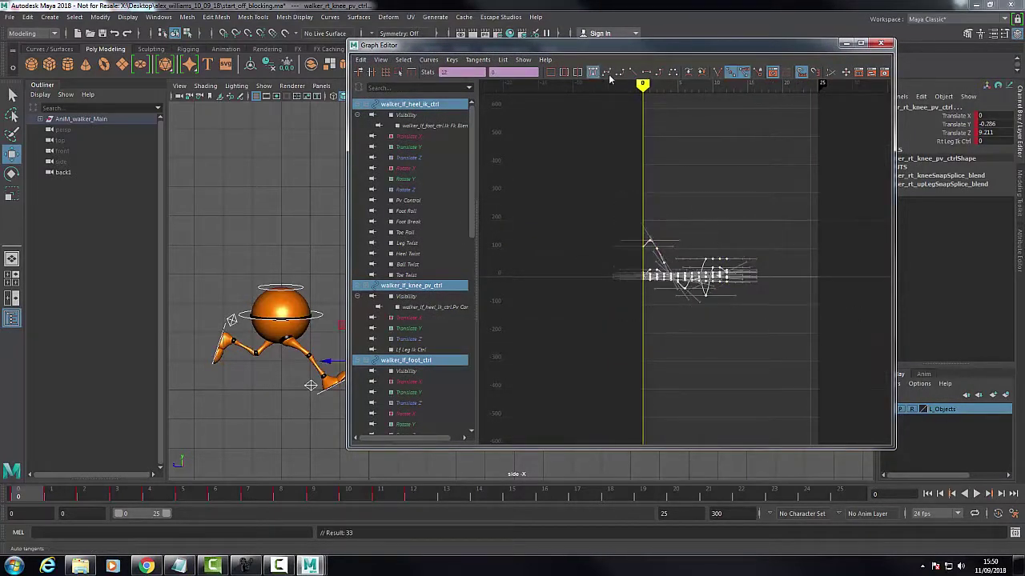
click(847, 44)
click(541, 345)
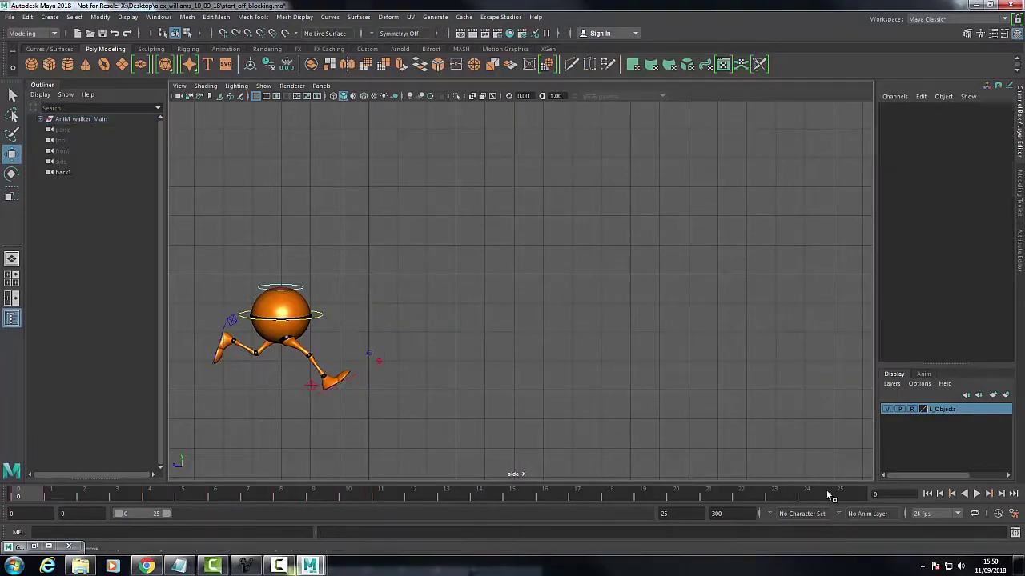
- Play back the run cycle and scrub between frames 0 and 12 to compare the walker's poses
click(977, 494)
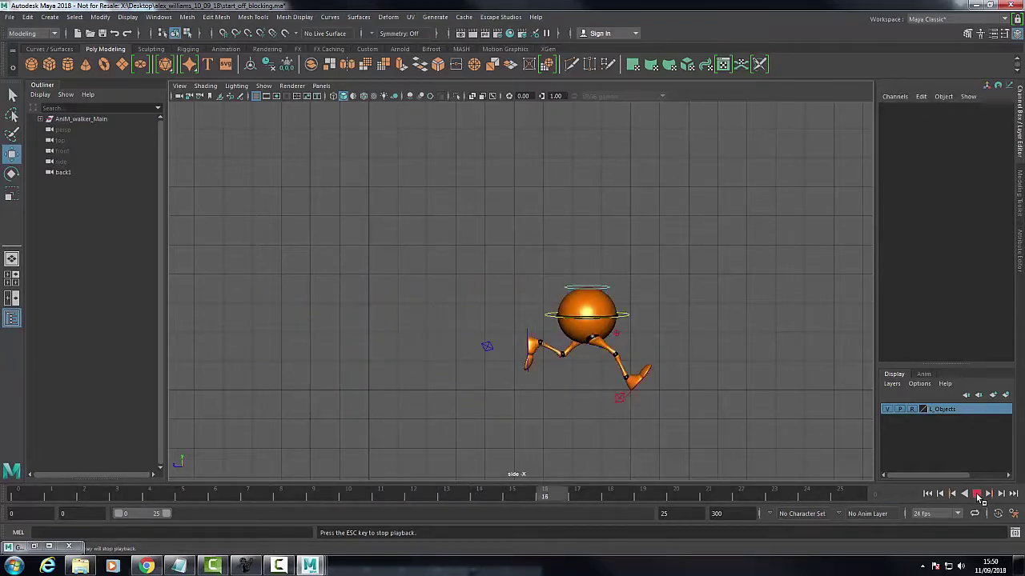
click(977, 494)
click(17, 496)
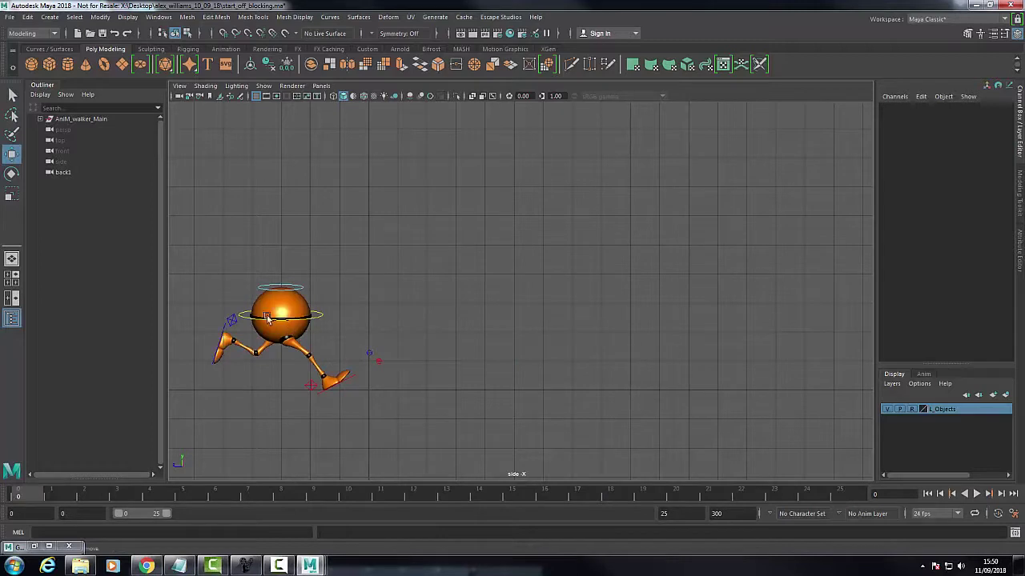
drag(44, 496, 20, 500)
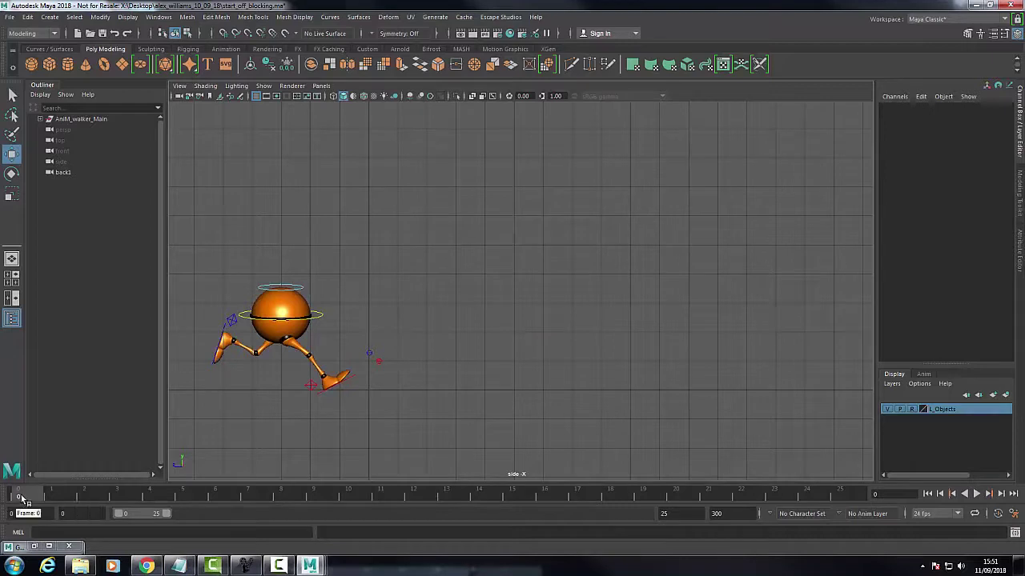
key(alt+v)
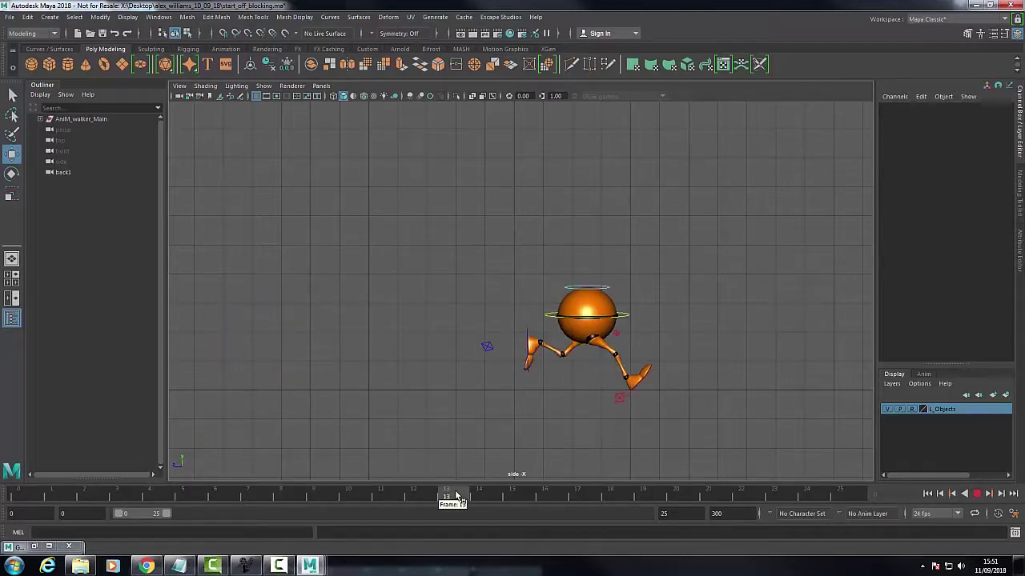
mouse_move(449, 498)
mouse_down()
mouse_move(15, 504)
mouse_move(421, 499)
mouse_up()
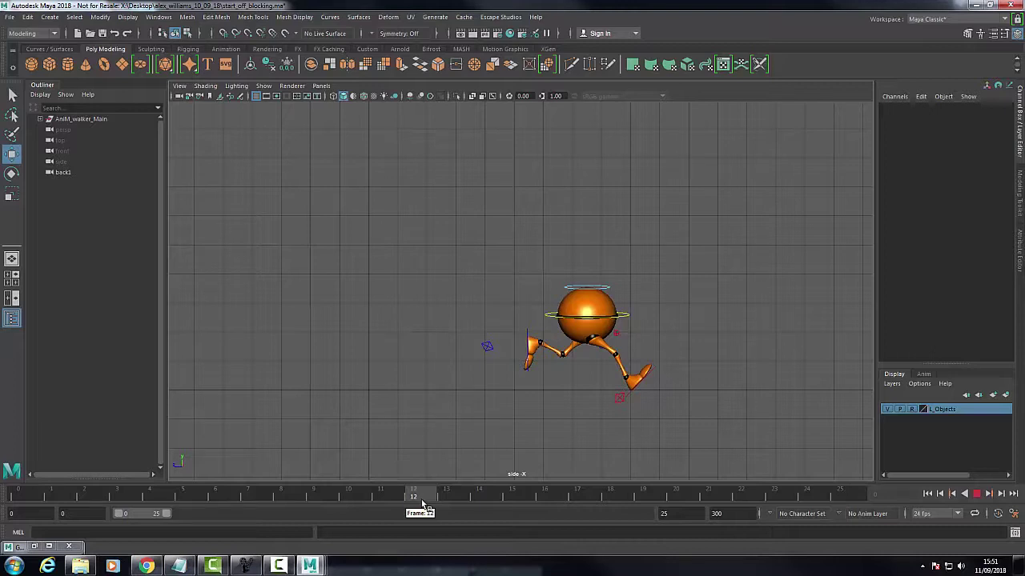
mouse_move(421, 499)
mouse_down()
mouse_move(61, 510)
mouse_move(438, 506)
mouse_move(266, 505)
mouse_up()
key(alt+shift+v)
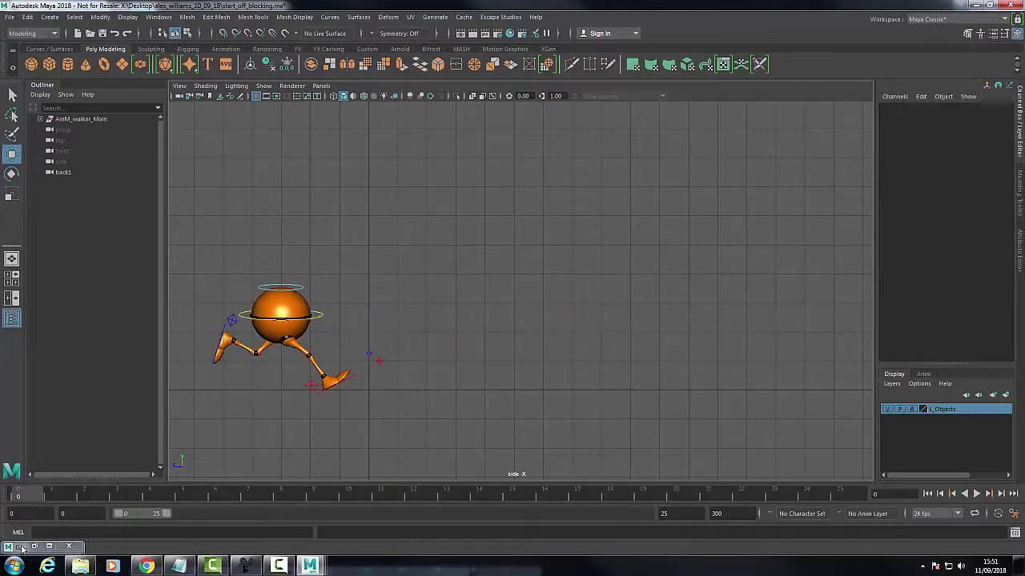
key(shift+g)
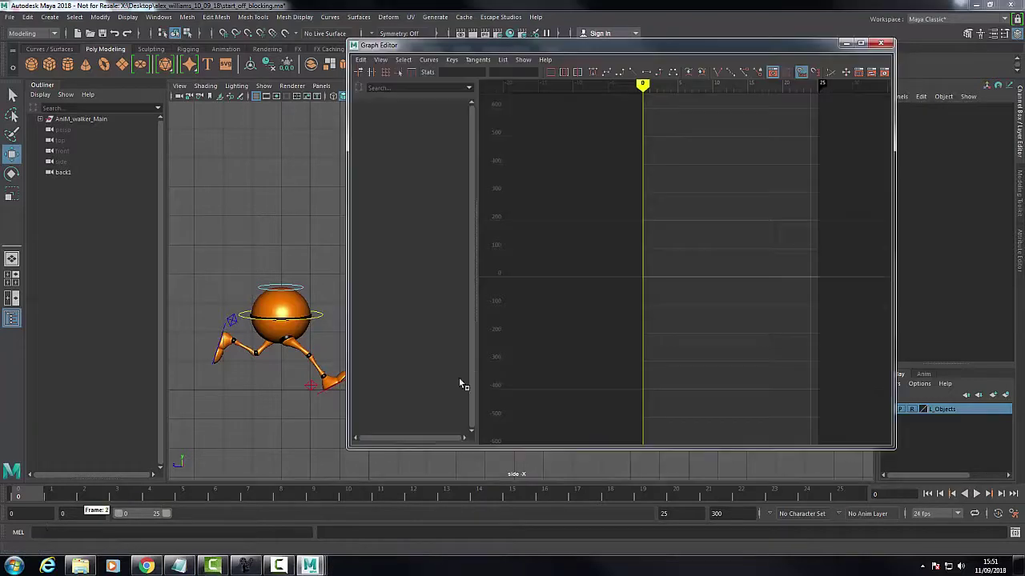
click(881, 44)
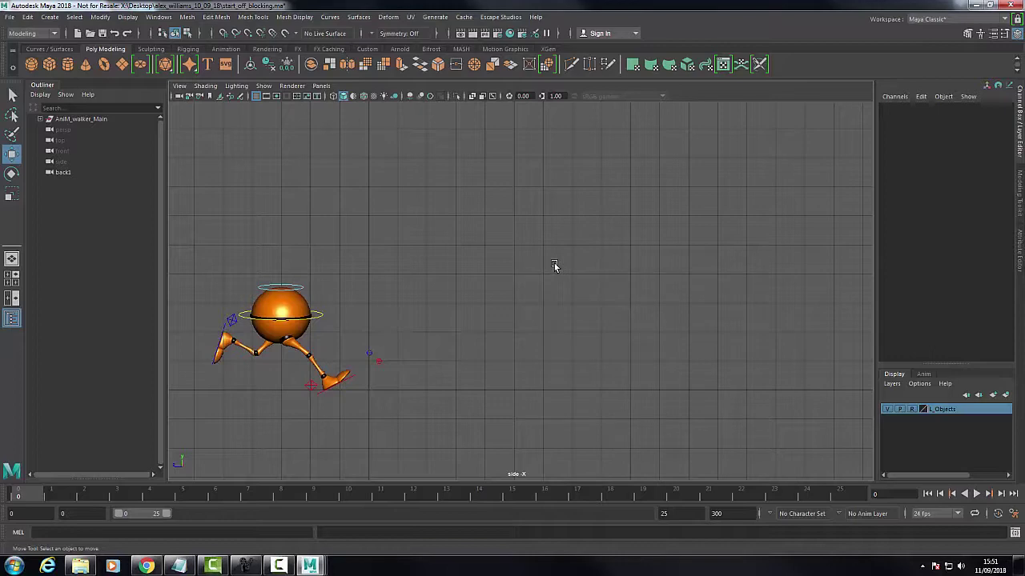
- Using the four-view layout at frame 0, turn the right heel control outward to a Rotate Y of about -8.3 and key it
key(space)
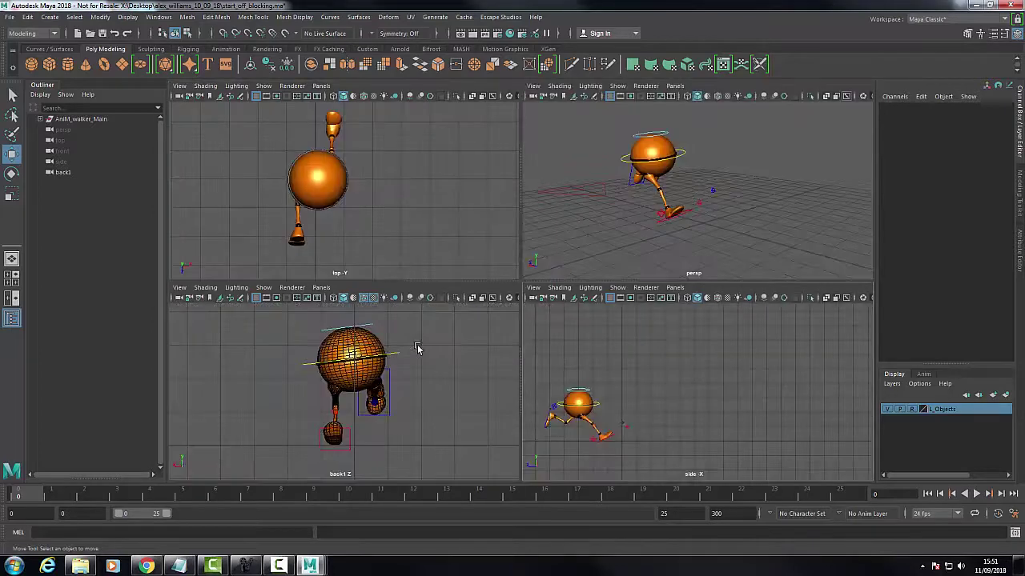
click(351, 436)
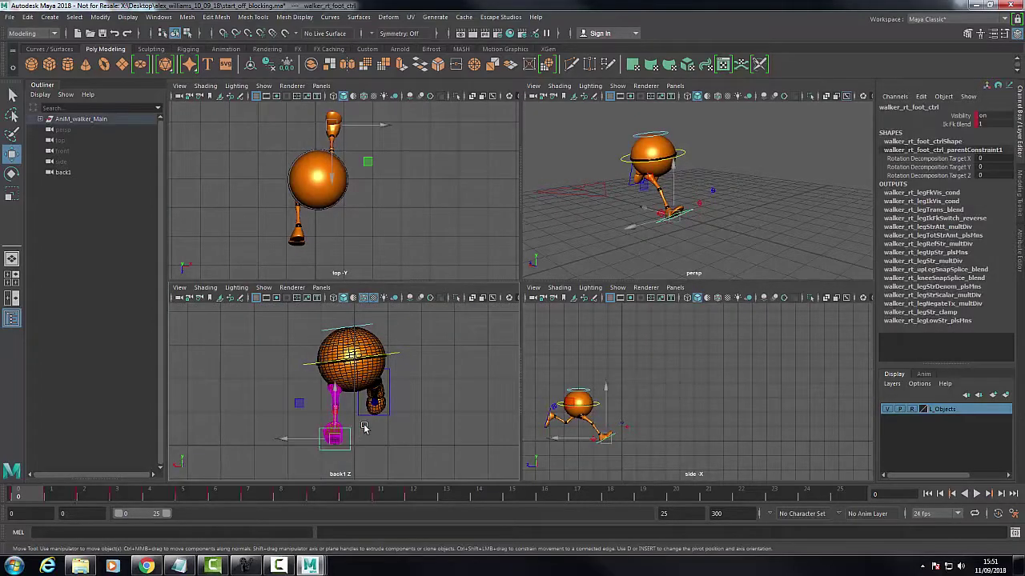
click(586, 449)
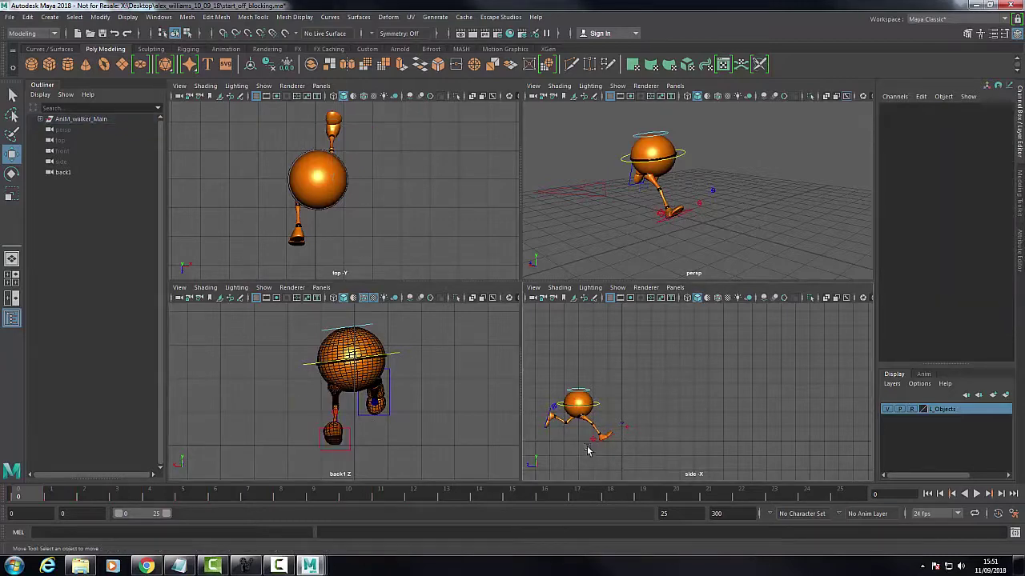
click(590, 439)
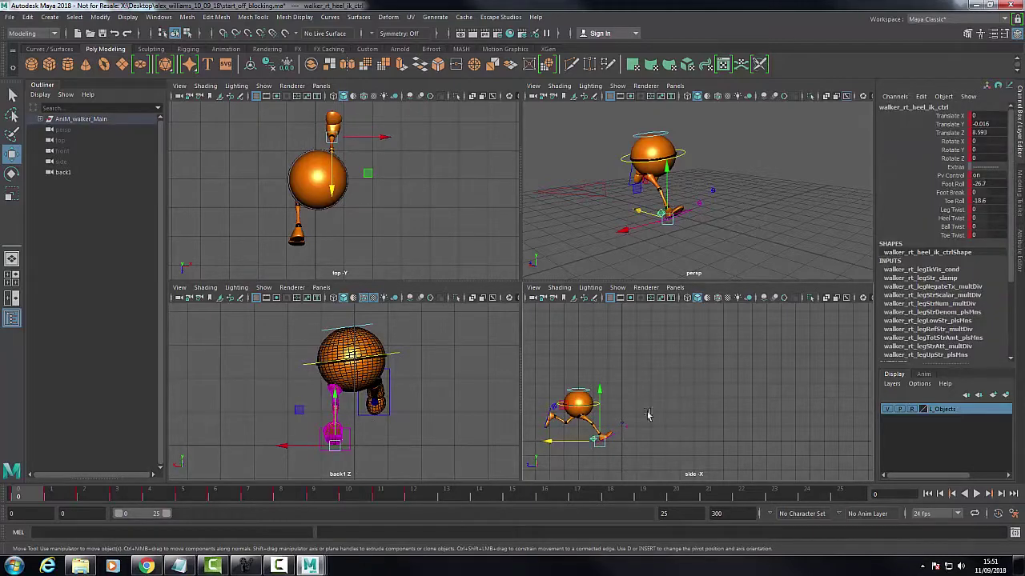
scroll(631, 412, up, 6)
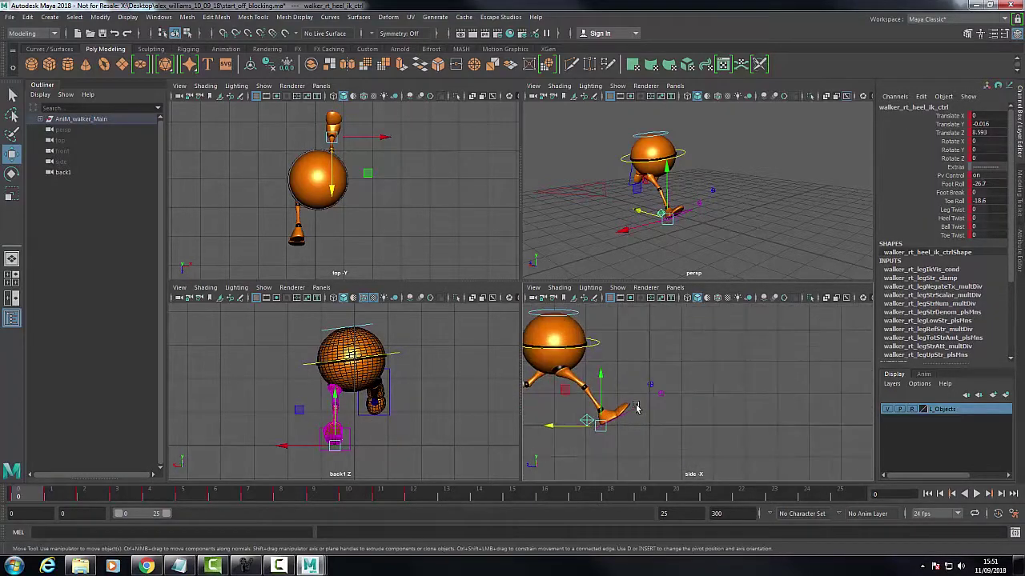
click(12, 173)
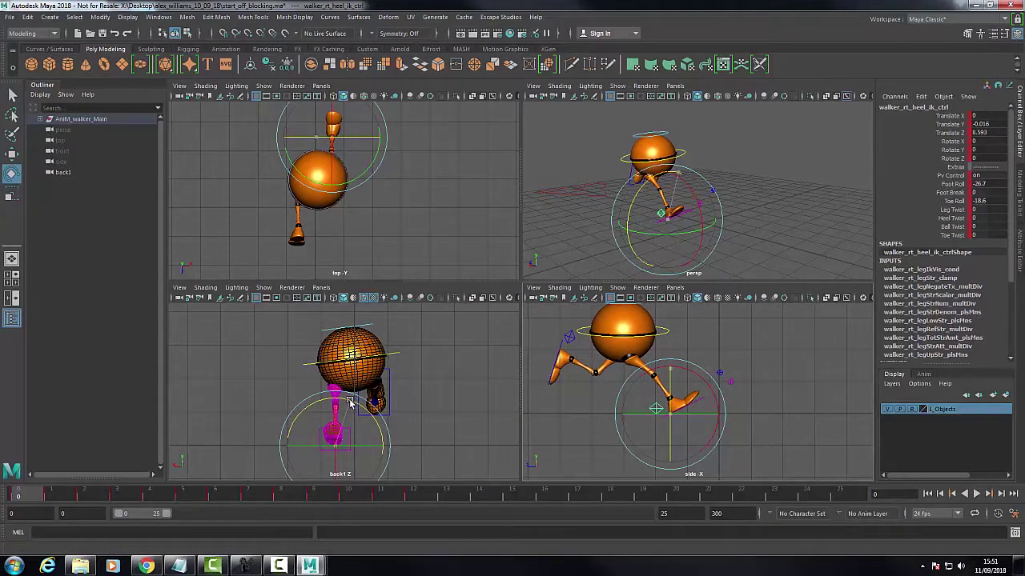
drag(350, 403, 359, 449)
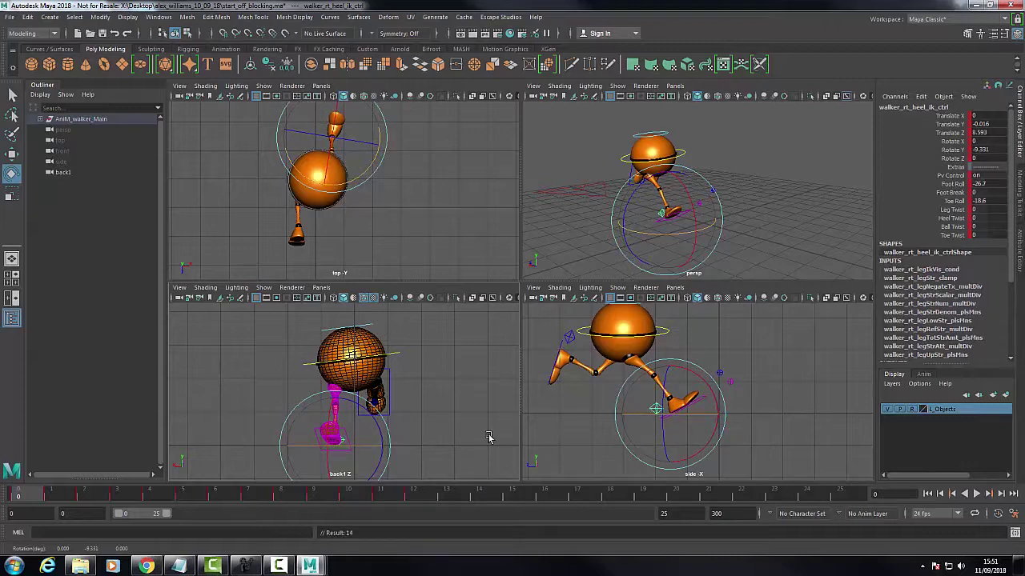
- At frame 6, turn the left heel control outward to about Rotate Y 8.2 and Rotate Z -7.2, and key it
click(214, 494)
click(377, 460)
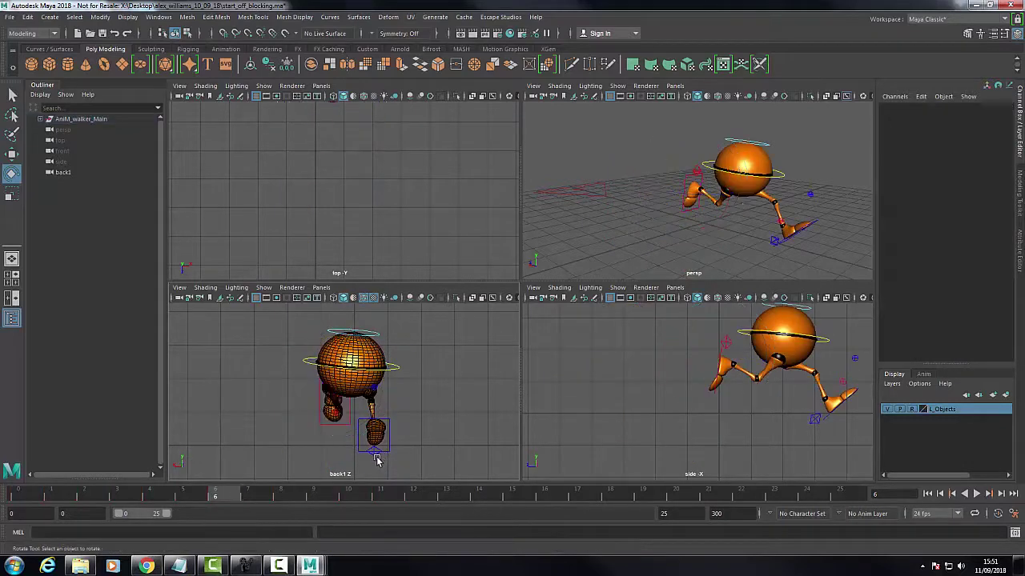
click(376, 458)
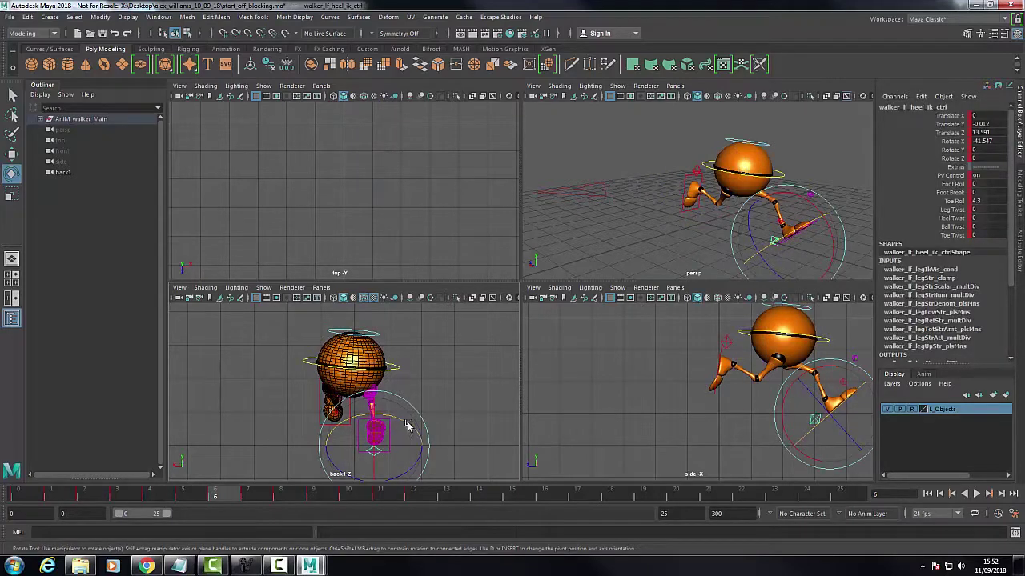
drag(404, 427, 413, 430)
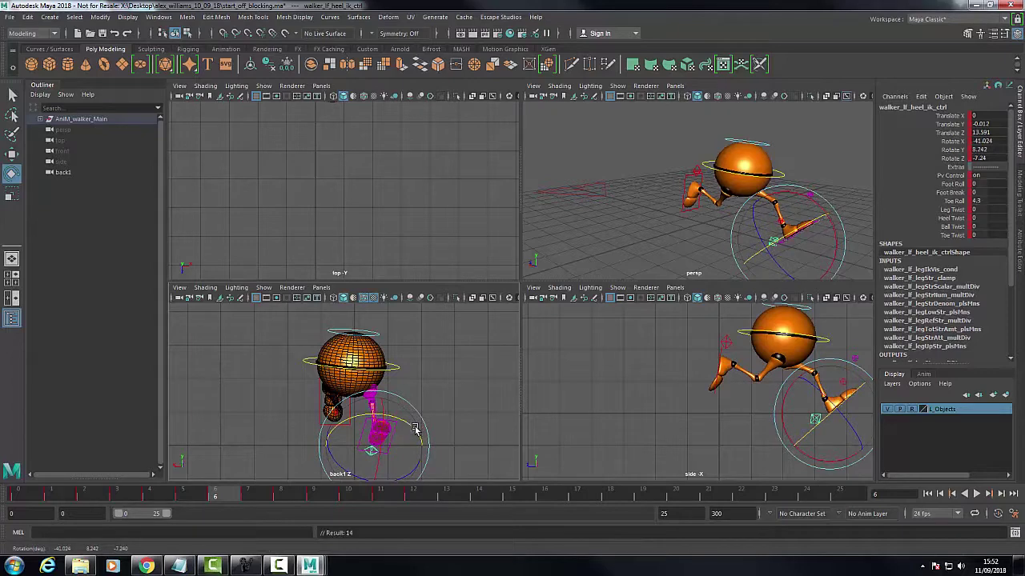
- At frame 12, turn the right heel control outward to match the other contact poses, and scrub back to frame 0
click(426, 486)
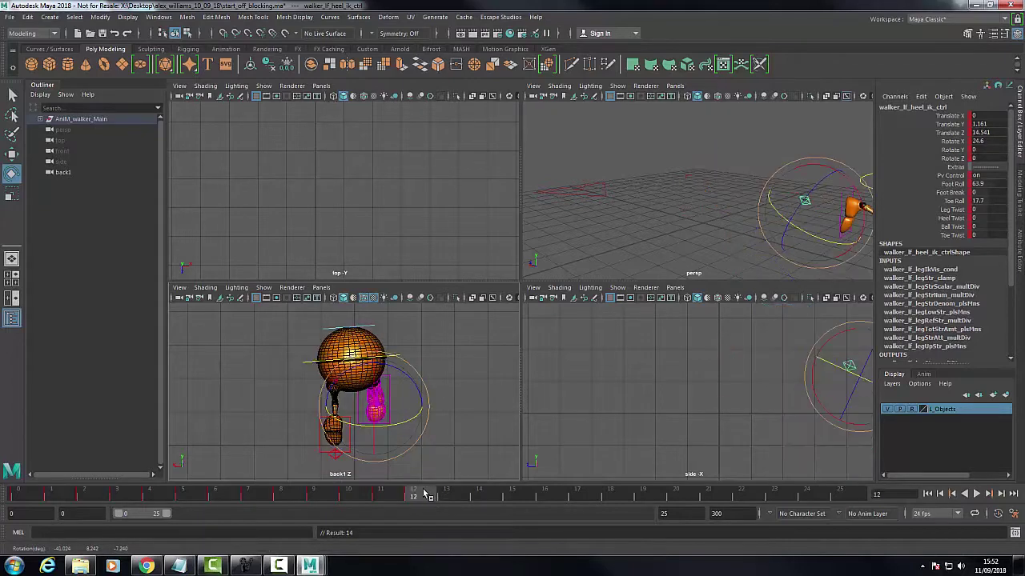
click(290, 464)
click(333, 461)
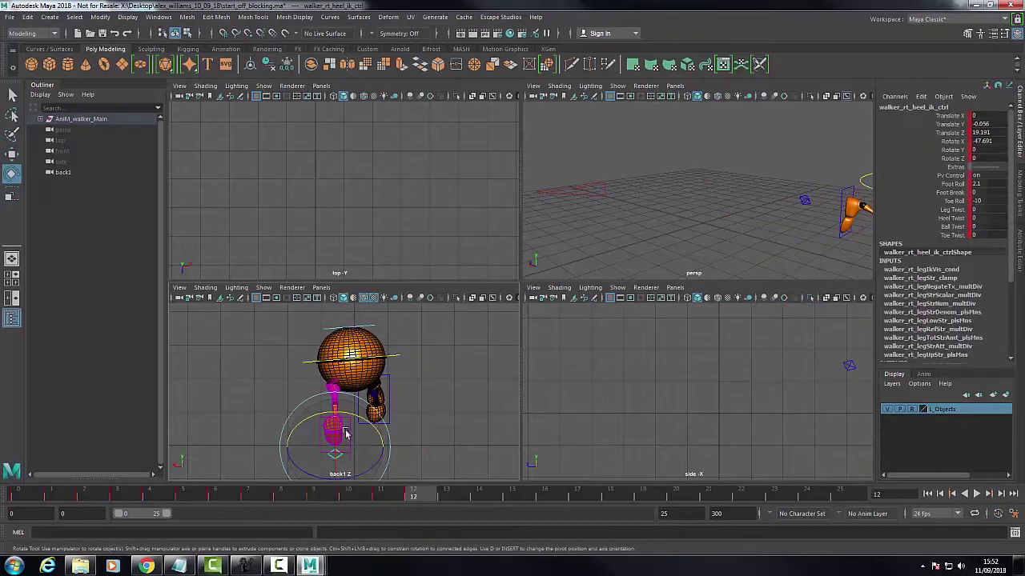
drag(357, 417, 356, 465)
drag(419, 494, 50, 503)
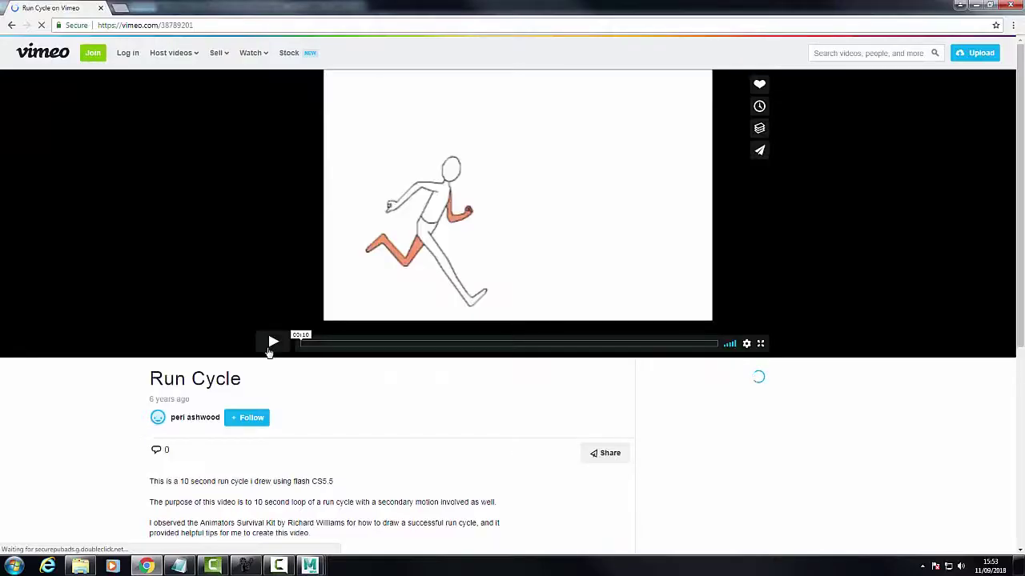
- In the browser, play the Run Cycle reference video on Vimeo, replay it, and pause it to study the poses
click(274, 342)
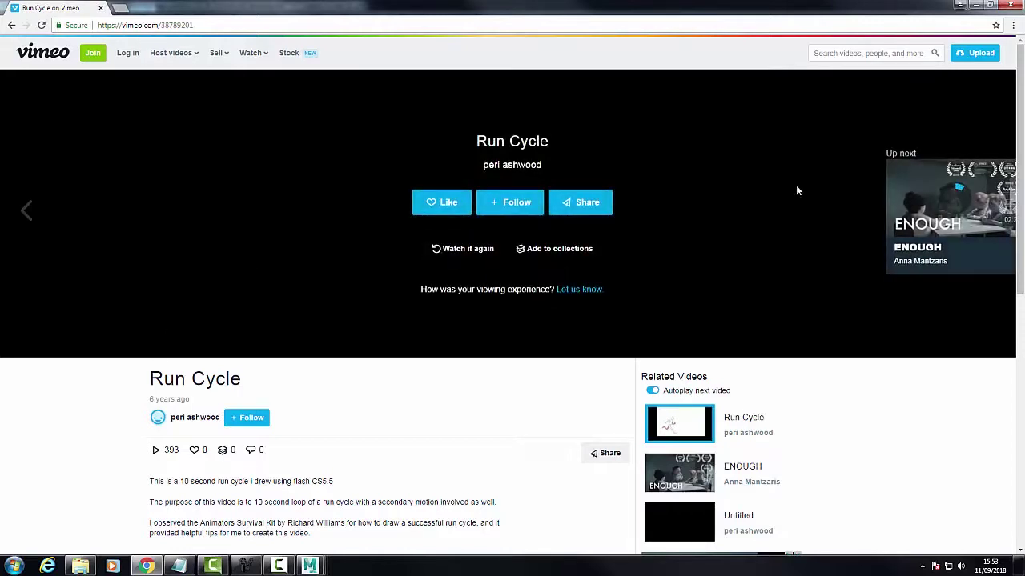
click(481, 248)
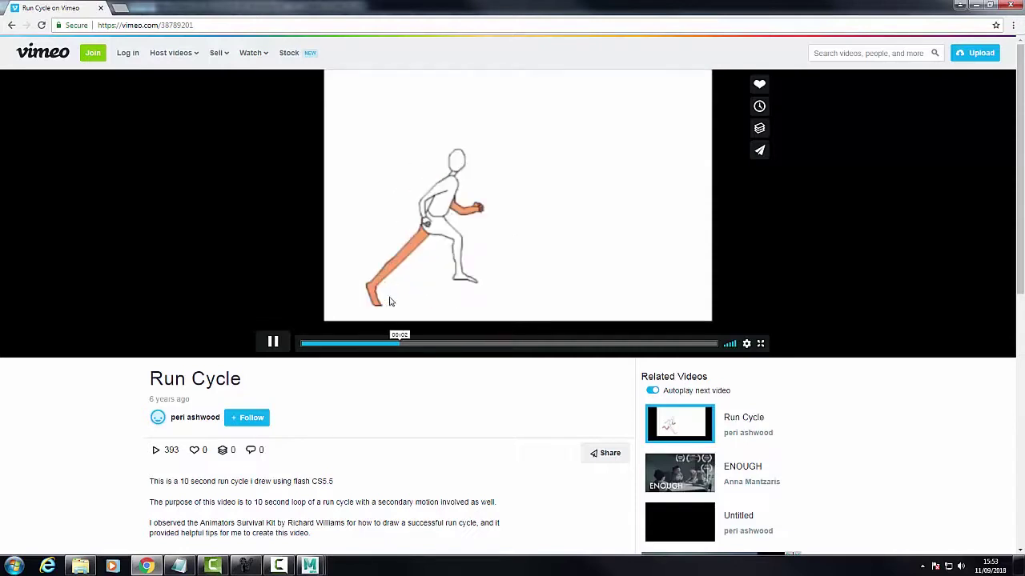
click(277, 349)
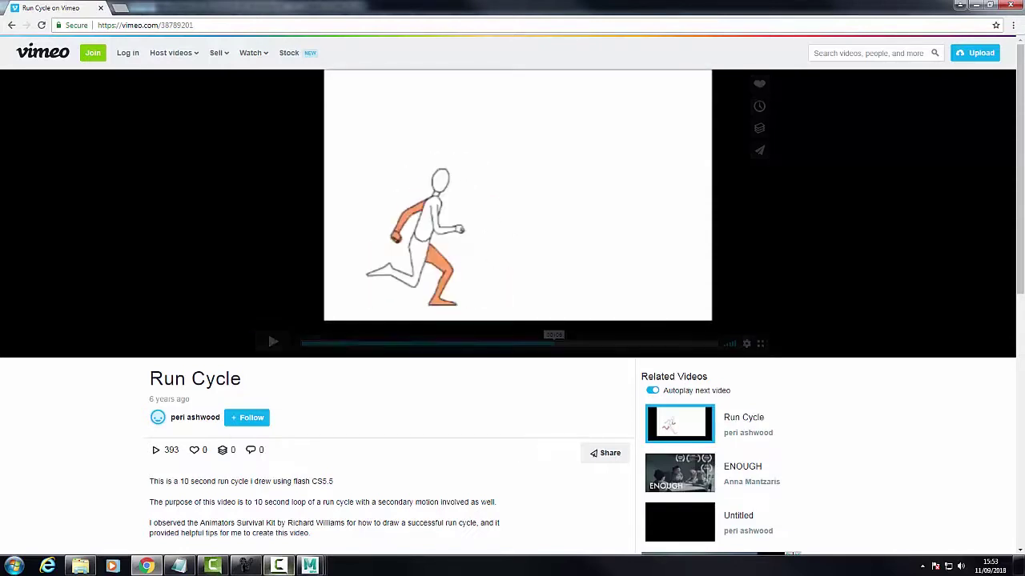
- Switch to the Maya scene 10_09_18_S8_adding_roatations.ma and examine the walker's contact pose at frame 0 in the side view
mouse_move(310, 566)
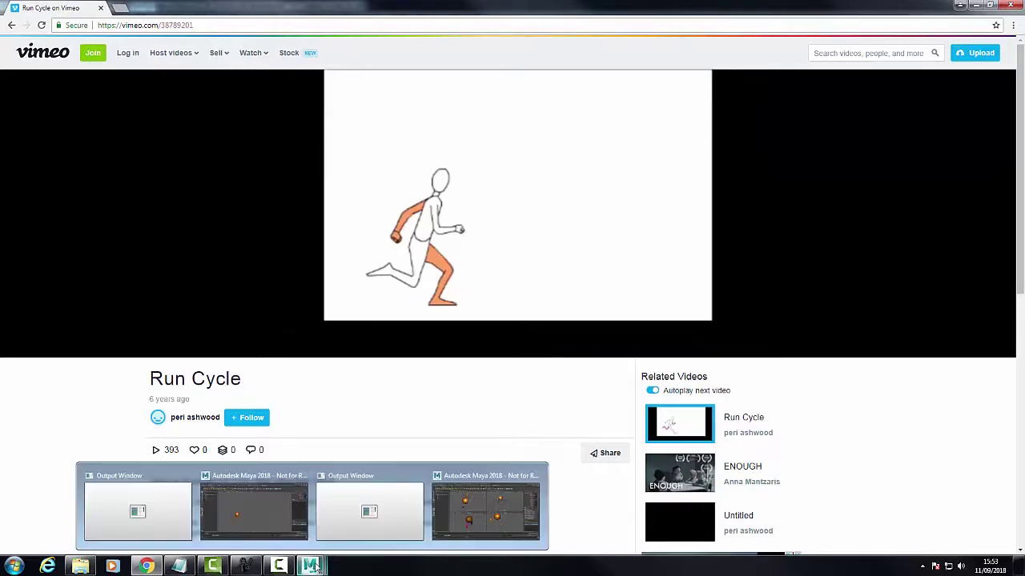
click(264, 514)
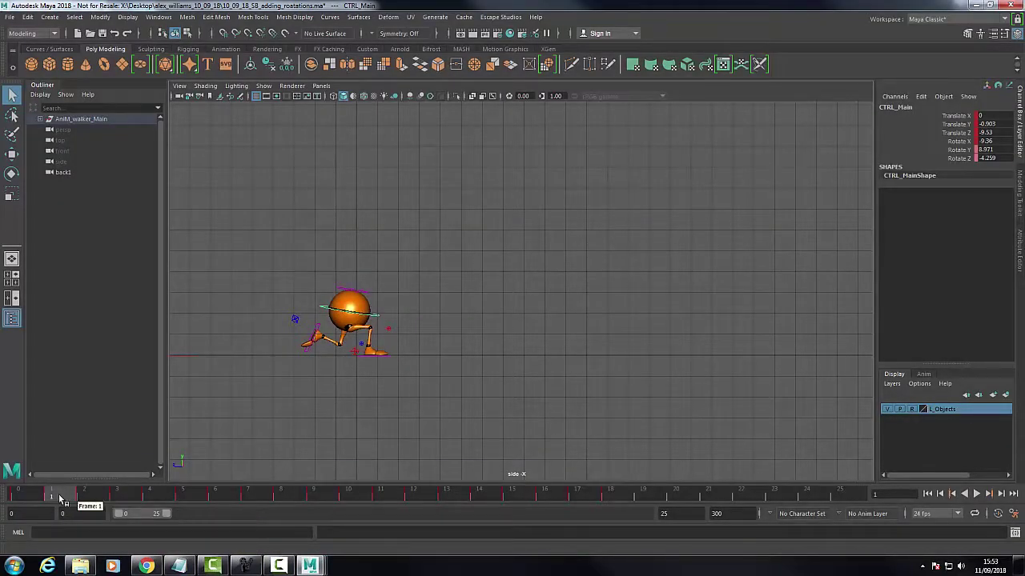
drag(60, 498, 17, 496)
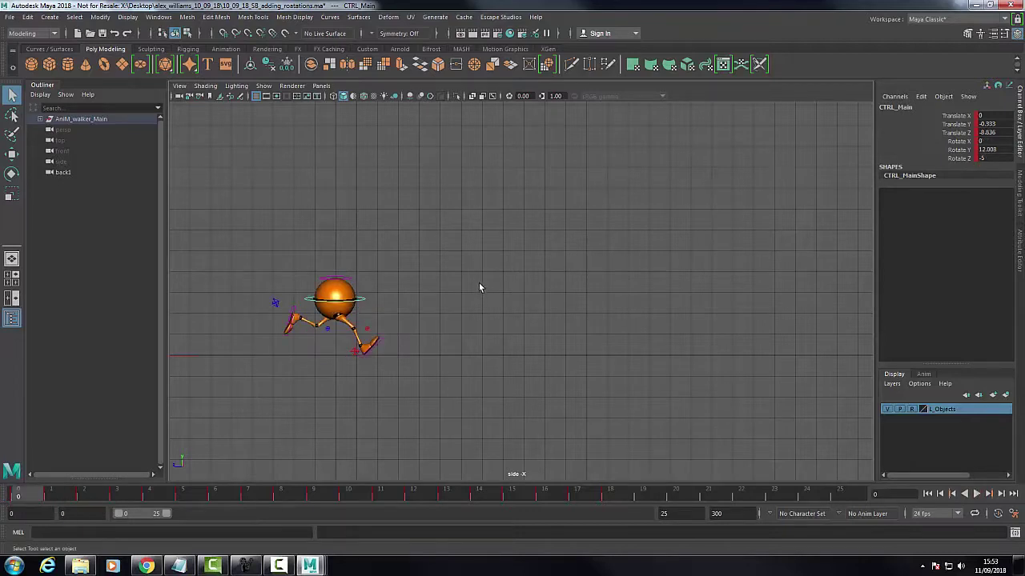
alt+right_drag(479, 288, 518, 405)
alt+middle_drag(401, 307, 510, 321)
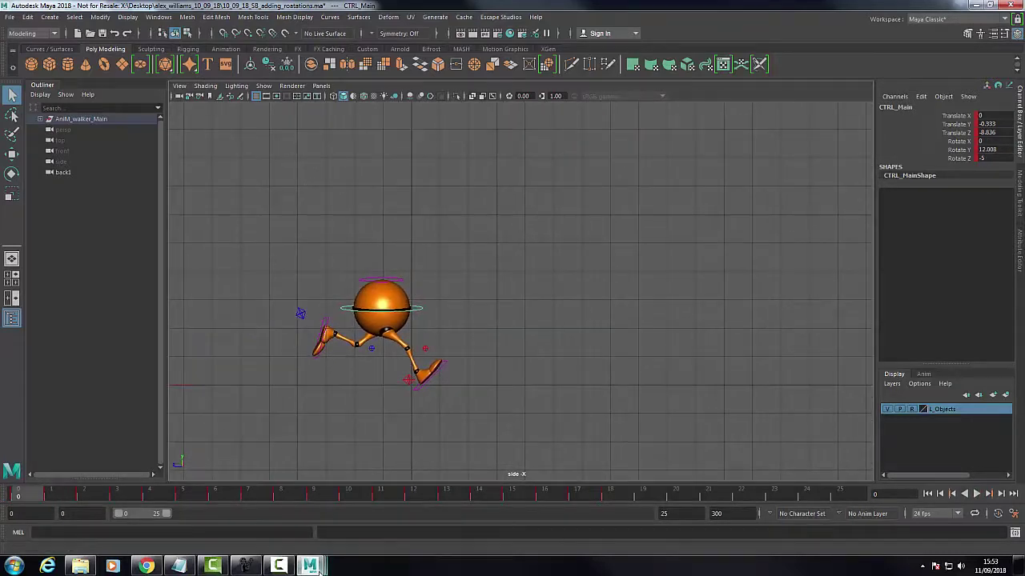
- Switch back to the Maya scene start_off_blocking.ma and enlarge the side view, framing the walker with room for its forward travel
mouse_move(310, 566)
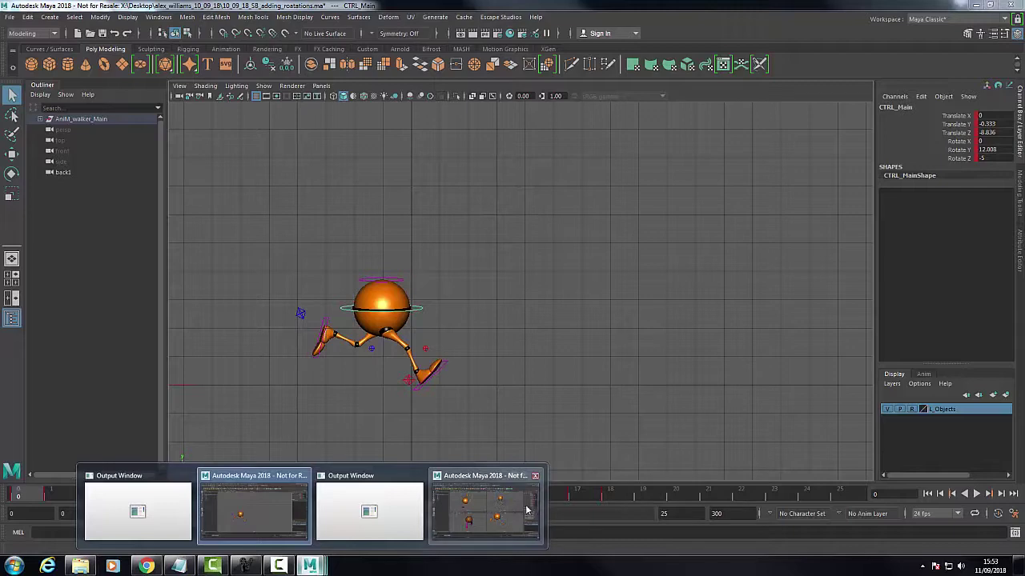
mouse_move(527, 510)
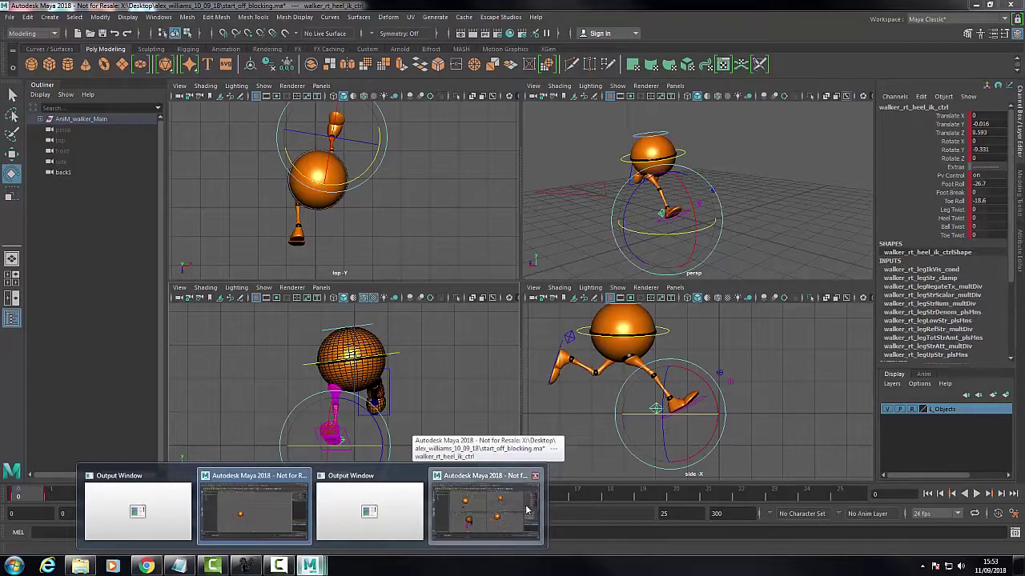
click(527, 510)
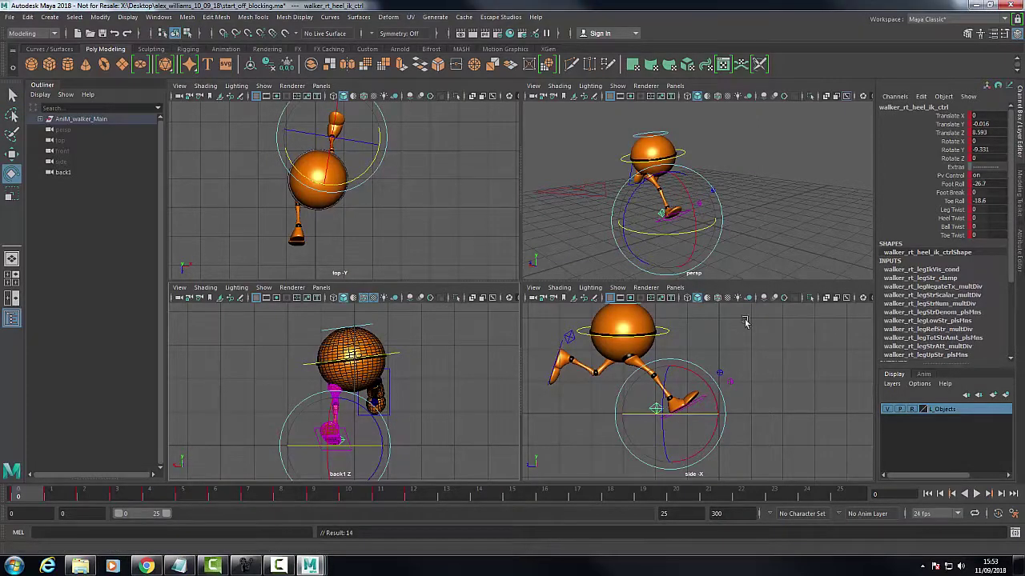
key(space)
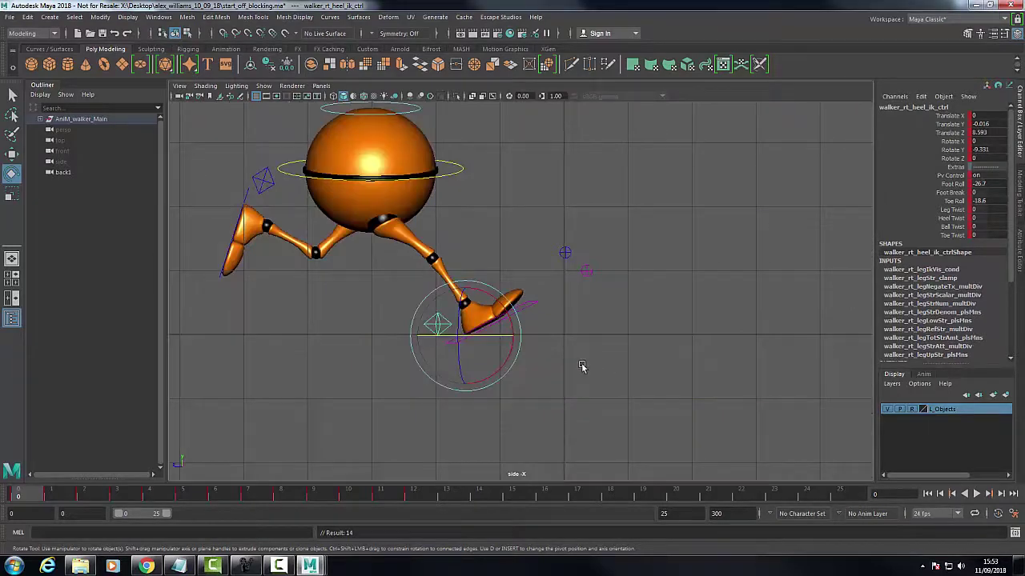
scroll(581, 367, down, 3)
alt+middle_drag(599, 316, 522, 319)
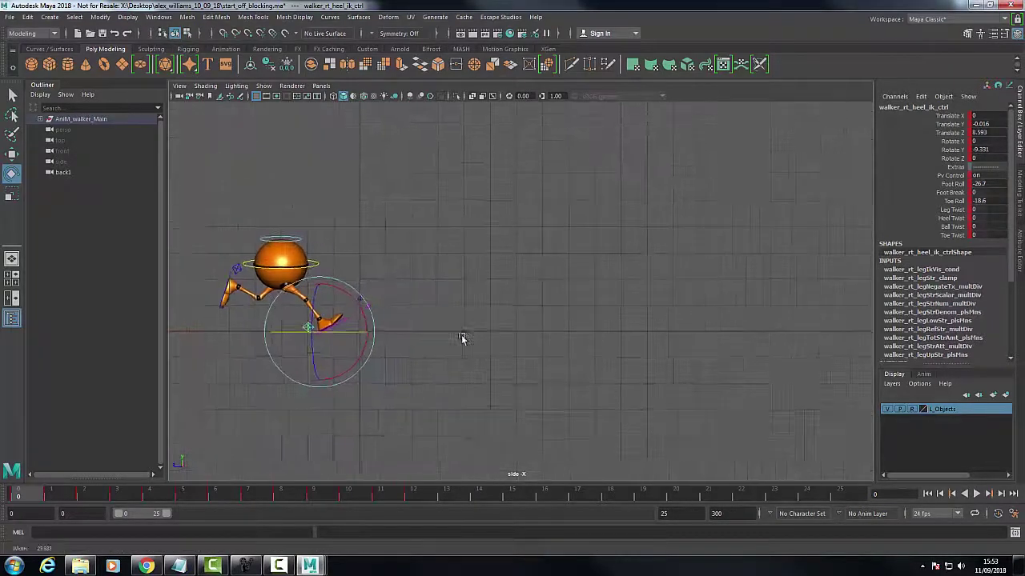
scroll(466, 343, up, 2)
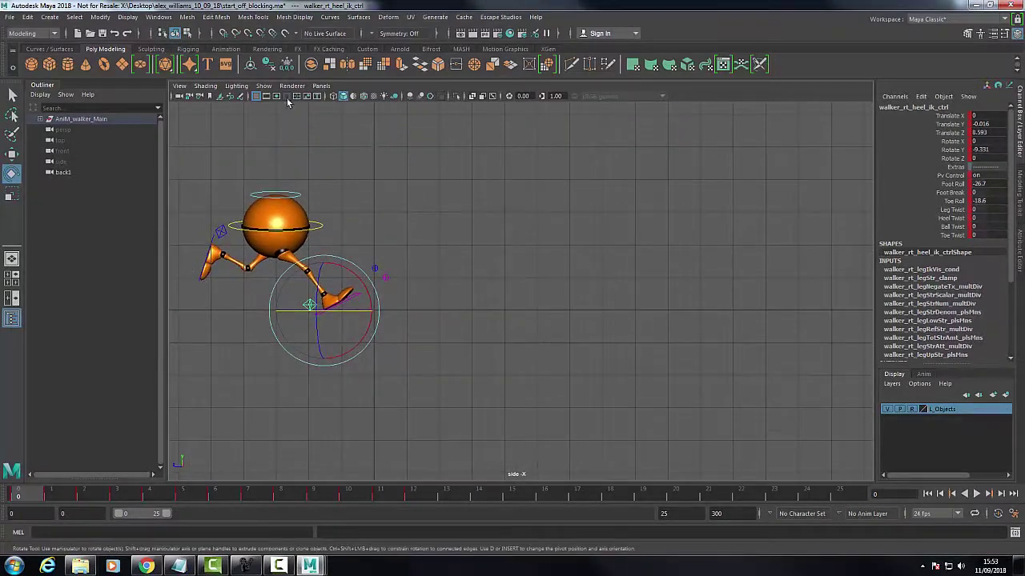
- Hide the NURBS curves in the side view and play back the run cycle
click(263, 86)
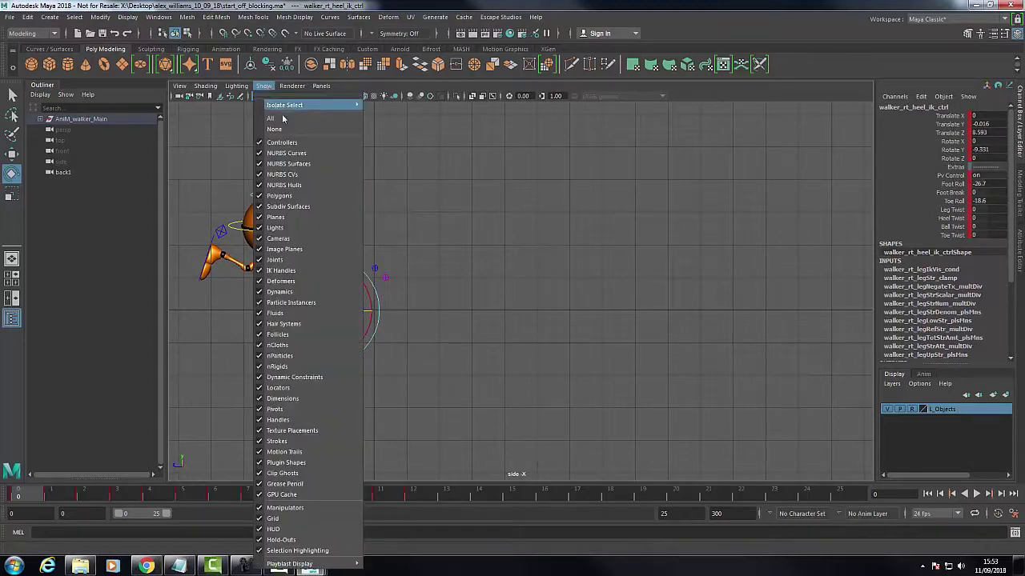
click(293, 158)
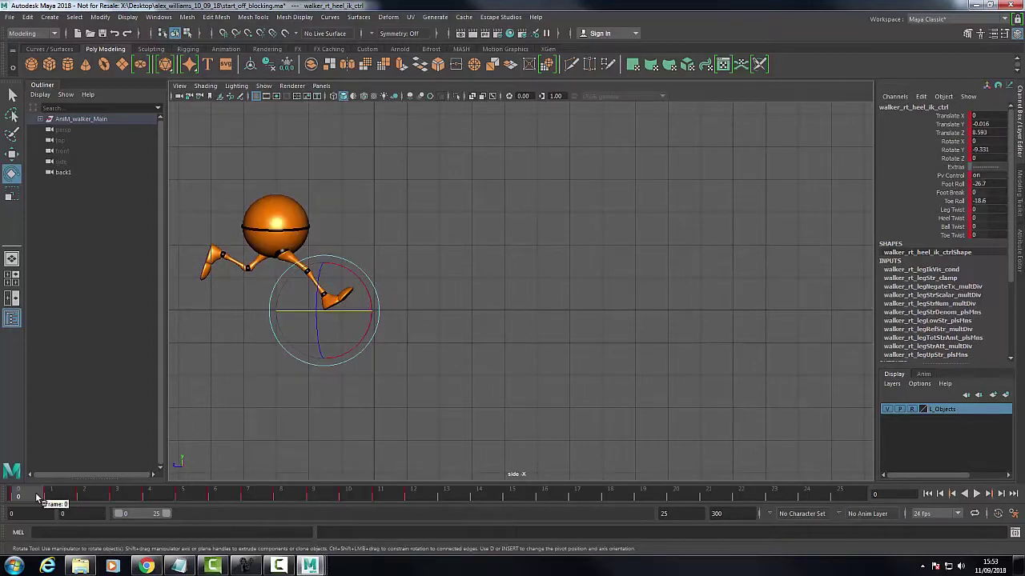
click(975, 494)
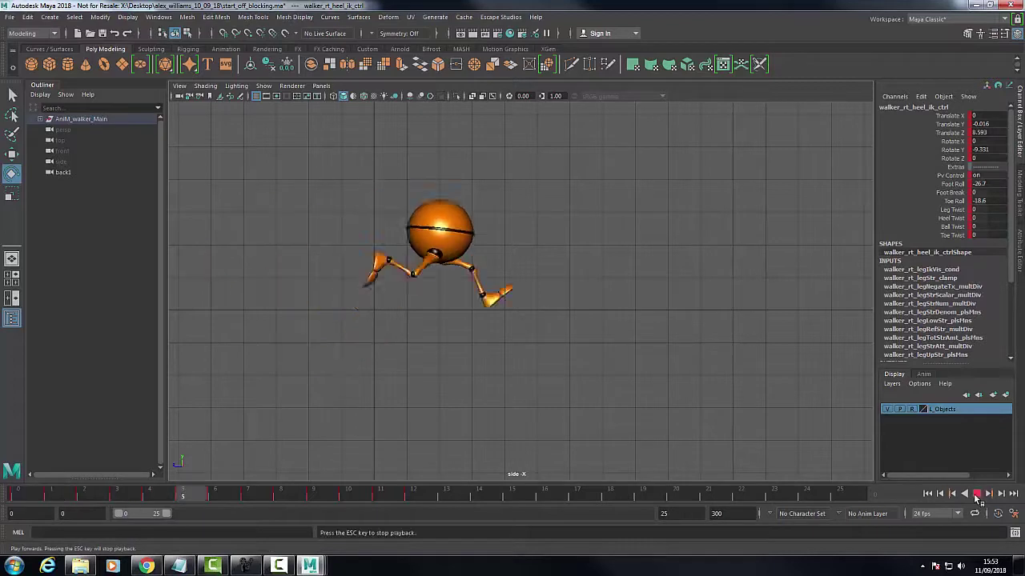